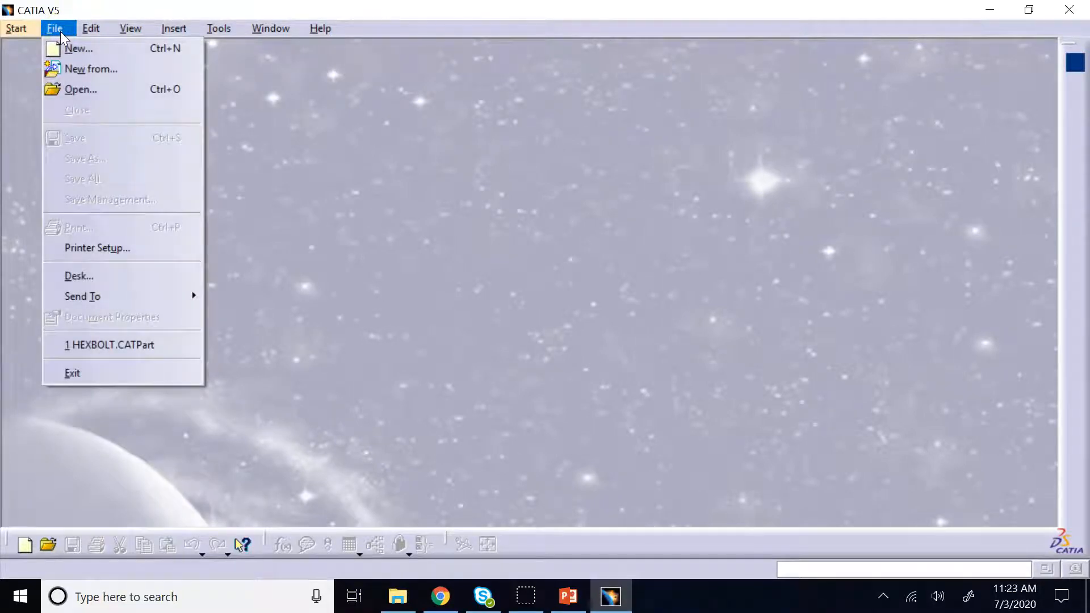
Create a new document of type Part.
{"action": "left_click", "coordinate": [73, 54]}
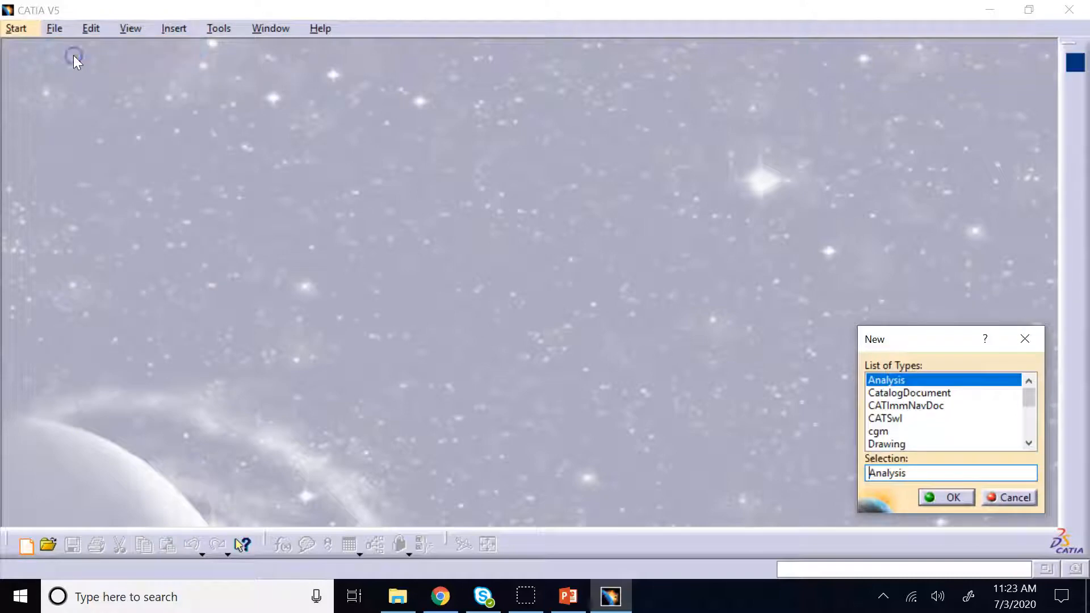
{"action": "left_click", "coordinate": [889, 406]}
{"action": "left_click", "coordinate": [894, 445]}
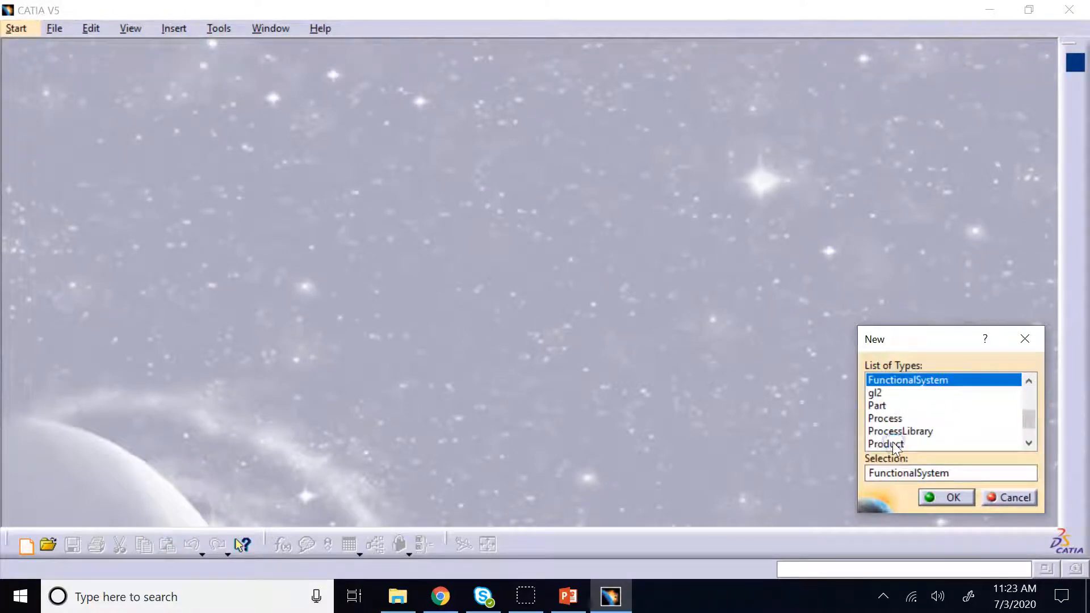
{"action": "left_click", "coordinate": [886, 407]}
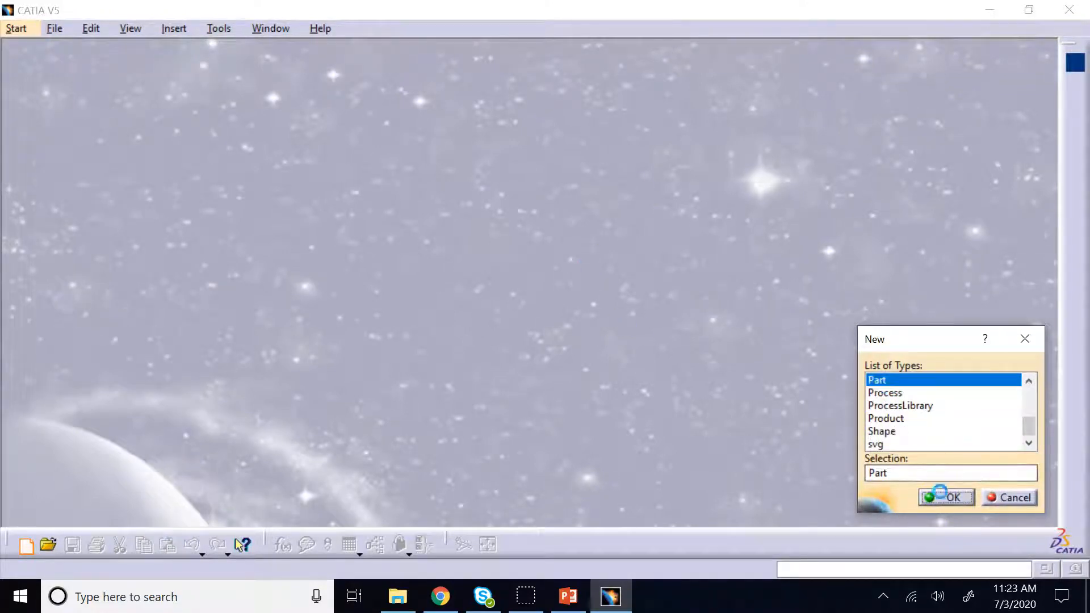
{"action": "left_click", "coordinate": [943, 497]}
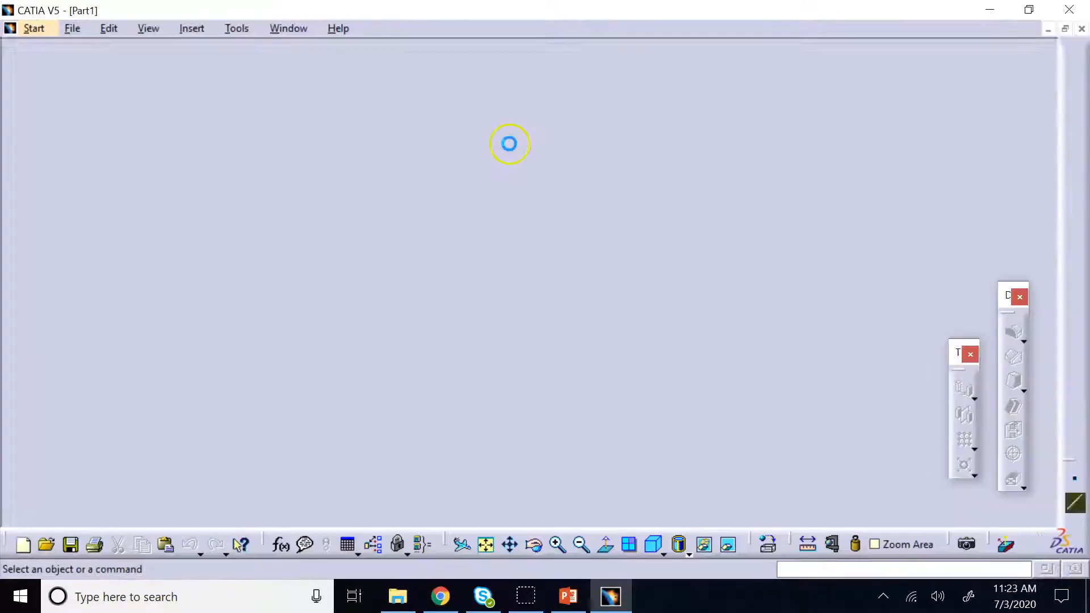
On the yz plane, sketch a grid-snapped horizontal elongated hole with centers at H -30 mm and H 30 mm, V 0, and a 10 mm radius.
{"action": "left_click", "coordinate": [542, 295]}
{"action": "left_click", "coordinate": [1074, 140]}
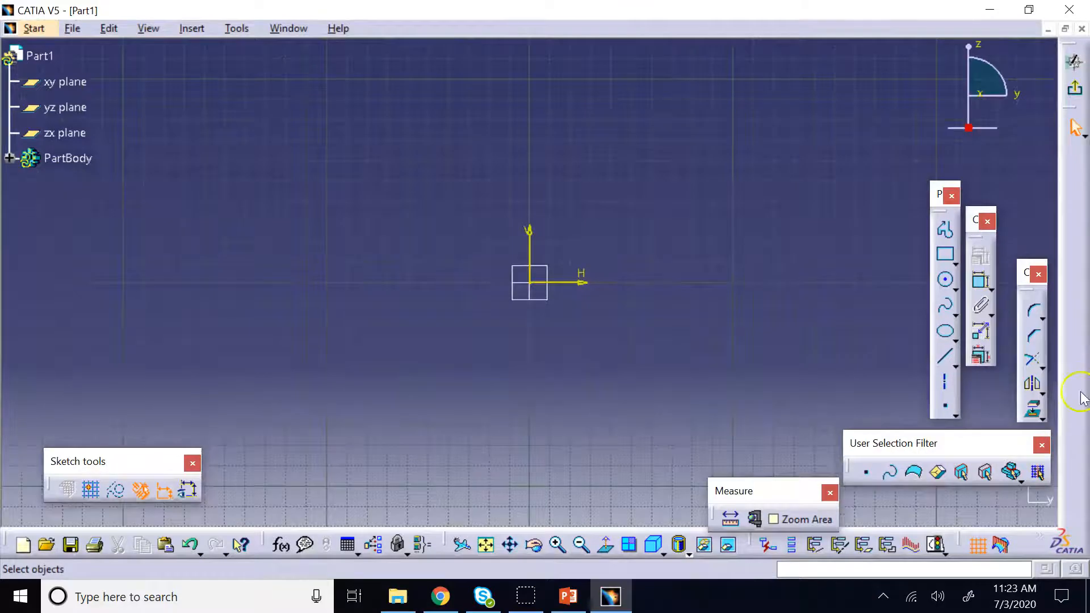
{"action": "left_click", "coordinate": [955, 264]}
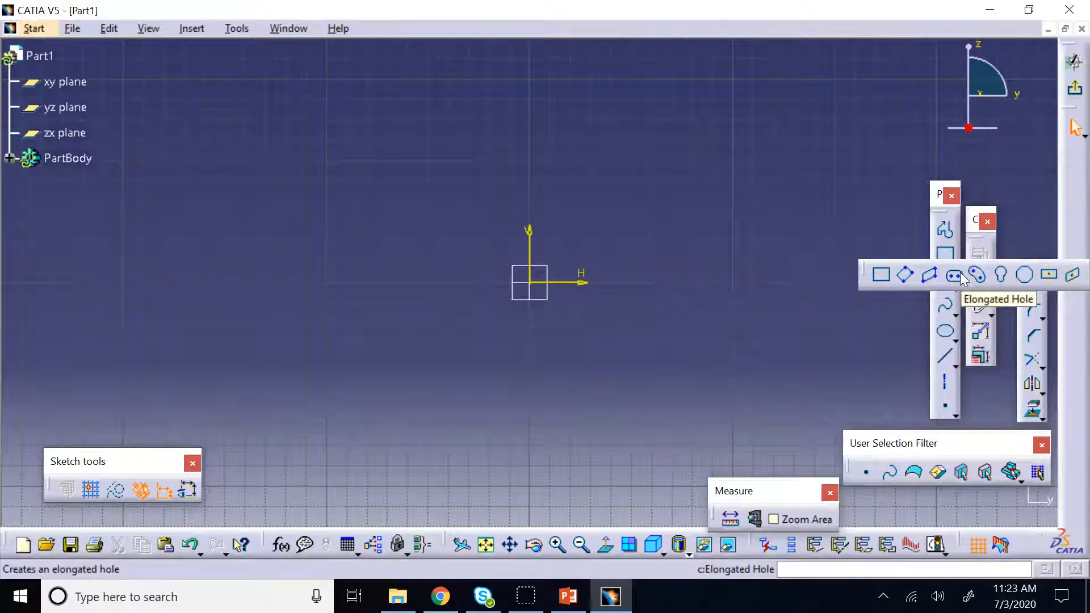
{"action": "left_click", "coordinate": [959, 276]}
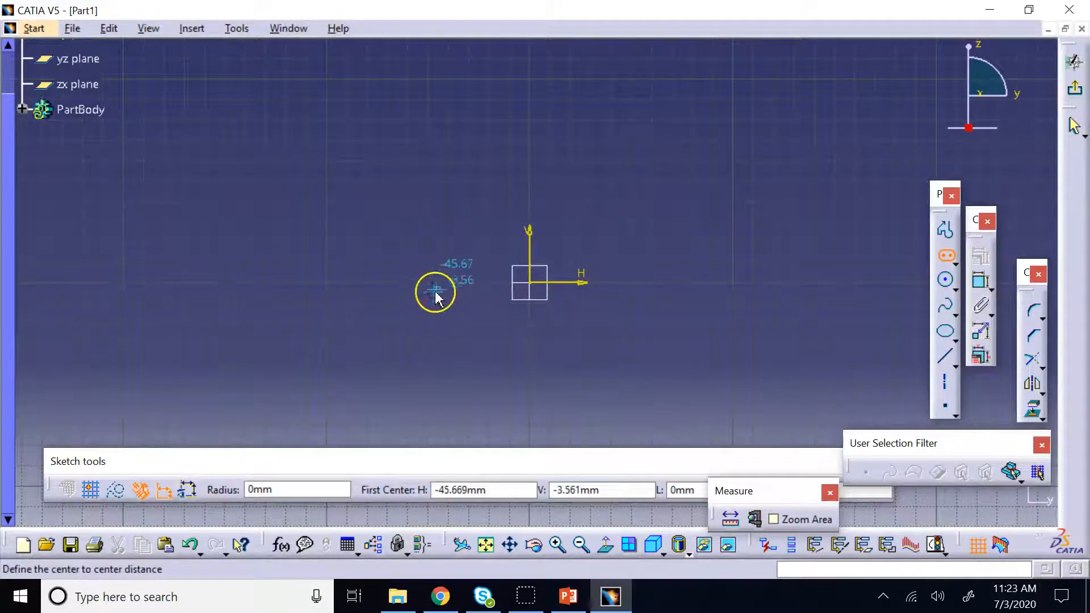
{"action": "left_click", "coordinate": [91, 489]}
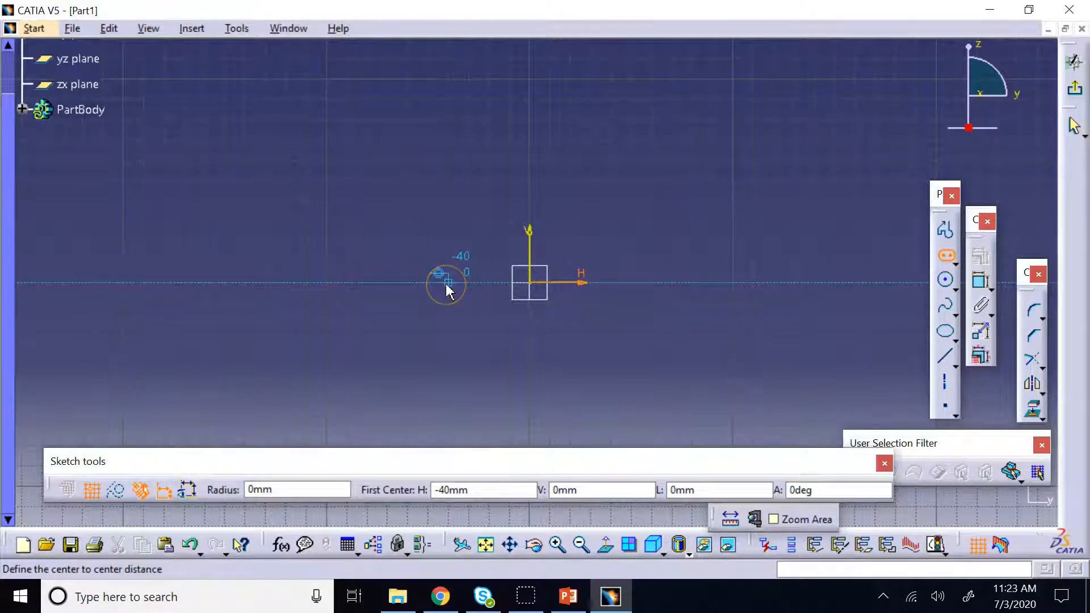
{"action": "left_click", "coordinate": [467, 283]}
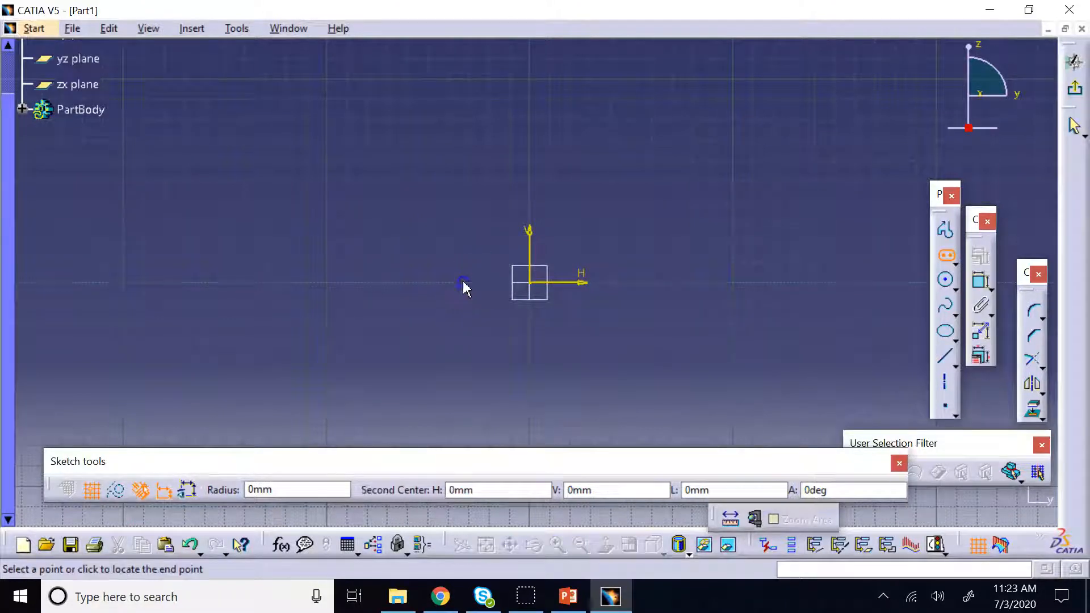
{"action": "left_click", "coordinate": [594, 284]}
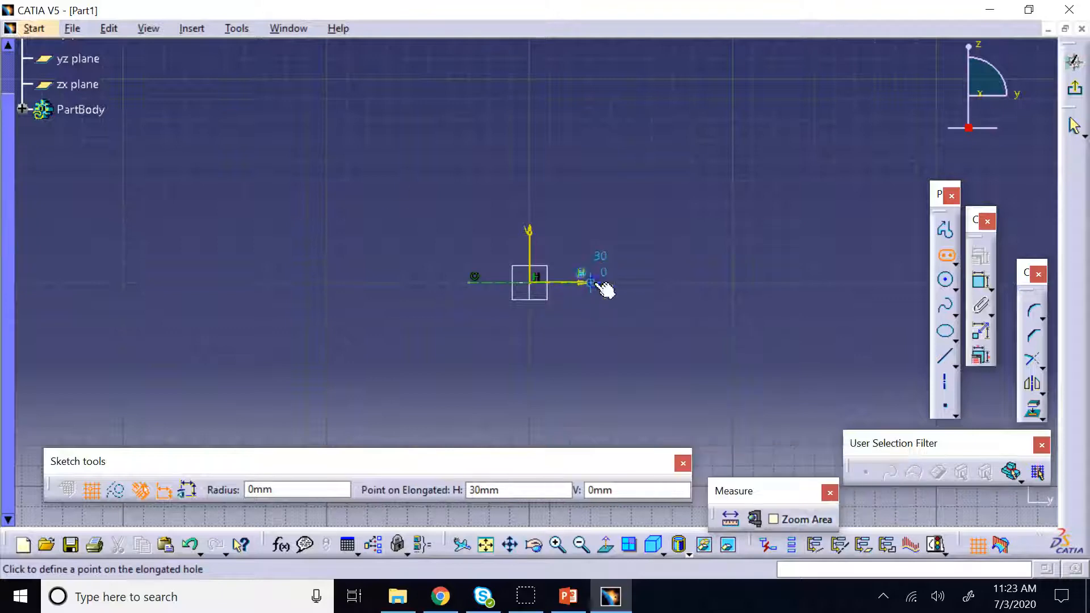
{"action": "left_click", "coordinate": [603, 270]}
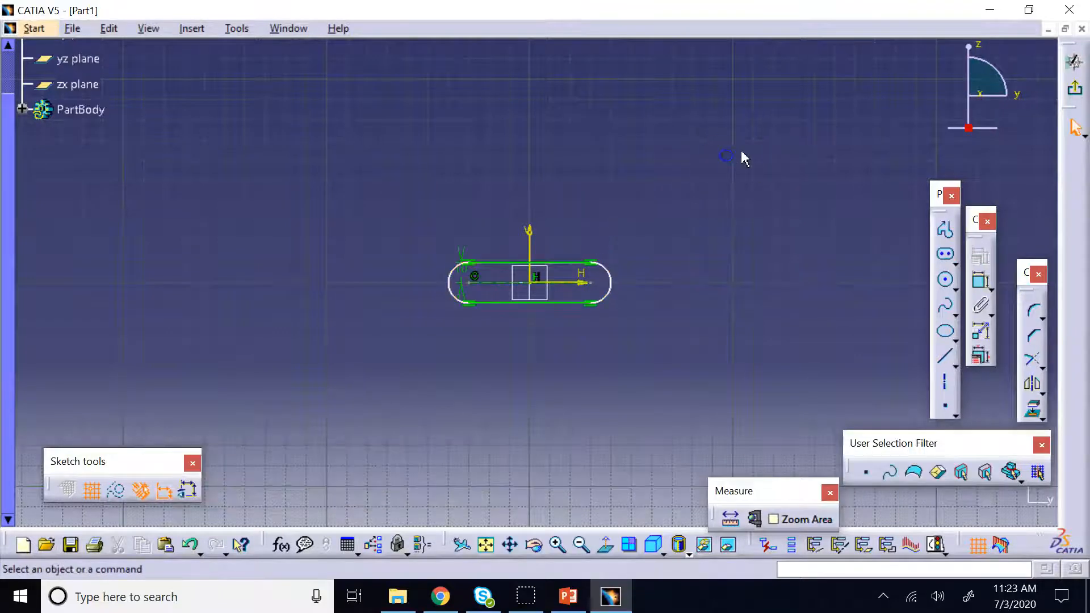
Draw a circle on the slot's right-hand arc center and constrain its diameter to 10 mm.
{"action": "left_click", "coordinate": [948, 282]}
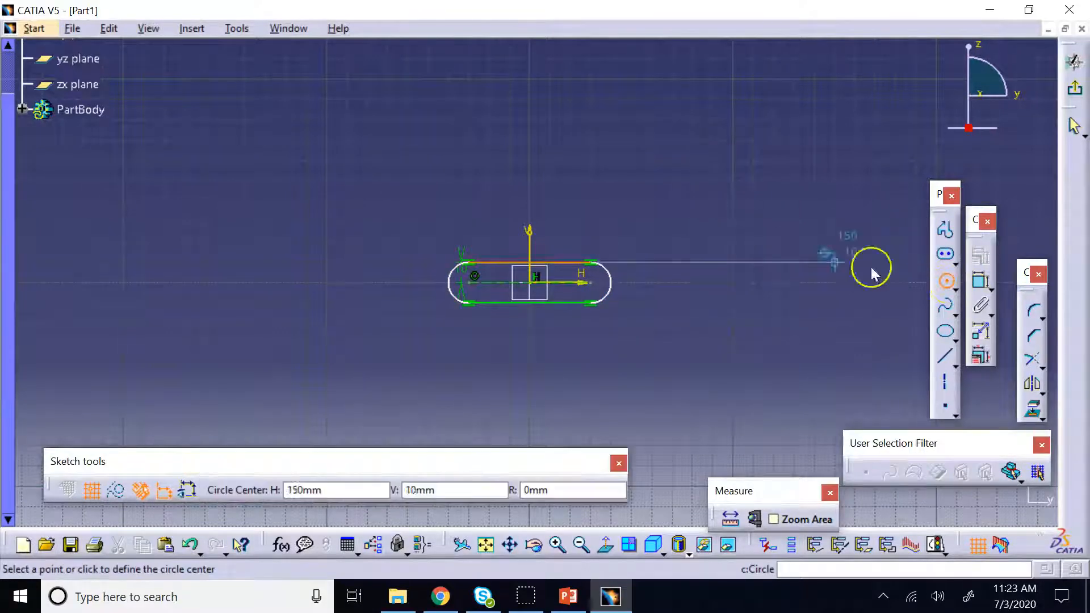
{"action": "left_click", "coordinate": [590, 287]}
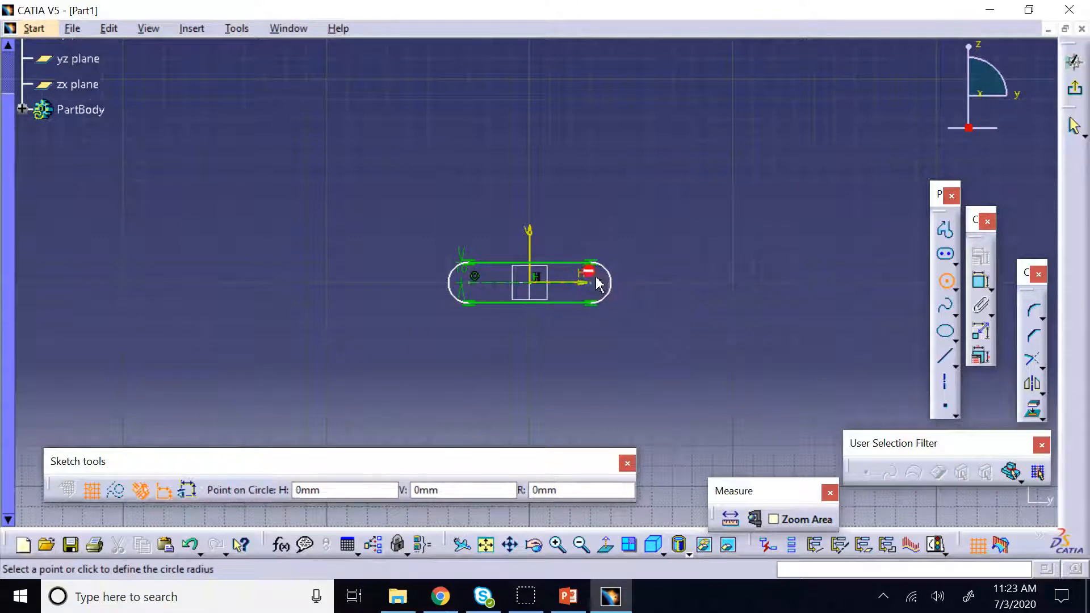
{"action": "left_click", "coordinate": [610, 263]}
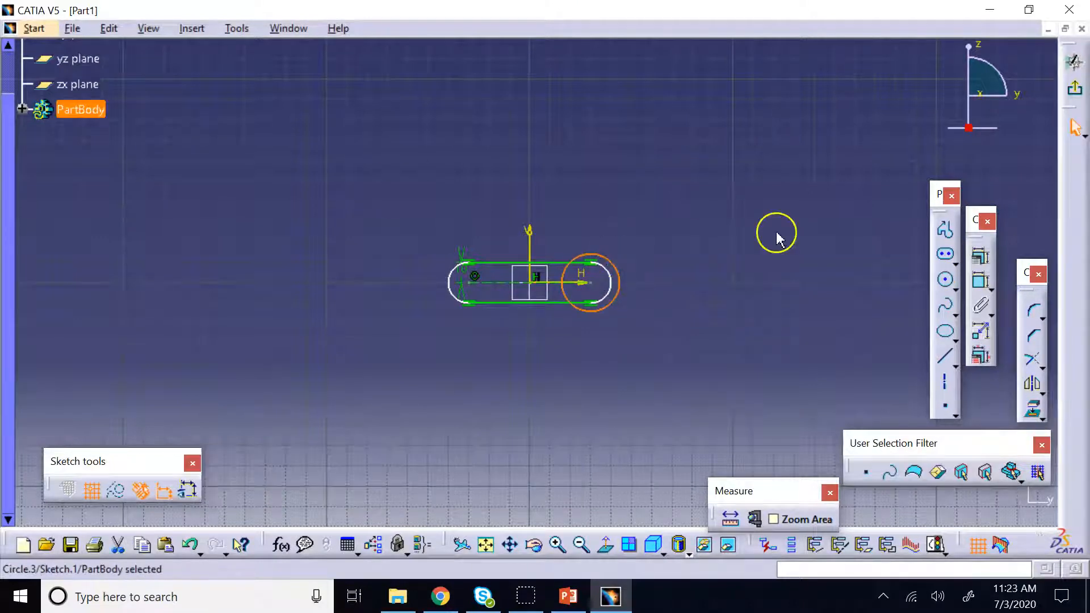
{"action": "left_click", "coordinate": [983, 282]}
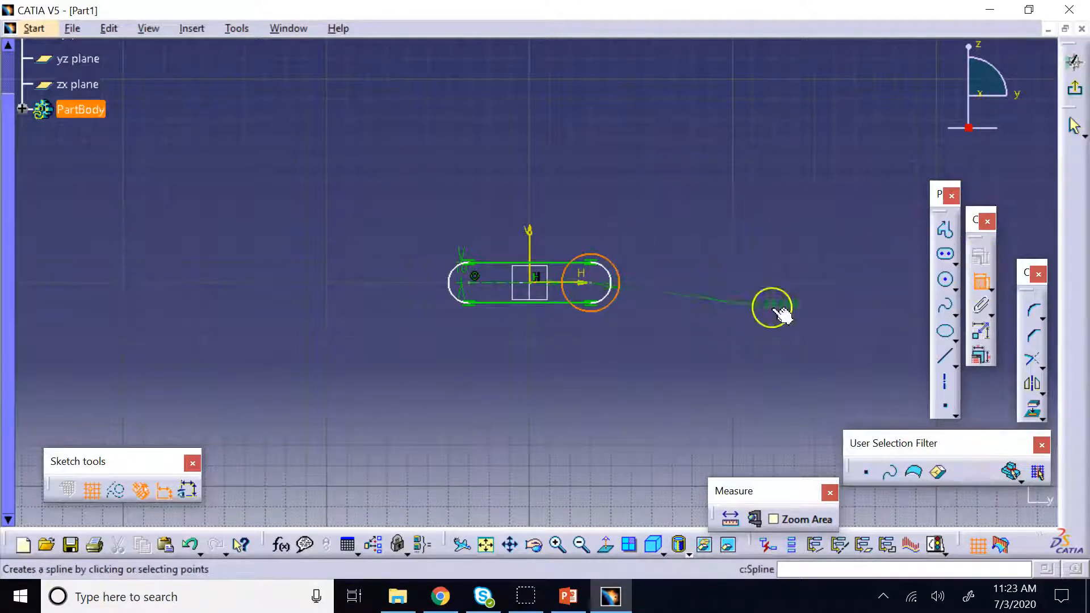
{"action": "left_click", "coordinate": [664, 332]}
{"action": "double_click", "coordinate": [662, 328]}
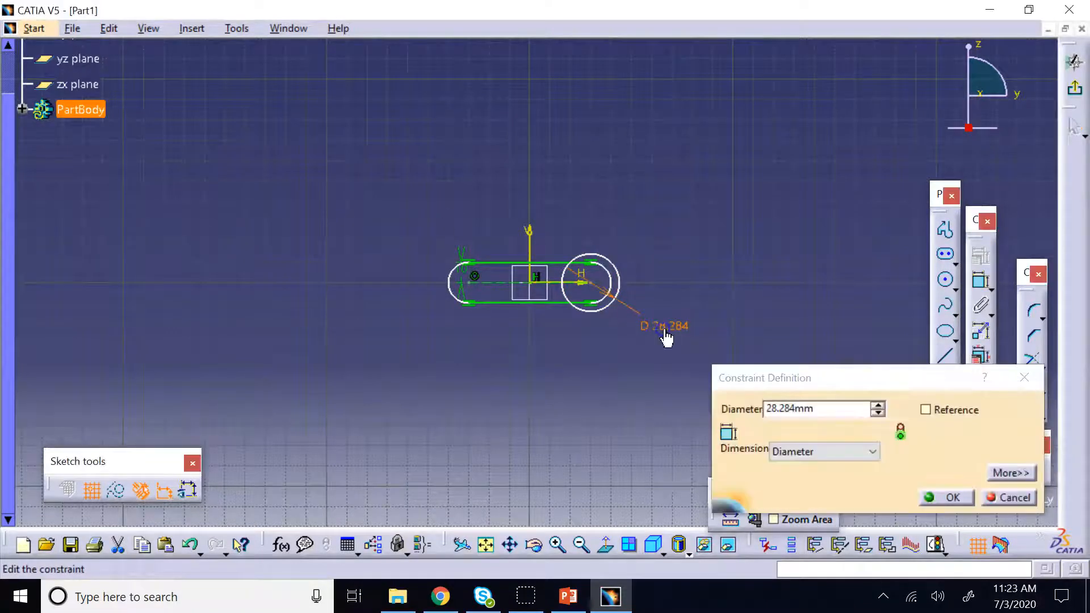
{"action": "left_click", "coordinate": [830, 410]}
{"action": "type", "text": "10"}
{"action": "key", "text": "Return"}
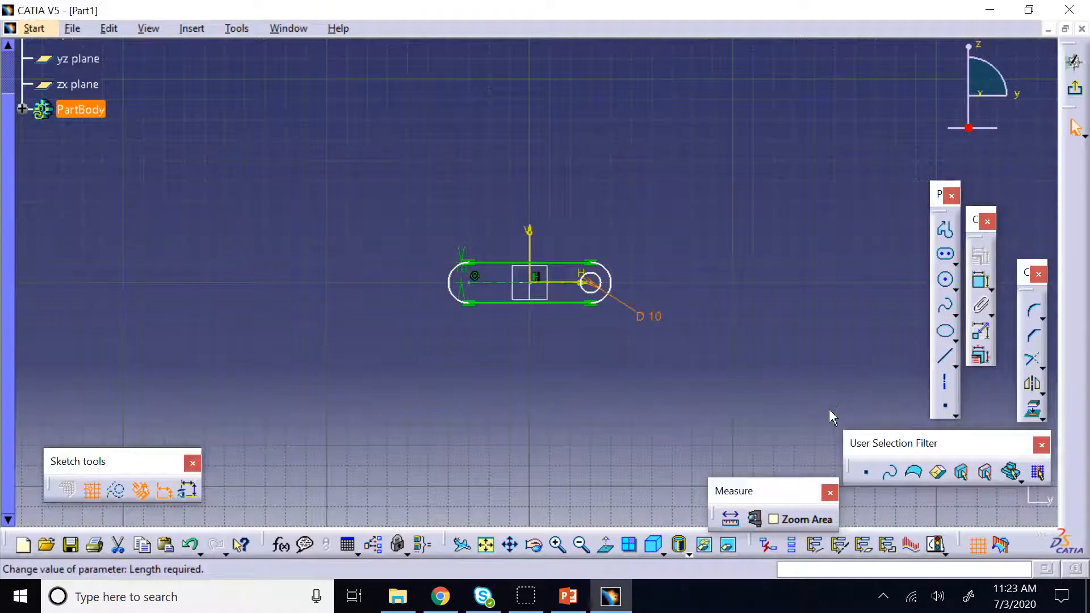
Draw a second circle on the slot's left-hand arc center at H -30 mm and constrain its diameter to 10 mm.
{"action": "left_click", "coordinate": [946, 280]}
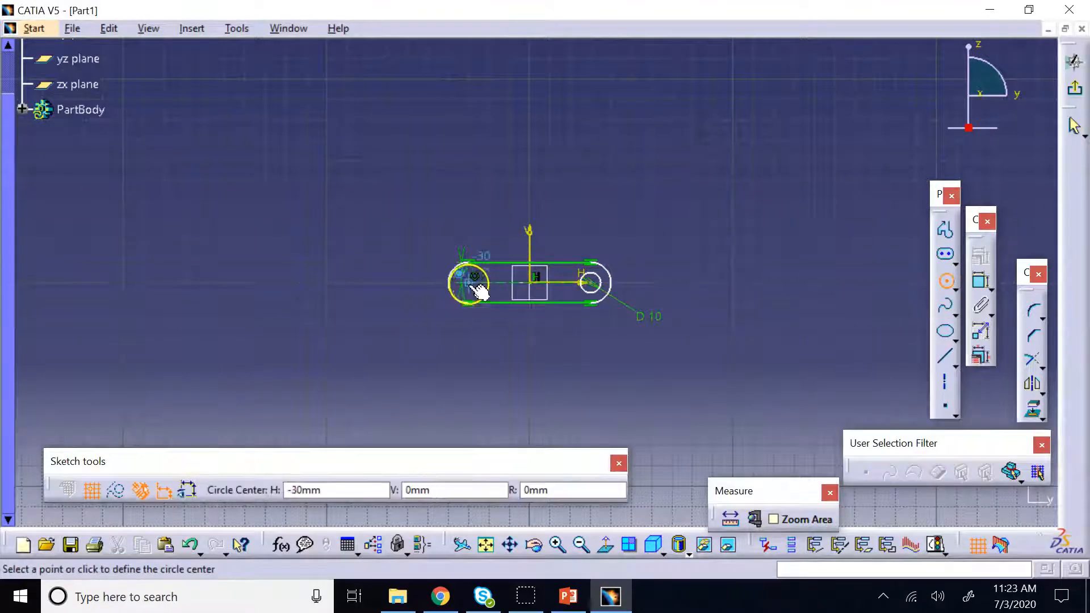
{"action": "left_click", "coordinate": [469, 284]}
{"action": "left_click", "coordinate": [467, 241]}
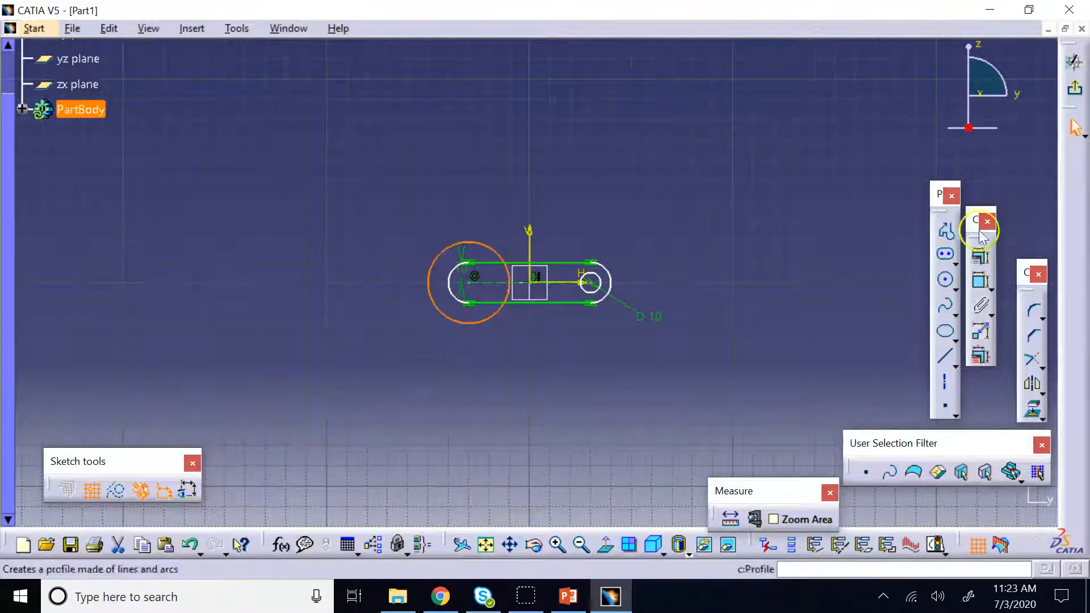
{"action": "left_click", "coordinate": [981, 281]}
{"action": "left_click", "coordinate": [432, 353]}
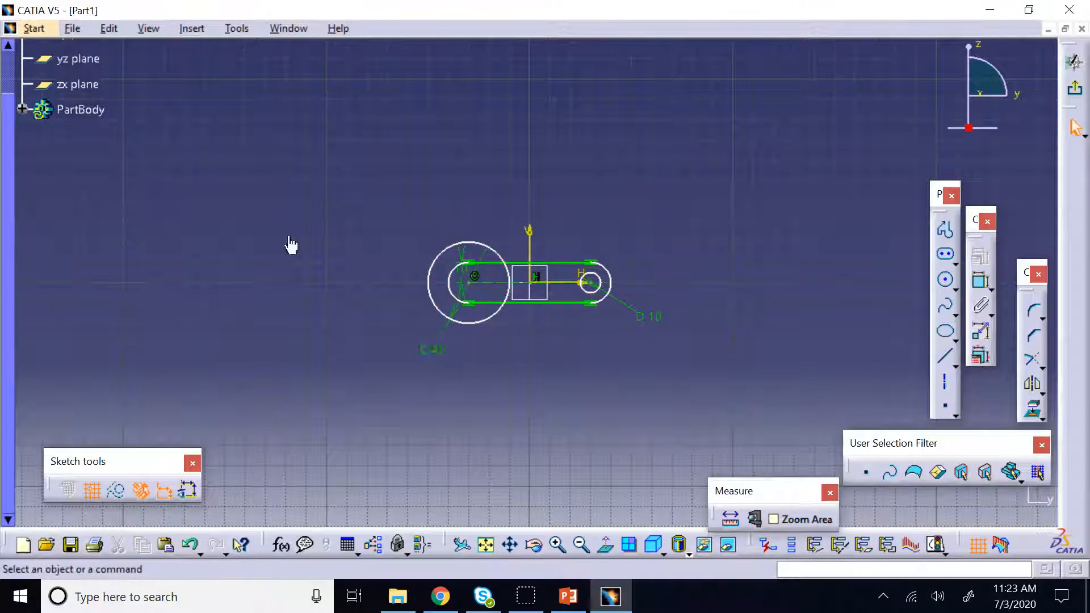
{"action": "double_click", "coordinate": [434, 359]}
{"action": "key", "text": "Return"}
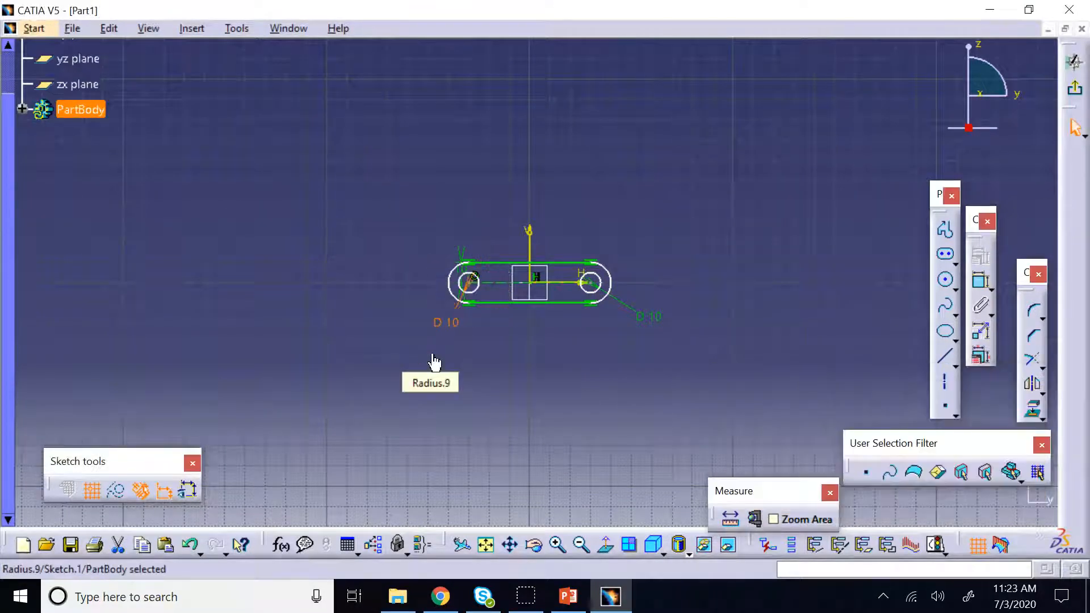
Exit the sketch and pad the link profile to a length of 10 mm.
{"action": "left_click", "coordinate": [1075, 88]}
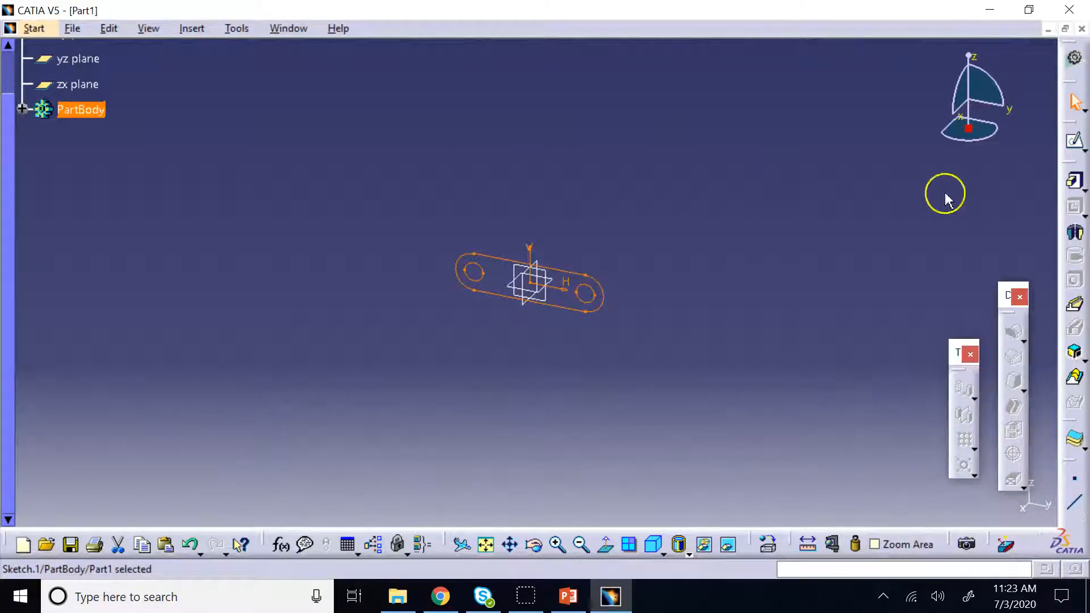
{"action": "left_click", "coordinate": [1075, 184]}
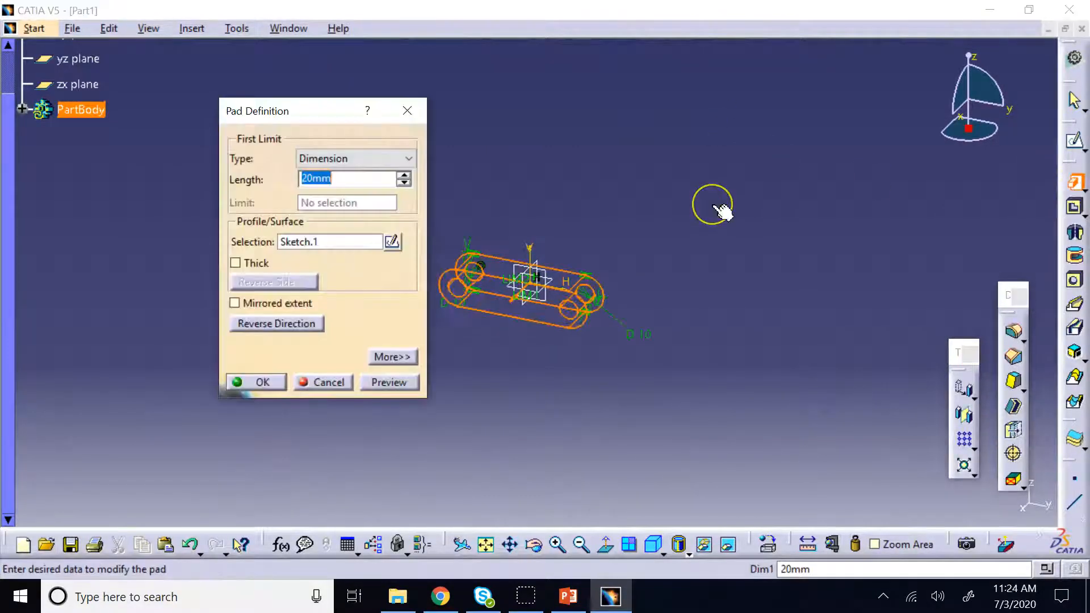
{"action": "type", "text": "10"}
{"action": "key", "text": "Return"}
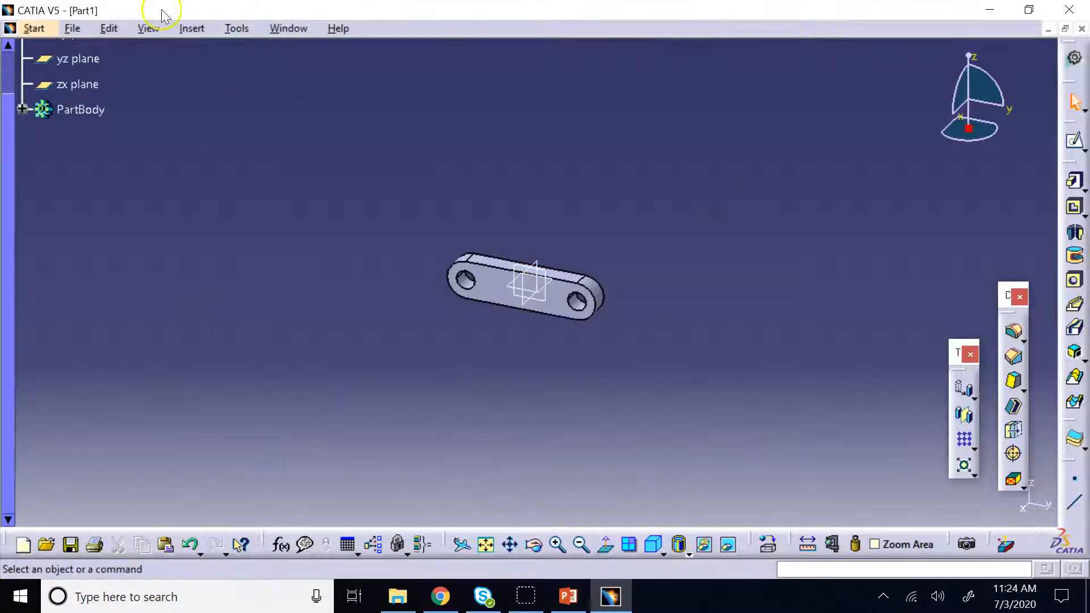
Set the fill color of the PartBody to yellow in its graphic properties.
{"action": "left_click", "coordinate": [8, 45]}
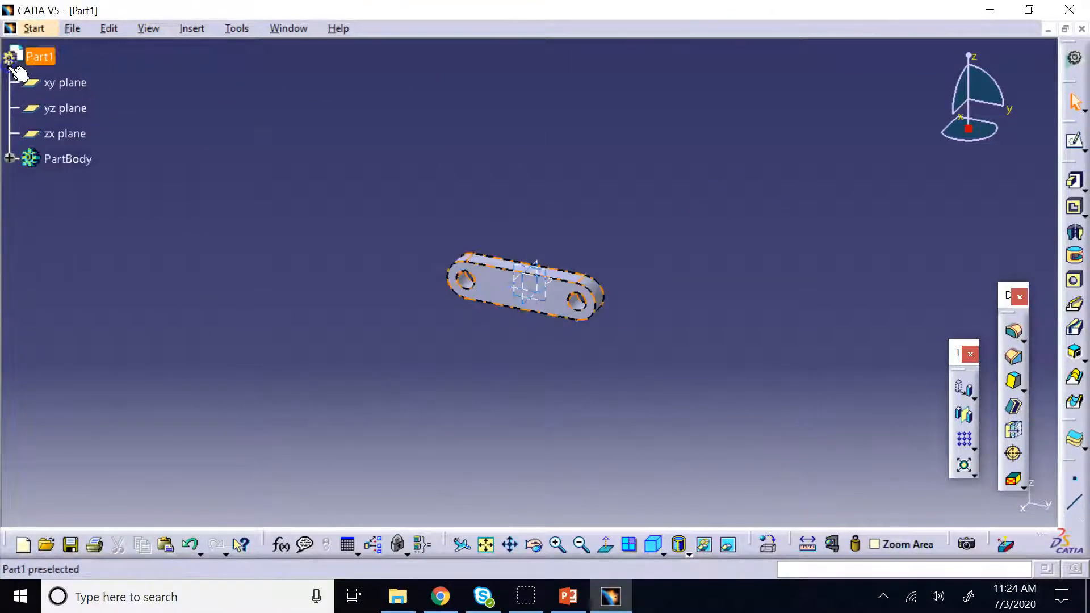
{"action": "right_click", "coordinate": [49, 160]}
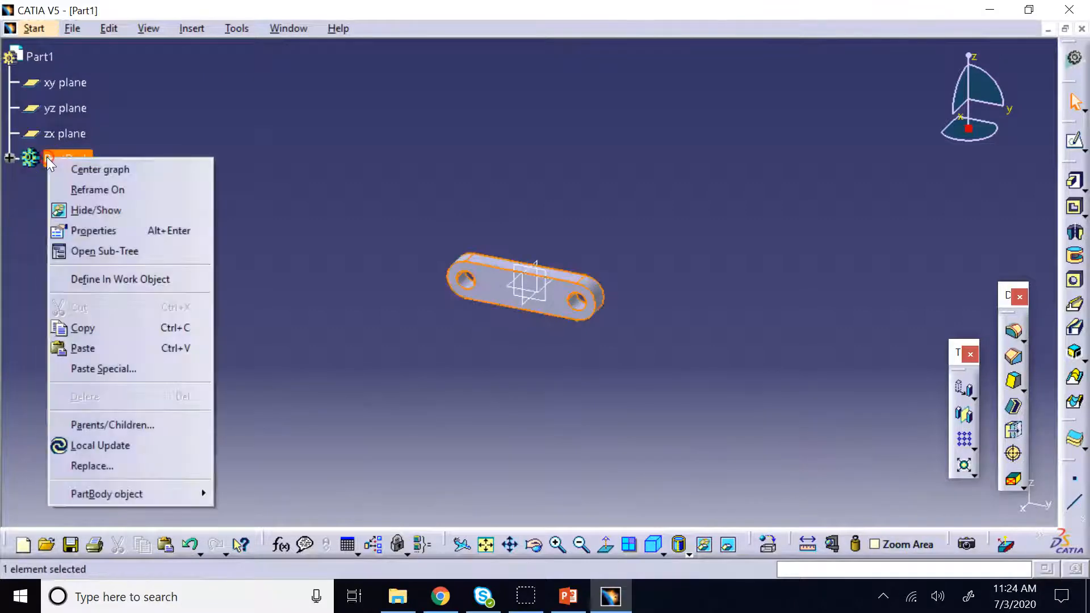
{"action": "left_click", "coordinate": [121, 229]}
{"action": "left_click", "coordinate": [816, 69]}
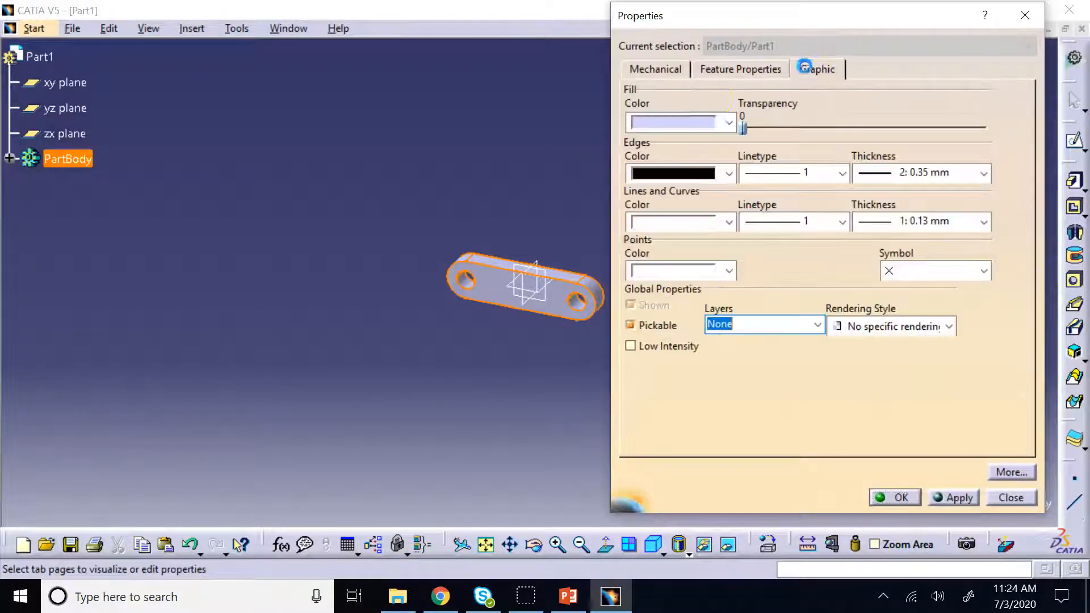
{"action": "left_click", "coordinate": [705, 123]}
{"action": "left_click", "coordinate": [698, 177]}
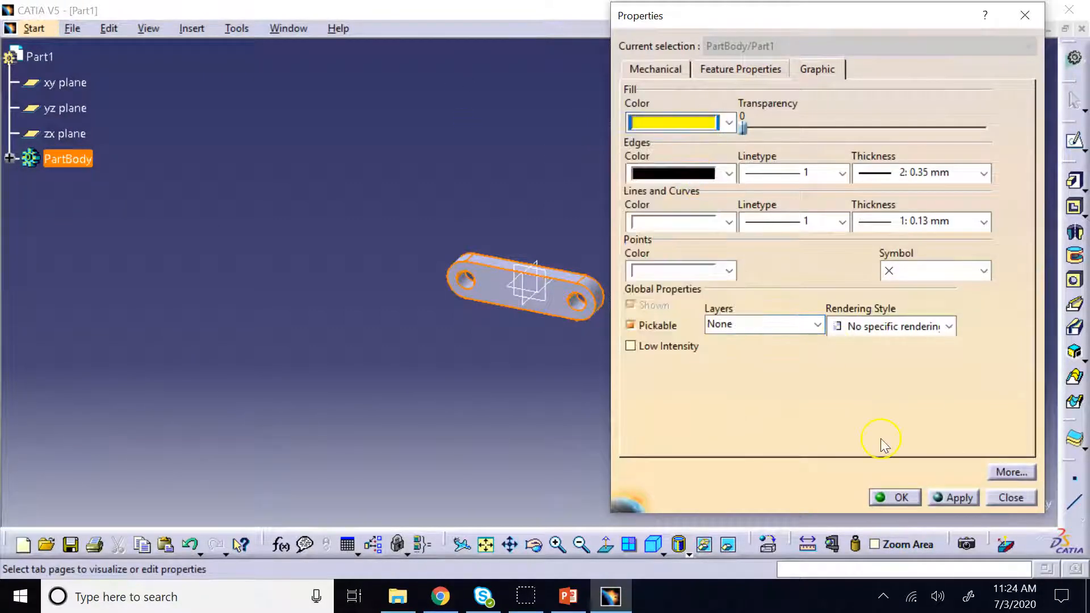
{"action": "left_click", "coordinate": [903, 500]}
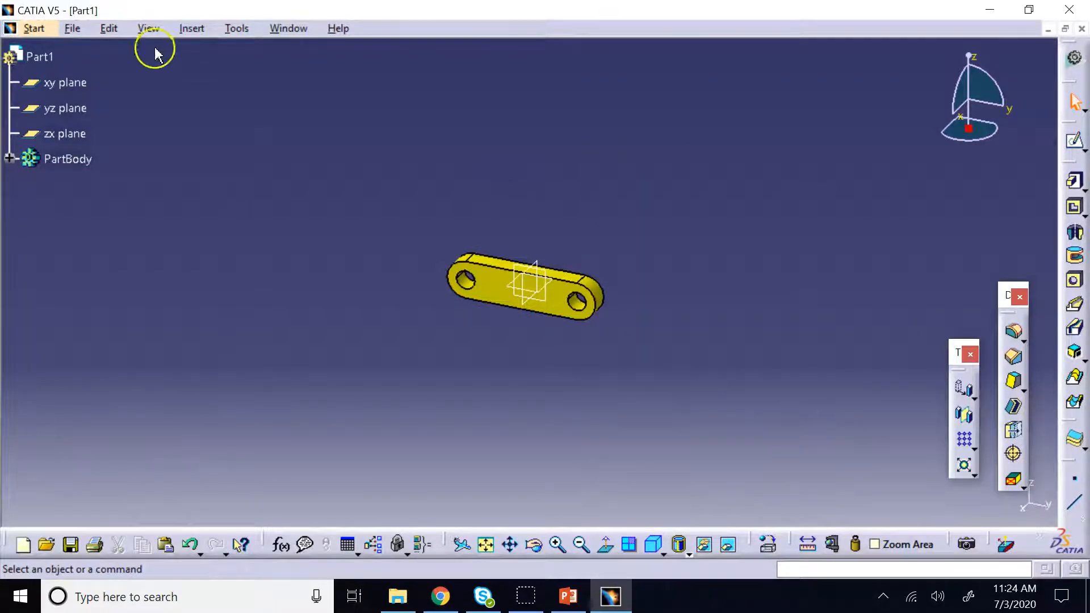
Save the part as input_link in the CAD folder inside Downloads.
{"action": "left_click", "coordinate": [85, 32]}
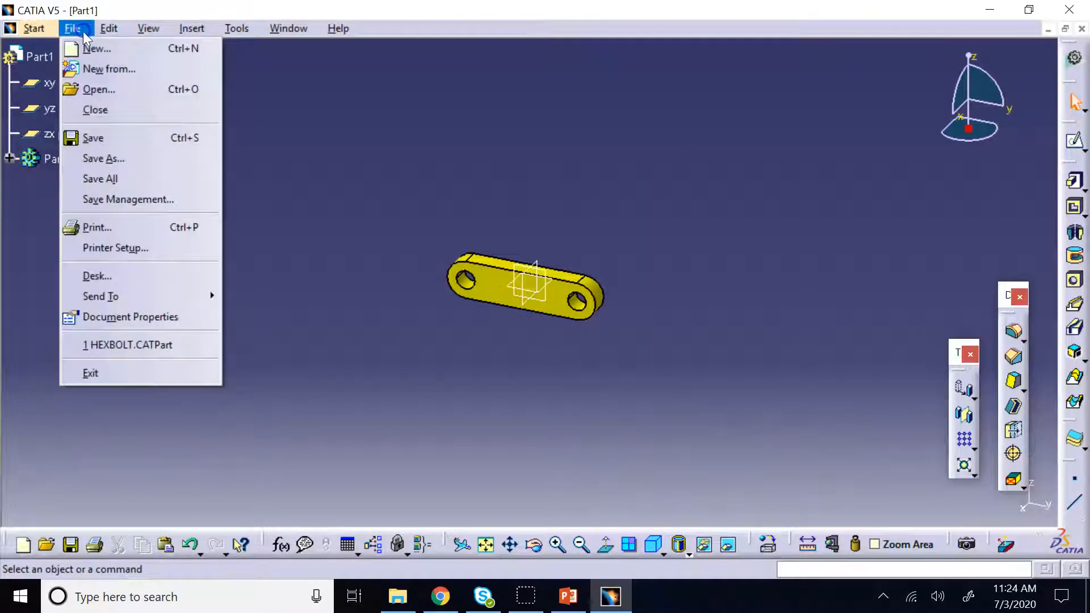
{"action": "left_click", "coordinate": [126, 158]}
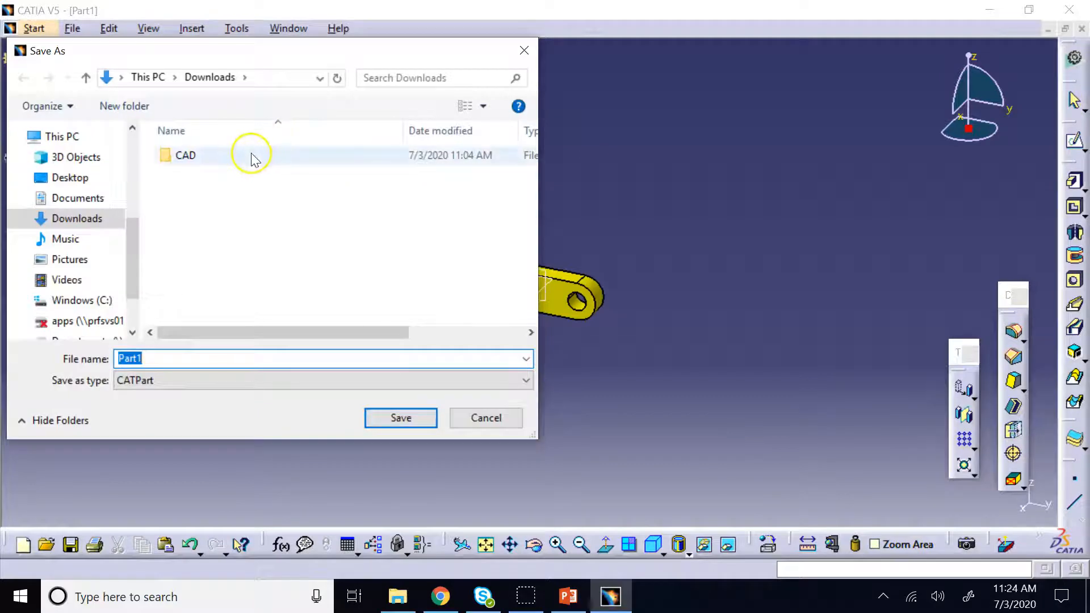
{"action": "left_click", "coordinate": [251, 156]}
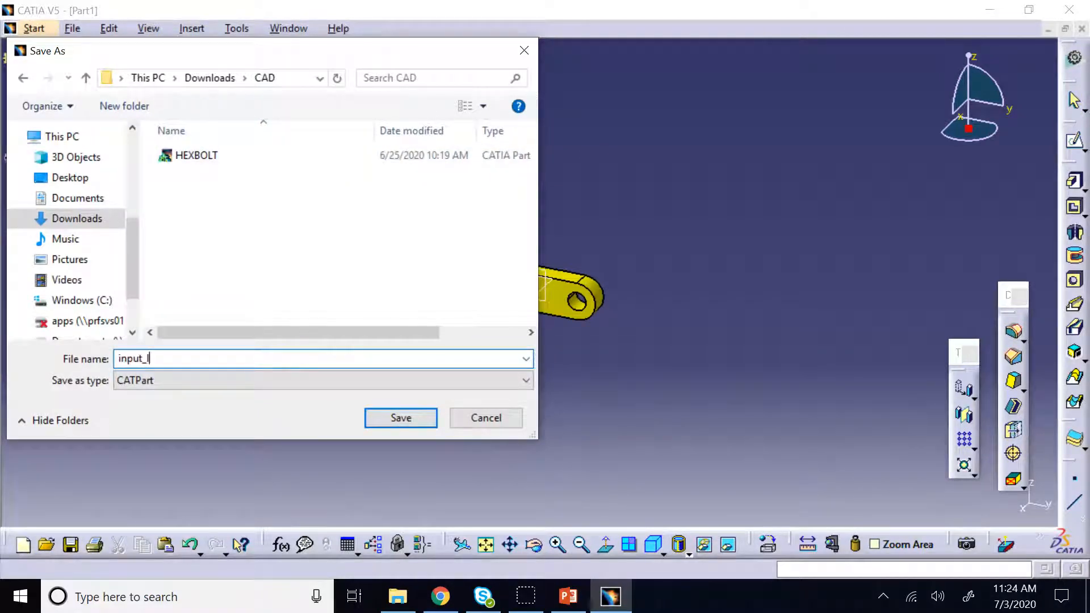
{"action": "key", "text": "Return"}
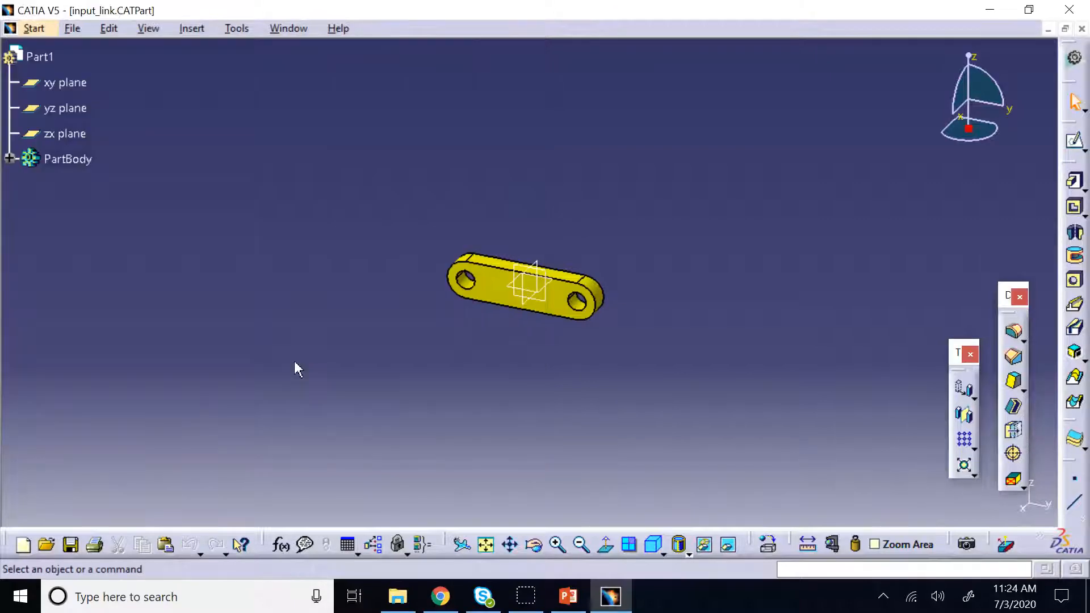
Edit the pad's sketch, constrain the length of the link's upper straight edge to 100 mm, and exit the sketch.
{"action": "left_click", "coordinate": [303, 196]}
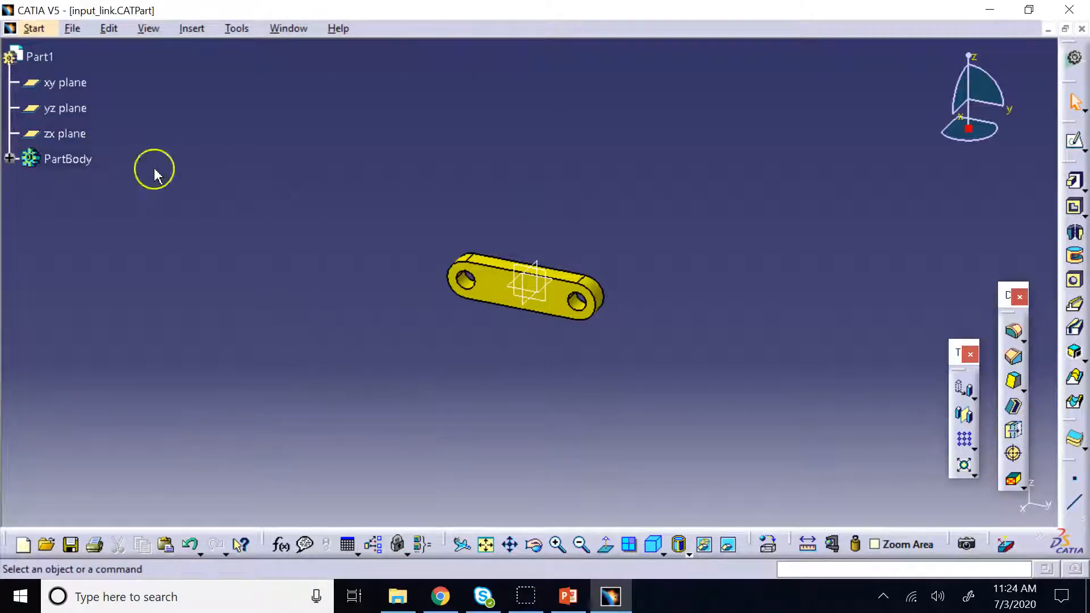
{"action": "left_click", "coordinate": [10, 159]}
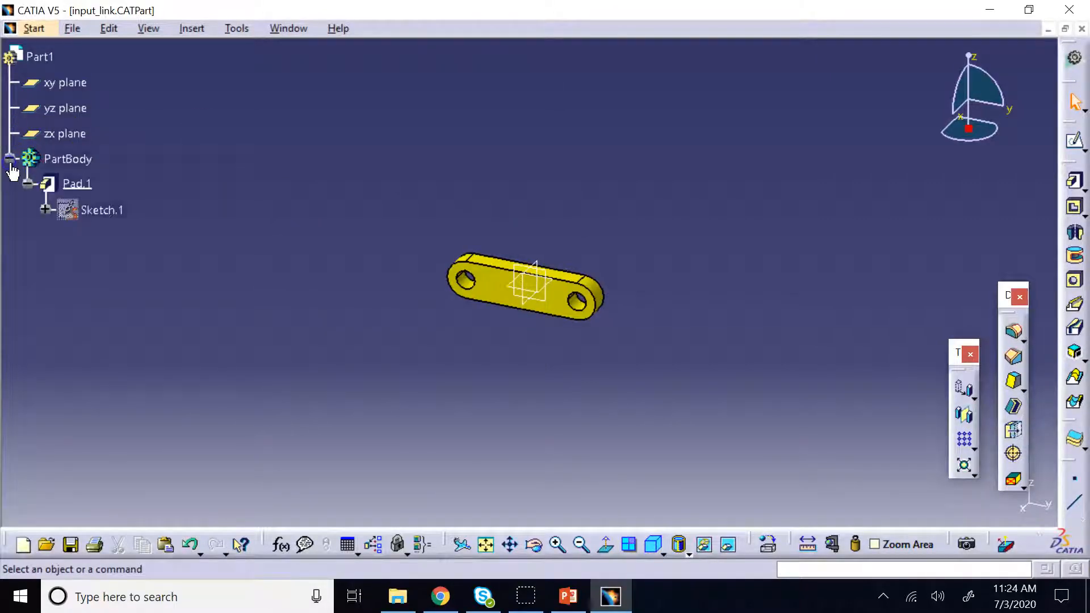
{"action": "double_click", "coordinate": [115, 215]}
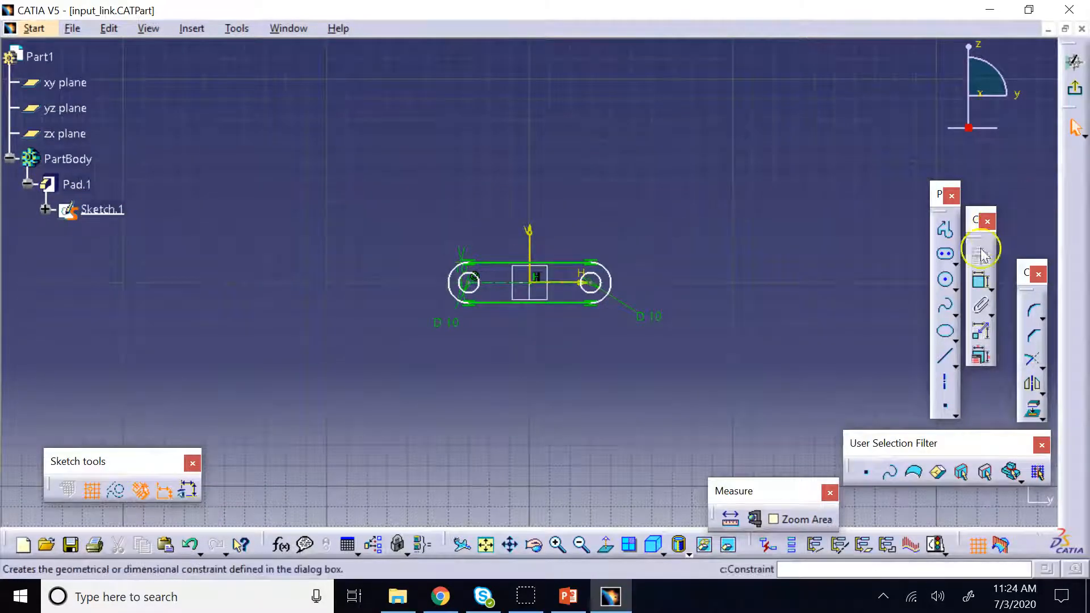
{"action": "left_click", "coordinate": [978, 278]}
{"action": "left_click", "coordinate": [569, 263]}
{"action": "left_click", "coordinate": [578, 180]}
{"action": "double_click", "coordinate": [578, 171]}
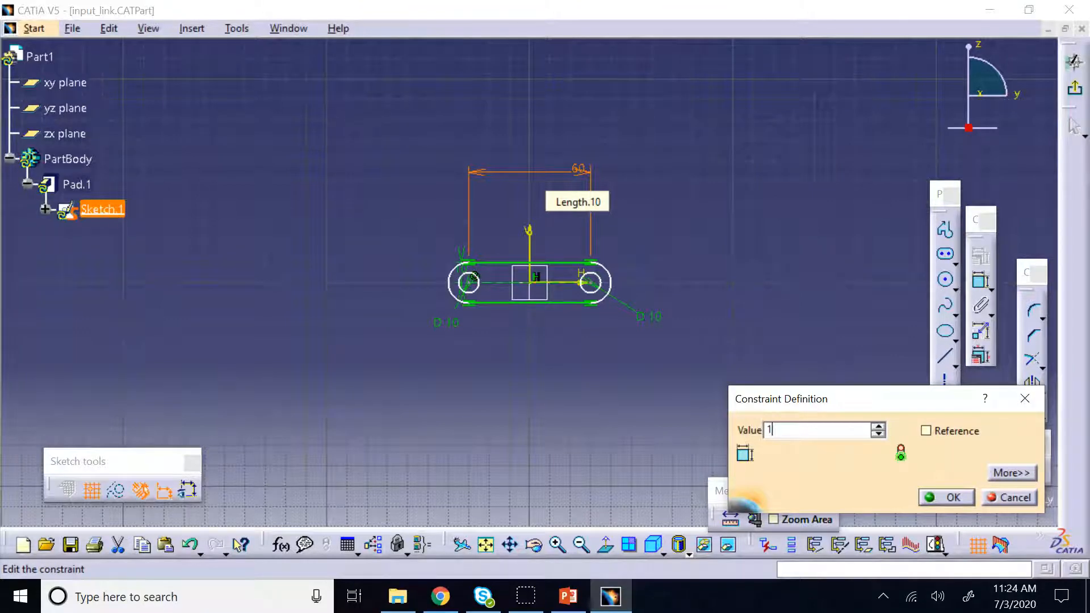
{"action": "key", "text": "Return"}
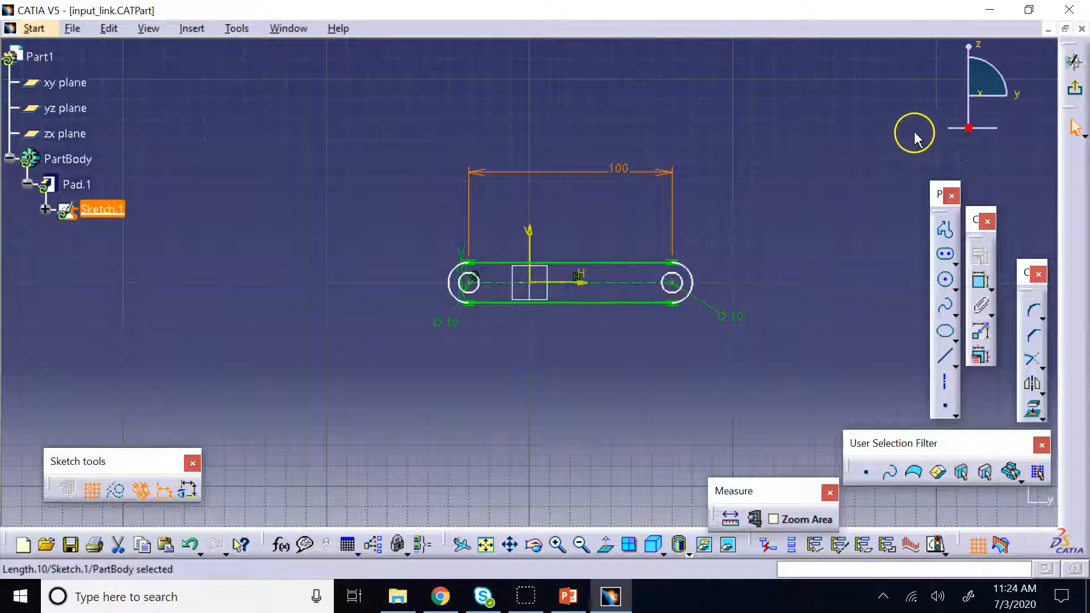
{"action": "left_click", "coordinate": [1078, 90]}
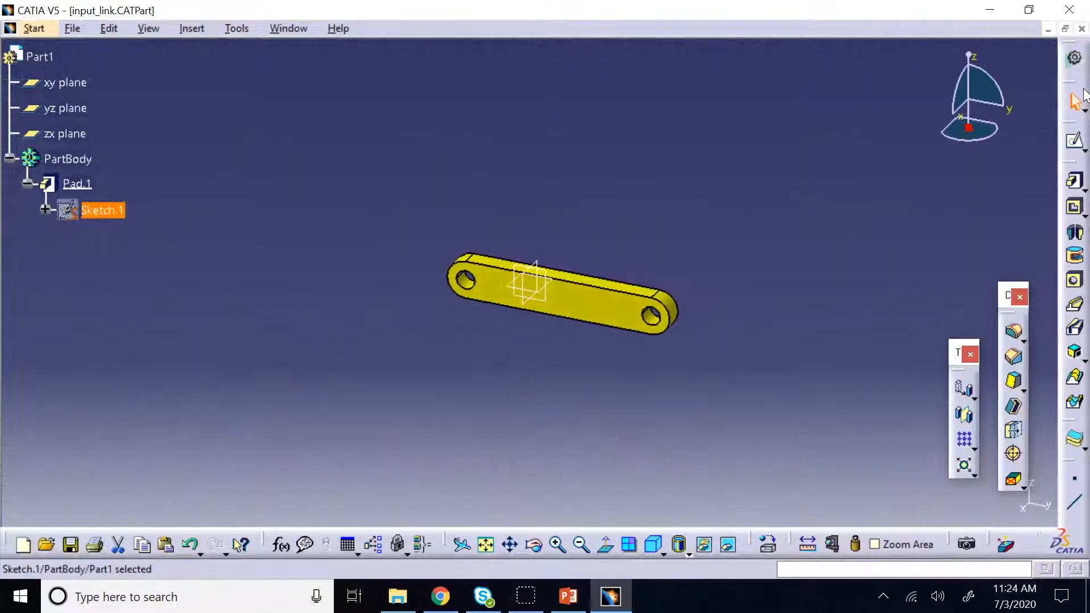
Set the fill color of Pad.1 to red in its graphic properties.
{"action": "right_click", "coordinate": [88, 183]}
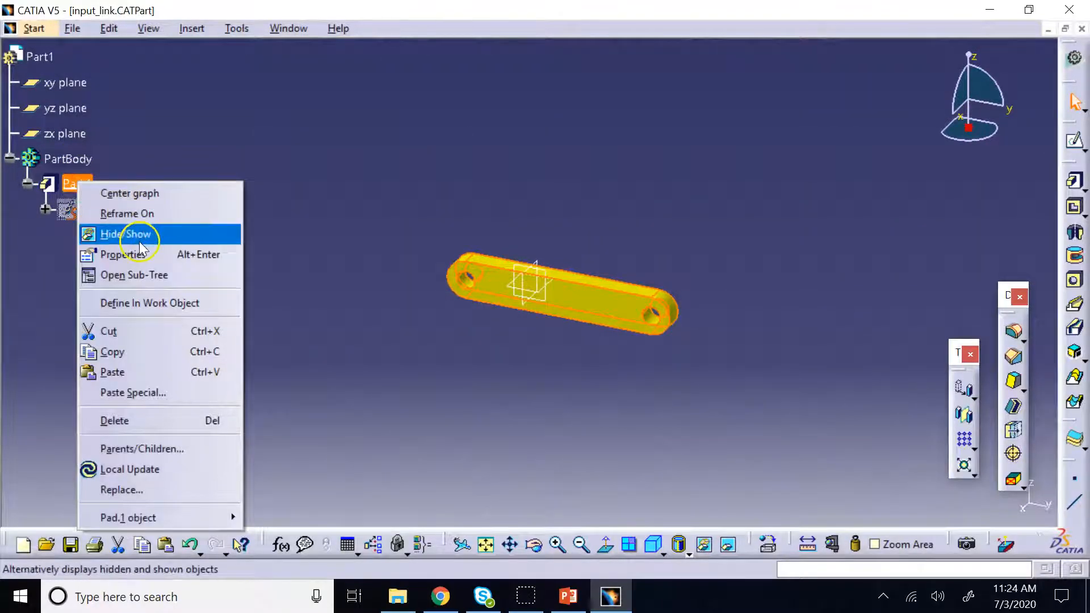
{"action": "left_click", "coordinate": [113, 253]}
{"action": "left_click", "coordinate": [728, 122]}
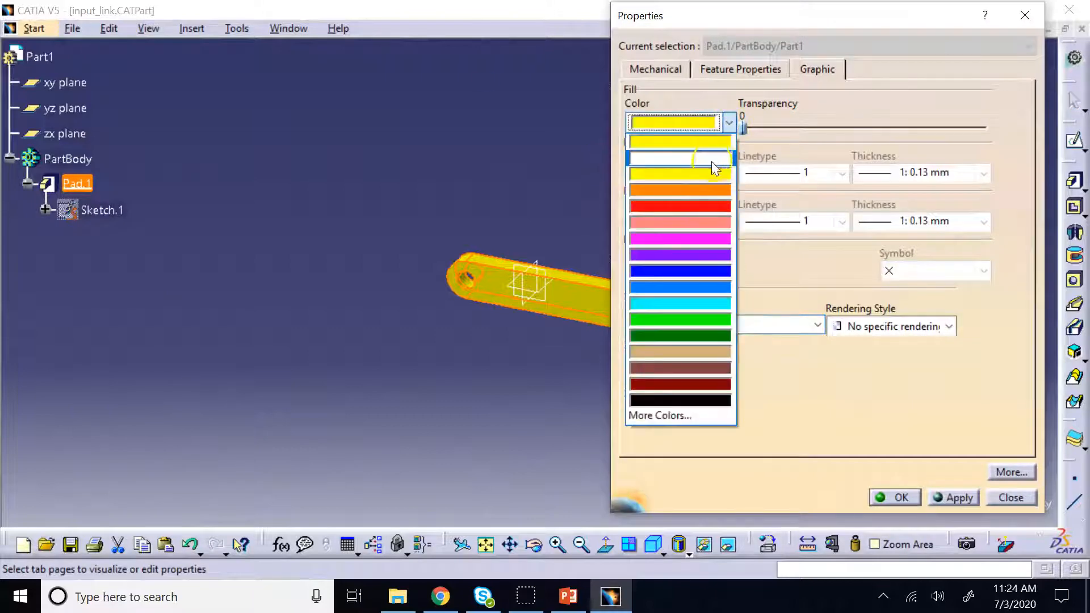
{"action": "left_click", "coordinate": [688, 204]}
{"action": "left_click", "coordinate": [900, 497]}
{"action": "left_click", "coordinate": [540, 174]}
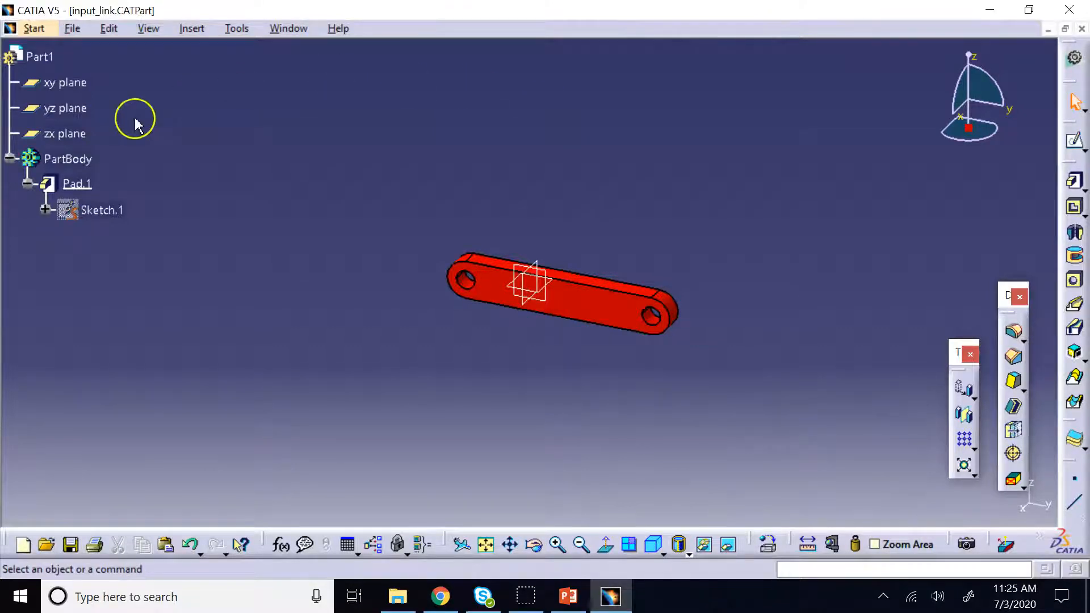
Save the red link as a separate part named connecting_link in the CAD folder inside Downloads.
{"action": "left_click", "coordinate": [62, 29]}
{"action": "left_click", "coordinate": [105, 157]}
{"action": "right_click", "coordinate": [104, 149]}
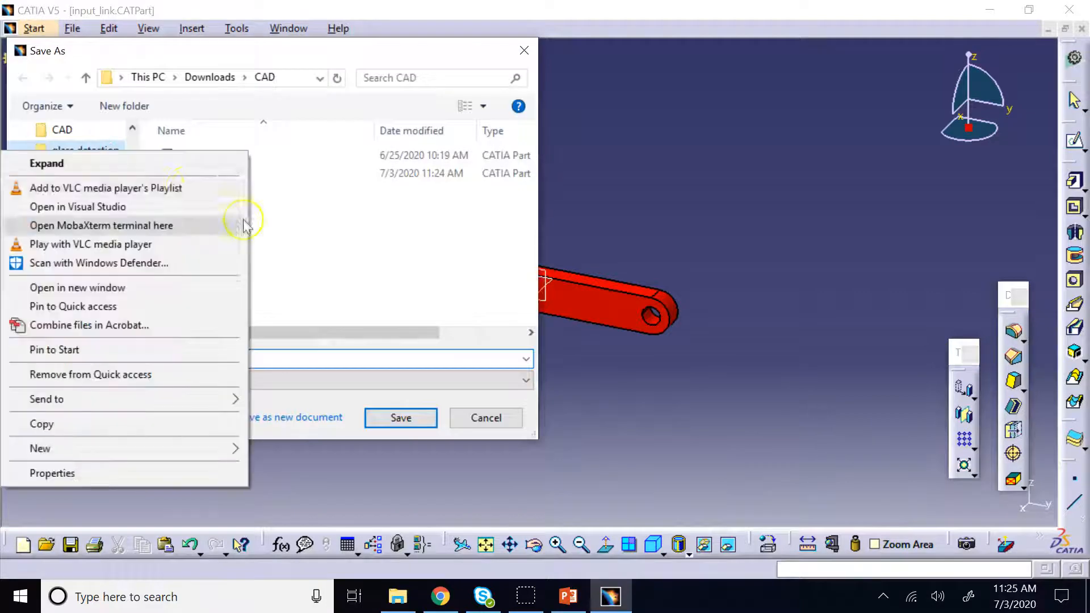
{"action": "left_click", "coordinate": [298, 175]}
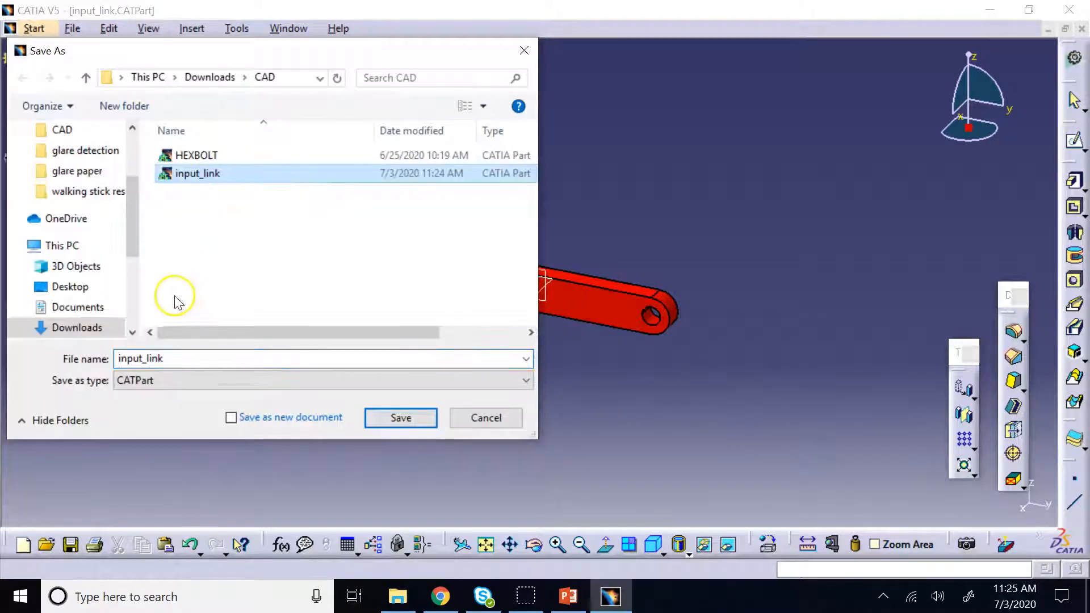
{"action": "left_click", "coordinate": [159, 175]}
{"action": "double_click", "coordinate": [142, 359]}
{"action": "key", "text": "BackSpace"}
{"action": "key", "text": "BackSpace"}
{"action": "key", "text": "BackSpace"}
{"action": "key", "text": "BackSpace"}
{"action": "key", "text": "Delete"}
{"action": "type", "text": "conne"}
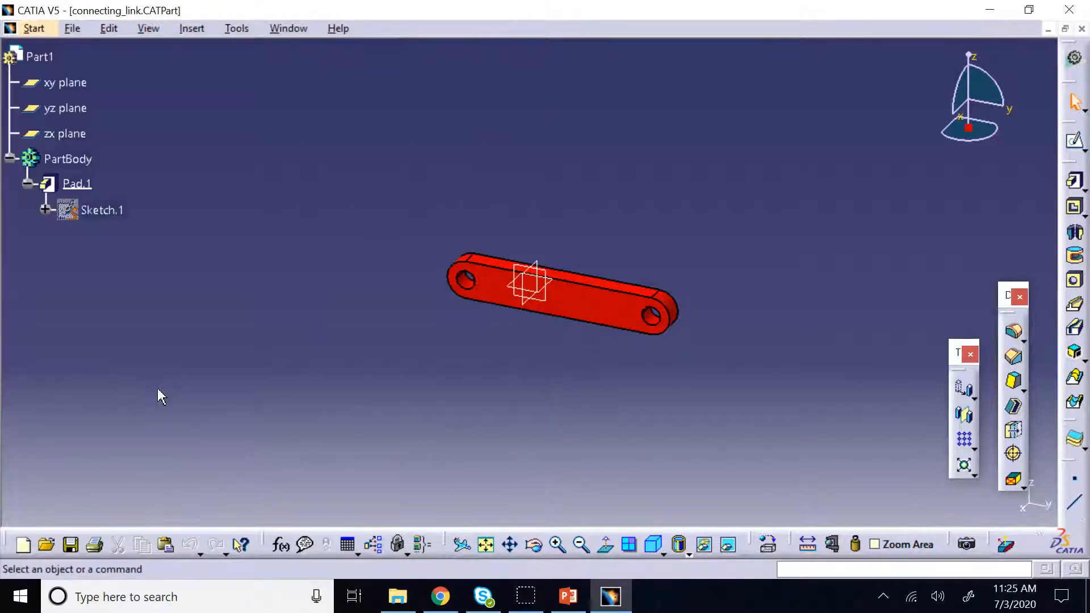
Shorten the 100 mm length constraint in the connecting link's sketch and exit the sketch.
{"action": "double_click", "coordinate": [111, 210]}
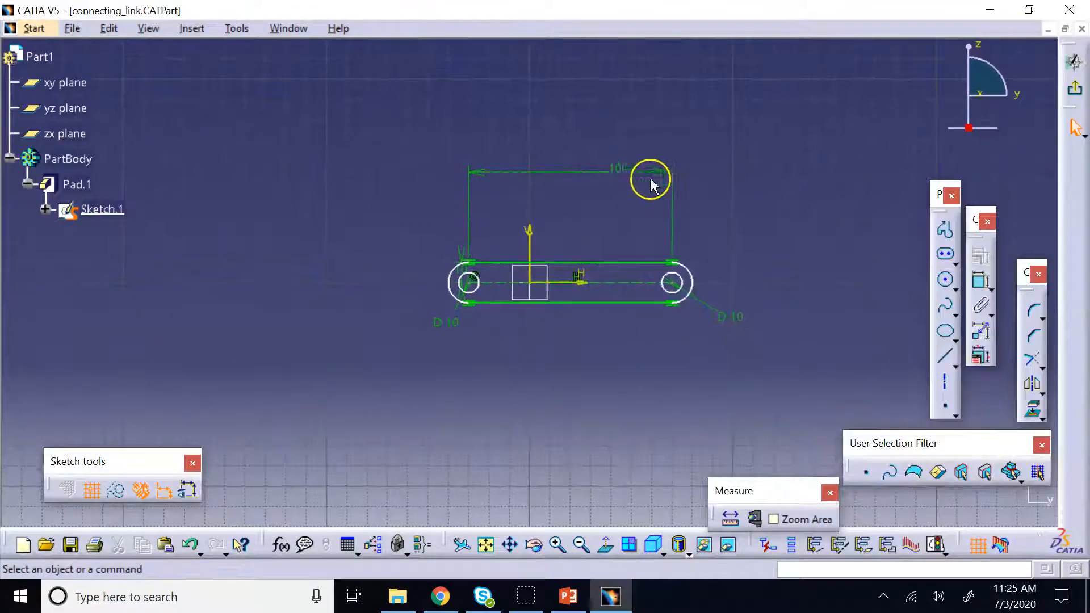
{"action": "double_click", "coordinate": [622, 167]}
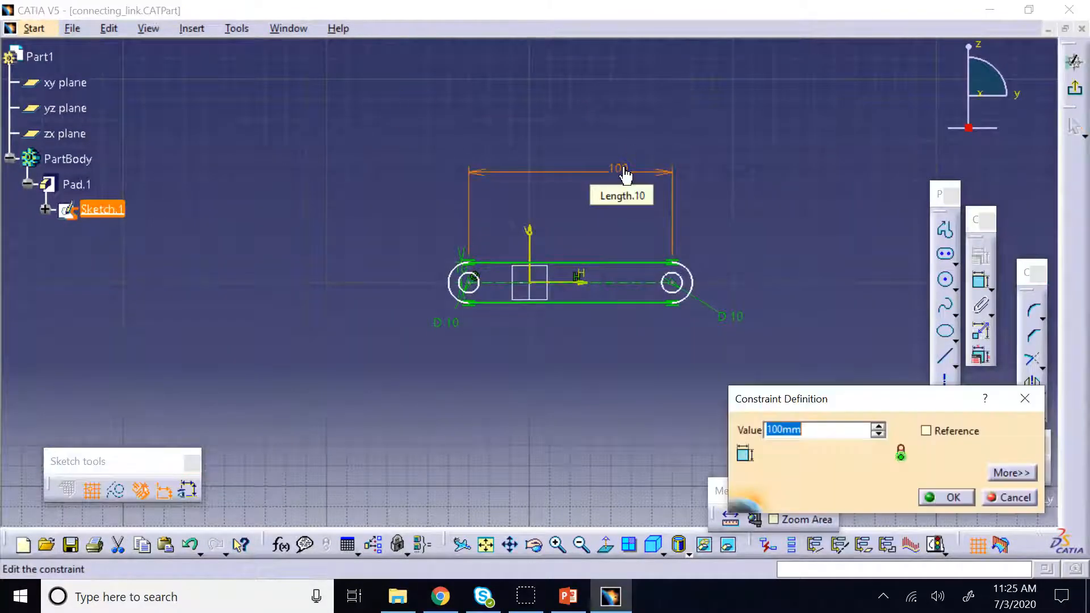
{"action": "key", "text": "Return"}
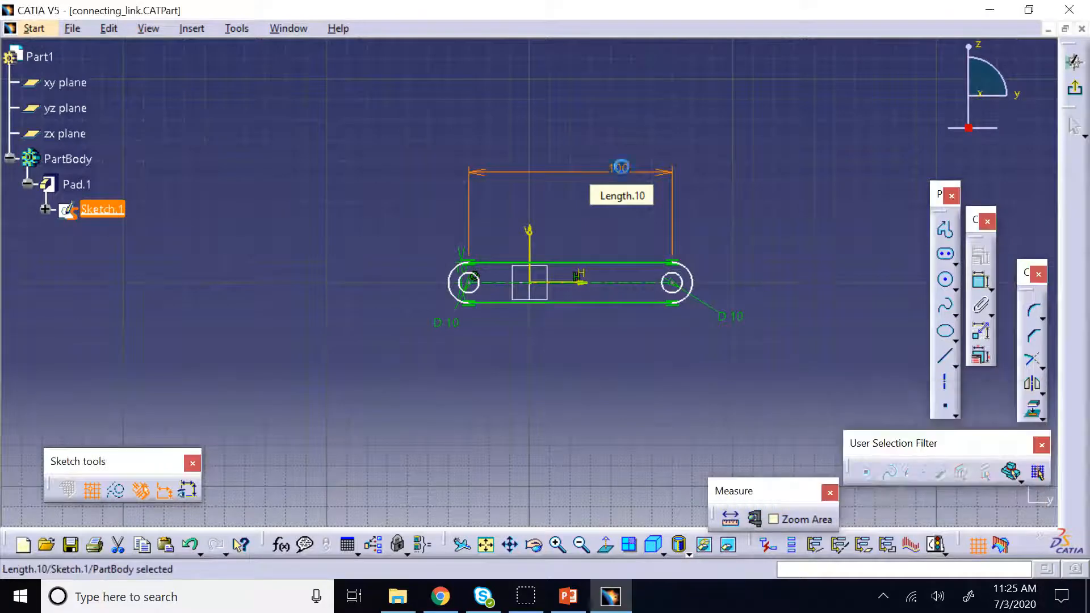
{"action": "left_click", "coordinate": [1077, 90]}
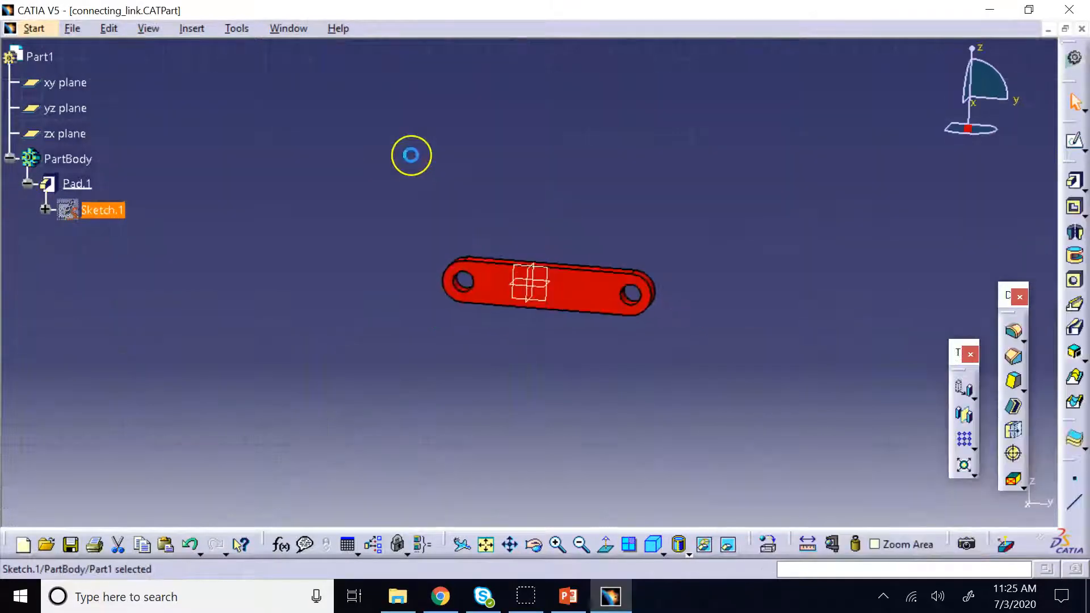
Try to recolor the link by setting the PartBody's fill color to blue in its graphic properties.
{"action": "right_click", "coordinate": [73, 165]}
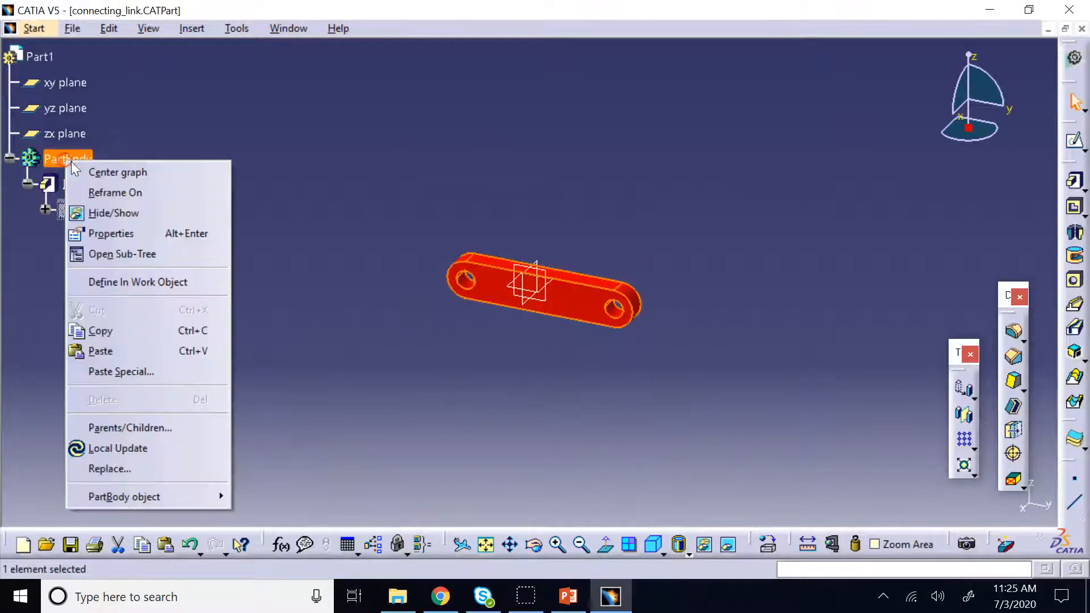
{"action": "left_click", "coordinate": [151, 231]}
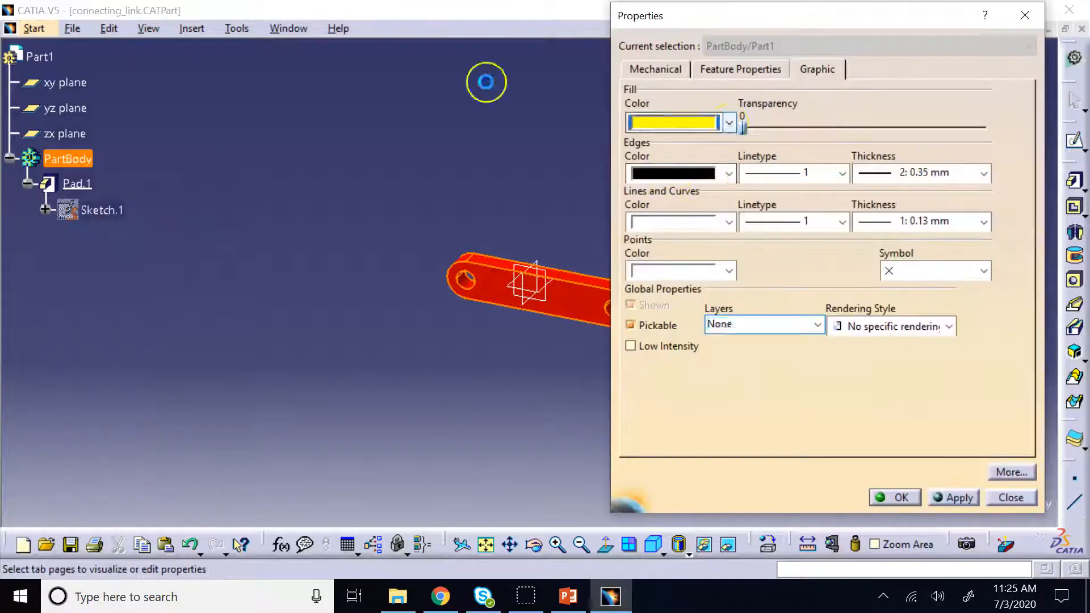
{"action": "left_click", "coordinate": [729, 122]}
{"action": "left_click", "coordinate": [702, 273]}
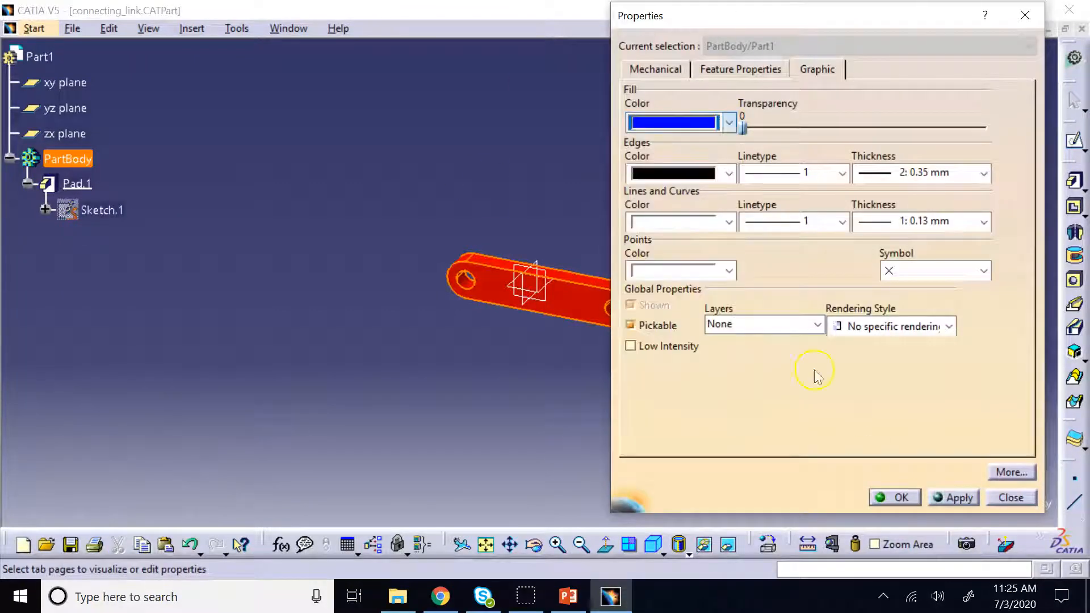
{"action": "left_click", "coordinate": [897, 499]}
{"action": "left_click", "coordinate": [414, 145]}
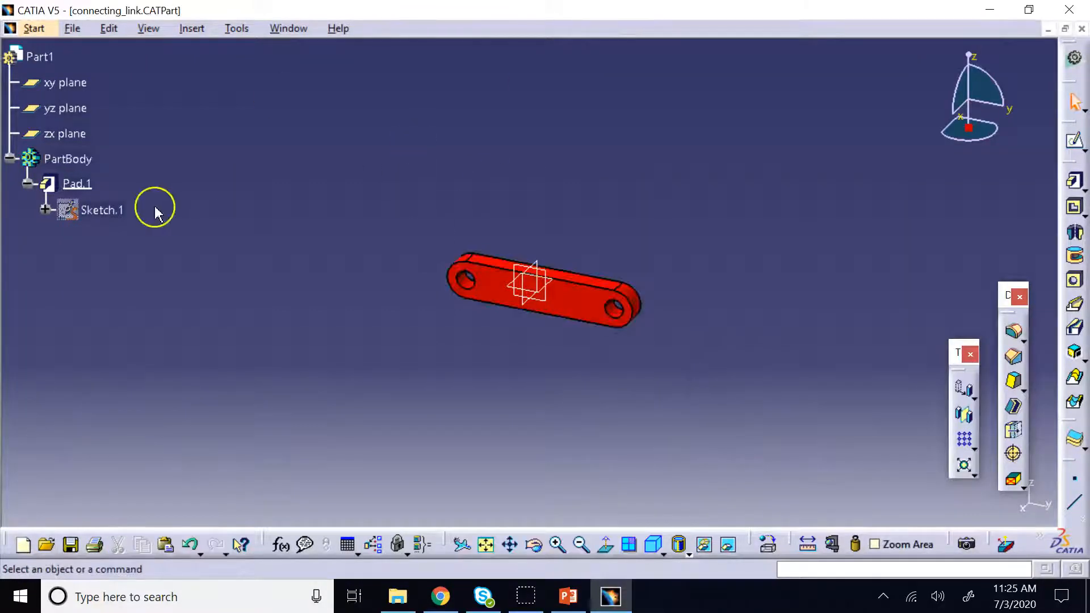
Reapply the blue fill color from the PartBody's graphic properties.
{"action": "left_click", "coordinate": [68, 159]}
{"action": "right_click", "coordinate": [83, 160]}
{"action": "left_click", "coordinate": [142, 234]}
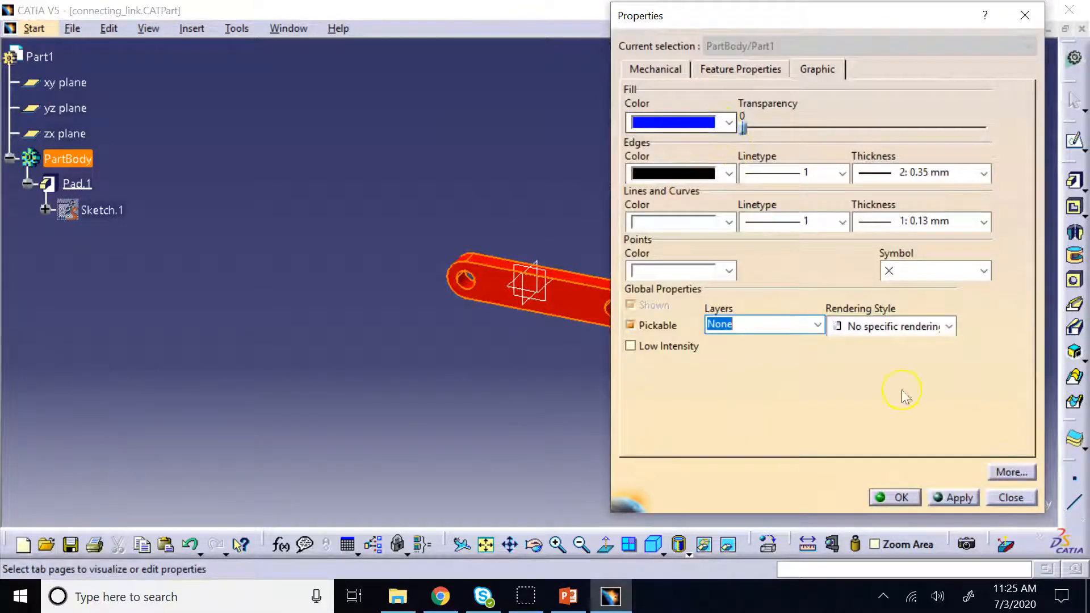
{"action": "left_click", "coordinate": [956, 499]}
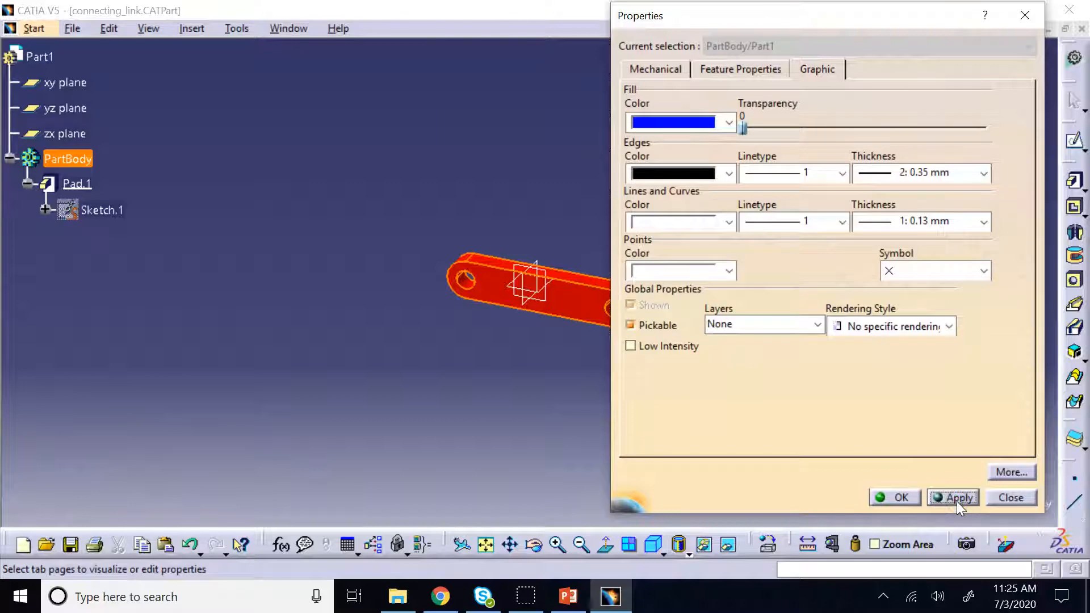
{"action": "left_click", "coordinate": [897, 498]}
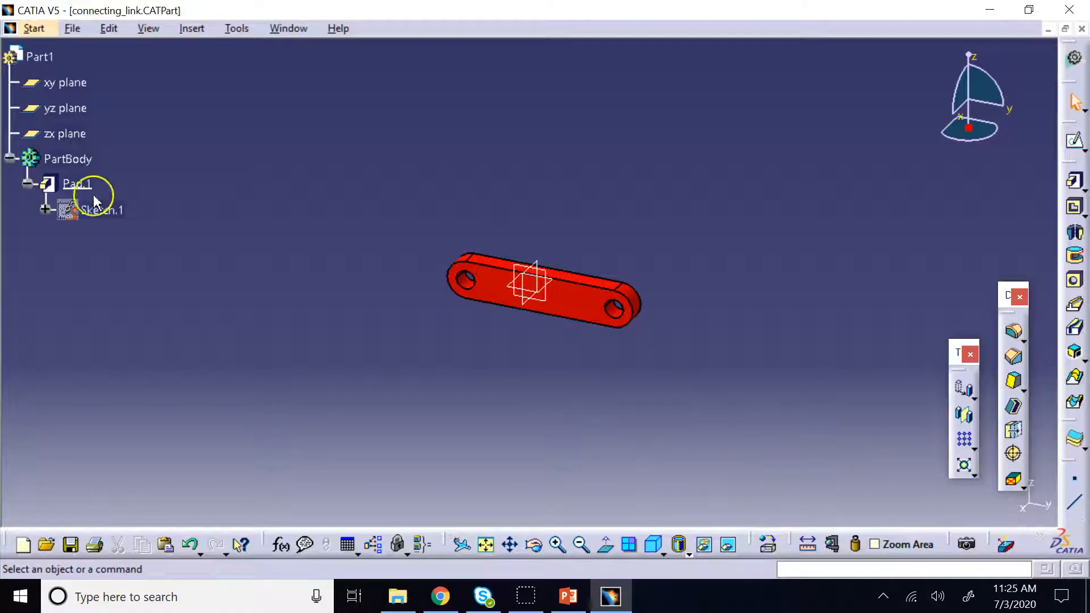
Try changing the PartBody's fill color to green in its graphic properties.
{"action": "right_click", "coordinate": [69, 158]}
{"action": "left_click", "coordinate": [117, 231]}
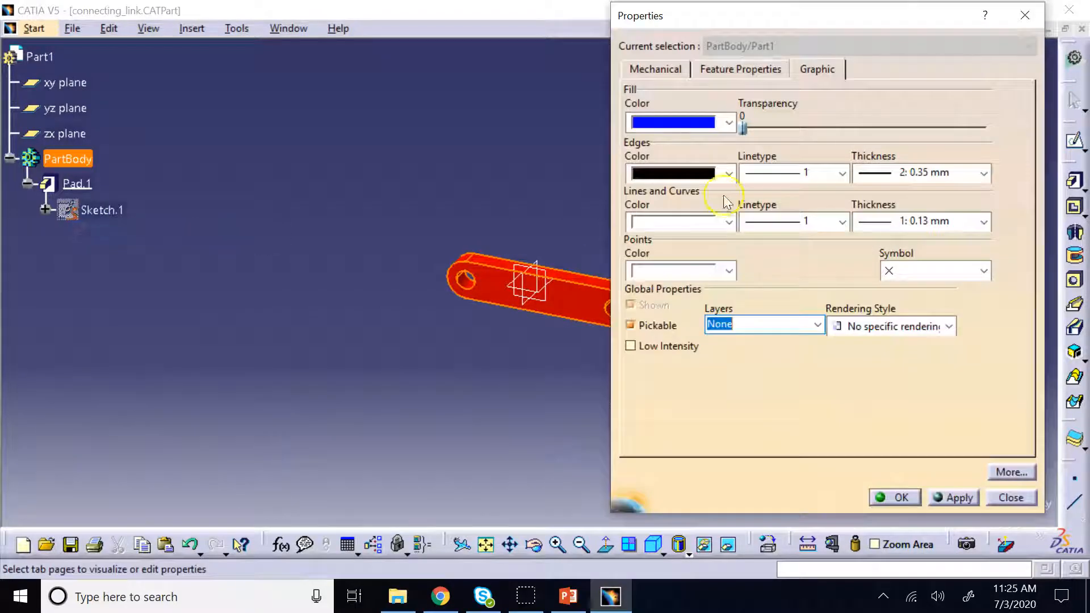
{"action": "left_click", "coordinate": [729, 122]}
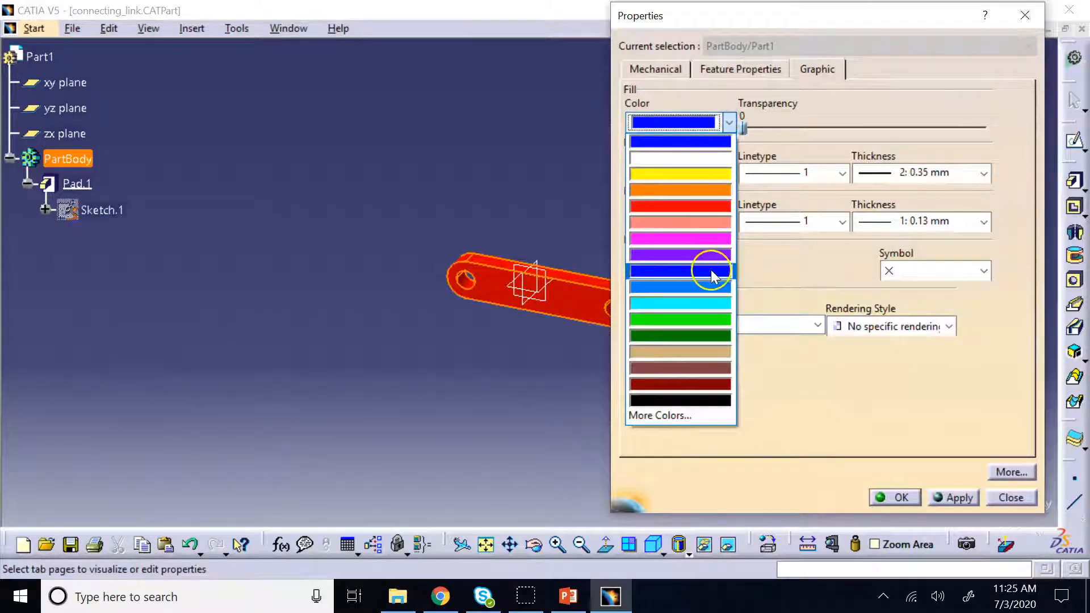
{"action": "left_click", "coordinate": [713, 320]}
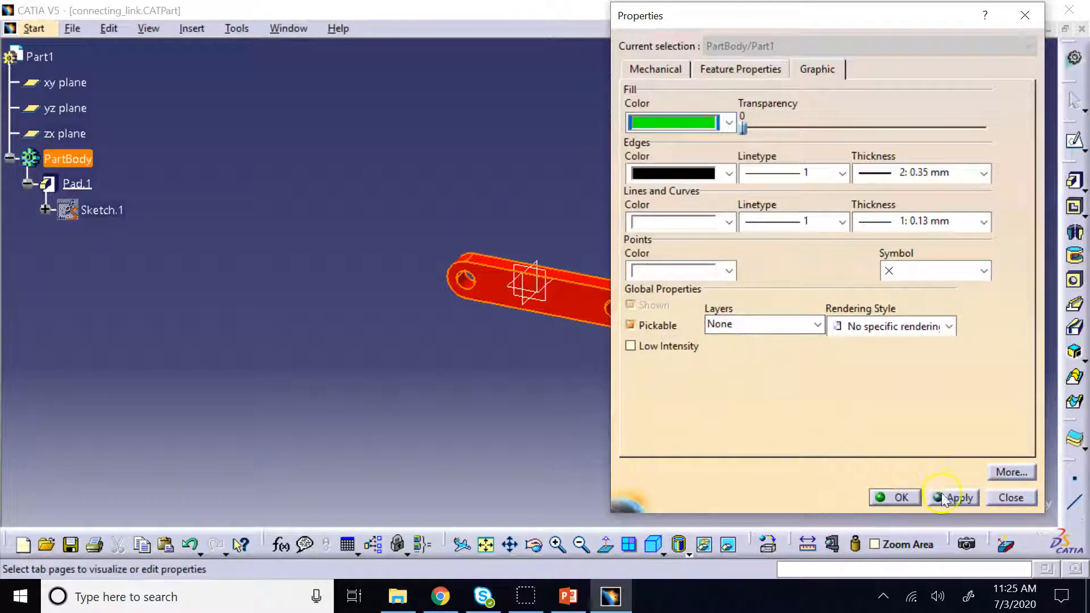
{"action": "left_click", "coordinate": [893, 497]}
{"action": "left_click", "coordinate": [640, 229]}
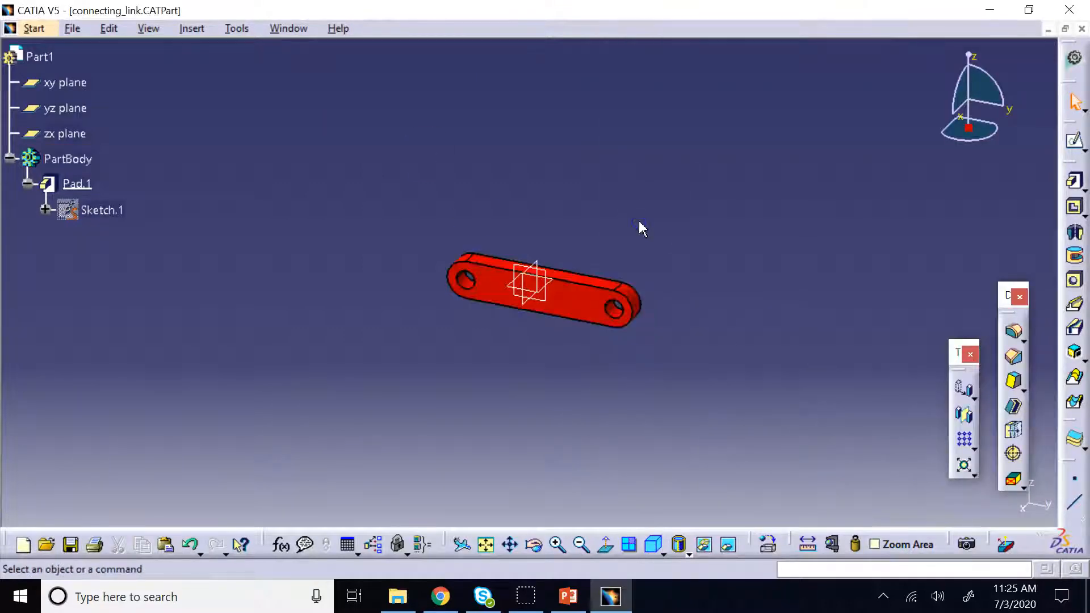
Close connecting_link without saving the changes and reopen it from the CAD folder.
{"action": "left_click", "coordinate": [1082, 29]}
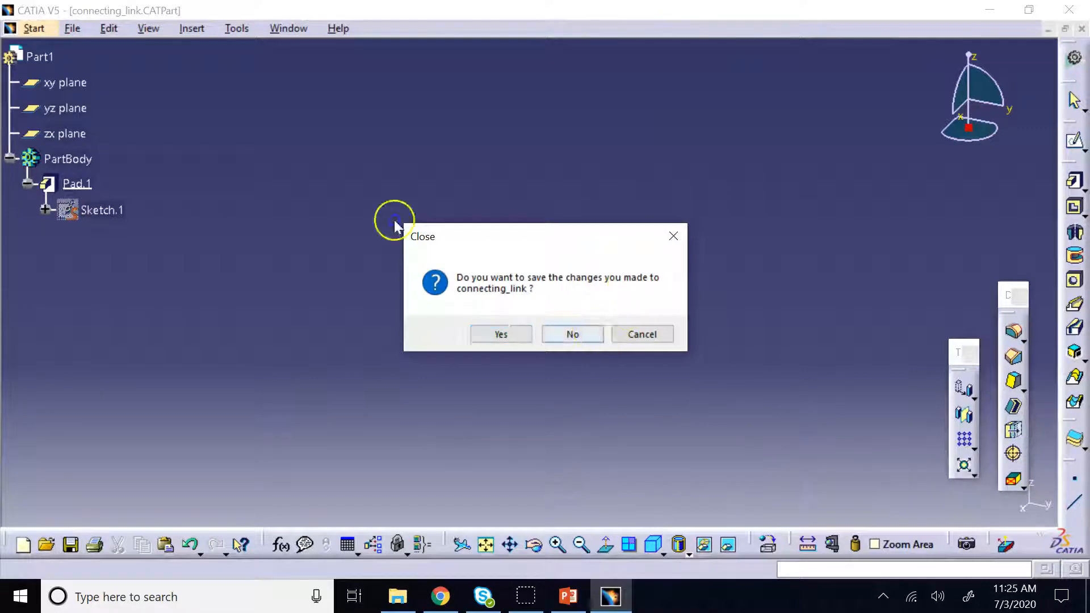
{"action": "left_click", "coordinate": [573, 334]}
{"action": "left_click", "coordinate": [55, 28]}
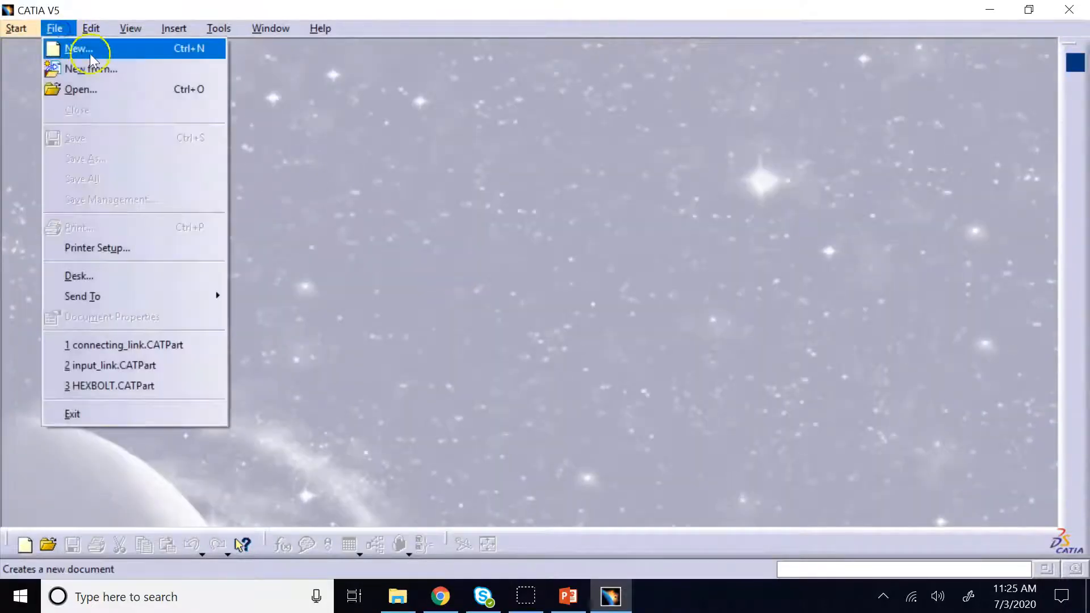
{"action": "left_click", "coordinate": [82, 91]}
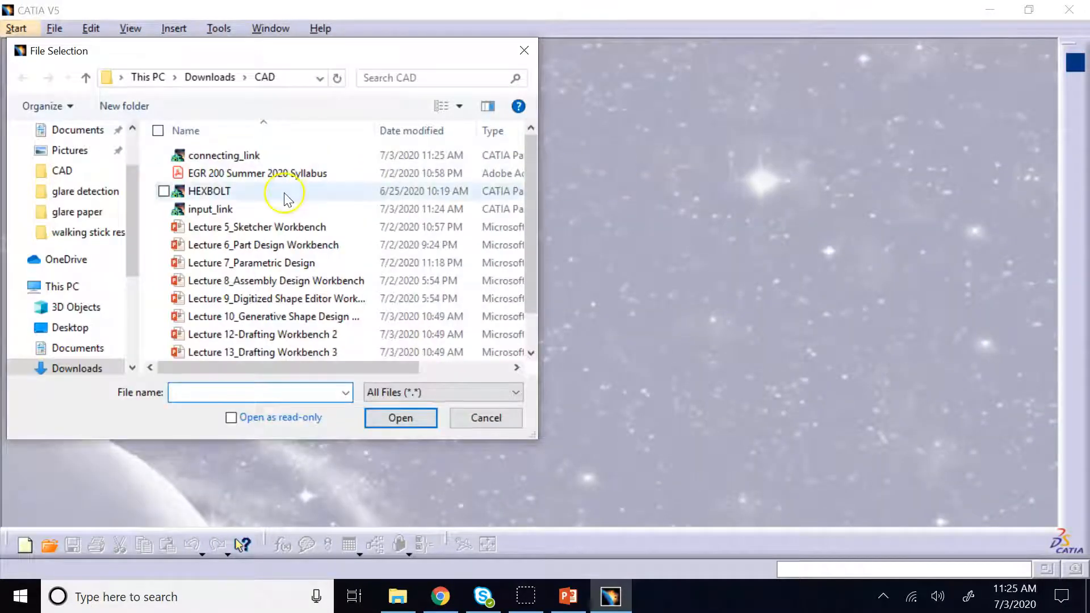
{"action": "left_click", "coordinate": [247, 159]}
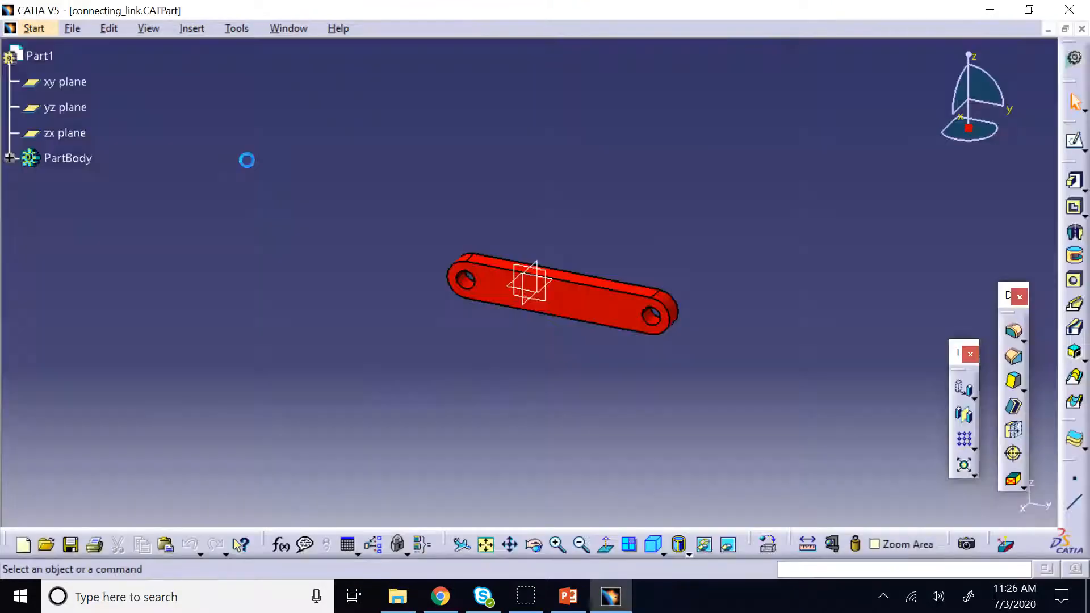
Close connecting_link and open the input_link part from the CAD folder.
{"action": "left_click", "coordinate": [1082, 29]}
{"action": "left_click", "coordinate": [54, 29]}
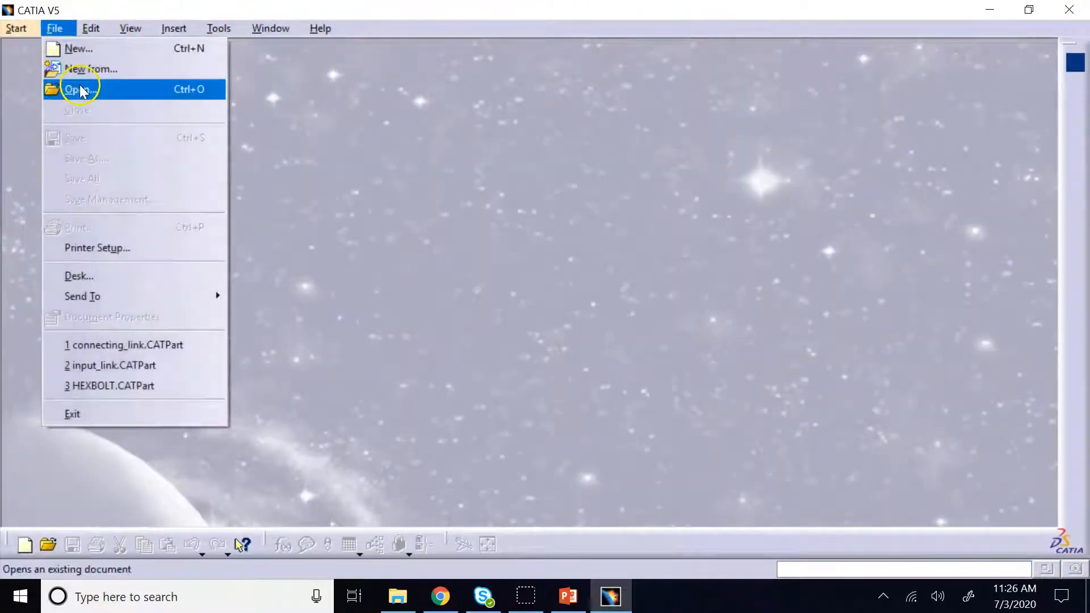
{"action": "left_click", "coordinate": [81, 91]}
{"action": "left_click", "coordinate": [220, 209]}
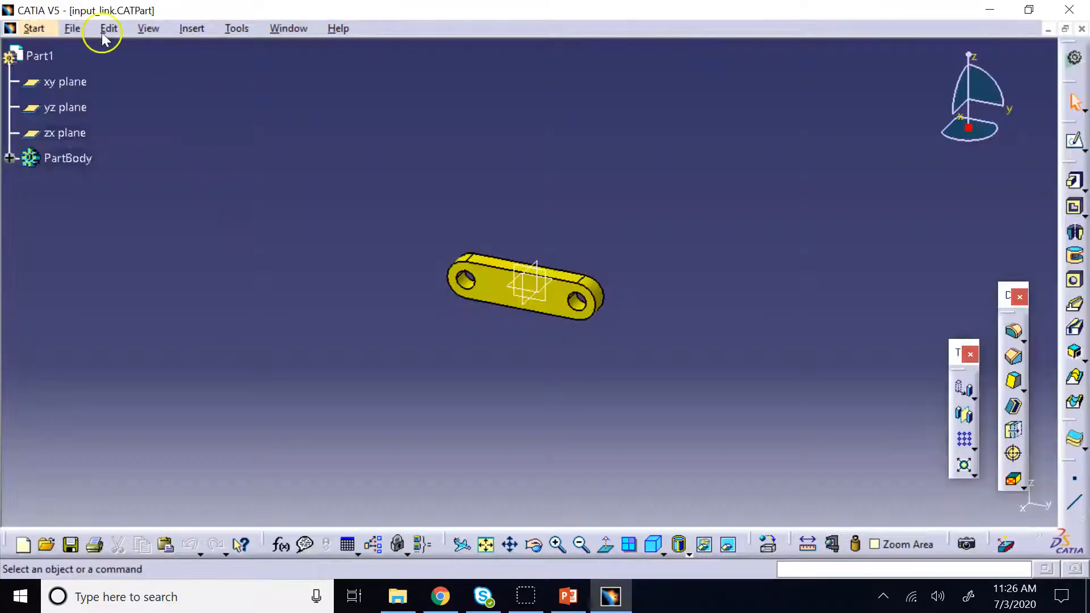
Add a length constraint of 80 mm to the upper straight edge in Pad.1's sketch and exit the sketch.
{"action": "left_click", "coordinate": [80, 29]}
{"action": "left_click", "coordinate": [11, 162]}
{"action": "left_click", "coordinate": [11, 161]}
{"action": "double_click", "coordinate": [103, 208]}
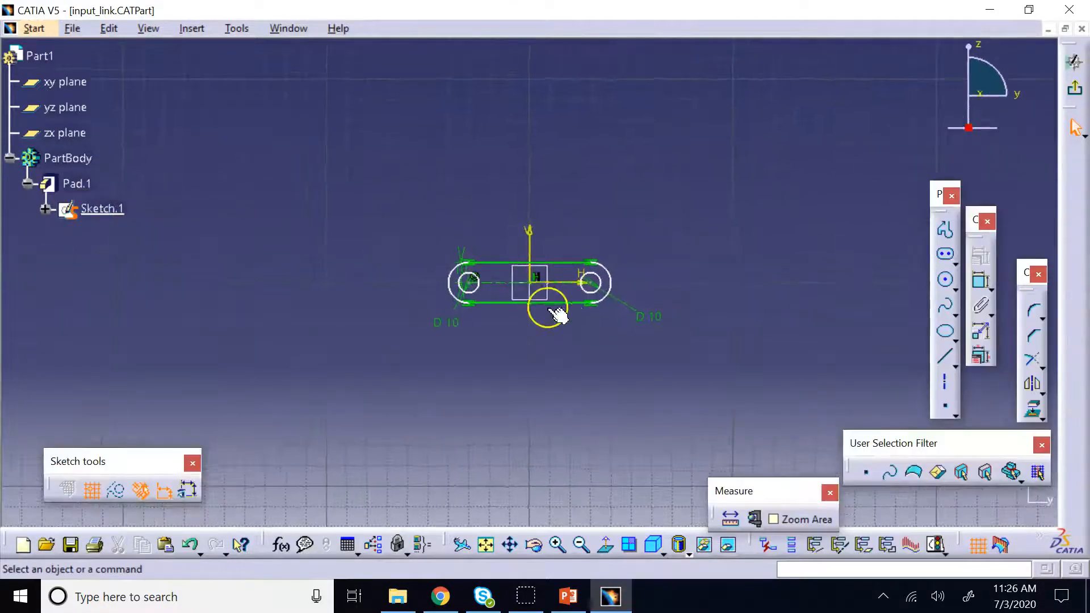
{"action": "left_click", "coordinate": [981, 281]}
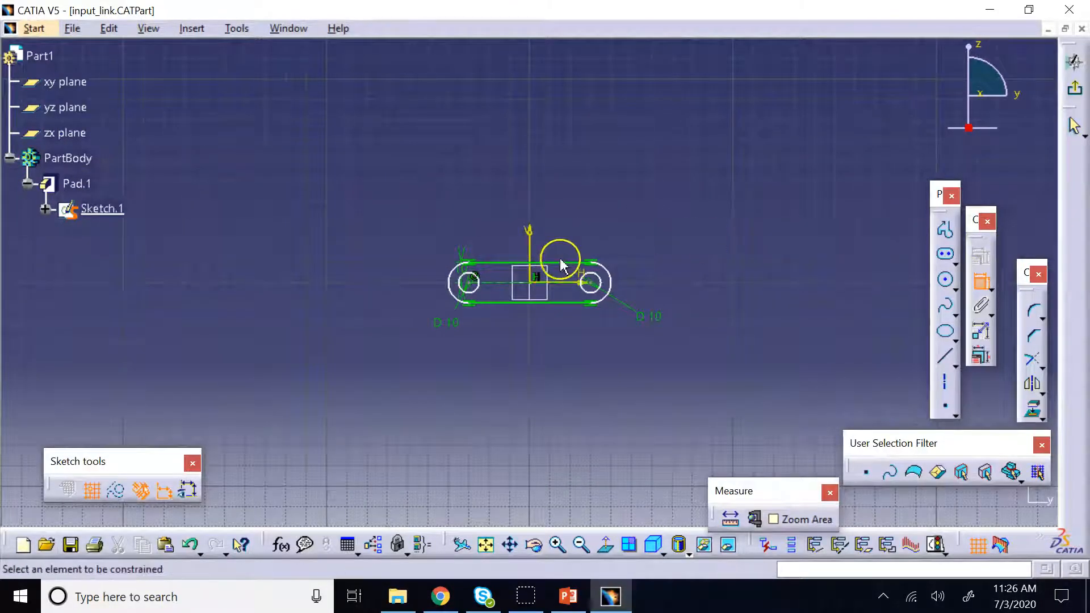
{"action": "left_click", "coordinate": [561, 263]}
{"action": "left_click", "coordinate": [562, 207]}
{"action": "double_click", "coordinate": [562, 207]}
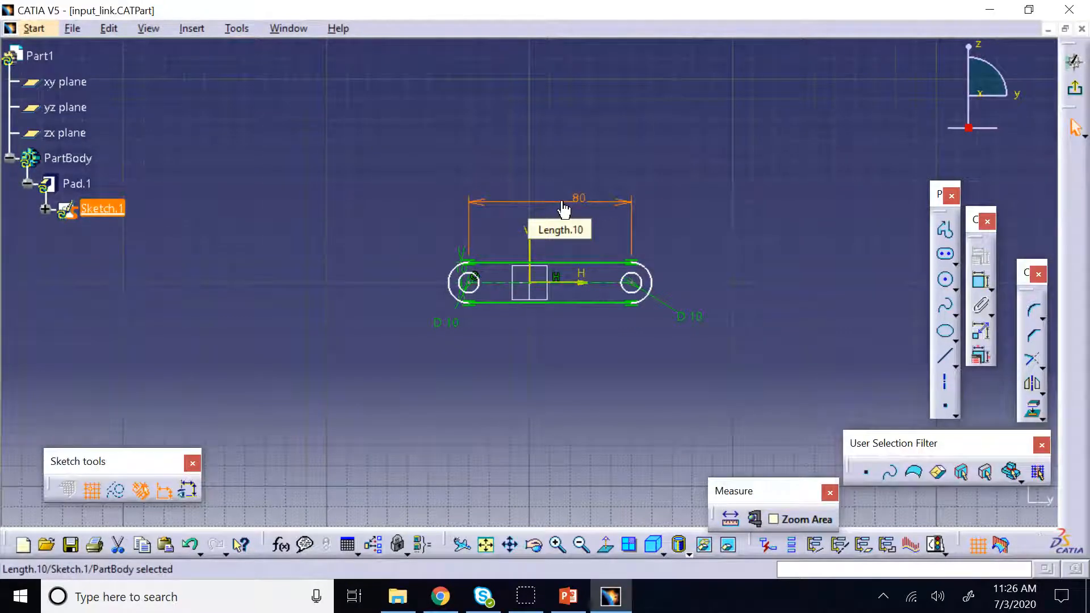
{"action": "left_click", "coordinate": [1074, 61]}
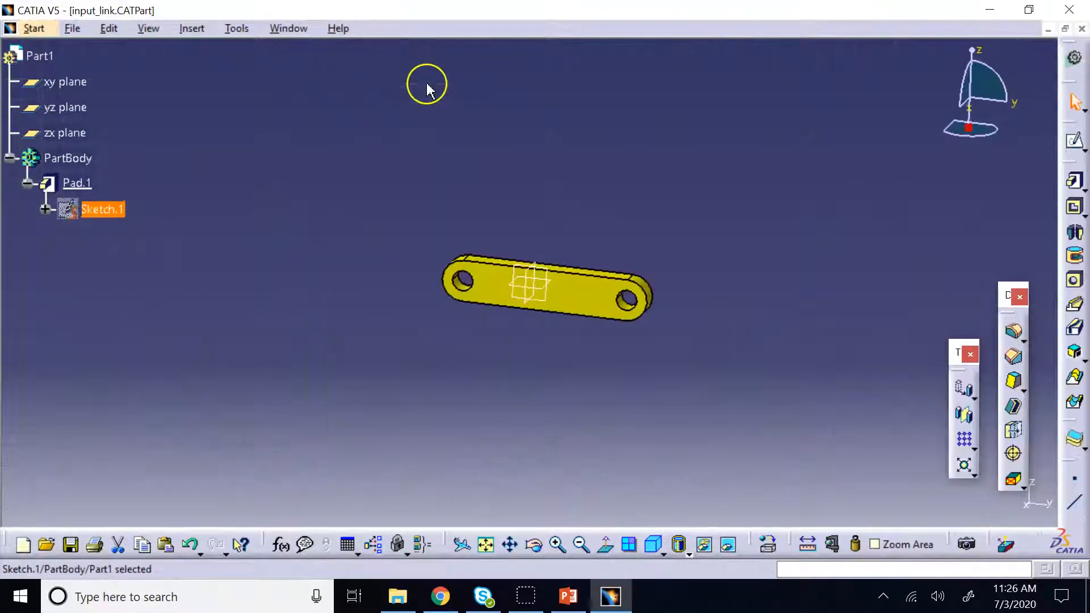
Change Pad.1's fill color to blue in its graphic properties.
{"action": "right_click", "coordinate": [82, 181]}
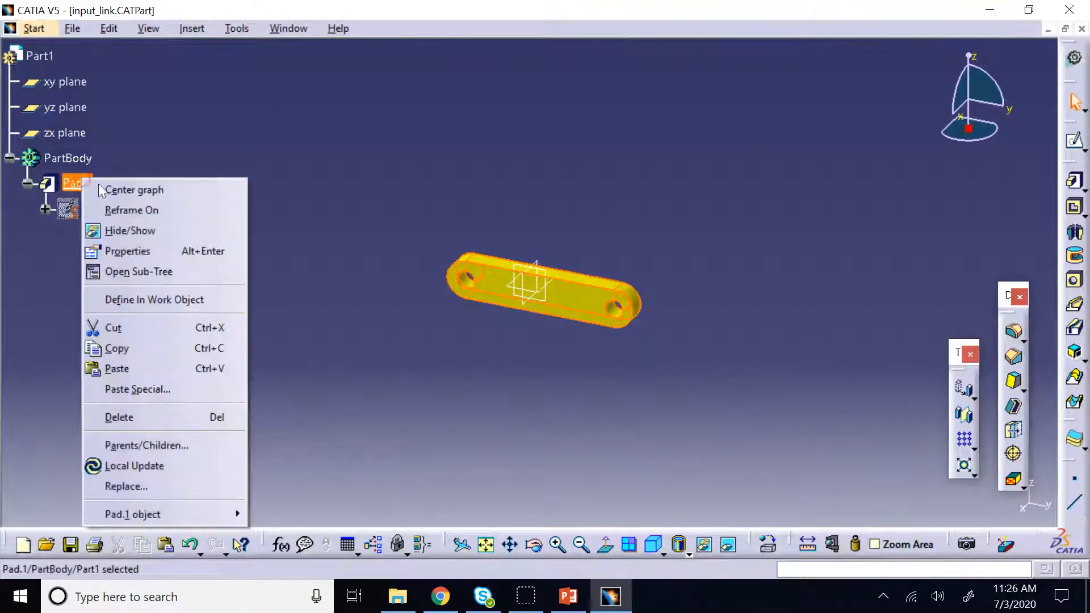
{"action": "left_click", "coordinate": [130, 251]}
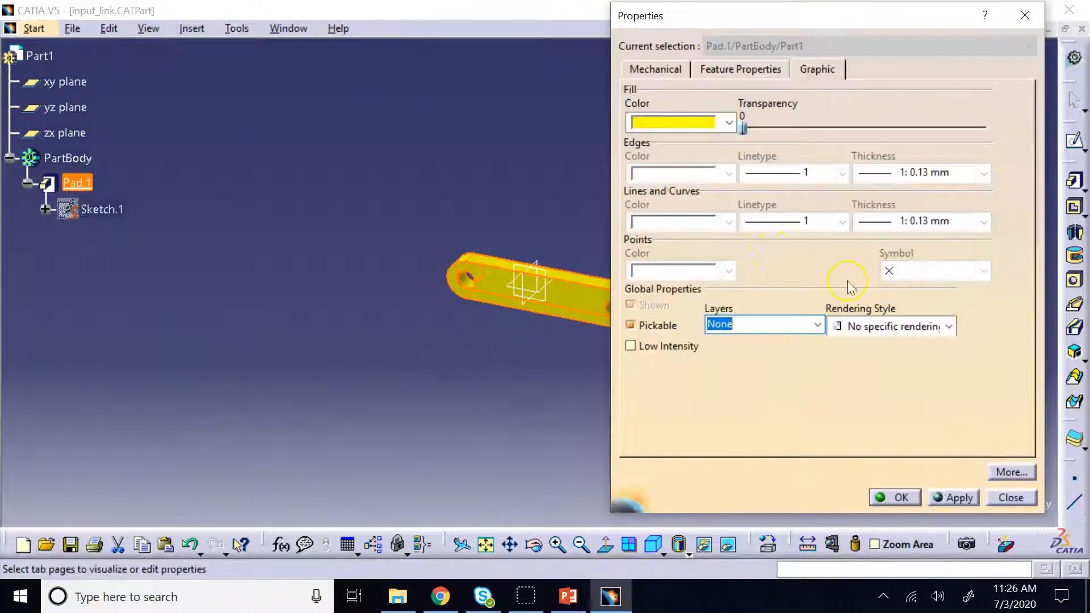
{"action": "left_click", "coordinate": [728, 123]}
{"action": "left_click", "coordinate": [680, 271]}
{"action": "left_click", "coordinate": [903, 498]}
{"action": "left_click", "coordinate": [625, 242]}
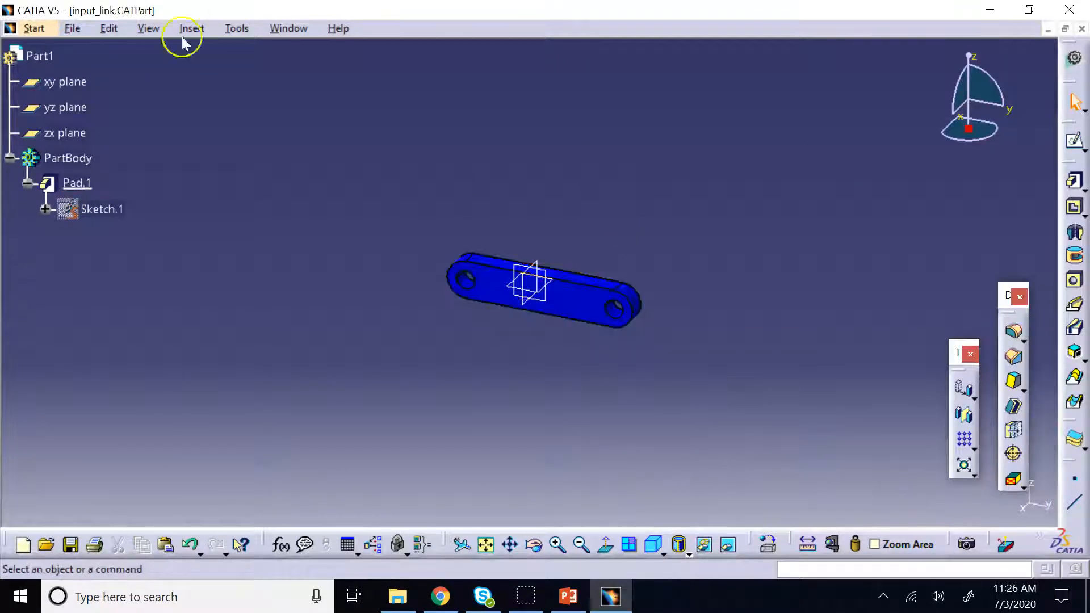
Save the blue link as a separate part named output_link in the CAD folder.
{"action": "left_click", "coordinate": [34, 28]}
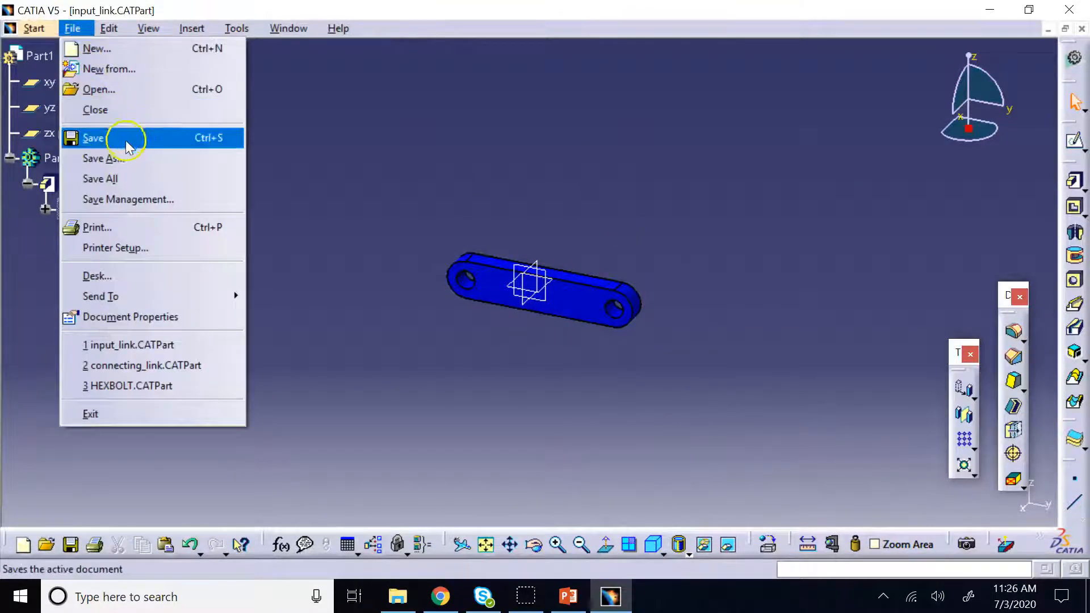
{"action": "left_click", "coordinate": [129, 159]}
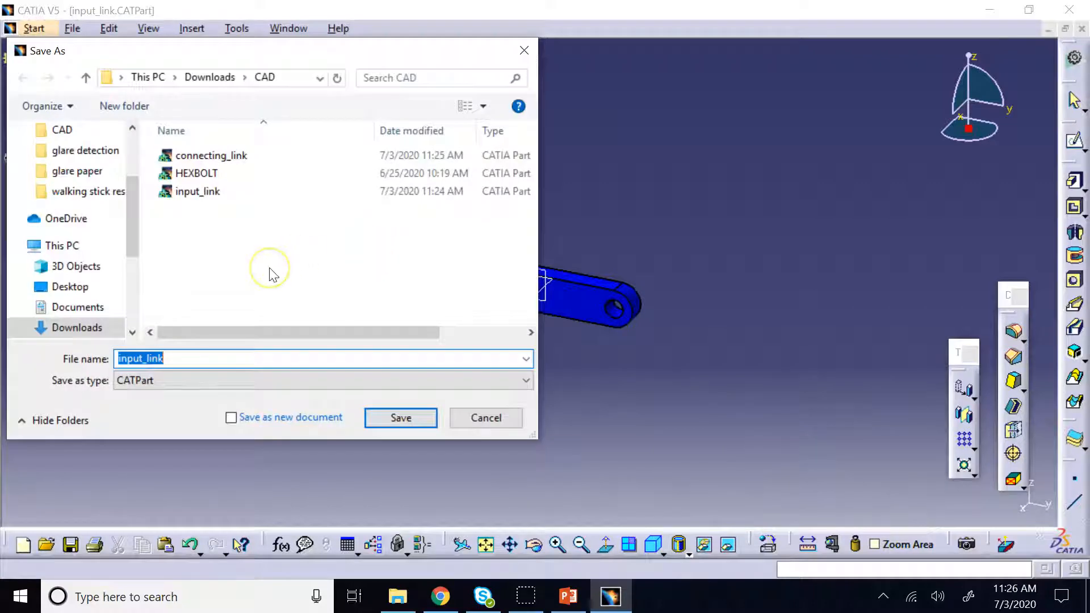
{"action": "key", "text": "Left"}
{"action": "type", "text": "out"}
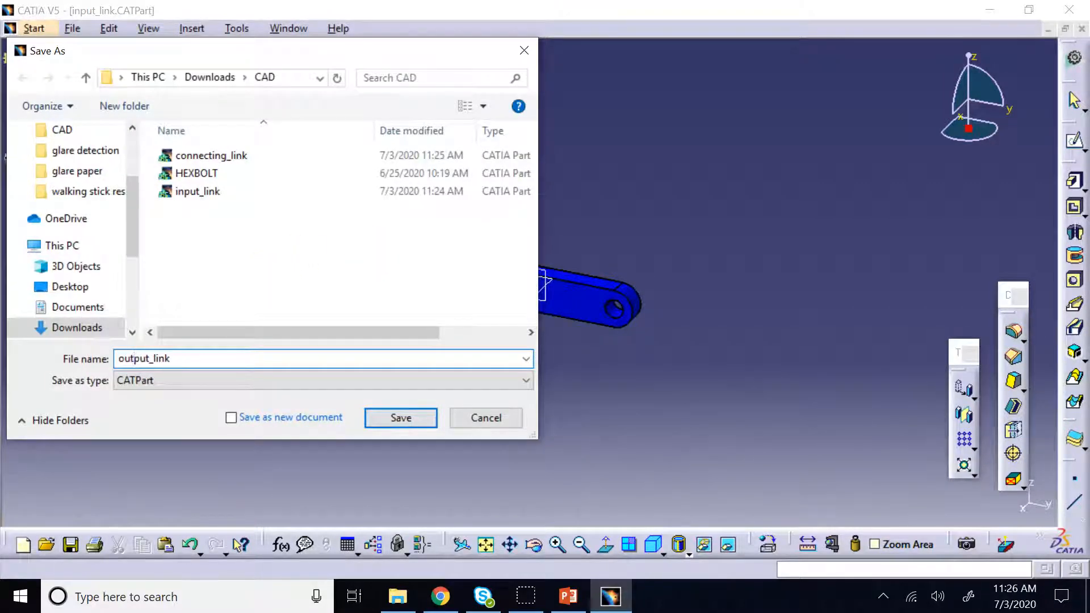
{"action": "key", "text": "Return"}
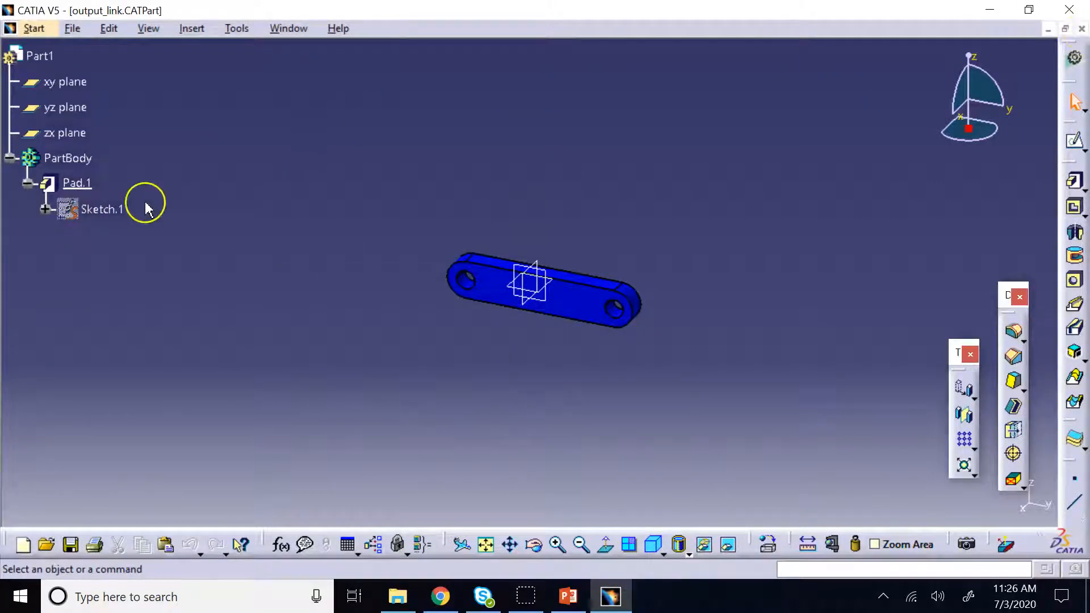
Set the link's length constraint to 120 mm in Pad.1's sketch, exit the sketch and save output_link.
{"action": "double_click", "coordinate": [120, 209]}
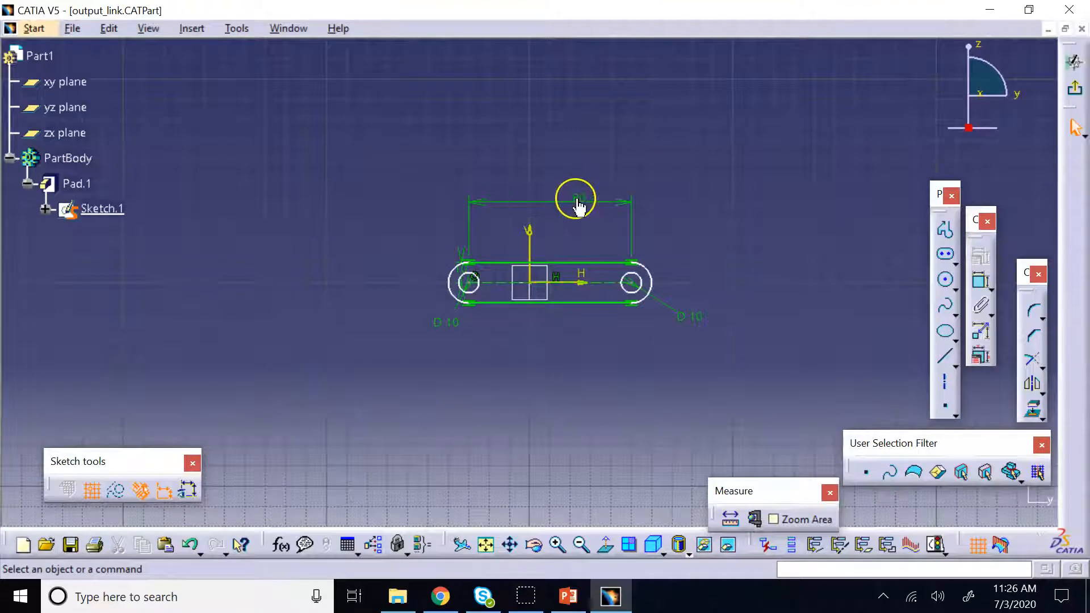
{"action": "double_click", "coordinate": [574, 199]}
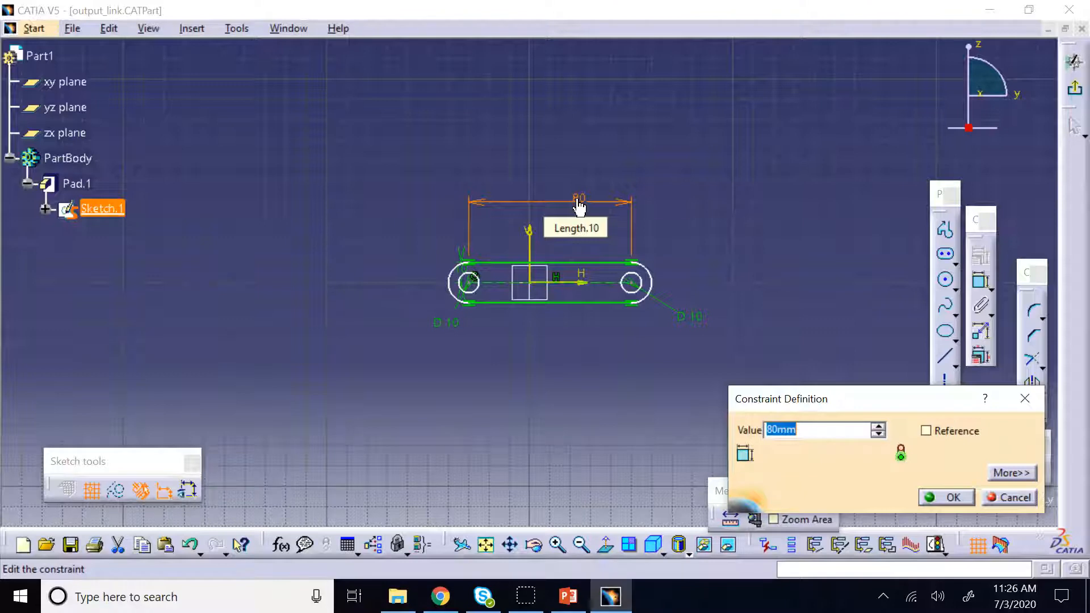
{"action": "left_click", "coordinate": [997, 498]}
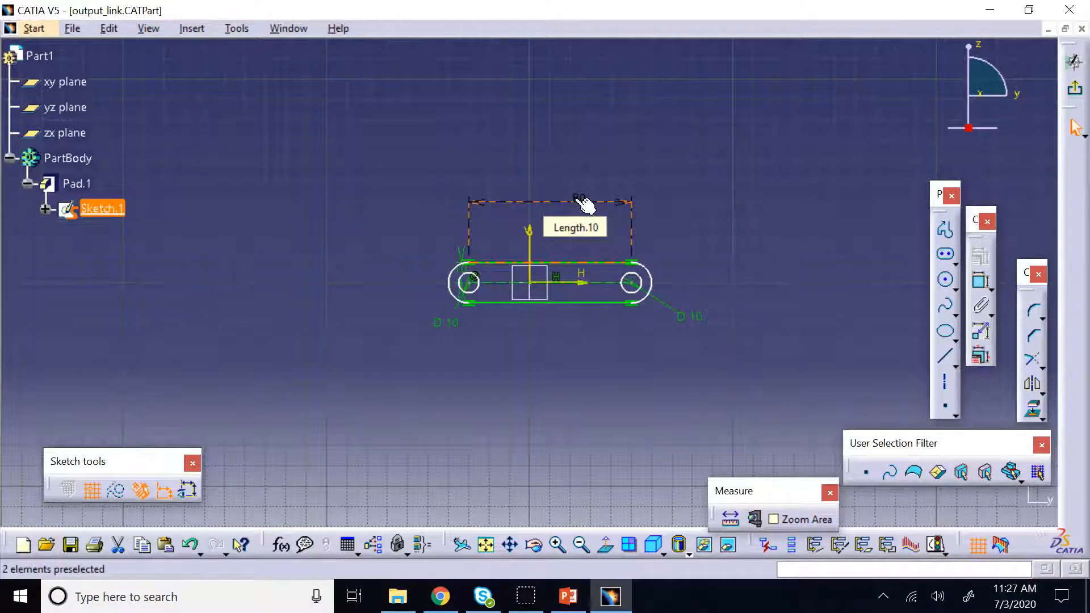
{"action": "left_click", "coordinate": [580, 200]}
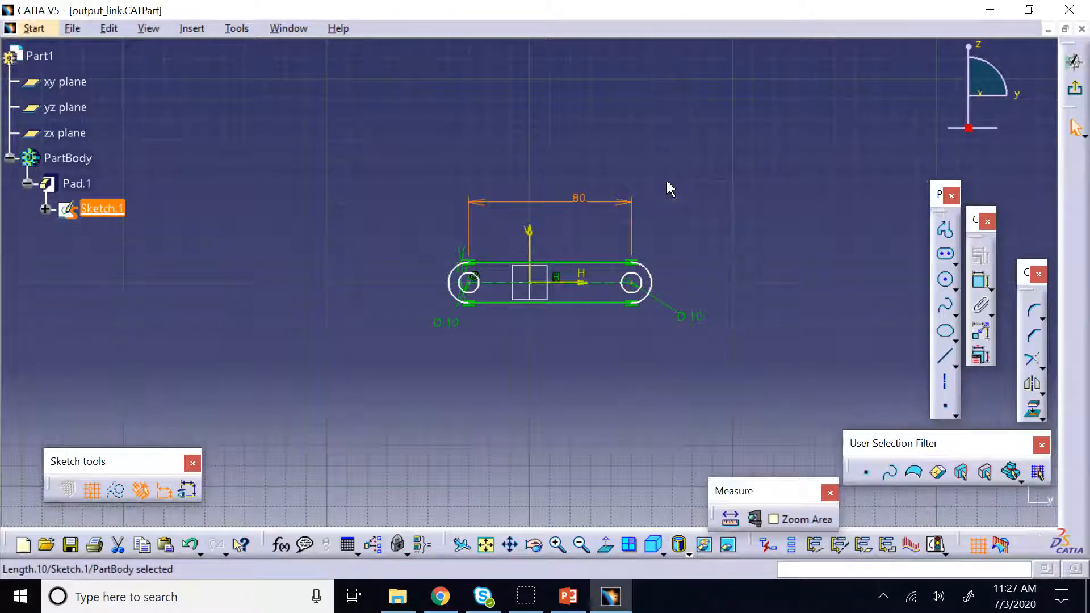
{"action": "double_click", "coordinate": [579, 199]}
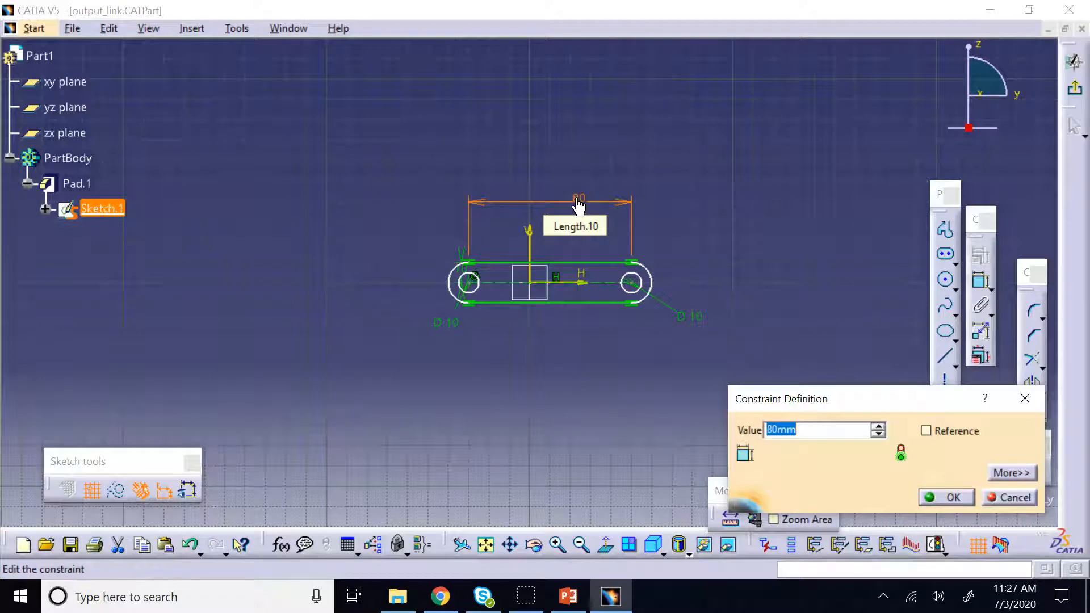
{"action": "type", "text": "120"}
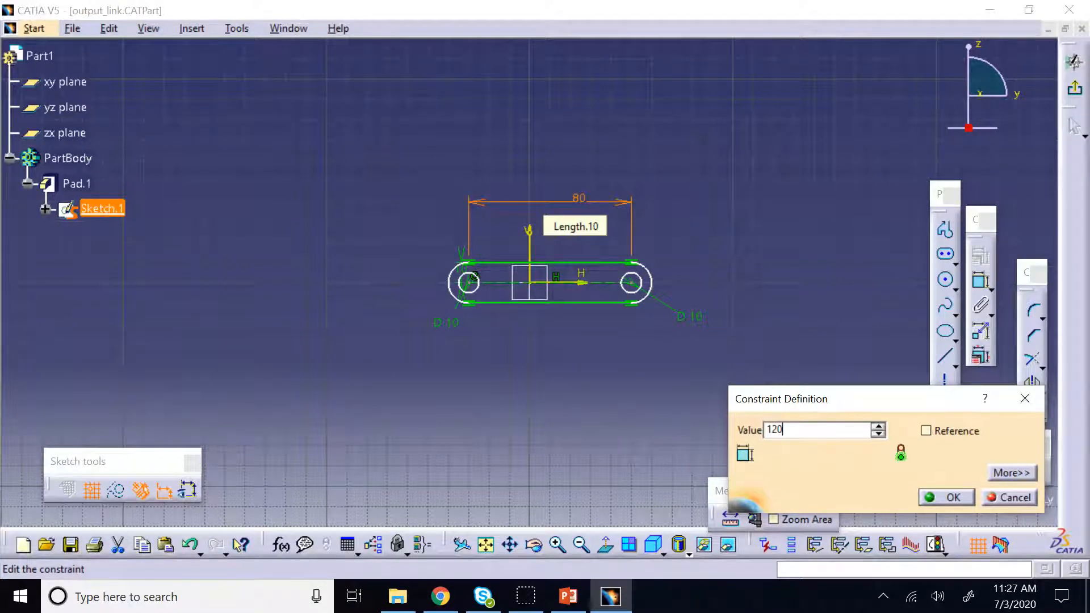
{"action": "key", "text": "Return"}
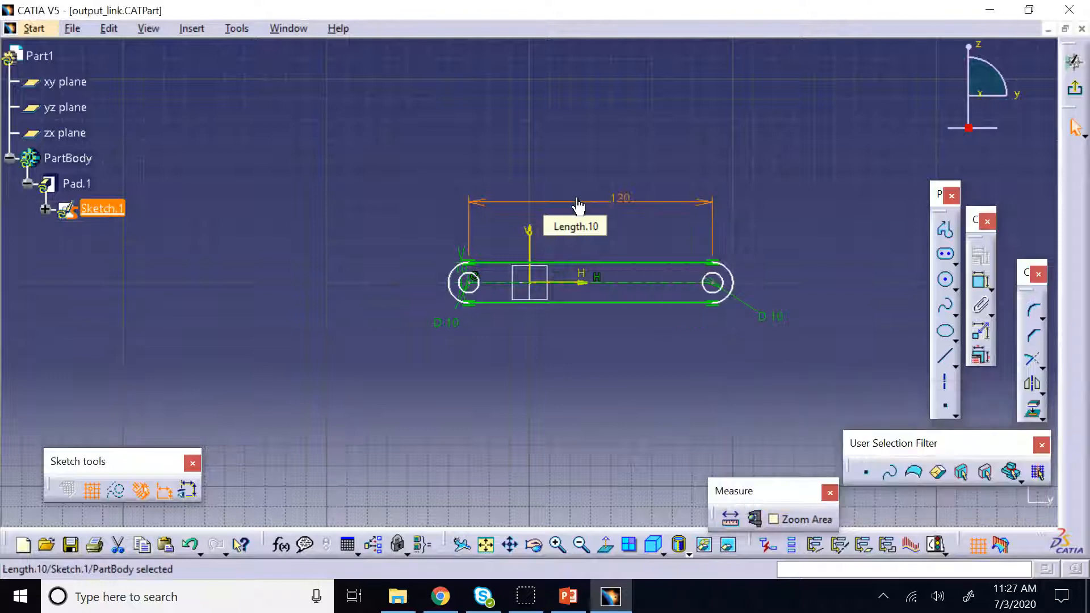
{"action": "left_click", "coordinate": [1077, 90]}
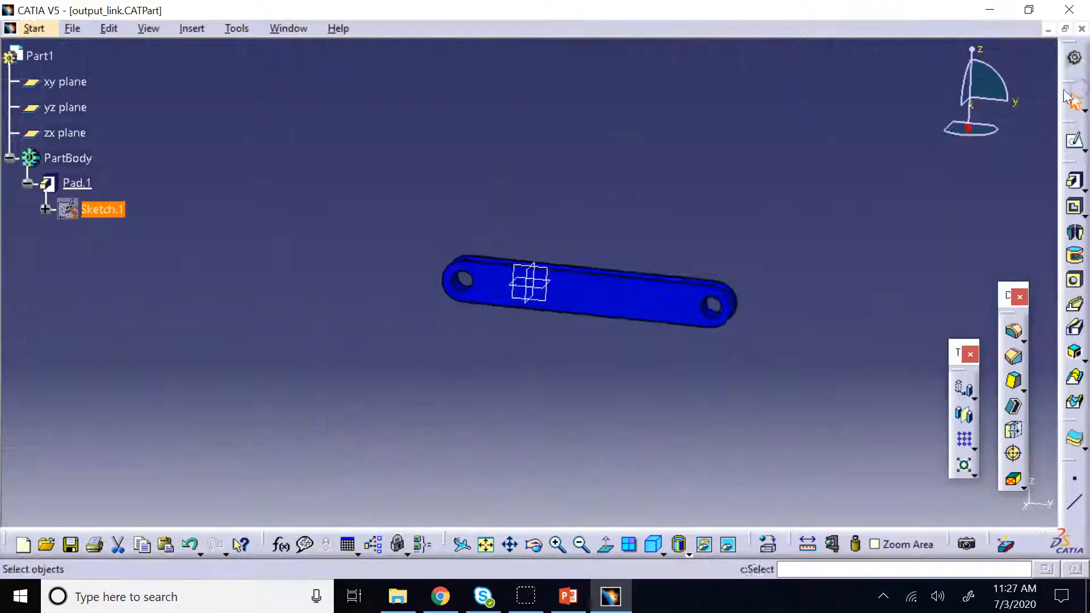
{"action": "left_click", "coordinate": [72, 28]}
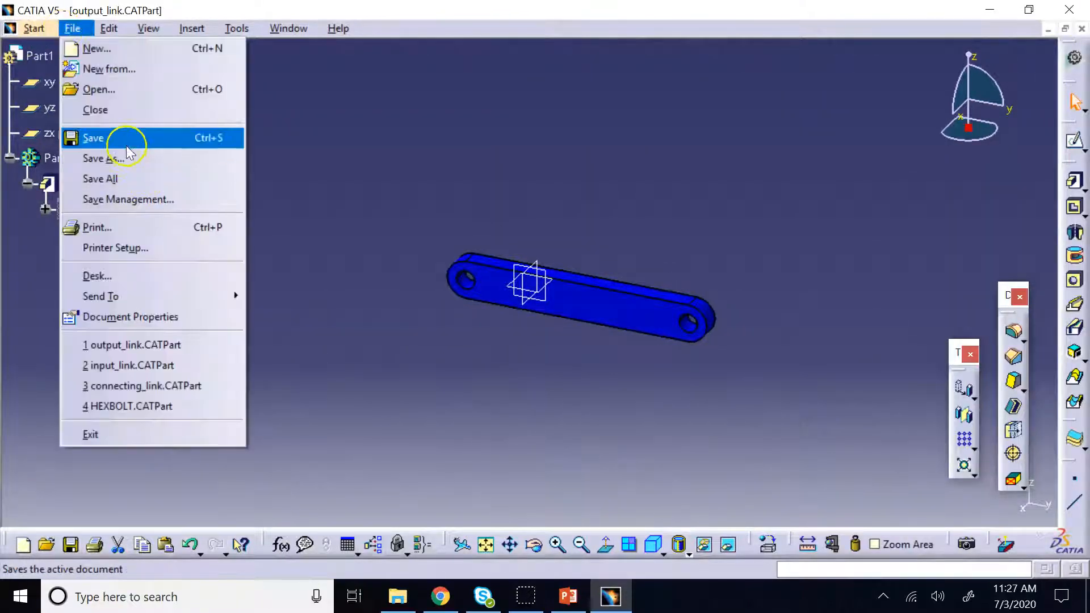
{"action": "left_click", "coordinate": [135, 138]}
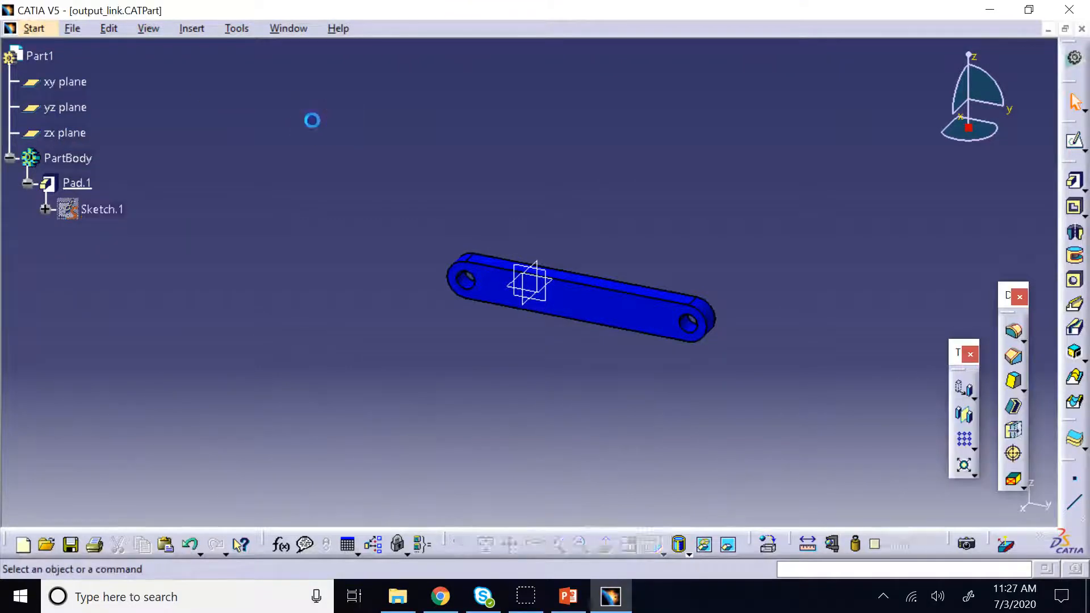
Set the length constraint in Pad.1's sketch to 140 mm and return to the solid part.
{"action": "double_click", "coordinate": [100, 210]}
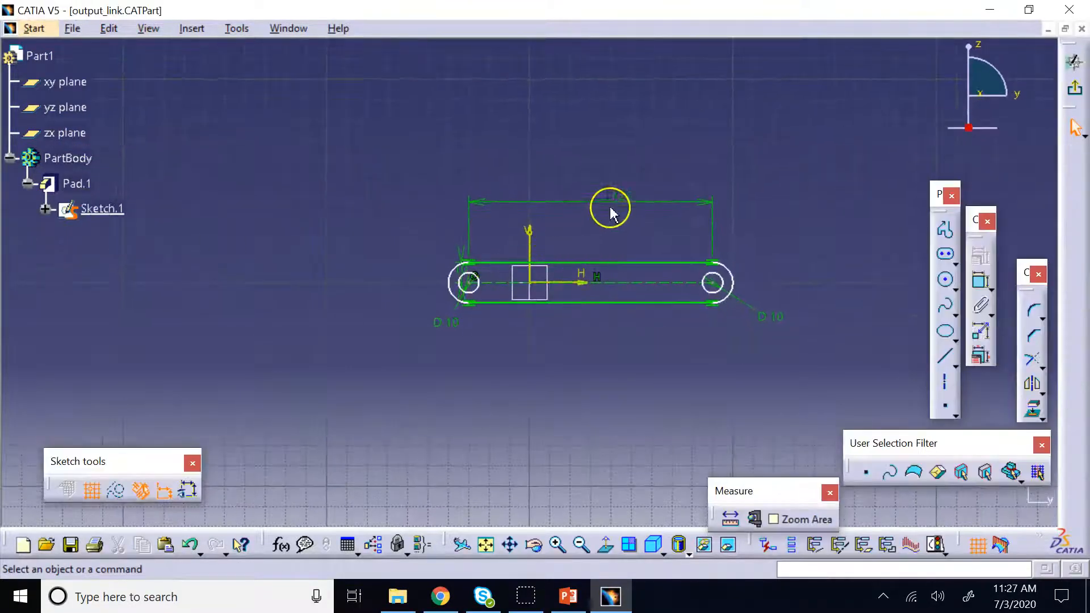
{"action": "left_click", "coordinate": [616, 204]}
{"action": "double_click", "coordinate": [621, 207]}
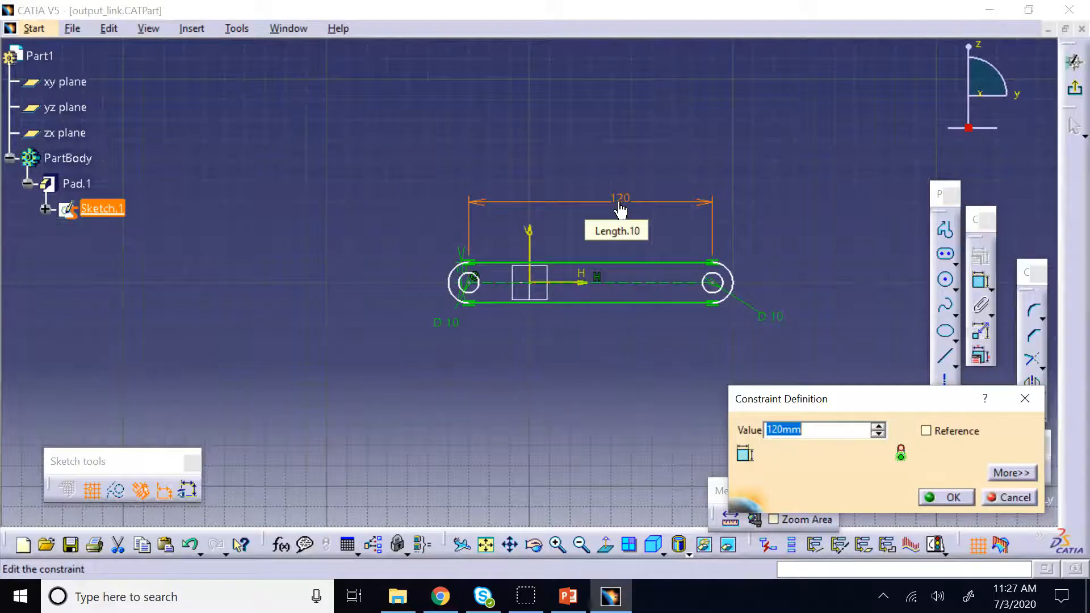
{"action": "type", "text": "140"}
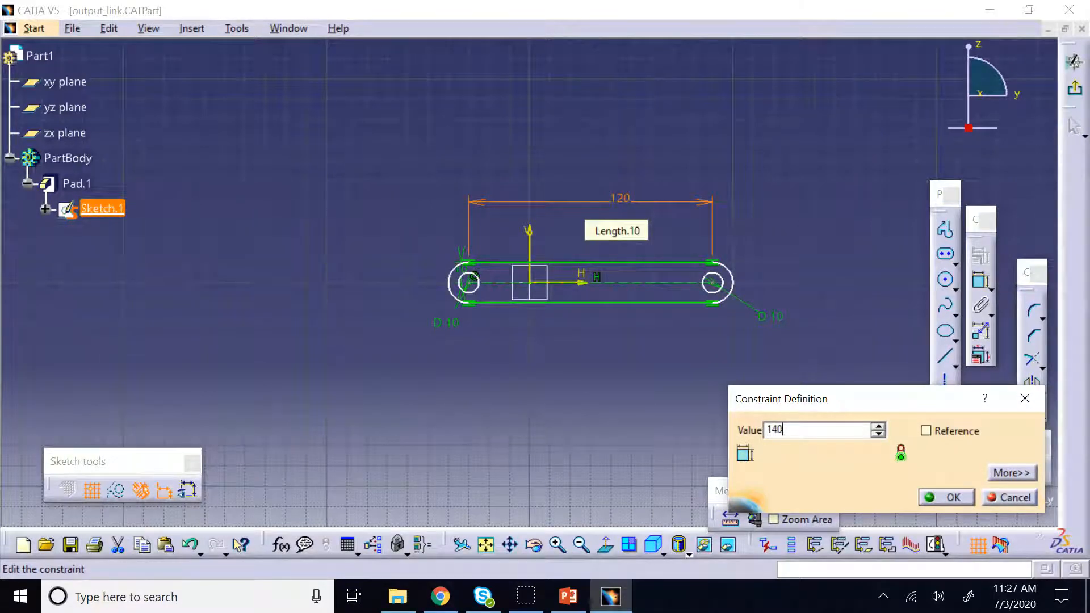
{"action": "key", "text": "Return"}
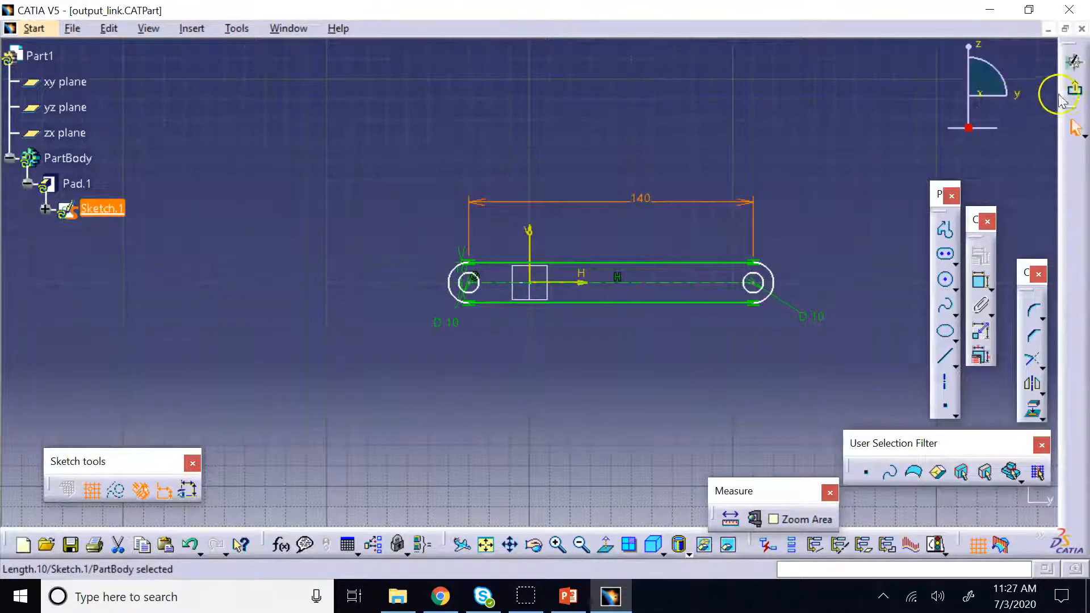
{"action": "left_click", "coordinate": [1074, 61]}
Change Pad.1's fill color to bright green in its graphic properties.
{"action": "right_click", "coordinate": [77, 183]}
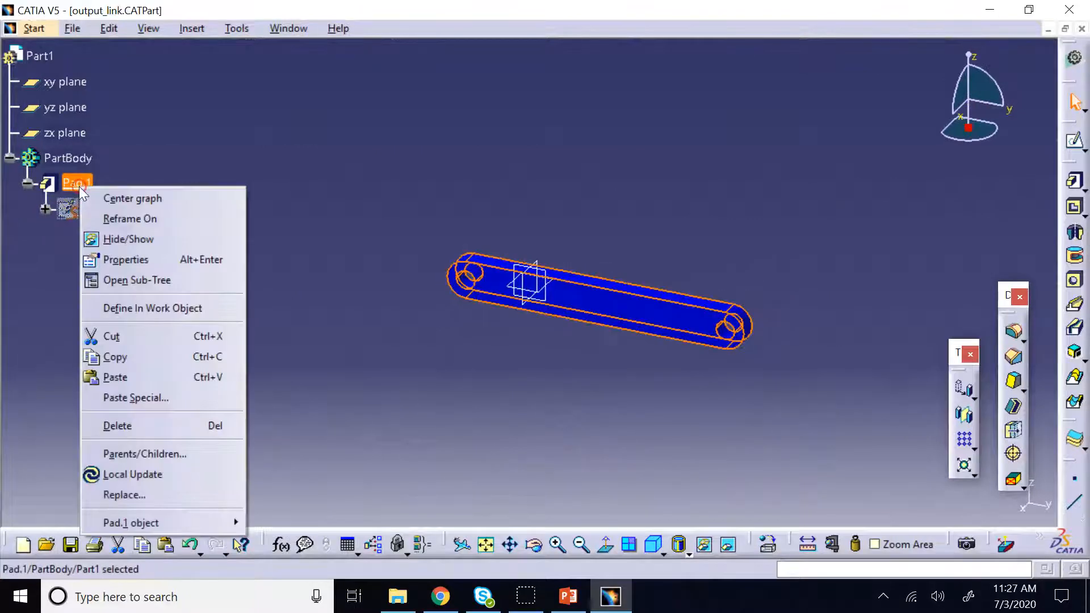
{"action": "left_click", "coordinate": [147, 261]}
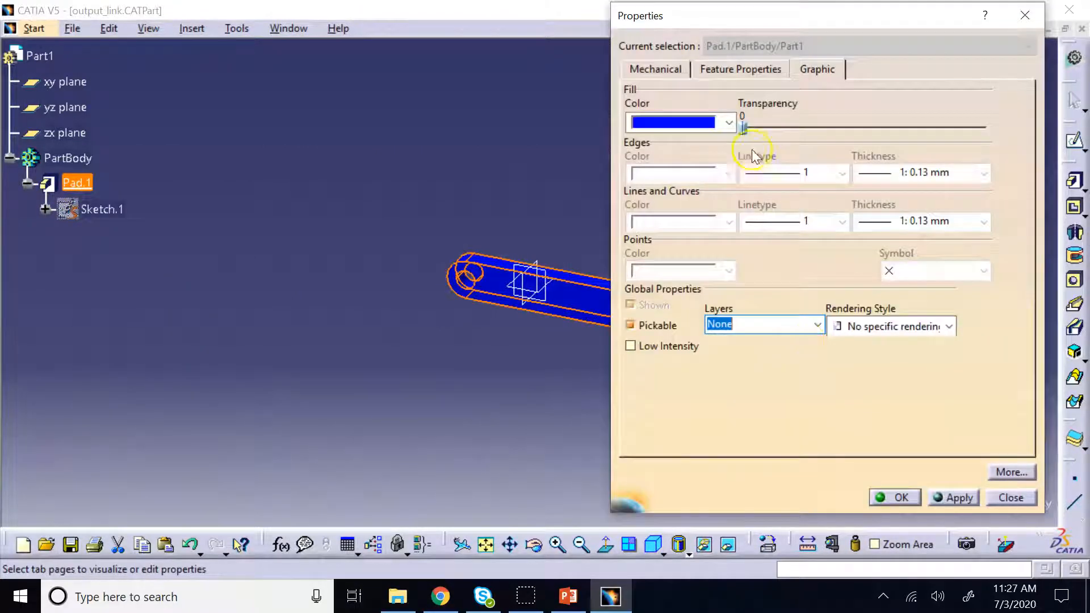
{"action": "left_click", "coordinate": [729, 123]}
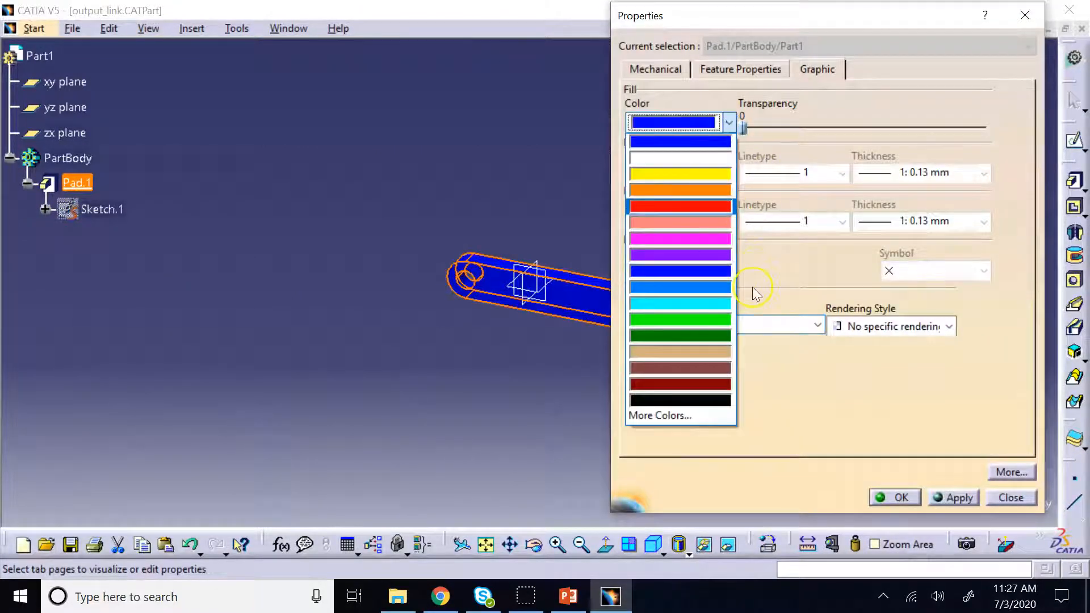
{"action": "left_click", "coordinate": [701, 319]}
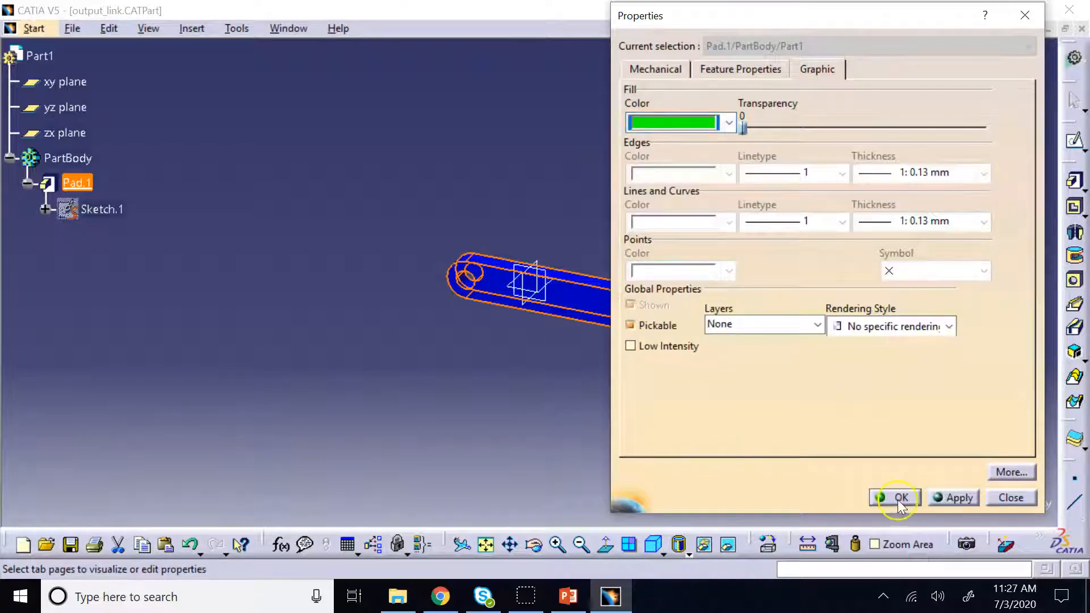
{"action": "left_click", "coordinate": [894, 497]}
{"action": "left_click", "coordinate": [560, 49]}
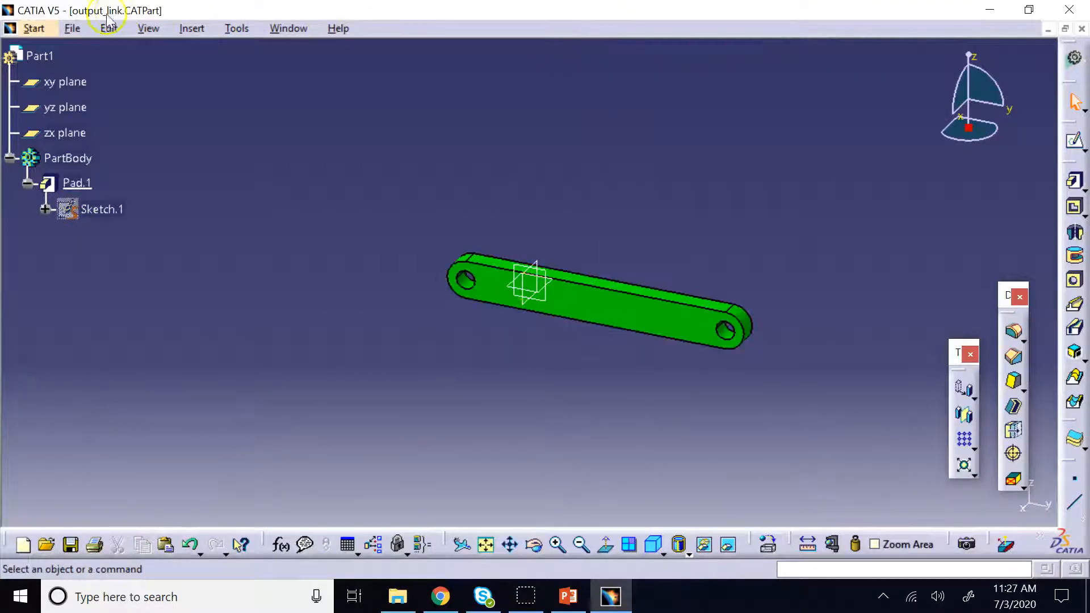
Save the green link as a separate part named ground_link in the CAD folder and close it.
{"action": "left_click", "coordinate": [74, 28]}
{"action": "left_click", "coordinate": [117, 160]}
{"action": "key", "text": "Home"}
{"action": "type", "text": "ground"}
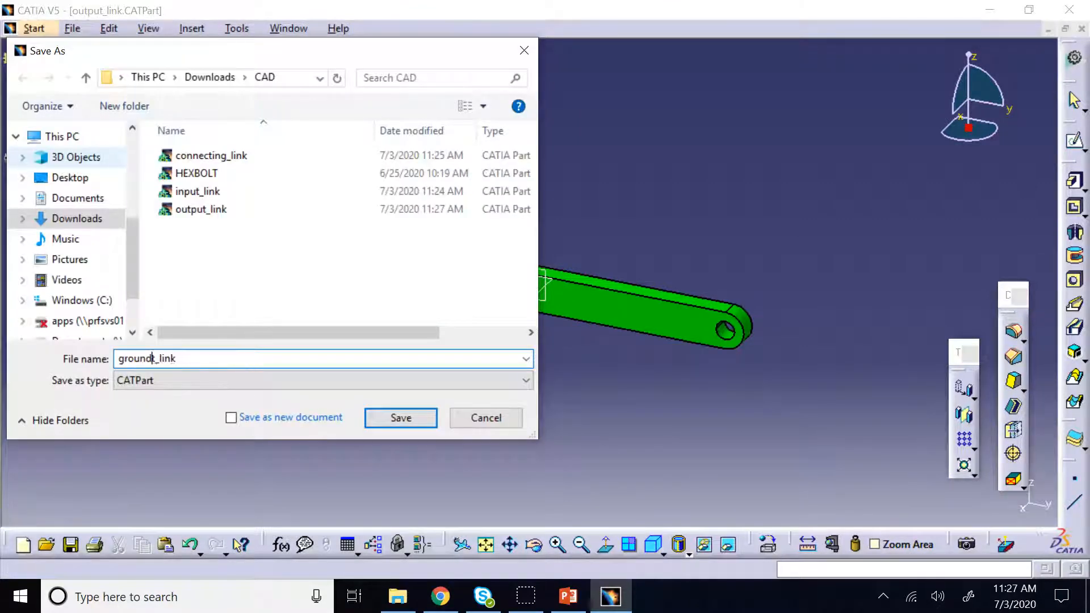
{"action": "key", "text": "Return"}
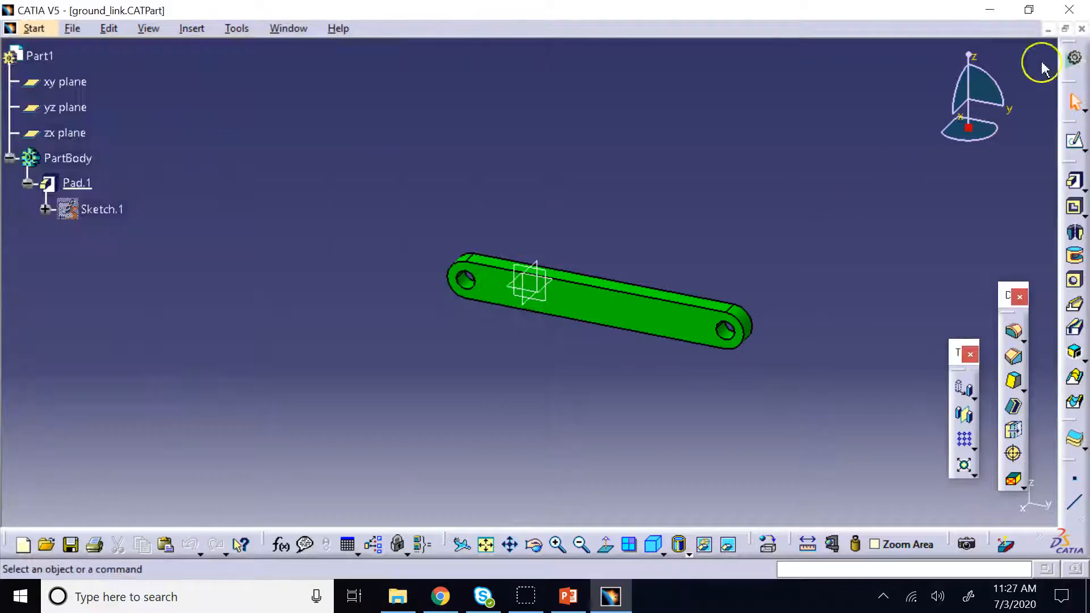
{"action": "left_click", "coordinate": [1066, 28]}
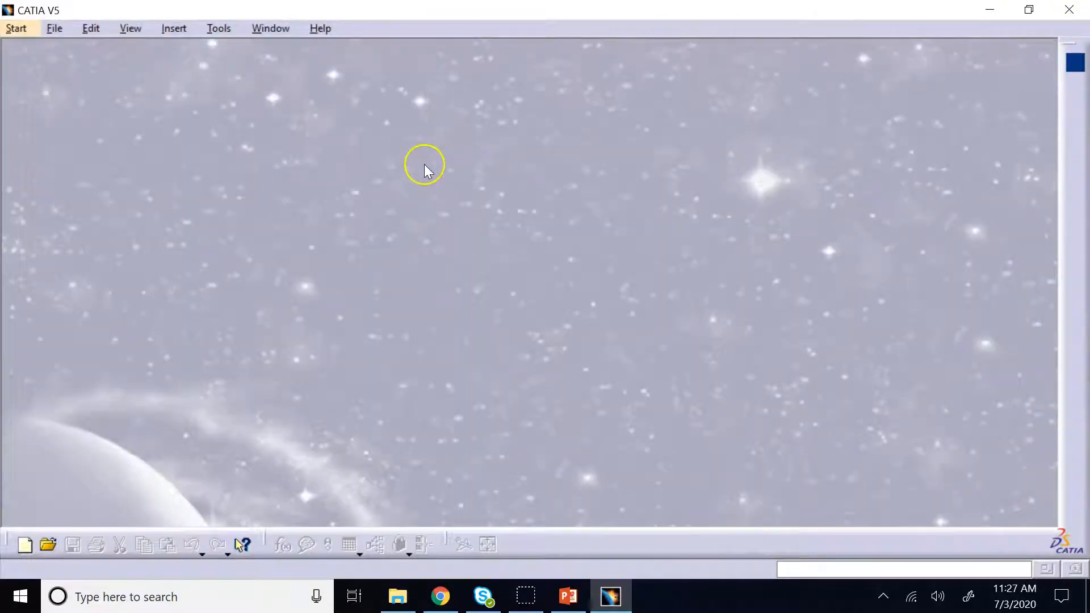
Switch to the Lecture 8 PowerPoint presentation and display the "Mates in CATIA" slide.
{"action": "left_click", "coordinate": [570, 596]}
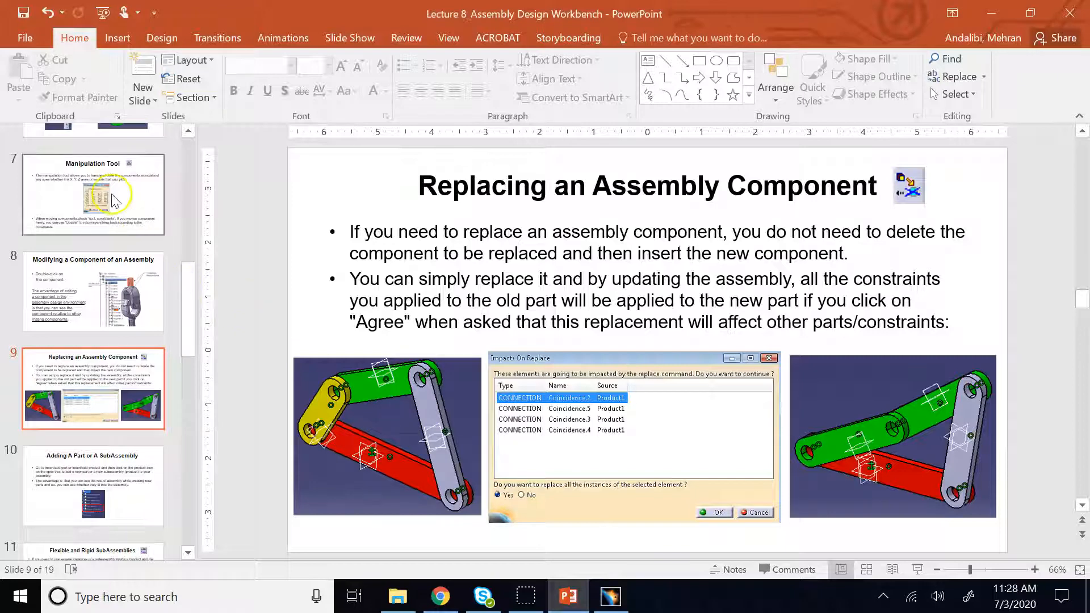
{"action": "scroll", "coordinate": [147, 275], "scroll_direction": "up", "scroll_amount": 3}
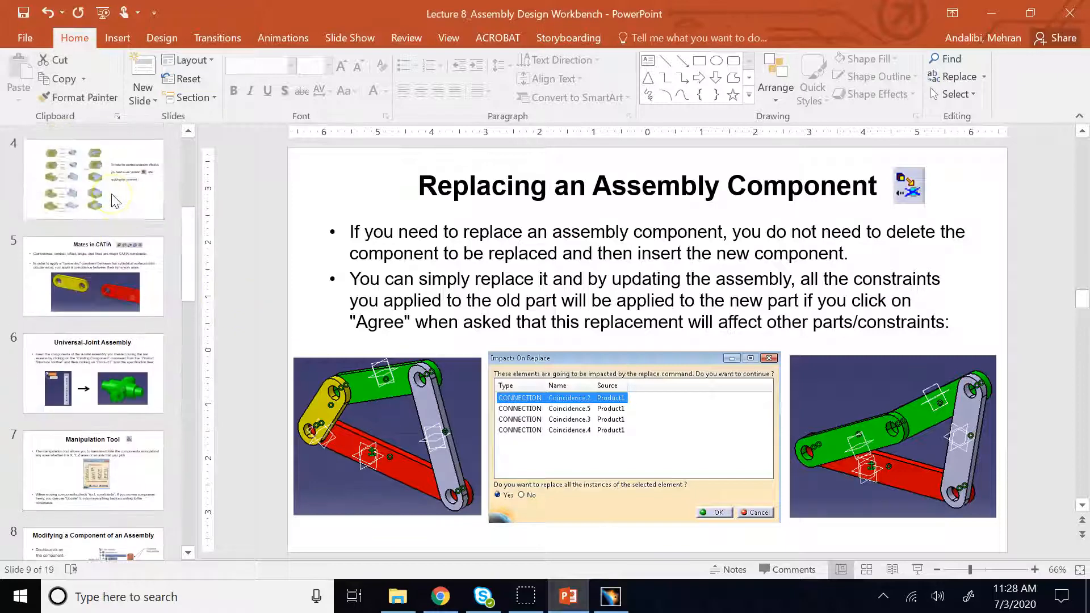
{"action": "left_click", "coordinate": [136, 281]}
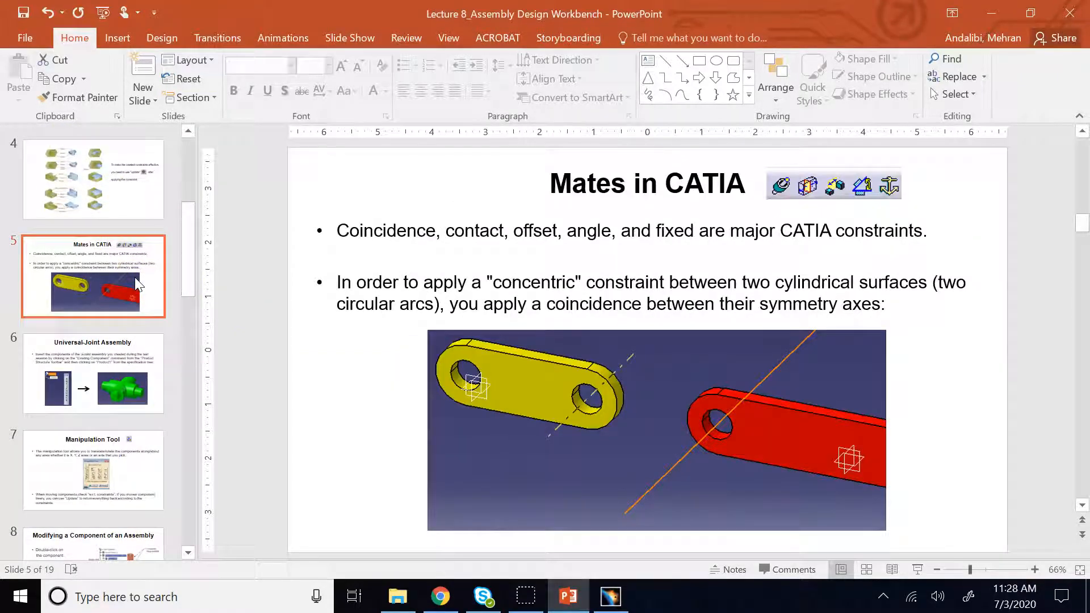
Switch back to CATIA and create a new product in the Assembly Design workbench.
{"action": "left_click", "coordinate": [614, 600]}
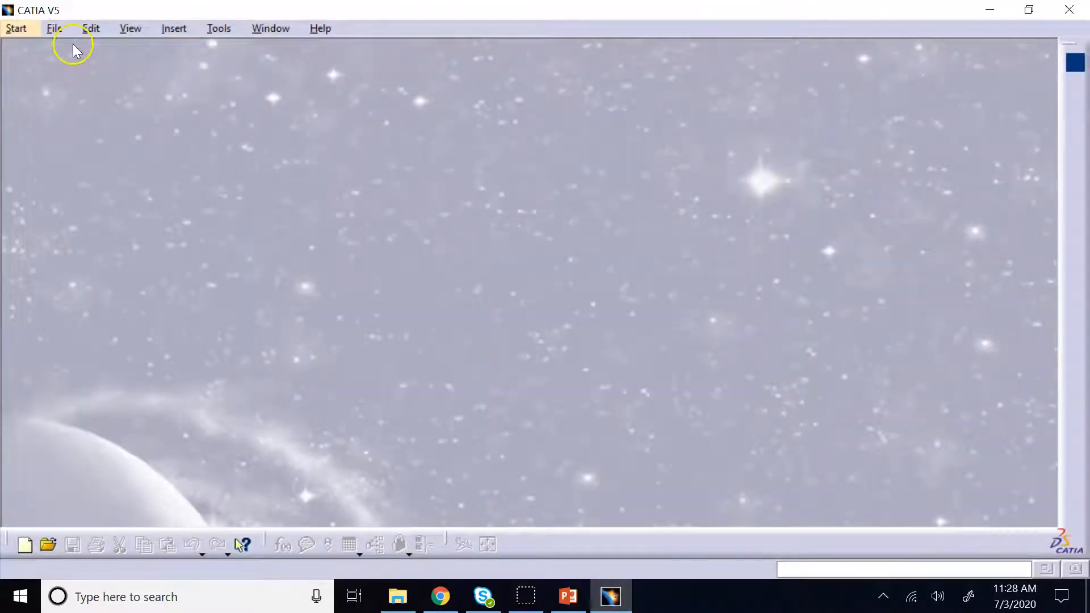
{"action": "left_click", "coordinate": [62, 32]}
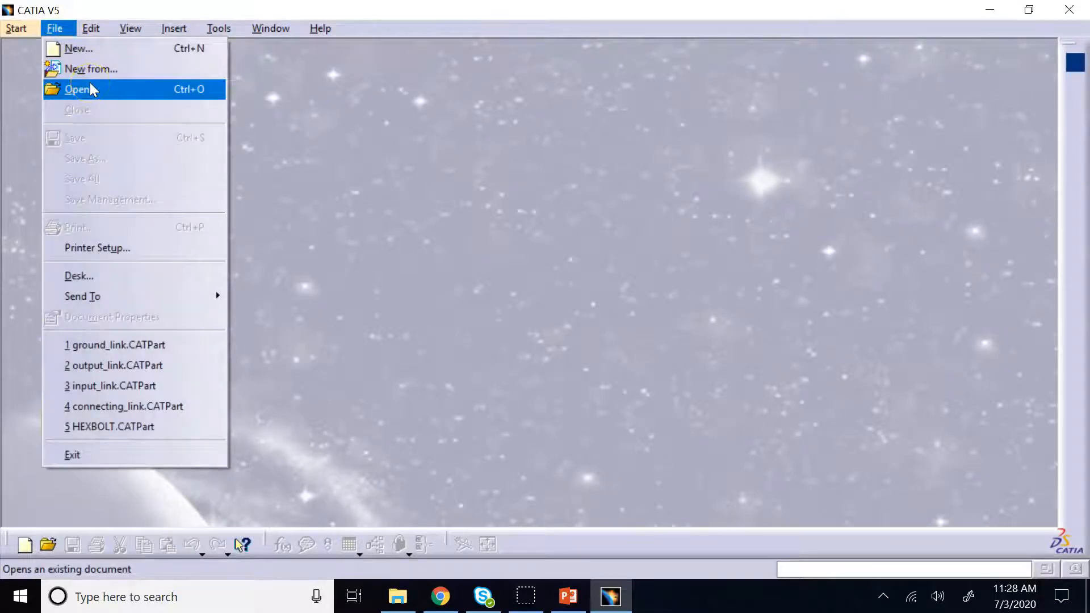
{"action": "left_click", "coordinate": [18, 29]}
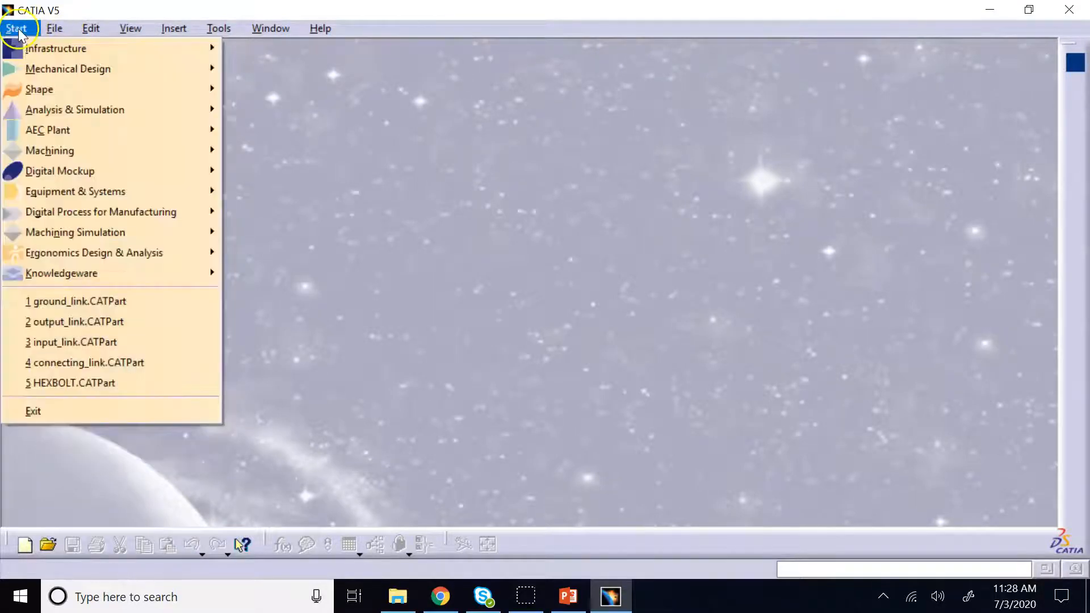
{"action": "mouse_move", "coordinate": [57, 68]}
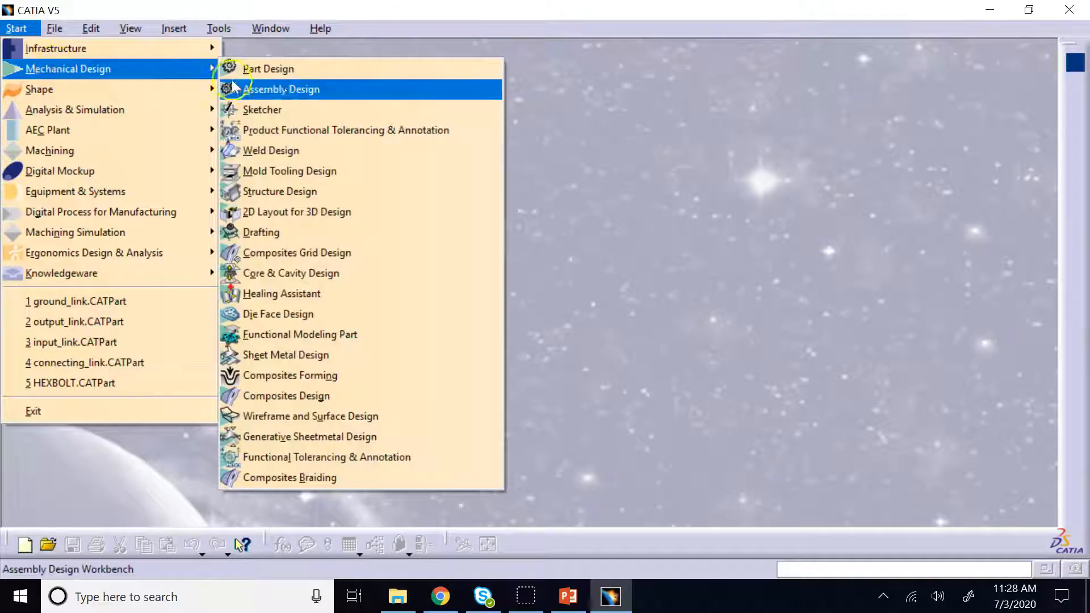
{"action": "left_click", "coordinate": [284, 90]}
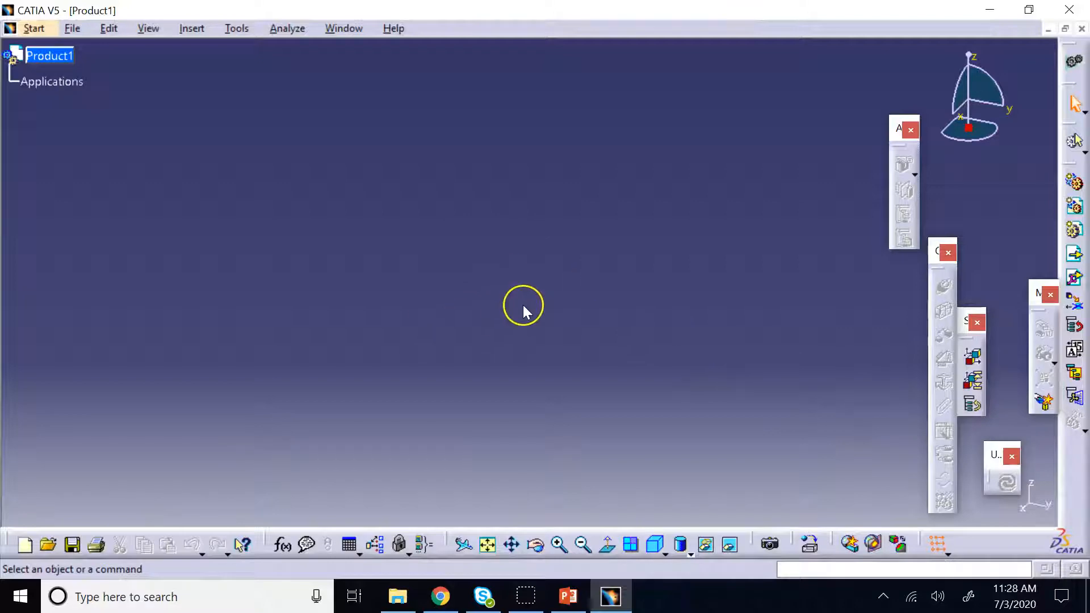
{"action": "left_click", "coordinate": [72, 29]}
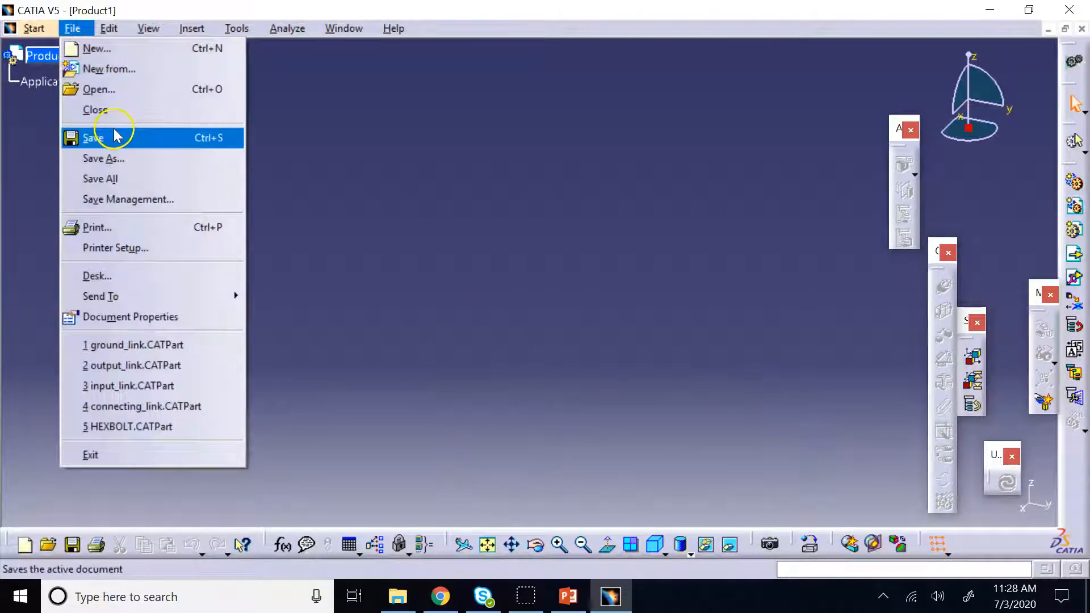
{"action": "left_click", "coordinate": [438, 163]}
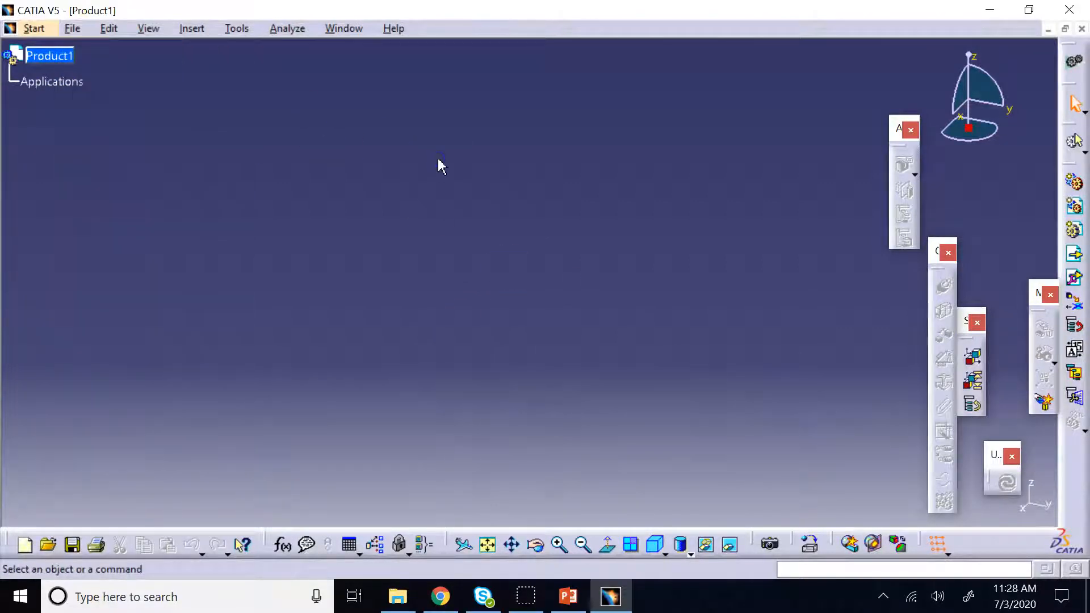
Insert the ground_link part from the CAD folder into Product1 as an existing component.
{"action": "left_click_drag", "start_coordinate": [1065, 164], "coordinate": [1001, 164]}
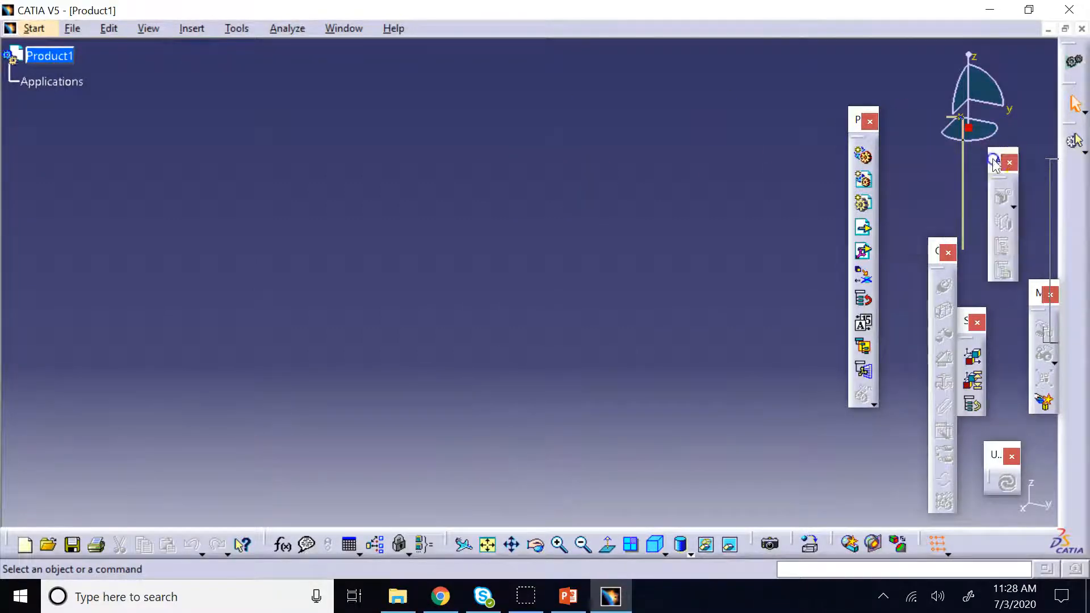
{"action": "left_click", "coordinate": [865, 230]}
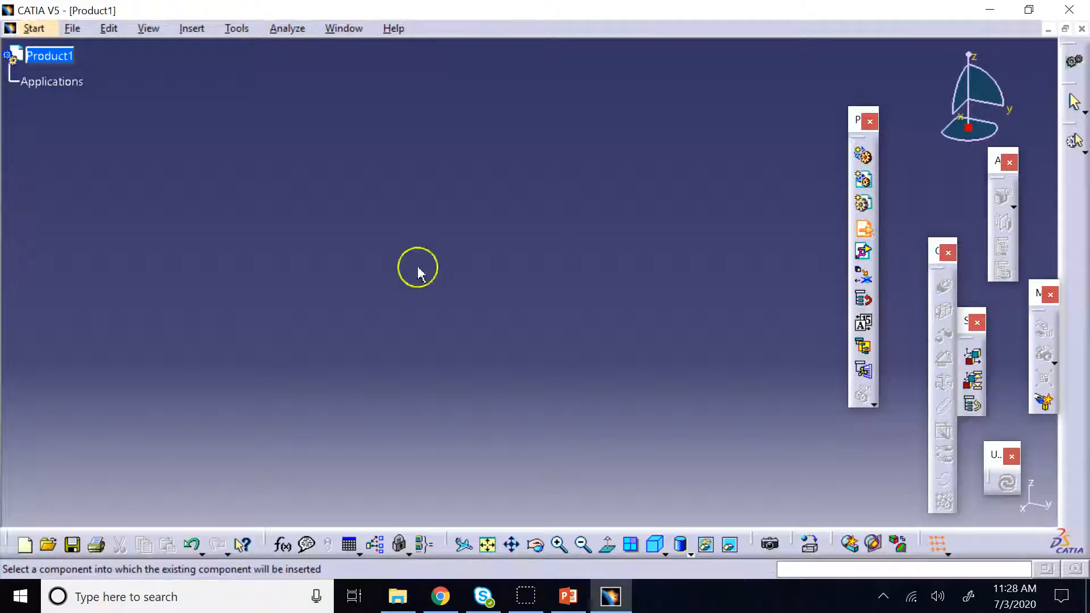
{"action": "left_click", "coordinate": [55, 55]}
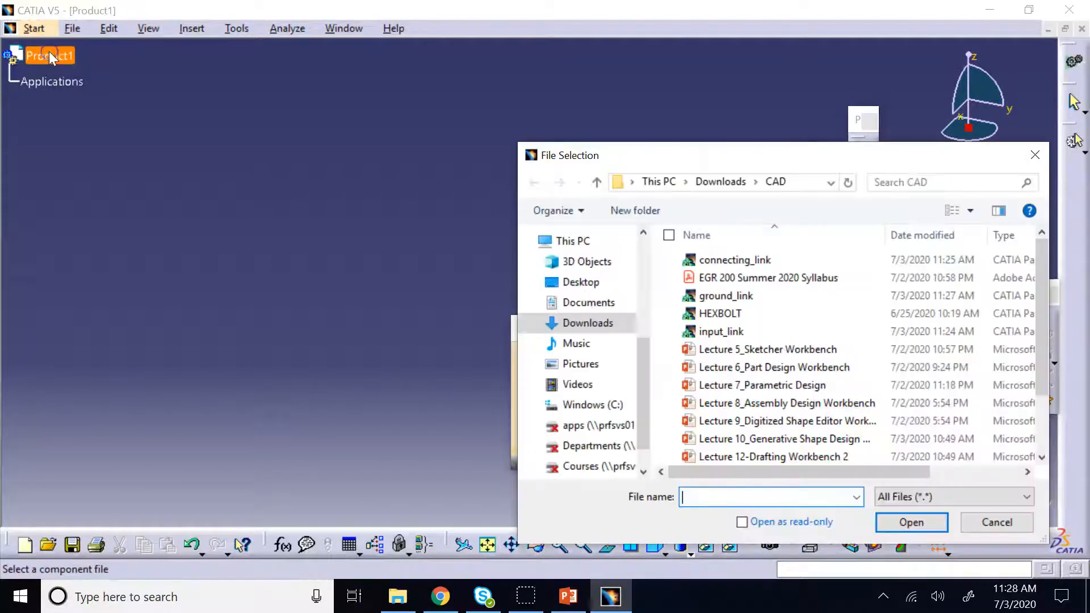
{"action": "left_click_drag", "start_coordinate": [704, 159], "coordinate": [343, 91]}
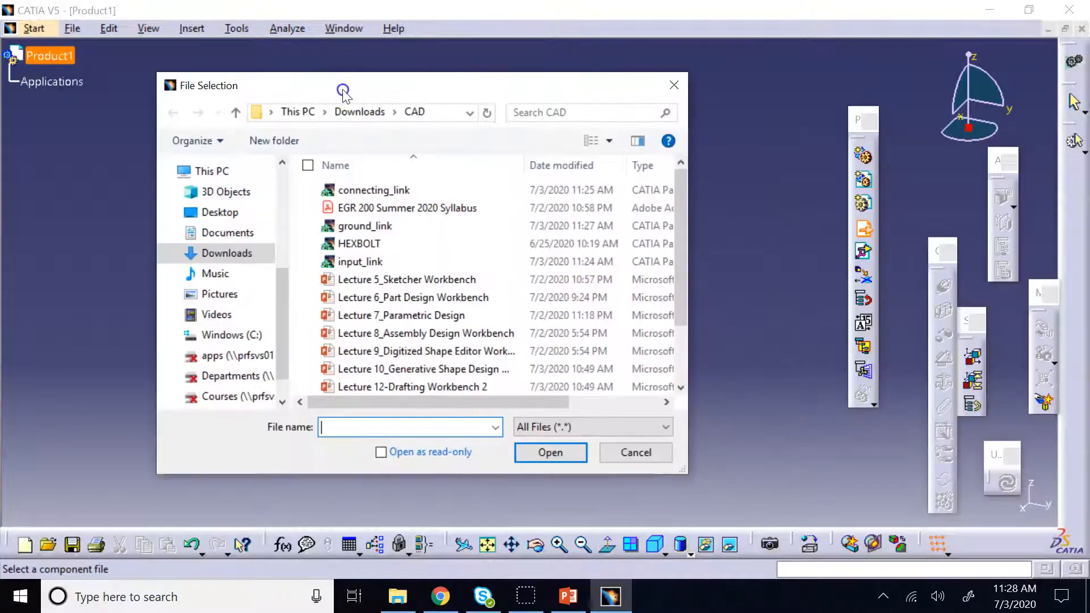
{"action": "scroll", "coordinate": [406, 221], "scroll_direction": "down", "scroll_amount": 2}
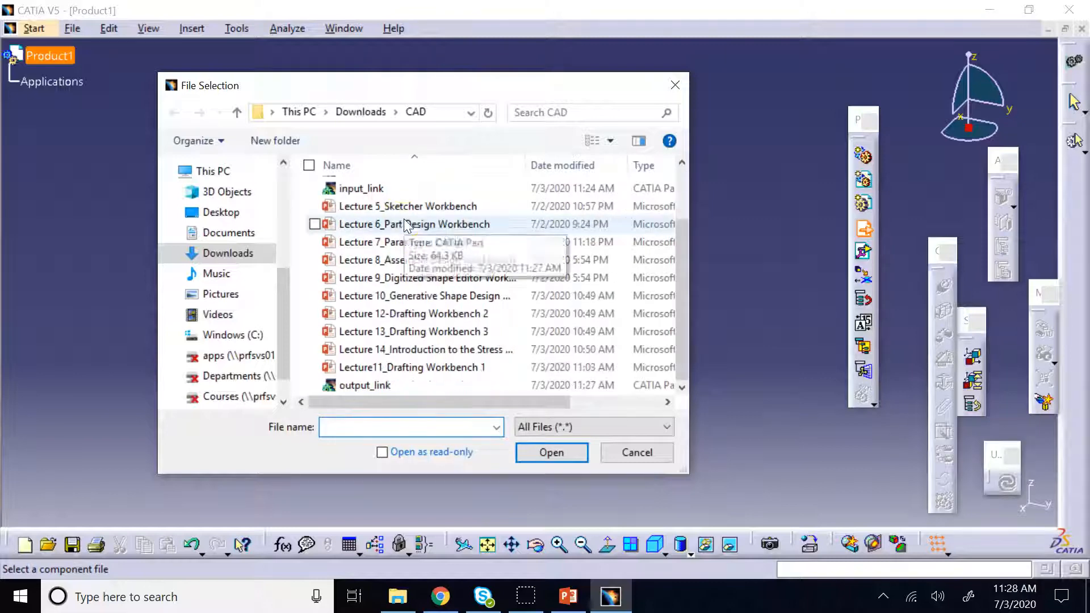
{"action": "scroll", "coordinate": [403, 219], "scroll_direction": "up", "scroll_amount": 1}
{"action": "left_click", "coordinate": [367, 203]}
{"action": "left_click", "coordinate": [549, 457]}
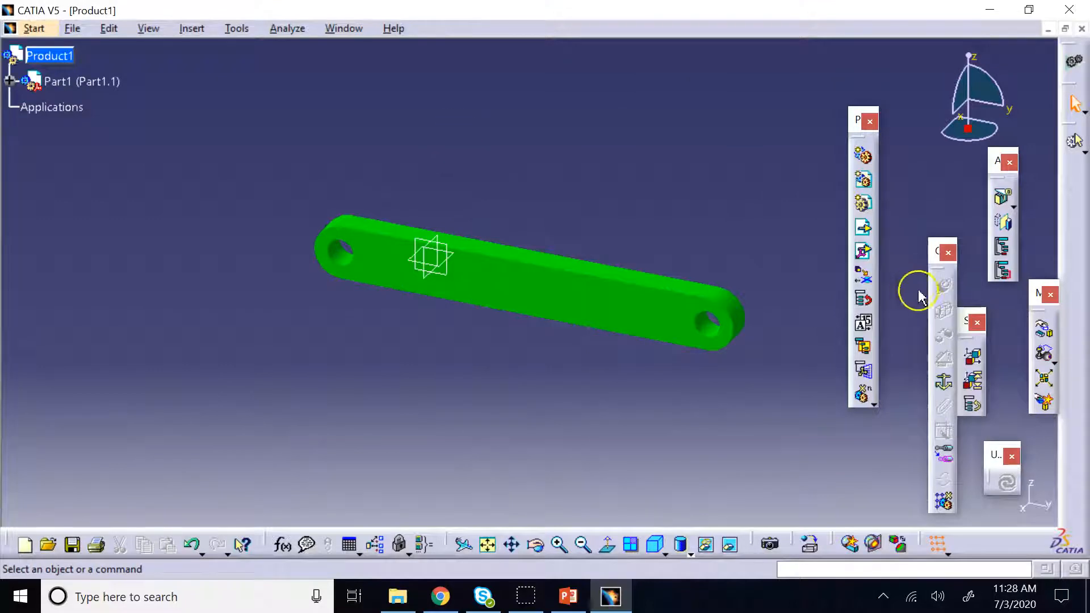
Insert the existing input_link part into Product1 and resolve its part number conflict with an automatic rename.
{"action": "left_click", "coordinate": [863, 227]}
{"action": "left_click", "coordinate": [71, 57]}
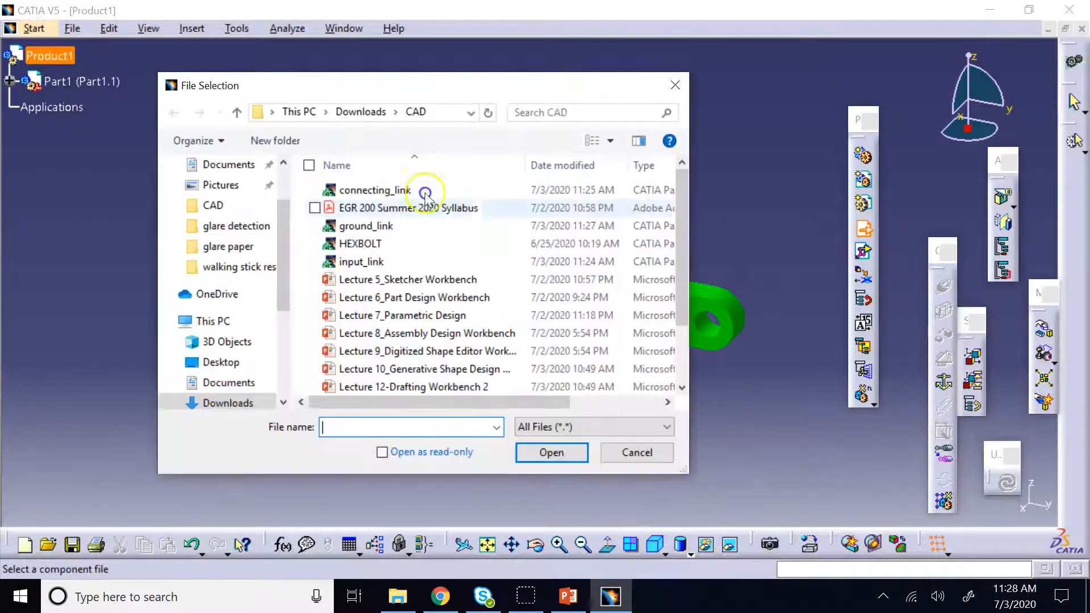
{"action": "left_click", "coordinate": [369, 265]}
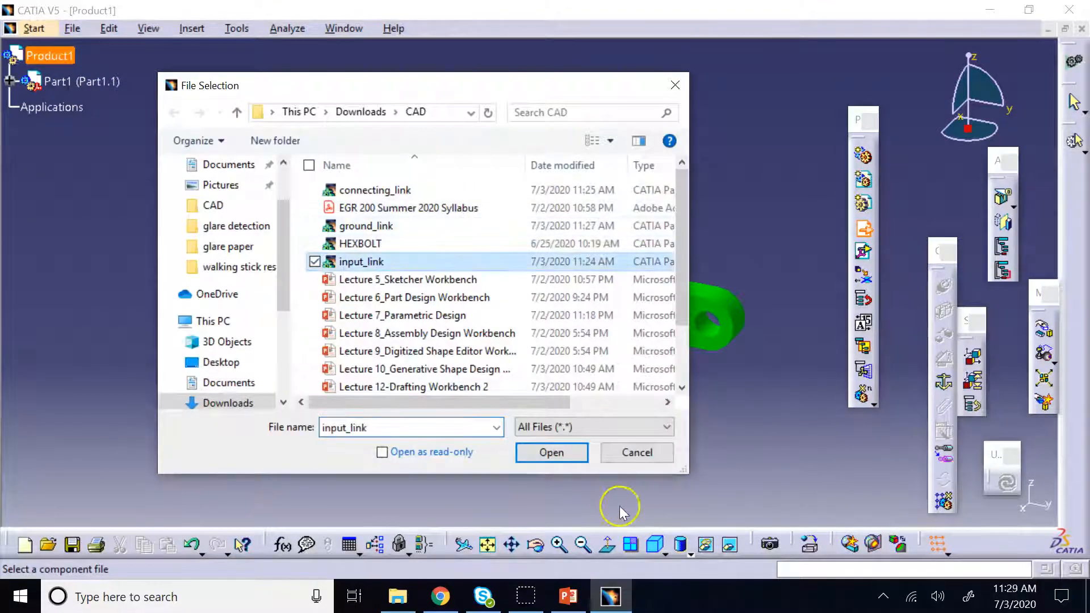
{"action": "left_click", "coordinate": [555, 453]}
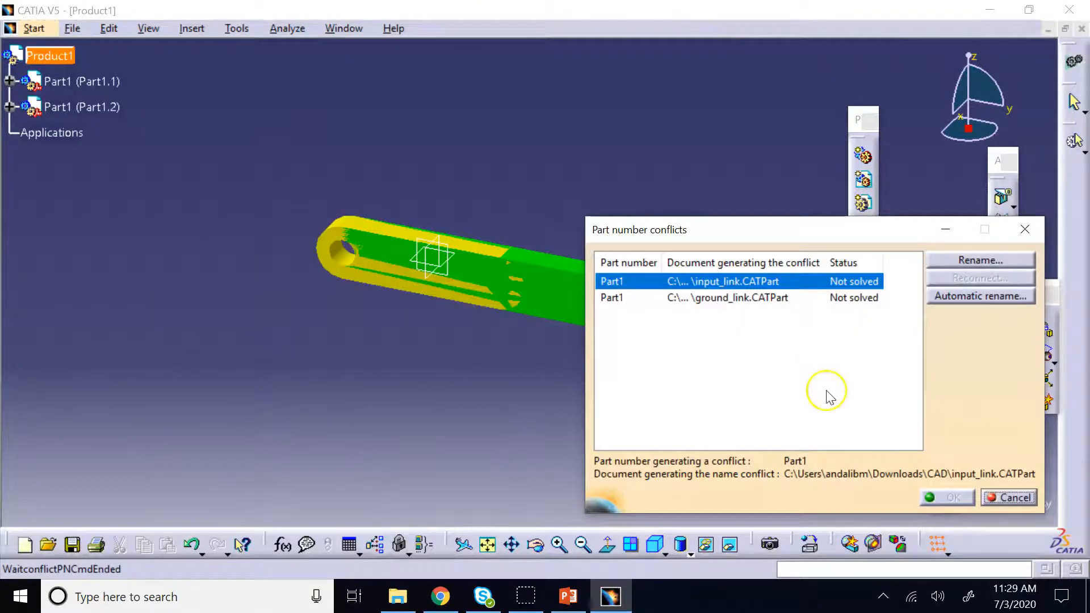
{"action": "left_click", "coordinate": [987, 296]}
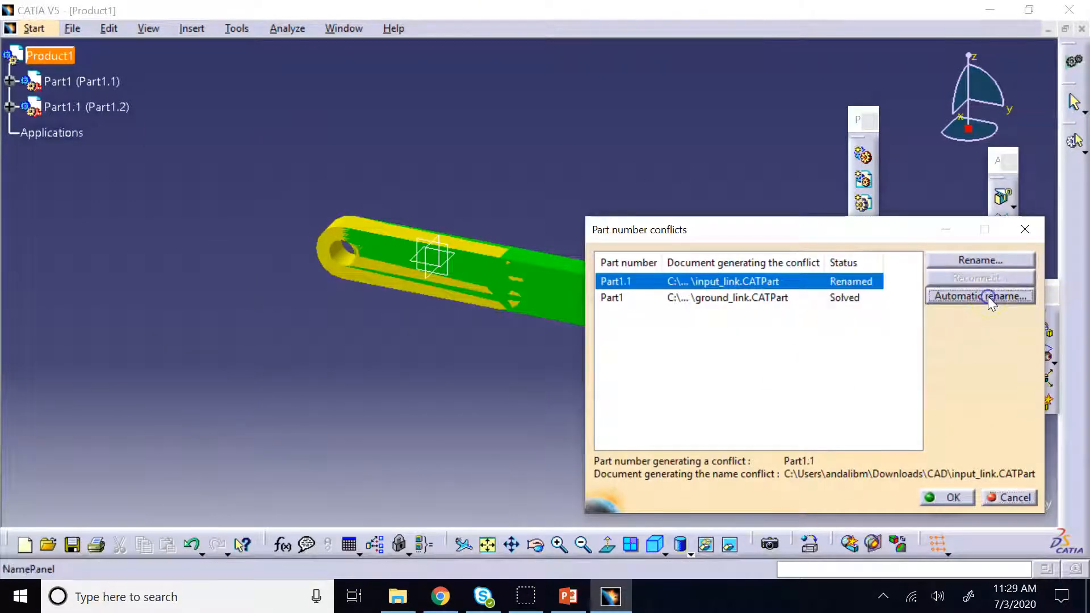
{"action": "left_click", "coordinate": [945, 497]}
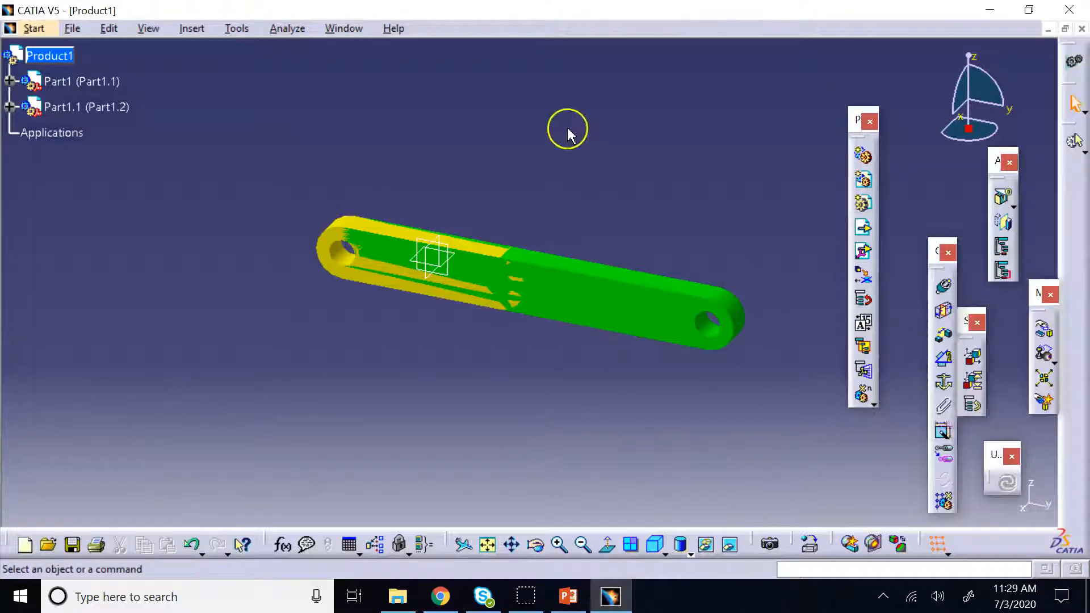
Use Manipulation to move the green ground link along the X axis, clear of the overlapping yellow input link.
{"action": "left_click", "coordinate": [339, 273]}
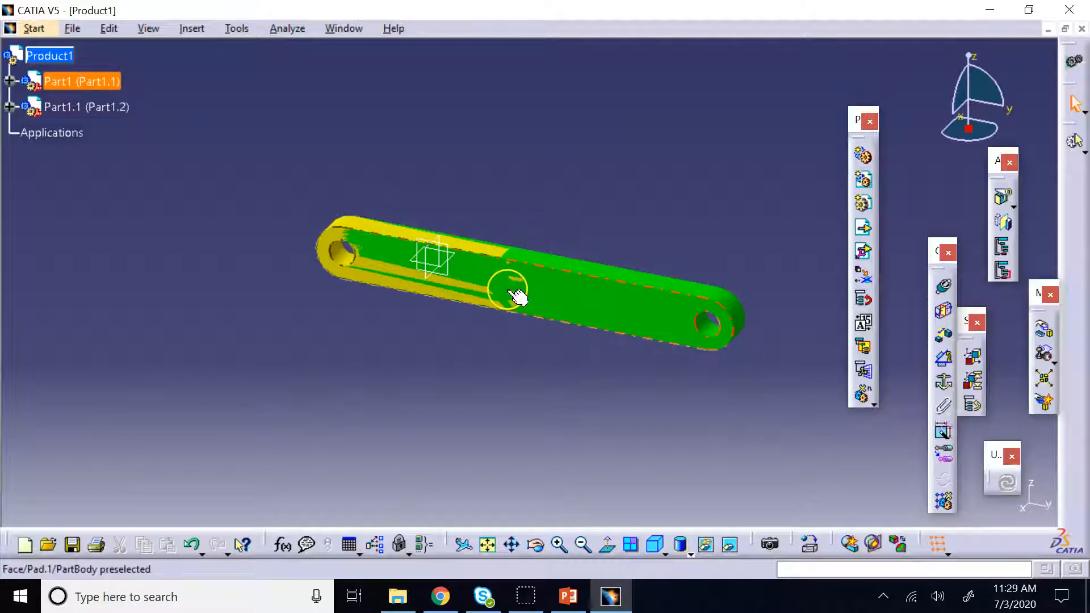
{"action": "left_click", "coordinate": [681, 116]}
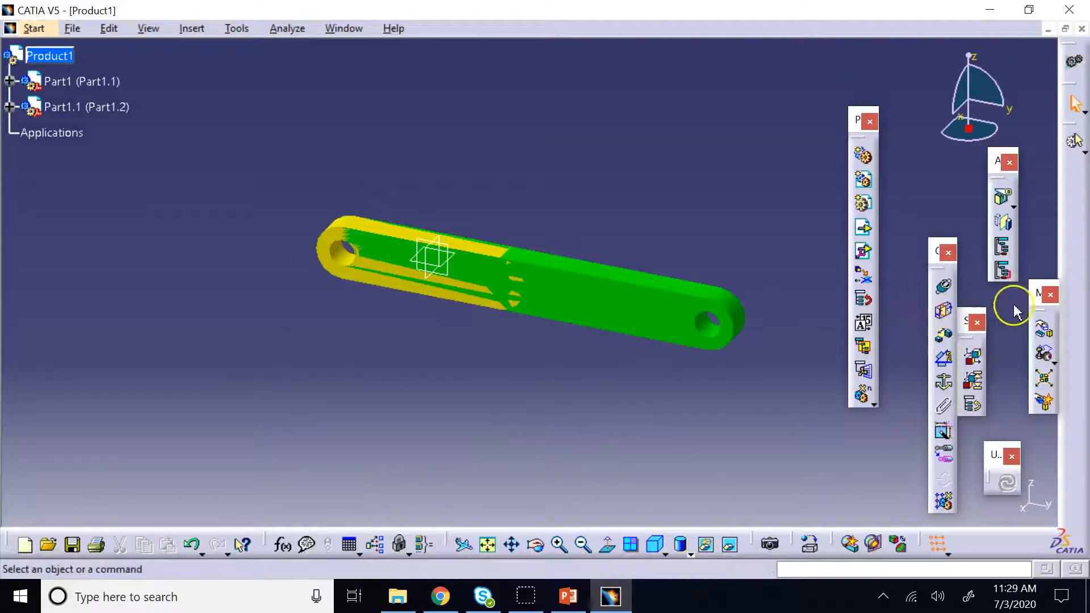
{"action": "left_click_drag", "start_coordinate": [1036, 306], "coordinate": [749, 87]}
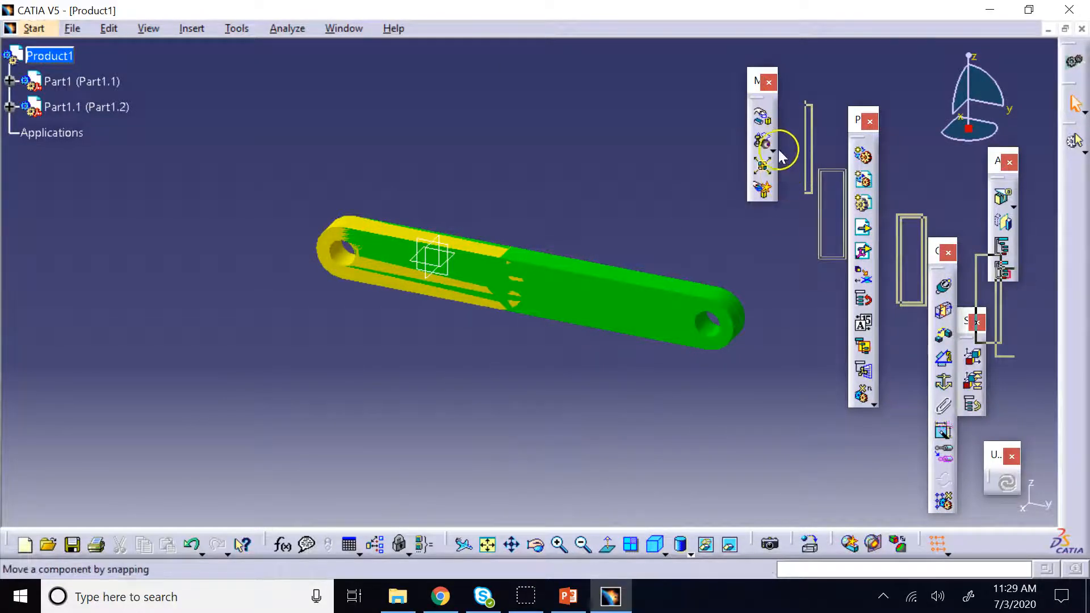
{"action": "left_click", "coordinate": [762, 117]}
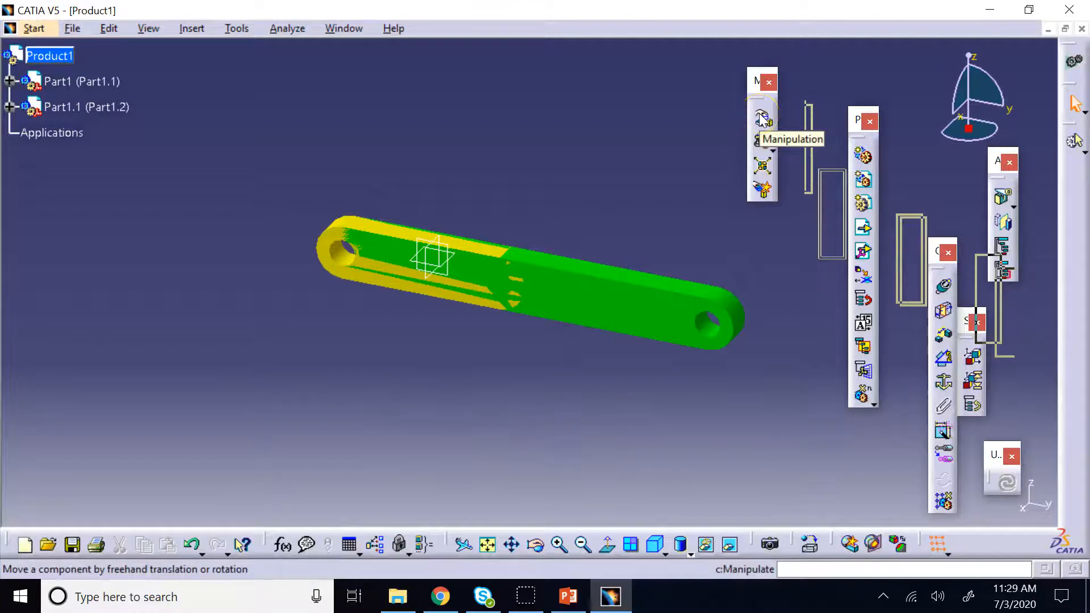
{"action": "left_click", "coordinate": [762, 118]}
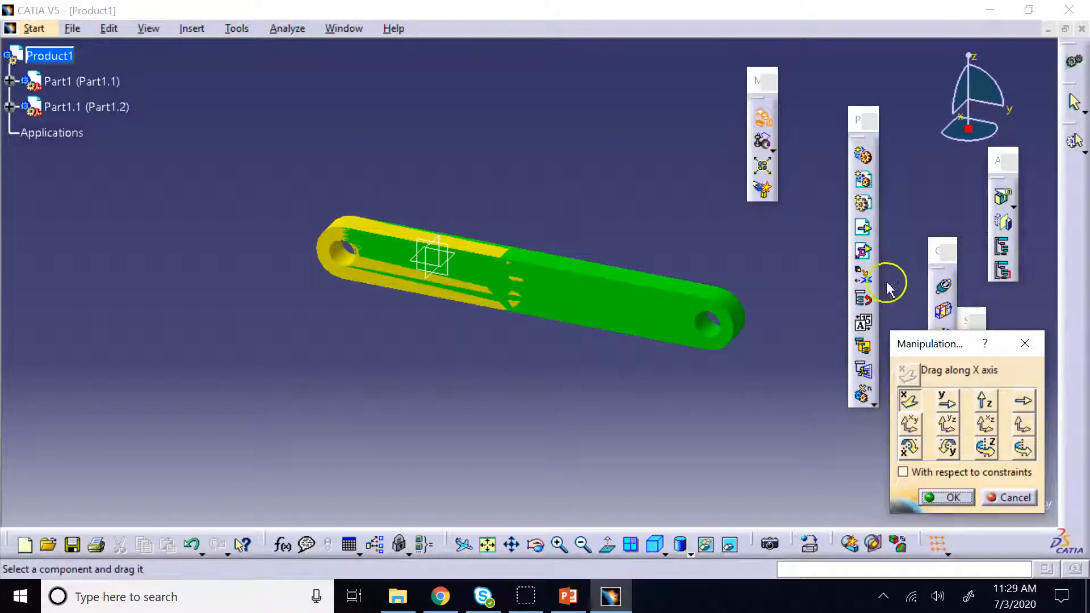
{"action": "left_click_drag", "start_coordinate": [942, 344], "coordinate": [834, 111]}
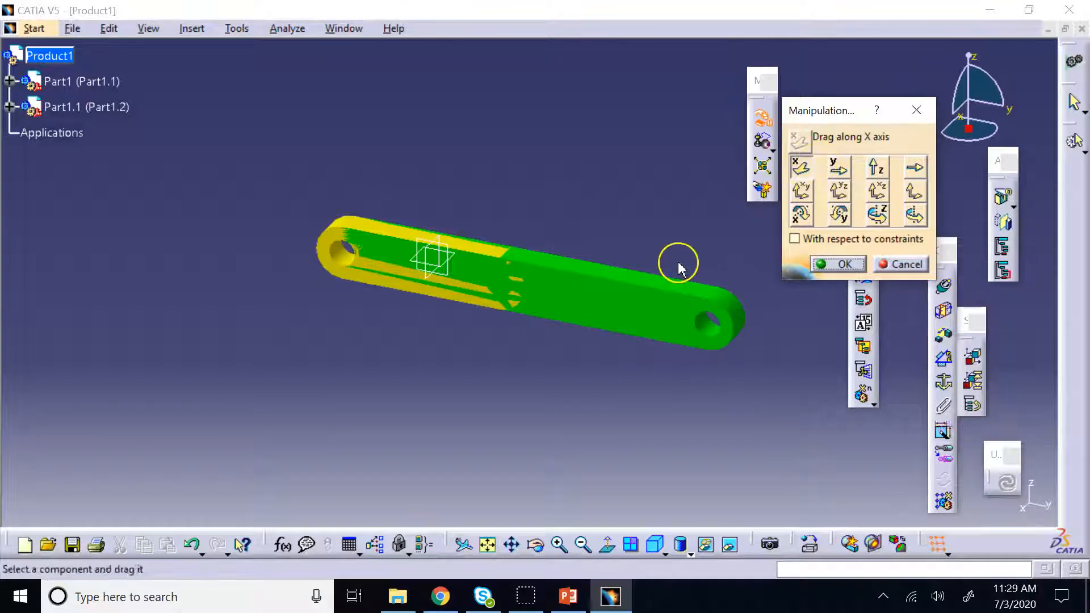
{"action": "left_click_drag", "start_coordinate": [628, 309], "coordinate": [492, 440]}
Move the yellow input link along the Y axis, away from the green link's far end, and finish the manipulation.
{"action": "left_click", "coordinate": [838, 167]}
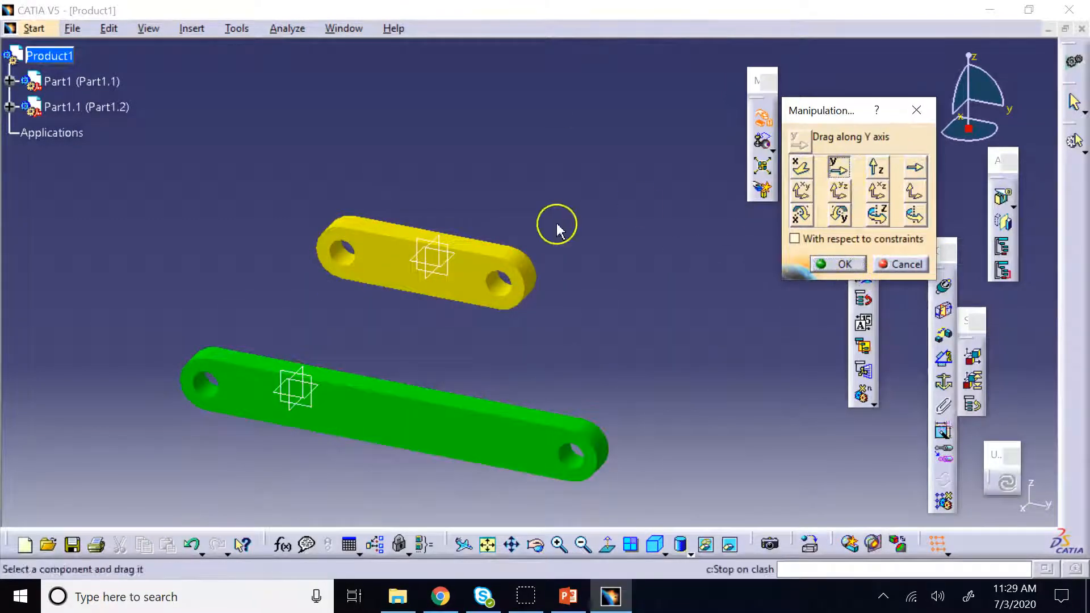
{"action": "left_click_drag", "start_coordinate": [469, 262], "coordinate": [277, 213]}
{"action": "left_click", "coordinate": [837, 264]}
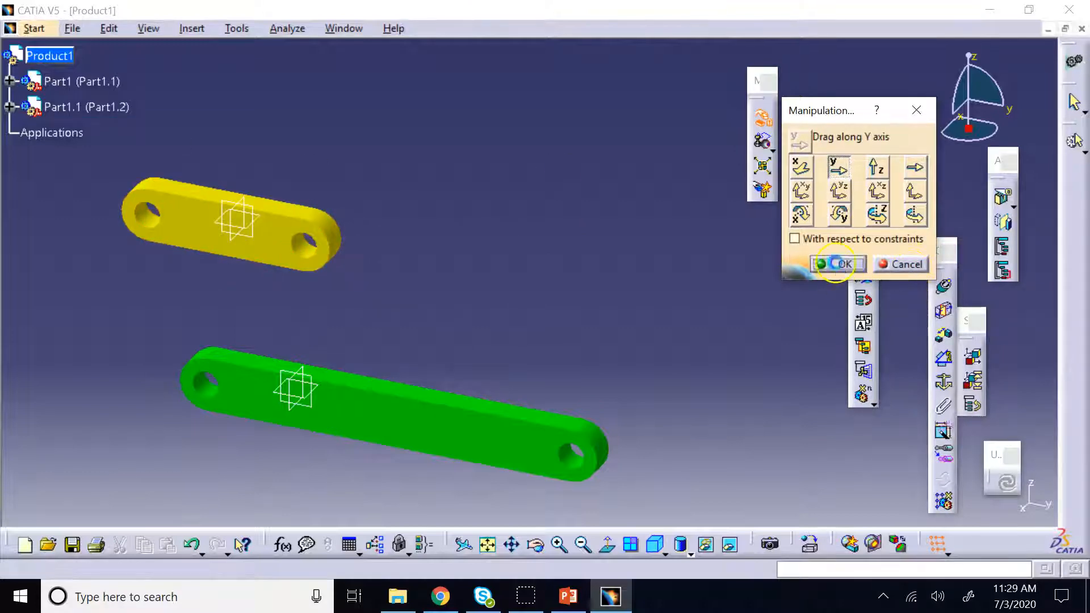
Insert the existing connecting_link part into Product1 and resolve both of its part number conflicts with automatic renames.
{"action": "left_click", "coordinate": [81, 59]}
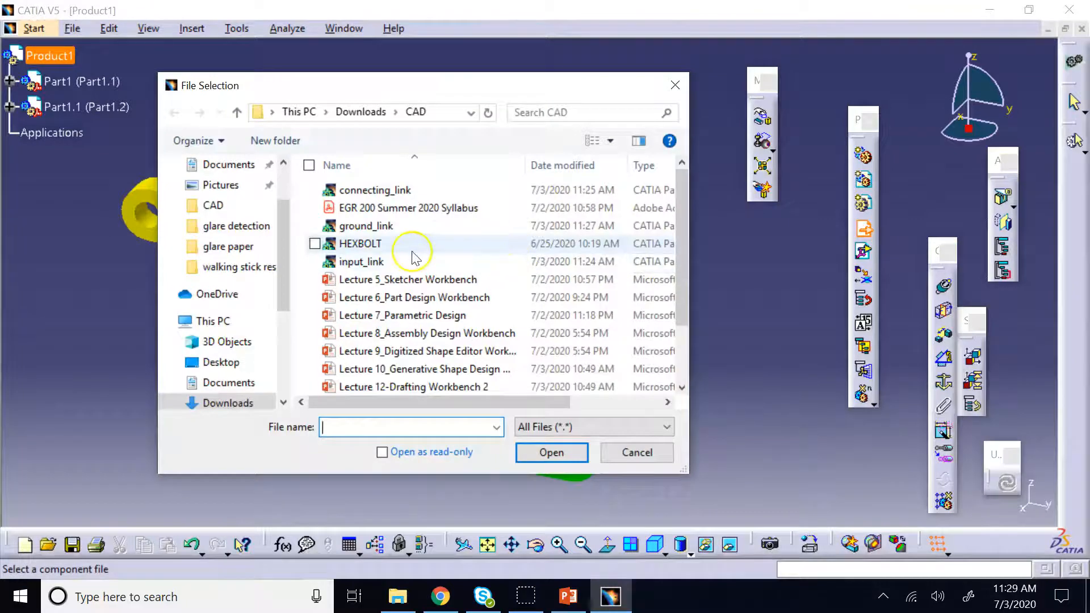
{"action": "left_click", "coordinate": [386, 189]}
{"action": "left_click", "coordinate": [551, 452]}
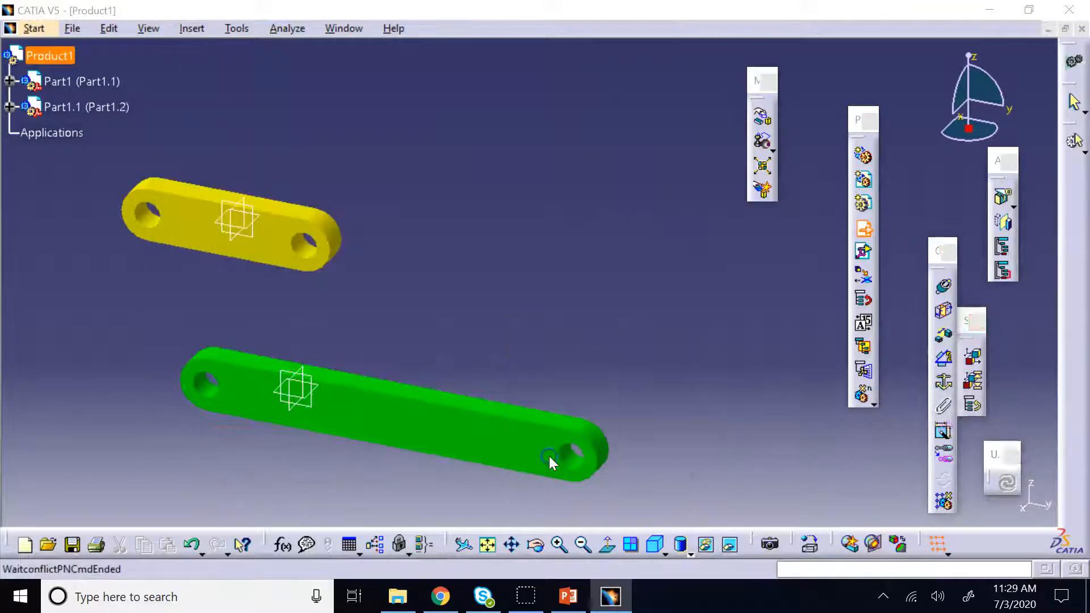
{"action": "left_click", "coordinate": [985, 296]}
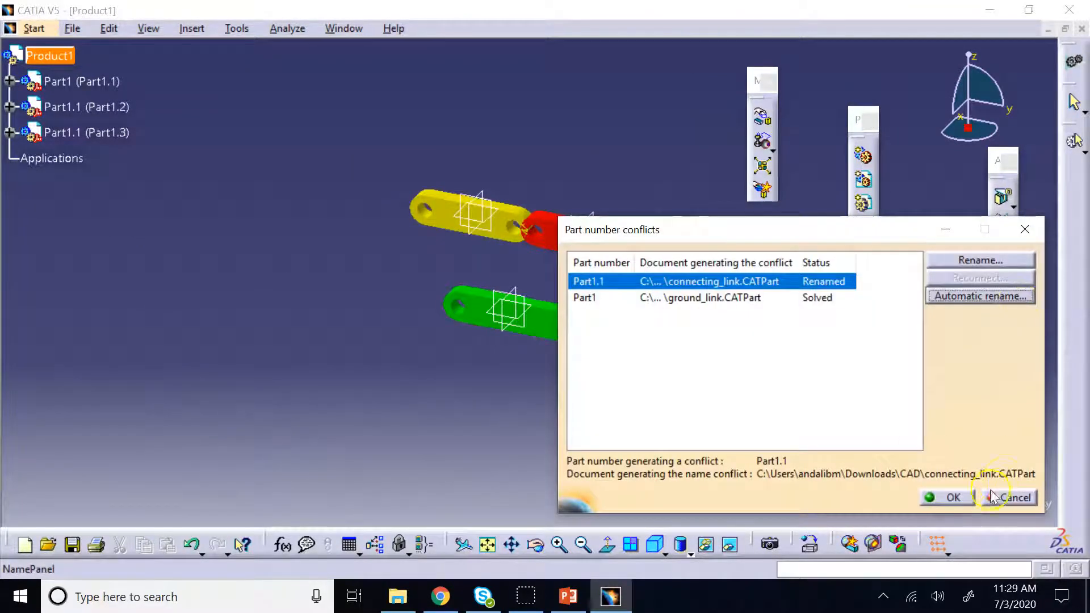
{"action": "left_click", "coordinate": [953, 498]}
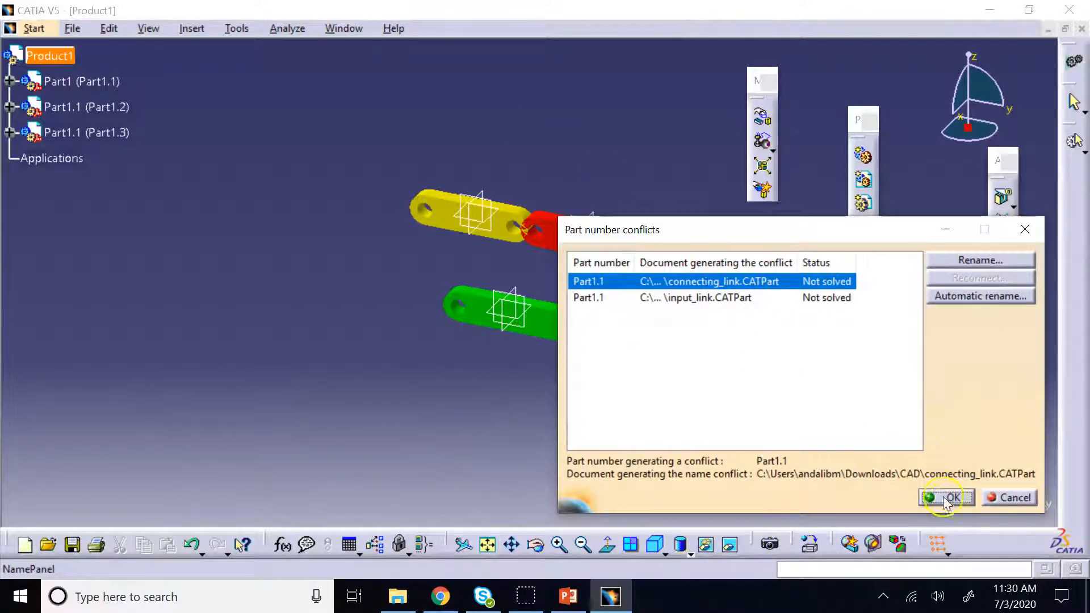
{"action": "left_click", "coordinate": [981, 297]}
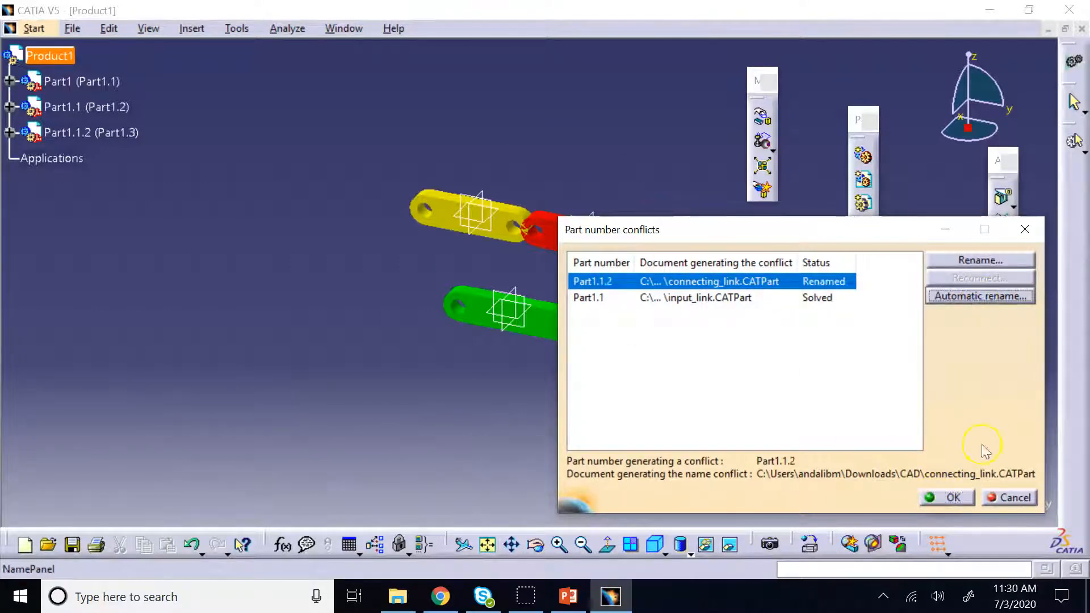
{"action": "left_click", "coordinate": [949, 498]}
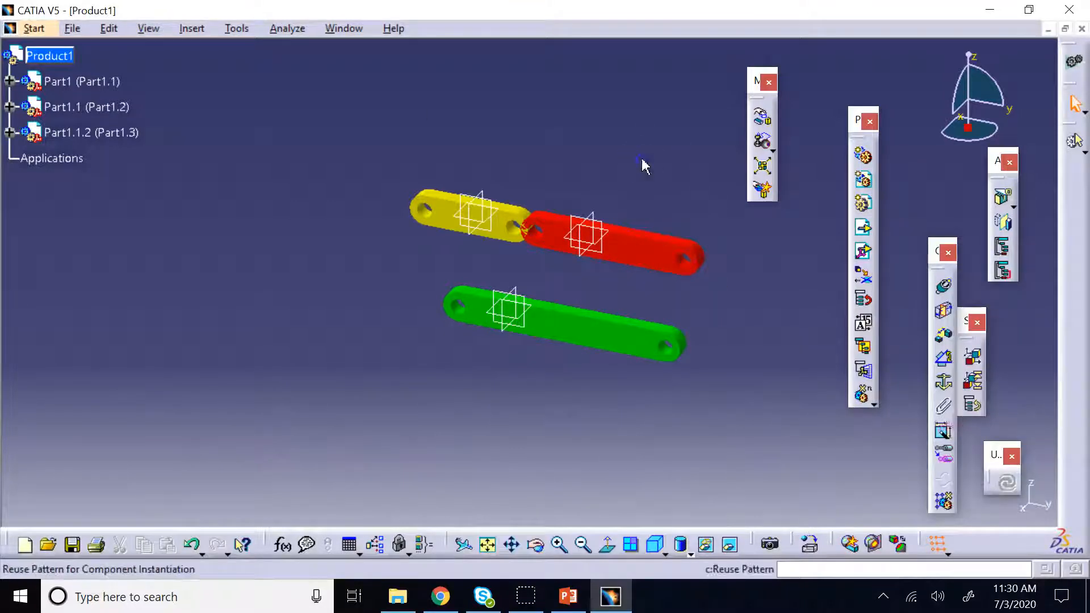
Use Manipulation to move the red connecting link along the X axis, clear of the yellow link, and shift the Move toolbar off it.
{"action": "left_click", "coordinate": [762, 118]}
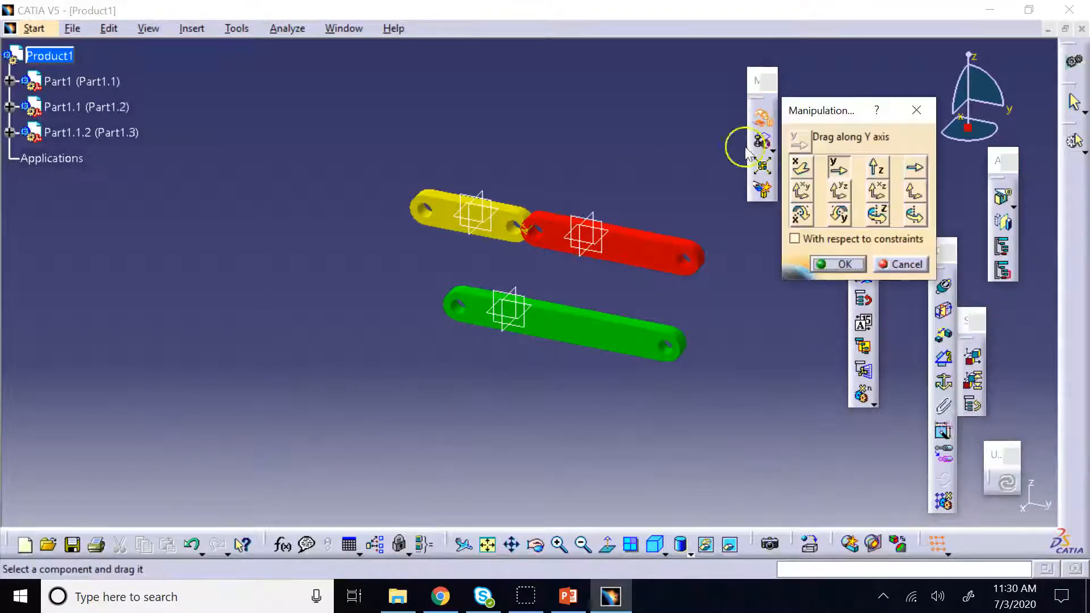
{"action": "left_click", "coordinate": [801, 168]}
{"action": "left_click_drag", "start_coordinate": [650, 236], "coordinate": [688, 140]}
{"action": "left_click", "coordinate": [844, 264]}
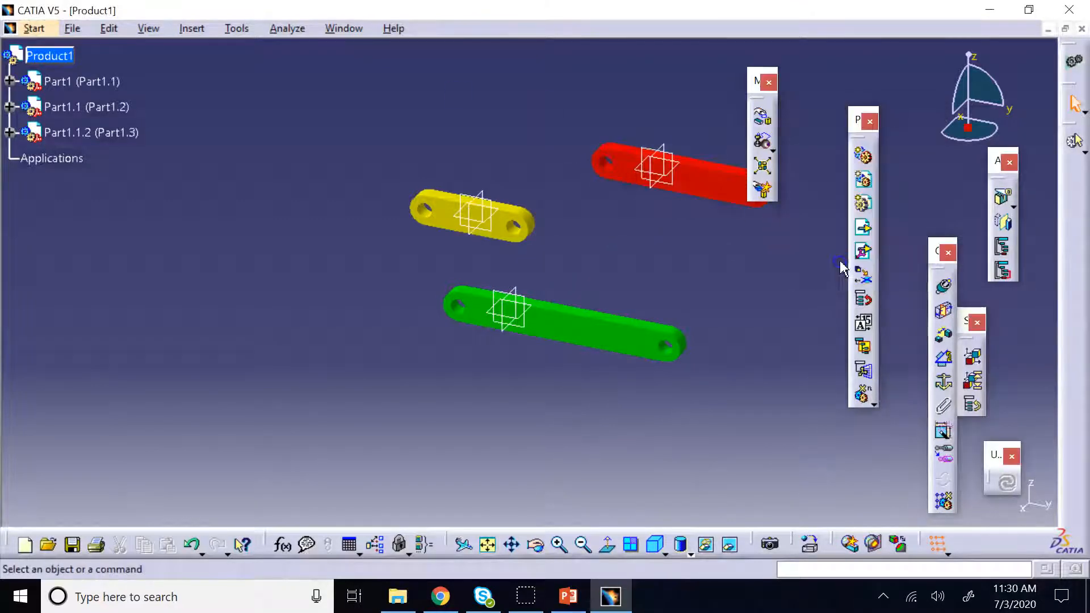
{"action": "left_click_drag", "start_coordinate": [757, 84], "coordinate": [912, 170]}
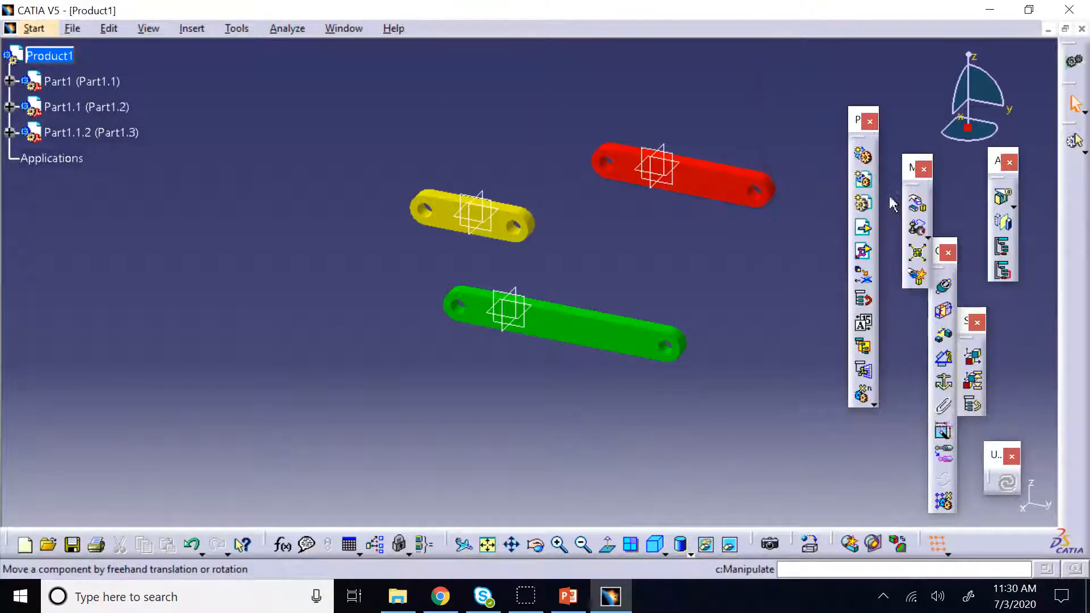
Insert the existing output_link part into Product1 and resolve all three part number conflicts with automatic renames.
{"action": "left_click", "coordinate": [864, 230]}
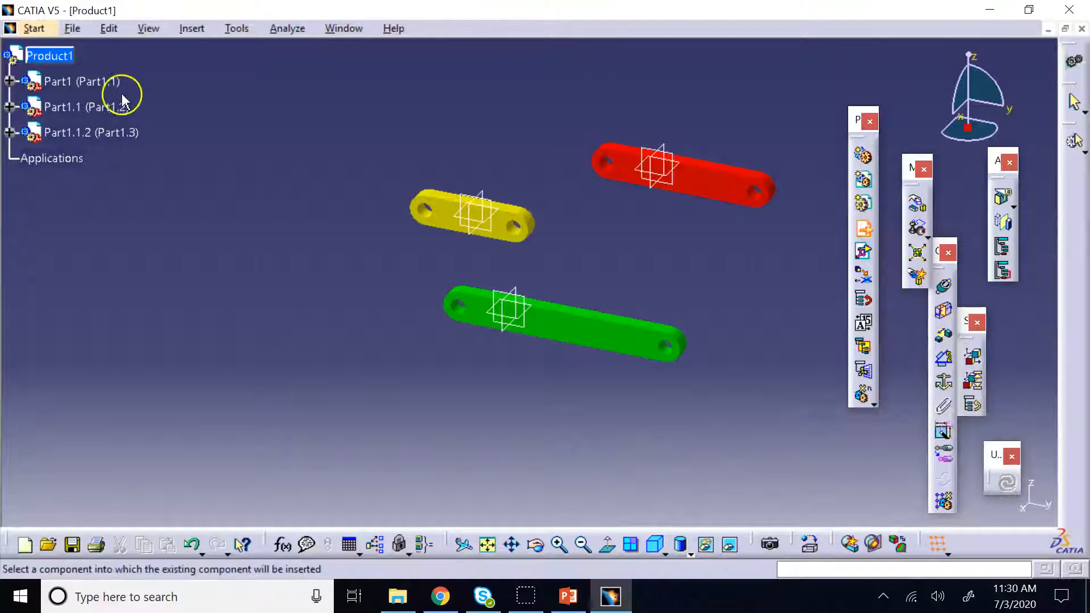
{"action": "left_click", "coordinate": [50, 56]}
{"action": "scroll", "coordinate": [483, 239], "scroll_direction": "down", "scroll_amount": 2}
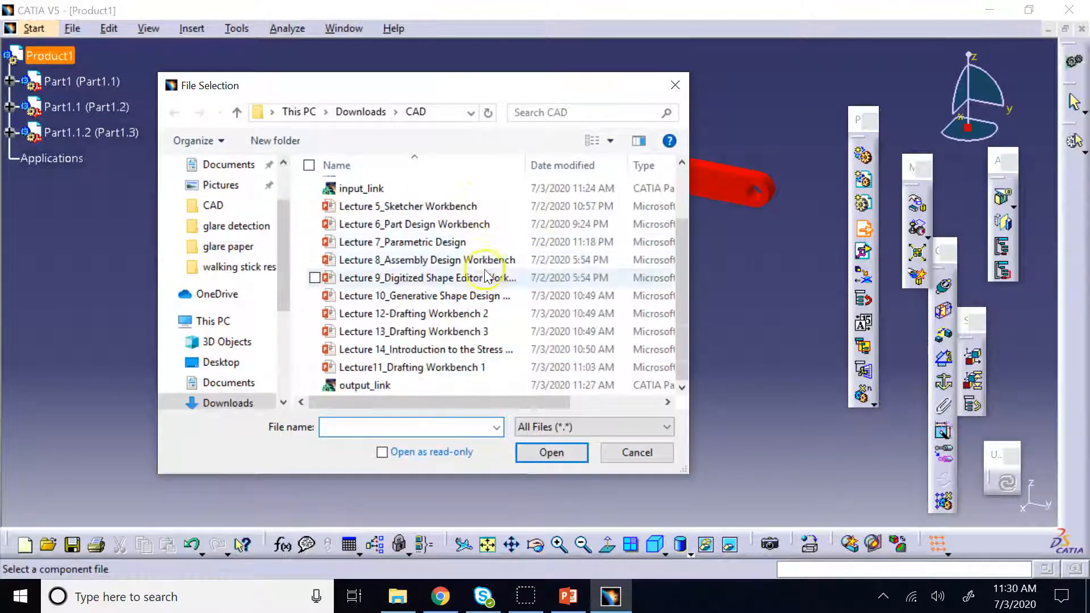
{"action": "left_click", "coordinate": [364, 385]}
{"action": "left_click", "coordinate": [547, 457]}
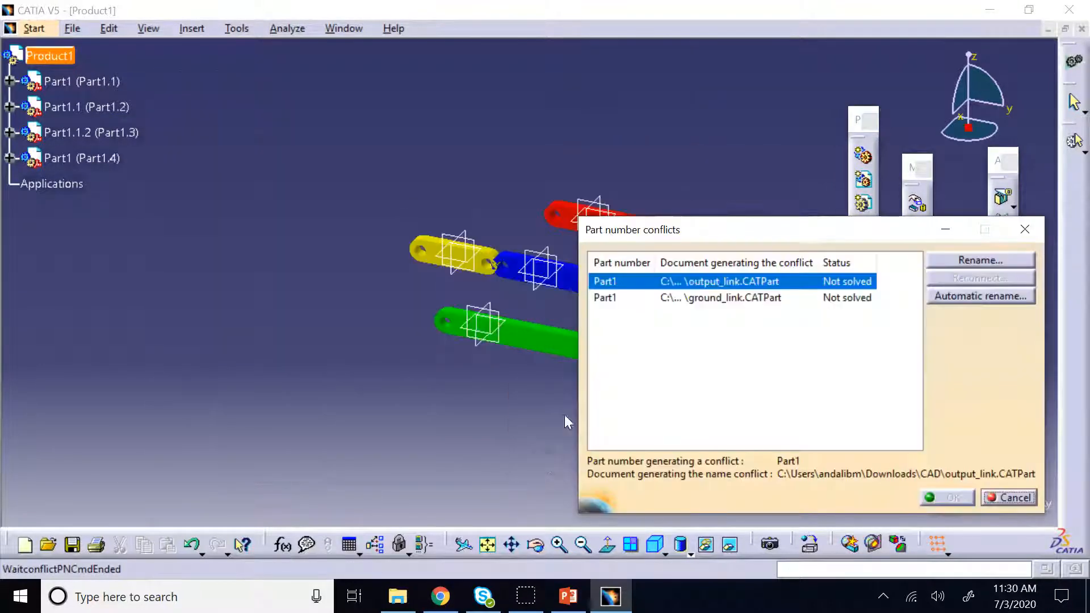
{"action": "left_click", "coordinate": [980, 297]}
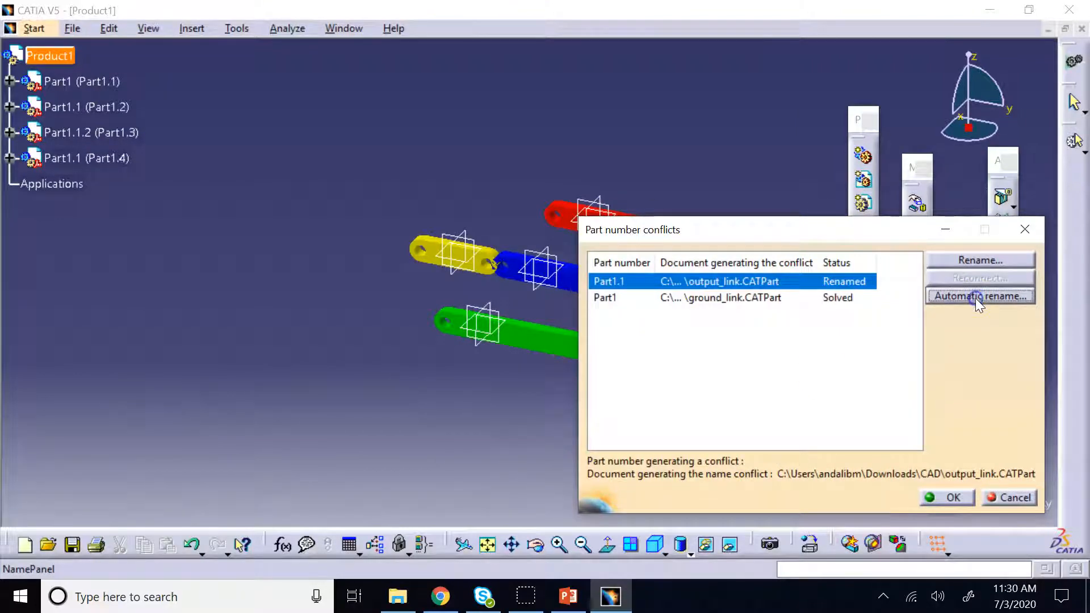
{"action": "left_click", "coordinate": [955, 497]}
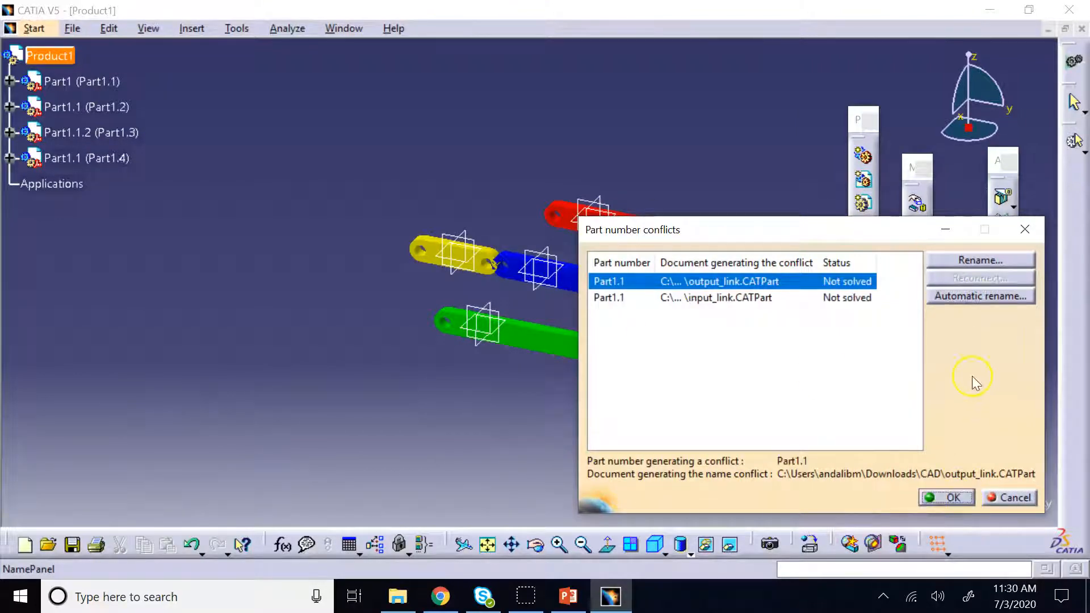
{"action": "left_click", "coordinate": [962, 297]}
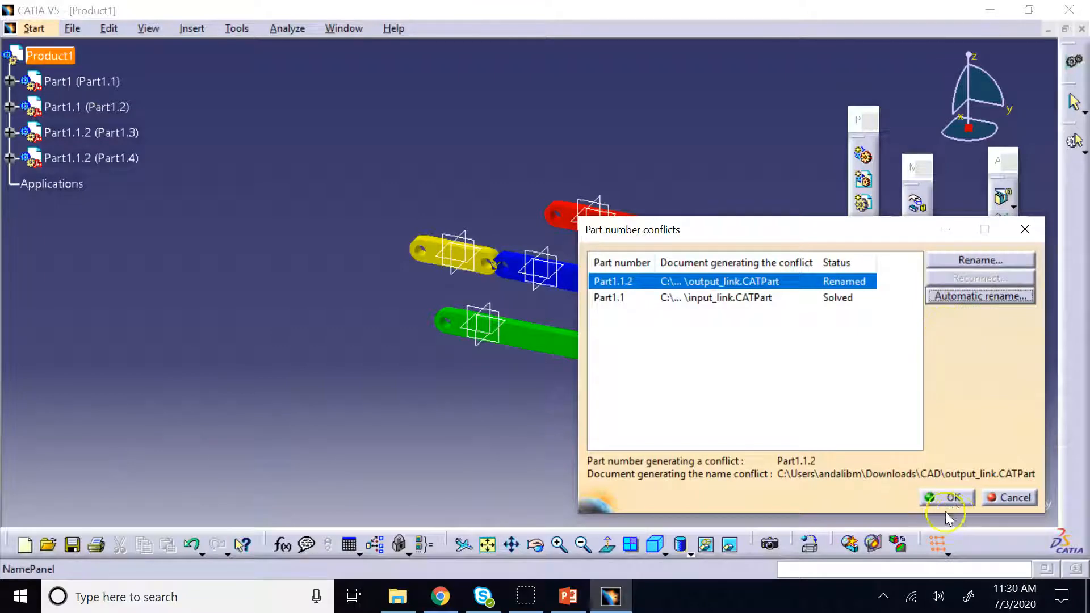
{"action": "left_click", "coordinate": [938, 496]}
{"action": "left_click", "coordinate": [962, 296]}
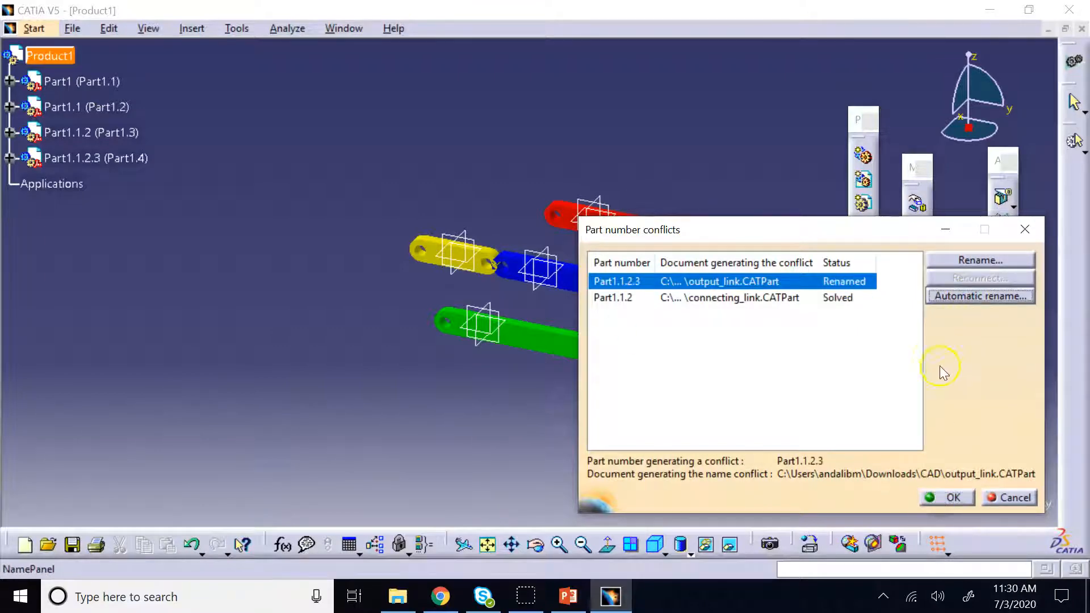
{"action": "left_click", "coordinate": [950, 497]}
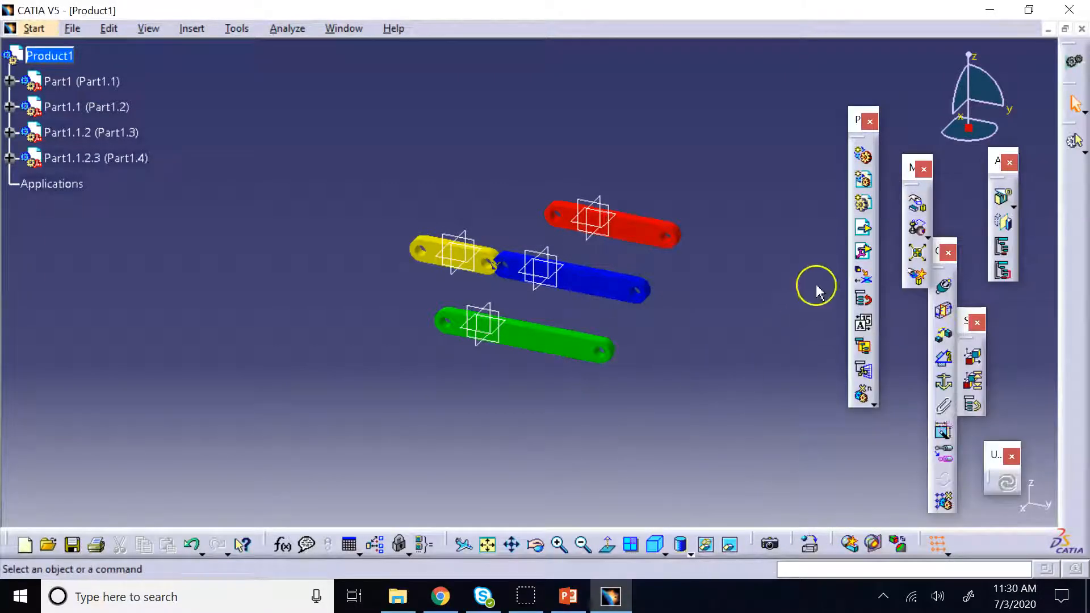
Use Manipulation to move the blue output link along the Y axis, away from the end of the yellow link.
{"action": "left_click", "coordinate": [917, 203]}
{"action": "left_click", "coordinate": [838, 167]}
{"action": "left_click_drag", "start_coordinate": [636, 291], "coordinate": [742, 312]}
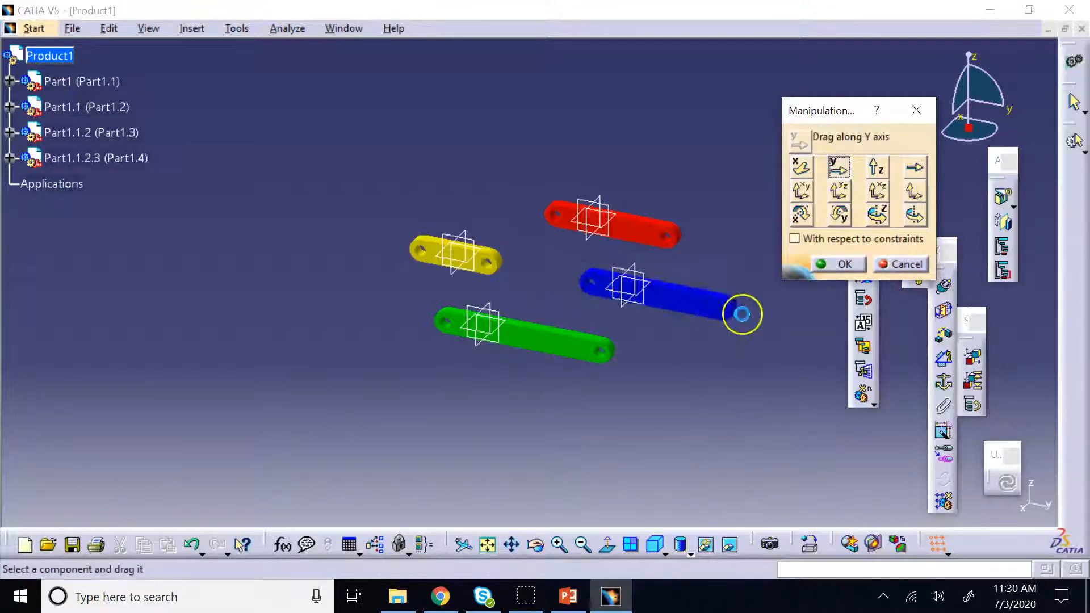
{"action": "left_click", "coordinate": [835, 265]}
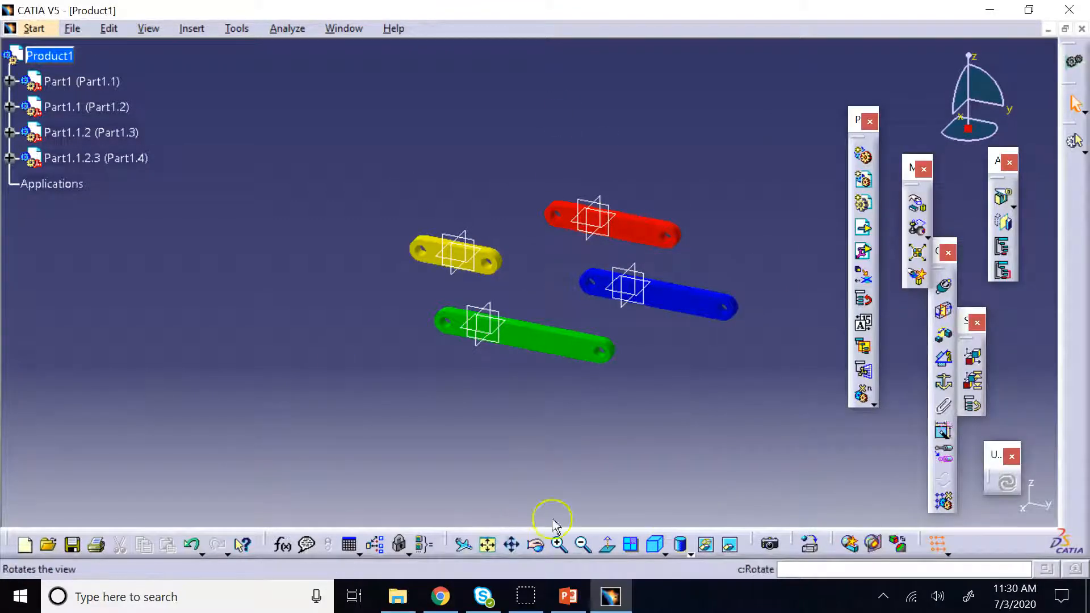
{"action": "left_click", "coordinate": [743, 445]}
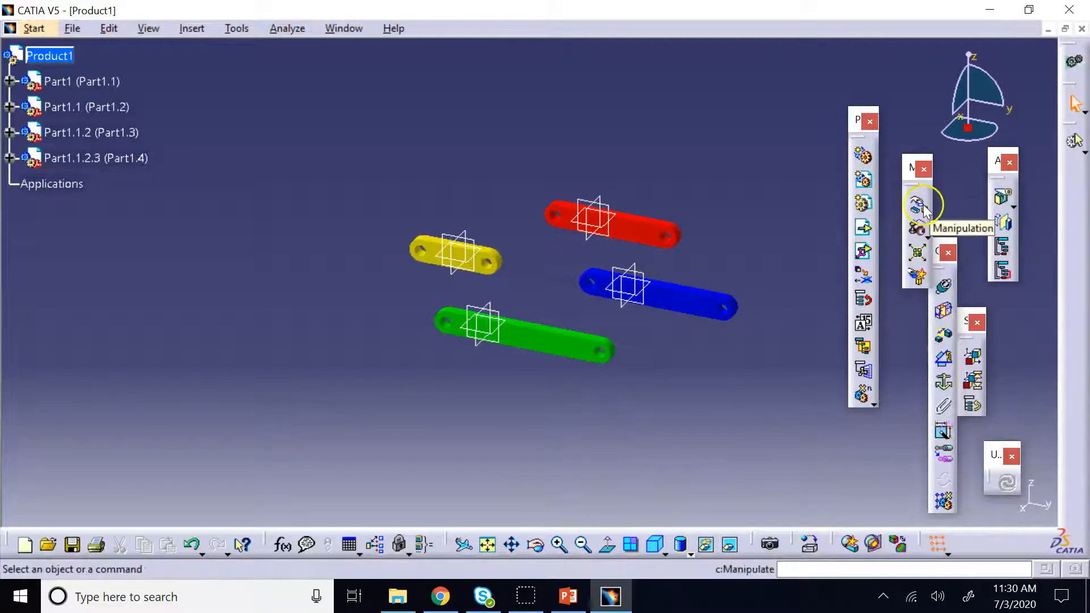
Dock the Product Structure Tools toolbar at the window border and regroup the floating Constraints and Move toolbars away from the links.
{"action": "left_click_drag", "start_coordinate": [909, 169], "coordinate": [900, 170]}
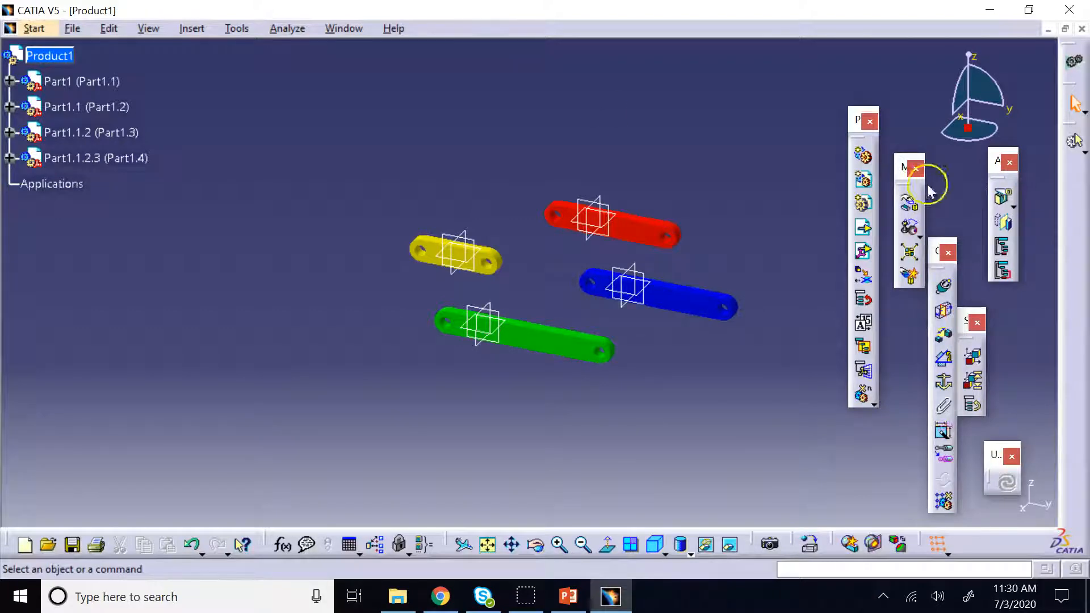
{"action": "left_click_drag", "start_coordinate": [931, 268], "coordinate": [825, 165]}
{"action": "left_click_drag", "start_coordinate": [858, 124], "coordinate": [940, 176]}
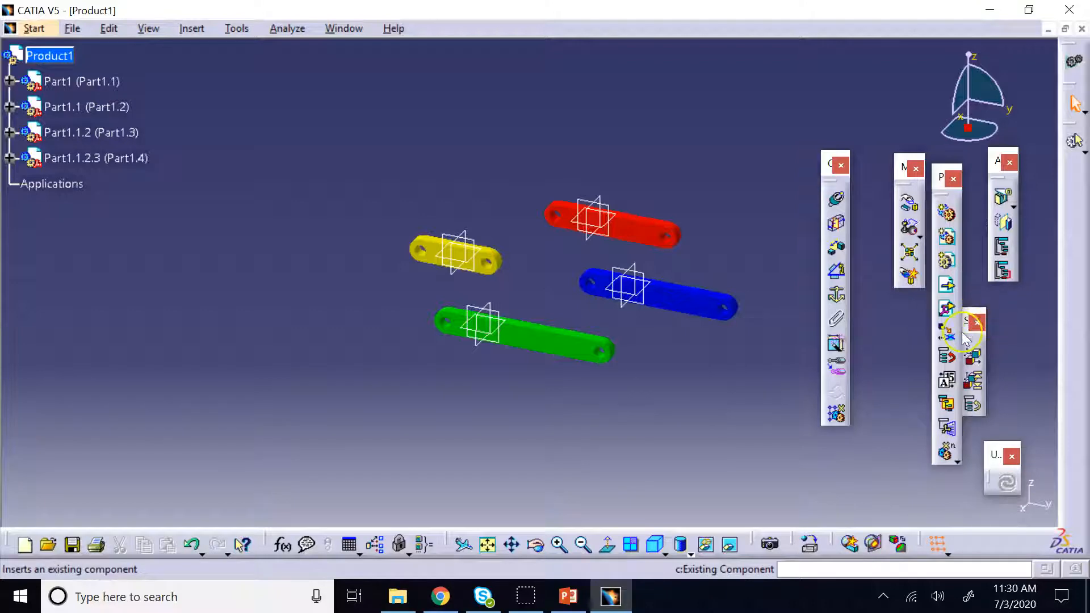
{"action": "mouse_move", "coordinate": [968, 333]}
{"action": "left_mouse_down"}
{"action": "mouse_move", "coordinate": [982, 325]}
{"action": "mouse_move", "coordinate": [973, 341]}
{"action": "left_mouse_up"}
{"action": "left_click_drag", "start_coordinate": [947, 182], "coordinate": [1085, 177]}
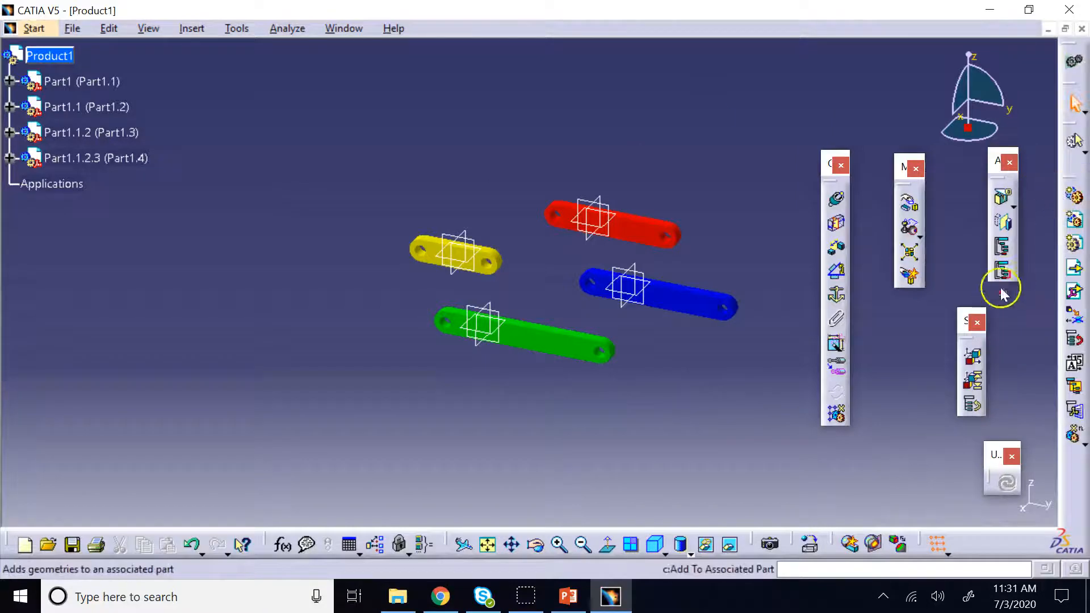
{"action": "left_click_drag", "start_coordinate": [965, 323], "coordinate": [1025, 348]}
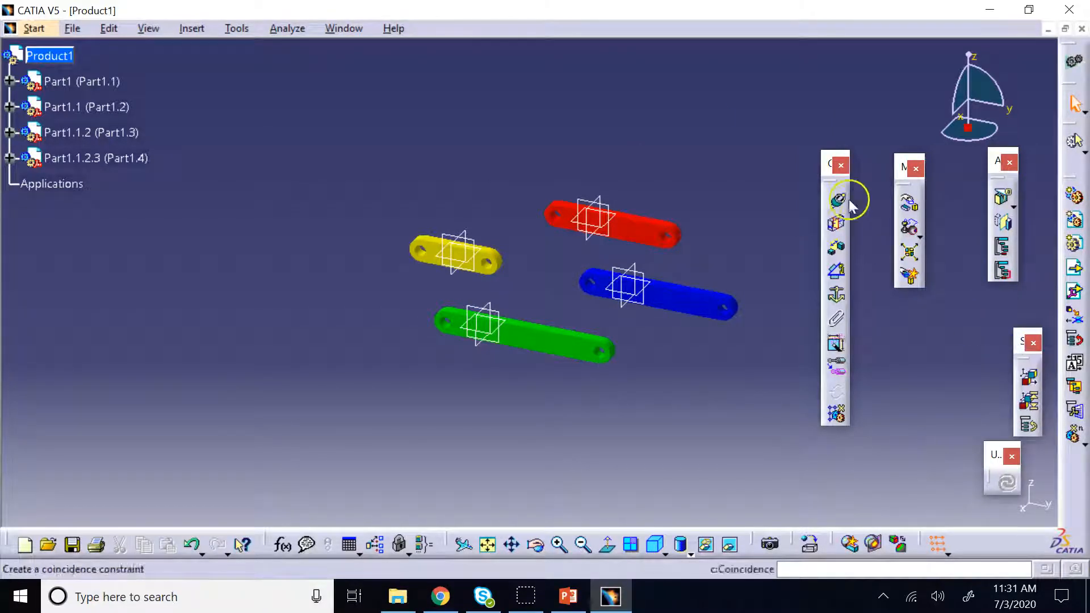
{"action": "left_click_drag", "start_coordinate": [902, 167], "coordinate": [965, 314]}
{"action": "left_click_drag", "start_coordinate": [832, 165], "coordinate": [925, 189]}
Switch to the PowerPoint lecture and review the slides on CATIA mates, the universal-joint assembly and replacing an assembly component.
{"action": "left_click", "coordinate": [563, 595]}
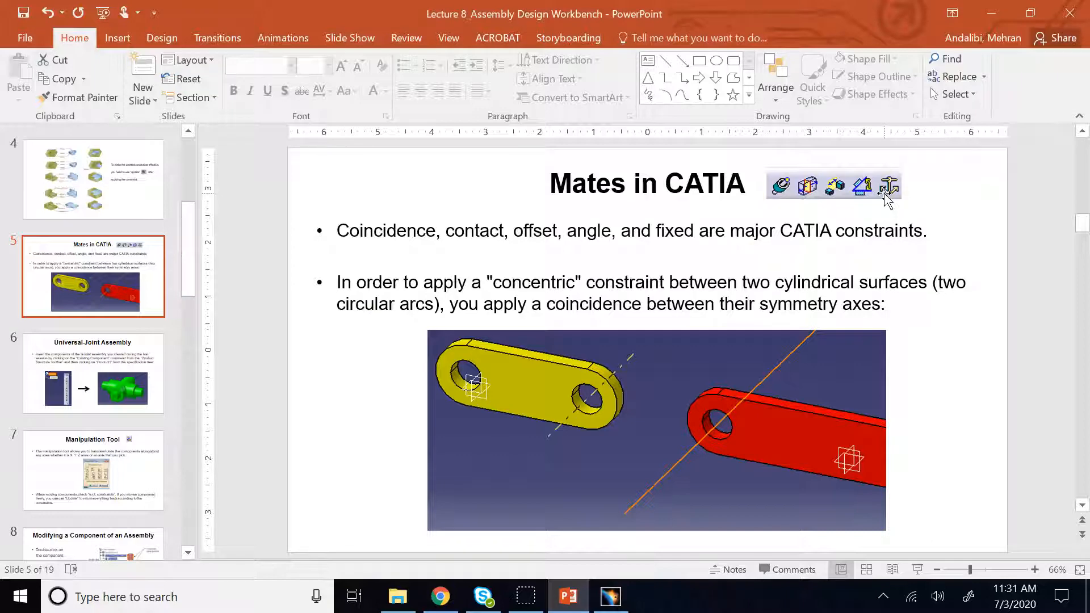
{"action": "left_click", "coordinate": [125, 351]}
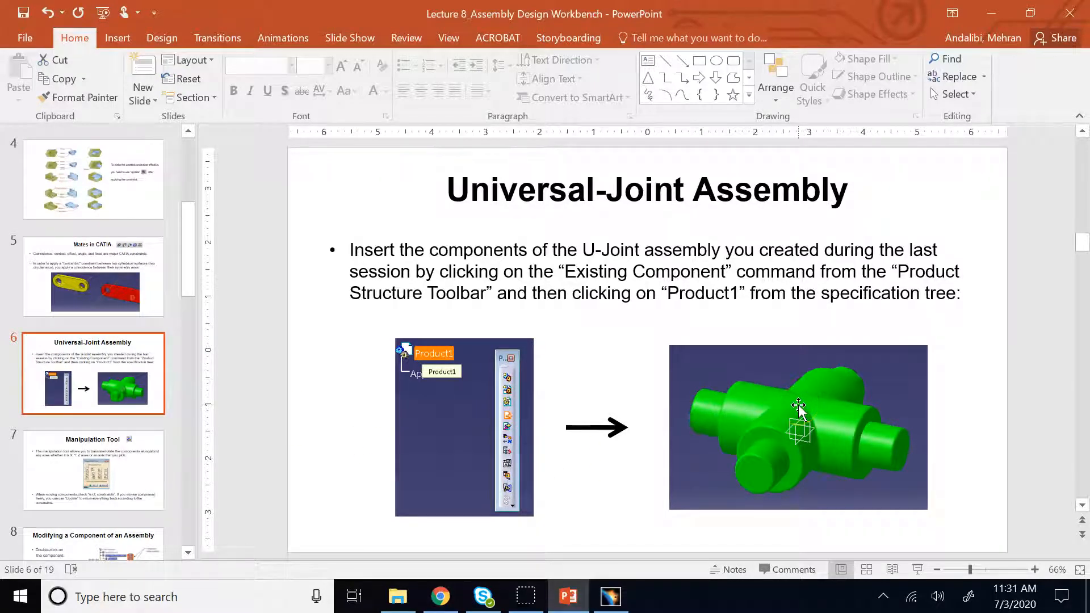
{"action": "left_click", "coordinate": [124, 273]}
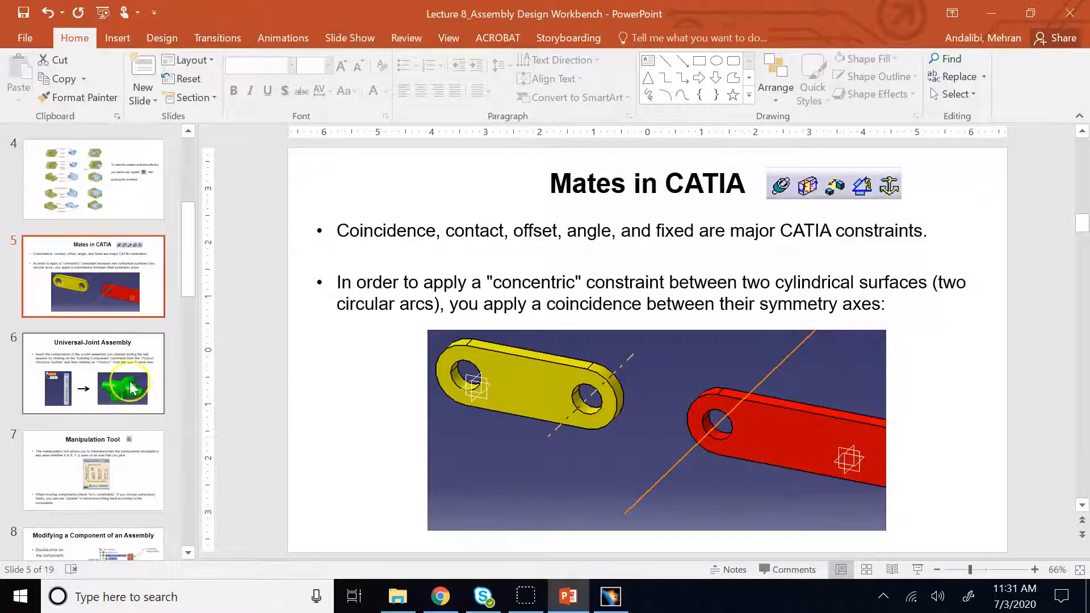
{"action": "scroll", "coordinate": [151, 504], "scroll_direction": "down", "scroll_amount": 2}
{"action": "scroll", "coordinate": [155, 504], "scroll_direction": "down", "scroll_amount": 4}
{"action": "left_click", "coordinate": [113, 392]}
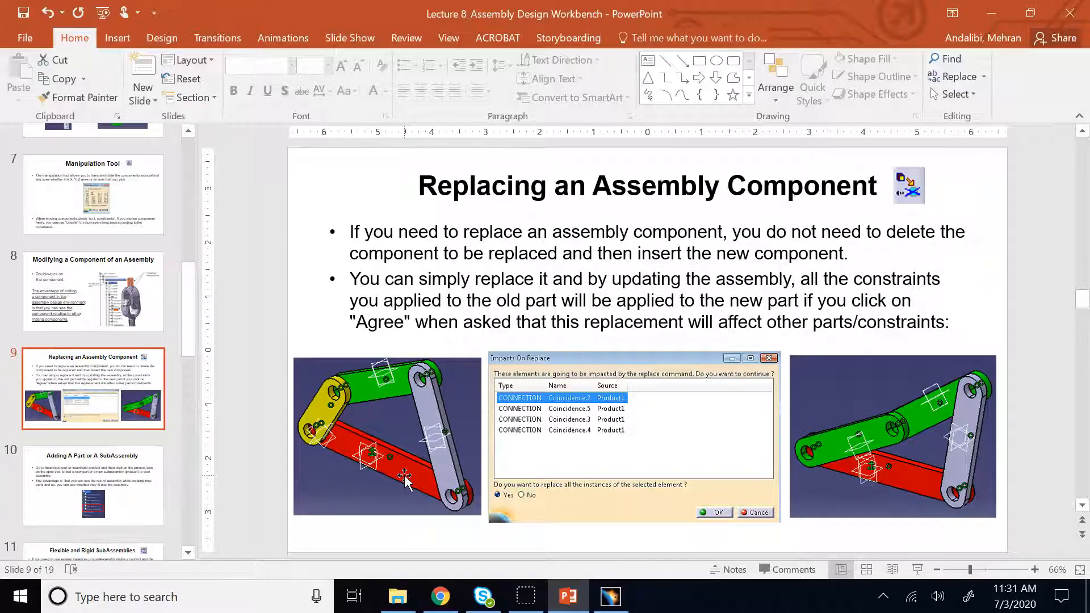
Switch back to CATIA and apply a Fix constraint to the green ground link.
{"action": "left_click", "coordinate": [607, 595]}
{"action": "left_click", "coordinate": [603, 477]}
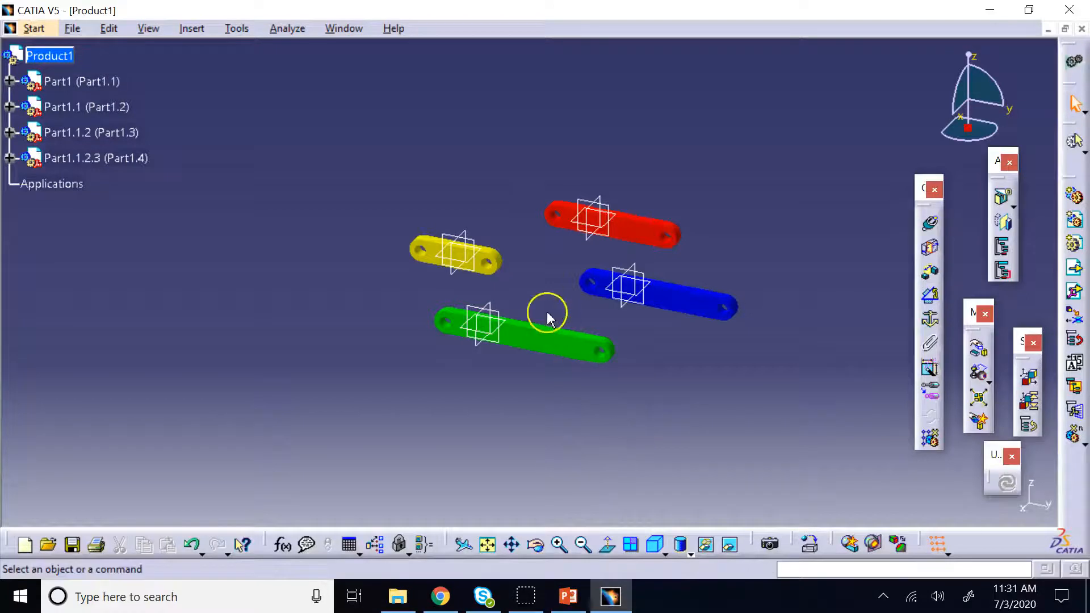
{"action": "left_click", "coordinate": [533, 347]}
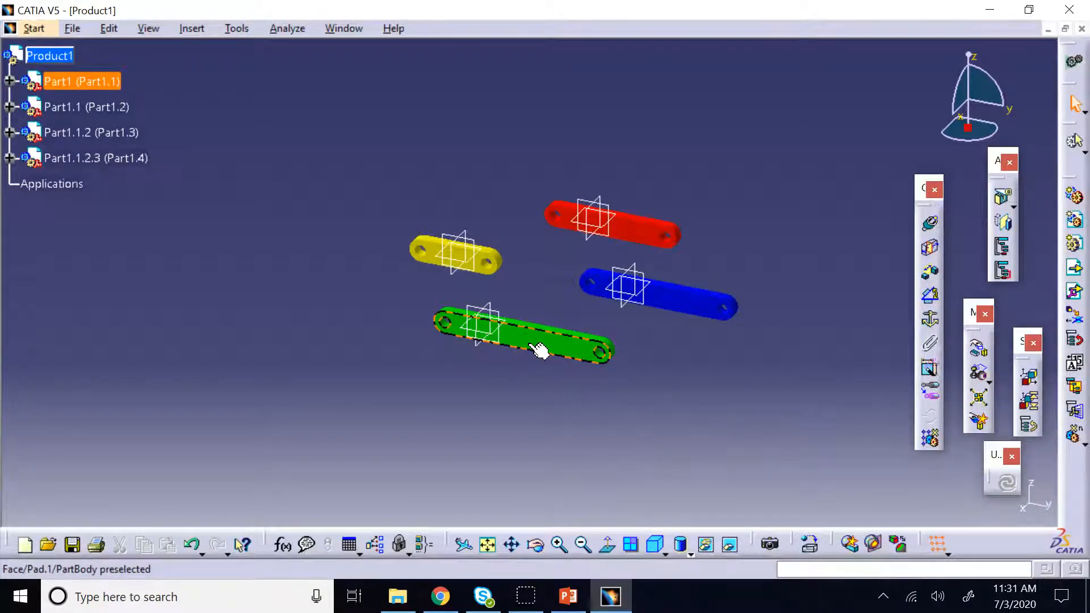
{"action": "left_click", "coordinate": [931, 322]}
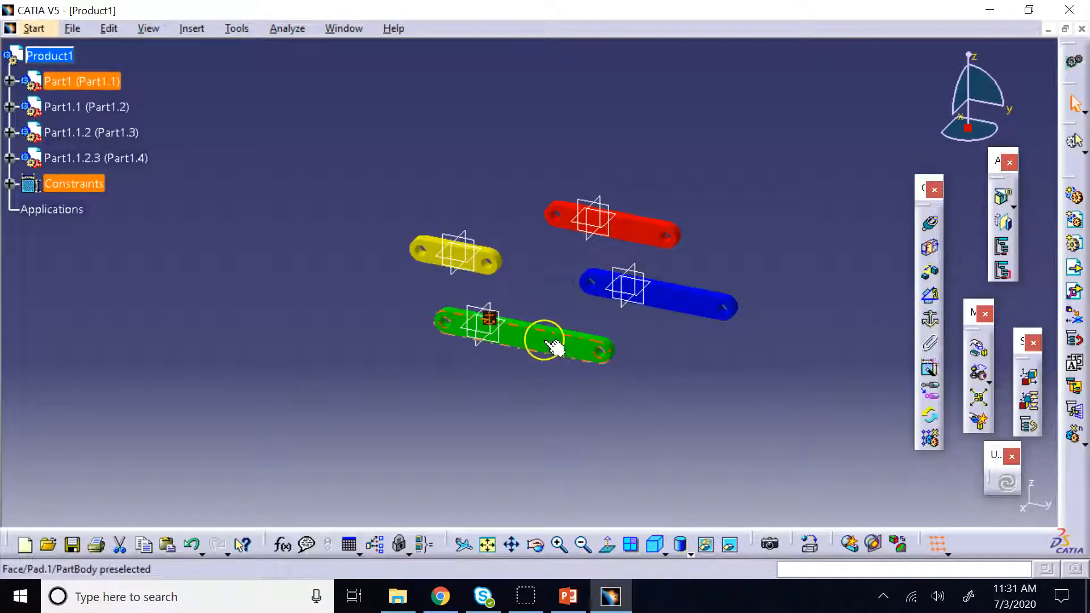
{"action": "left_click", "coordinate": [766, 427]}
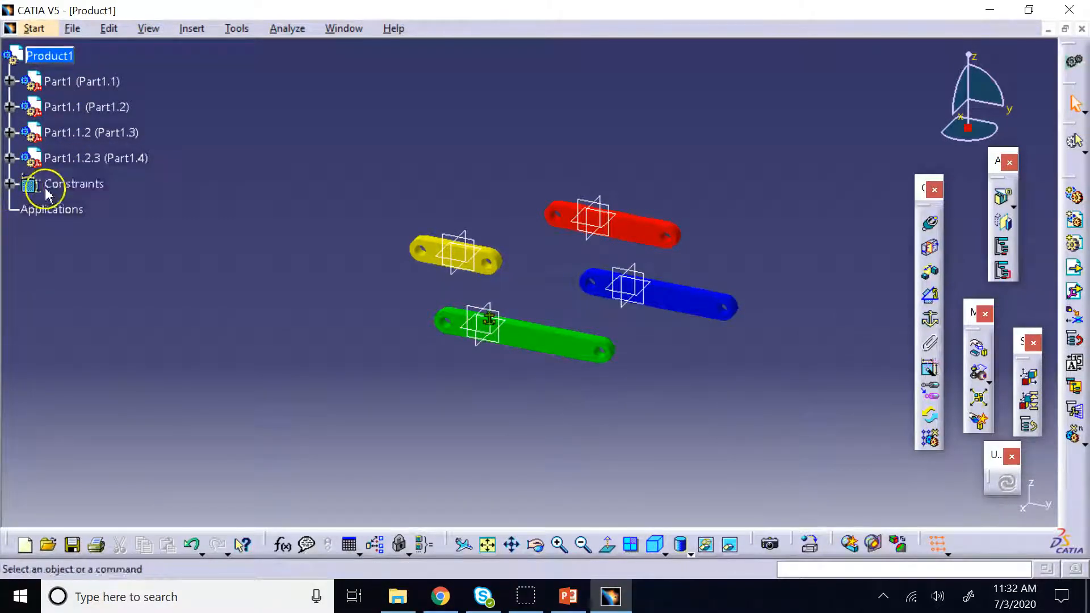
Open the definition of the ground link's Fix.1 constraint with its position and rotation parameters shown, placed clear of the green link.
{"action": "left_click", "coordinate": [11, 185]}
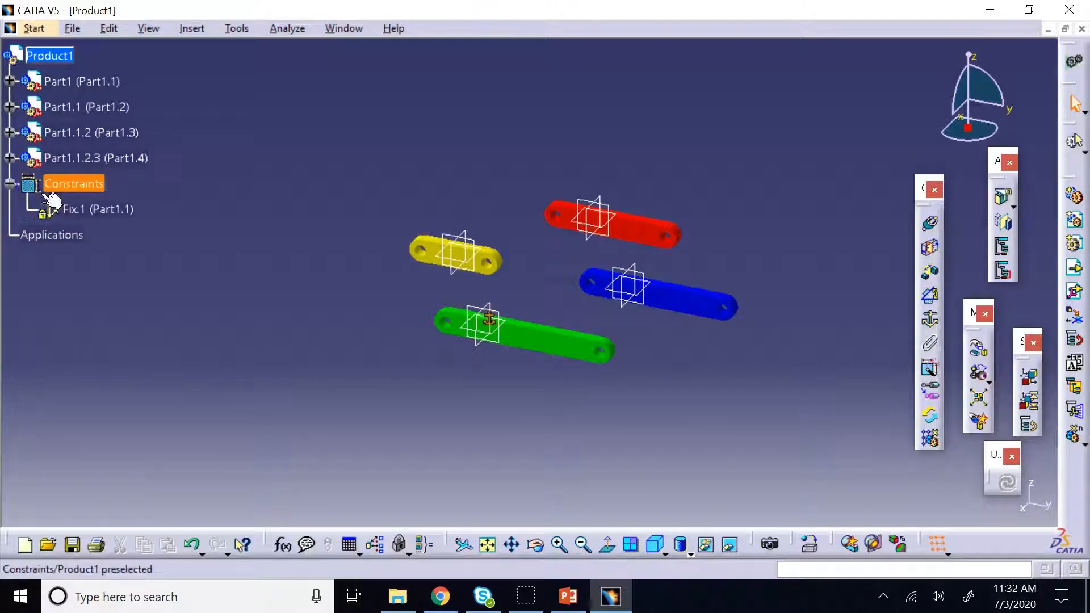
{"action": "double_click", "coordinate": [100, 219]}
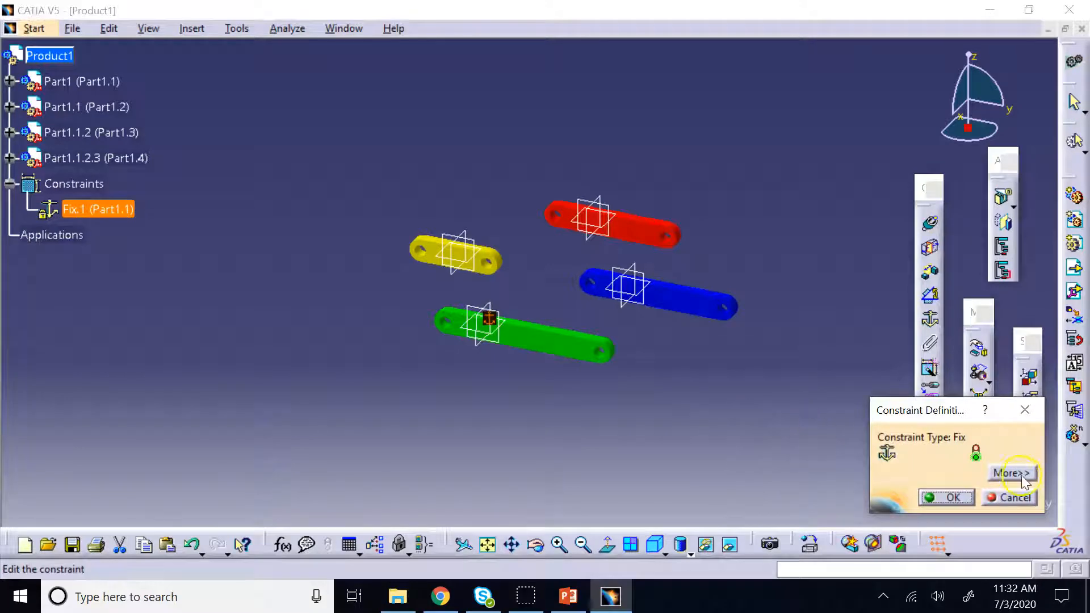
{"action": "left_click", "coordinate": [1014, 473]}
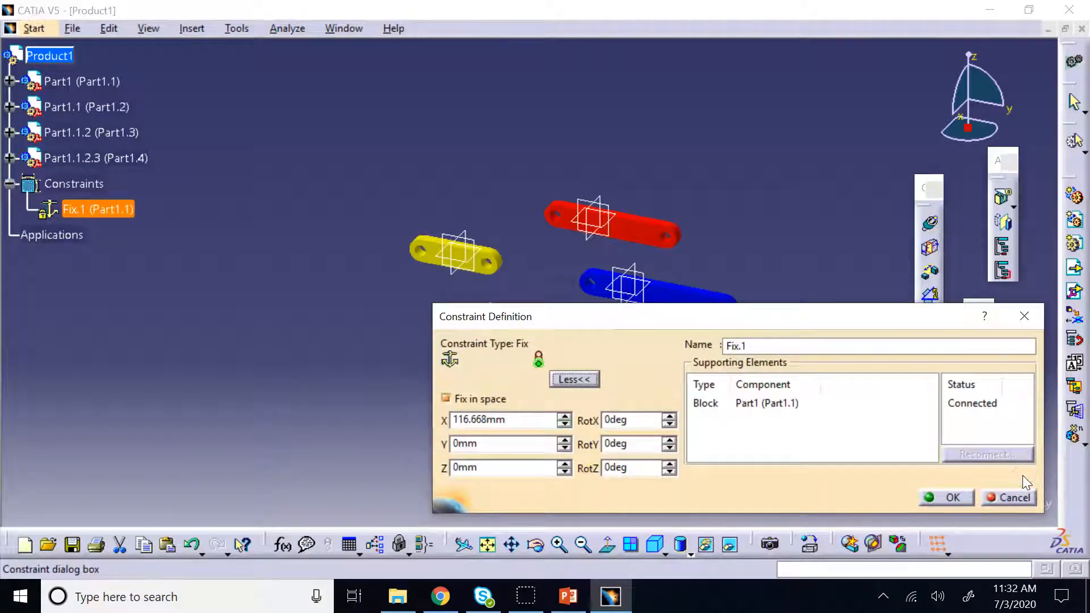
{"action": "left_click_drag", "start_coordinate": [584, 329], "coordinate": [499, 56]}
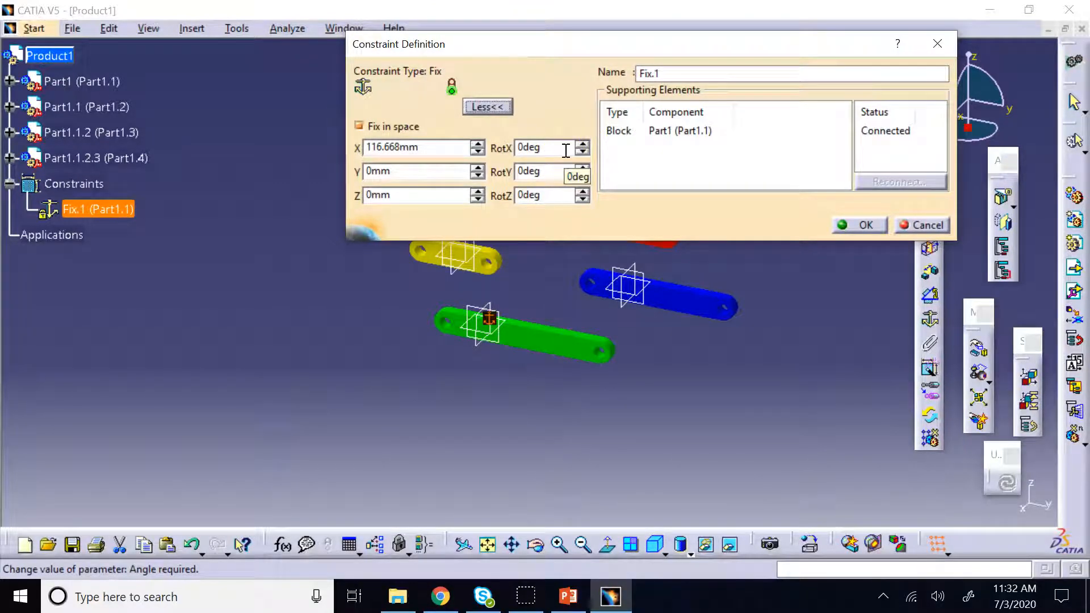
Set the ground link's fixed Y position to 20 mm and update the assembly.
{"action": "left_click", "coordinate": [391, 172]}
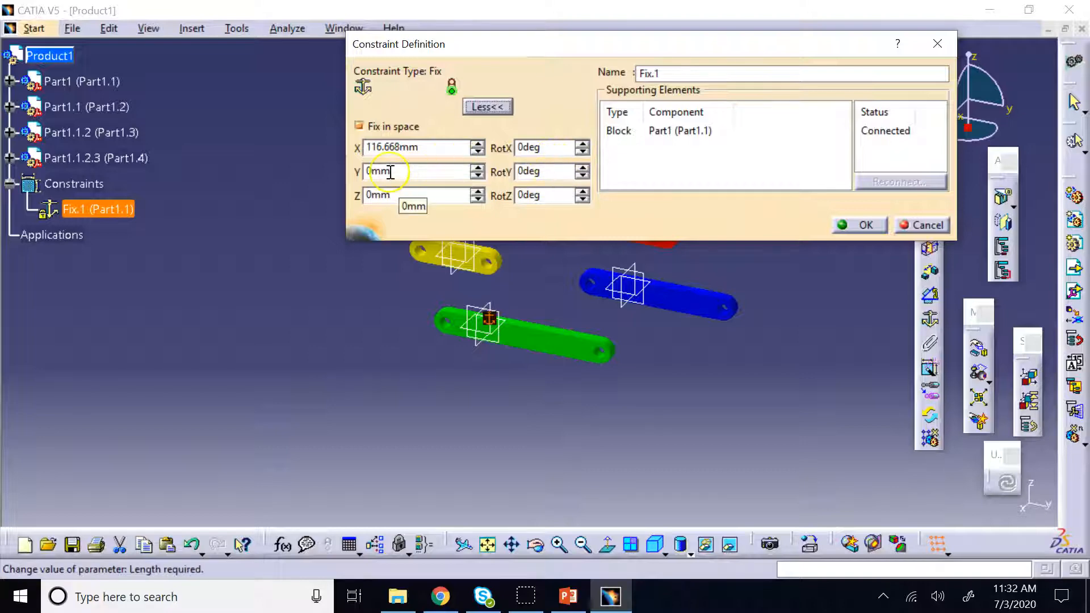
{"action": "left_click", "coordinate": [479, 167]}
{"action": "double_click", "coordinate": [433, 171]}
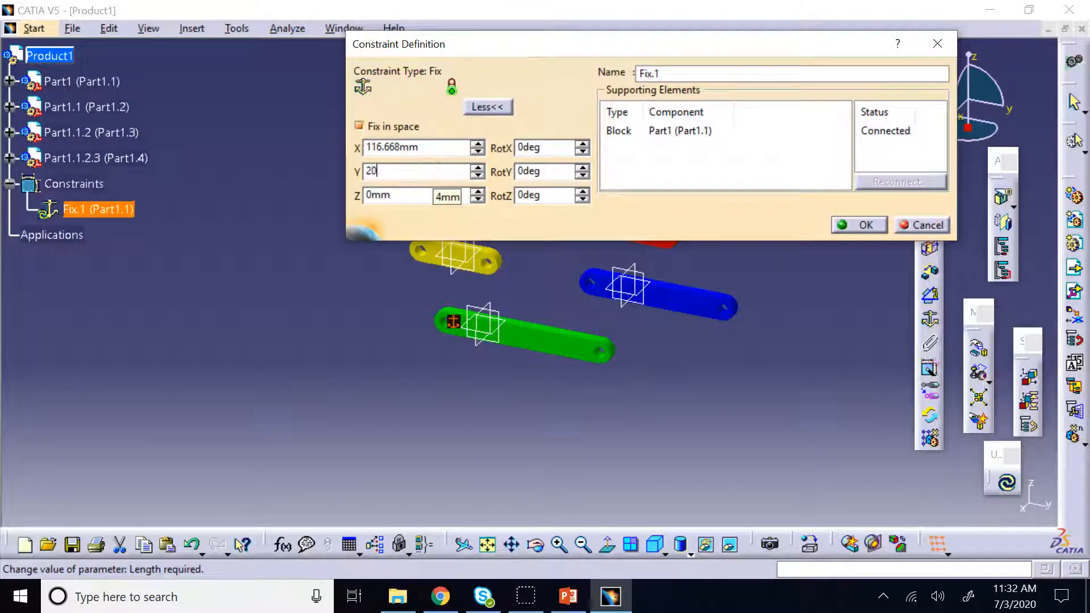
{"action": "left_click", "coordinate": [756, 235]}
{"action": "left_click", "coordinate": [846, 222]}
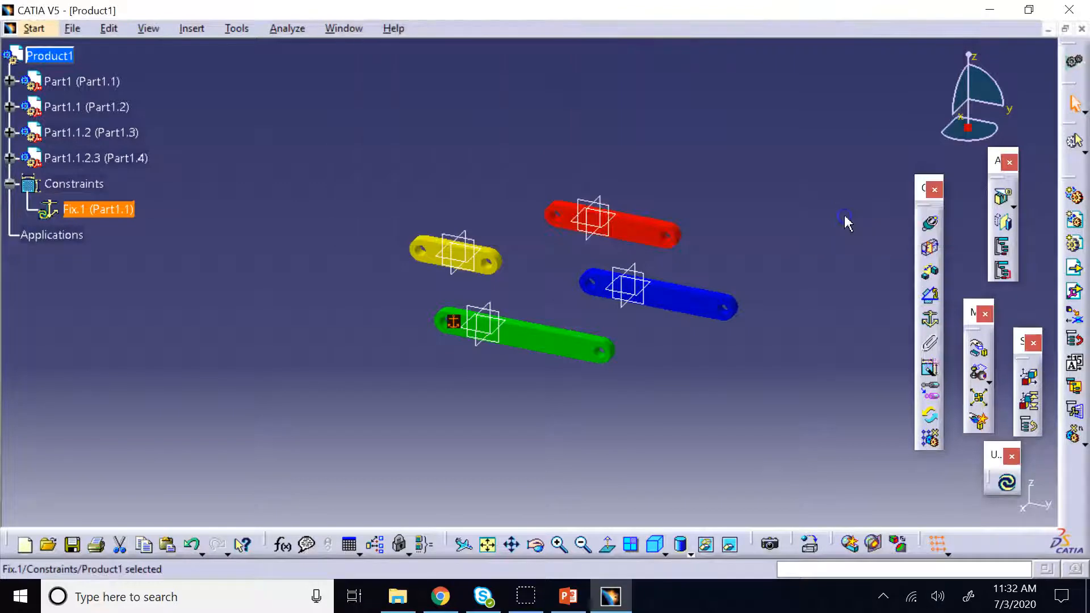
{"action": "left_click", "coordinate": [1006, 482]}
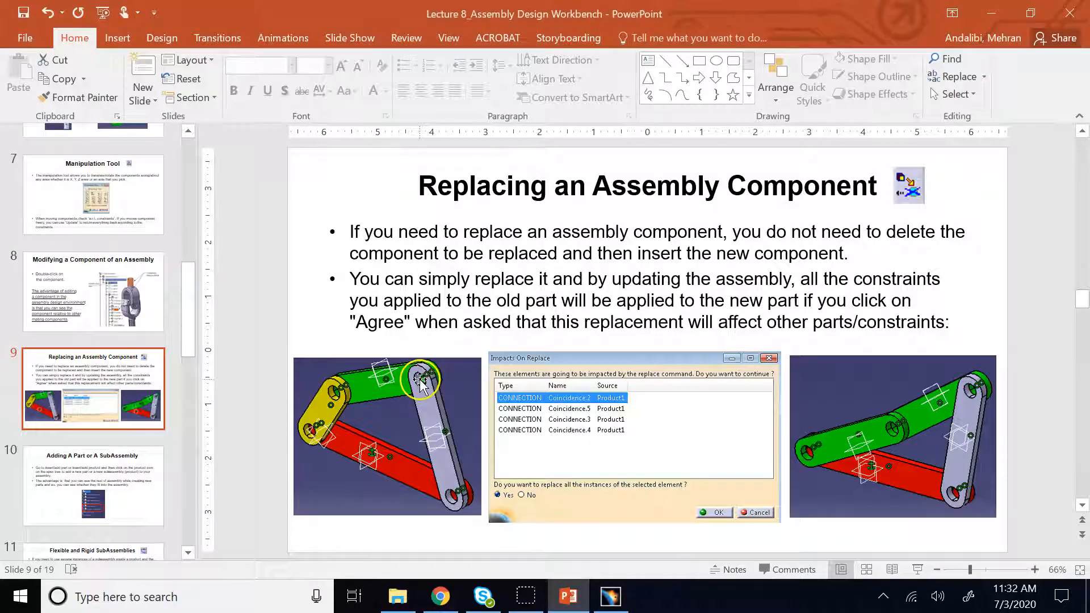
Go back through the lecture slides to slide 4 on making constraints effective with update, and return to CATIA.
{"action": "scroll", "coordinate": [264, 386], "scroll_direction": "up", "scroll_amount": 2}
{"action": "scroll", "coordinate": [263, 380], "scroll_direction": "up", "scroll_amount": 2}
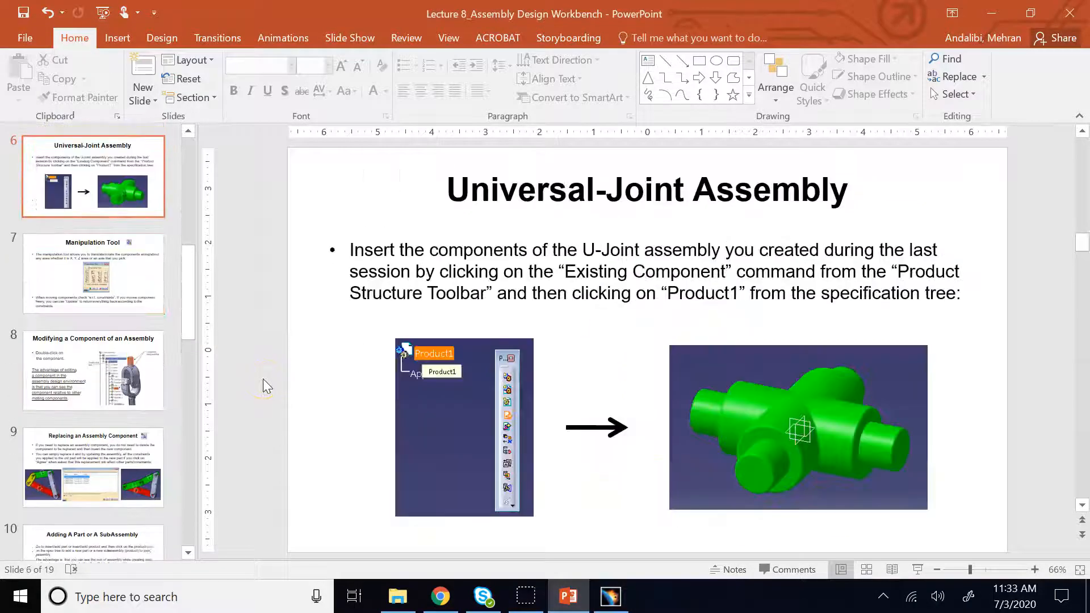
{"action": "scroll", "coordinate": [263, 380], "scroll_direction": "up", "scroll_amount": 1}
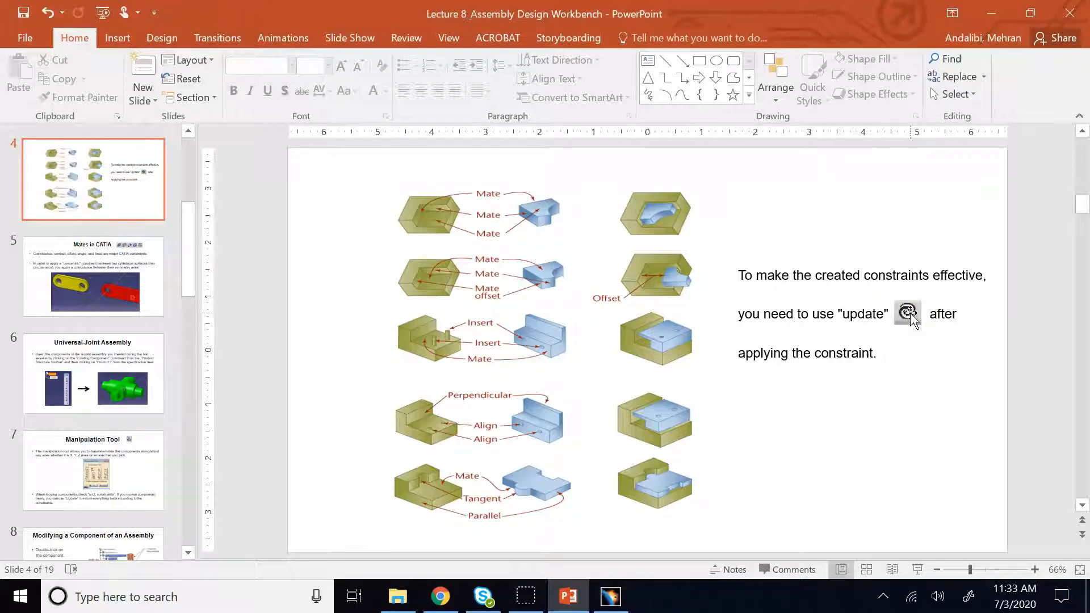
{"action": "left_click", "coordinate": [612, 593]}
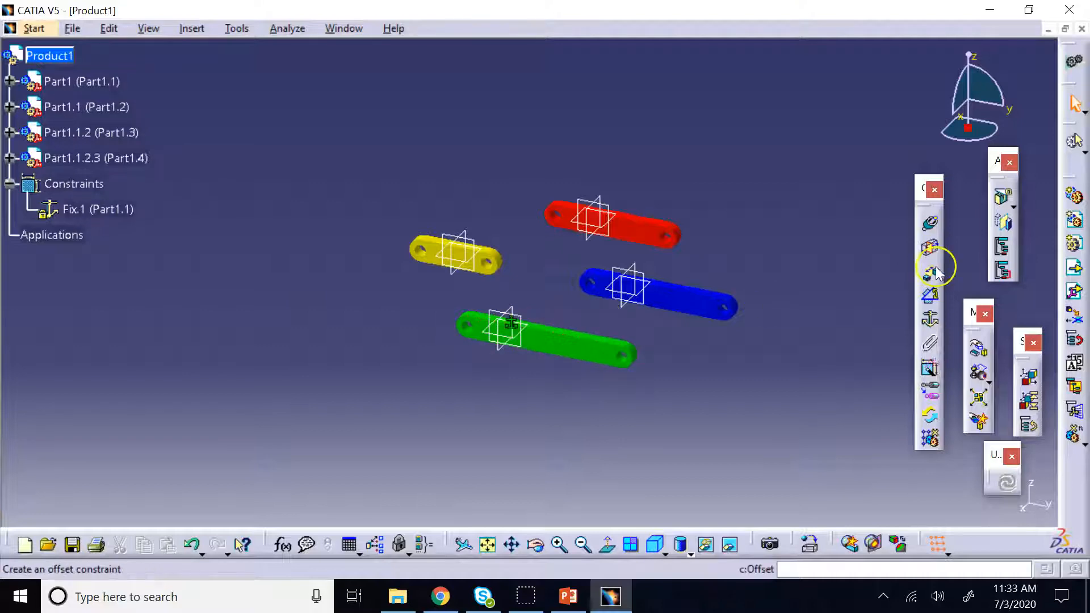
Place the Move toolbar clear of the others and shift the green ground link along the Y and X axes with the Manipulation tool.
{"action": "left_click_drag", "start_coordinate": [974, 313], "coordinate": [851, 155]}
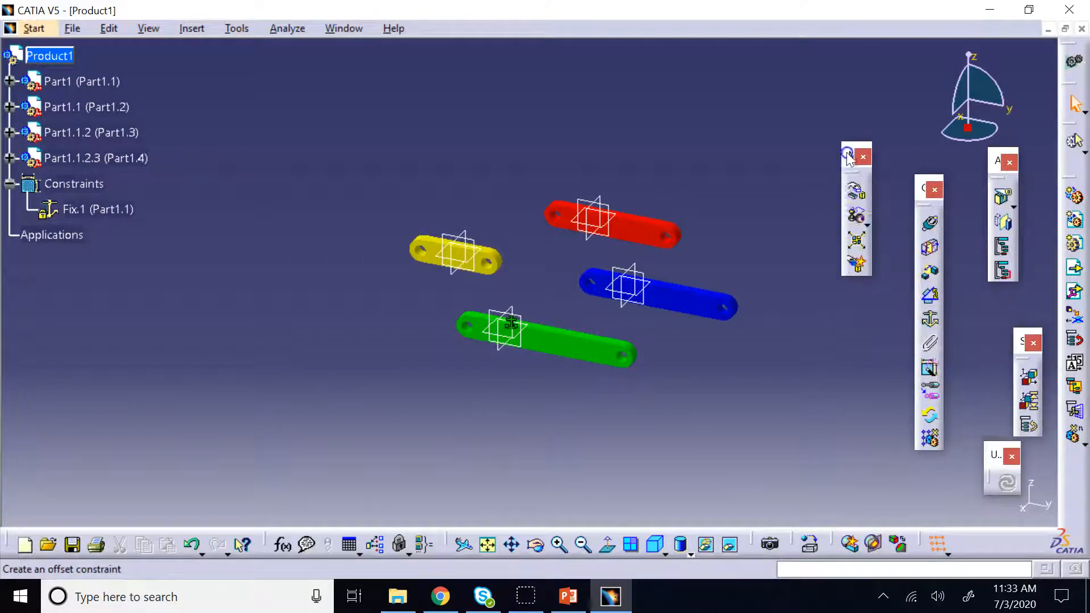
{"action": "left_click", "coordinate": [858, 193]}
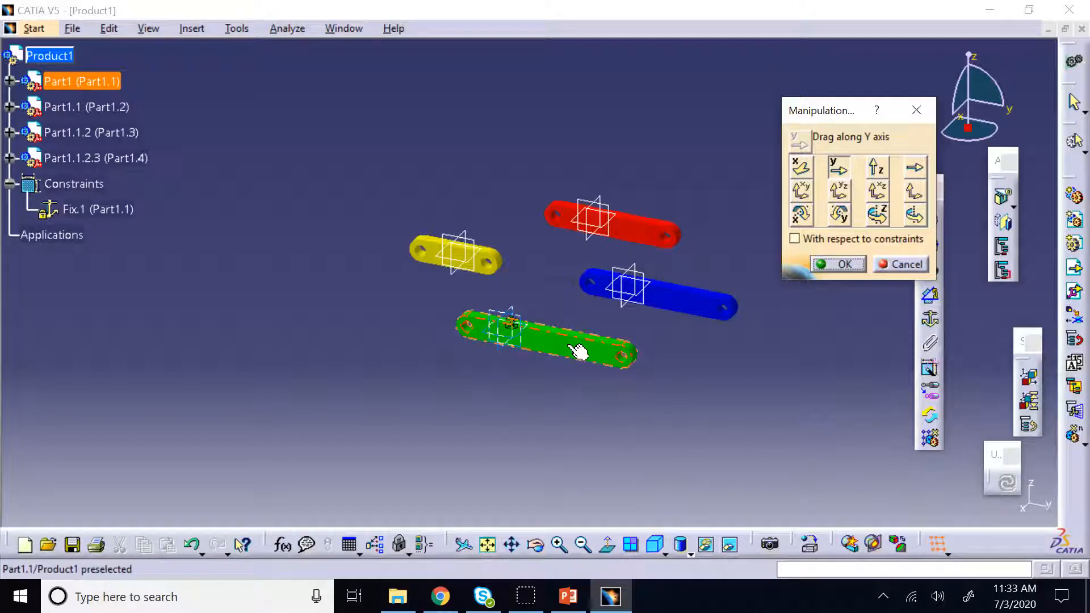
{"action": "left_click_drag", "start_coordinate": [578, 352], "coordinate": [585, 307]}
{"action": "left_click", "coordinate": [801, 167]}
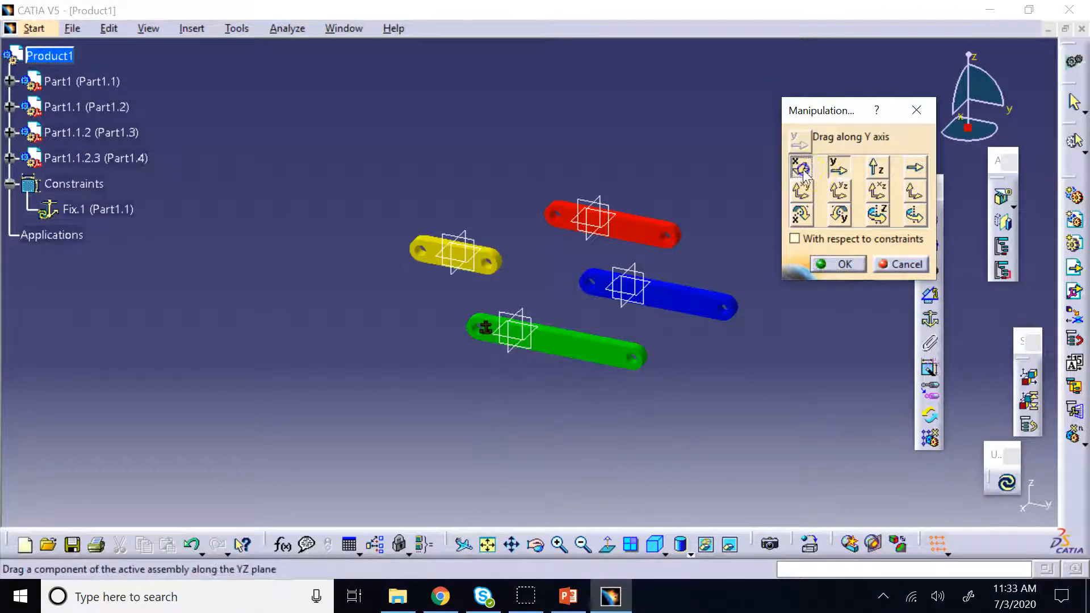
{"action": "mouse_move", "coordinate": [583, 346]}
{"action": "left_mouse_down"}
{"action": "mouse_move", "coordinate": [528, 404]}
{"action": "mouse_move", "coordinate": [572, 358]}
{"action": "left_mouse_up"}
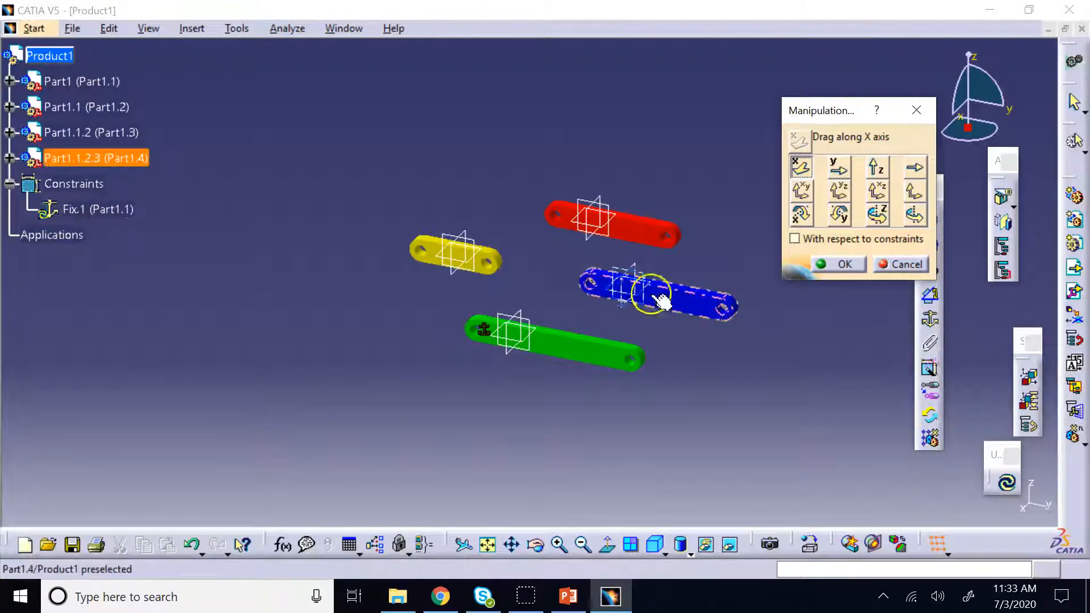
Rotate the green ground link around the Z axis with the Manipulation tool, and update the assembly to reapply its Fix constraint.
{"action": "left_click", "coordinate": [877, 217]}
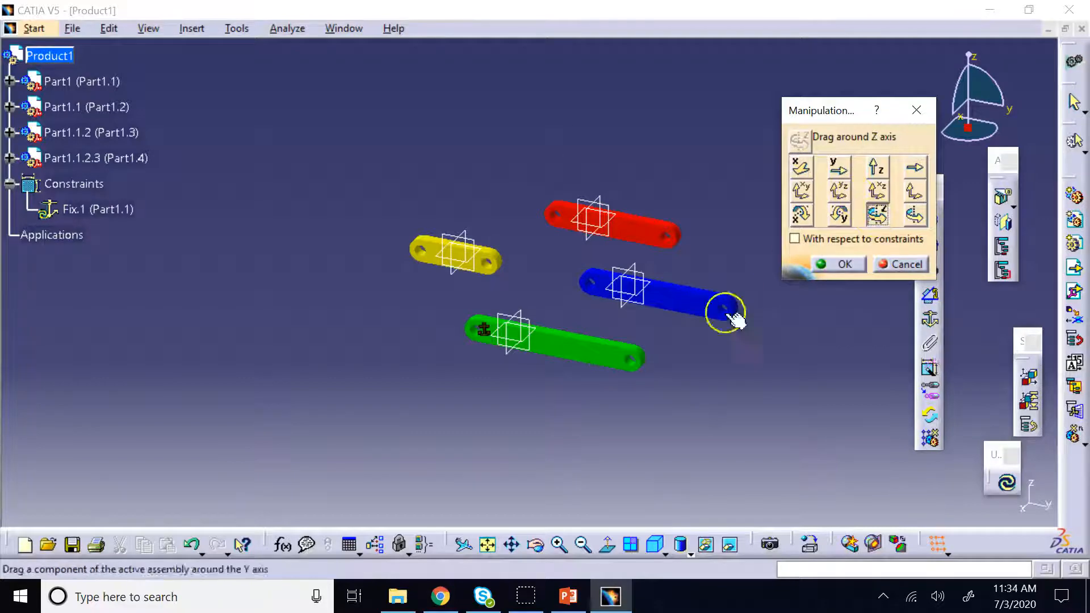
{"action": "left_click_drag", "start_coordinate": [638, 357], "coordinate": [406, 418]}
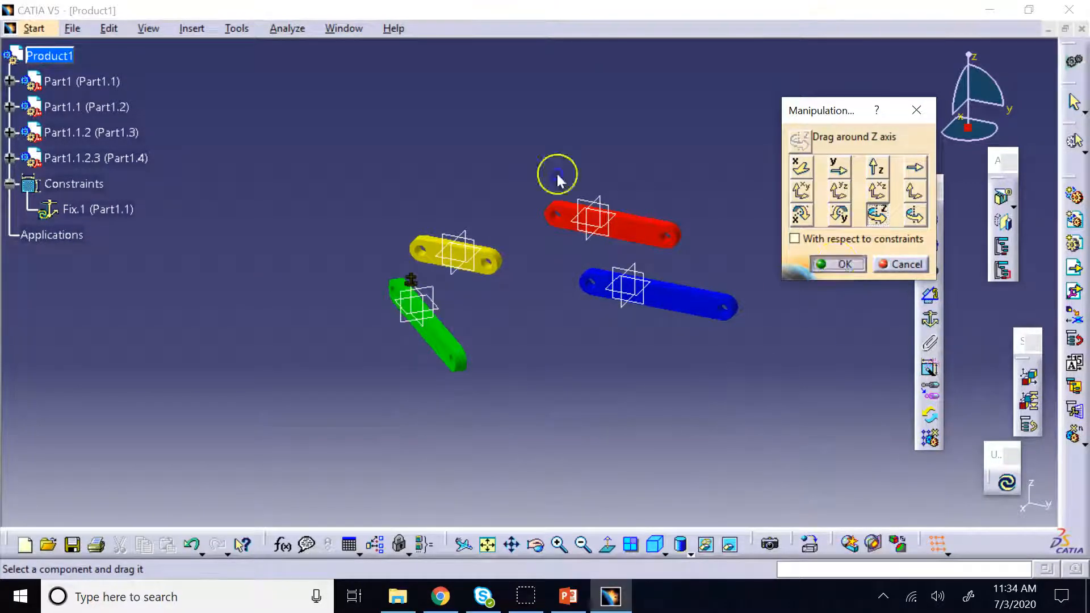
{"action": "left_click", "coordinate": [840, 264]}
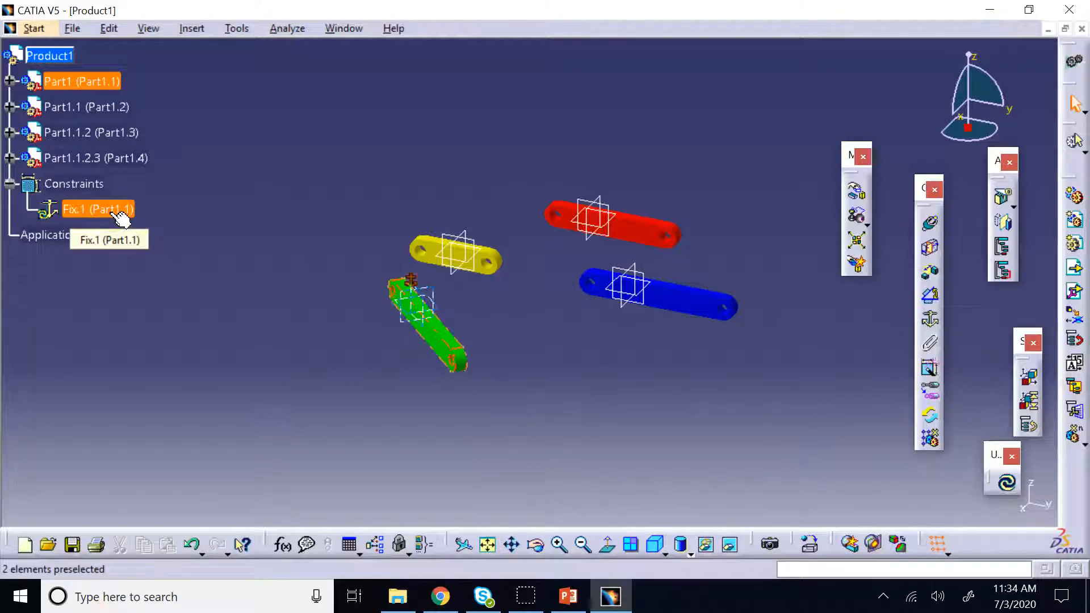
{"action": "left_click", "coordinate": [1007, 482]}
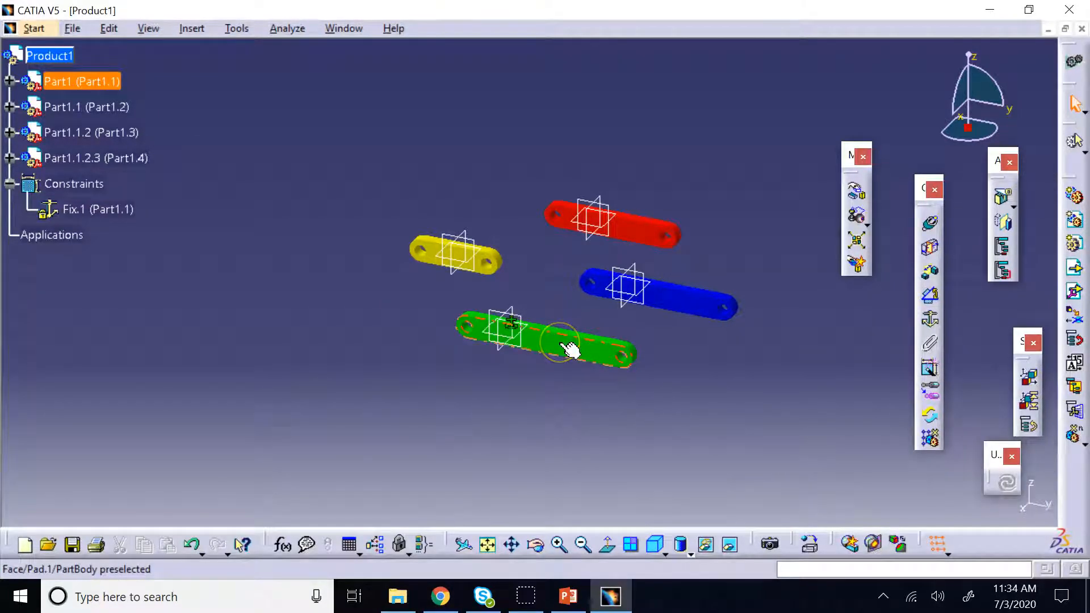
Enable manipulation with respect to constraints, selecting the drag along X and drag around Y modes, and accept the manipulation settings.
{"action": "left_click", "coordinate": [857, 192]}
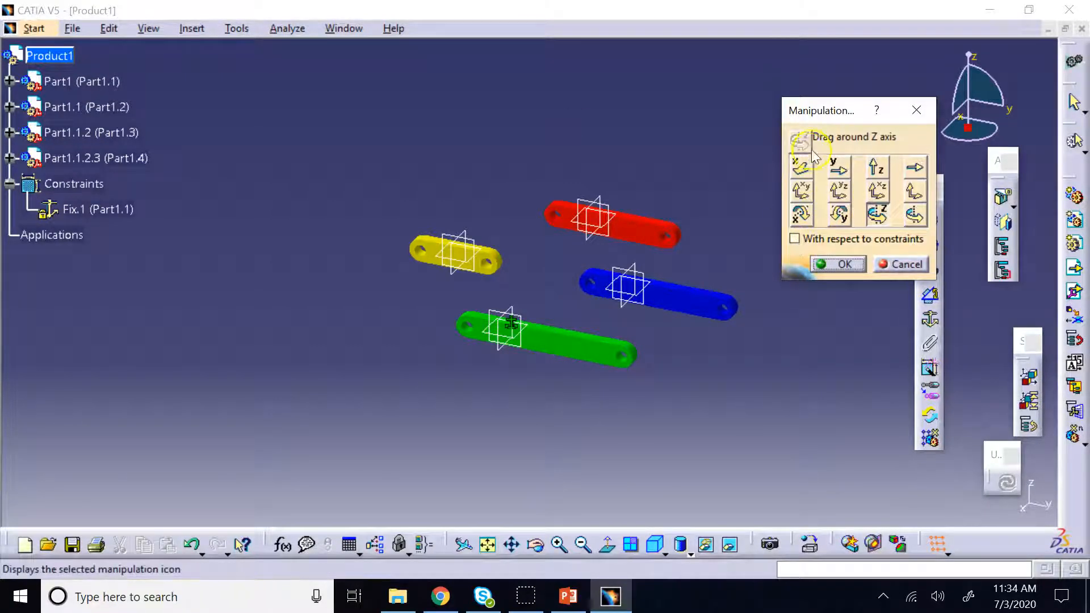
{"action": "left_click", "coordinate": [857, 142]}
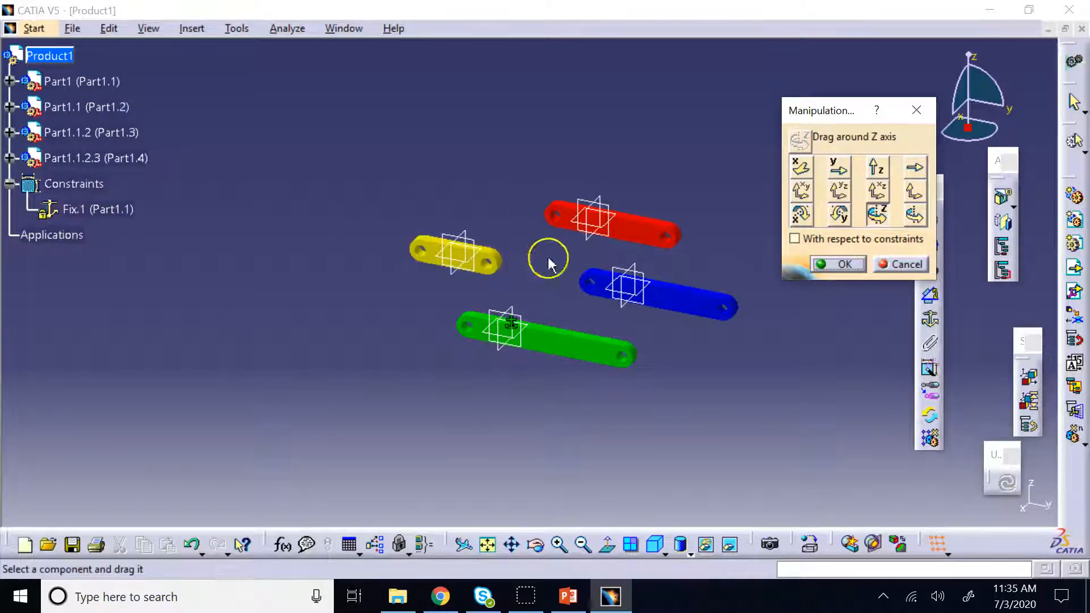
{"action": "left_click", "coordinate": [795, 239]}
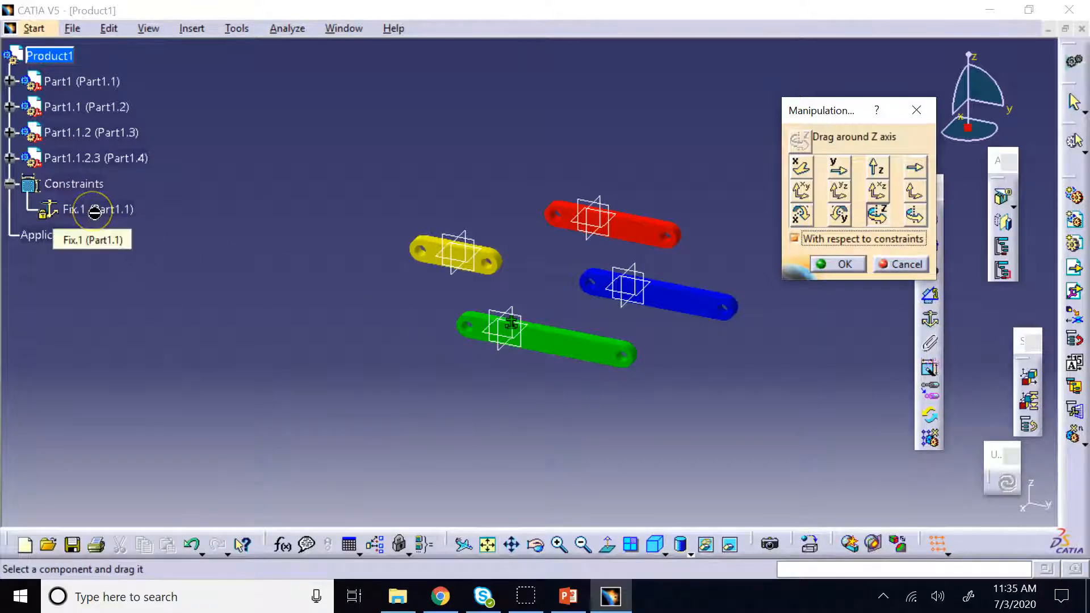
{"action": "left_click", "coordinate": [801, 168]}
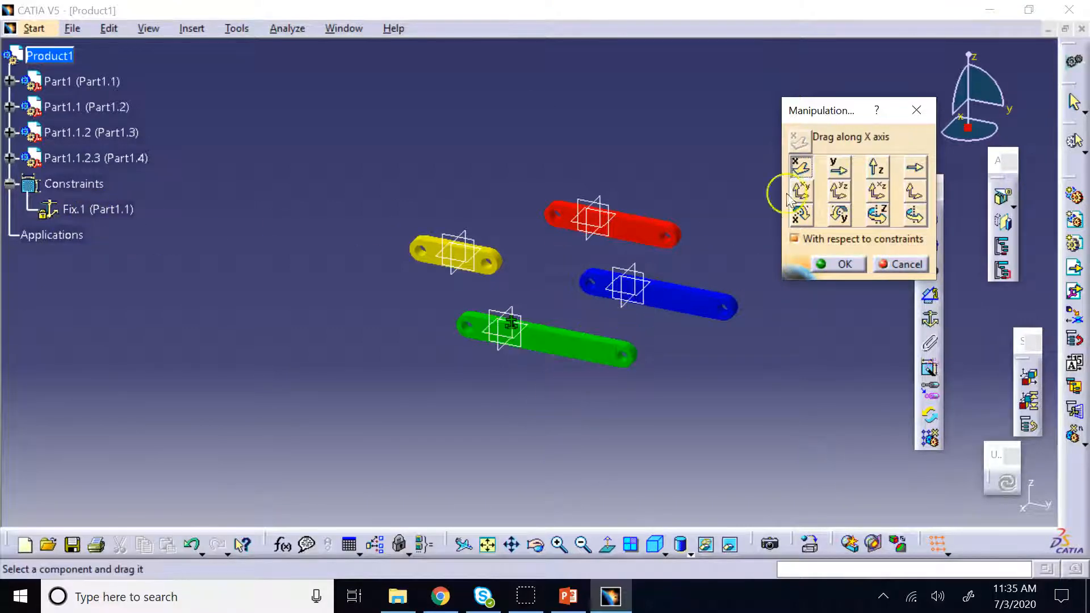
{"action": "left_click", "coordinate": [840, 214]}
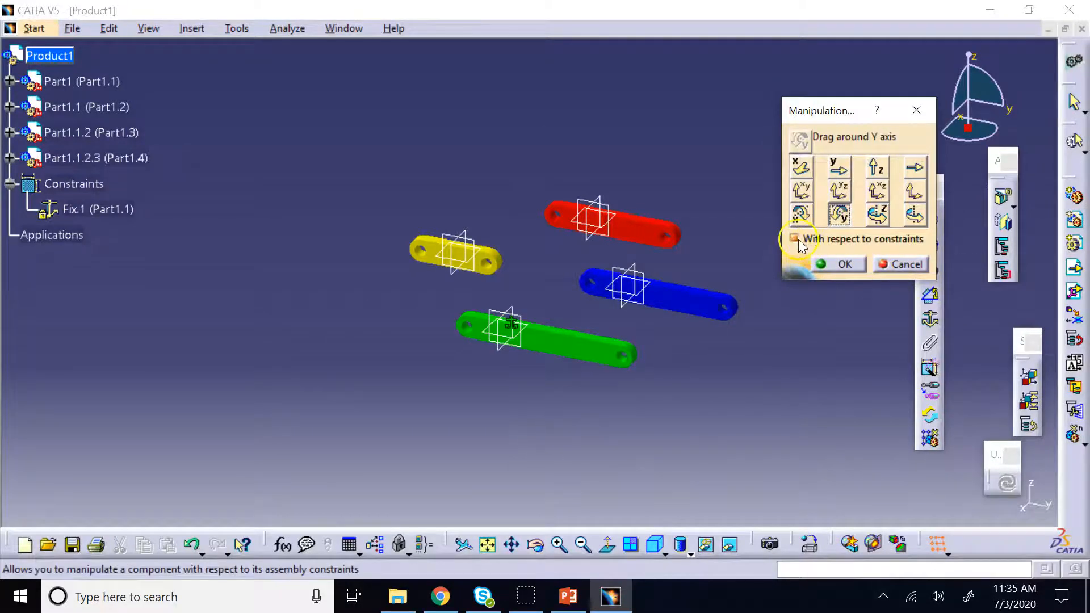
{"action": "left_click", "coordinate": [845, 265]}
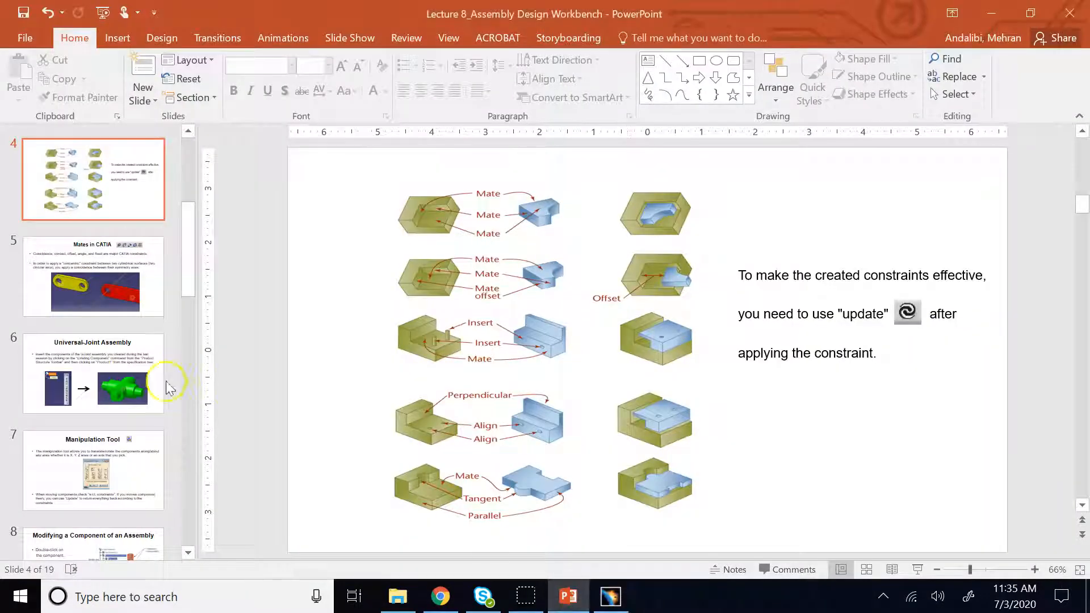
Review slide 9 on replacing an assembly component in the PowerPoint lecture and return to CATIA.
{"action": "scroll", "coordinate": [139, 396], "scroll_direction": "down", "scroll_amount": 5}
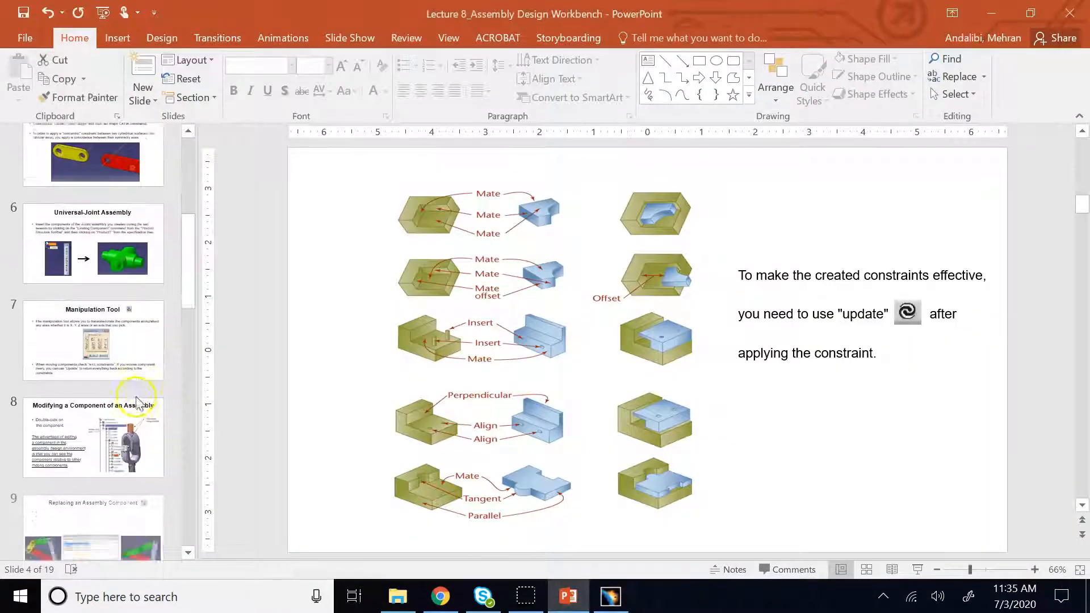
{"action": "left_click", "coordinate": [98, 369]}
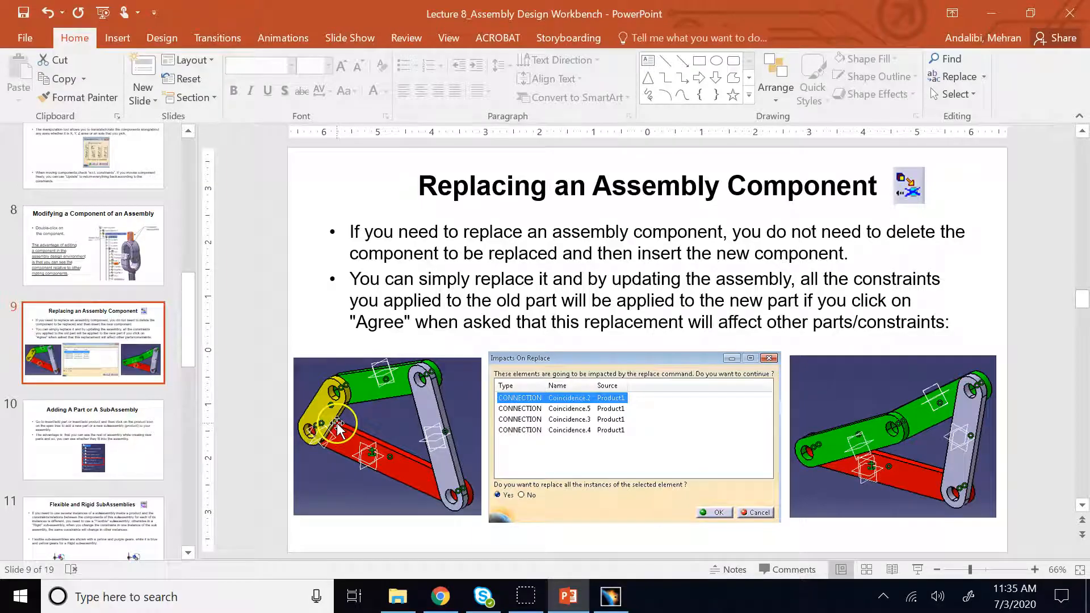
{"action": "left_click", "coordinate": [611, 596]}
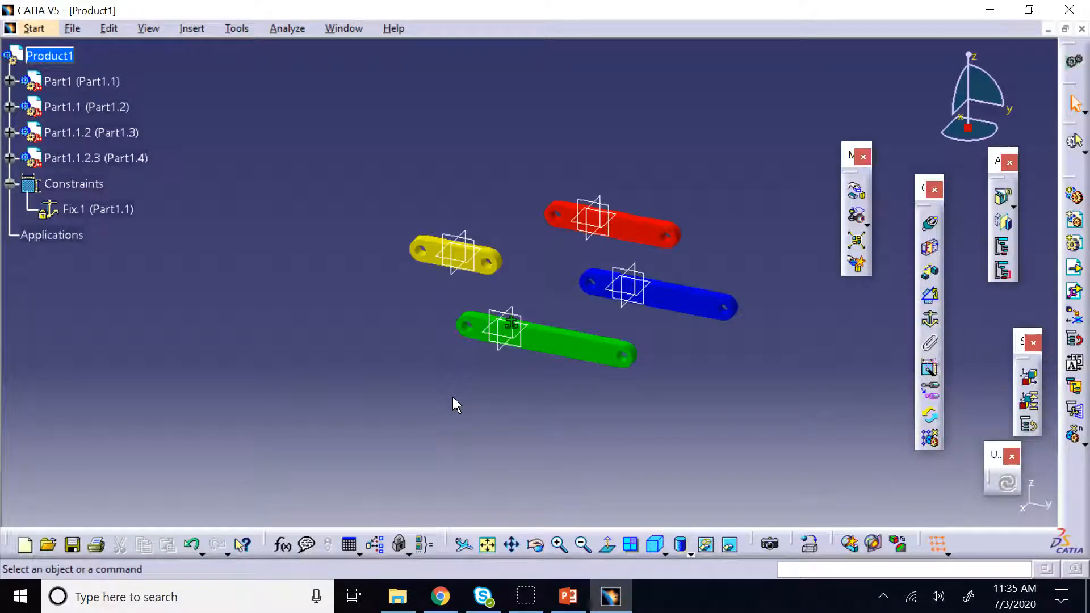
Create a coincidence constraint between the green link's front face and the yellow link's back face with Opposite orientation.
{"action": "left_click", "coordinate": [930, 226]}
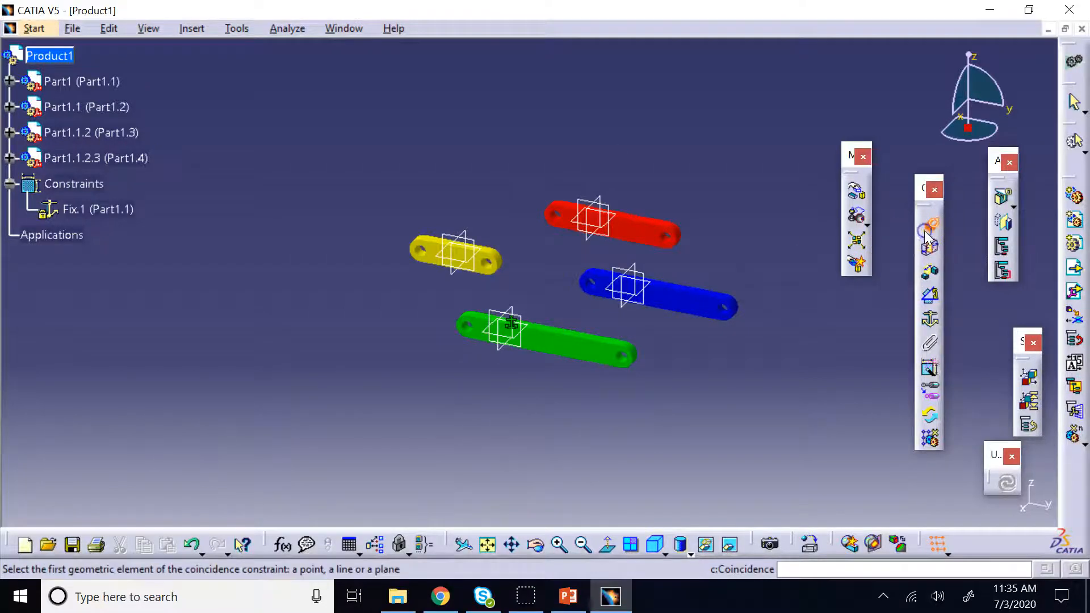
{"action": "left_click", "coordinate": [563, 348]}
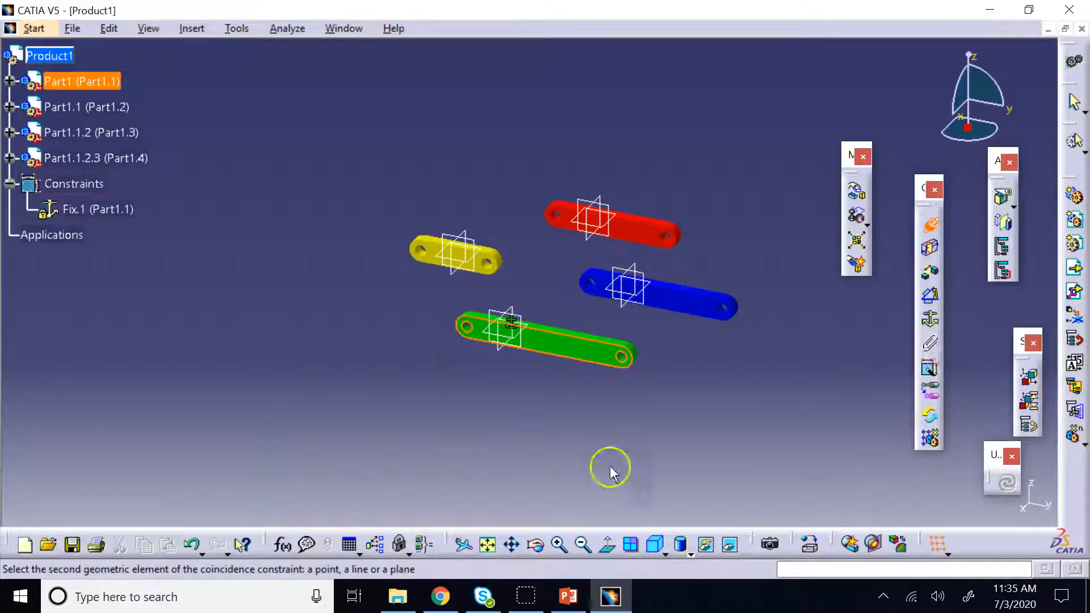
{"action": "left_click", "coordinate": [535, 545]}
{"action": "left_click_drag", "start_coordinate": [533, 227], "coordinate": [326, 438]}
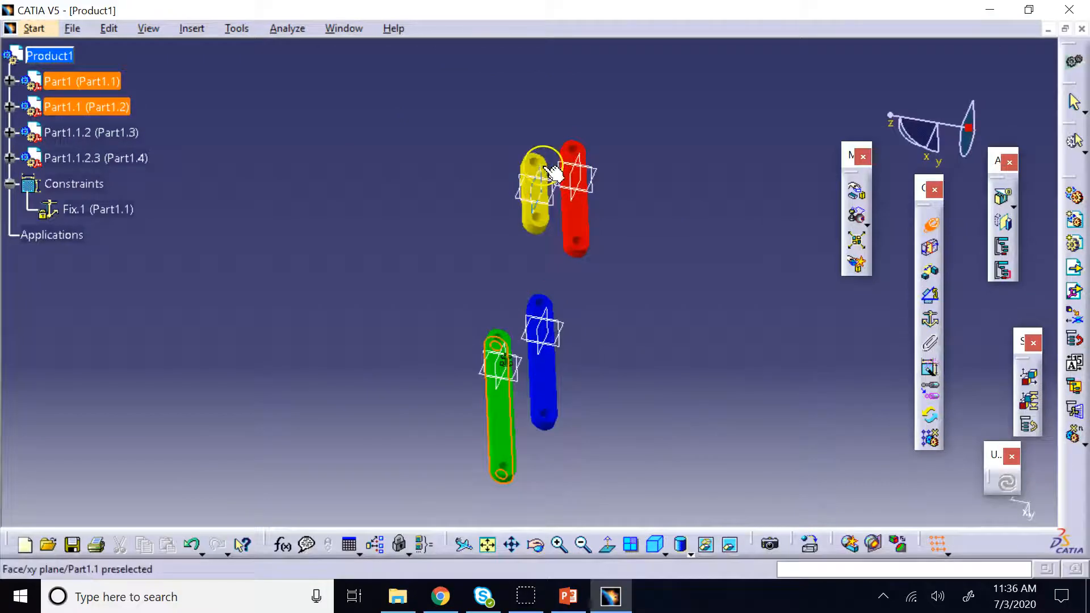
{"action": "left_click", "coordinate": [545, 206]}
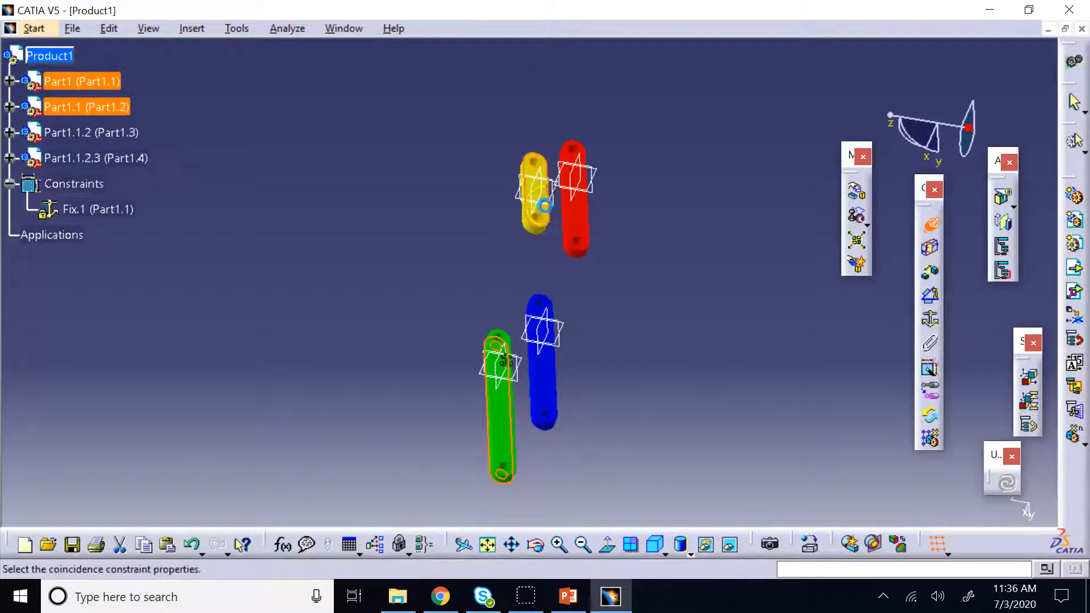
{"action": "left_click", "coordinate": [657, 546]}
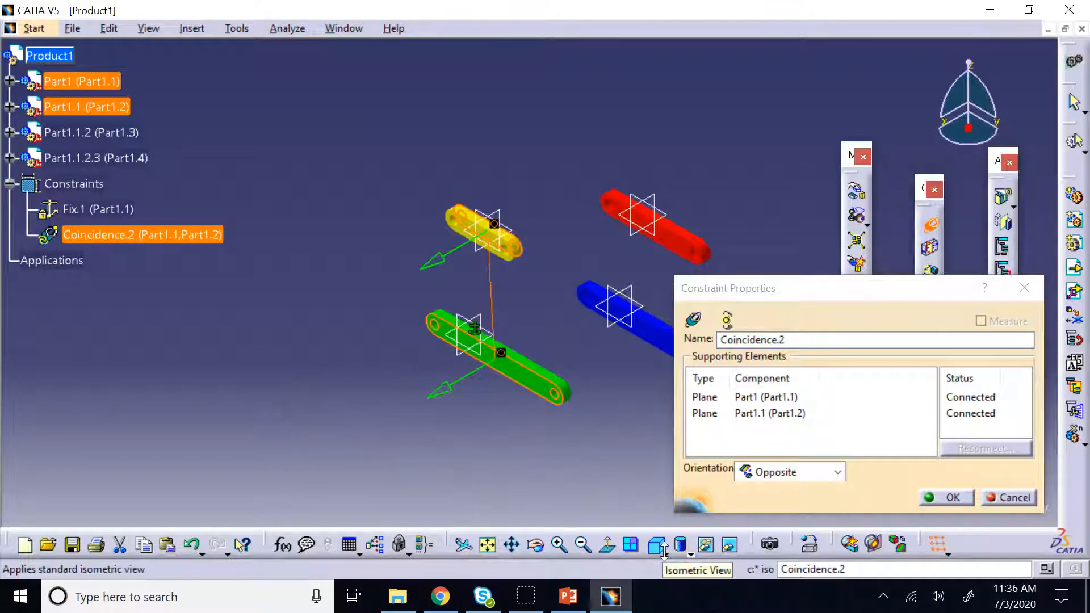
{"action": "left_click", "coordinate": [837, 472]}
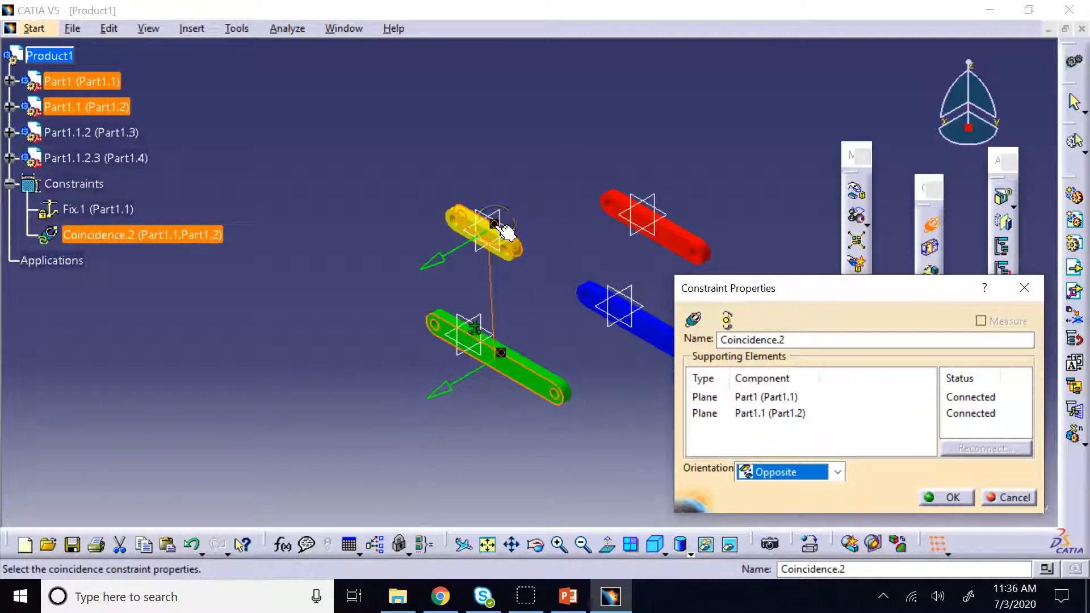
{"action": "left_click", "coordinate": [946, 498]}
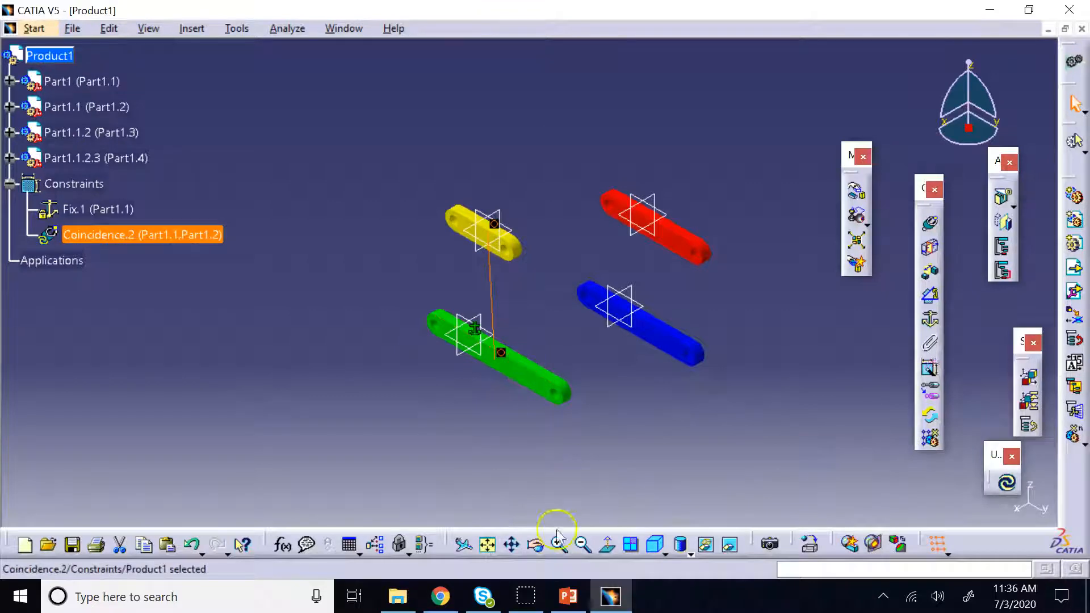
Update the assembly to apply the coincidence between the green and yellow links.
{"action": "left_click", "coordinate": [535, 545]}
{"action": "mouse_move", "coordinate": [606, 457]}
{"action": "left_mouse_down"}
{"action": "mouse_move", "coordinate": [530, 380]}
{"action": "mouse_move", "coordinate": [452, 359]}
{"action": "mouse_move", "coordinate": [470, 343]}
{"action": "mouse_move", "coordinate": [516, 355]}
{"action": "mouse_move", "coordinate": [600, 452]}
{"action": "mouse_move", "coordinate": [701, 448]}
{"action": "mouse_move", "coordinate": [681, 431]}
{"action": "mouse_move", "coordinate": [640, 458]}
{"action": "mouse_move", "coordinate": [614, 449]}
{"action": "left_mouse_up"}
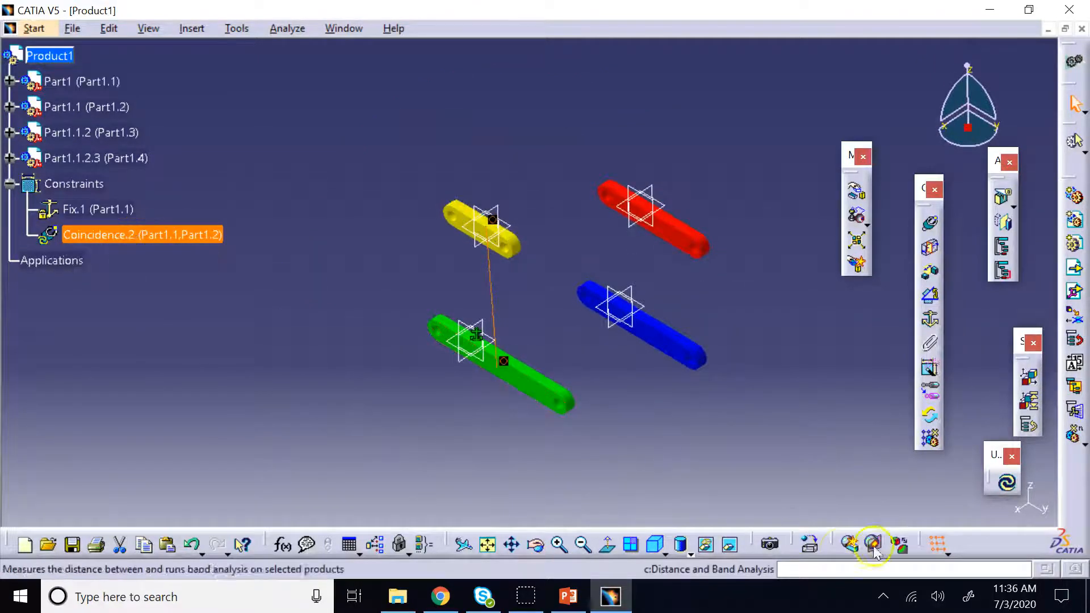
{"action": "left_click", "coordinate": [1008, 486]}
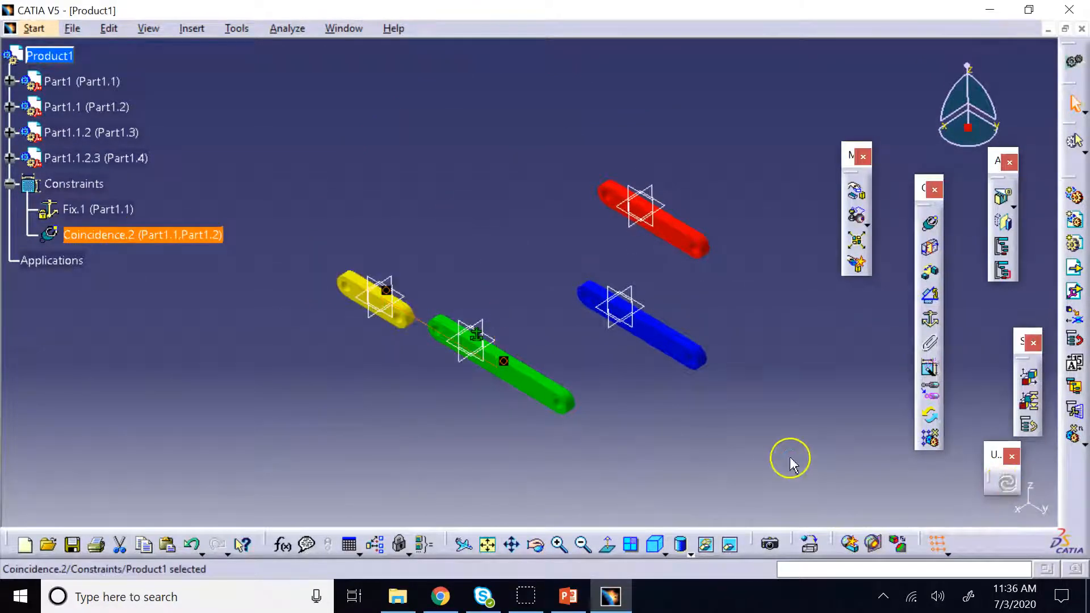
Move the yellow link along the Y axis toward the green link with the Manipulation tool, respecting the constraints.
{"action": "left_click", "coordinate": [535, 545]}
{"action": "left_click_drag", "start_coordinate": [457, 323], "coordinate": [639, 439]}
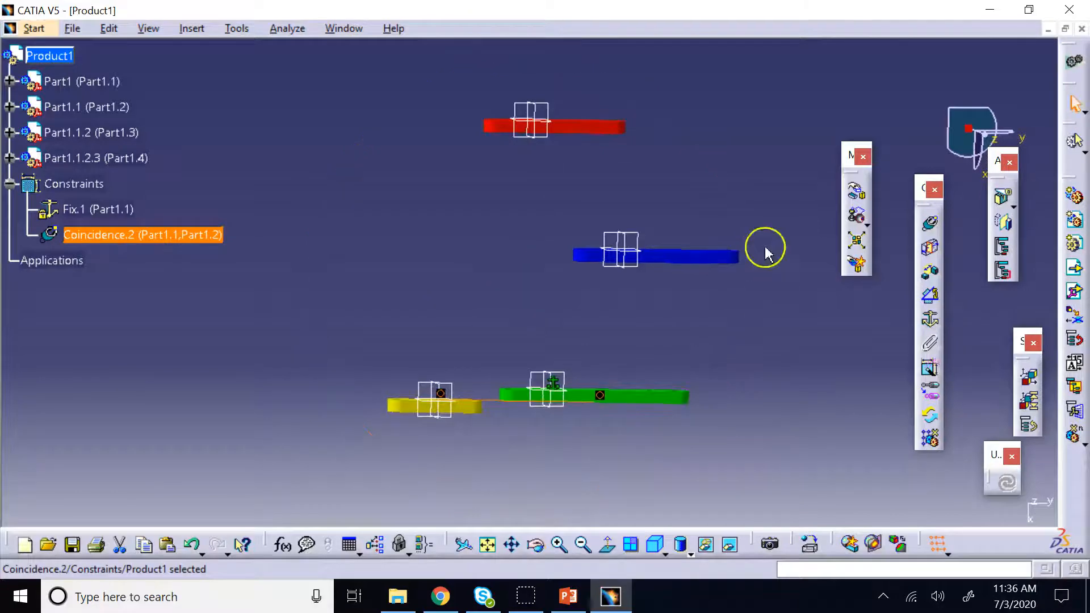
{"action": "left_click", "coordinate": [856, 192]}
{"action": "left_click", "coordinate": [838, 166]}
{"action": "left_click_drag", "start_coordinate": [487, 417], "coordinate": [519, 419]}
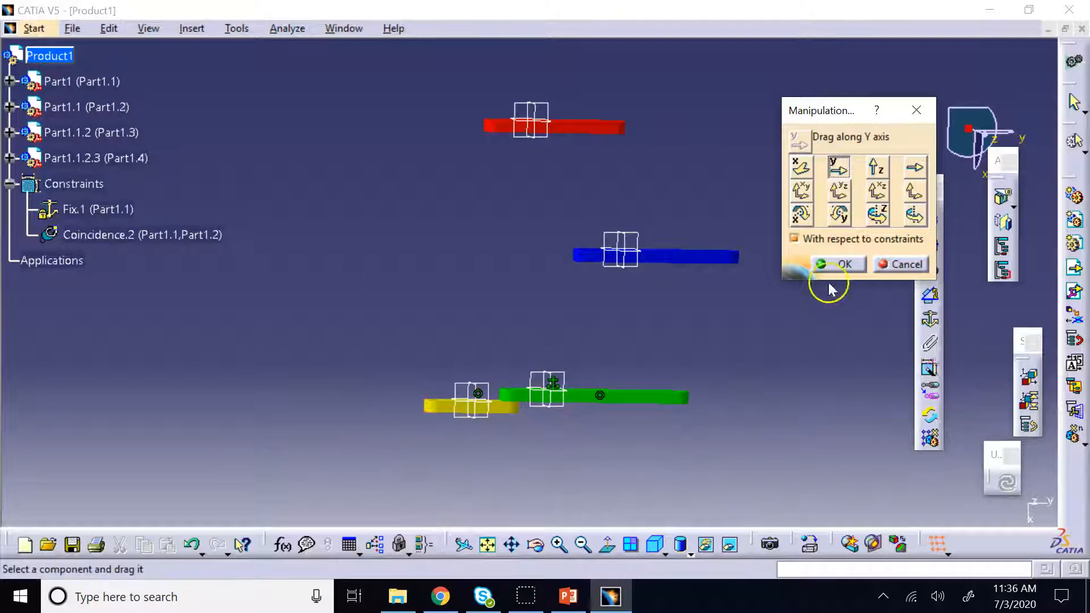
{"action": "left_click", "coordinate": [658, 547]}
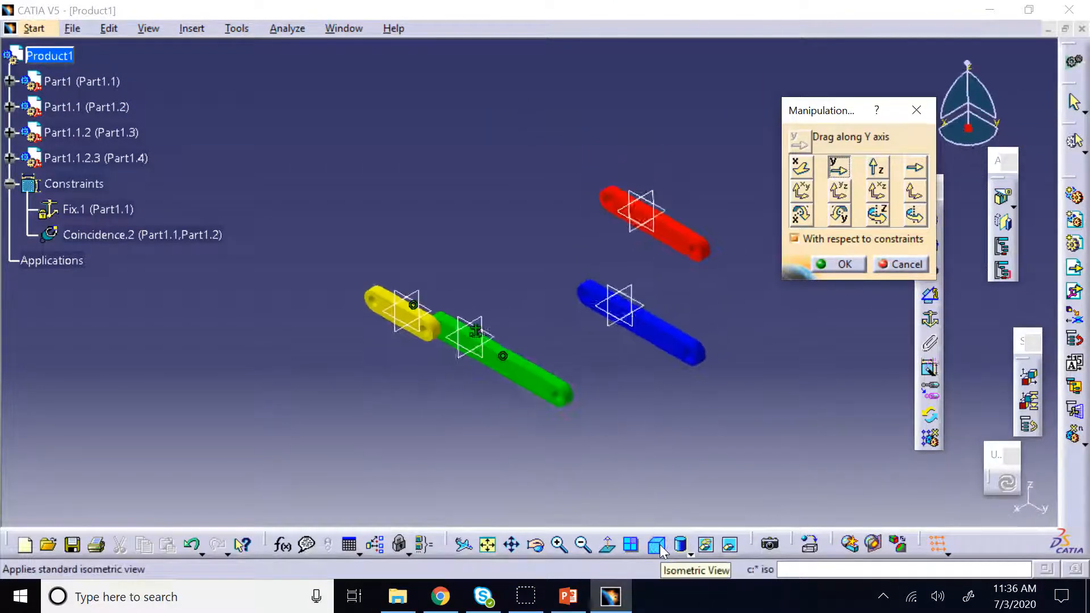
{"action": "left_click", "coordinate": [849, 265]}
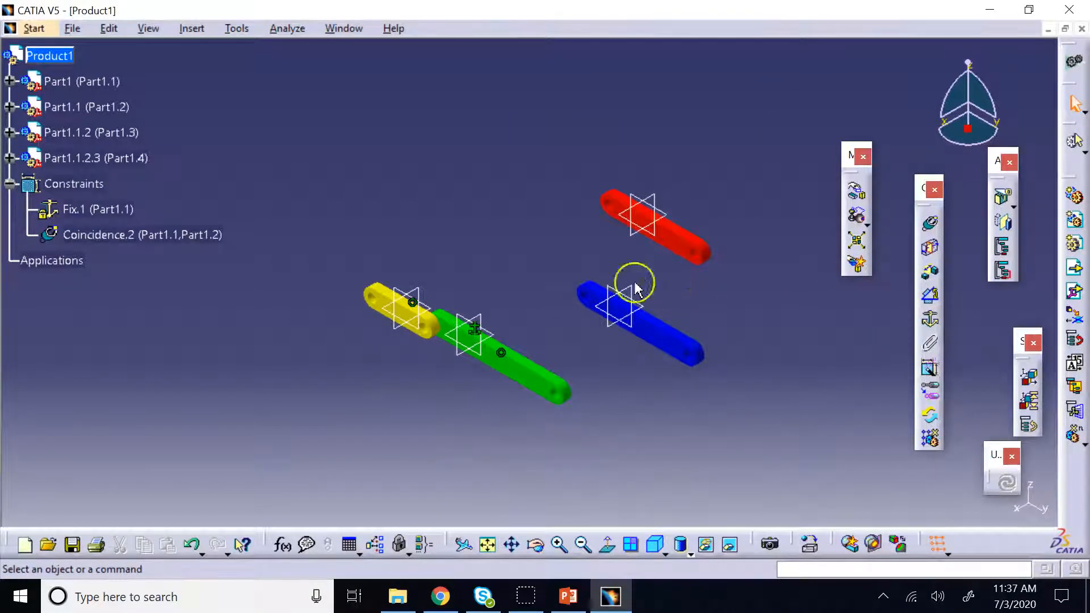
Change the orientation of the coincidence between the green and yellow links to Same and update the assembly.
{"action": "double_click", "coordinate": [202, 237]}
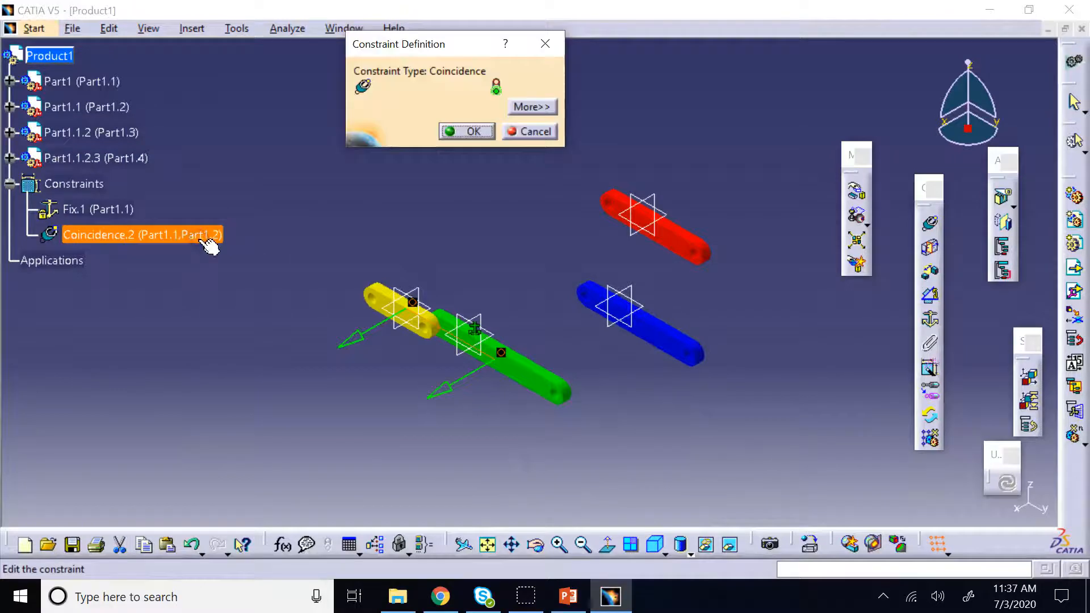
{"action": "left_click", "coordinate": [531, 107]}
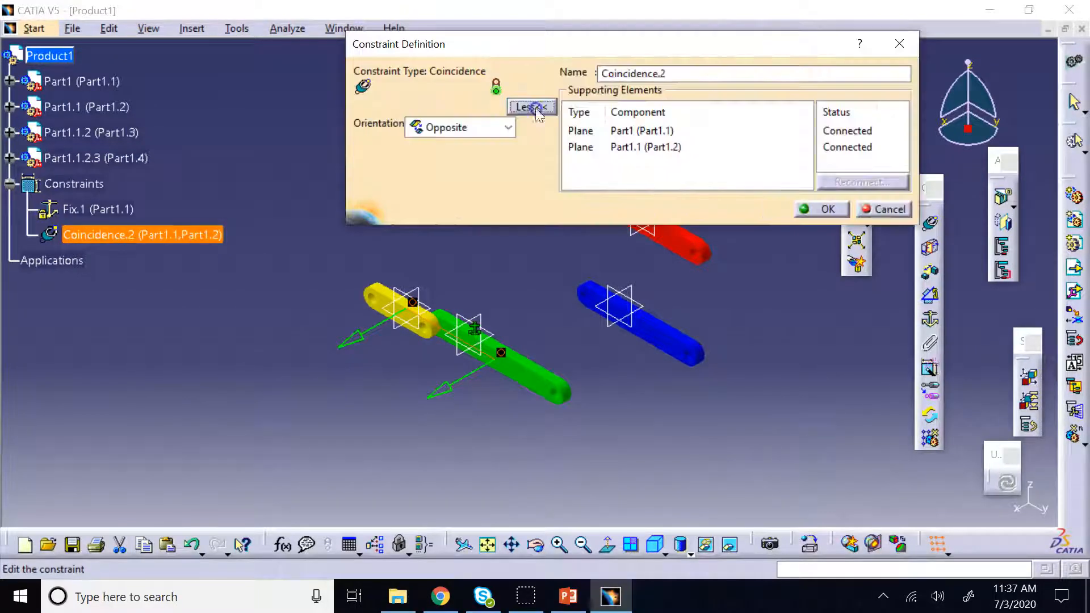
{"action": "left_click", "coordinate": [503, 136]}
{"action": "left_click", "coordinate": [476, 161]}
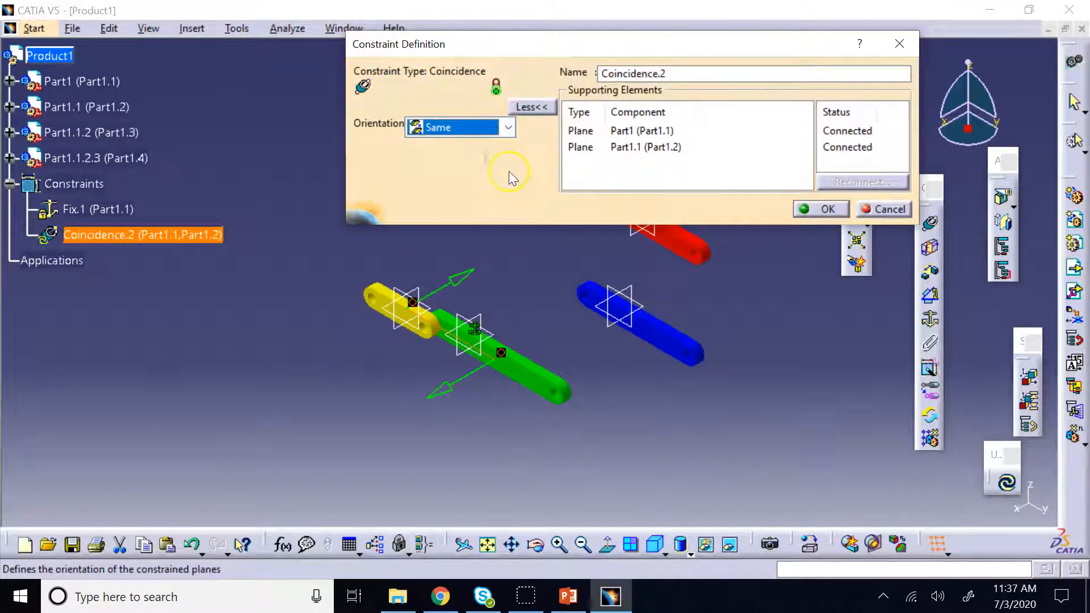
{"action": "left_click", "coordinate": [805, 208]}
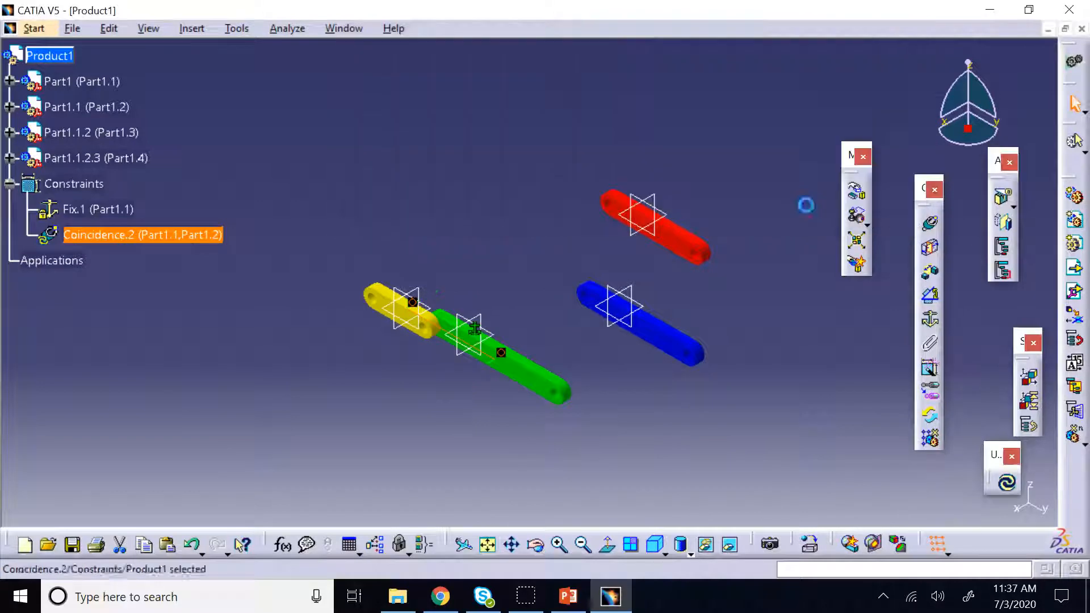
{"action": "left_click", "coordinate": [1008, 484]}
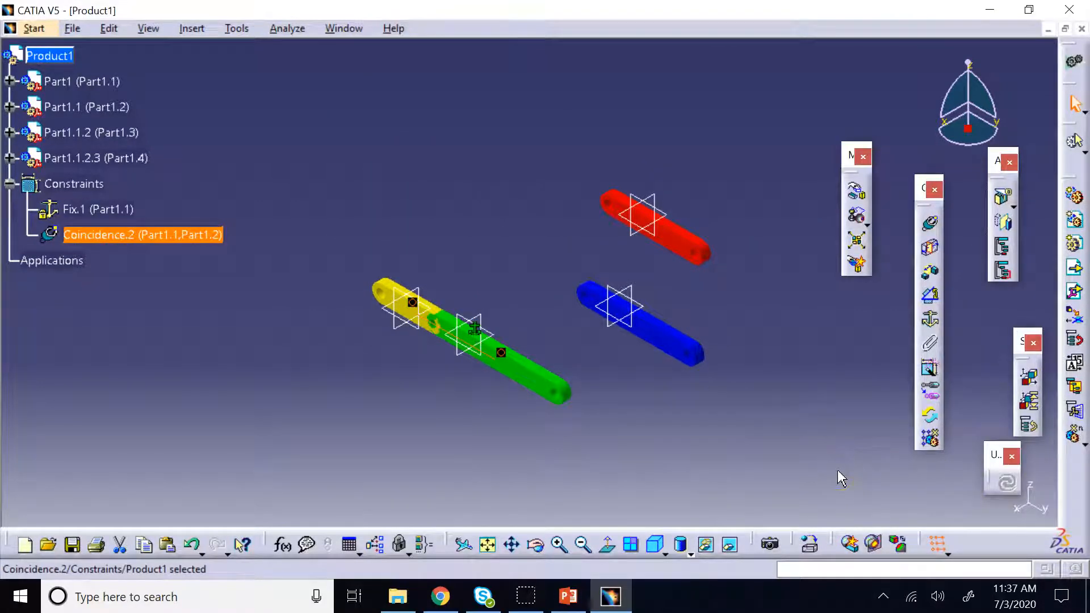
Set the orientation of the green and yellow links' coincidence back to Opposite and update the assembly.
{"action": "left_click", "coordinate": [559, 544]}
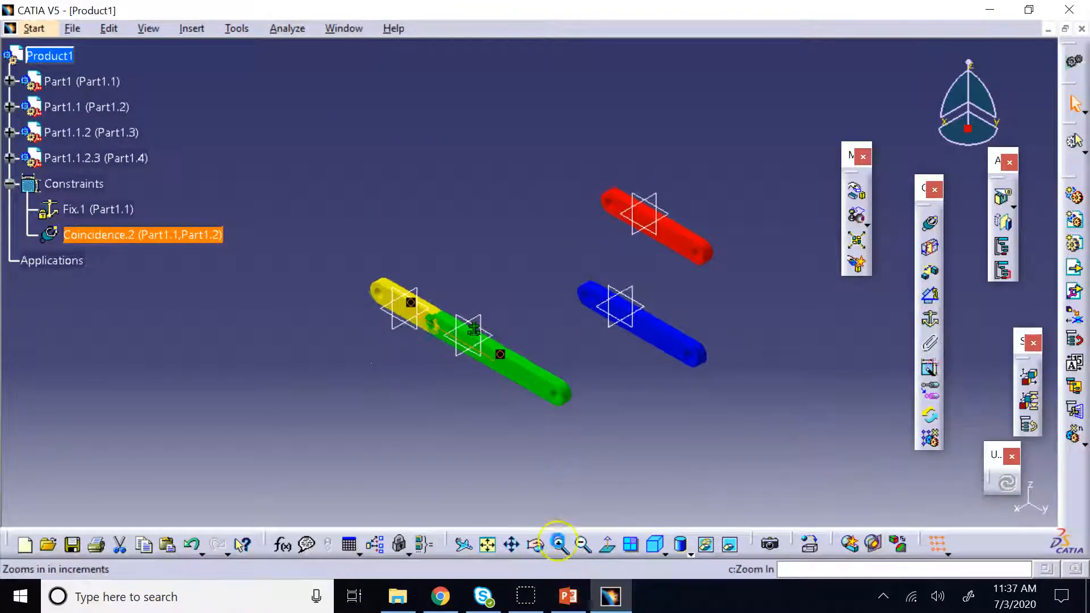
{"action": "left_click", "coordinate": [513, 545]}
{"action": "left_click_drag", "start_coordinate": [492, 462], "coordinate": [606, 349]}
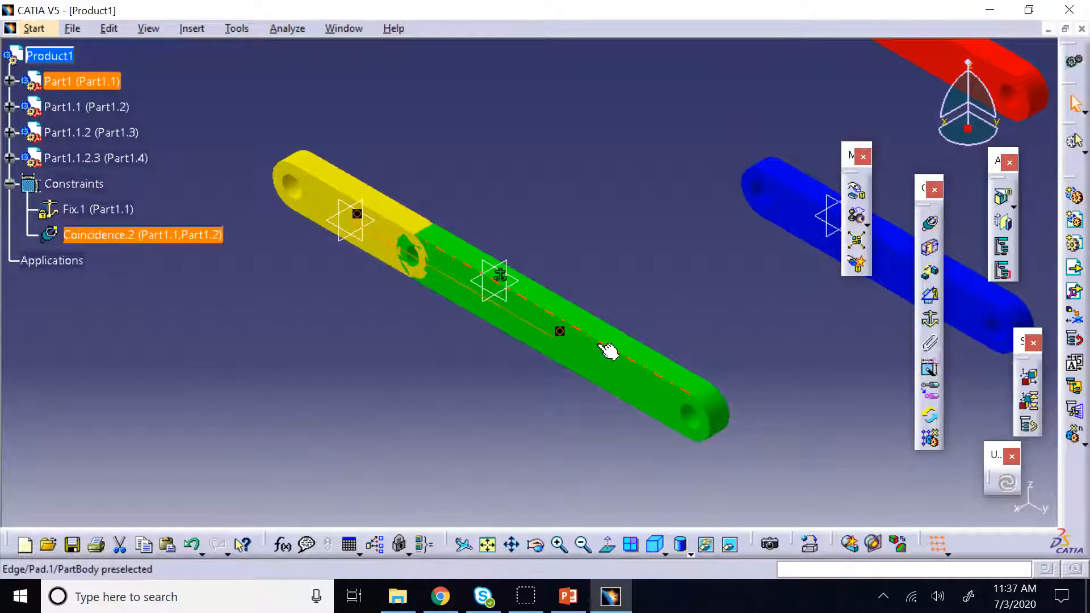
{"action": "double_click", "coordinate": [149, 242]}
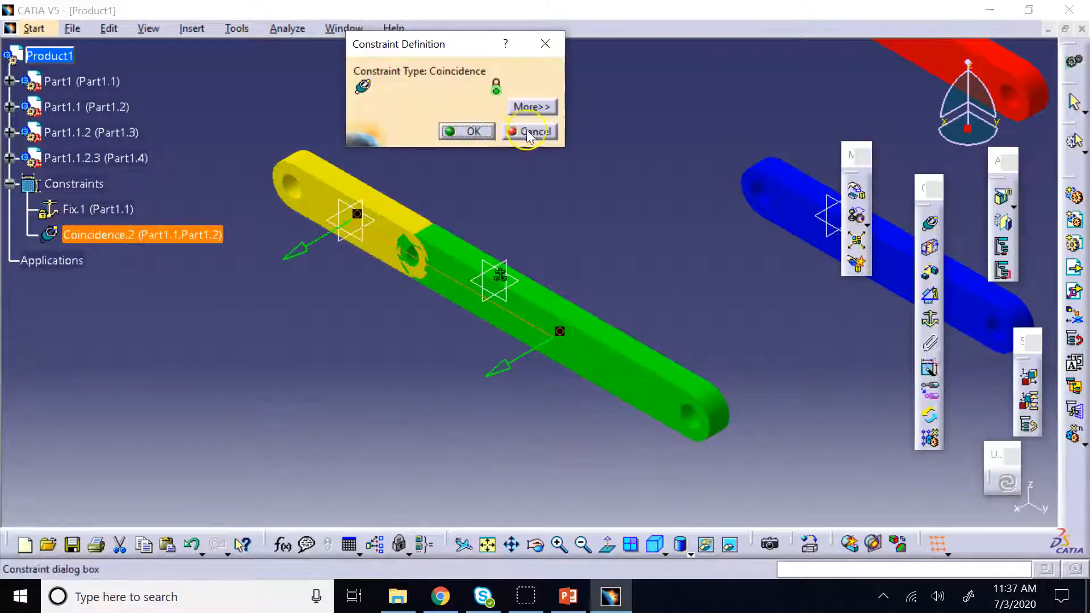
{"action": "left_click", "coordinate": [531, 107]}
{"action": "left_click", "coordinate": [492, 128]}
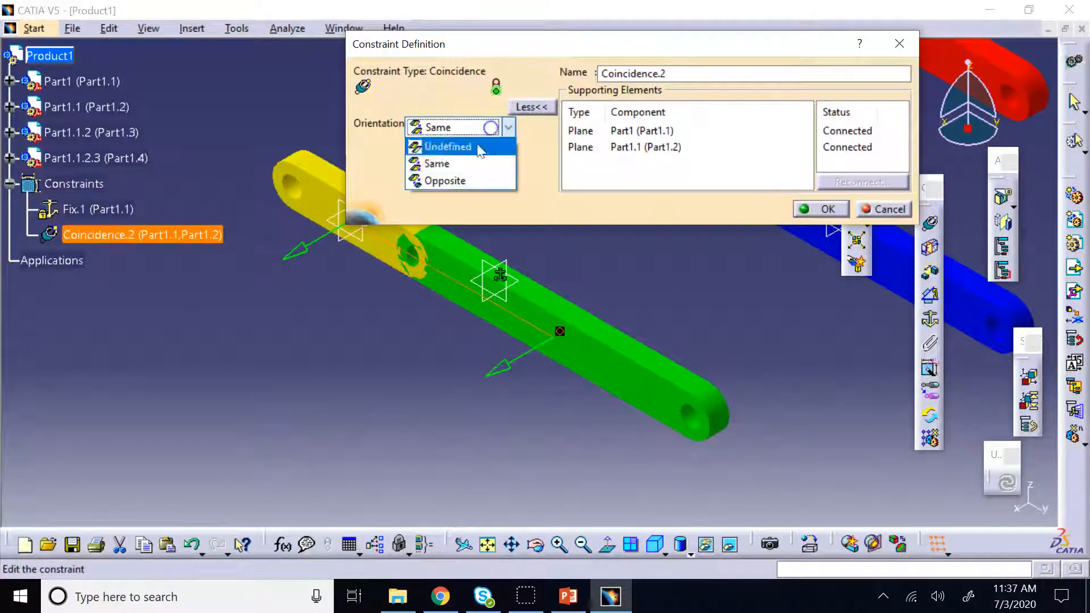
{"action": "left_click", "coordinate": [445, 180]}
{"action": "left_click", "coordinate": [828, 209]}
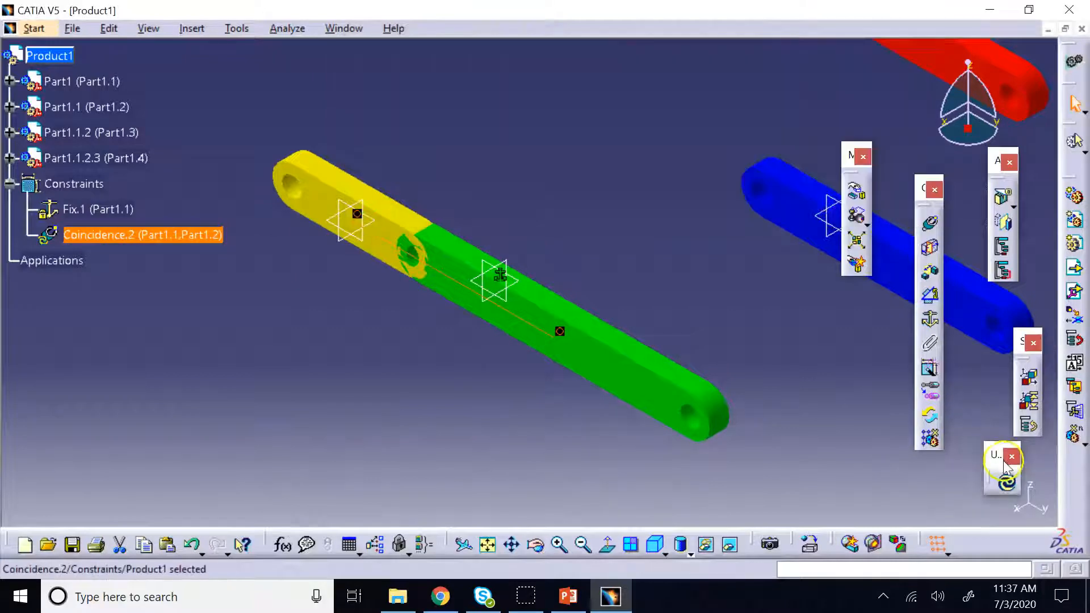
{"action": "left_click", "coordinate": [1007, 483]}
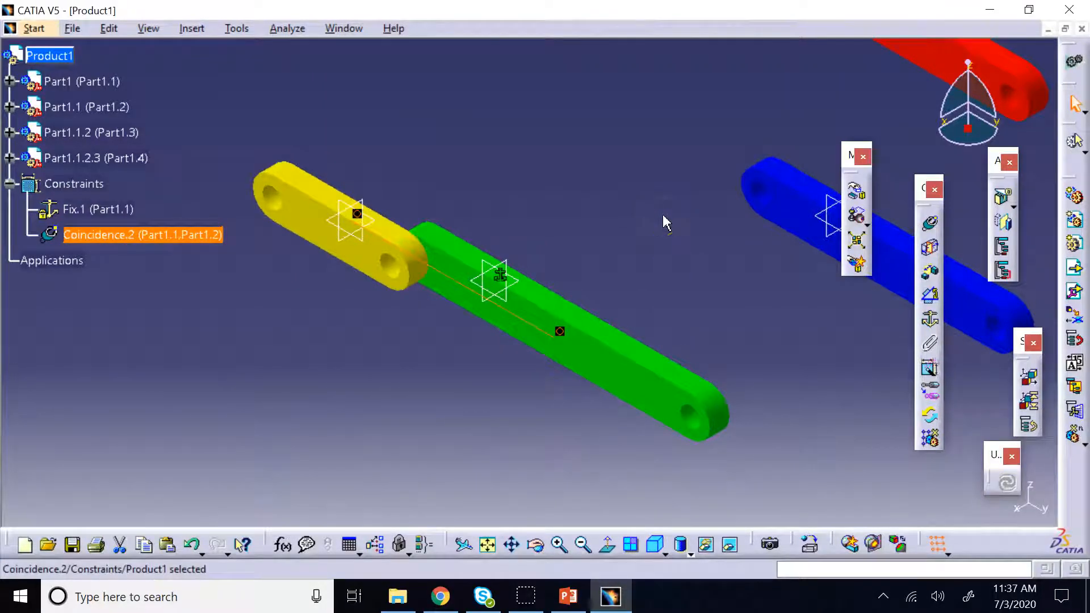
Move the yellow link along the Y axis away from the green link with the Manipulation tool, respecting the constraints.
{"action": "left_click", "coordinate": [856, 191]}
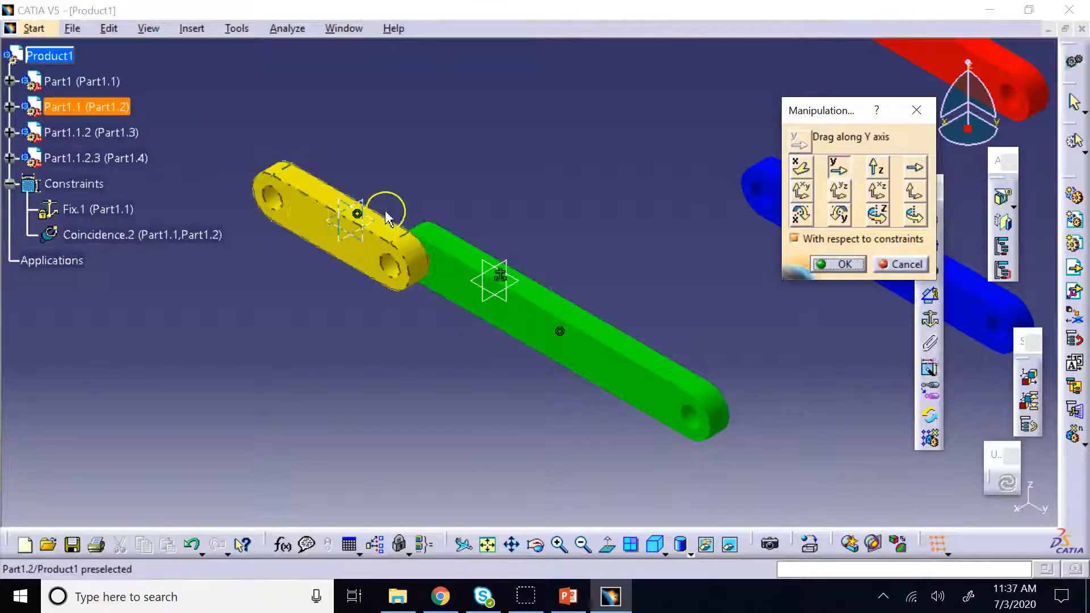
{"action": "left_click_drag", "start_coordinate": [333, 216], "coordinate": [304, 204]}
{"action": "left_click", "coordinate": [859, 258]}
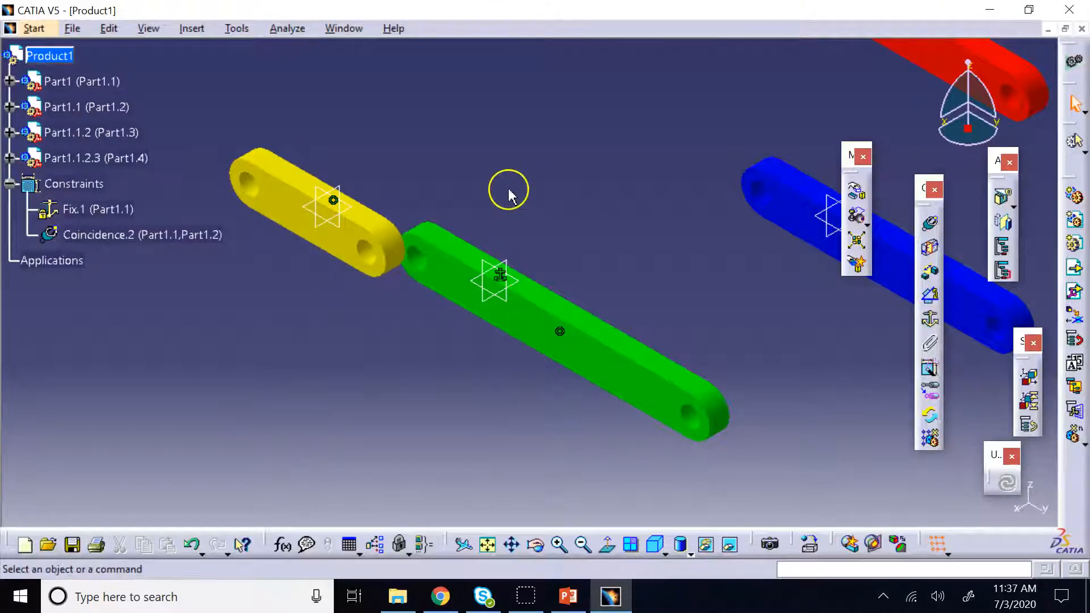
Reposition the floating Move and Constraints toolbars to uncover the blue link.
{"action": "left_click_drag", "start_coordinate": [850, 155], "coordinate": [886, 80]}
{"action": "left_click_drag", "start_coordinate": [923, 188], "coordinate": [684, 92]}
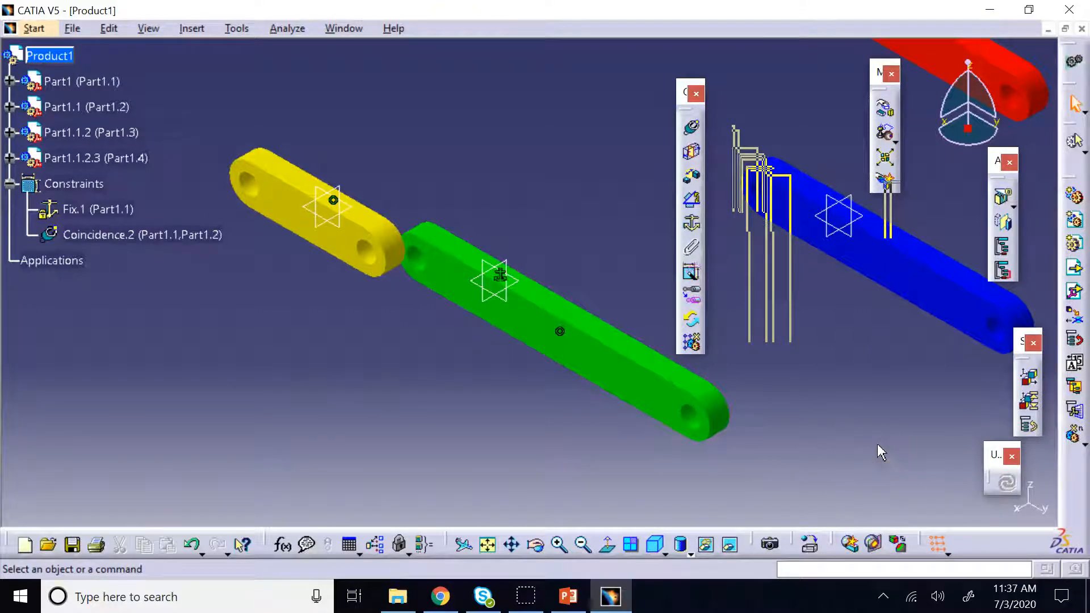
{"action": "left_click", "coordinate": [840, 452]}
{"action": "left_click", "coordinate": [506, 131]}
{"action": "left_click", "coordinate": [366, 254]}
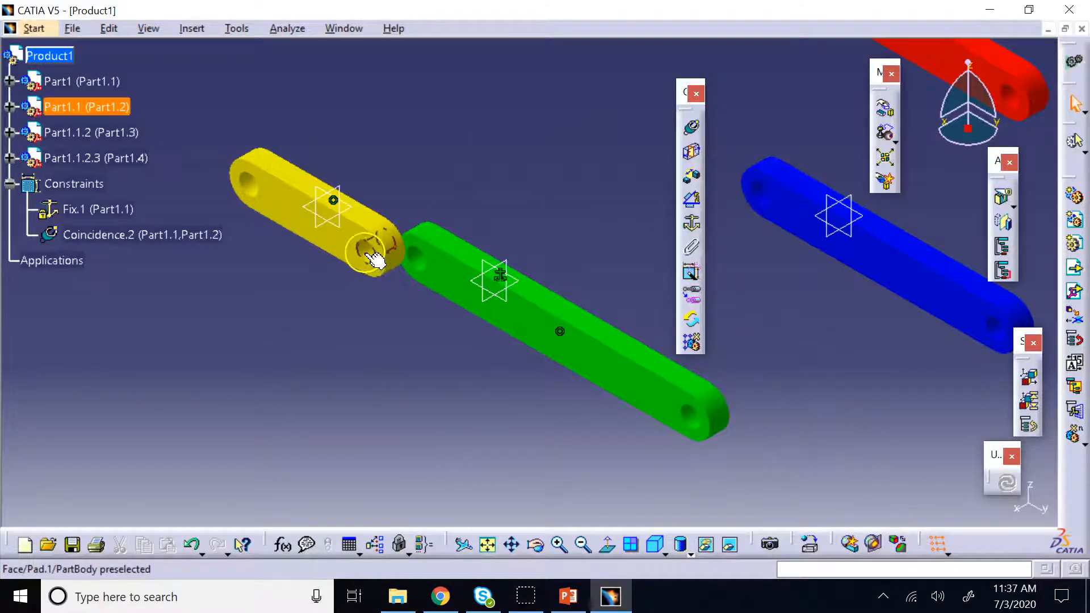
{"action": "left_click", "coordinate": [420, 254]}
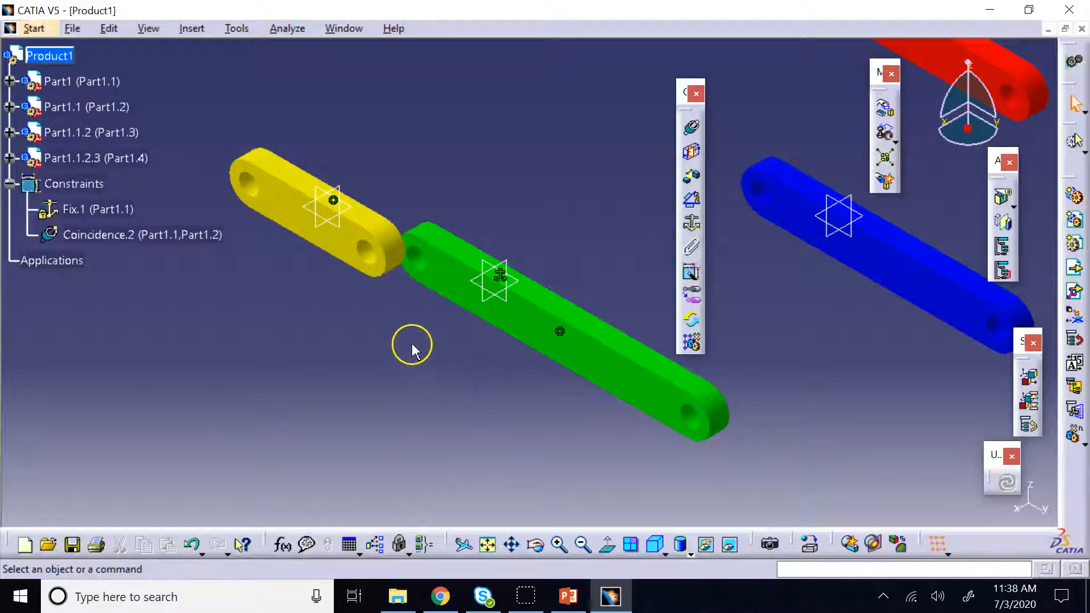
Create a coincidence constraint between the hole axes at the adjoining ends of the green and yellow links and update the assembly.
{"action": "left_click", "coordinate": [693, 130]}
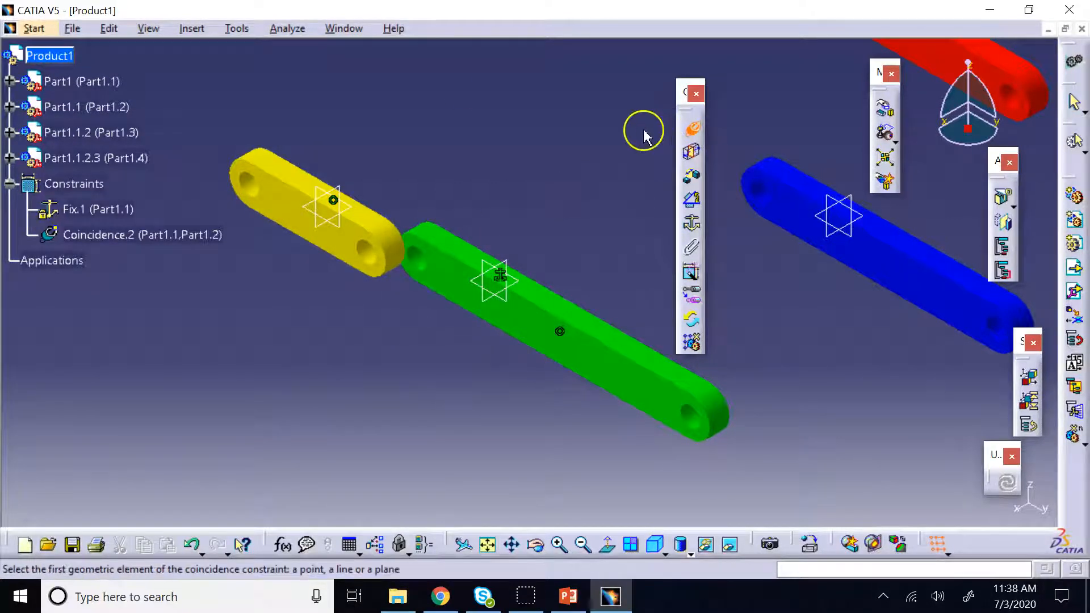
{"action": "left_click", "coordinate": [420, 262]}
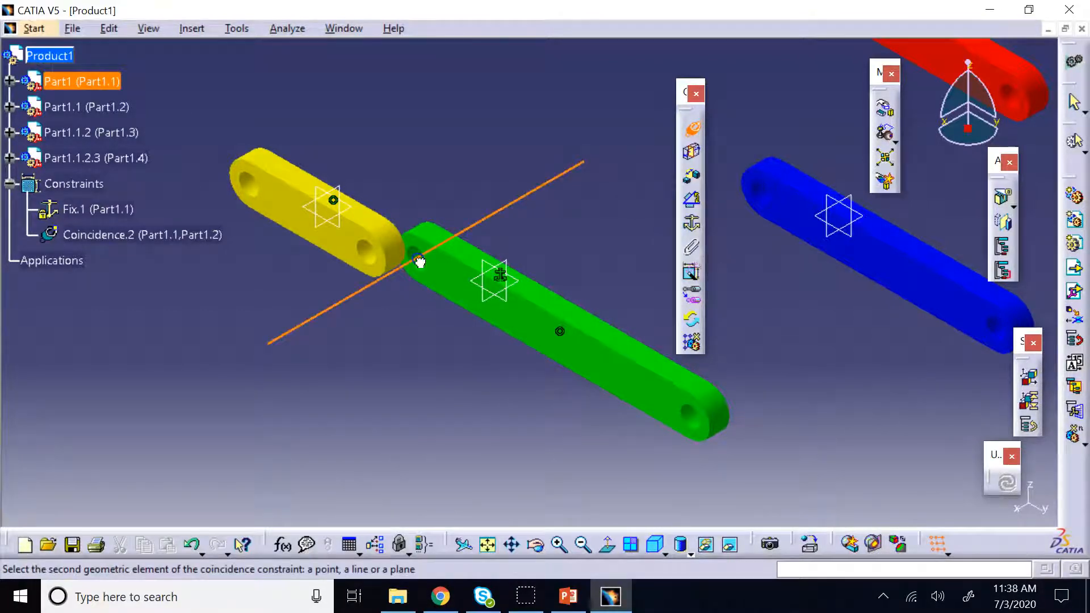
{"action": "left_click", "coordinate": [377, 262]}
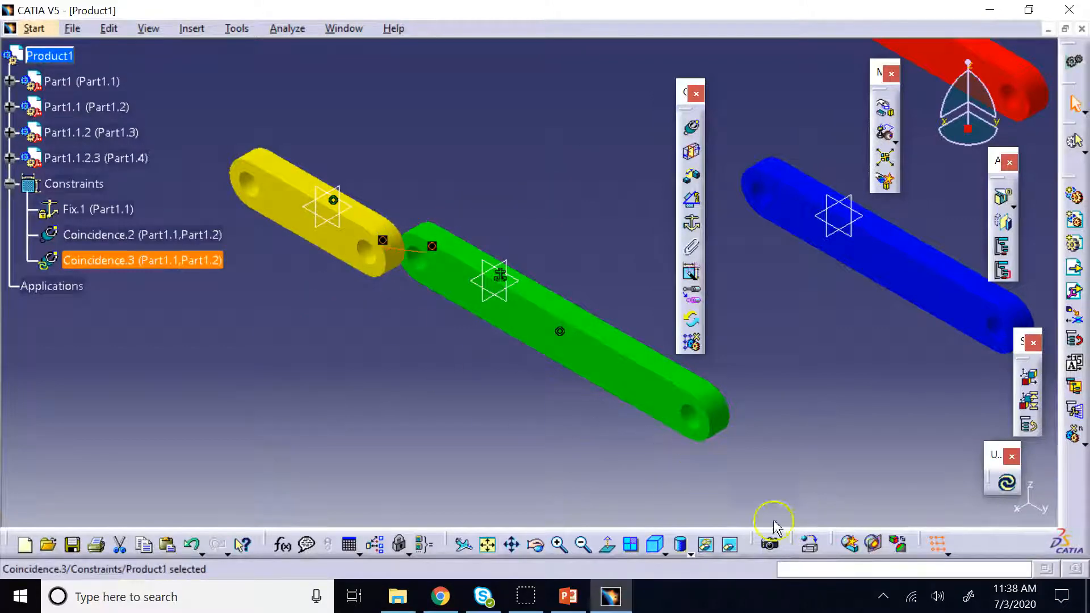
{"action": "left_click", "coordinate": [1006, 481]}
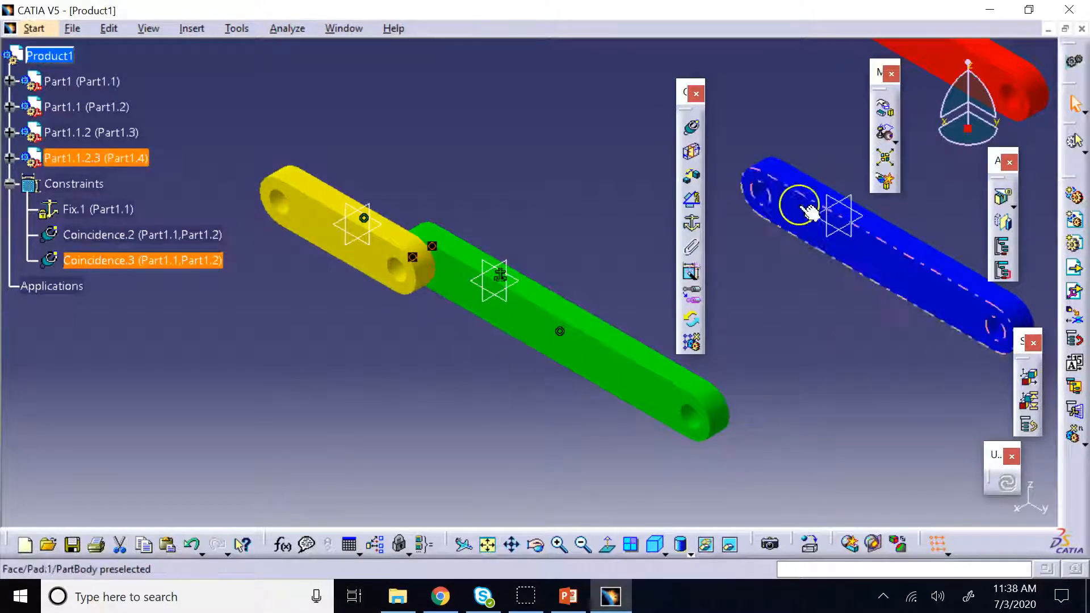
Try to move the yellow link along the Y axis and rotate it upward around the X axis, respecting the constraints.
{"action": "left_click", "coordinate": [884, 109]}
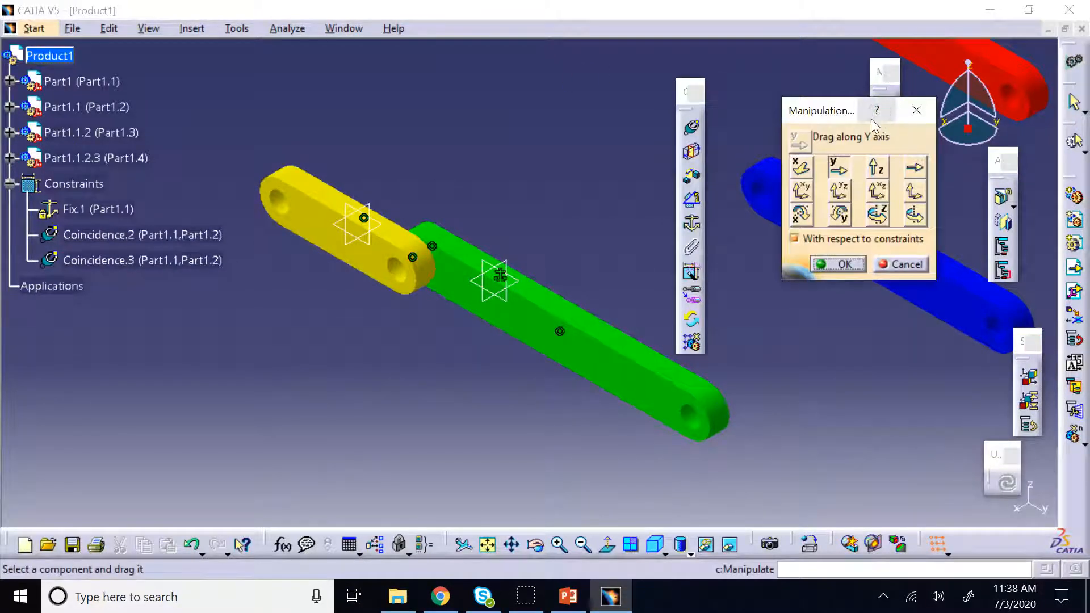
{"action": "left_click_drag", "start_coordinate": [295, 208], "coordinate": [396, 148]}
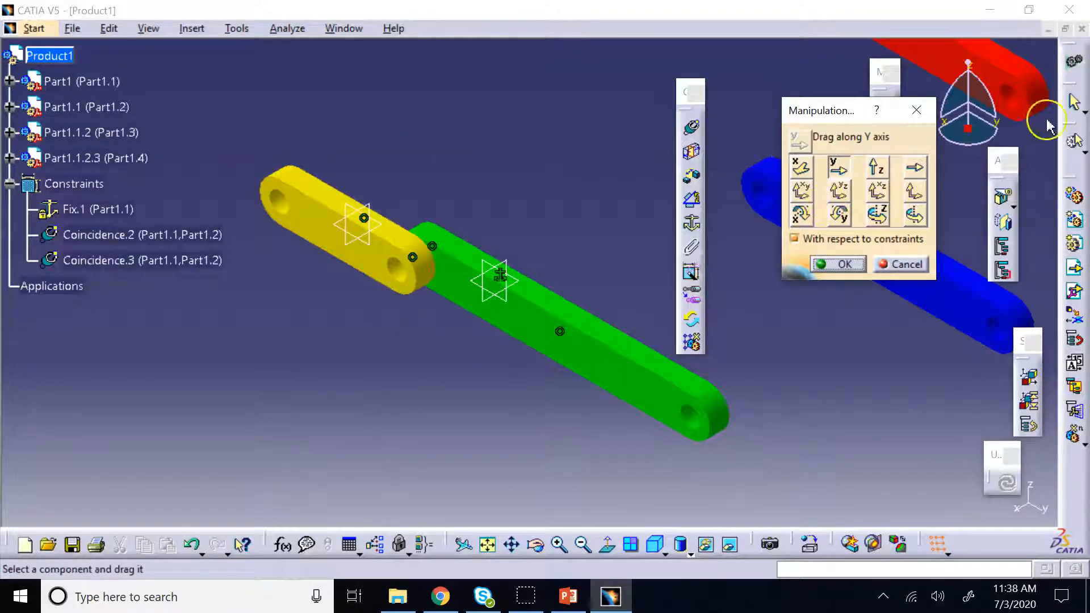
{"action": "left_click", "coordinate": [801, 214]}
{"action": "left_click_drag", "start_coordinate": [266, 219], "coordinate": [463, 131]}
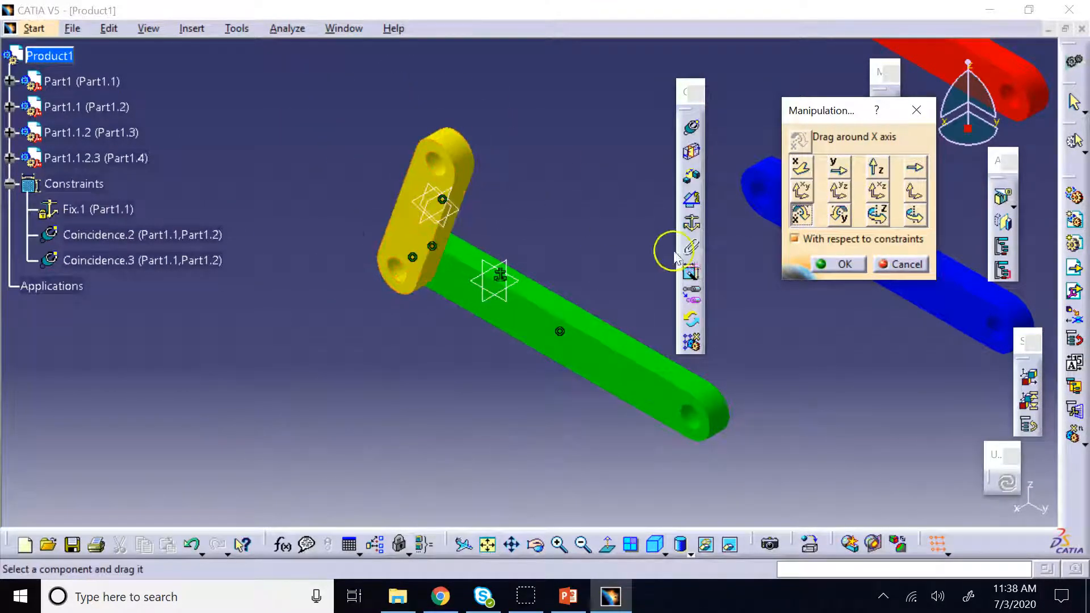
{"action": "left_click", "coordinate": [840, 263]}
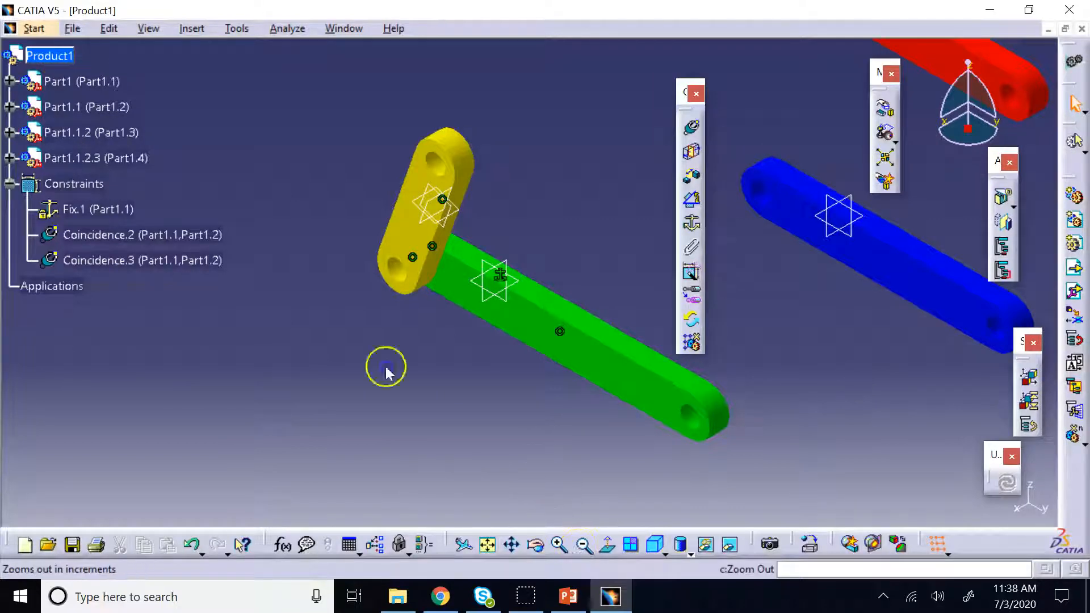
Set the part number of the blue output link, Part1.1.2.3, to "ouput" in its product properties.
{"action": "left_click", "coordinate": [580, 545]}
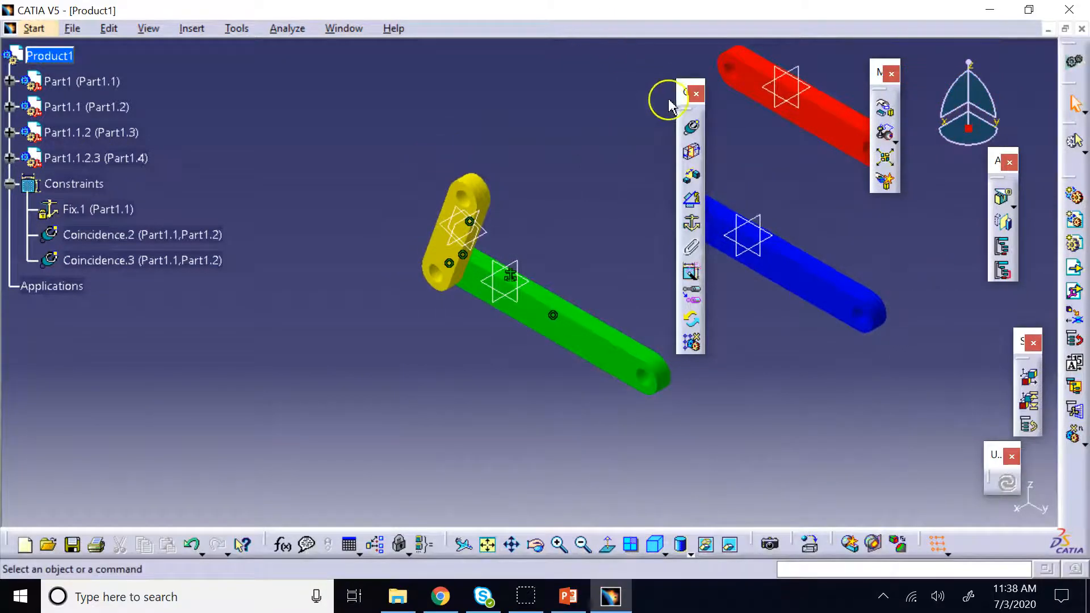
{"action": "left_click_drag", "start_coordinate": [947, 319], "coordinate": [953, 320]}
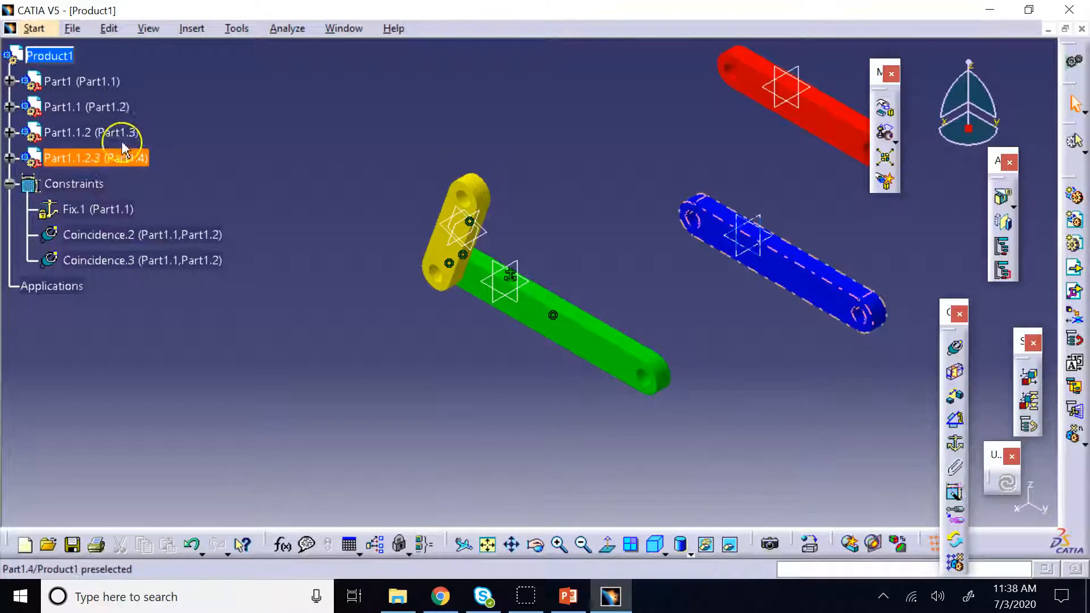
{"action": "right_click", "coordinate": [111, 163]}
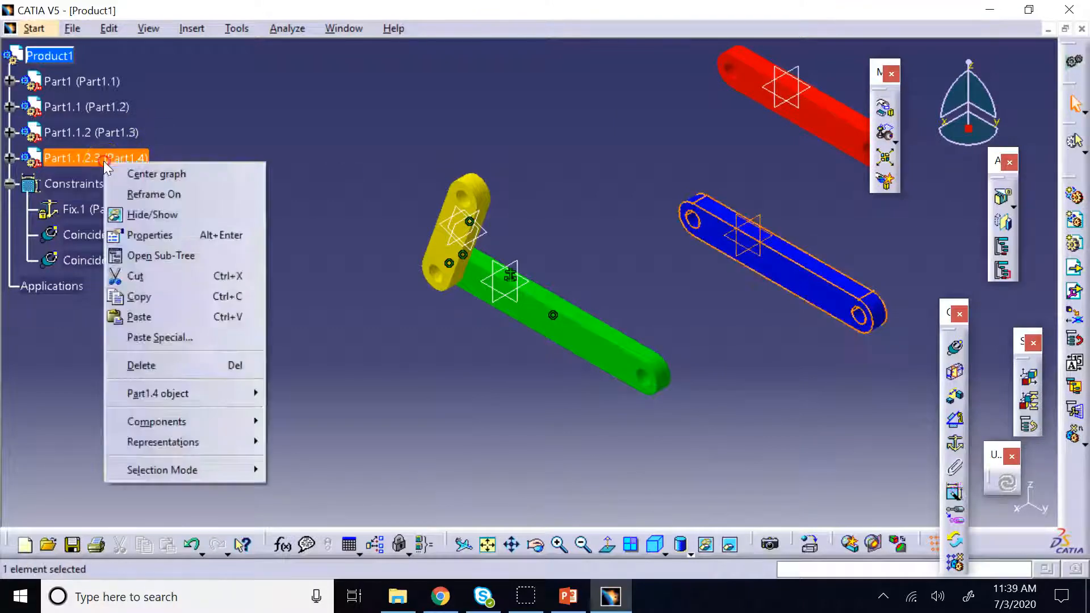
{"action": "left_click", "coordinate": [150, 235]}
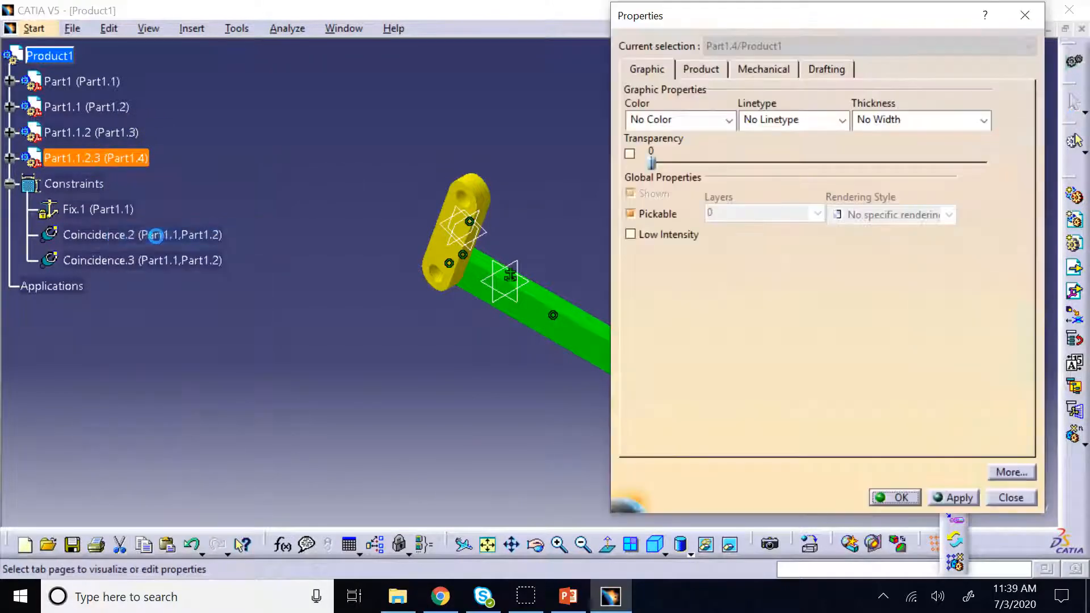
{"action": "left_click", "coordinate": [704, 69]}
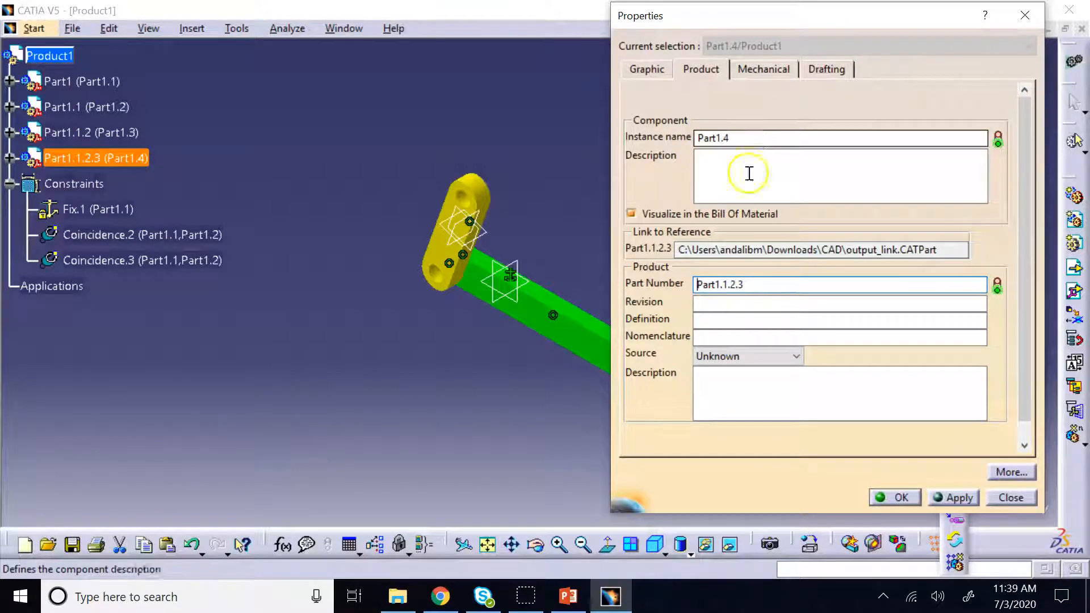
{"action": "left_click_drag", "start_coordinate": [760, 285], "coordinate": [697, 284]}
{"action": "type", "text": "ouput"}
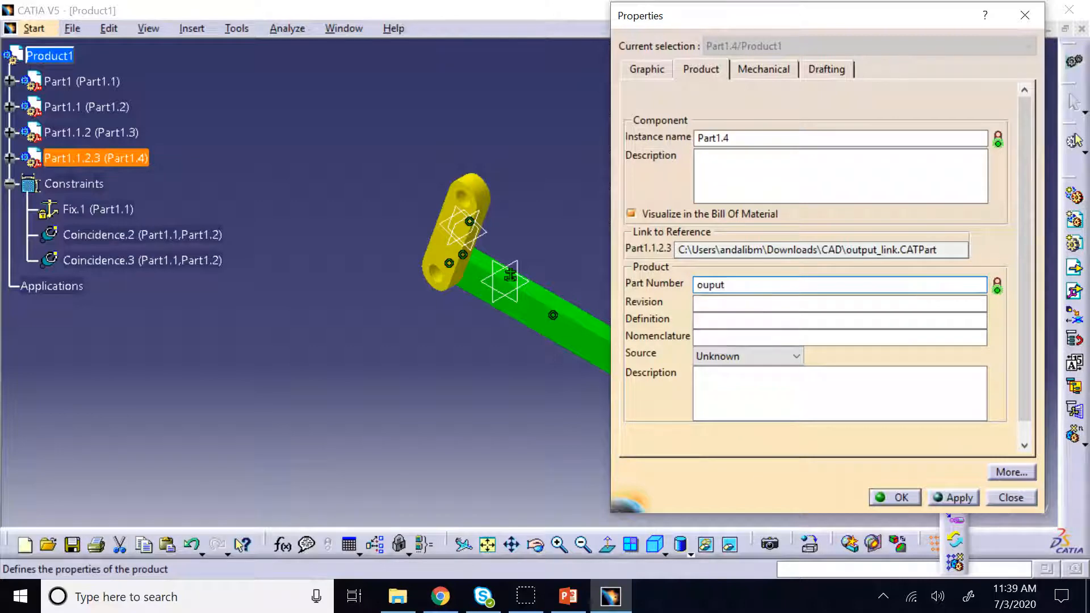
{"action": "key", "text": "Return"}
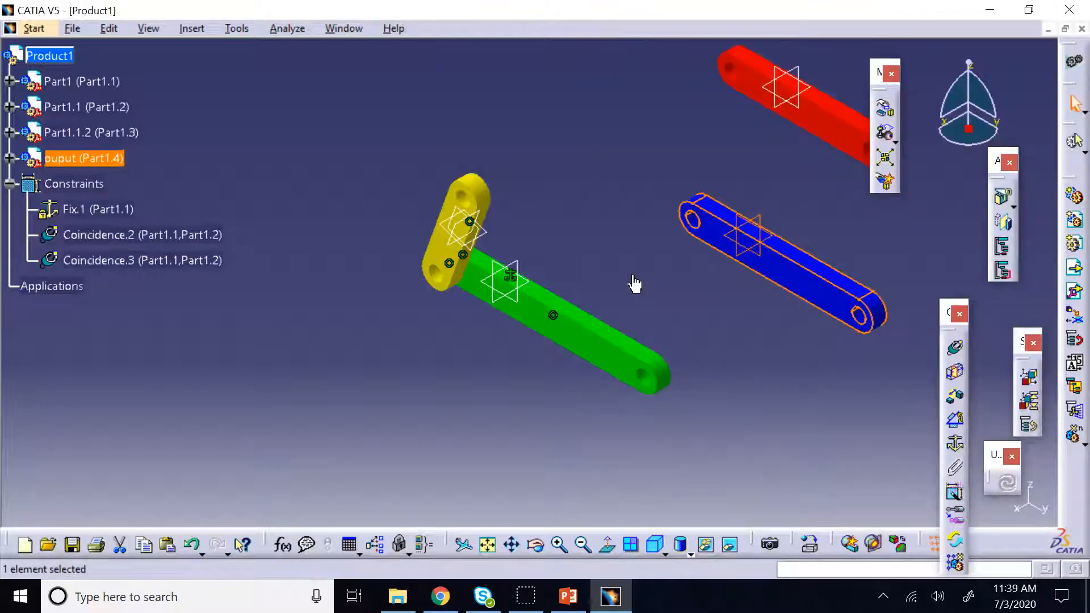
Set the part number of the red connecting link, Part1.1.2, to "conrod" in its product properties.
{"action": "right_click", "coordinate": [103, 135]}
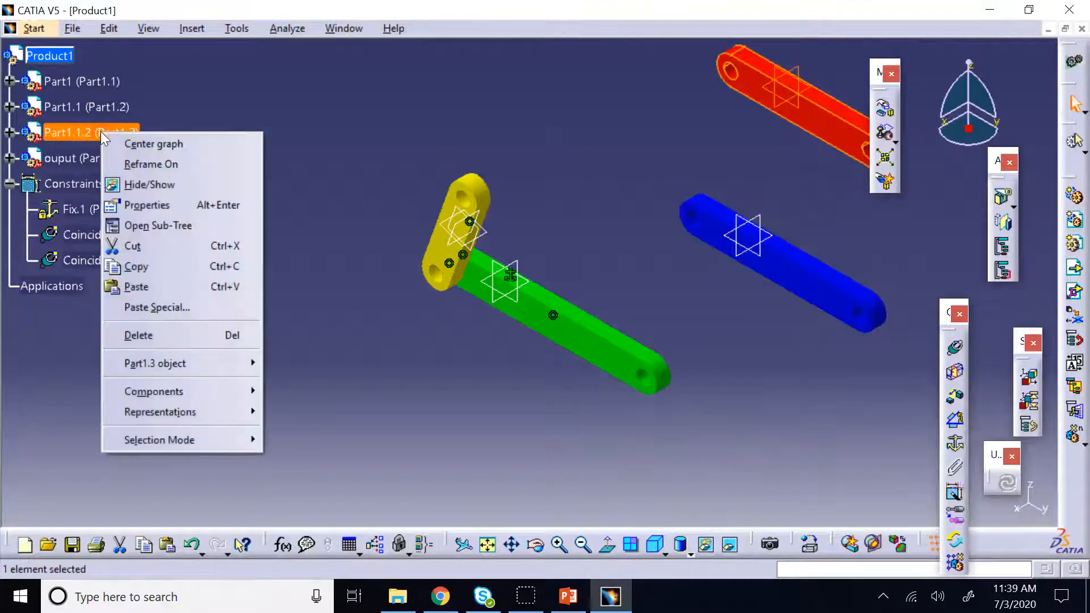
{"action": "left_click", "coordinate": [181, 206]}
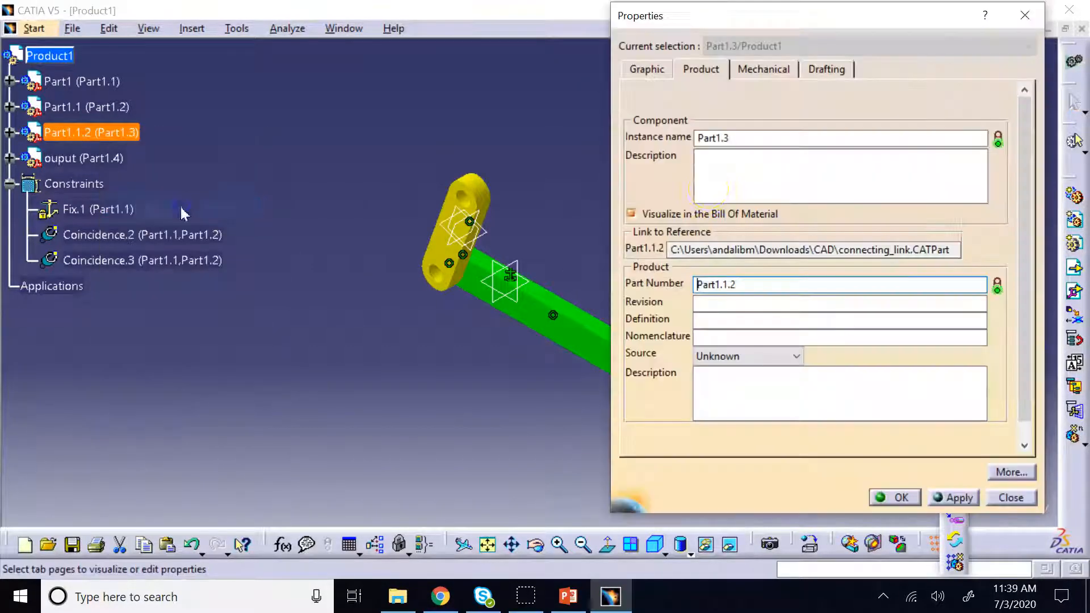
{"action": "double_click", "coordinate": [772, 284]}
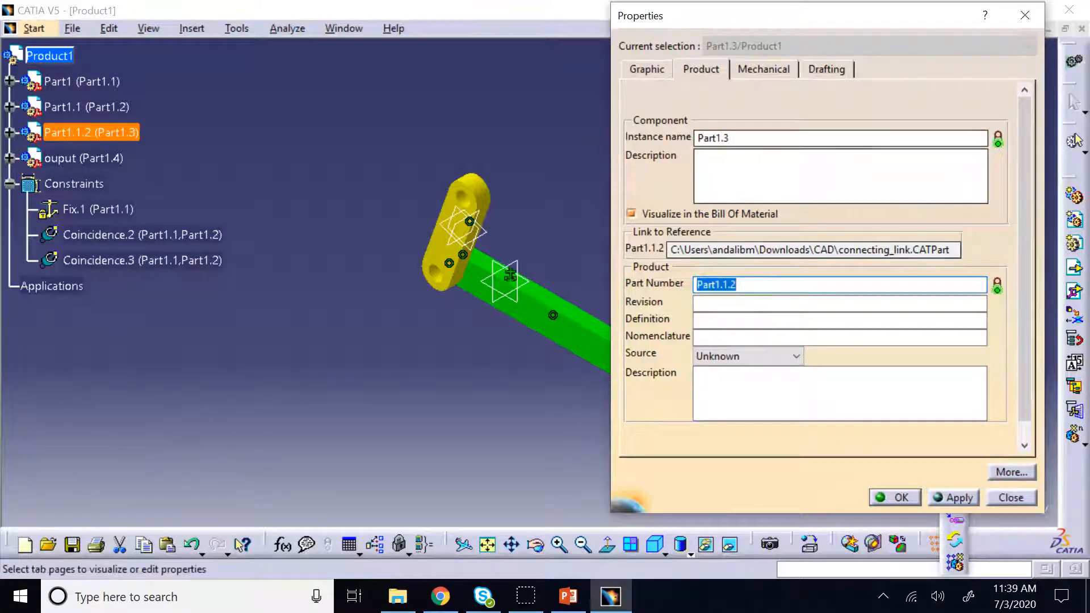
{"action": "left_click_drag", "start_coordinate": [798, 16], "coordinate": [369, 34]}
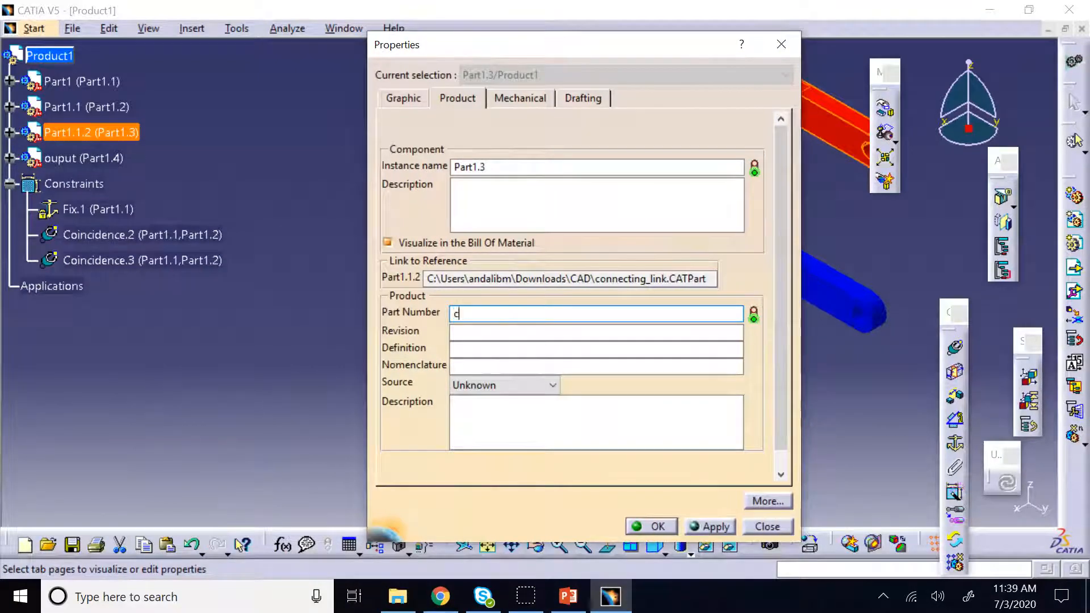
{"action": "type", "text": "conrod"}
{"action": "key", "text": "Return"}
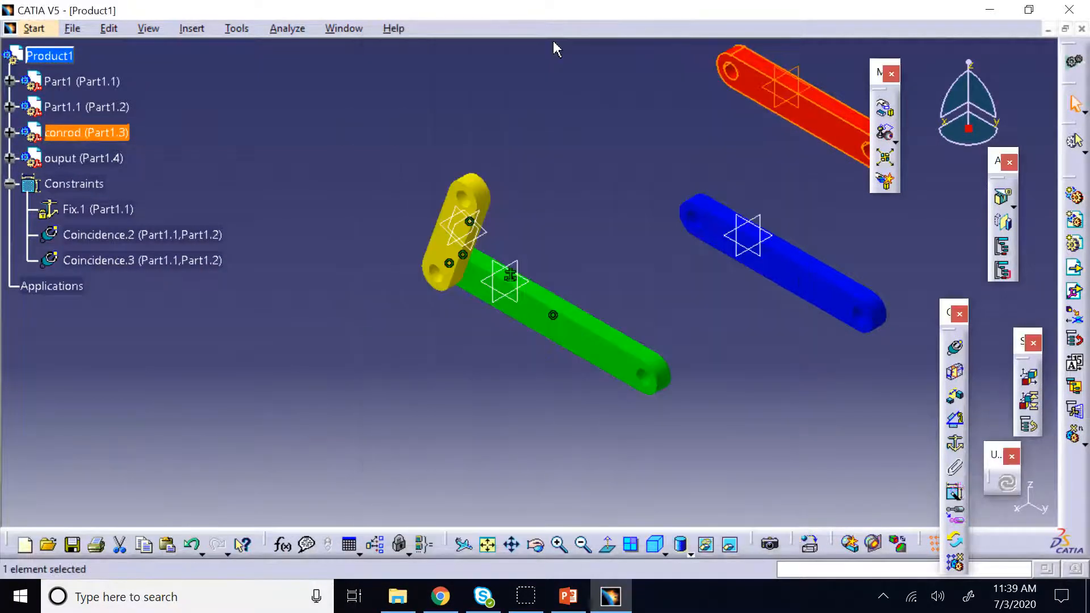
Set the part number of the yellow input link, Part1.1, to "input" in its product properties.
{"action": "right_click", "coordinate": [85, 107]}
{"action": "left_click", "coordinate": [123, 180]}
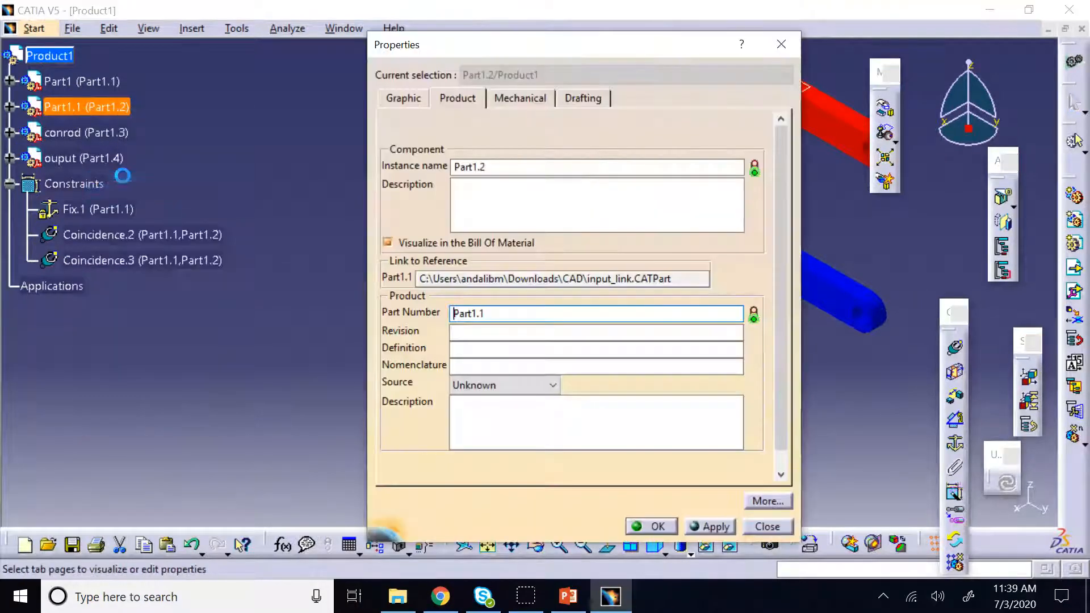
{"action": "double_click", "coordinate": [514, 308]}
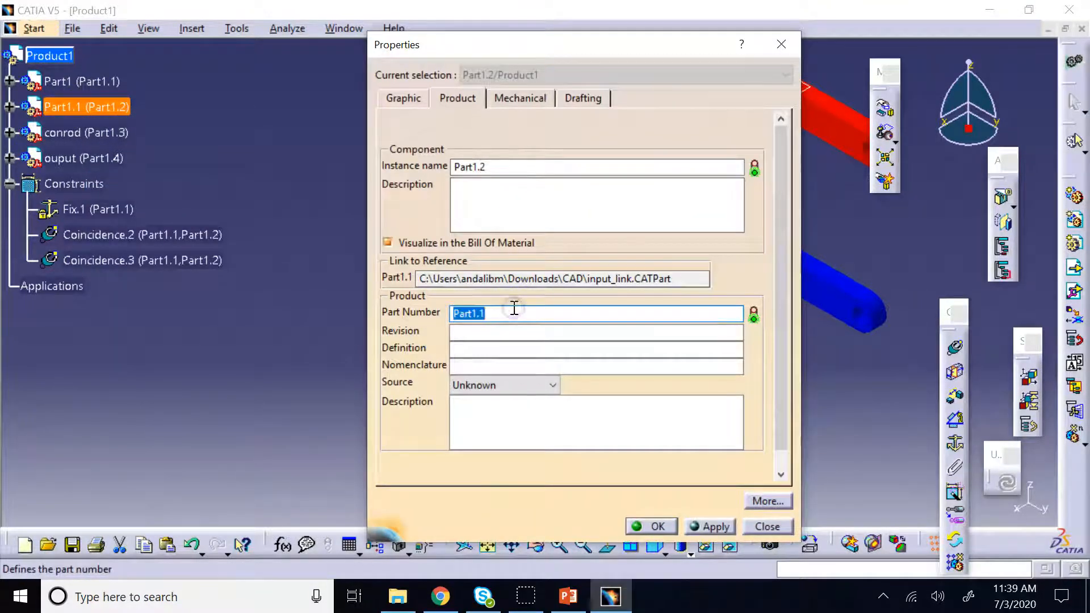
{"action": "type", "text": "input"}
{"action": "key", "text": "Return"}
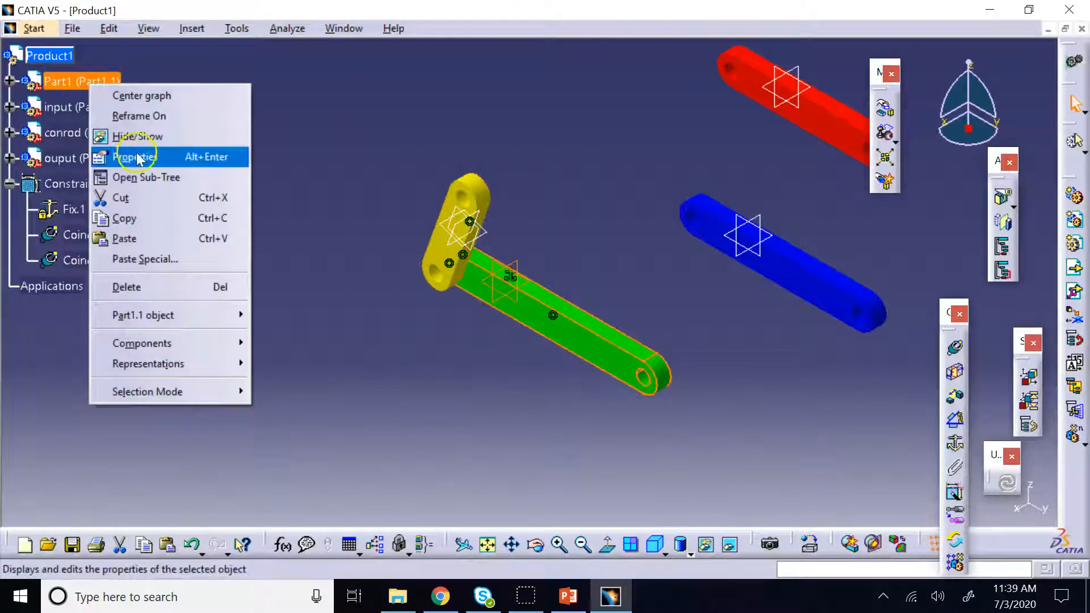
Set the part number of the green ground link, Part1, to "ground" in its product properties.
{"action": "left_click", "coordinate": [143, 166]}
{"action": "double_click", "coordinate": [484, 311]}
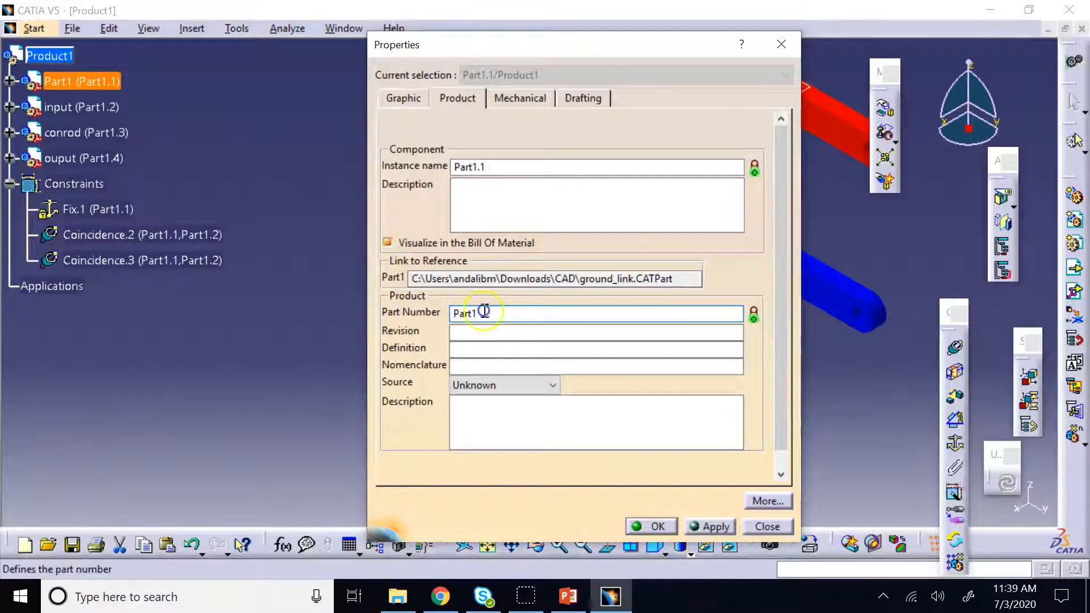
{"action": "type", "text": "Part1round"}
{"action": "key", "text": "Return"}
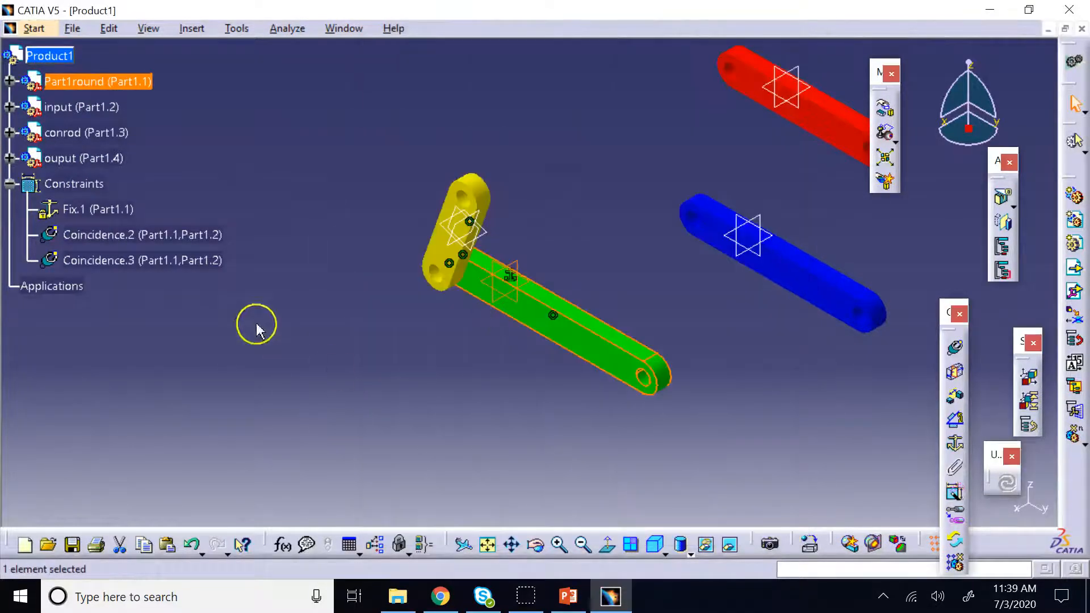
{"action": "right_click", "coordinate": [135, 88]}
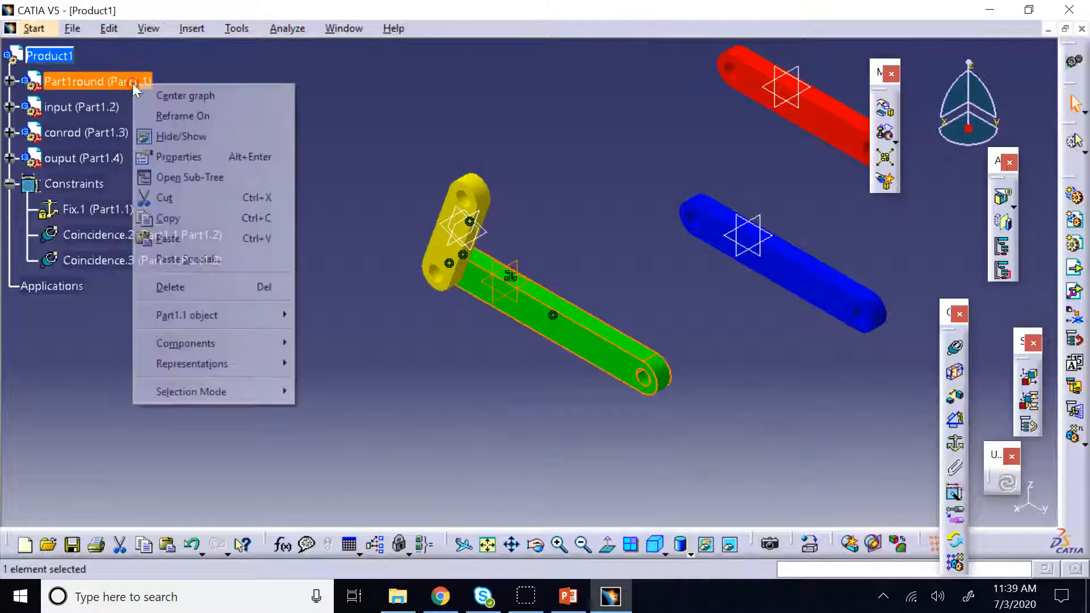
{"action": "left_click", "coordinate": [174, 157]}
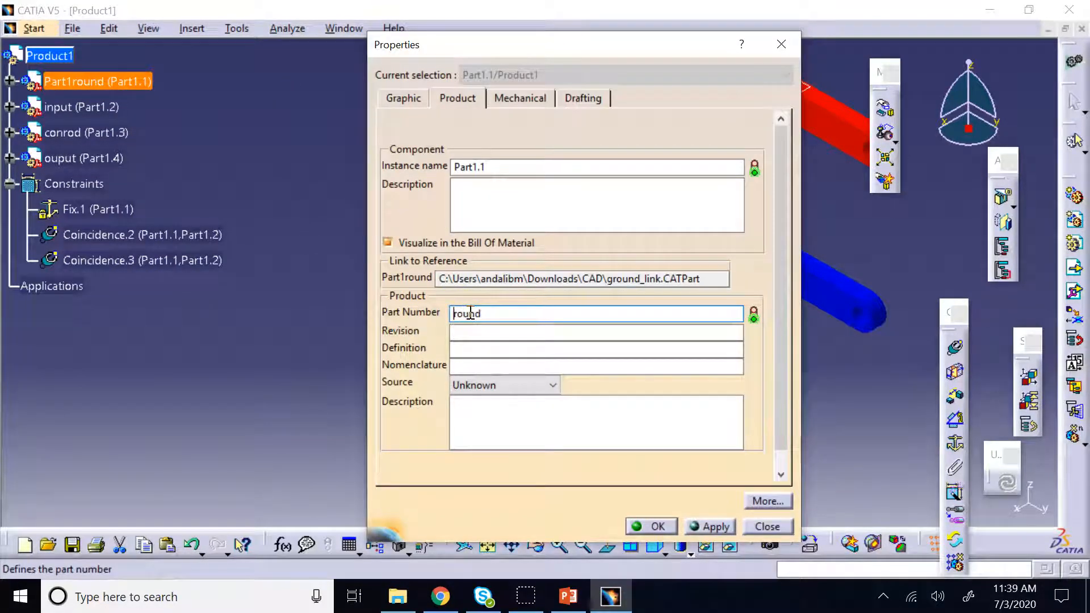
{"action": "key", "text": "Return"}
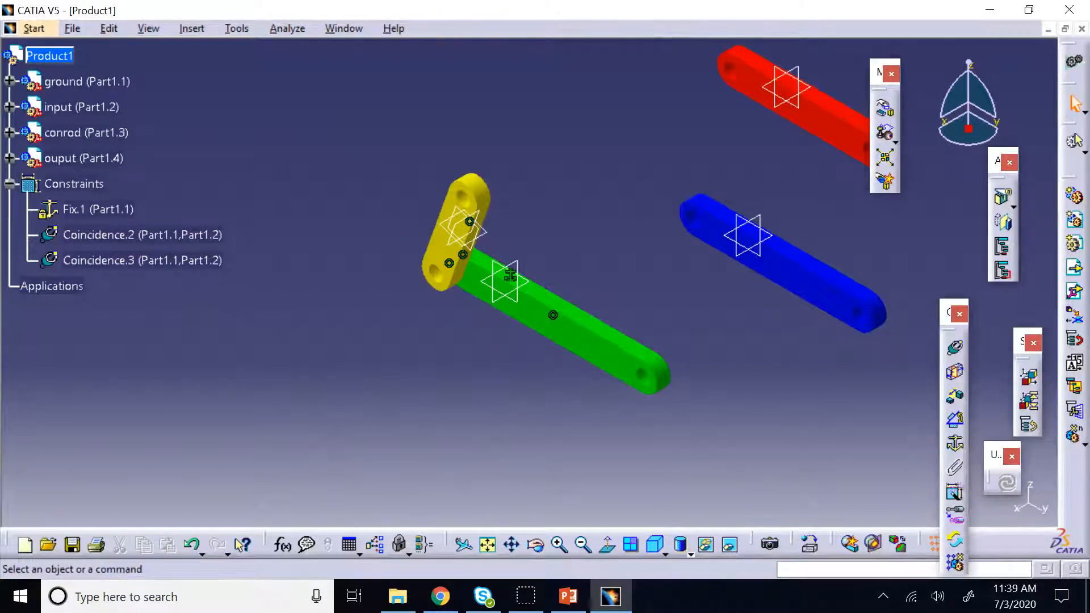
Move the floating Move toolbar off the red link and save the assembly with its related documents as "fourbar linkage" in the CAD folder.
{"action": "left_click_drag", "start_coordinate": [879, 85], "coordinate": [915, 172]}
{"action": "left_click", "coordinate": [73, 29]}
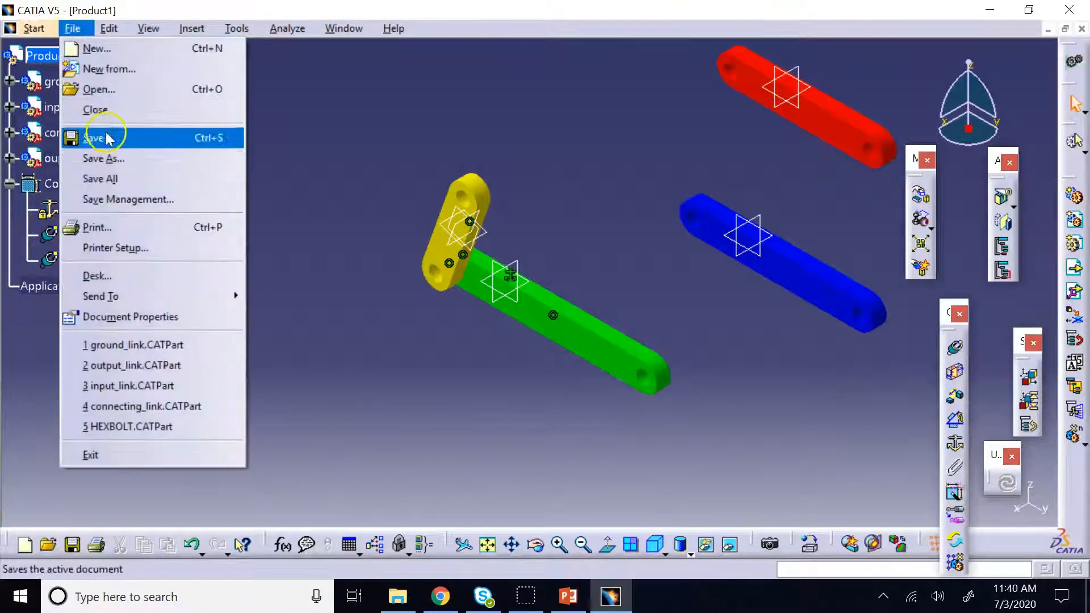
{"action": "left_click", "coordinate": [101, 138]}
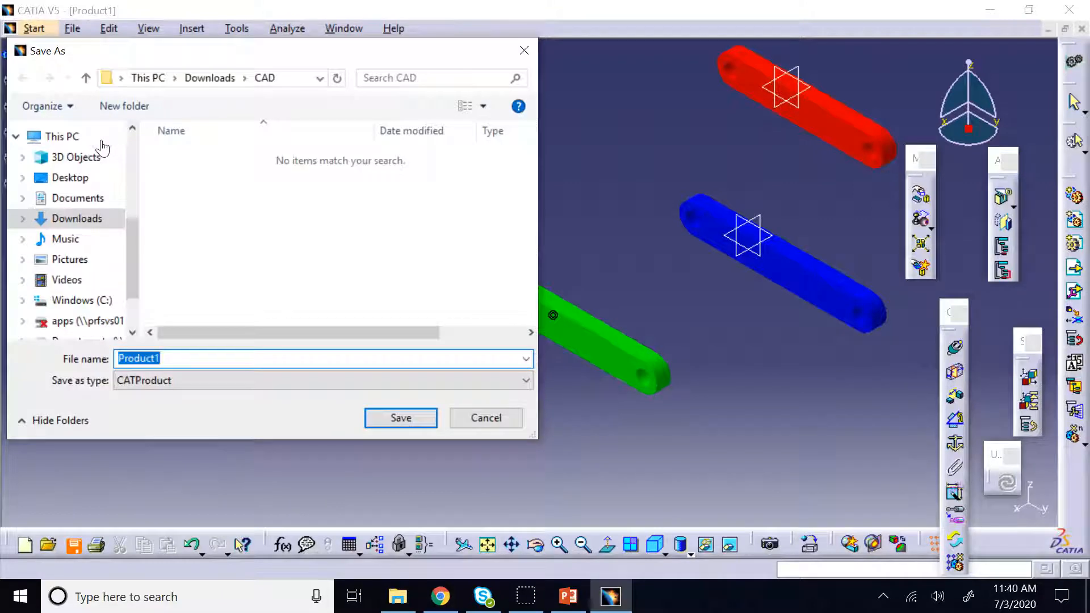
{"action": "type", "text": "fourbar li"}
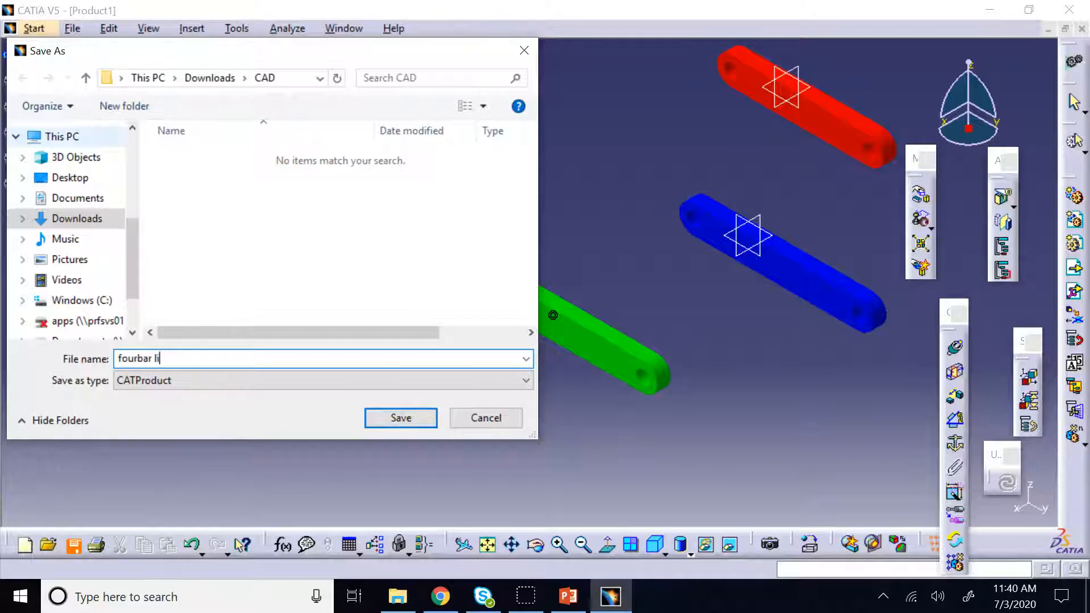
{"action": "type", "text": "nkage"}
{"action": "key", "text": "Return"}
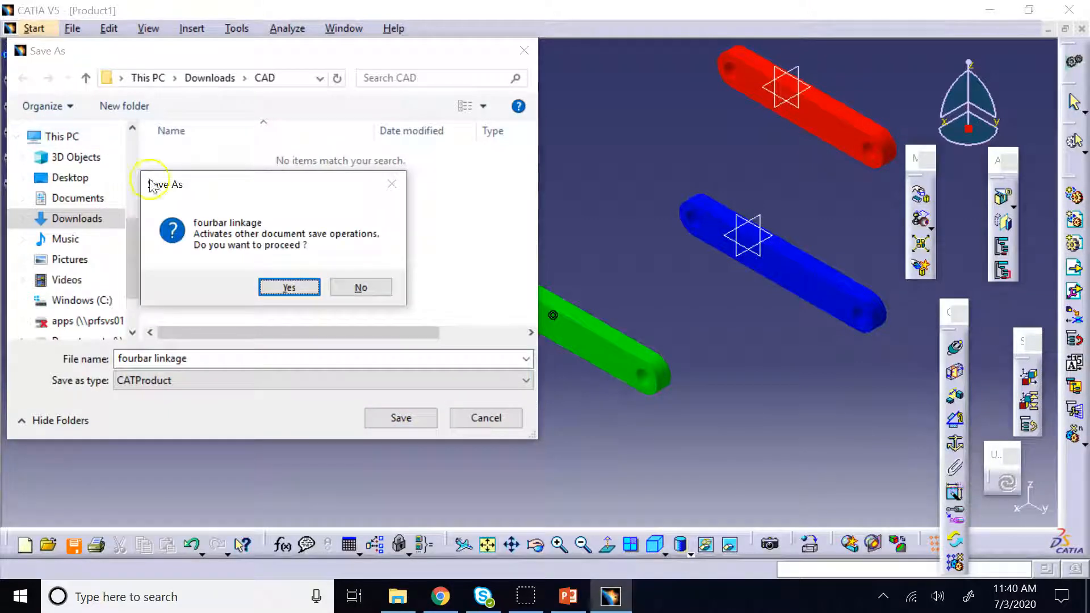
{"action": "left_click", "coordinate": [291, 287]}
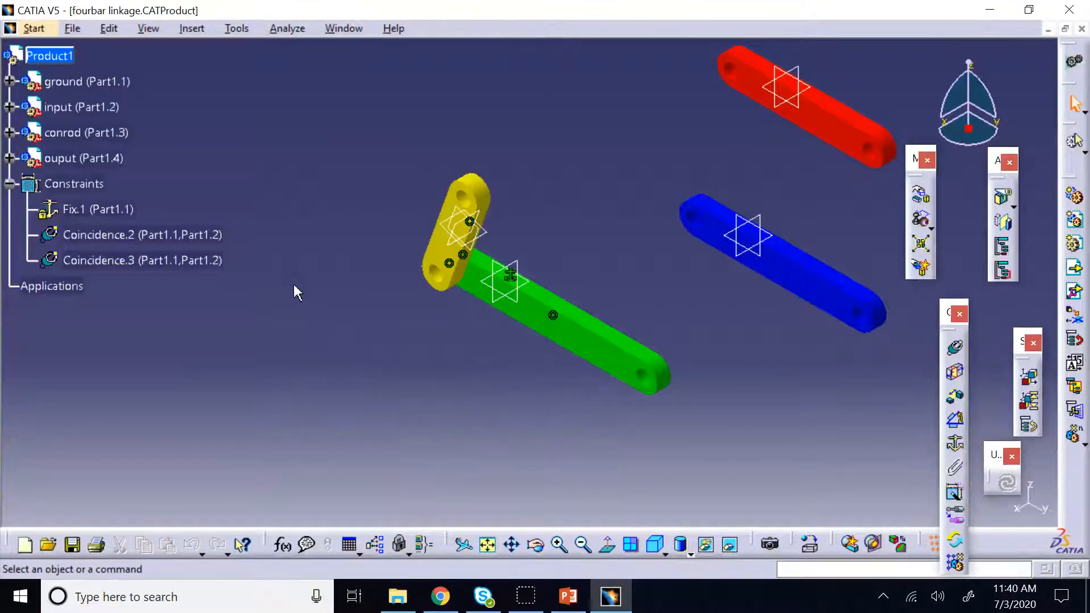
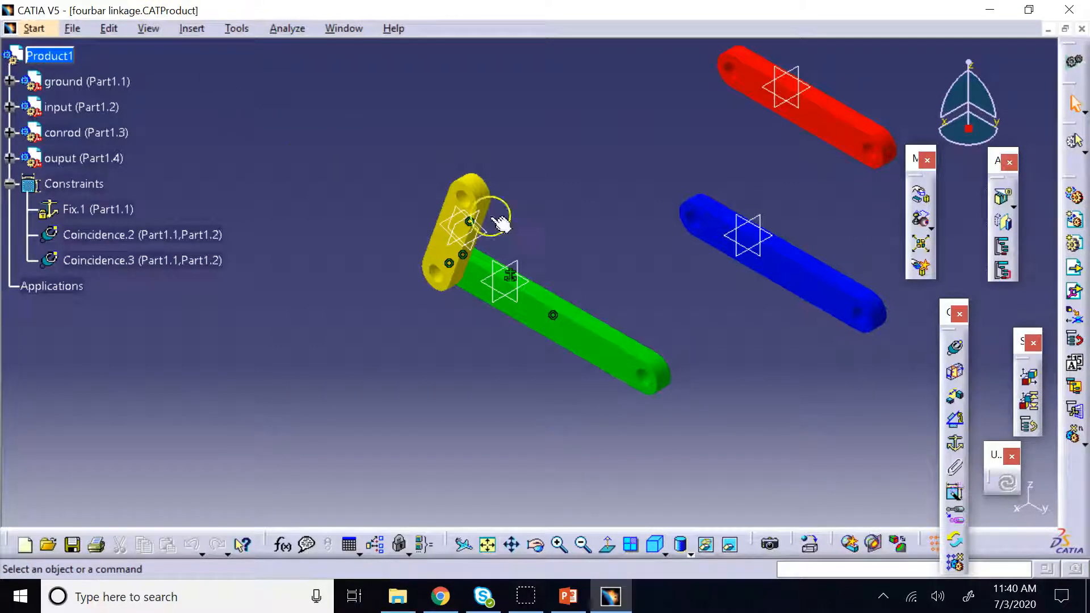
Create a coincidence constraint between the green link's front face and the blue link's back face, and update the assembly.
{"action": "left_click", "coordinate": [923, 202]}
{"action": "left_click", "coordinate": [909, 264]}
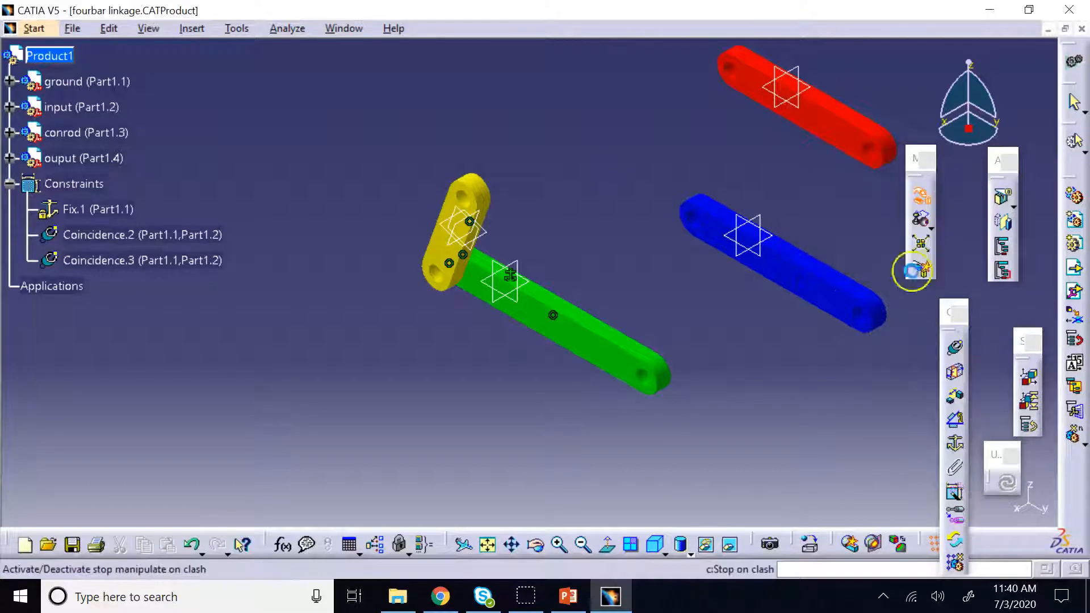
{"action": "left_click", "coordinate": [956, 349]}
{"action": "left_click", "coordinate": [622, 369]}
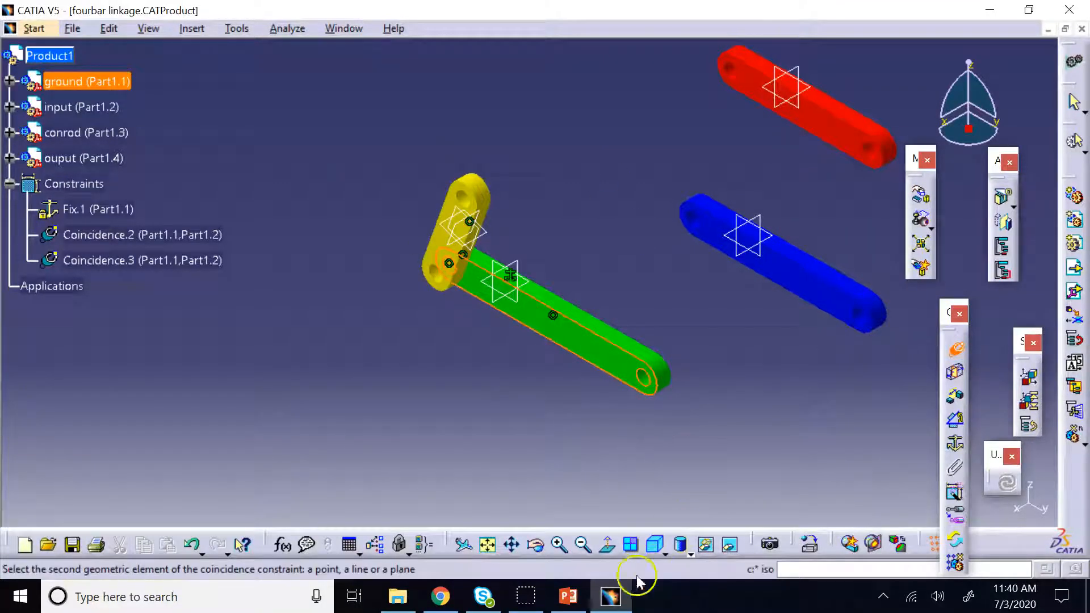
{"action": "left_click", "coordinate": [537, 545]}
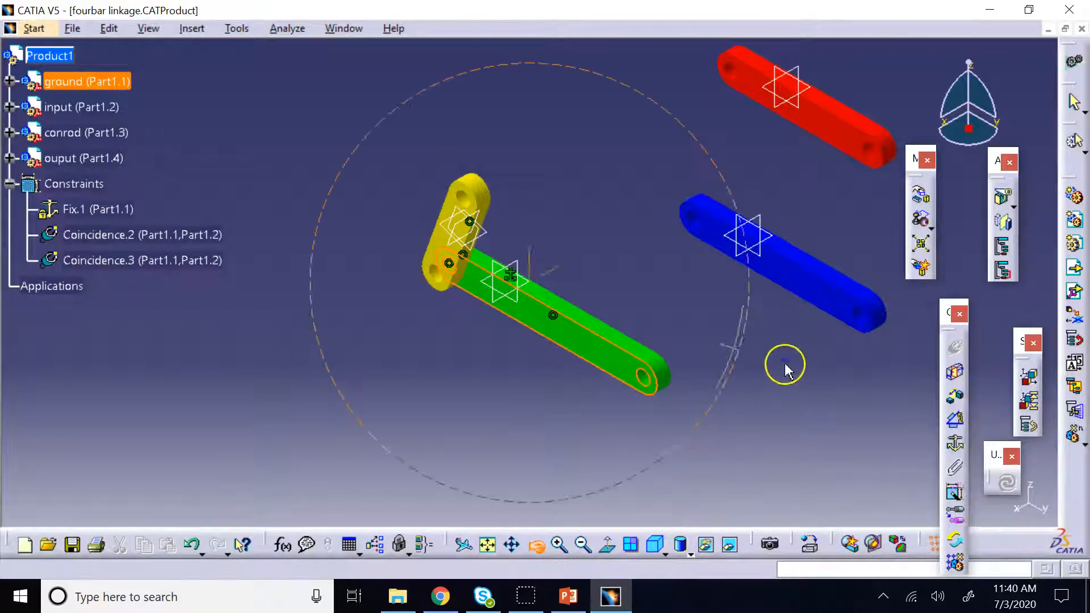
{"action": "left_click_drag", "start_coordinate": [522, 243], "coordinate": [433, 395]}
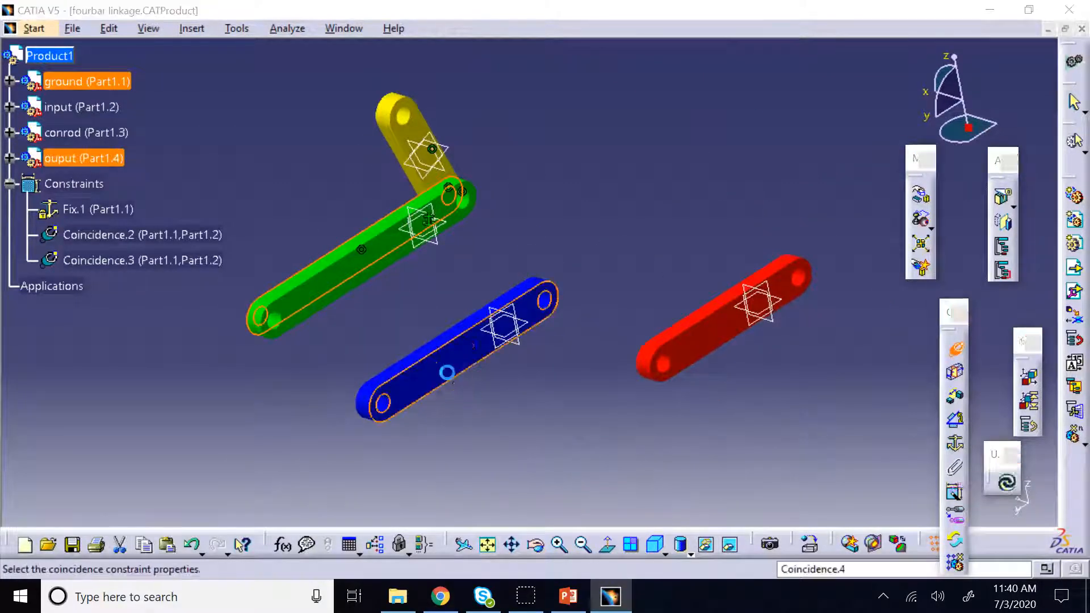
{"action": "left_click", "coordinate": [449, 373]}
{"action": "left_click", "coordinate": [945, 503]}
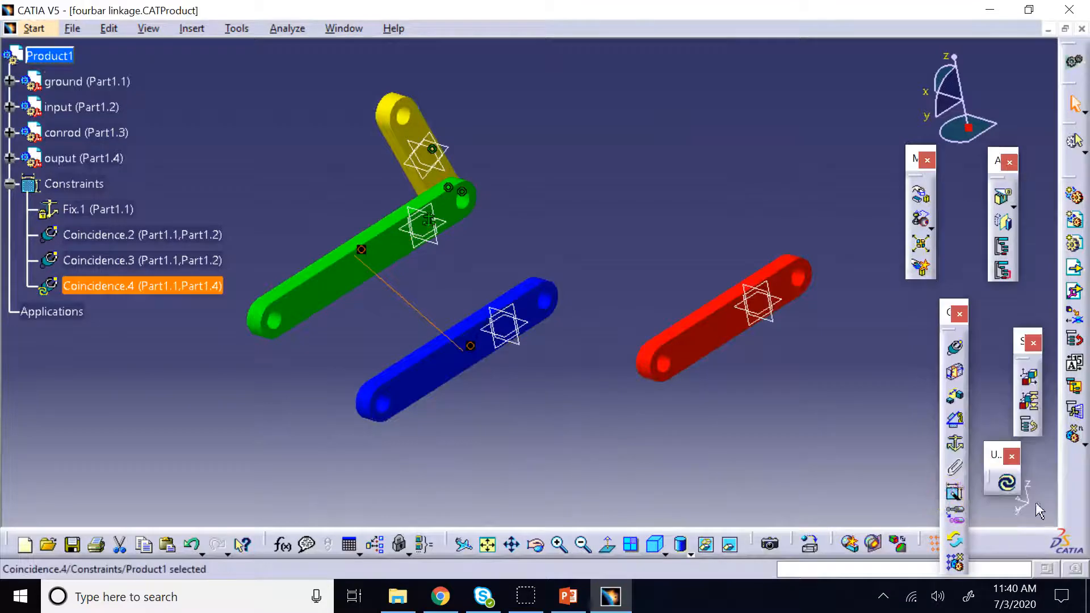
{"action": "left_click", "coordinate": [1007, 482]}
Manipulate the blue link along the Y axis to pull it clear of the free end of the green link.
{"action": "left_click", "coordinate": [536, 546]}
{"action": "left_click_drag", "start_coordinate": [343, 420], "coordinate": [655, 418]}
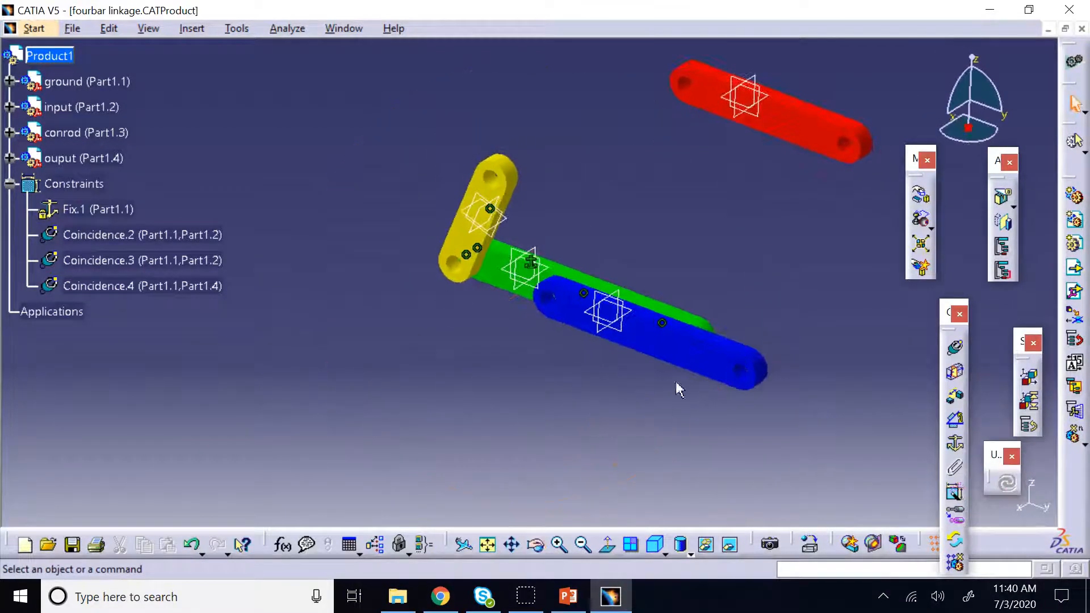
{"action": "left_click", "coordinate": [922, 196]}
{"action": "left_click", "coordinate": [839, 167]}
{"action": "left_click_drag", "start_coordinate": [742, 377], "coordinate": [928, 455]}
{"action": "left_click", "coordinate": [834, 265]}
Create a coincidence constraint between the hole axes at the adjoining ends of the blue and green links and update the assembly.
{"action": "left_click", "coordinate": [955, 348]}
{"action": "left_click", "coordinate": [758, 375]}
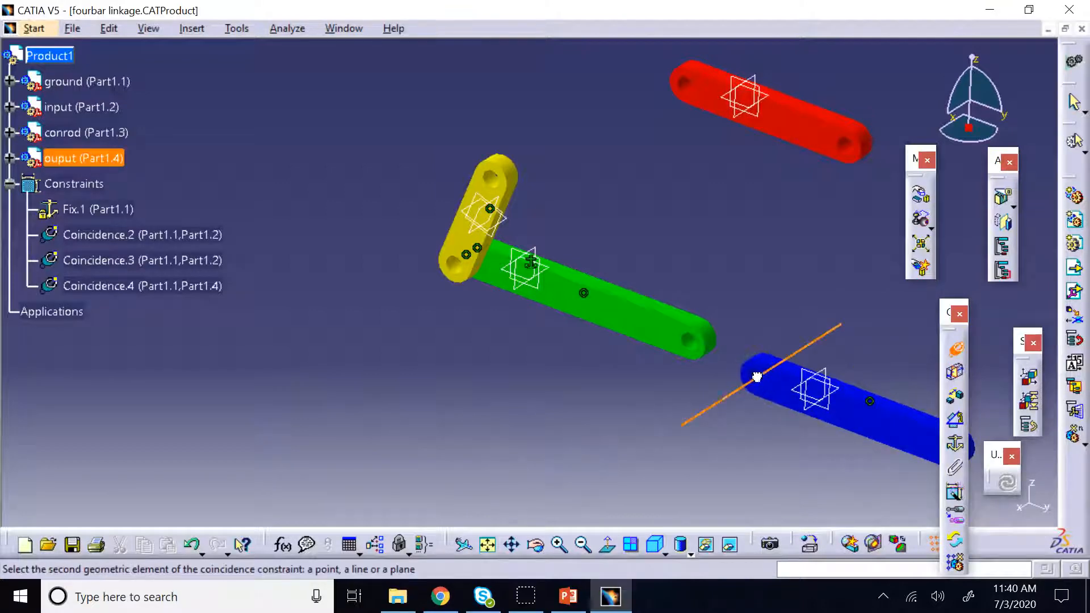
{"action": "left_click", "coordinate": [689, 342]}
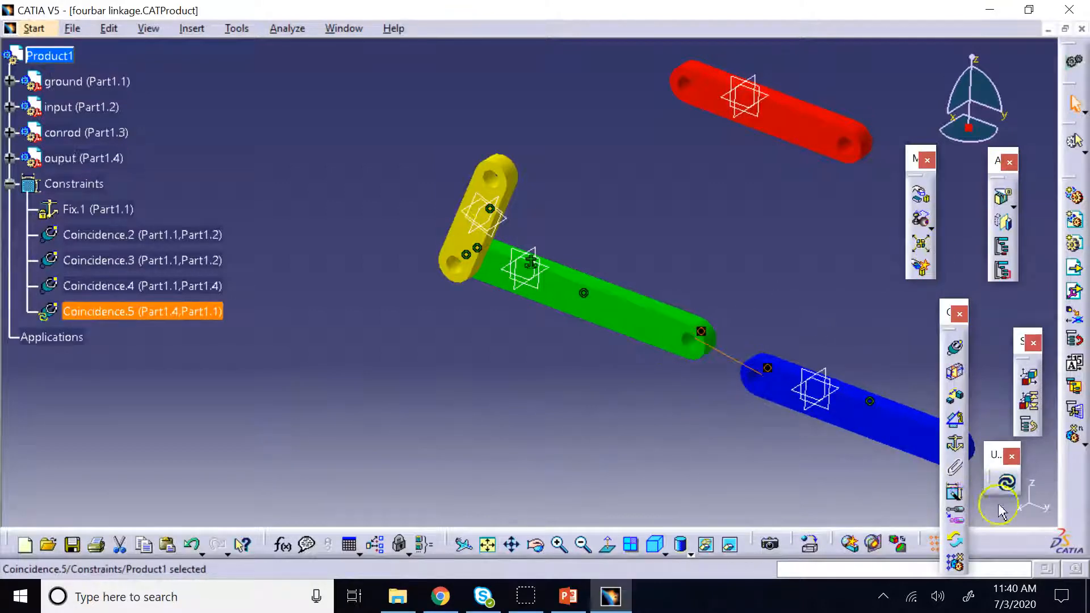
{"action": "left_click", "coordinate": [1007, 482]}
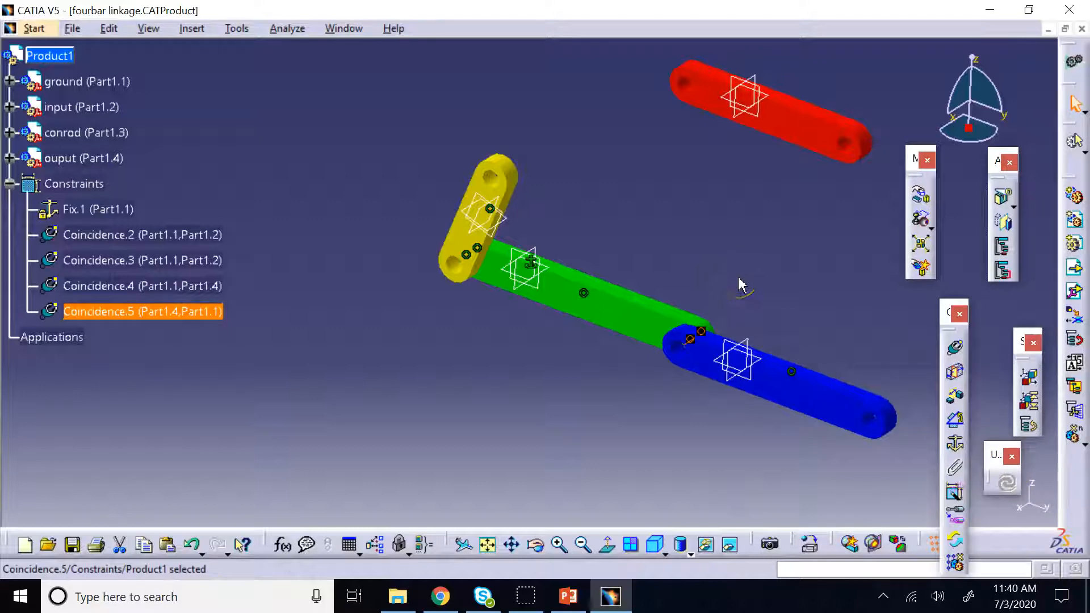
Rotate the blue link around the X axis to an upright position, respecting the constraints.
{"action": "left_click", "coordinate": [920, 196]}
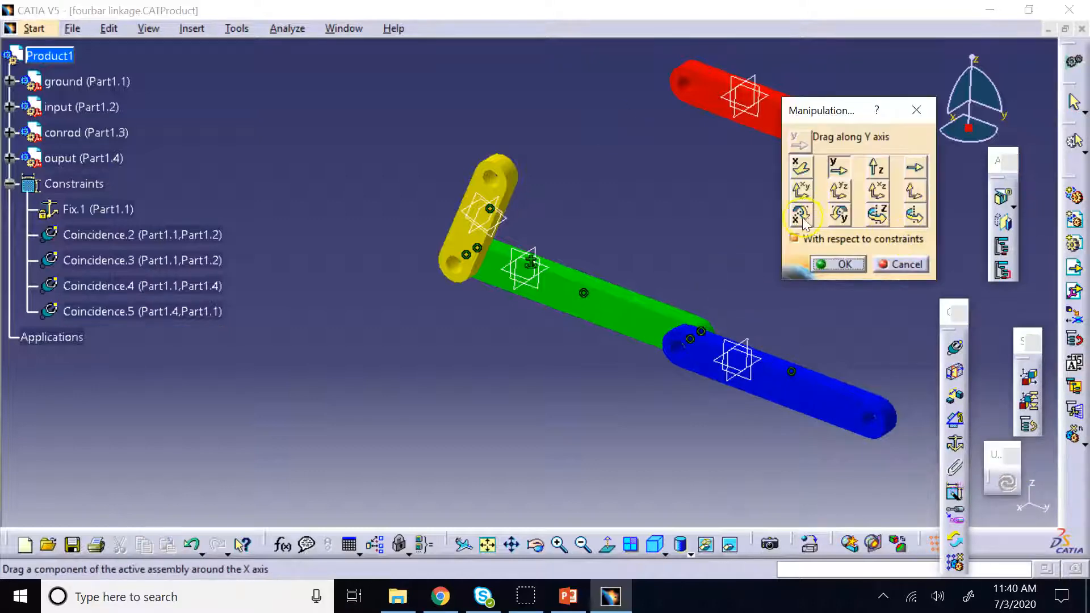
{"action": "left_click", "coordinate": [806, 222]}
{"action": "left_click_drag", "start_coordinate": [864, 426], "coordinate": [484, 129]}
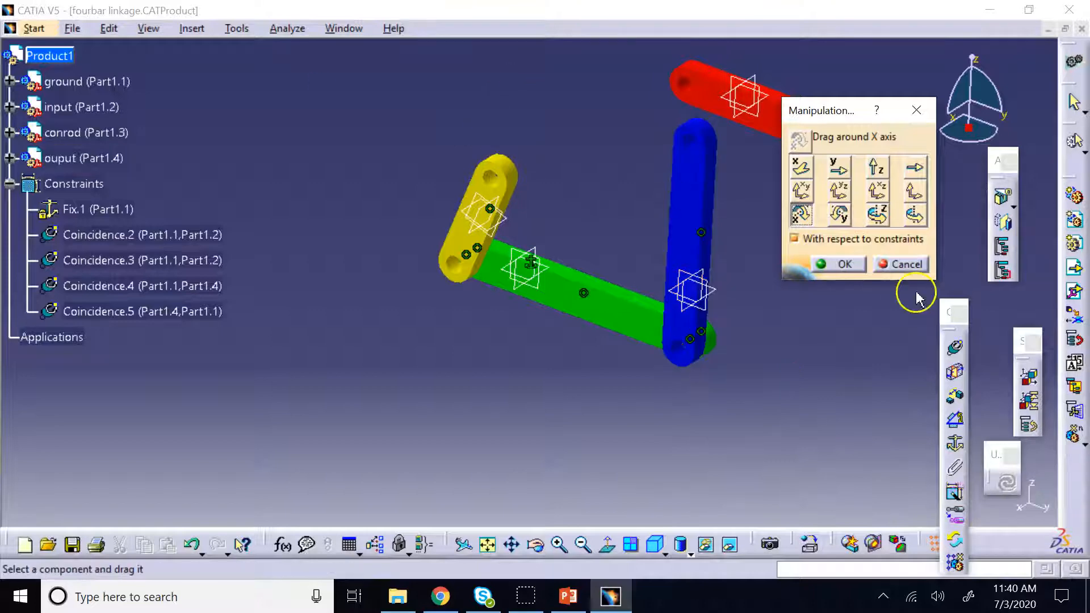
{"action": "left_click", "coordinate": [845, 264]}
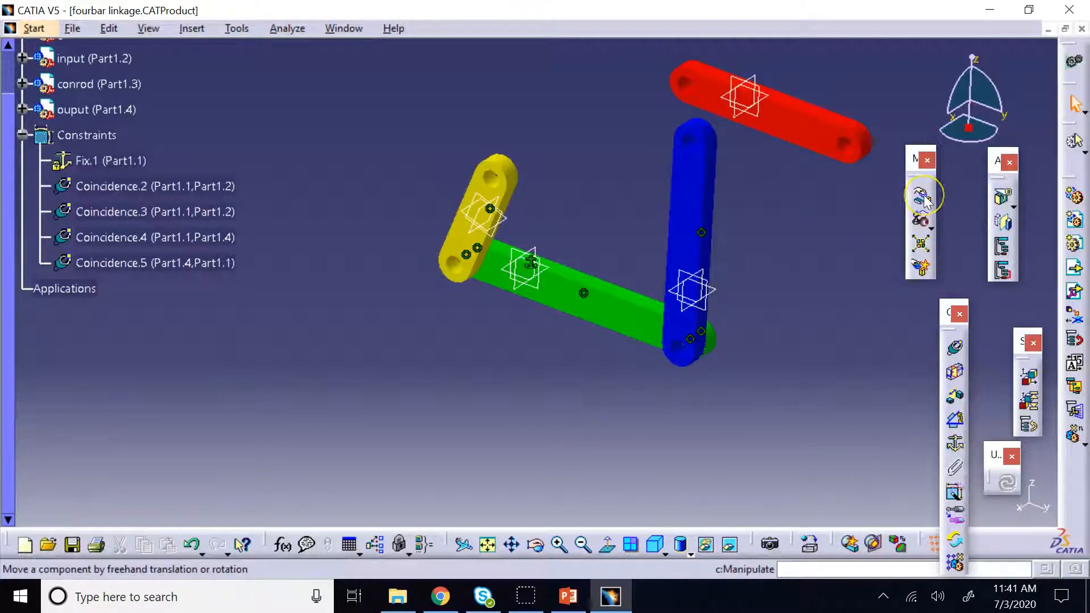
Create a coincidence constraint with Opposite orientation between the blue link's front face and the red link's back face, and update the assembly.
{"action": "left_click", "coordinate": [955, 347]}
{"action": "left_click", "coordinate": [690, 189]}
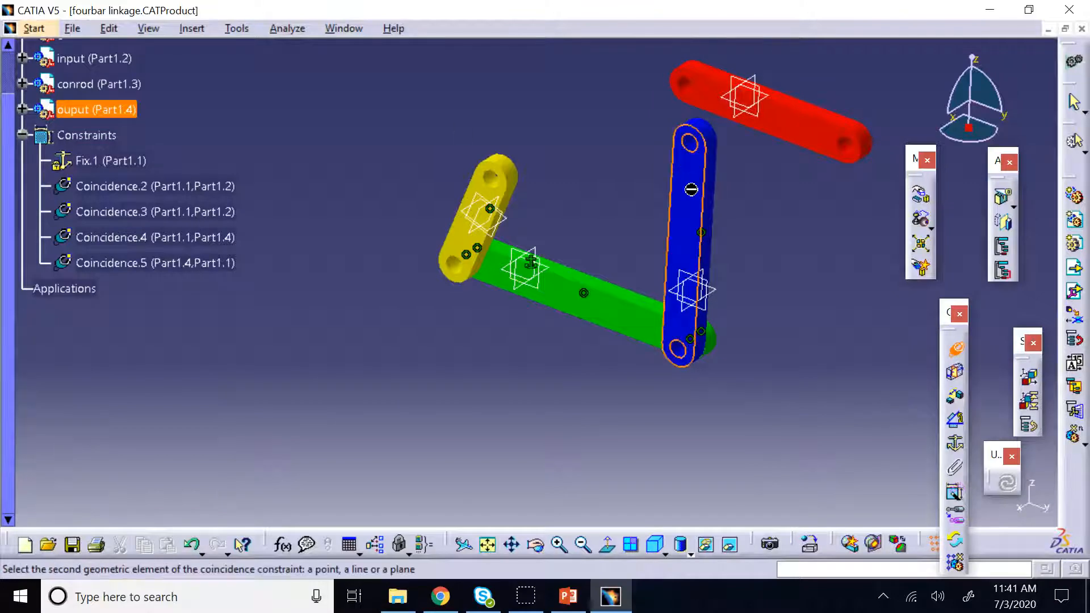
{"action": "left_click", "coordinate": [535, 545]}
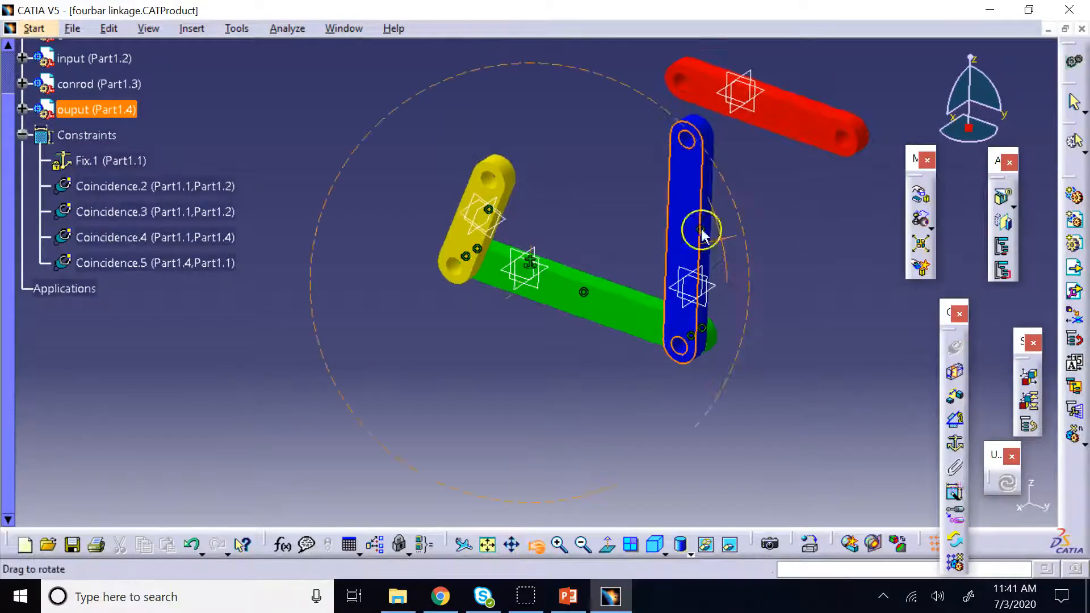
{"action": "left_click_drag", "start_coordinate": [835, 221], "coordinate": [480, 311]}
{"action": "left_click", "coordinate": [707, 111]}
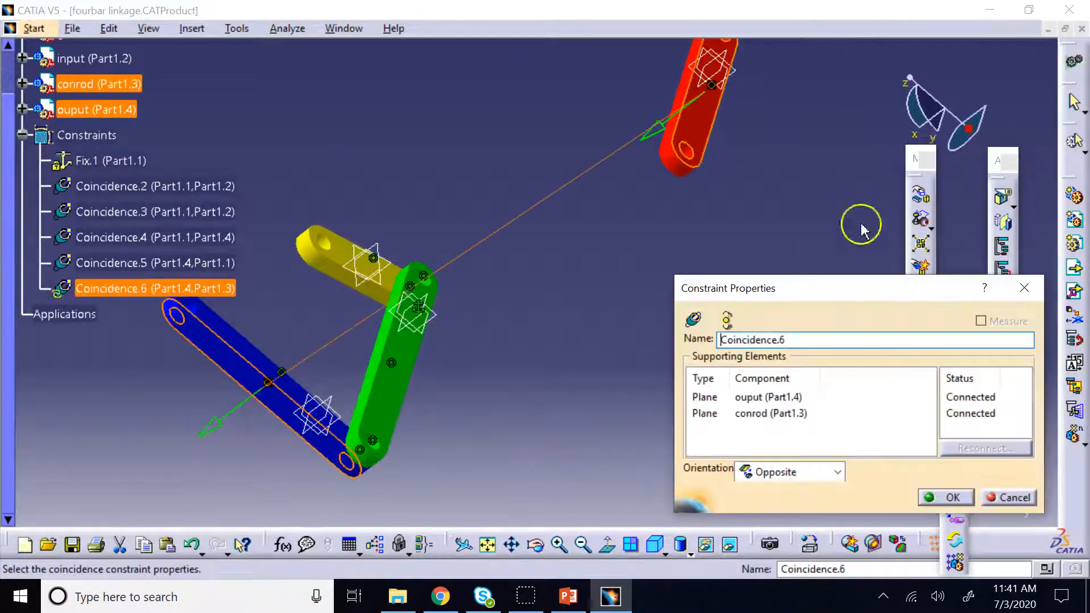
{"action": "left_click", "coordinate": [952, 498]}
{"action": "left_click", "coordinate": [1007, 482]}
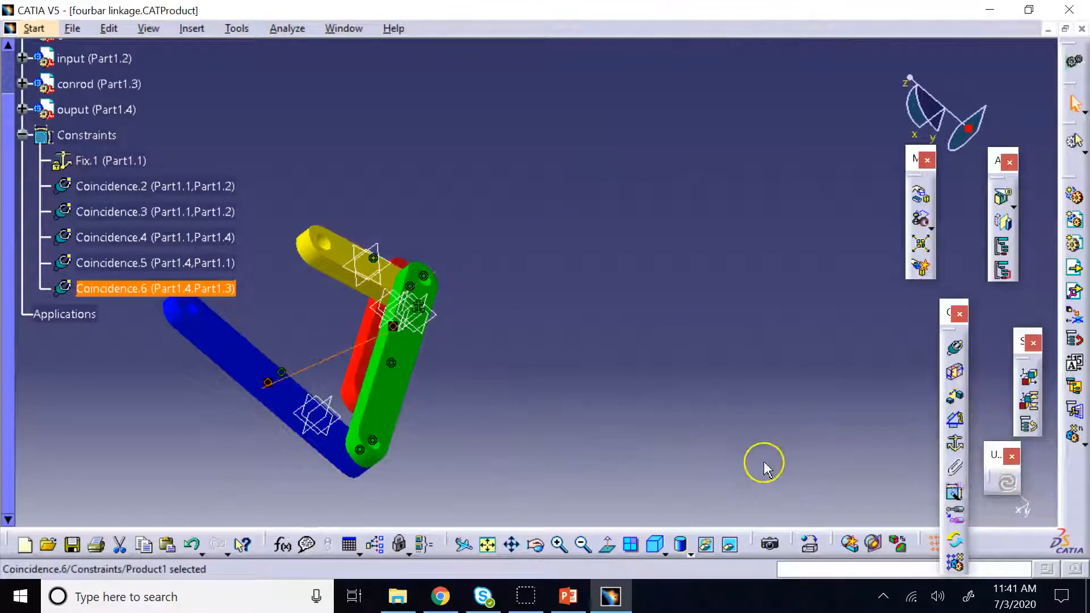
Examine how the red, blue, yellow and green links lie relative to each other from several angles, including isometric.
{"action": "left_click", "coordinate": [699, 407]}
{"action": "left_click", "coordinate": [535, 545]}
{"action": "left_click_drag", "start_coordinate": [499, 346], "coordinate": [724, 291]}
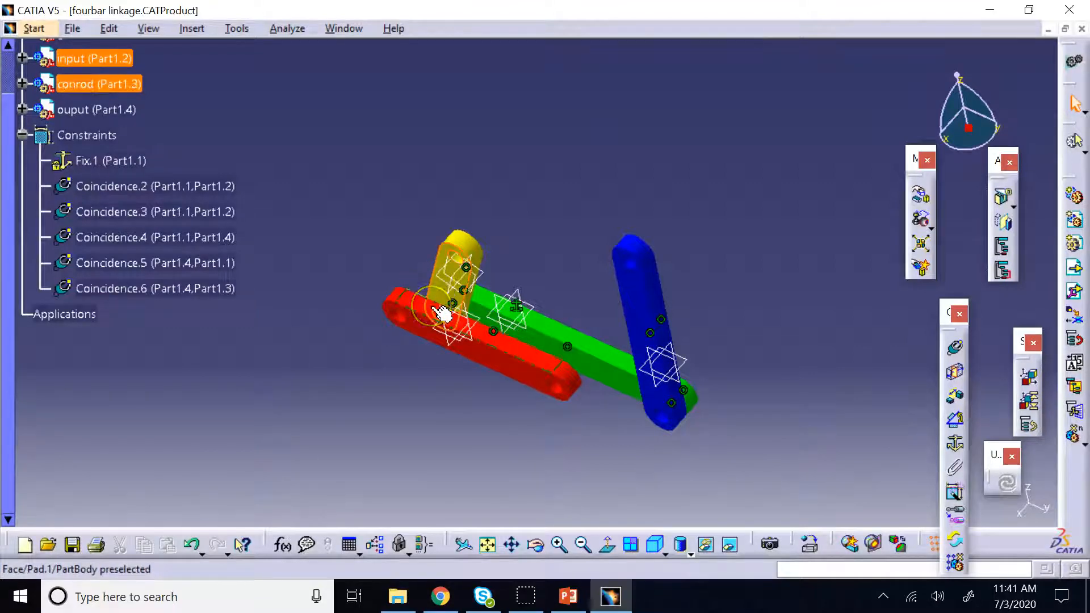
{"action": "left_click", "coordinate": [615, 127]}
{"action": "left_click", "coordinate": [568, 236]}
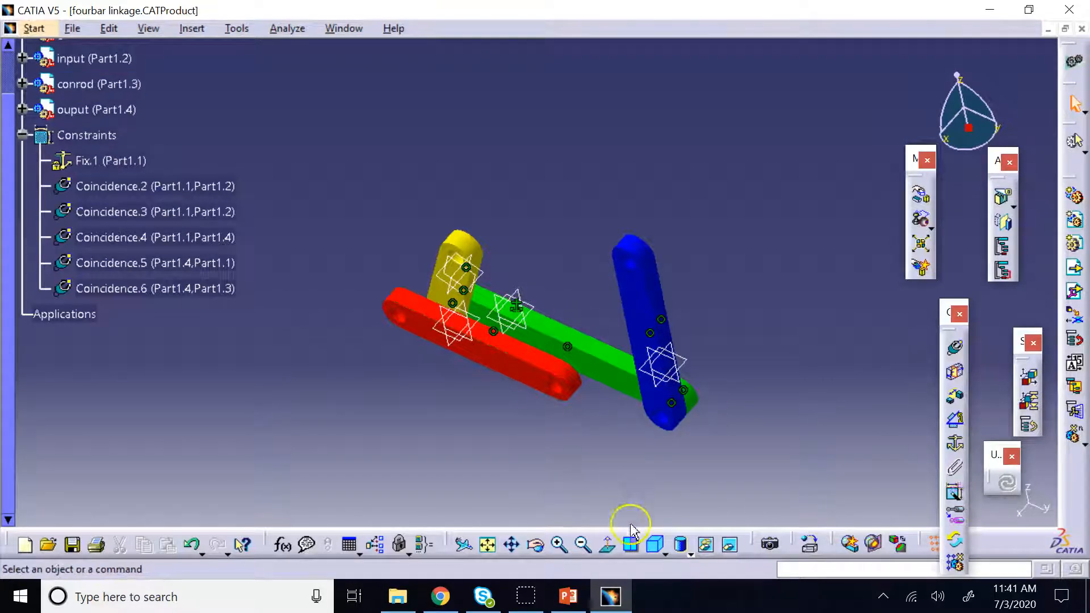
{"action": "left_click", "coordinate": [654, 544]}
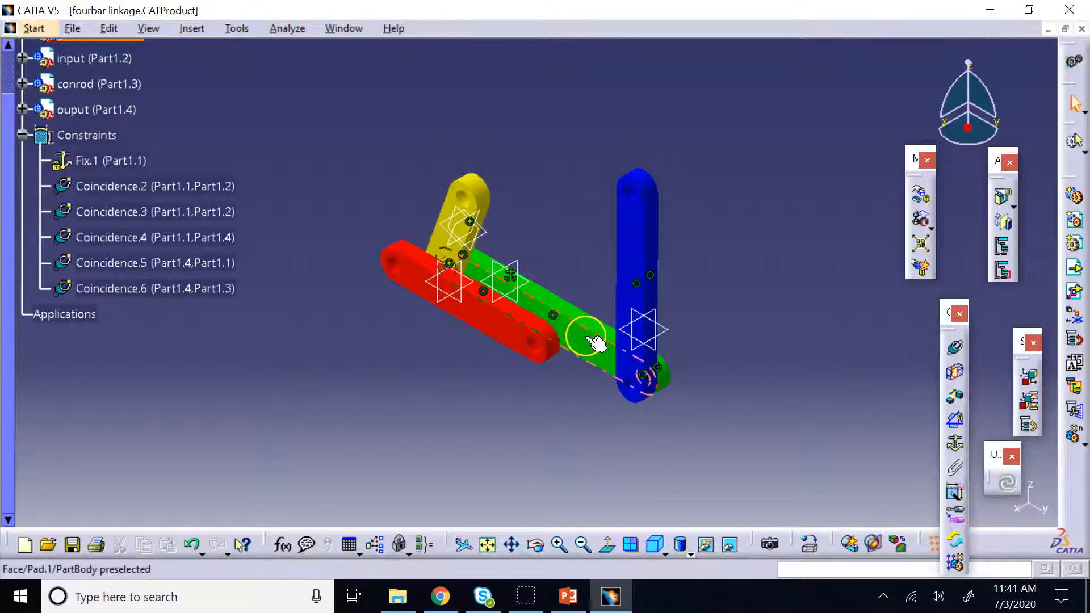
{"action": "left_click", "coordinate": [632, 237]}
{"action": "left_click", "coordinate": [448, 256], "text": "ctrl"}
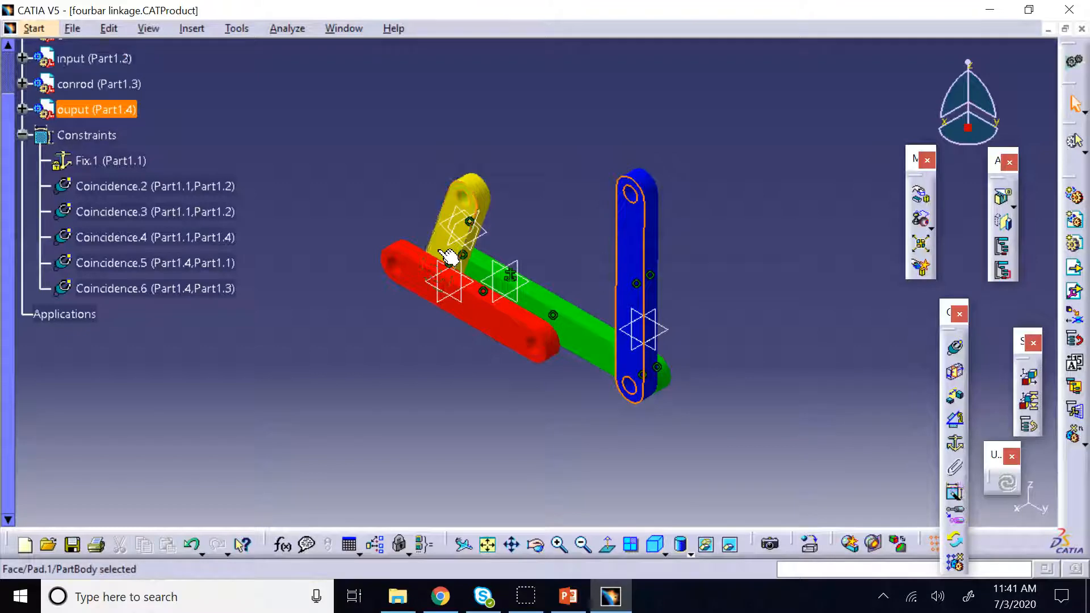
{"action": "left_click", "coordinate": [449, 257]}
{"action": "left_click", "coordinate": [540, 325]}
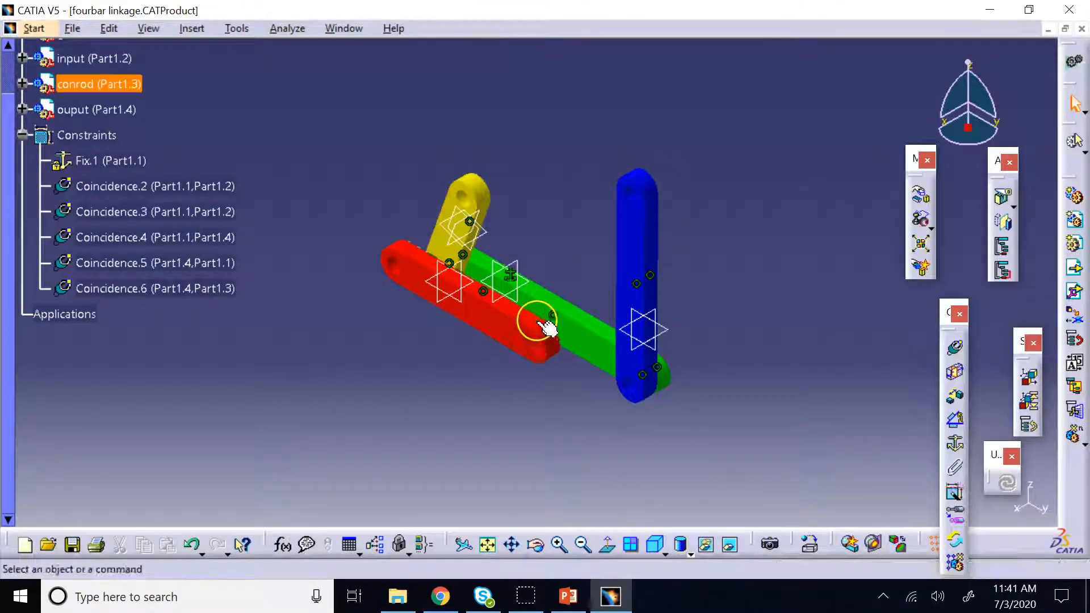
{"action": "left_click", "coordinate": [630, 261]}
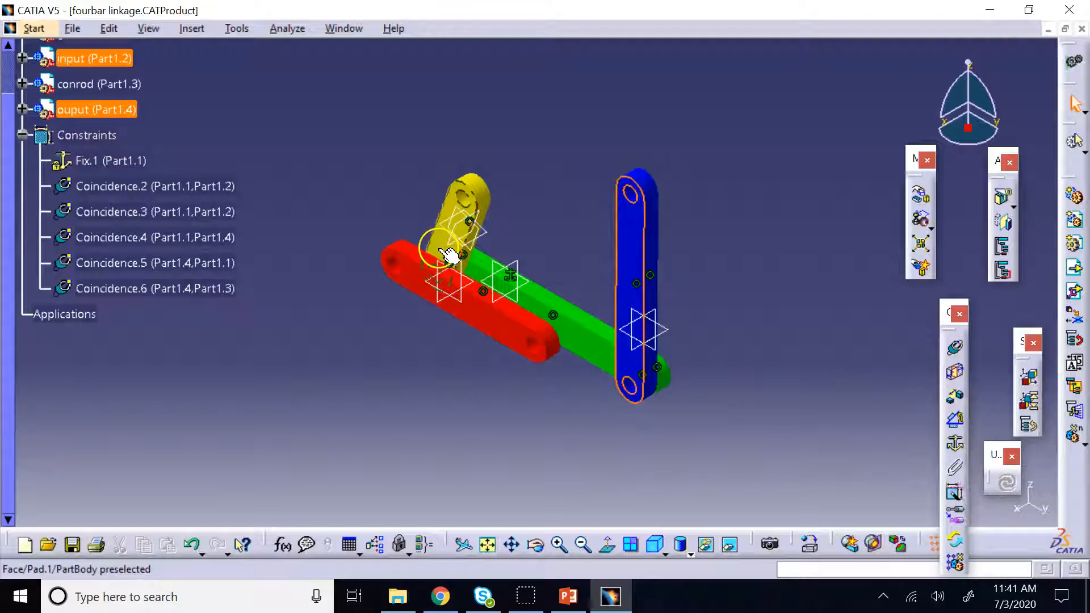
Manipulate the red link along the Y axis to pull it clear of the yellow and green links.
{"action": "left_click", "coordinate": [666, 554]}
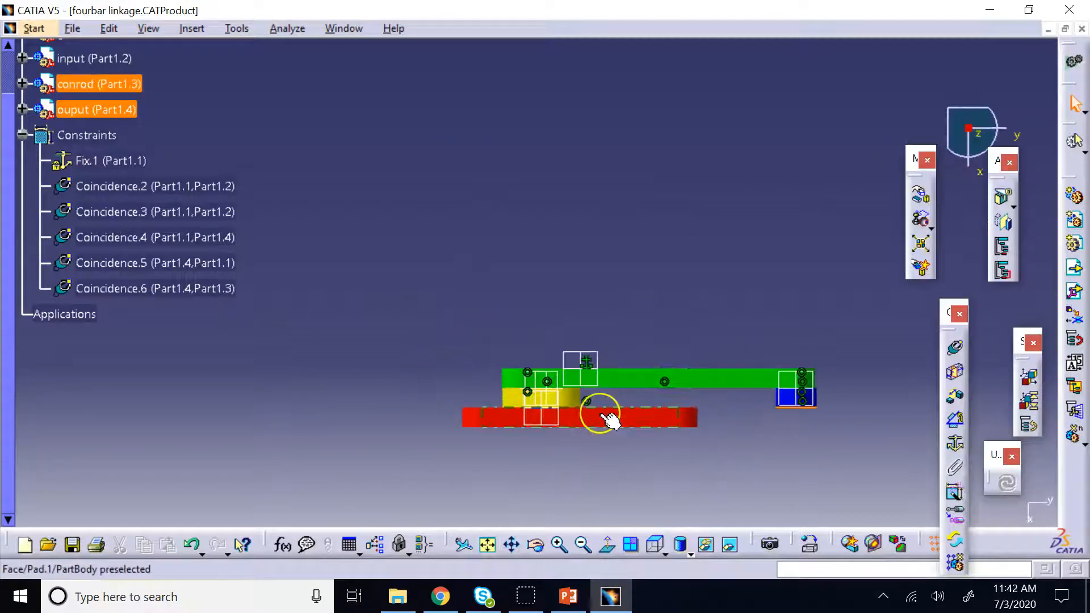
{"action": "left_click", "coordinate": [601, 414]}
{"action": "left_click", "coordinate": [917, 220]}
{"action": "left_click", "coordinate": [838, 168]}
{"action": "left_click_drag", "start_coordinate": [638, 423], "coordinate": [433, 476]}
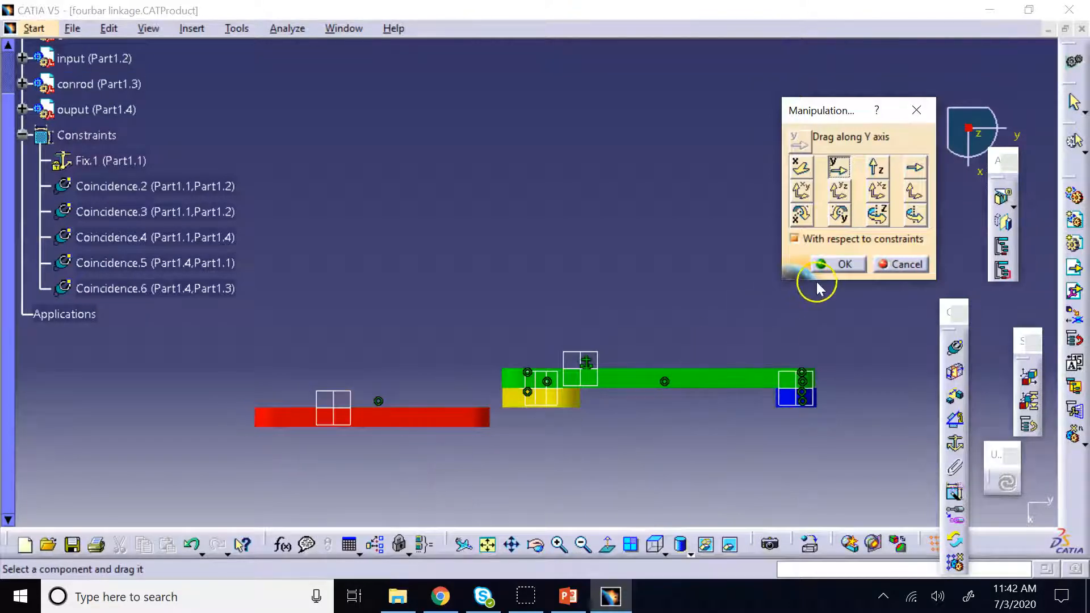
{"action": "left_click", "coordinate": [834, 263]}
Create a coincidence constraint between the red link's near-end hole axis and the blue link's upper hole axis, and update the assembly.
{"action": "left_click", "coordinate": [666, 553]}
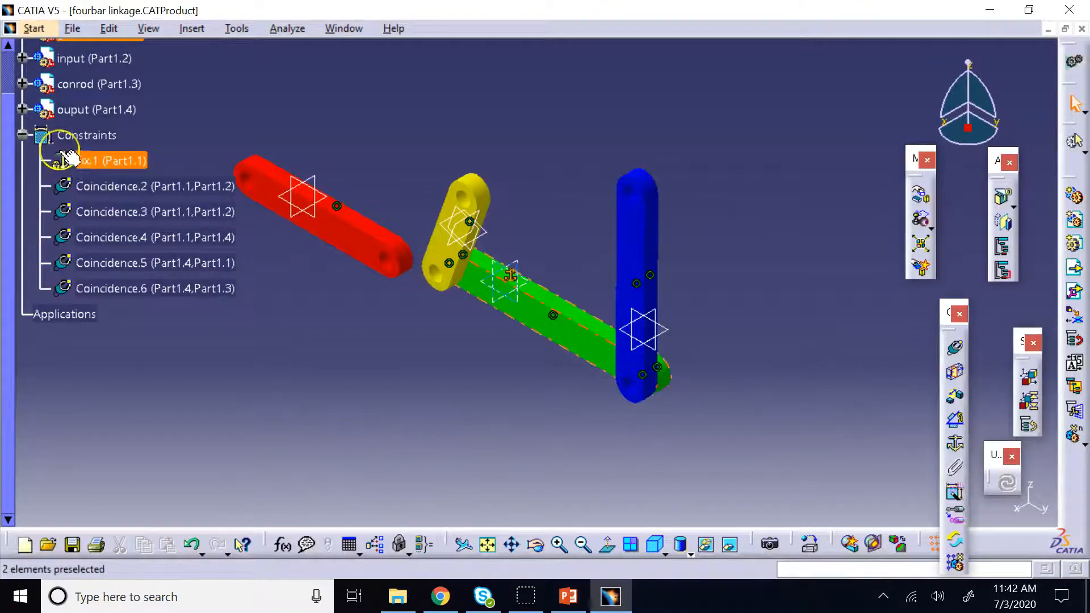
{"action": "left_click", "coordinate": [493, 89]}
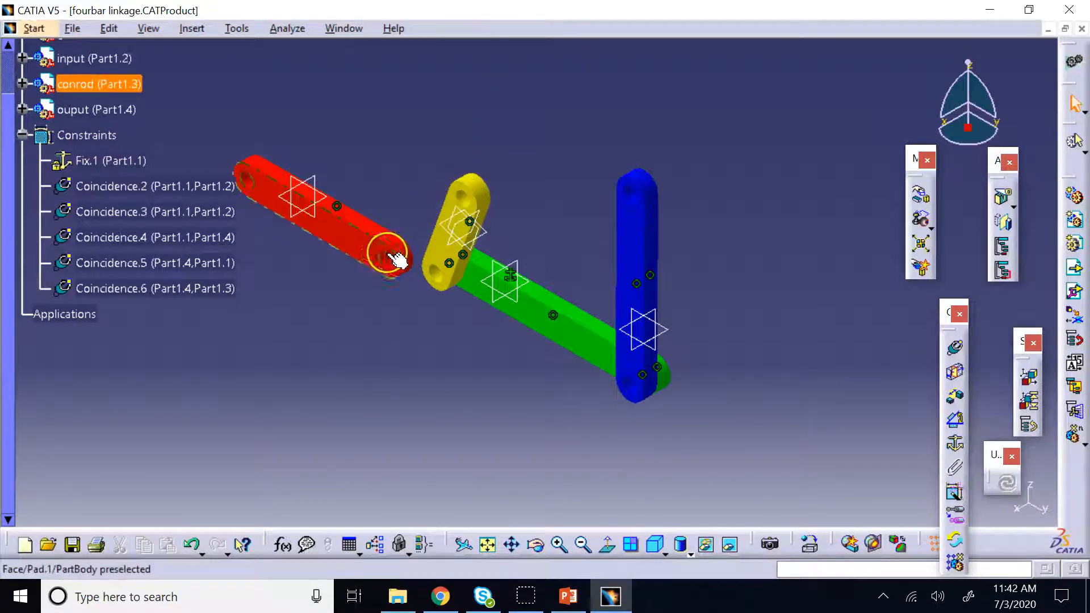
{"action": "left_click", "coordinate": [957, 345]}
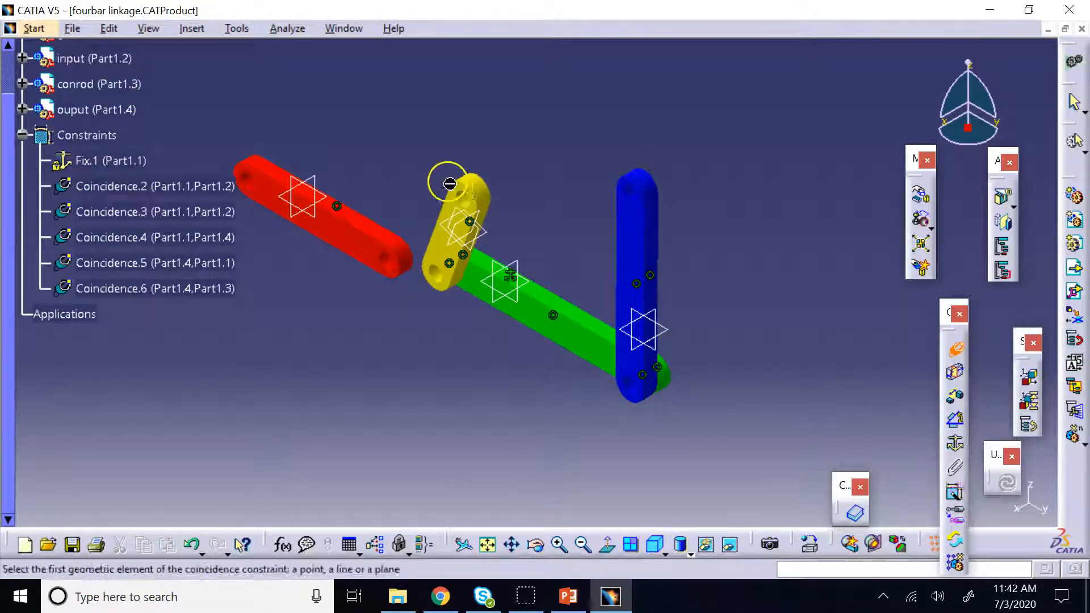
{"action": "left_click", "coordinate": [388, 264]}
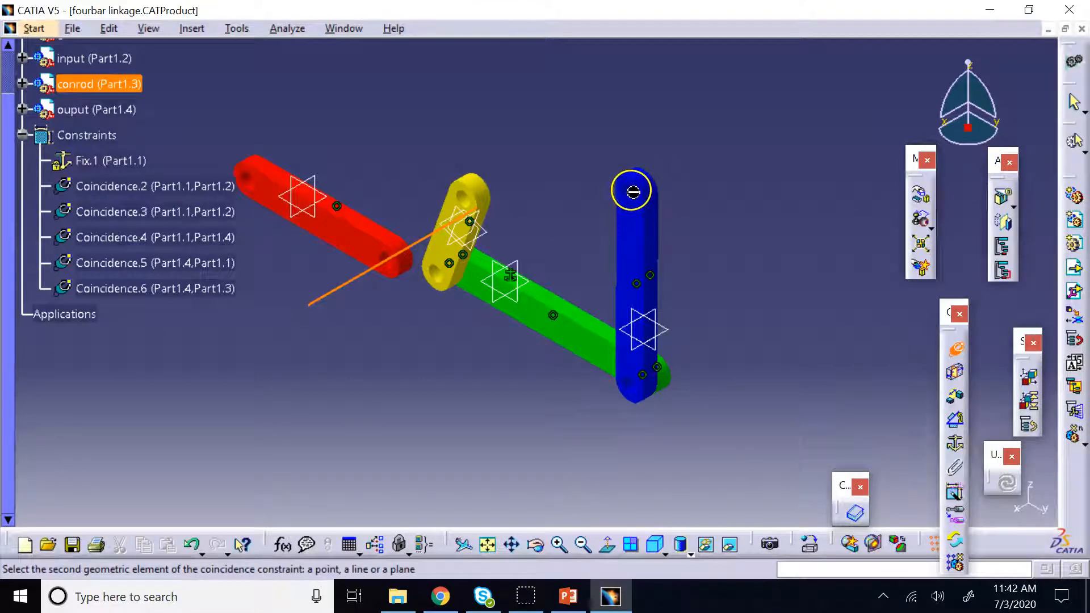
{"action": "left_click", "coordinate": [538, 544]}
{"action": "left_click_drag", "start_coordinate": [572, 393], "coordinate": [525, 478]}
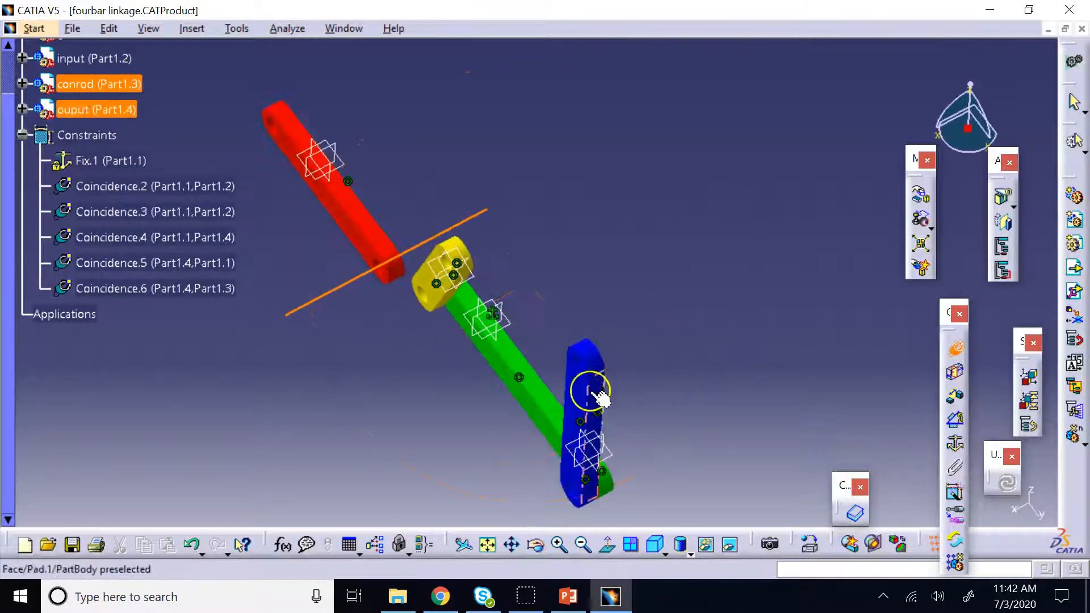
{"action": "left_click", "coordinate": [591, 365]}
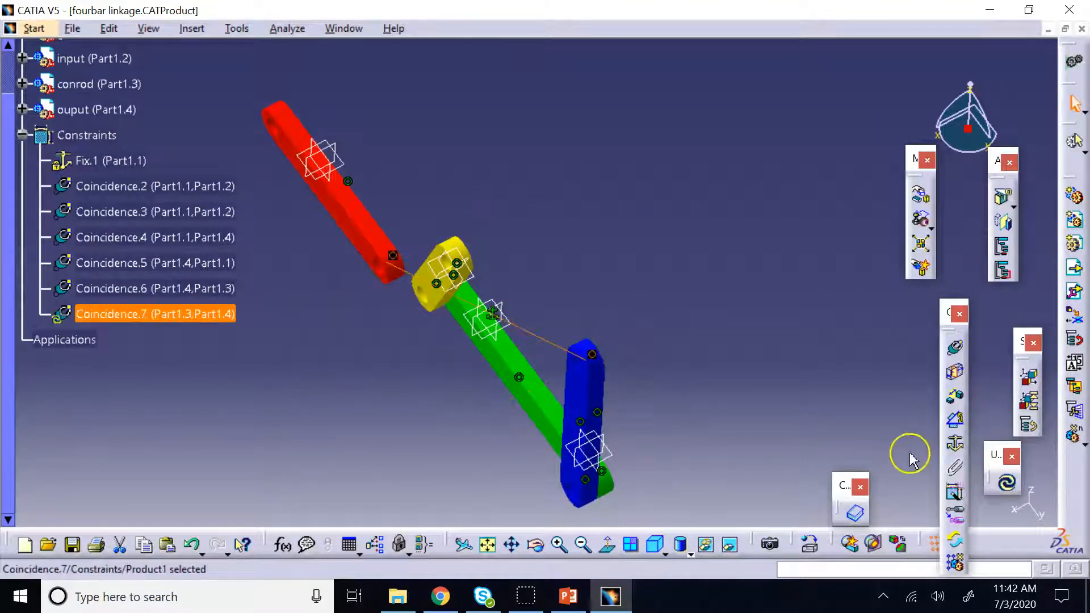
{"action": "left_click", "coordinate": [1006, 482]}
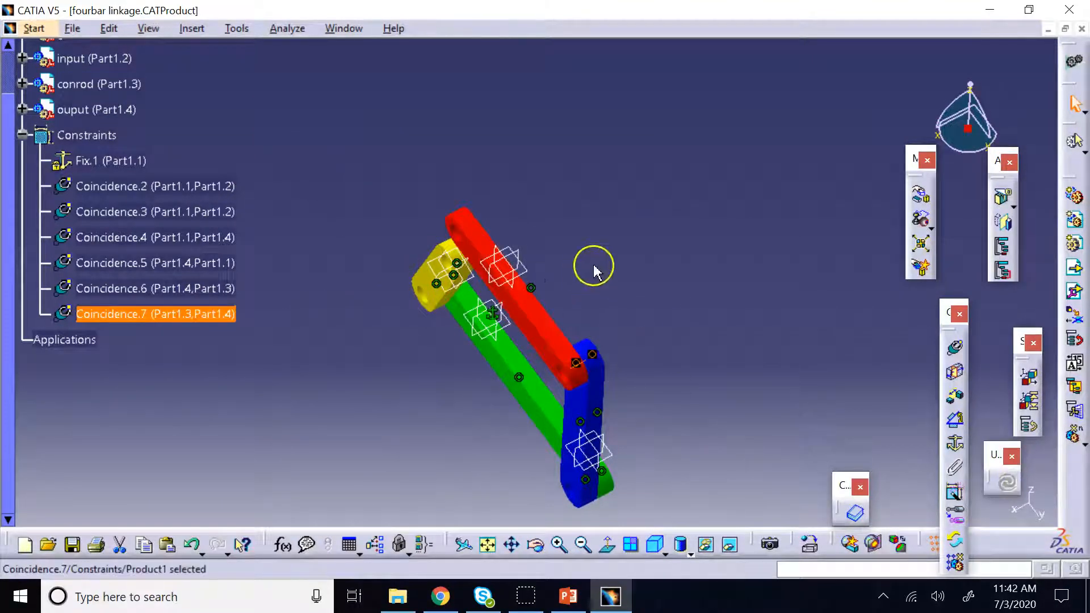
Create a coincidence constraint between the upper hole axis of the yellow link and the red link's free-end hole axis, and update the assembly.
{"action": "left_click", "coordinate": [650, 546]}
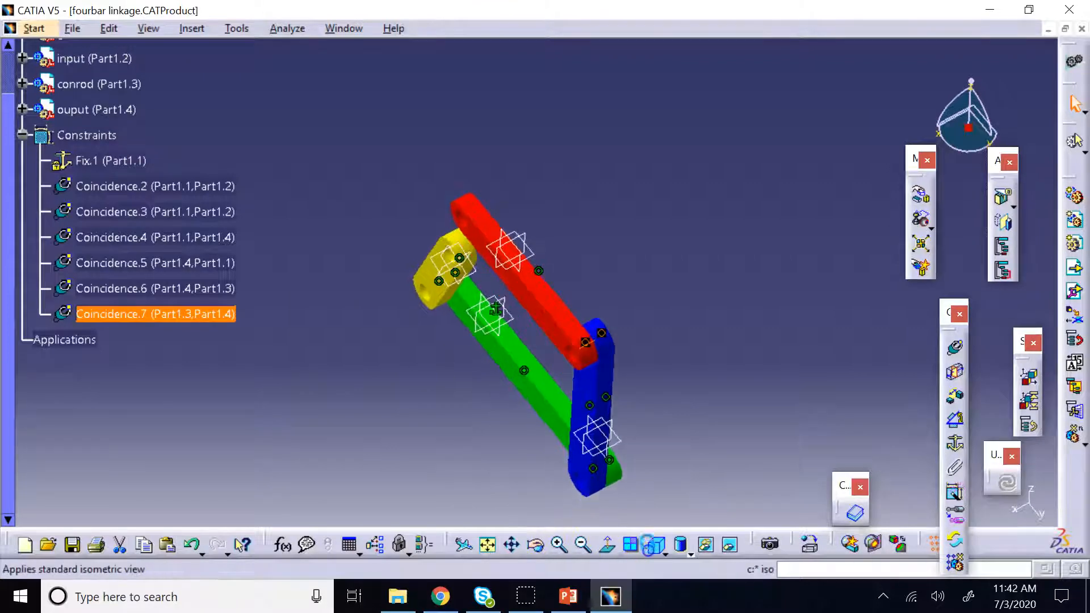
{"action": "left_click", "coordinate": [959, 346]}
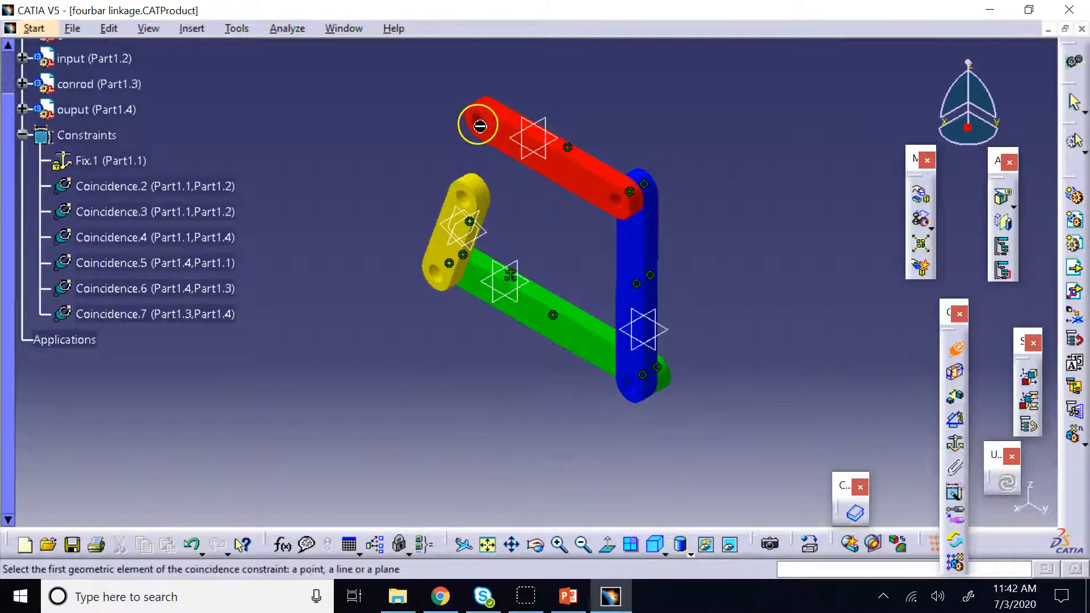
{"action": "left_click", "coordinate": [470, 200]}
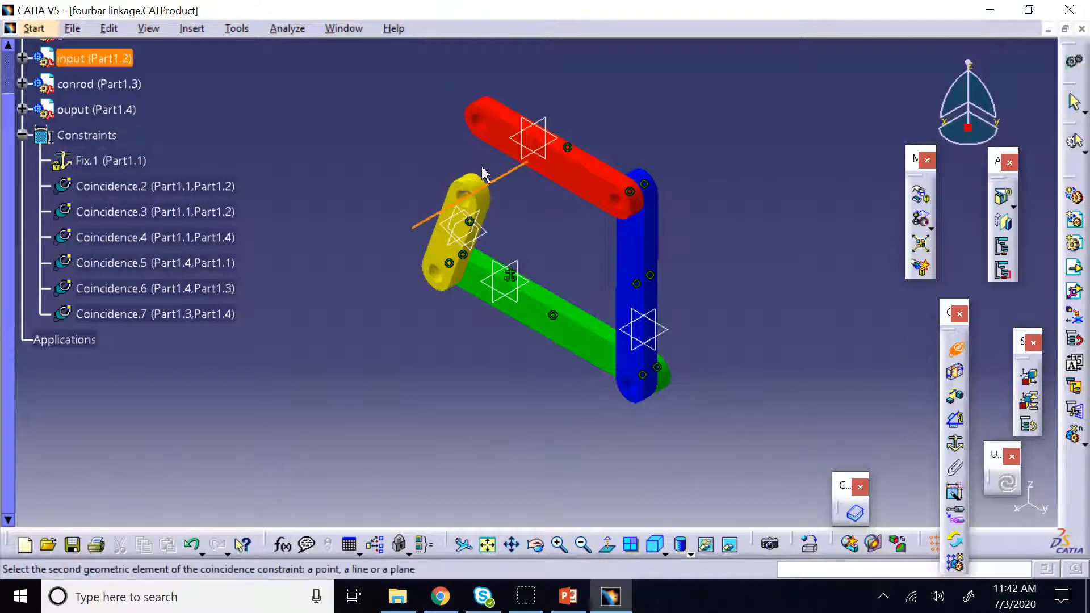
{"action": "left_click", "coordinate": [488, 129]}
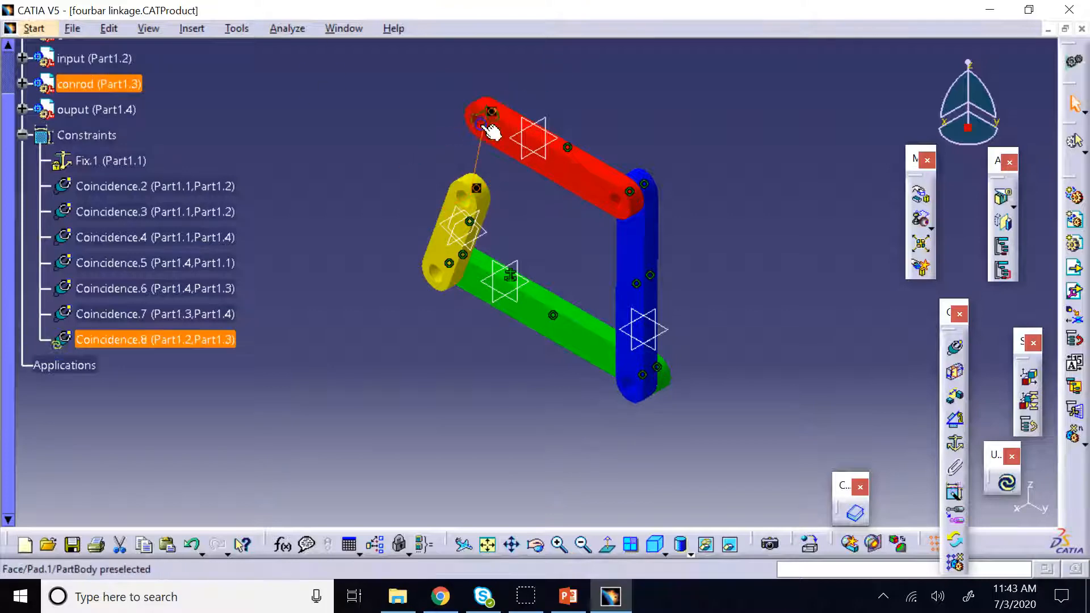
{"action": "left_click", "coordinate": [1007, 482]}
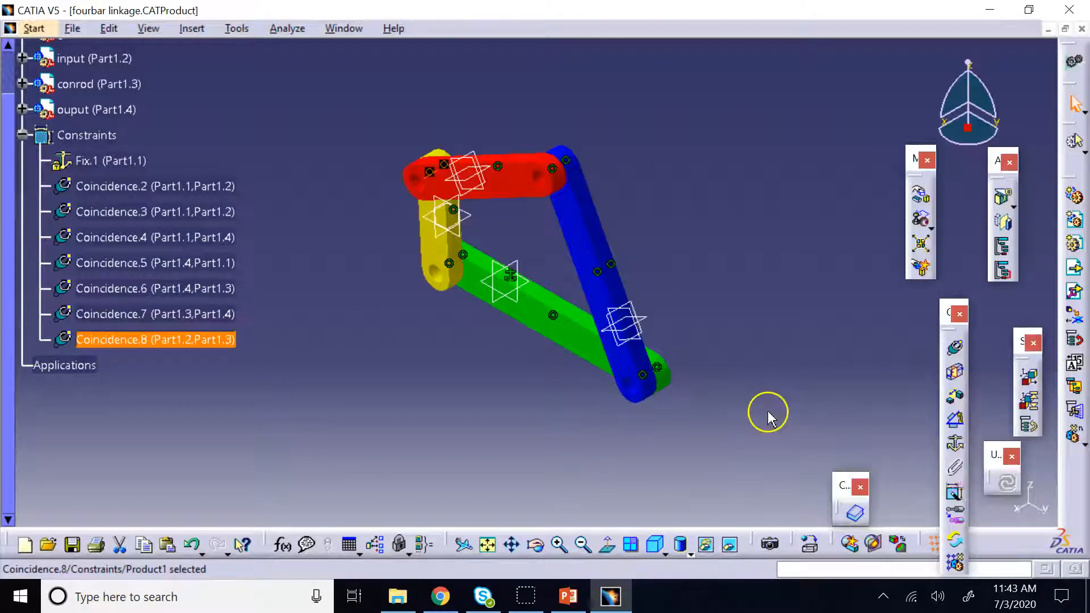
Rotate the yellow input link around the X axis with respect to constraints to drive the closed linkage.
{"action": "left_click", "coordinate": [923, 197]}
{"action": "left_click", "coordinate": [800, 215]}
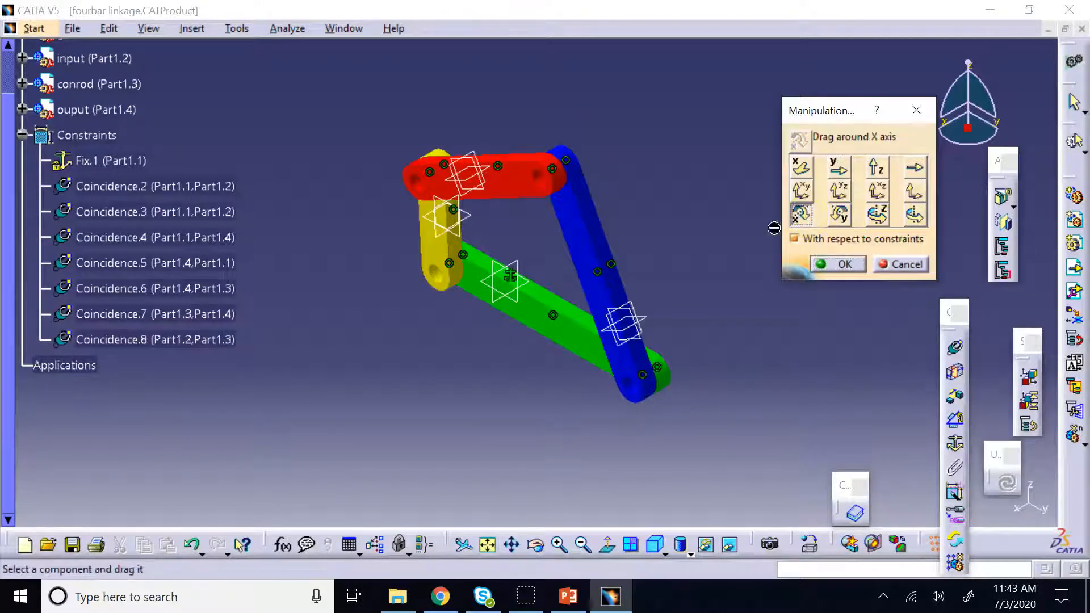
{"action": "left_click_drag", "start_coordinate": [455, 280], "coordinate": [433, 257]}
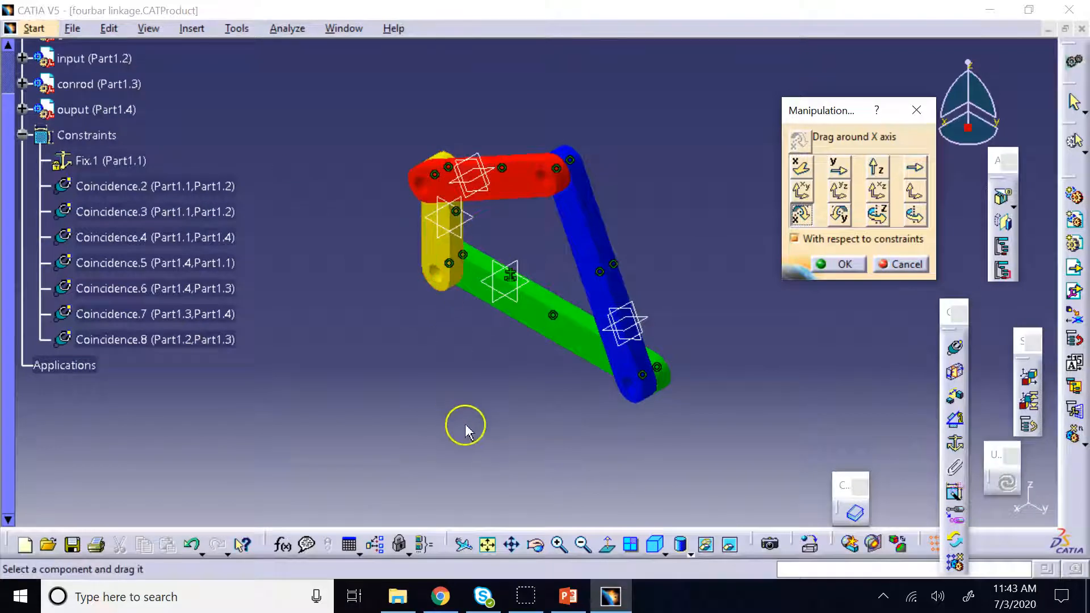
{"action": "left_click", "coordinate": [838, 264]}
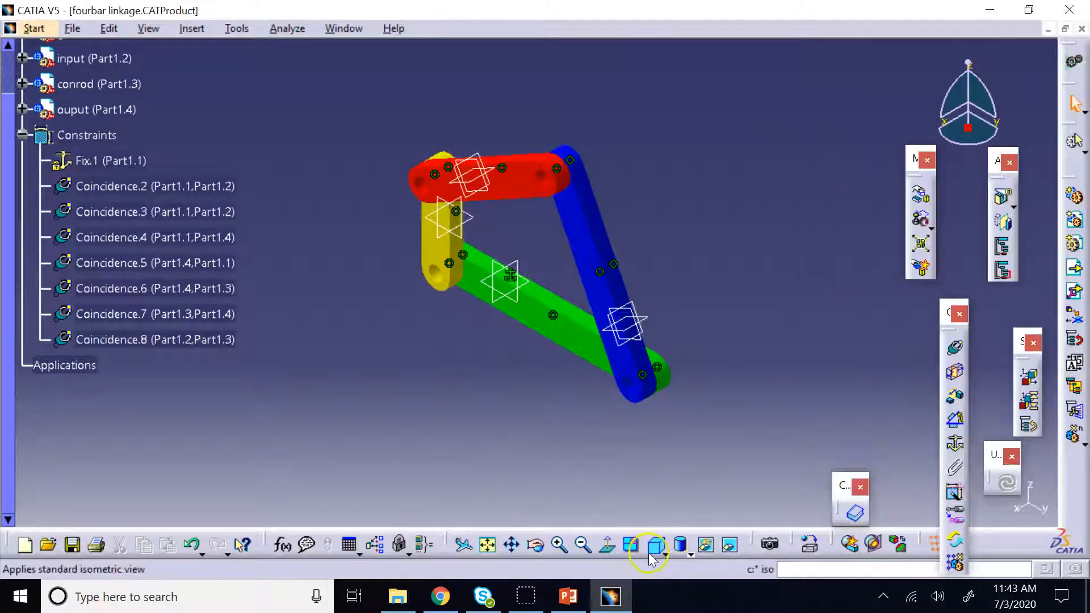
Save the assembly in the CAD folder as a CATProduct named "crank_rocker fourbar linkage".
{"action": "scroll", "coordinate": [329, 158], "scroll_direction": "up", "scroll_amount": 2}
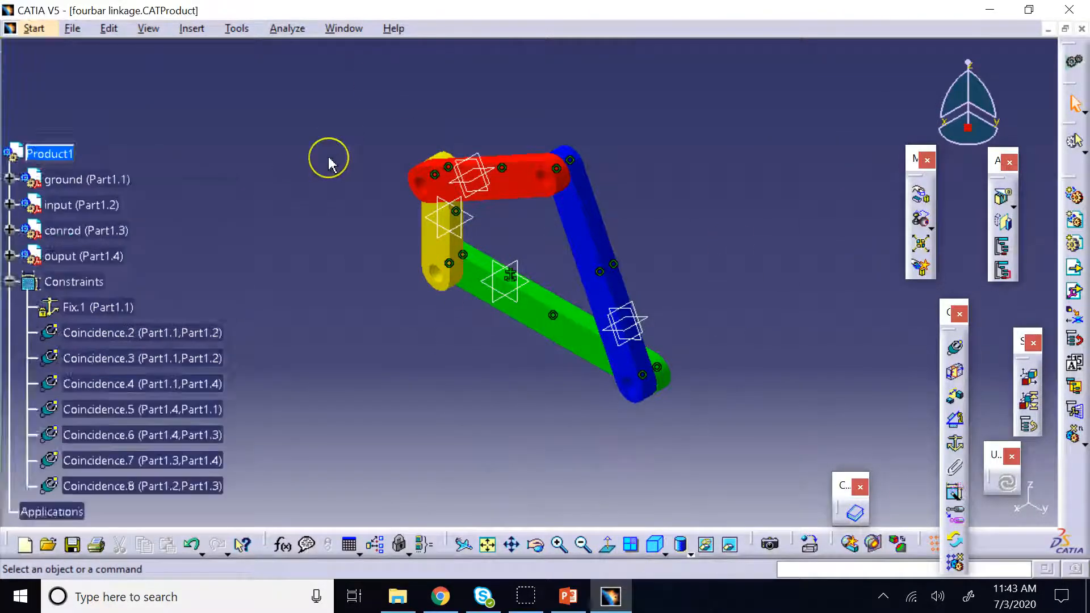
{"action": "scroll", "coordinate": [329, 158], "scroll_direction": "down", "scroll_amount": 1}
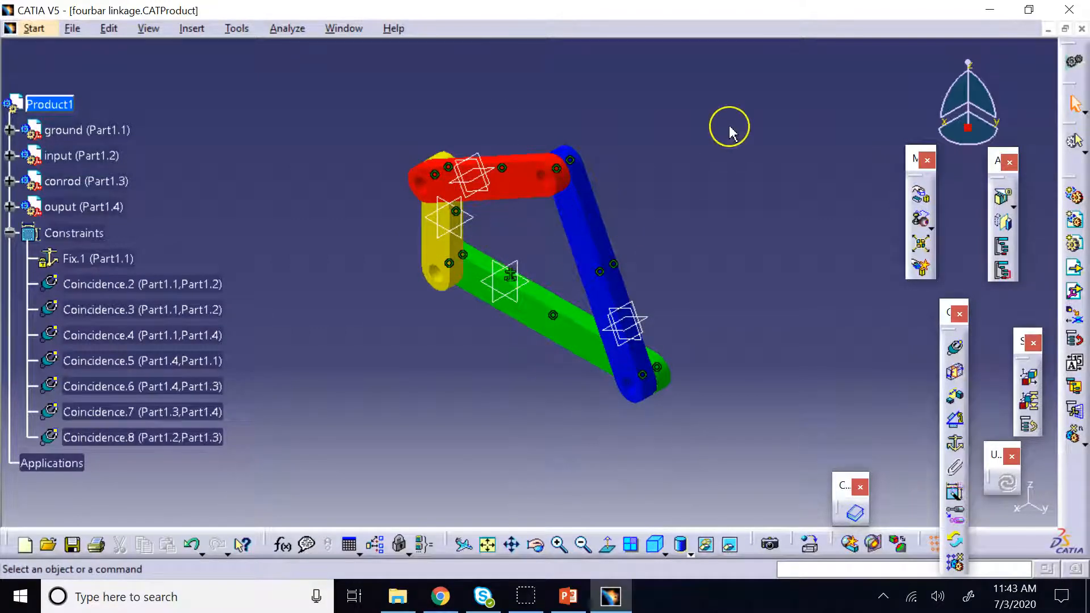
{"action": "left_click", "coordinate": [73, 28]}
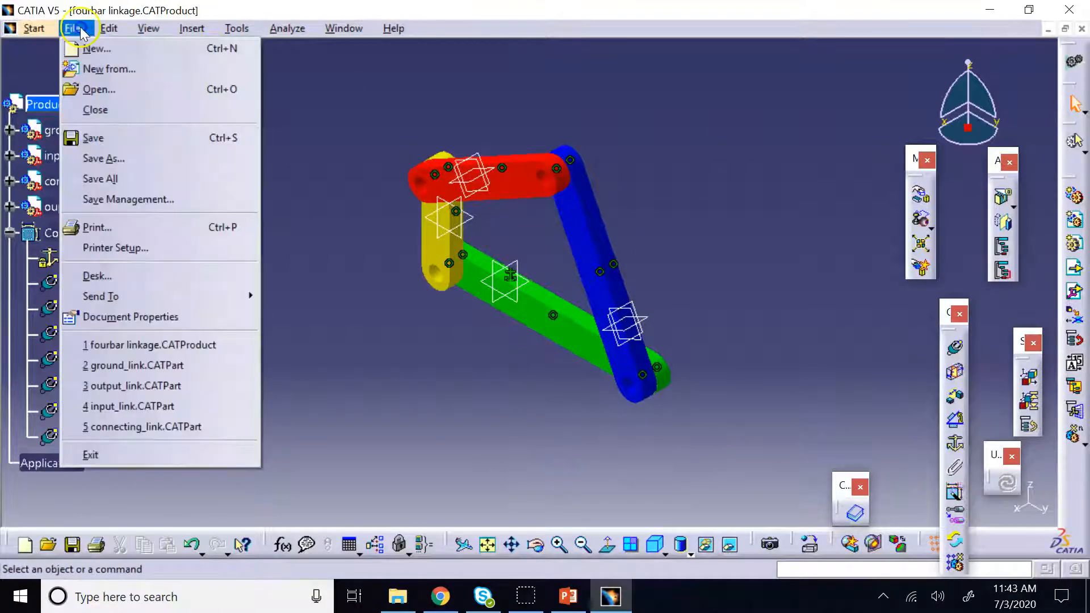
{"action": "left_click", "coordinate": [124, 158]}
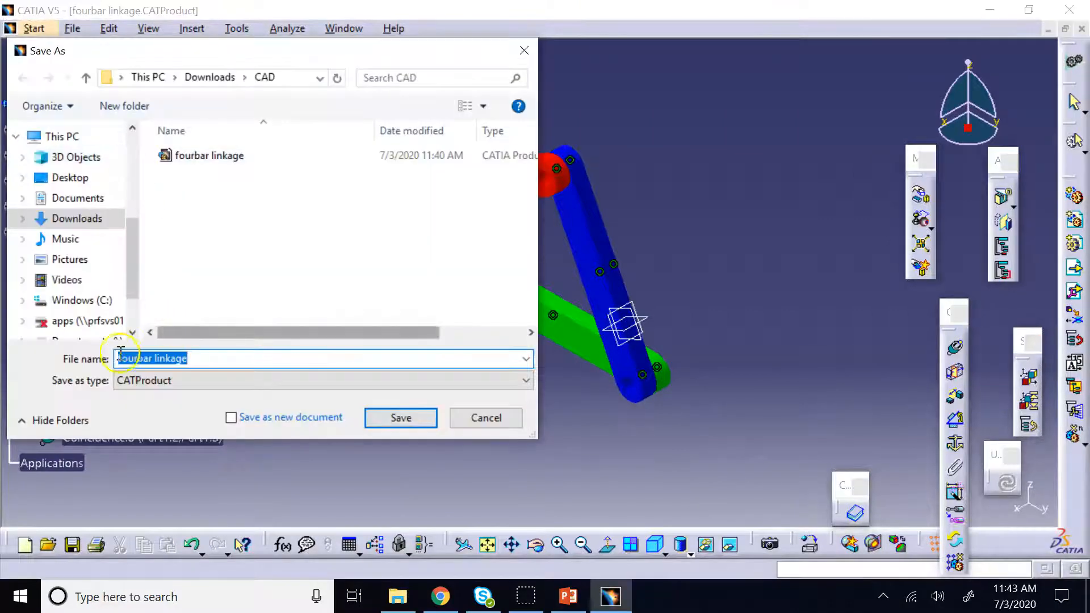
{"action": "left_click", "coordinate": [120, 358]}
{"action": "left_click", "coordinate": [118, 359]}
{"action": "type", "text": "crank"}
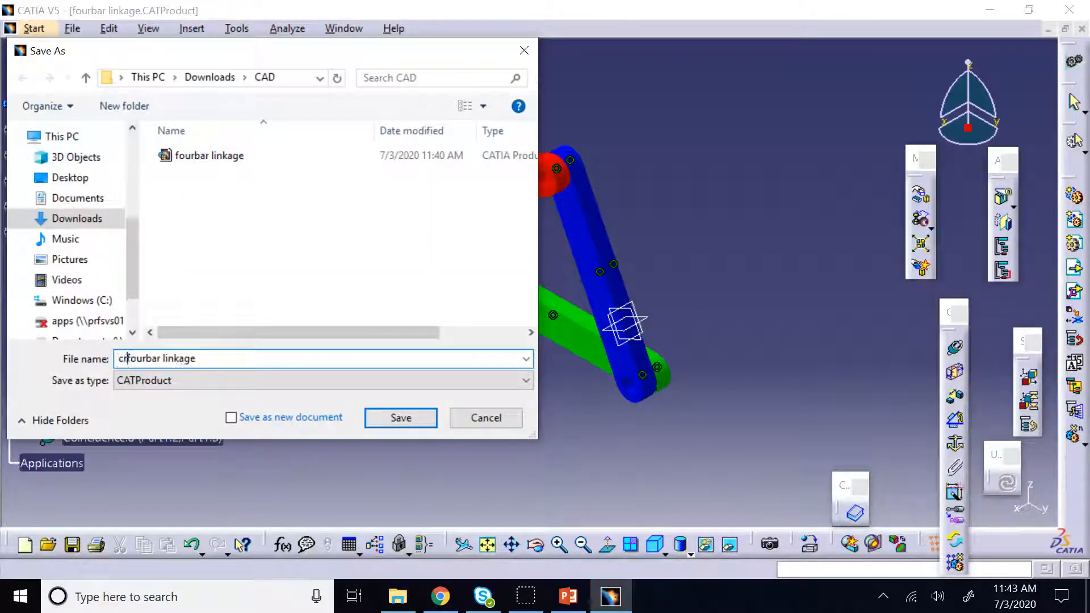
{"action": "type", "text": "_rocker"}
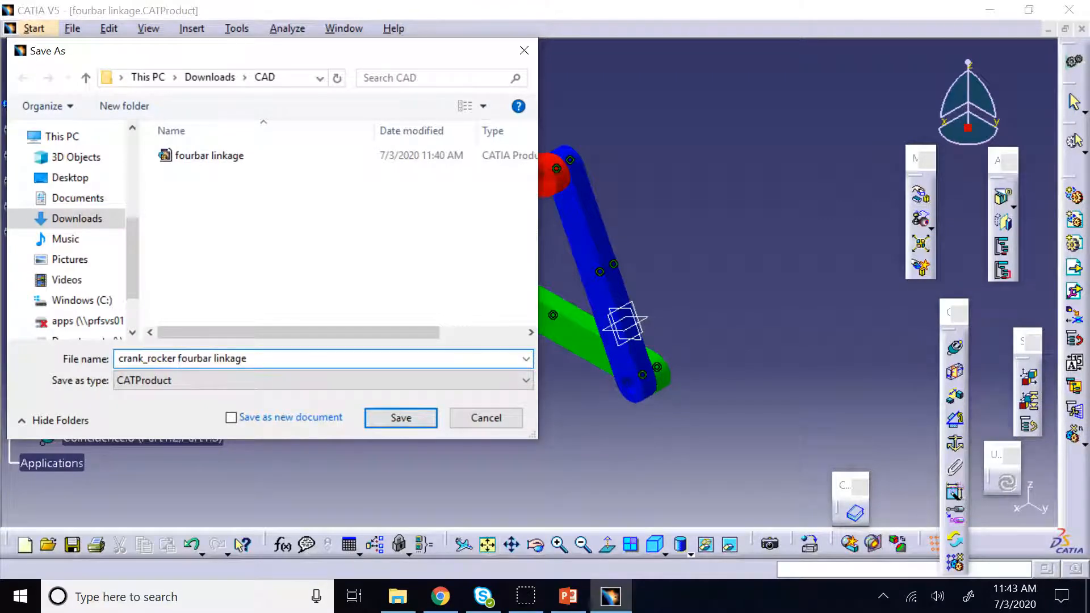
{"action": "left_click", "coordinate": [391, 419]}
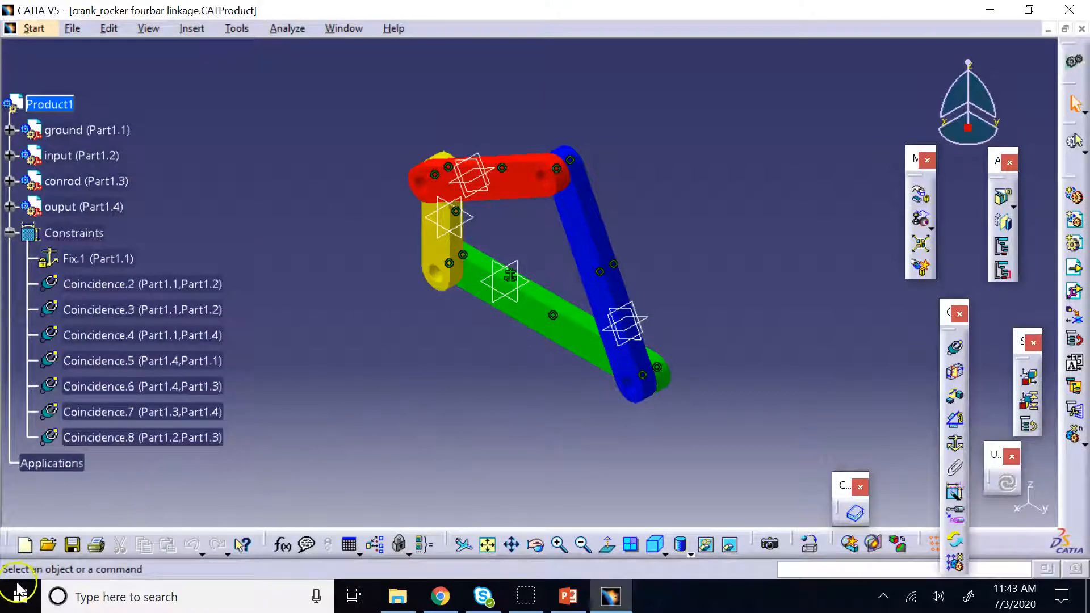
Collapse the Constraints branch of the specification tree and move the Constraints toolbar beside the linkage to review its commands.
{"action": "left_click", "coordinate": [9, 233]}
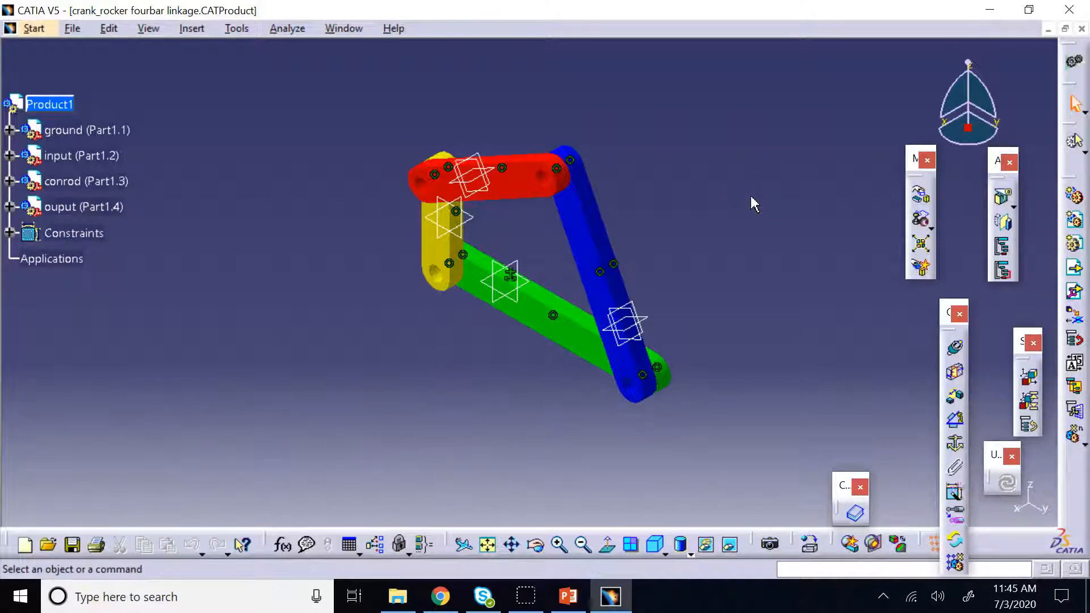
{"action": "left_click_drag", "start_coordinate": [946, 312], "coordinate": [813, 121]}
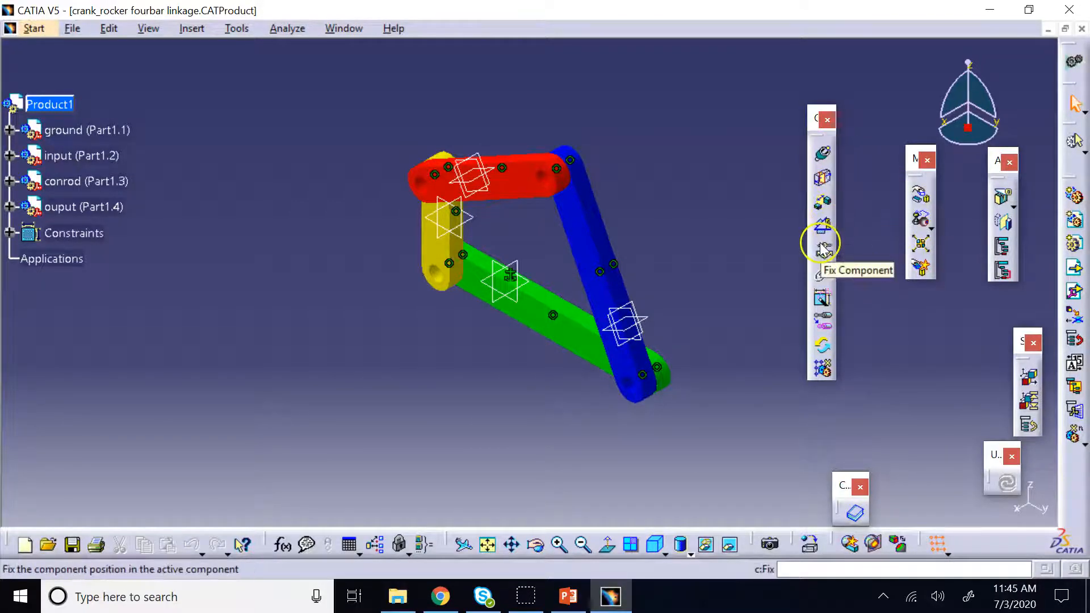
{"action": "left_click", "coordinate": [825, 183]}
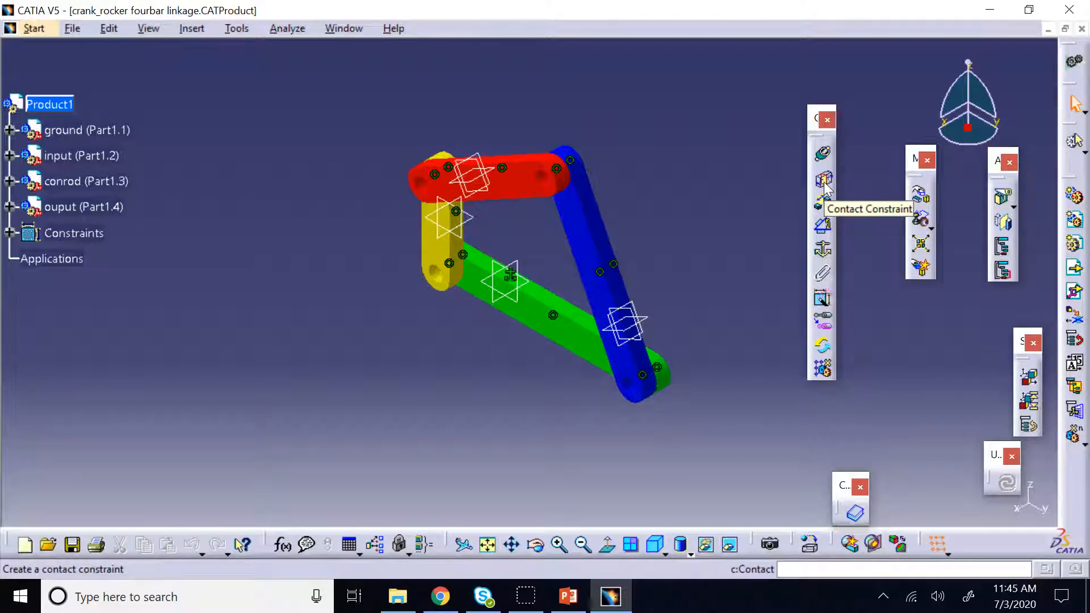
{"action": "left_click", "coordinate": [825, 276]}
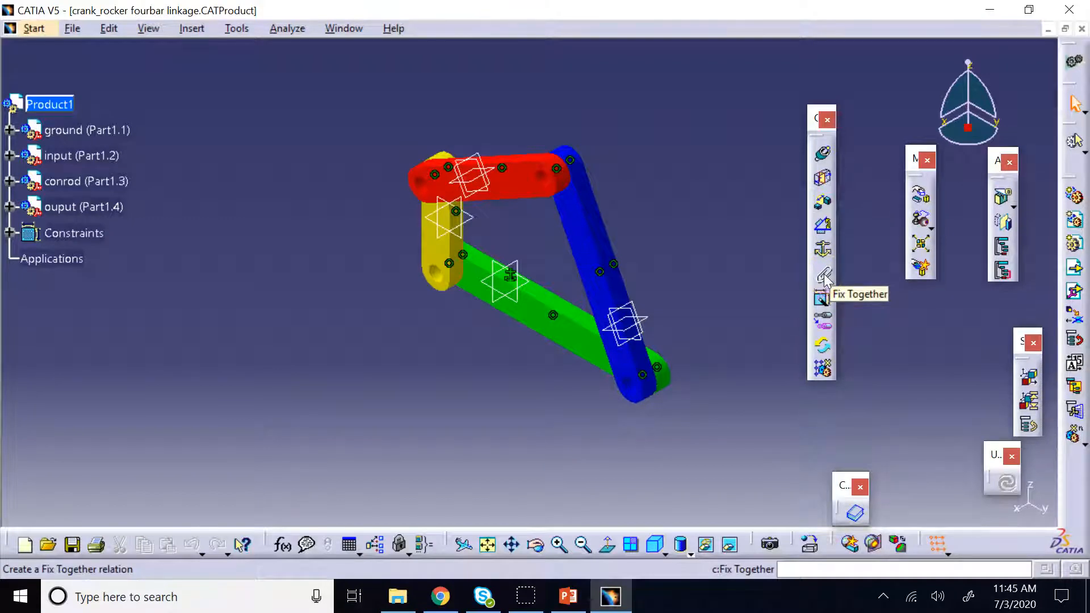
{"action": "left_click", "coordinate": [833, 315]}
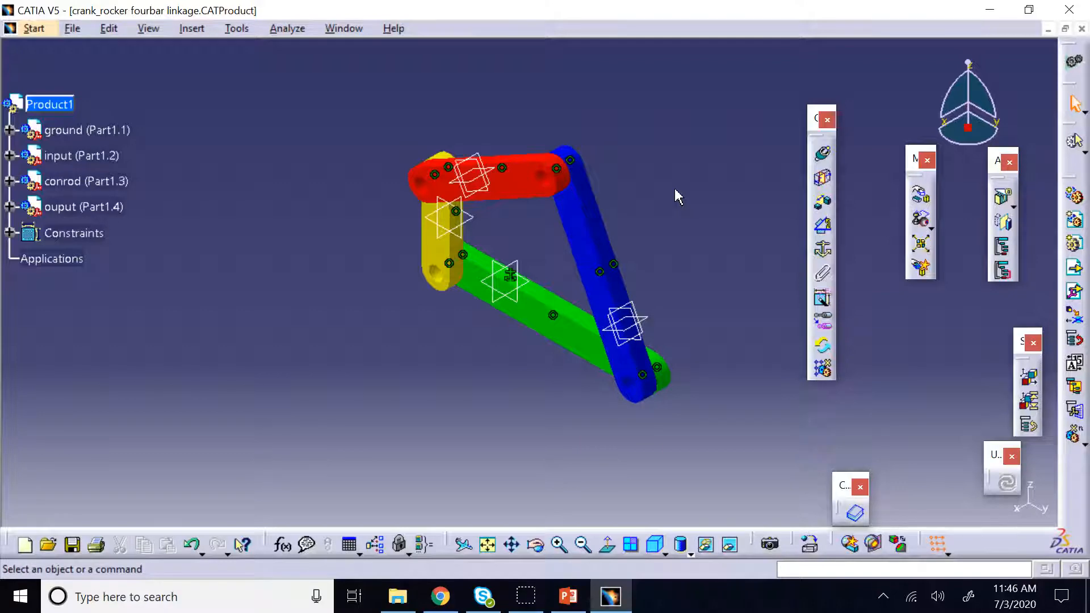
Open the output link's pad sketch, Sketch.1, for editing from within the assembly.
{"action": "scroll", "coordinate": [235, 124], "scroll_direction": "down", "scroll_amount": 1}
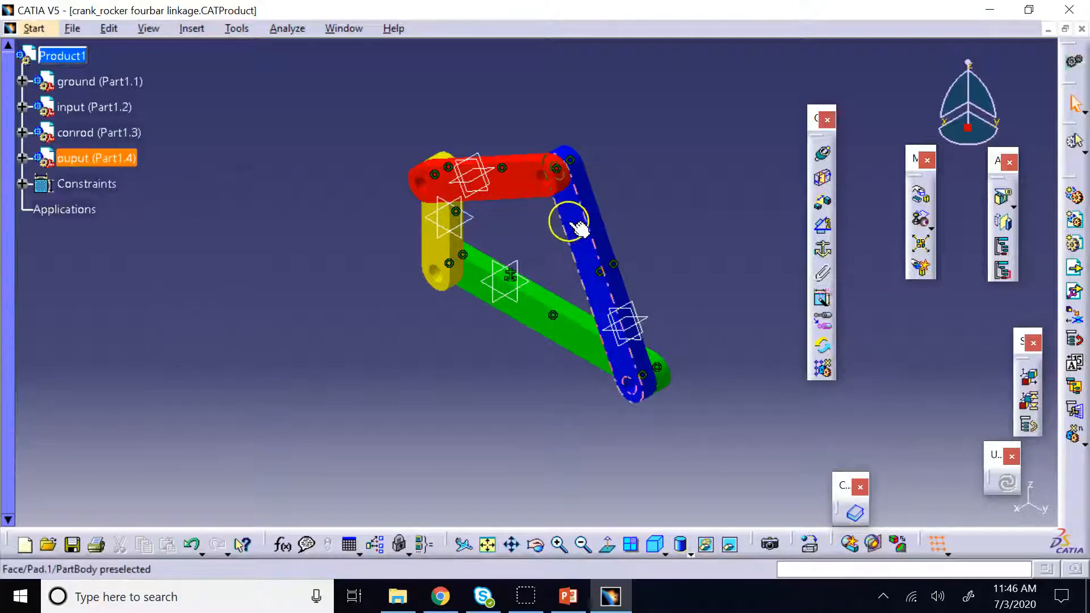
{"action": "left_click", "coordinate": [112, 166]}
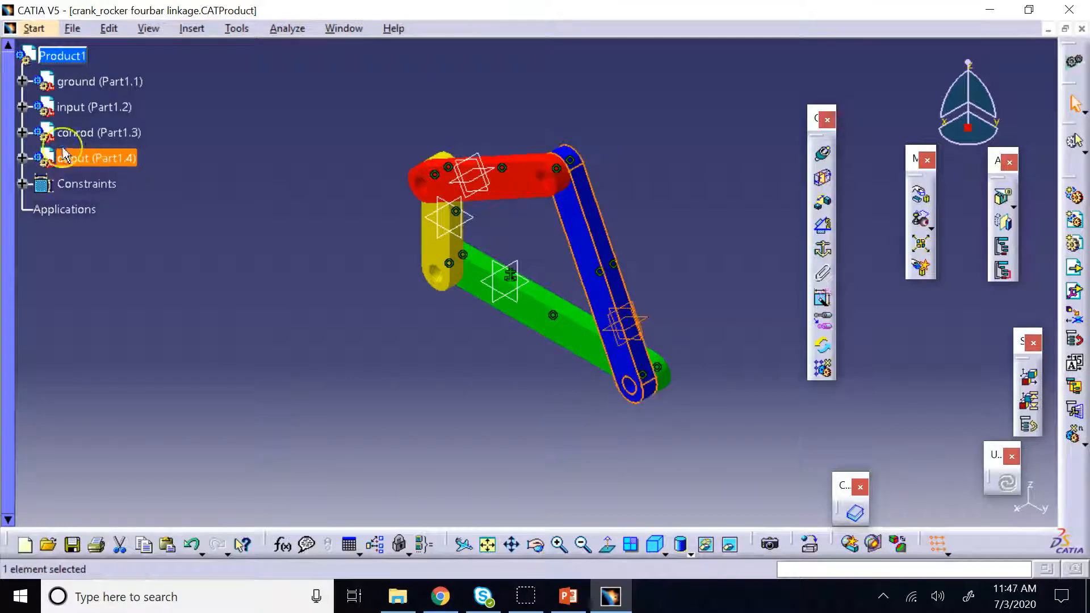
{"action": "left_click", "coordinate": [22, 158]}
{"action": "left_click", "coordinate": [40, 184]}
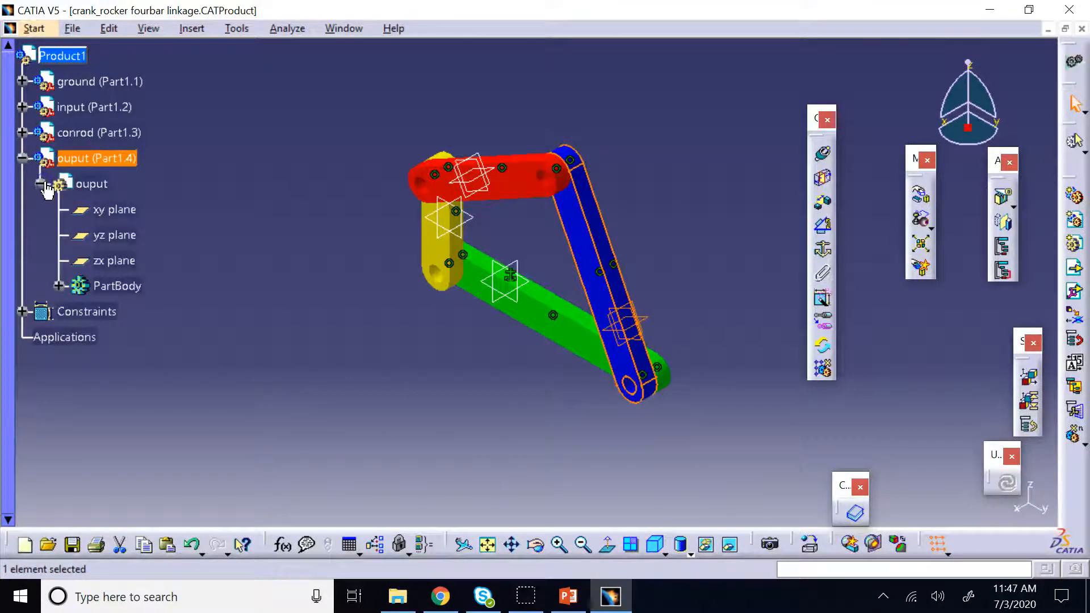
{"action": "double_click", "coordinate": [129, 291]}
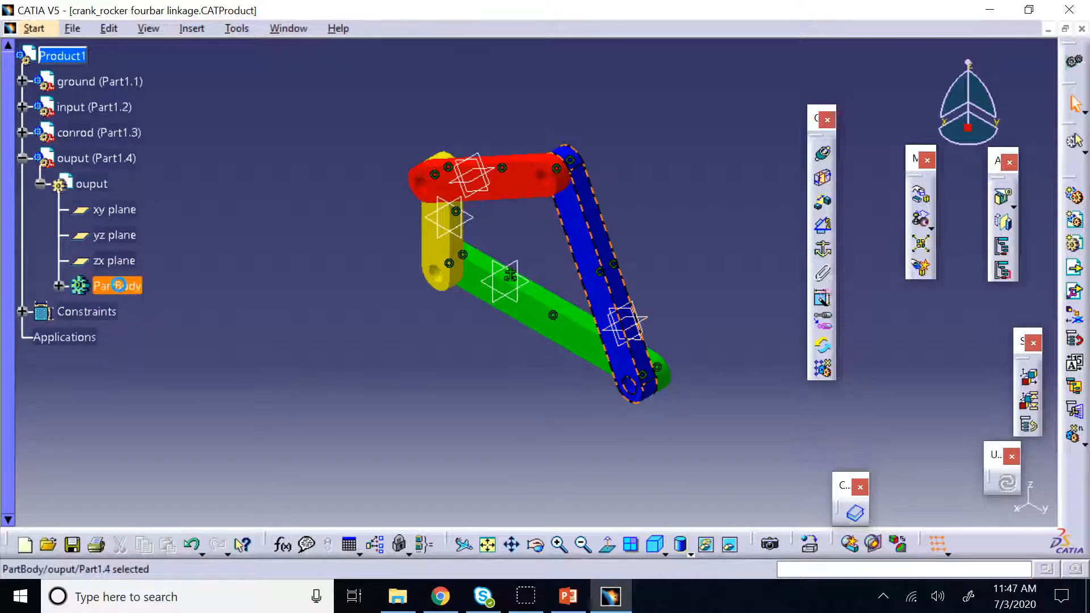
{"action": "left_click", "coordinate": [1067, 192]}
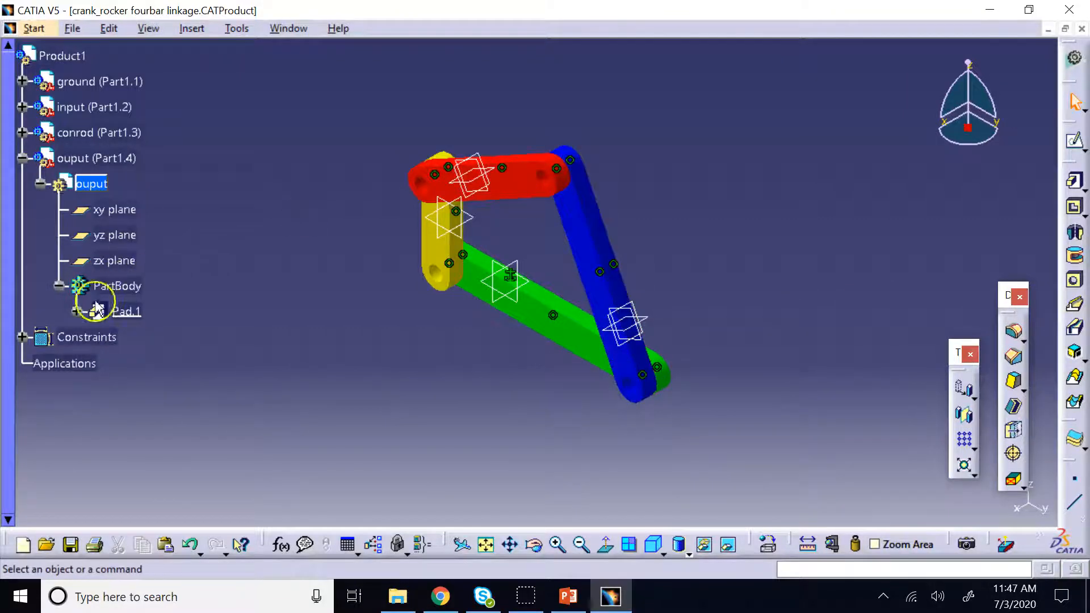
{"action": "left_click", "coordinate": [77, 311]}
{"action": "double_click", "coordinate": [169, 338]}
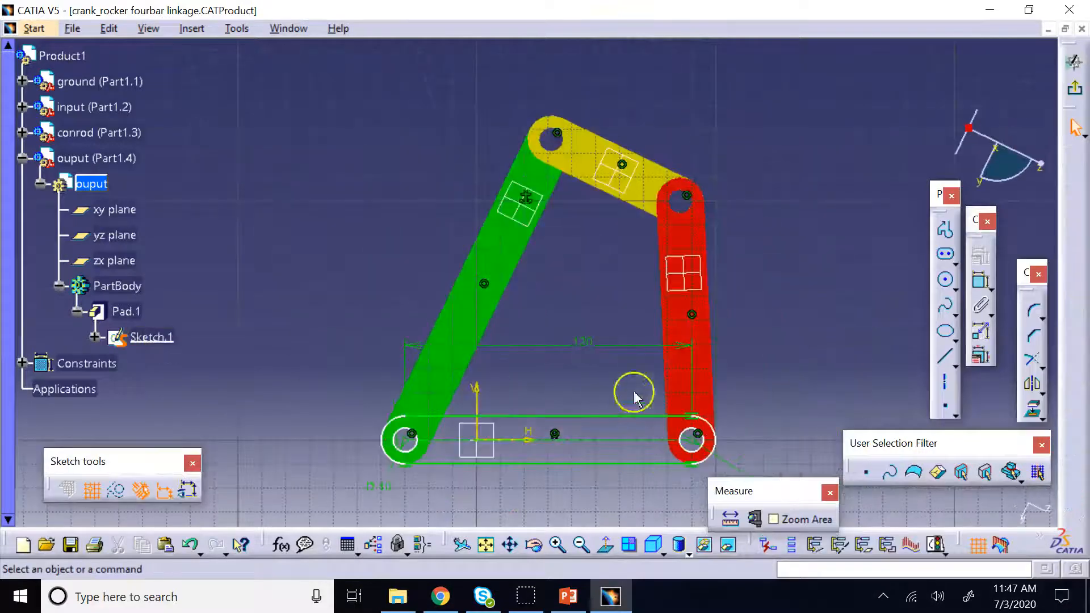
Set the distance between the output link's hole centres to 110 mm and exit the sketch.
{"action": "double_click", "coordinate": [587, 342]}
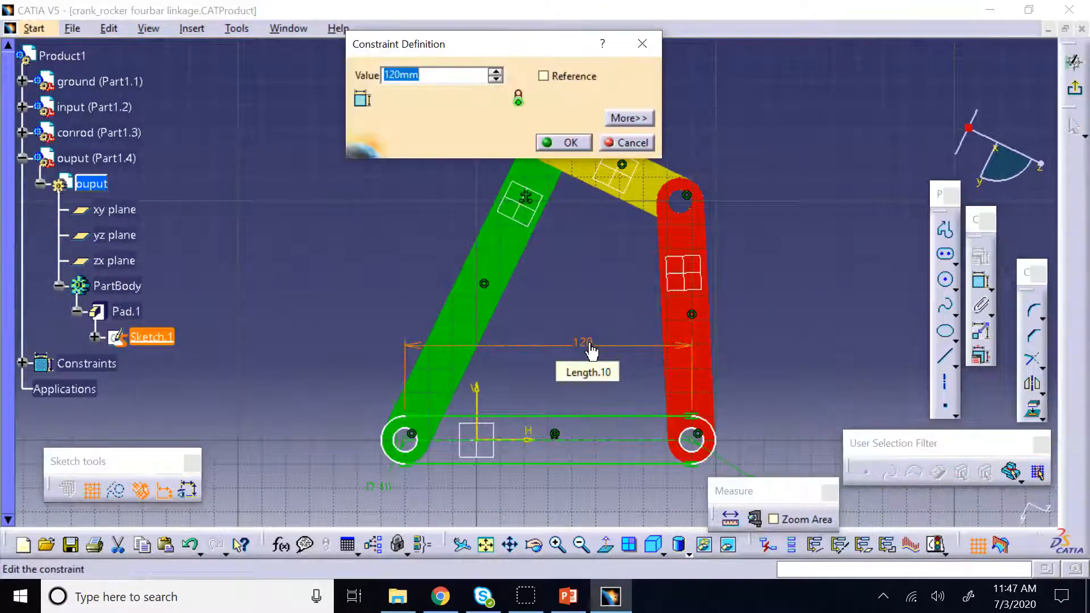
{"action": "type", "text": "110"}
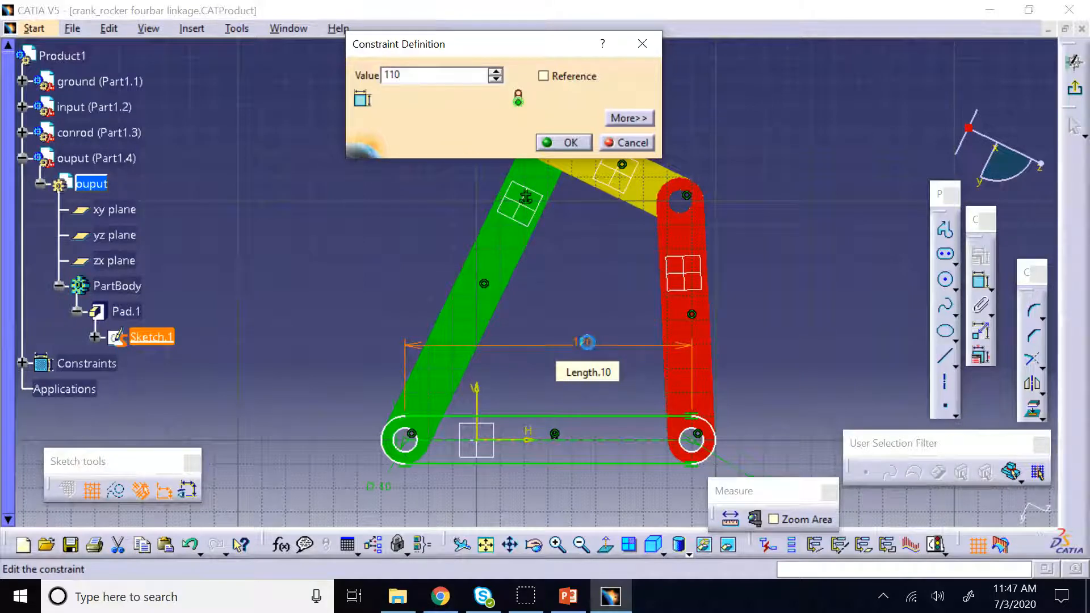
{"action": "key", "text": "Return"}
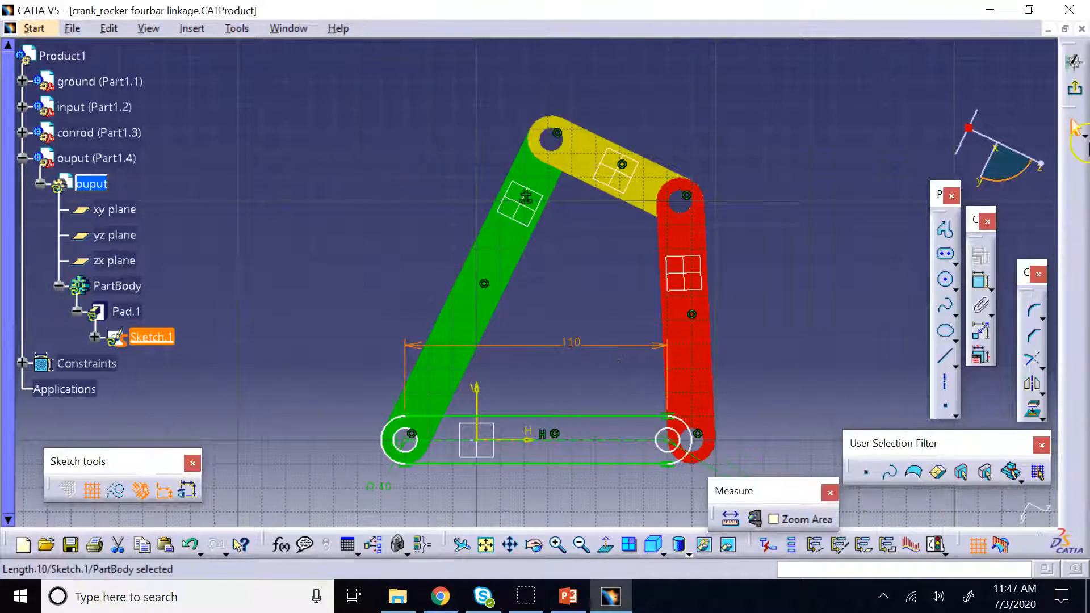
{"action": "left_click", "coordinate": [1074, 61]}
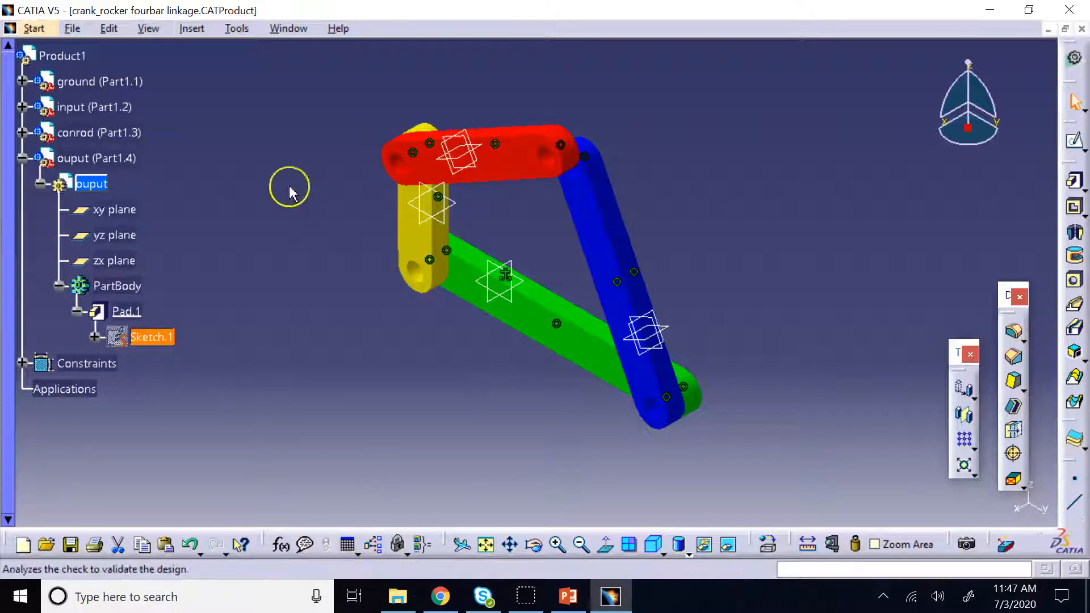
{"action": "left_click", "coordinate": [35, 28]}
{"action": "mouse_move", "coordinate": [59, 68]}
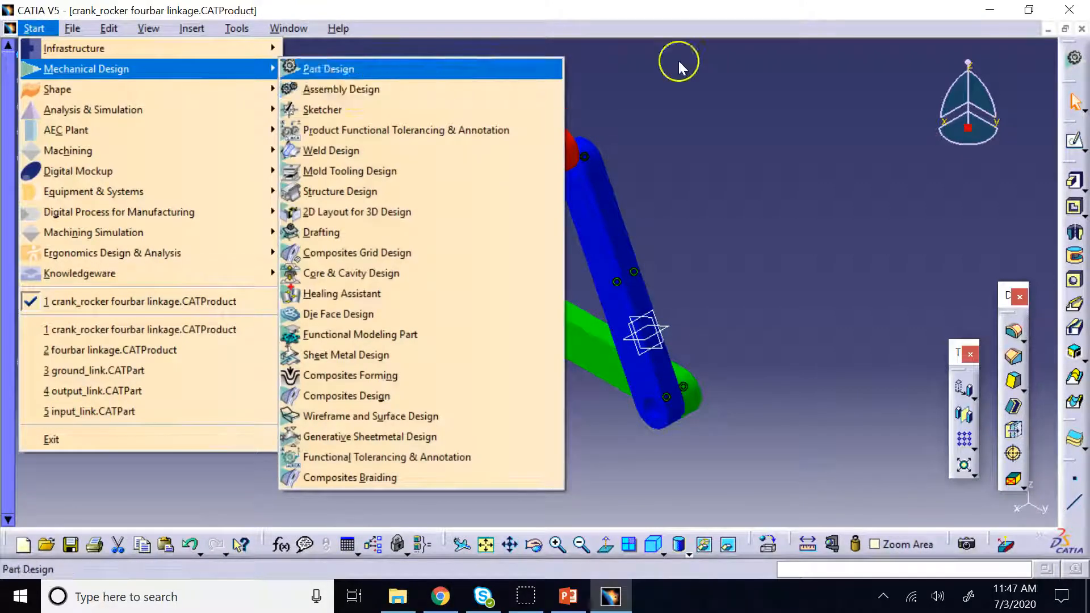
{"action": "left_click", "coordinate": [423, 70]}
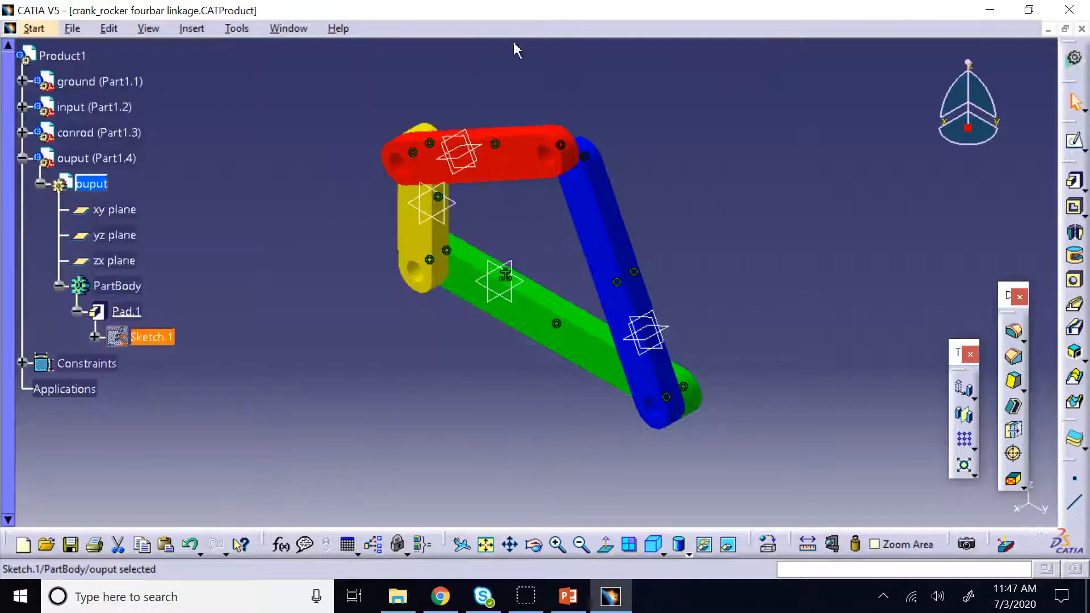
Reactivate the top-level Product1 assembly and update it with the modified output link.
{"action": "double_click", "coordinate": [81, 57]}
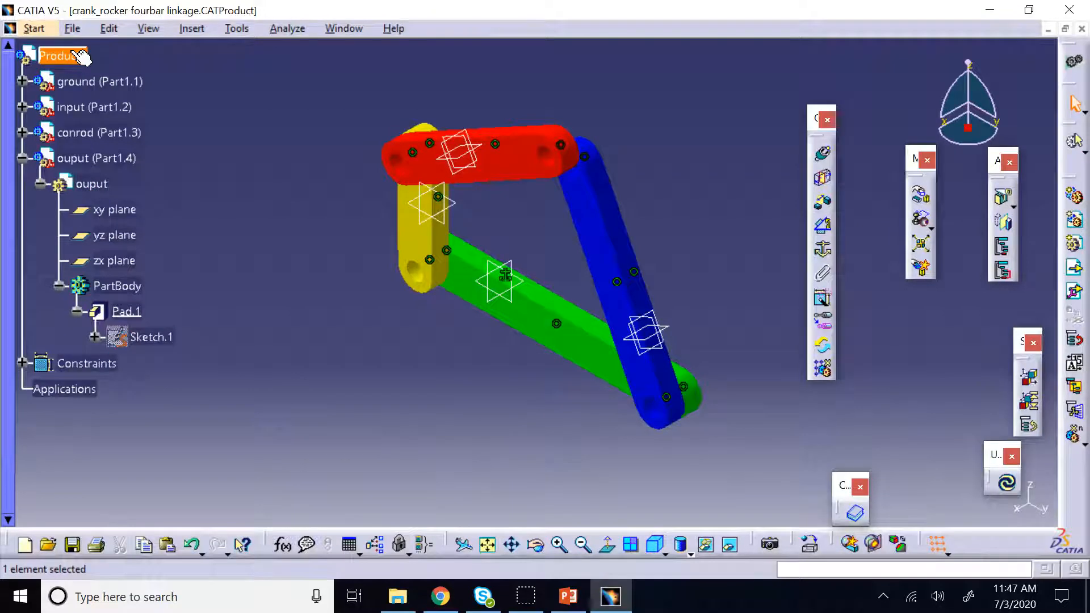
{"action": "left_click", "coordinate": [72, 29]}
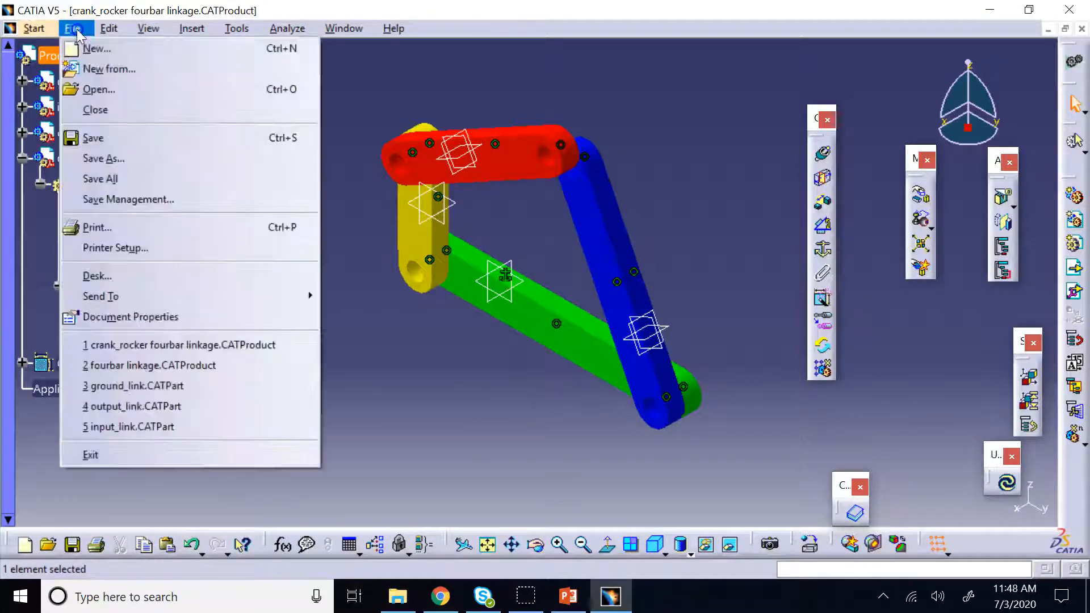
{"action": "left_click", "coordinate": [534, 60]}
{"action": "left_click", "coordinate": [1006, 483]}
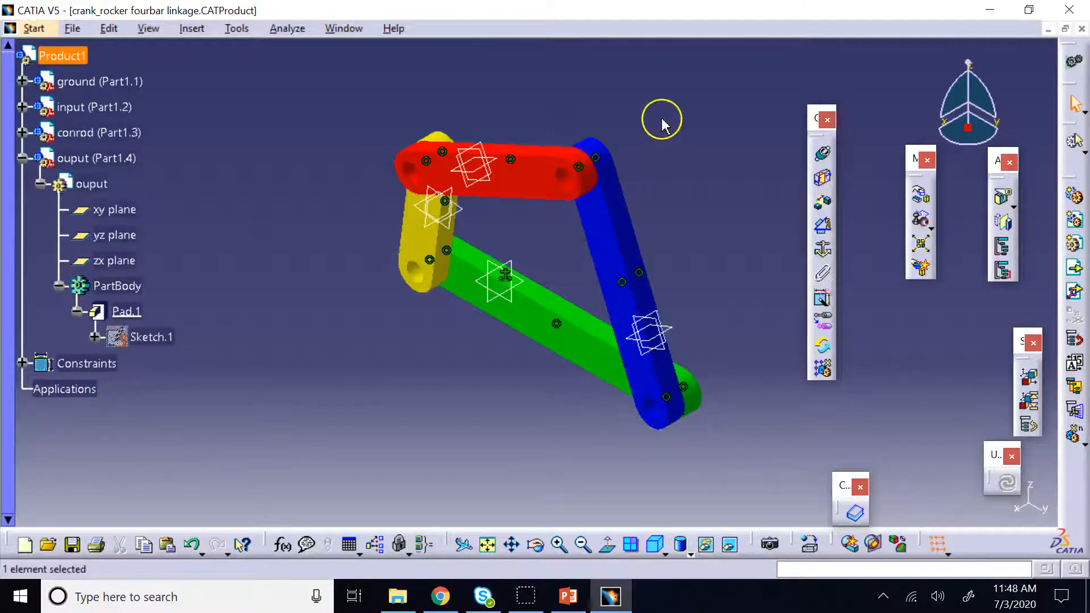
Save the updated crank-rocker assembly along with its modified part.
{"action": "left_click", "coordinate": [77, 30]}
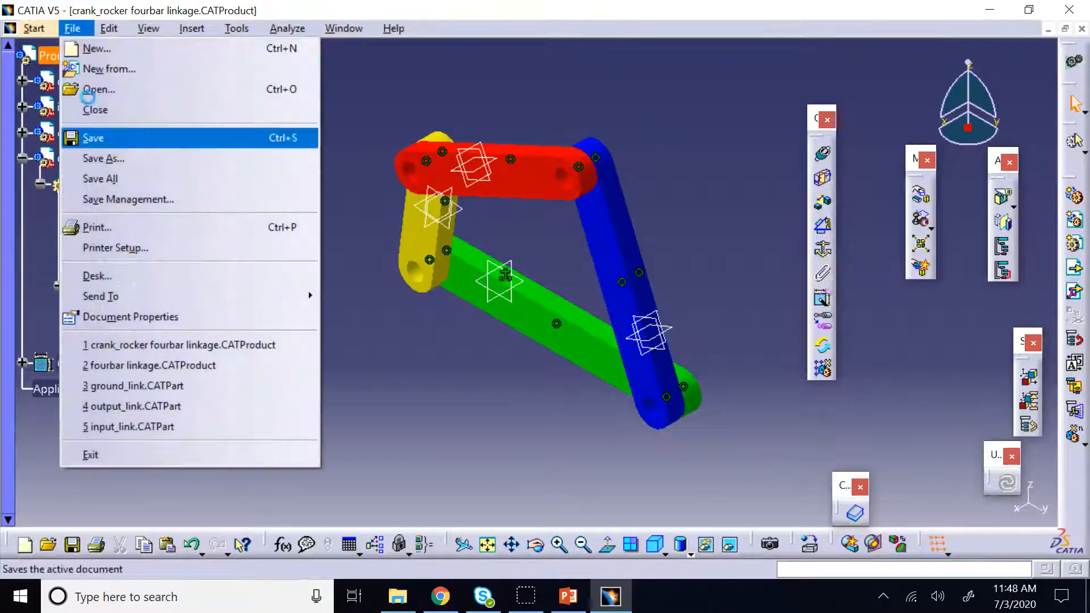
{"action": "left_click", "coordinate": [132, 144]}
{"action": "left_click", "coordinate": [571, 341]}
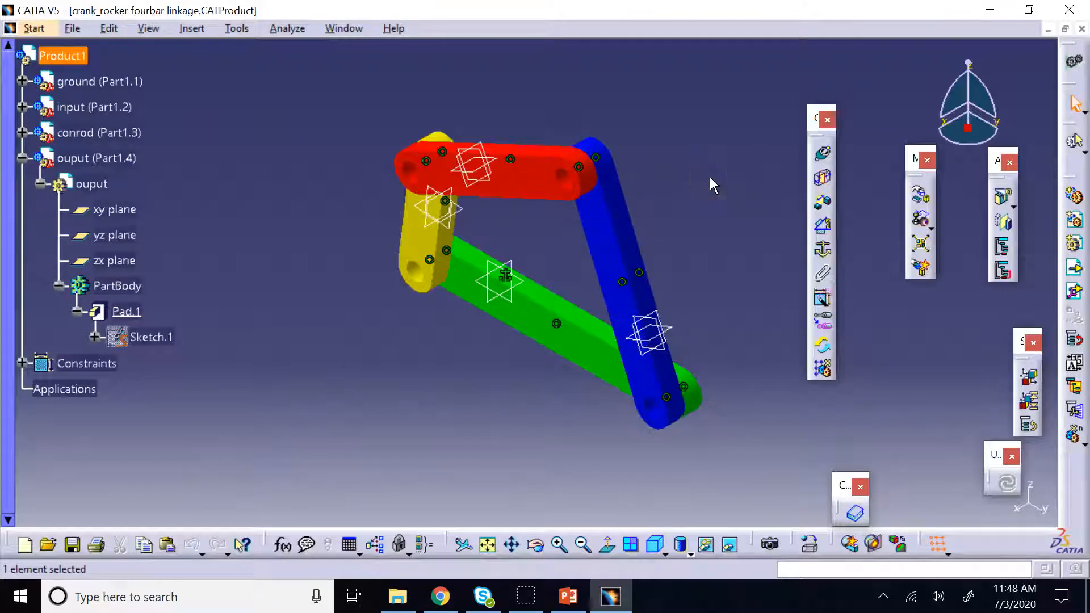
Rotate the yellow input link around the X axis with respect to constraints, and collapse the output link's branch in the specification tree.
{"action": "left_click", "coordinate": [921, 195]}
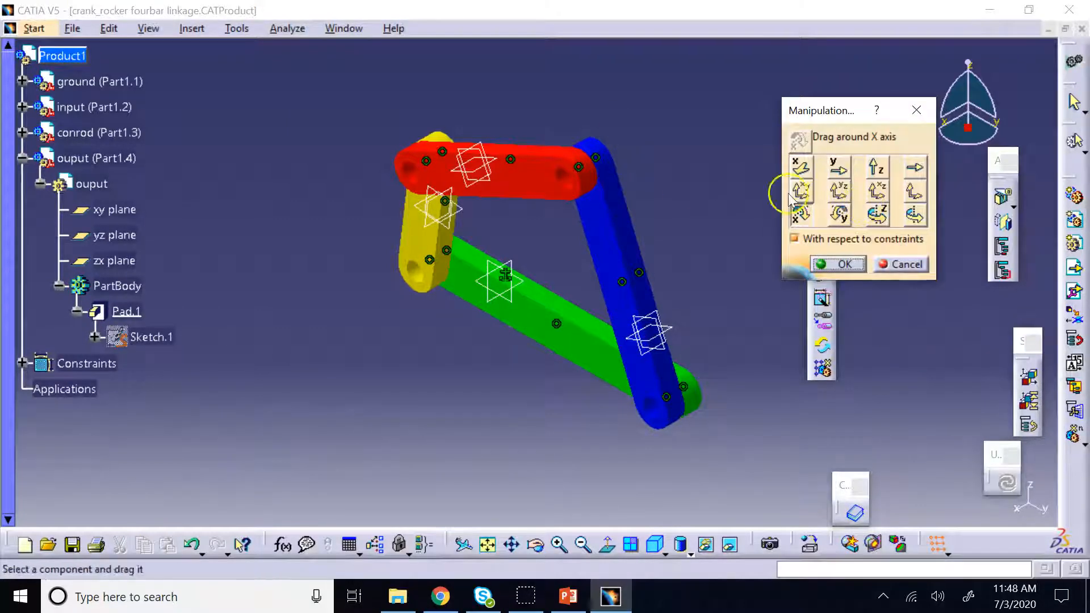
{"action": "left_click_drag", "start_coordinate": [460, 230], "coordinate": [415, 97]}
{"action": "left_click", "coordinate": [831, 267]}
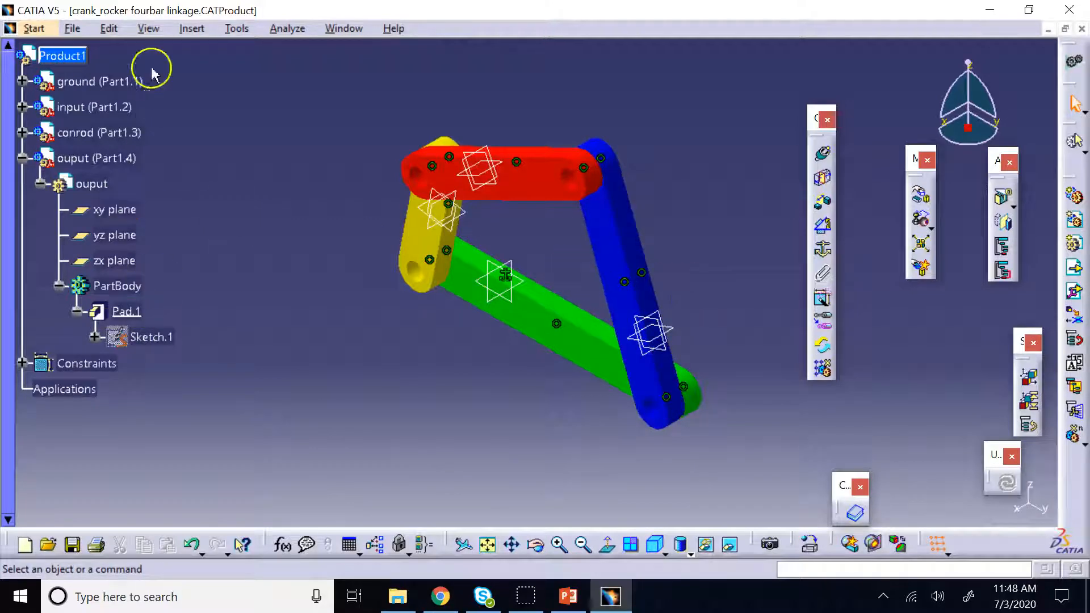
{"action": "left_click", "coordinate": [22, 158]}
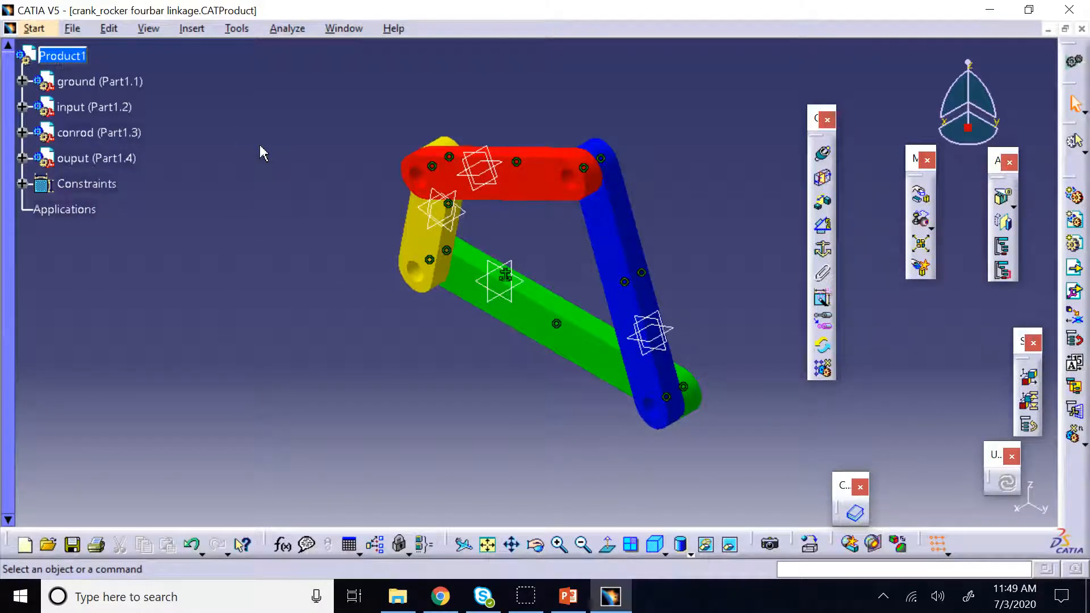
{"action": "left_click", "coordinate": [73, 28]}
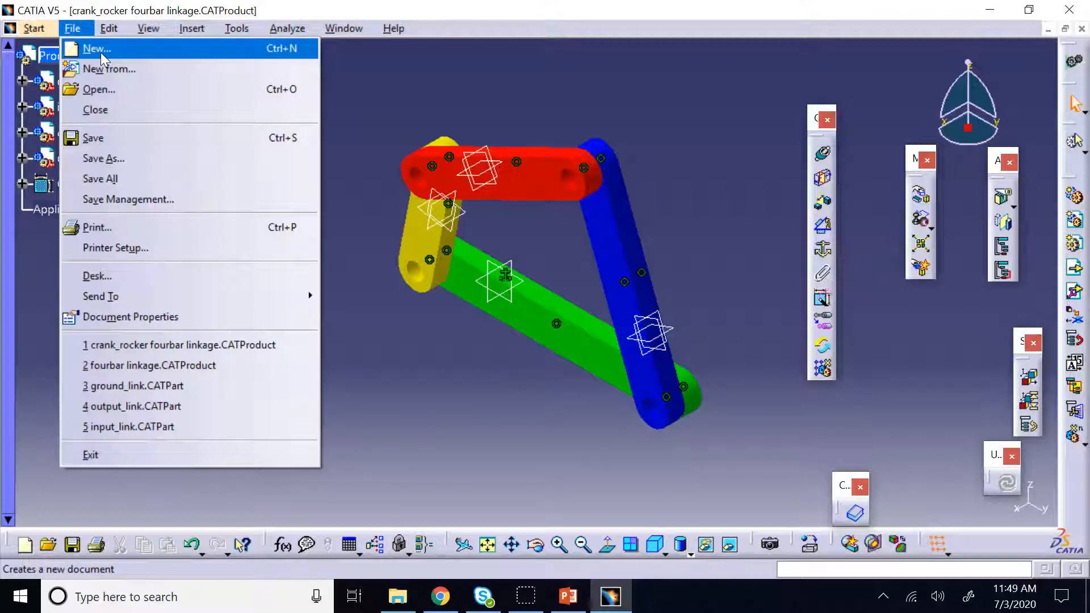
{"action": "left_click", "coordinate": [452, 55]}
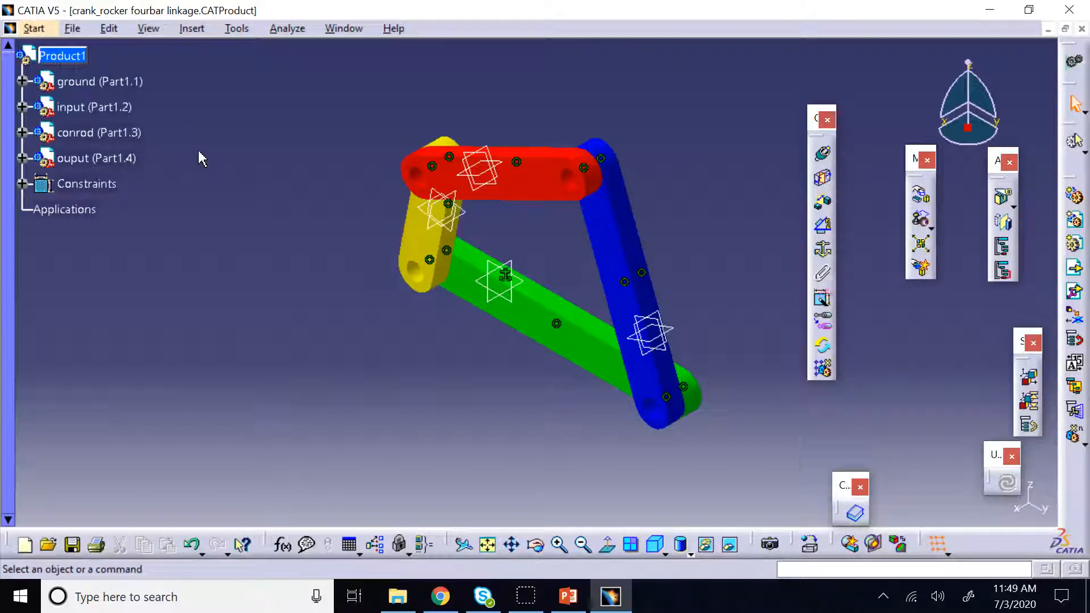
{"action": "left_click", "coordinate": [236, 117]}
{"action": "left_click", "coordinate": [237, 117]}
Insert a new component under Product1.
{"action": "left_click", "coordinate": [191, 28]}
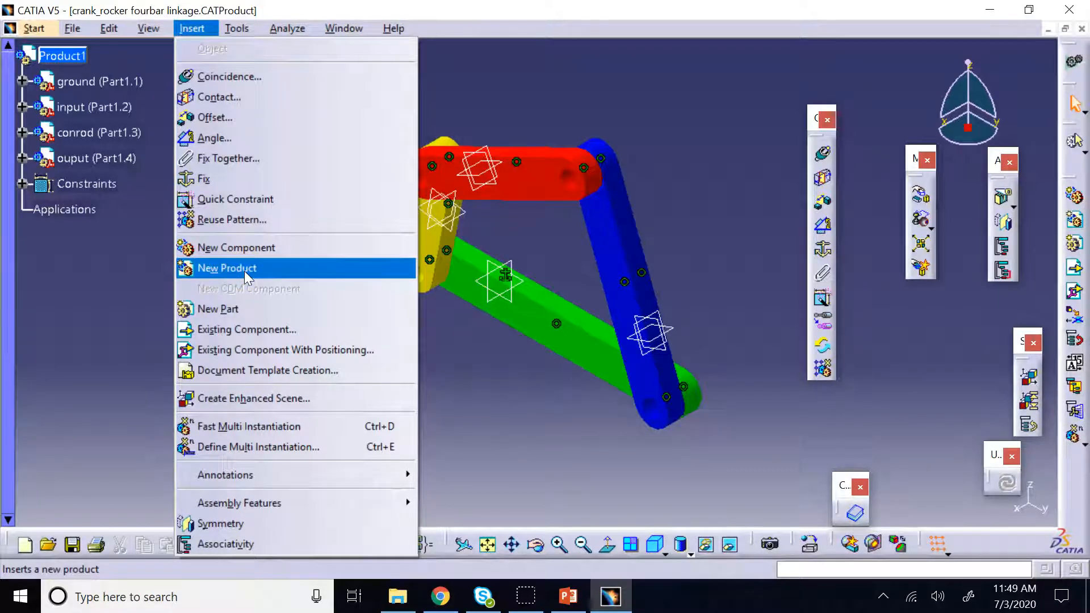
{"action": "left_click", "coordinate": [226, 270]}
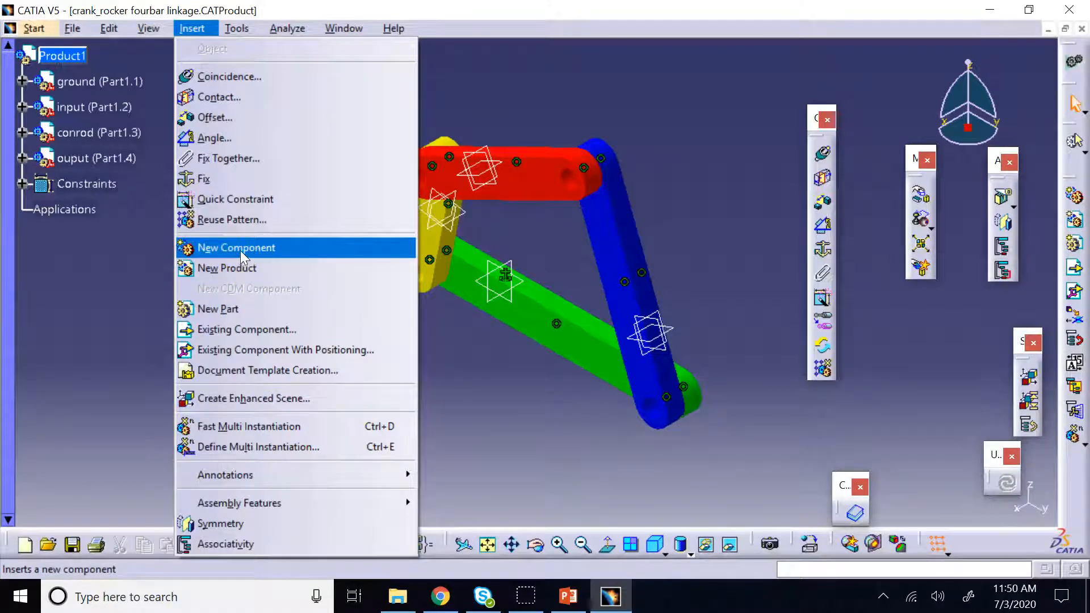
{"action": "left_click", "coordinate": [240, 251]}
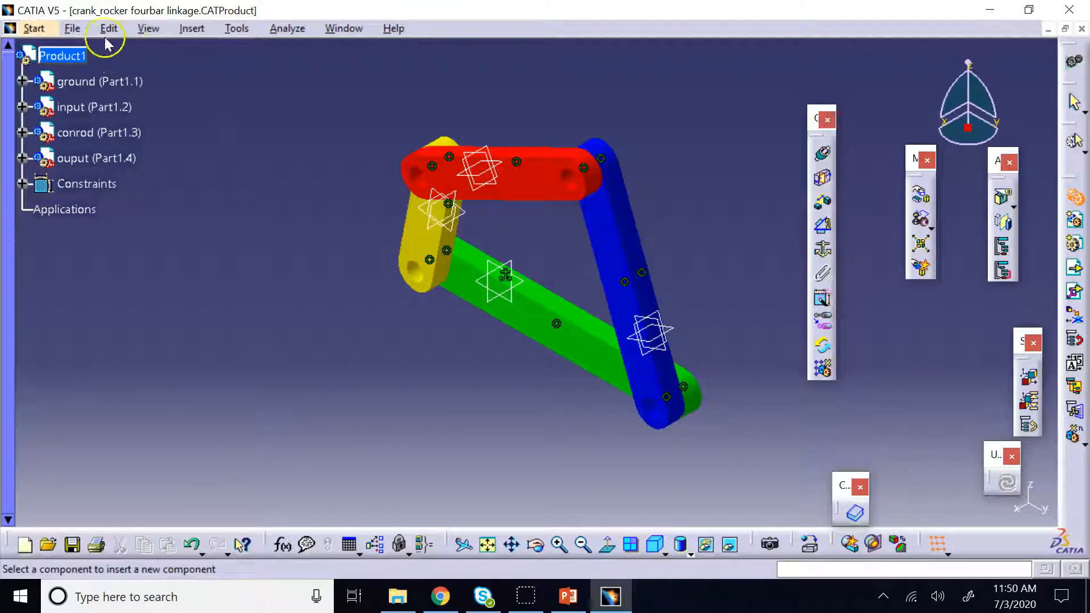
{"action": "left_click", "coordinate": [88, 55]}
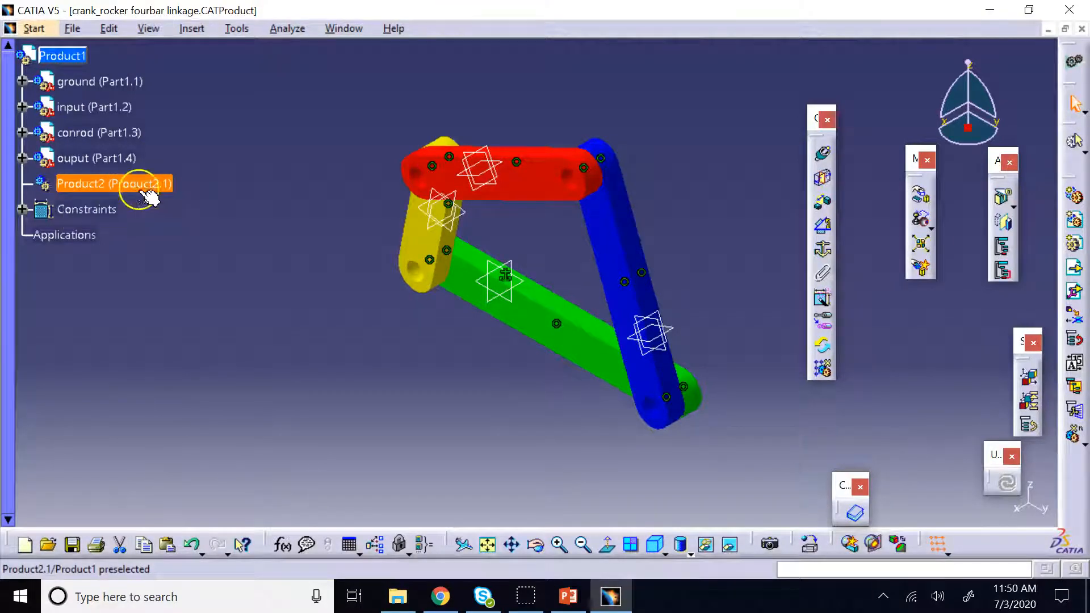
{"action": "left_click", "coordinate": [147, 98]}
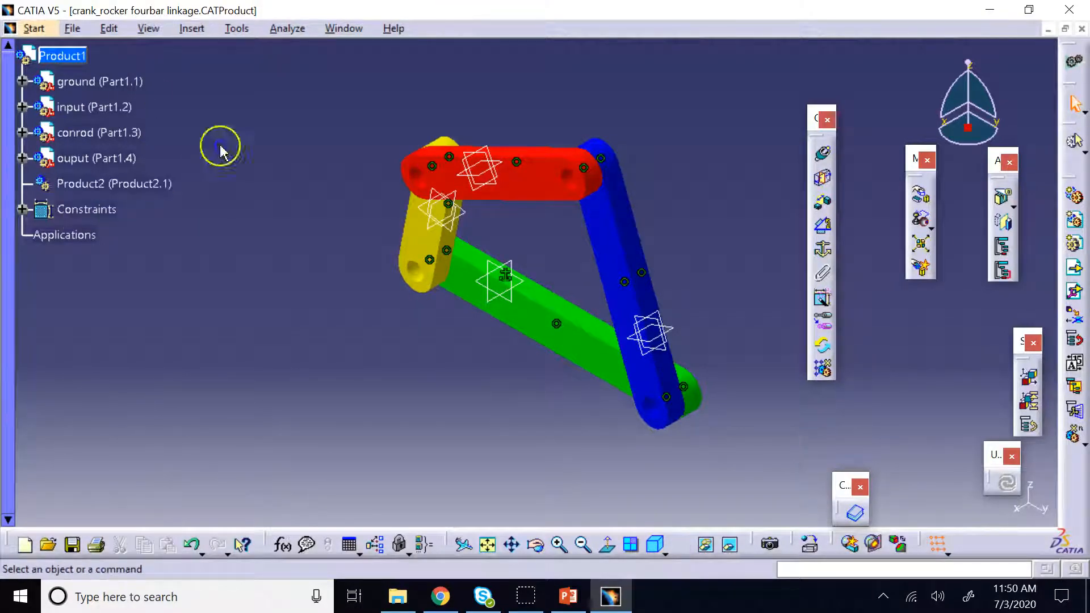
Delete the newly inserted Product2 component from the assembly.
{"action": "left_click", "coordinate": [191, 28]}
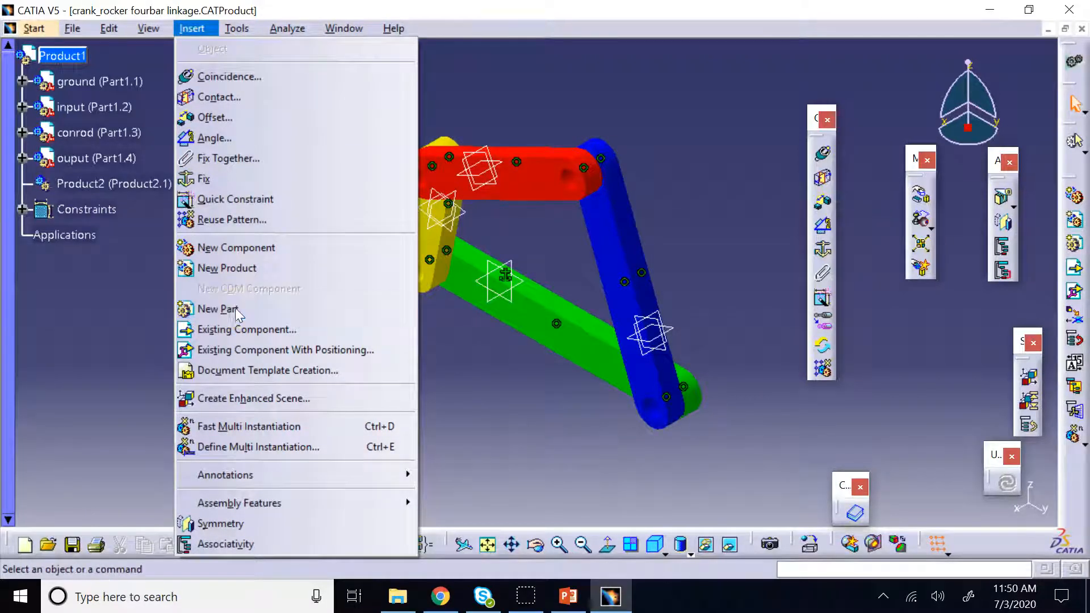
{"action": "left_click", "coordinate": [105, 317]}
{"action": "right_click", "coordinate": [107, 182]}
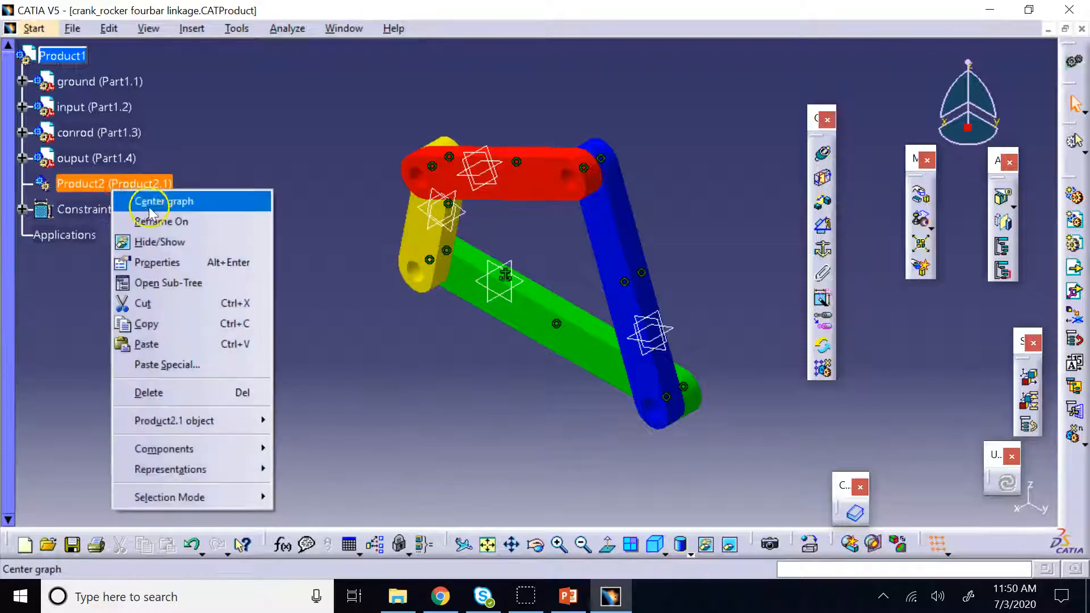
{"action": "left_click", "coordinate": [175, 391]}
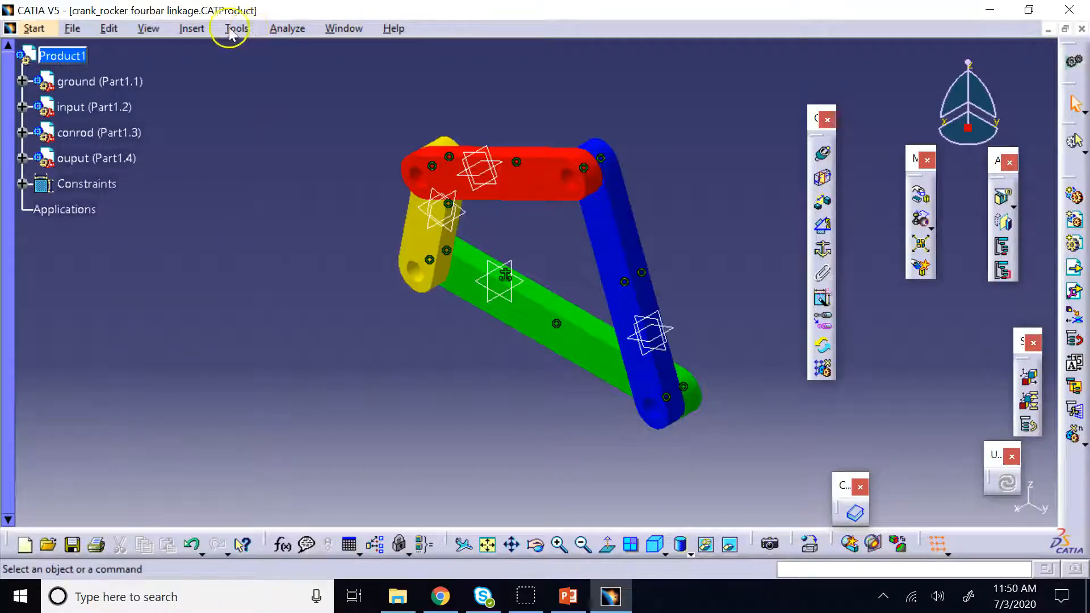
Insert a new part under Product1 and choose to define a new origin point for it.
{"action": "left_click", "coordinate": [194, 29]}
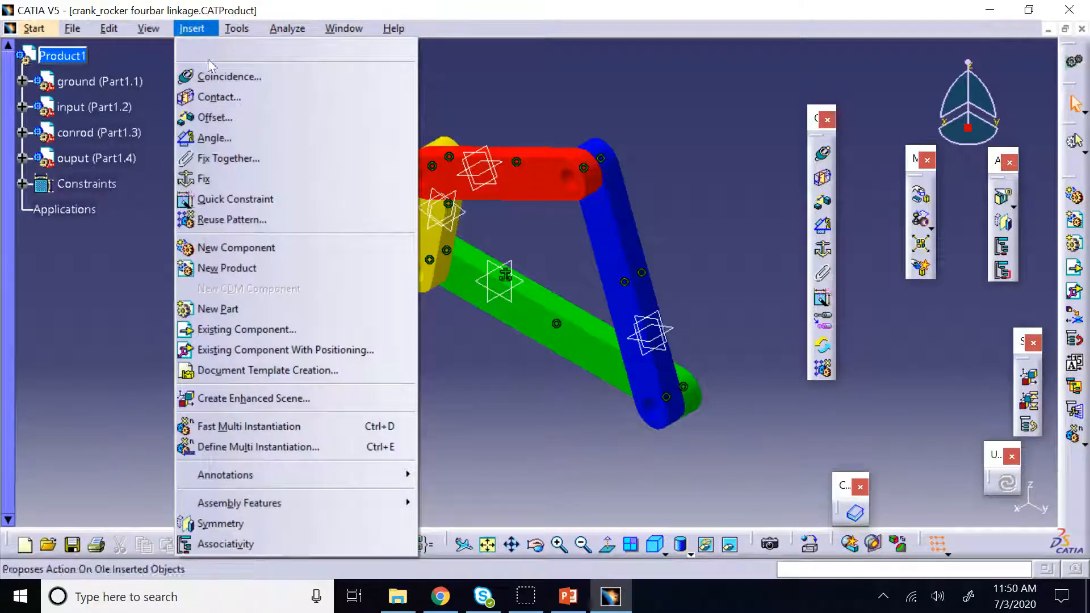
{"action": "left_click", "coordinate": [270, 313]}
{"action": "left_click", "coordinate": [71, 55]}
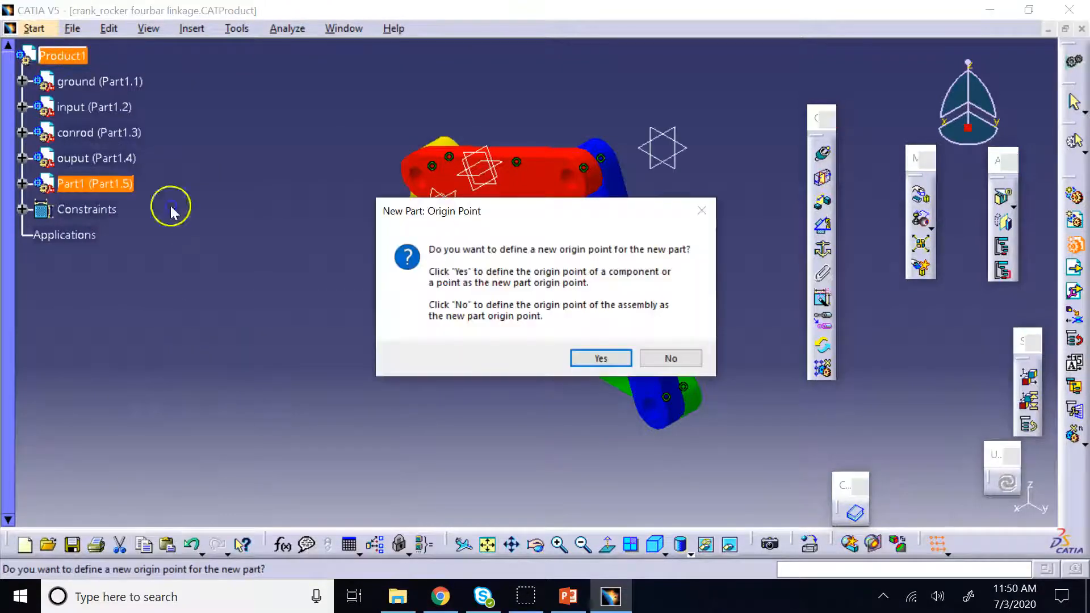
{"action": "left_click", "coordinate": [602, 357]}
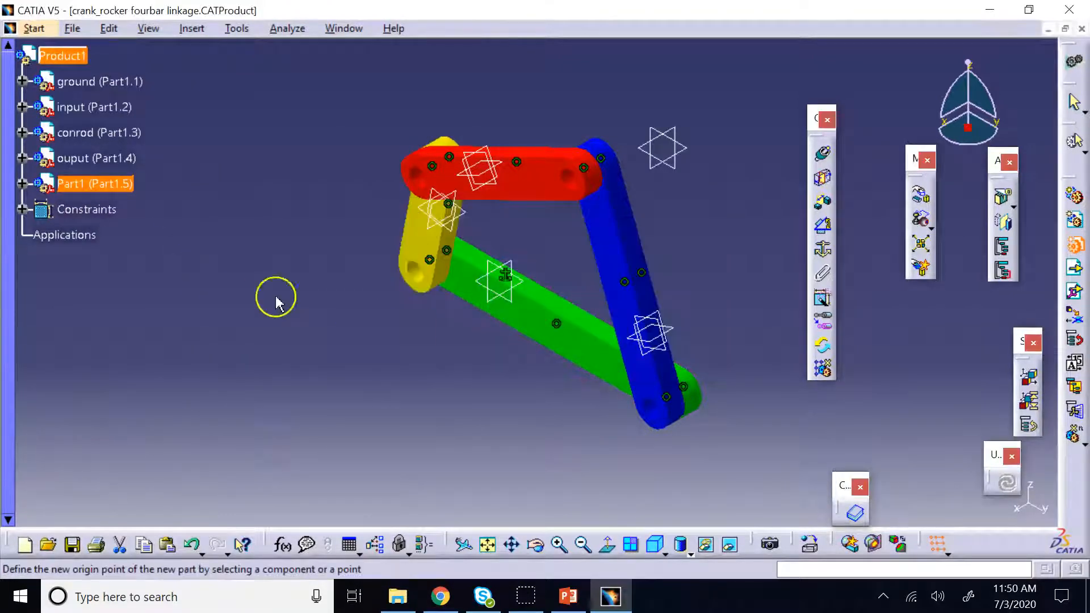
Set the part number of the newly inserted Part1 to pin.
{"action": "right_click", "coordinate": [99, 186]}
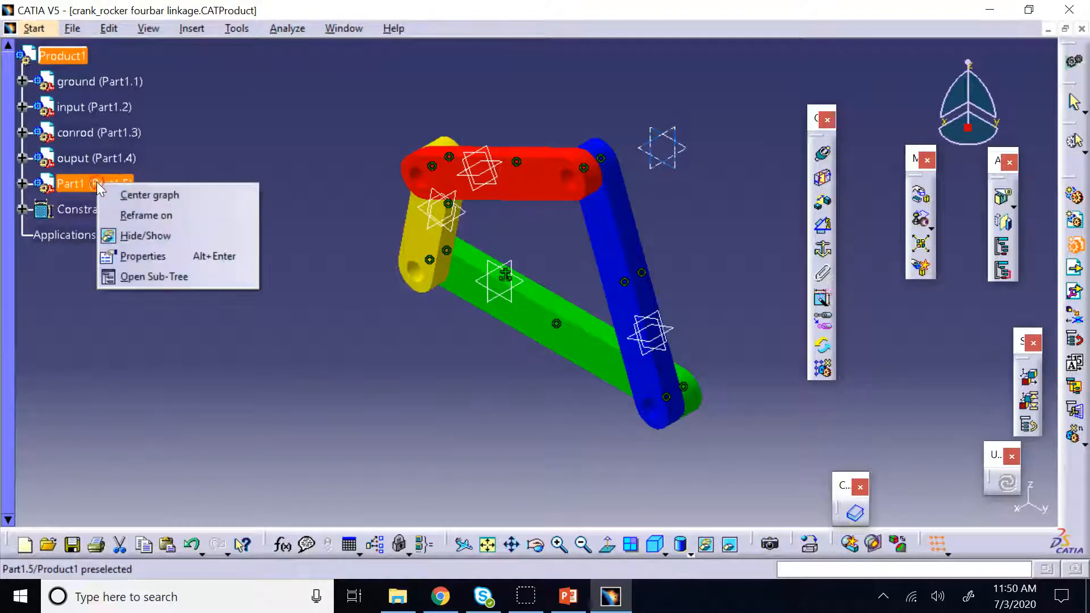
{"action": "left_click", "coordinate": [170, 257]}
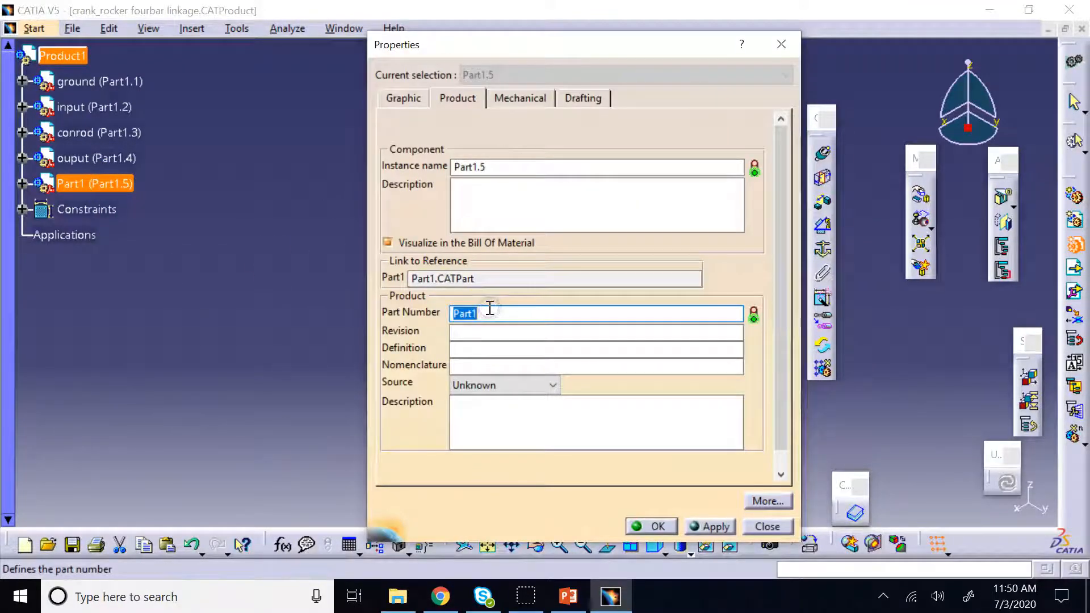
{"action": "type", "text": "pin"}
{"action": "key", "text": "Return"}
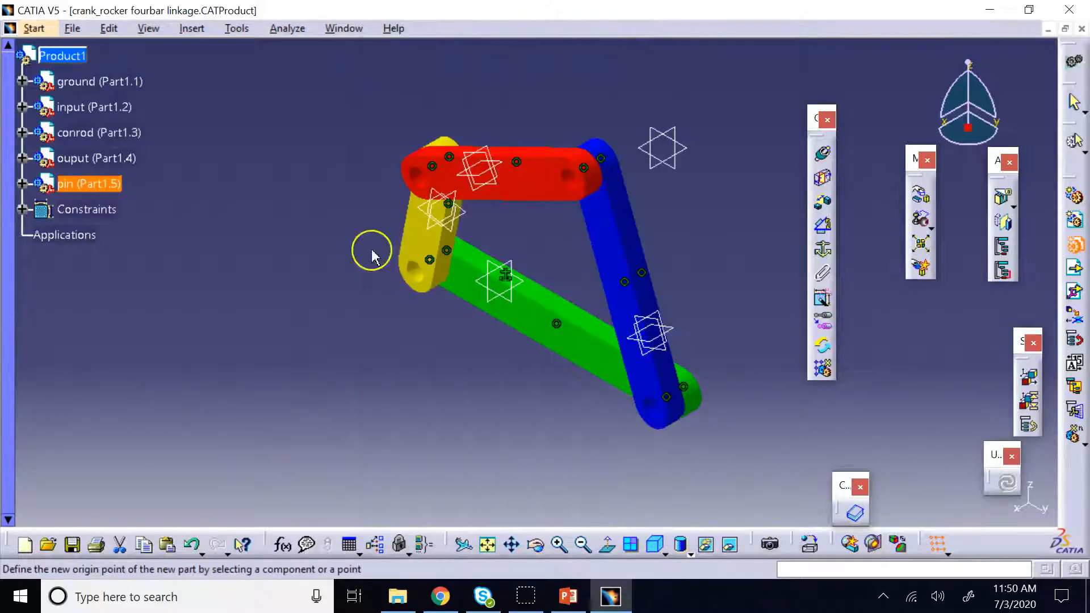
Activate the pin's part body for editing and start a sketch on the pin's yz plane.
{"action": "left_click", "coordinate": [22, 184]}
{"action": "left_click", "coordinate": [40, 209]}
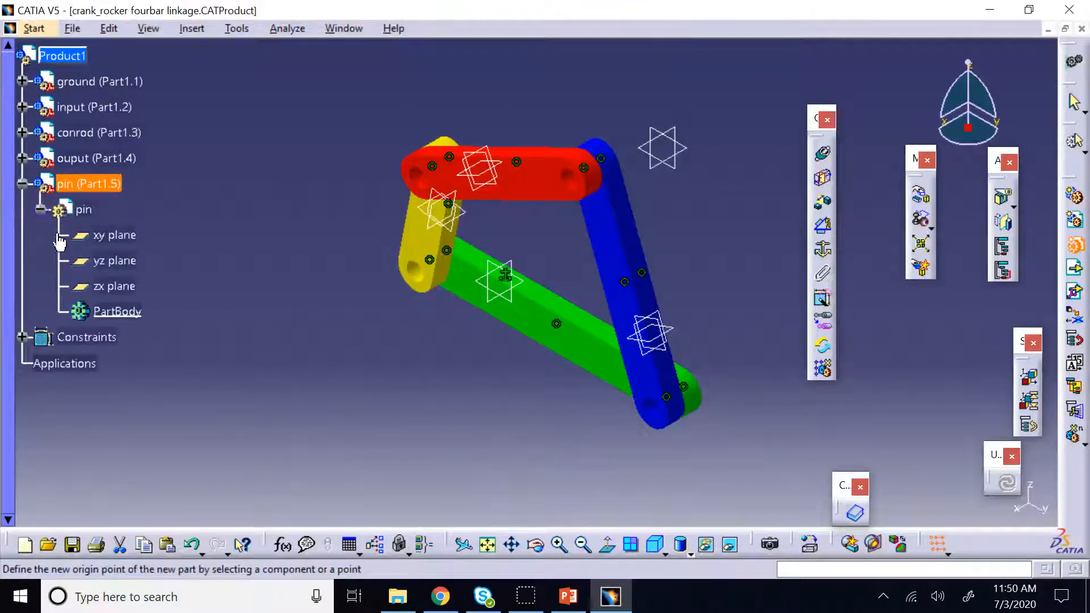
{"action": "left_click", "coordinate": [121, 314]}
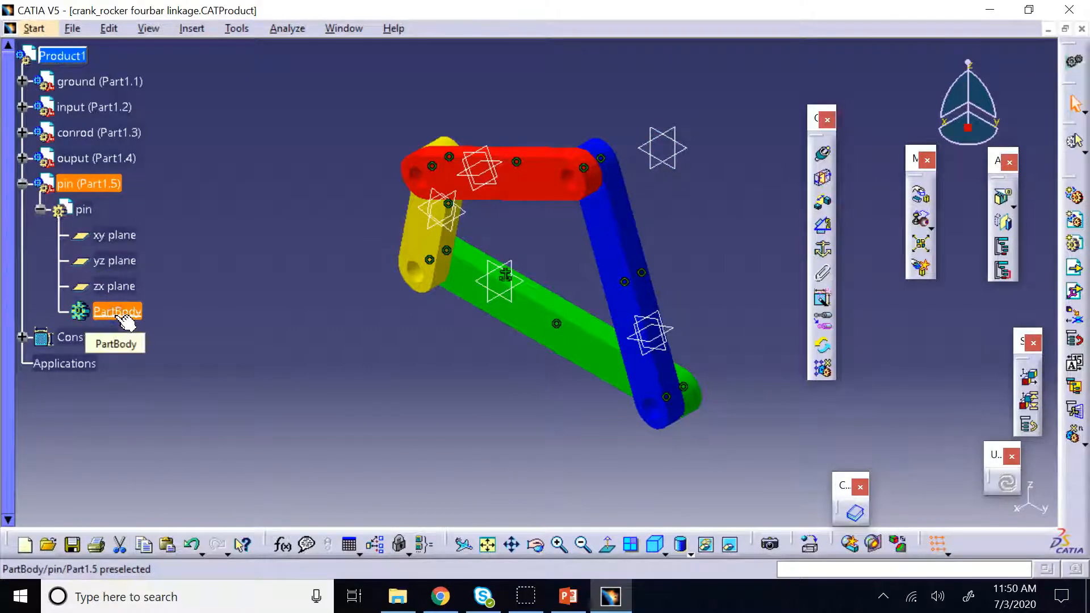
{"action": "left_click", "coordinate": [201, 245]}
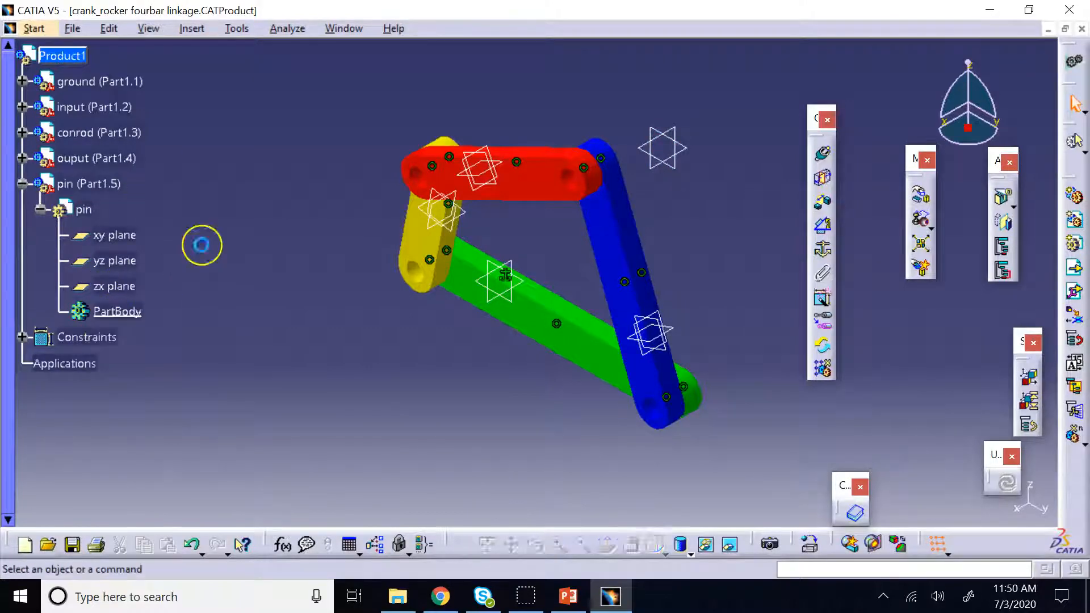
{"action": "double_click", "coordinate": [115, 314]}
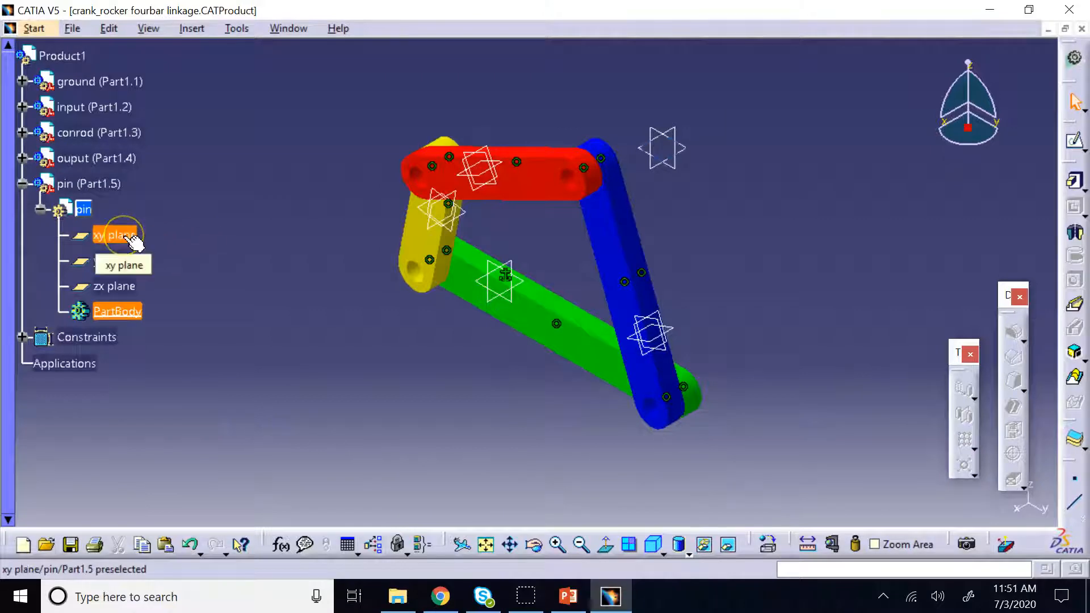
{"action": "left_click", "coordinate": [685, 176]}
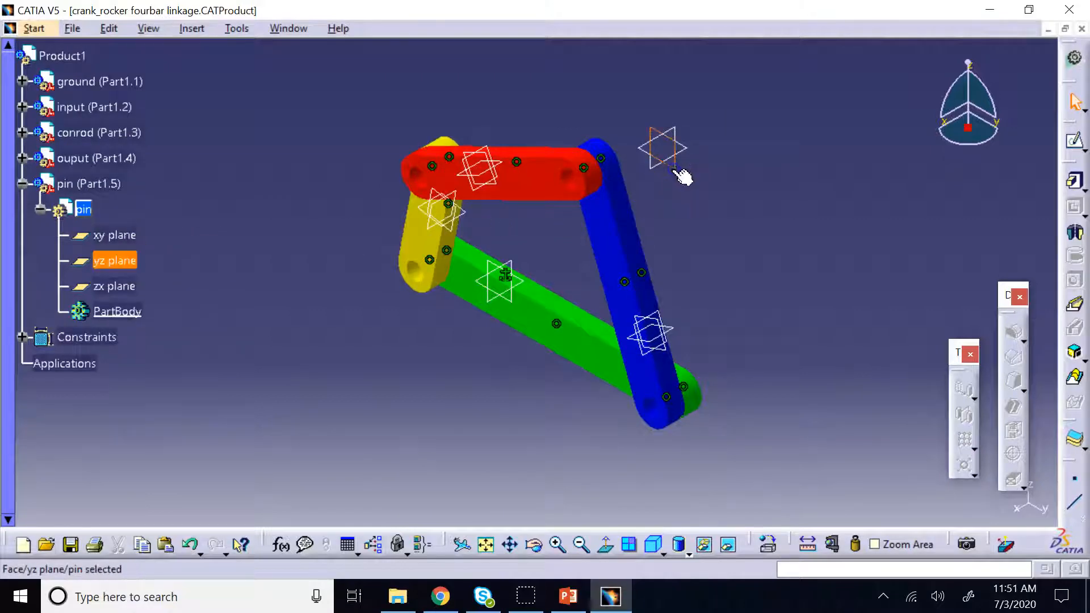
{"action": "left_click", "coordinate": [1076, 144]}
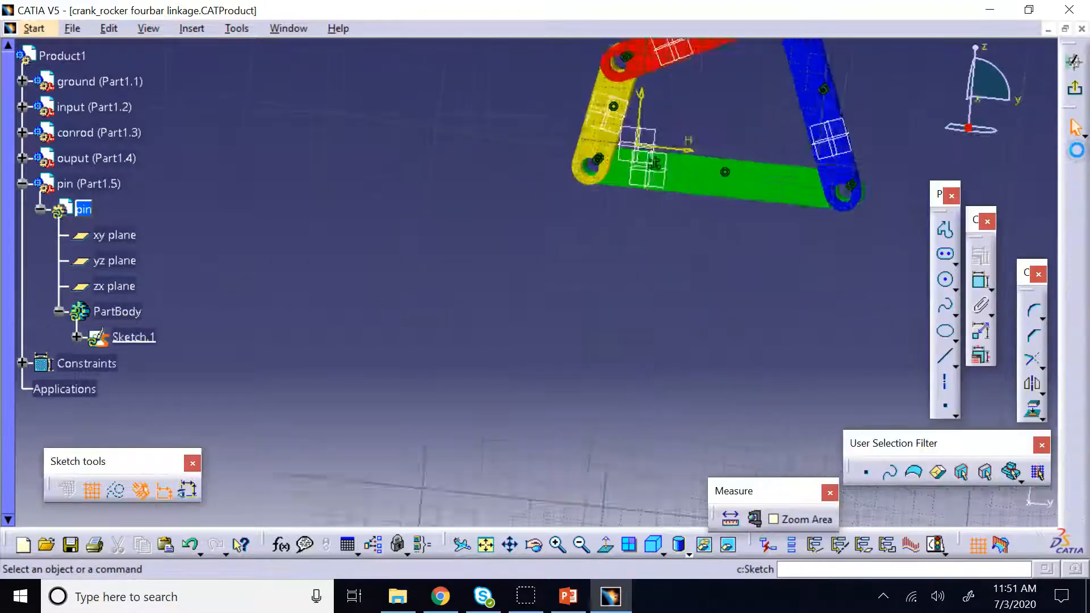
Sketch a circle below the green ground link and dimension its diameter to 10 mm.
{"action": "left_click", "coordinate": [949, 286]}
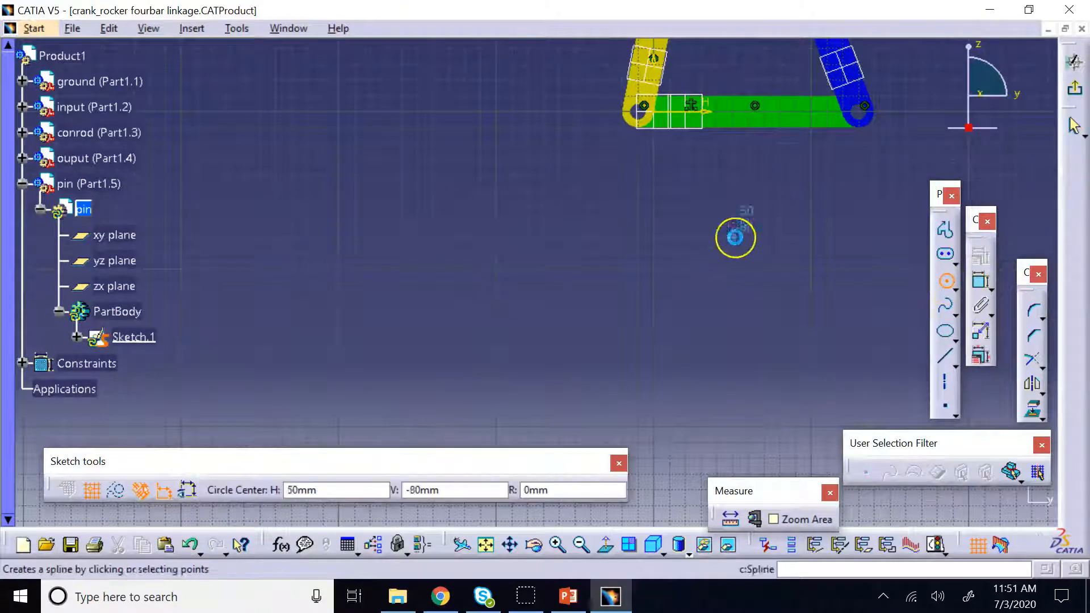
{"action": "left_click", "coordinate": [654, 191]}
{"action": "left_click", "coordinate": [664, 183]}
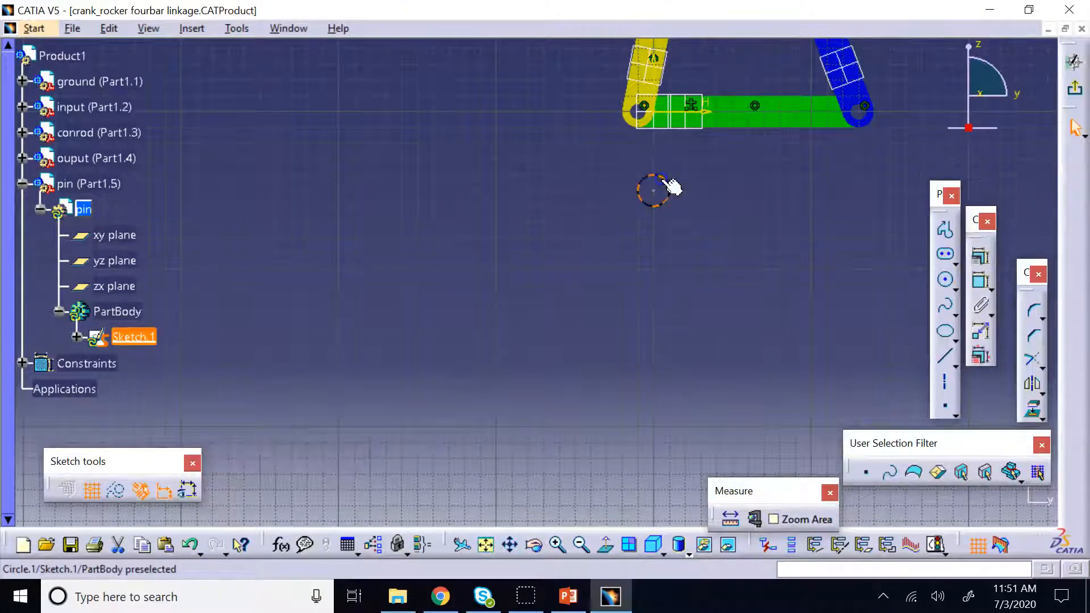
{"action": "left_click", "coordinate": [983, 284]}
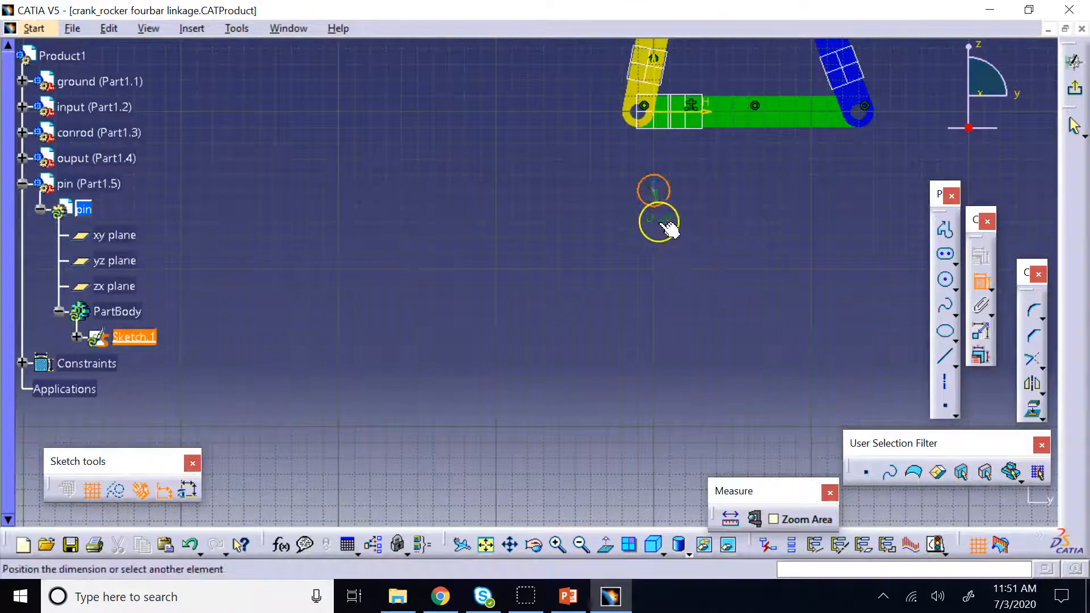
{"action": "left_click", "coordinate": [615, 234]}
{"action": "double_click", "coordinate": [612, 232]}
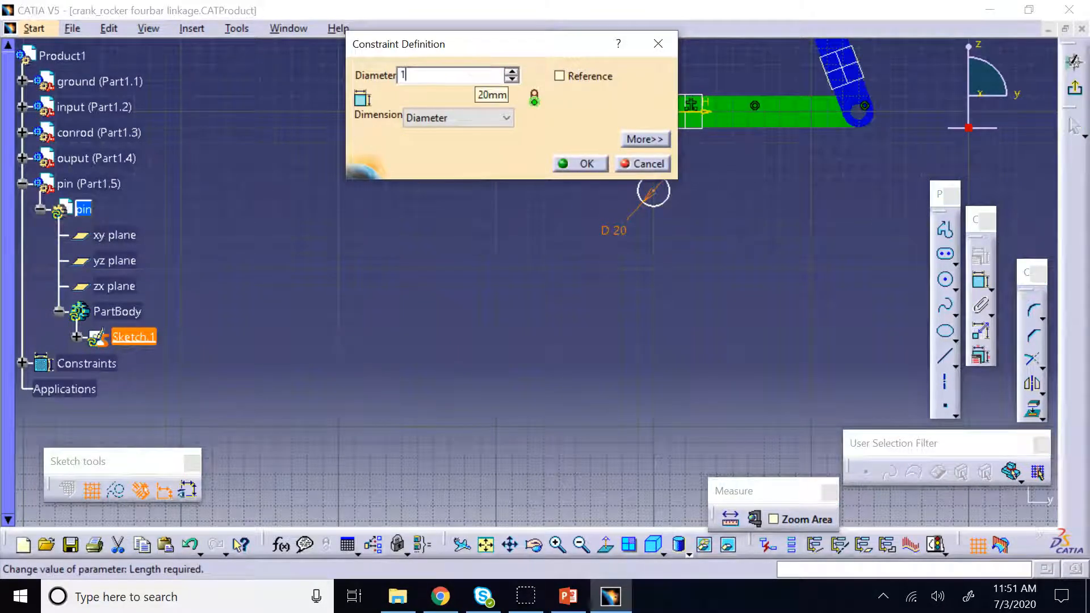
{"action": "type", "text": "10"}
{"action": "key", "text": "Return"}
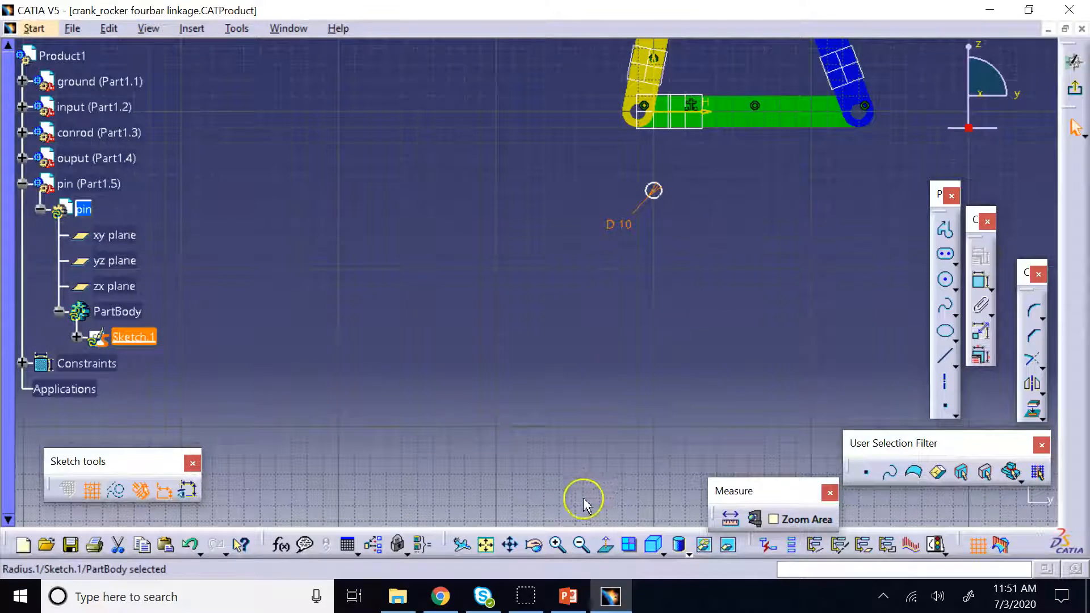
Measure the hole edge at the blue output link's joint with the ground link, without keeping the measurement.
{"action": "middle_click_drag", "start_coordinate": [733, 200], "coordinate": [543, 385]}
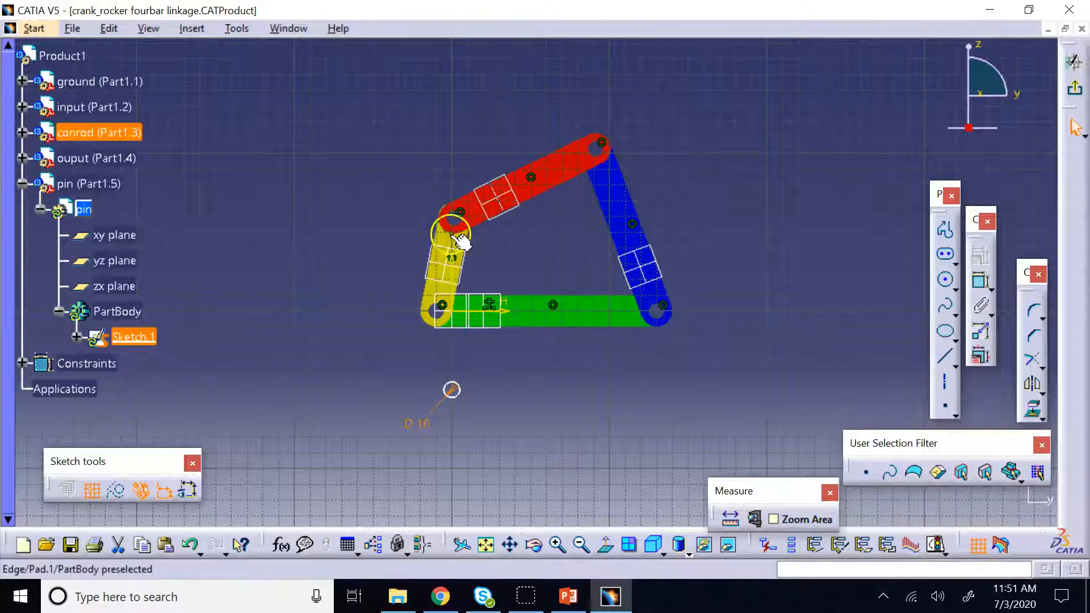
{"action": "left_click", "coordinate": [594, 413]}
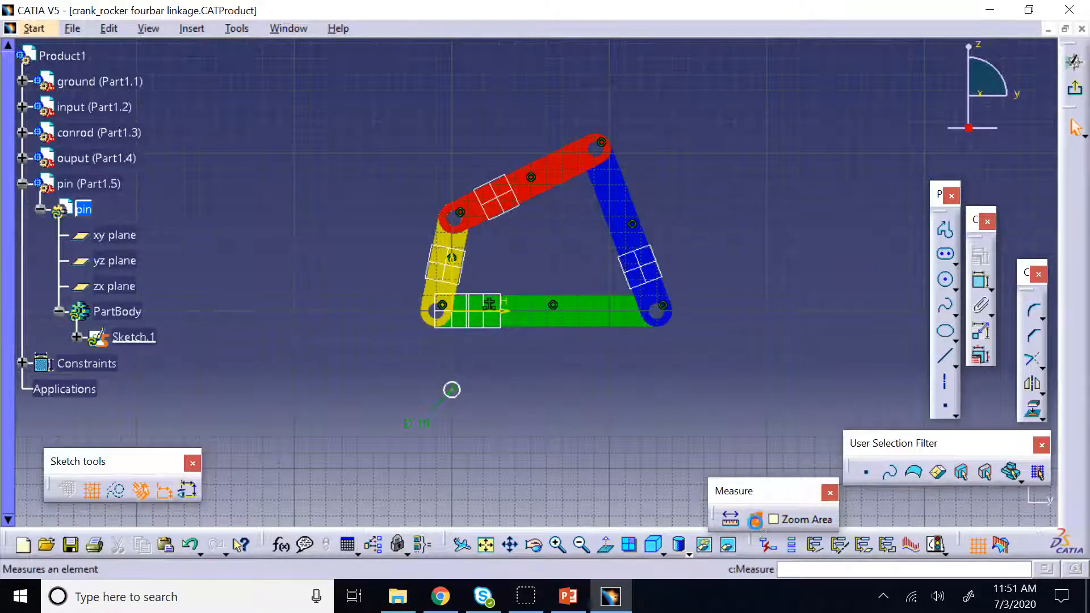
{"action": "left_click", "coordinate": [755, 518]}
{"action": "left_click", "coordinate": [662, 322]}
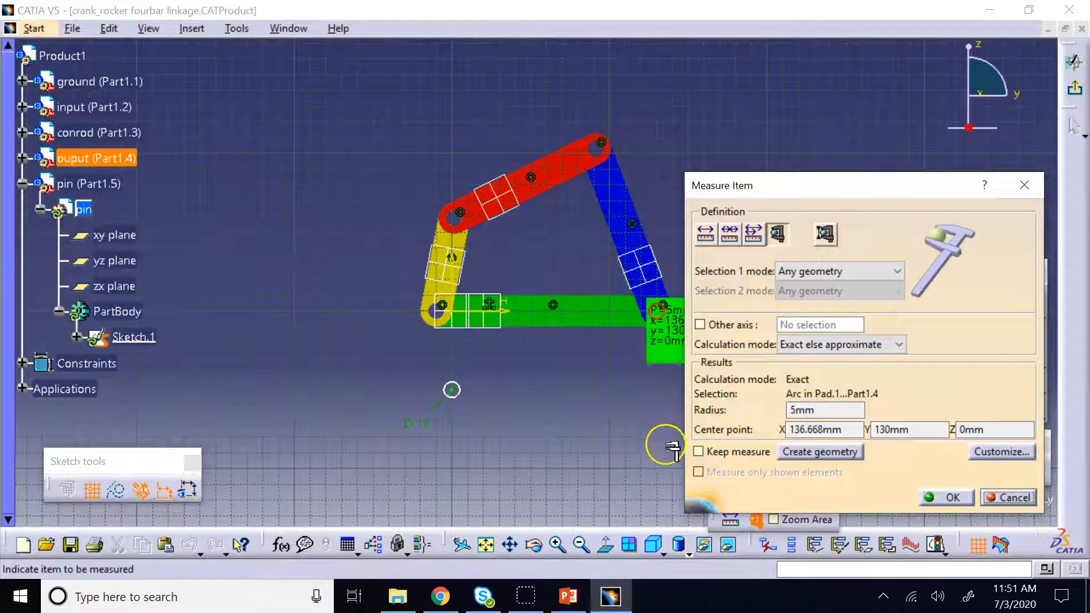
{"action": "mouse_move", "coordinate": [794, 193]}
{"action": "left_mouse_down"}
{"action": "mouse_move", "coordinate": [874, 163]}
{"action": "mouse_move", "coordinate": [823, 178]}
{"action": "left_mouse_up"}
{"action": "left_click", "coordinate": [1051, 175]}
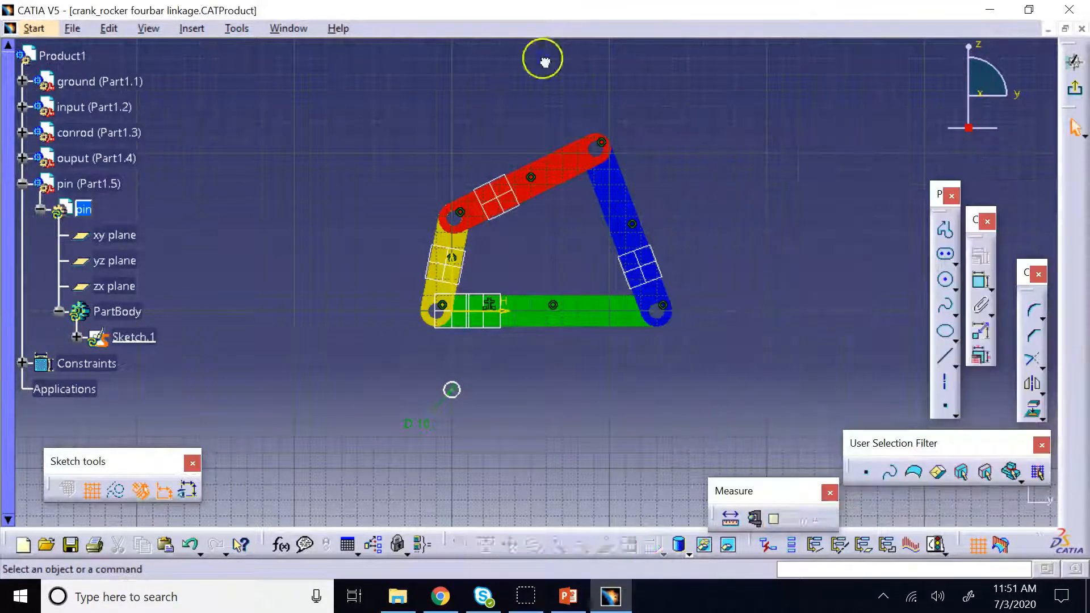
Delete the dimensioned circle from the pin's sketch.
{"action": "left_click", "coordinate": [452, 390]}
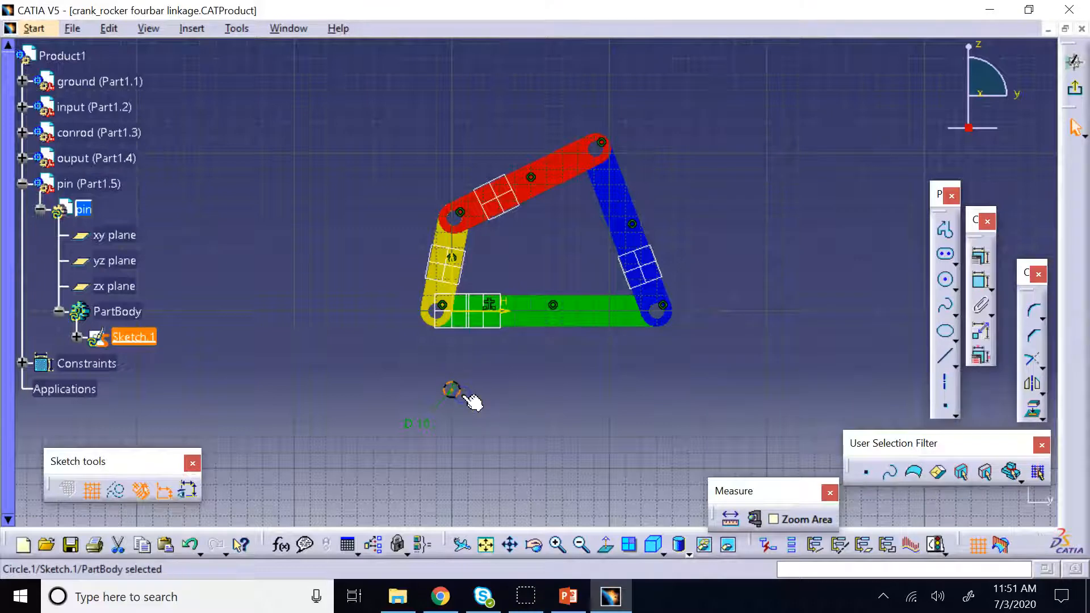
{"action": "key", "text": "Delete"}
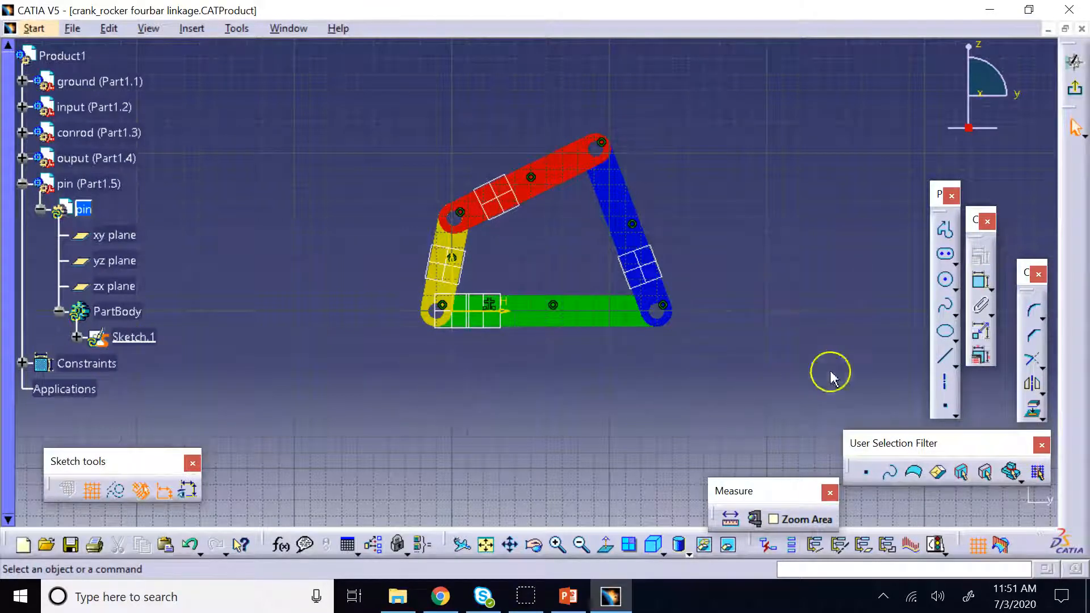
{"action": "left_click", "coordinate": [781, 525]}
{"action": "left_click_drag", "start_coordinate": [689, 333], "coordinate": [417, 126]}
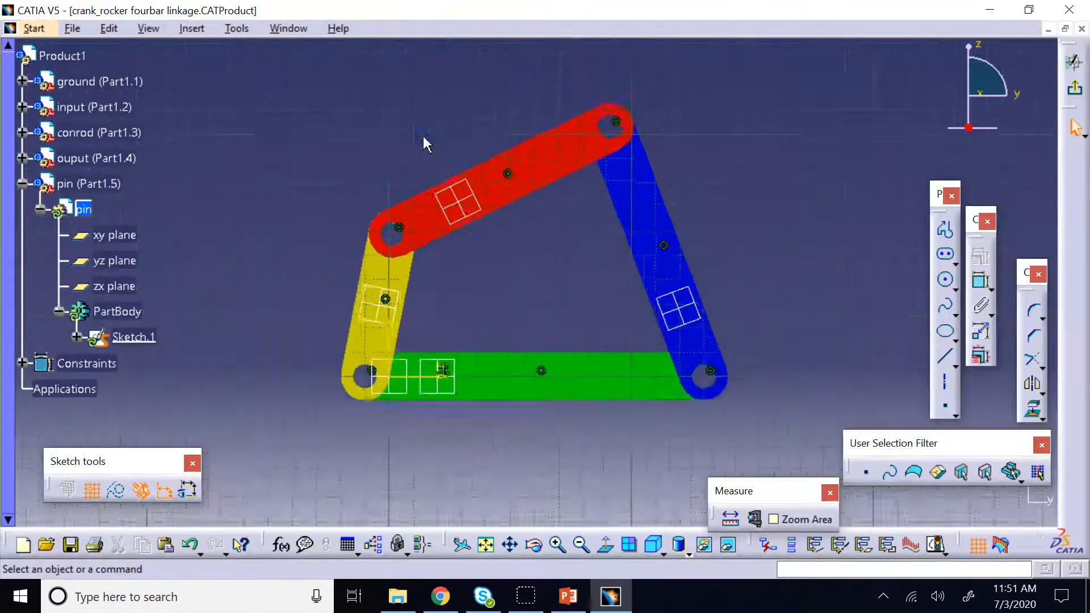
{"action": "left_click", "coordinate": [945, 280]}
{"action": "left_click", "coordinate": [775, 469]}
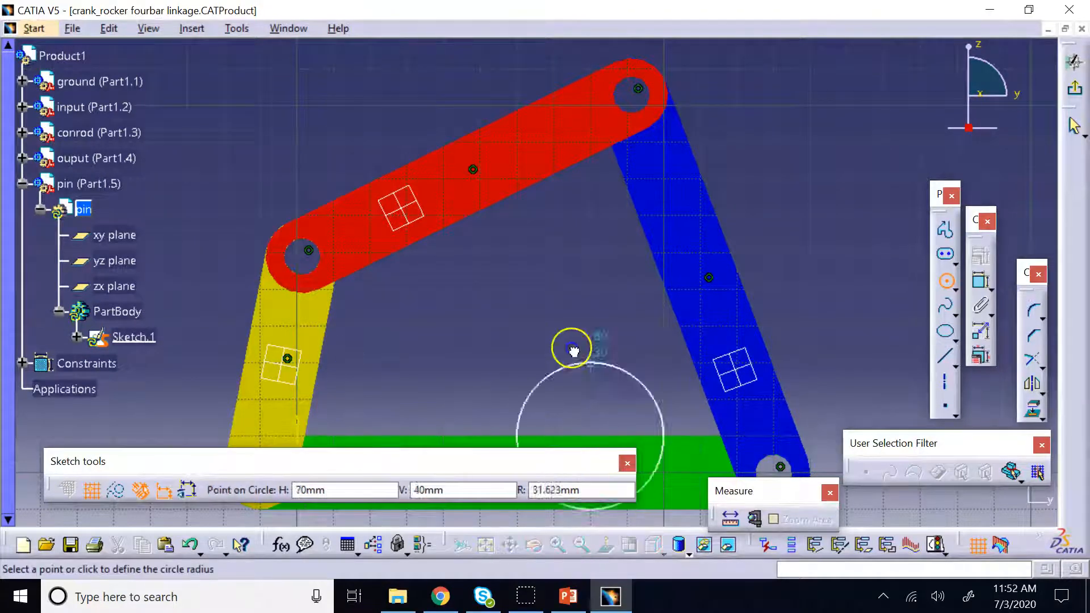
{"action": "key", "text": "Escape"}
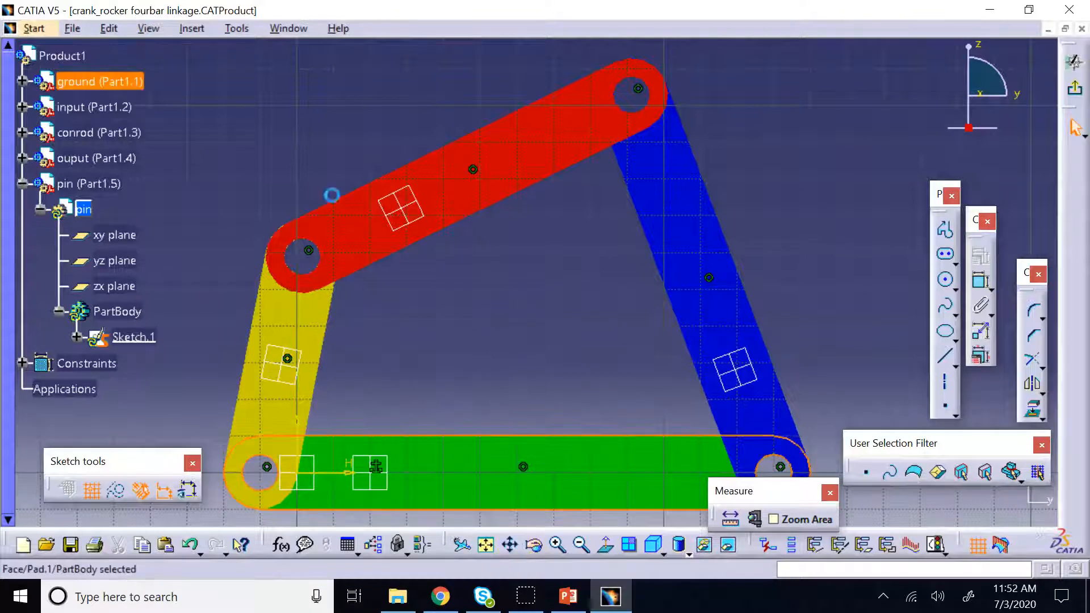
Sketch a circle larger than the hole, centred on the blue output link's hole at its ground joint.
{"action": "left_click", "coordinate": [510, 545]}
{"action": "left_click_drag", "start_coordinate": [510, 525], "coordinate": [488, 284]}
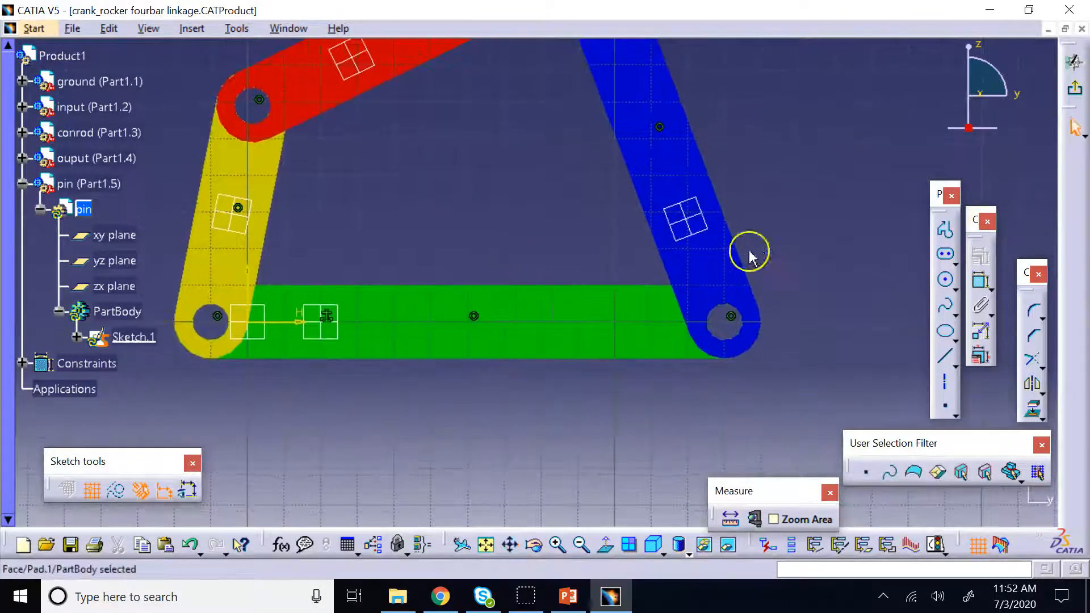
{"action": "left_click", "coordinate": [946, 282]}
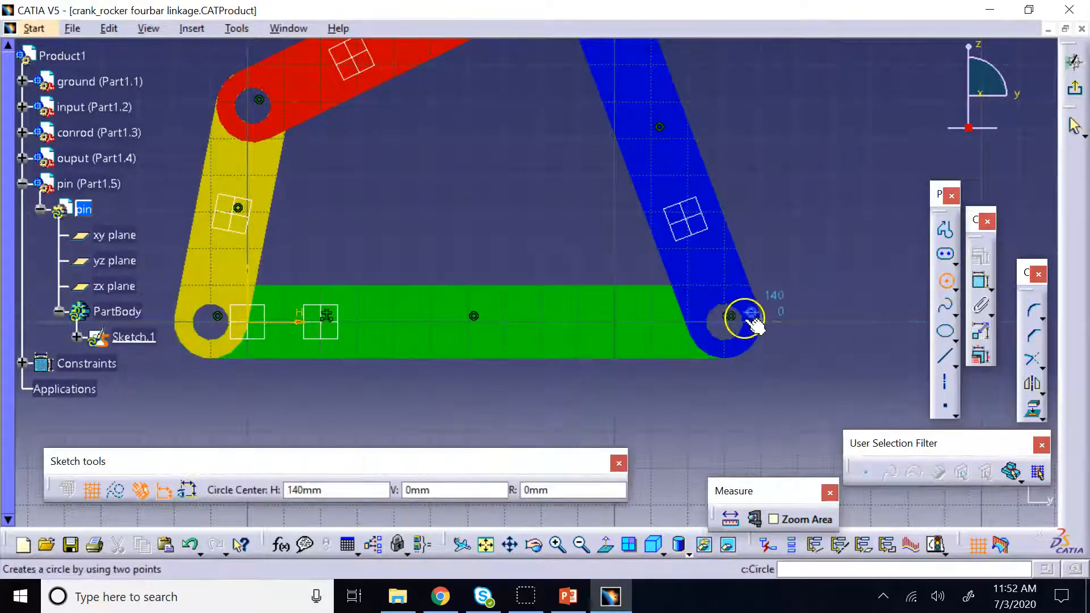
{"action": "left_click", "coordinate": [732, 318]}
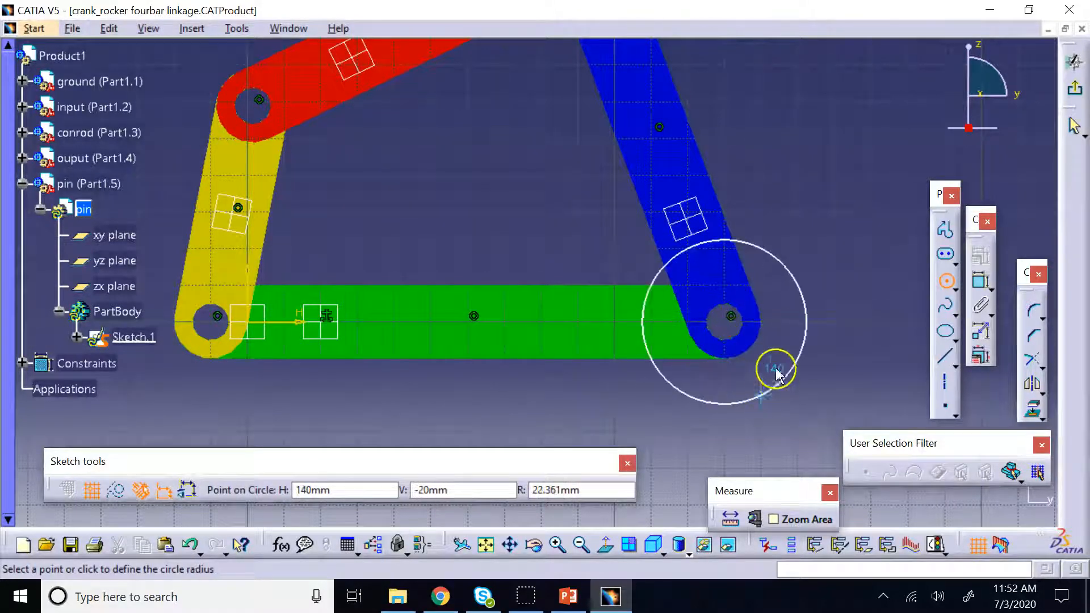
{"action": "left_click", "coordinate": [764, 358]}
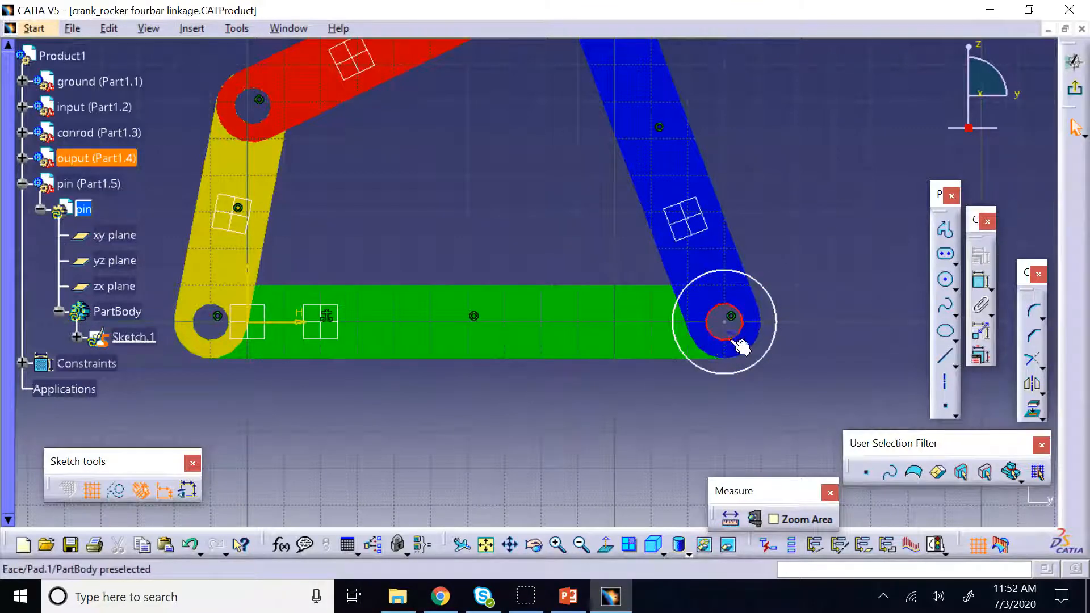
Constrain the sketched circle to be equal to the output link's hole edge, and exit the sketch.
{"action": "left_click", "coordinate": [759, 358]}
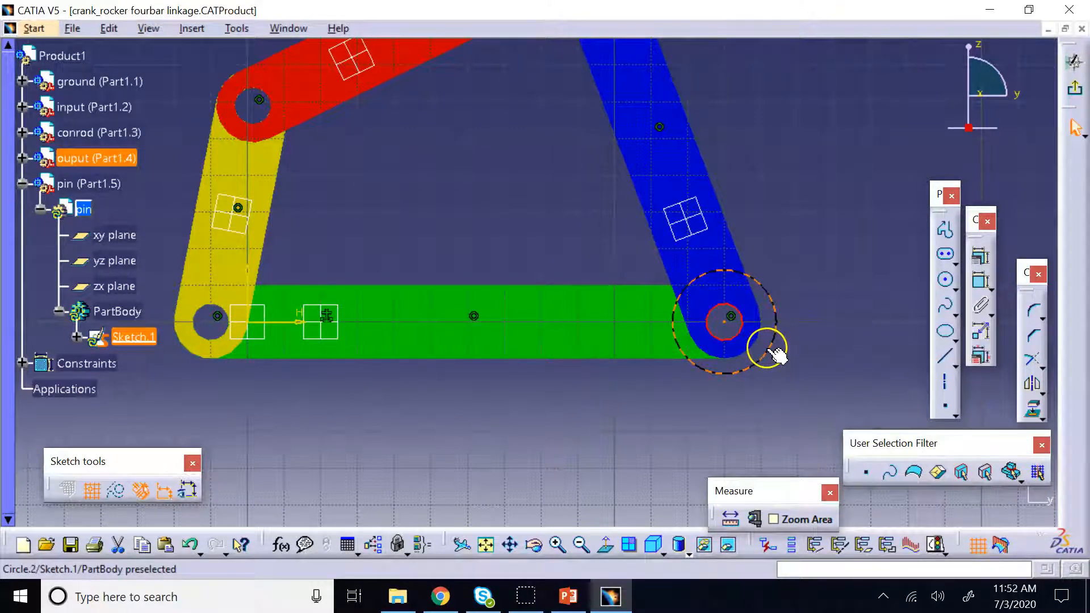
{"action": "left_click", "coordinate": [981, 257]}
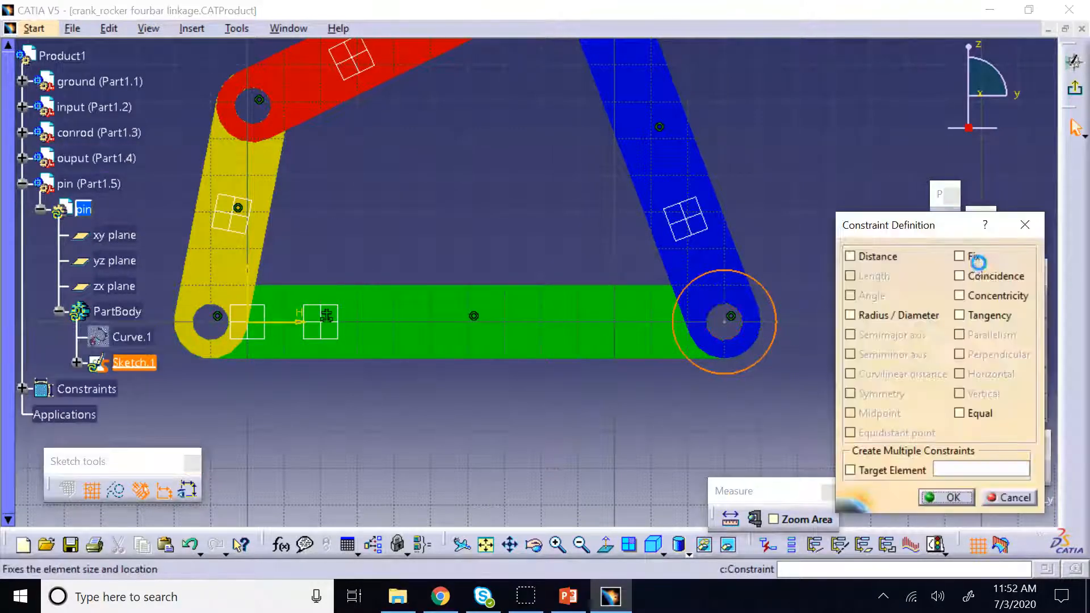
{"action": "left_click", "coordinate": [960, 412]}
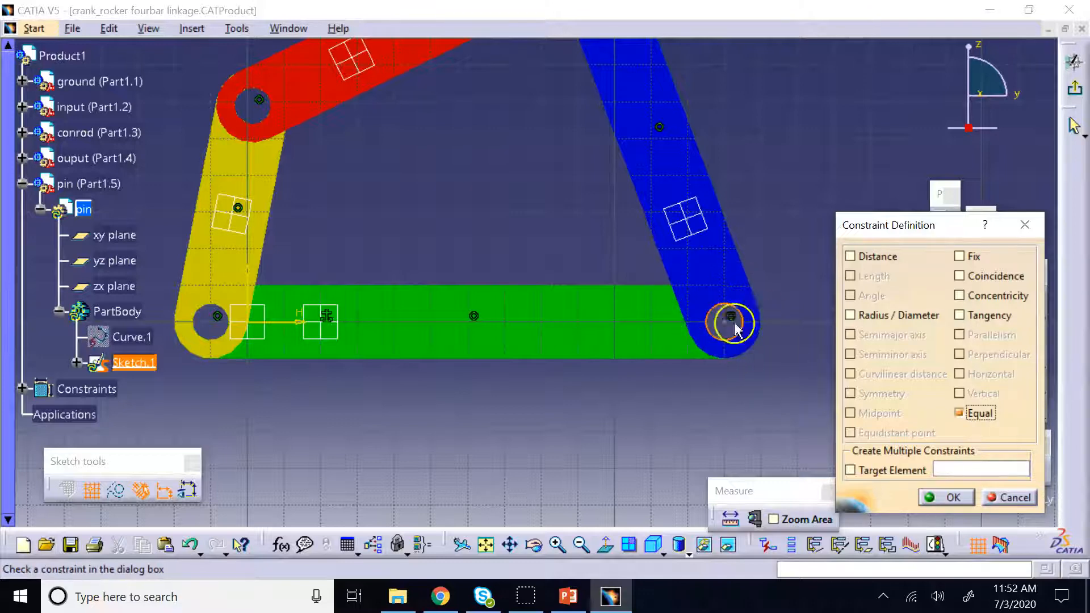
{"action": "left_click", "coordinate": [945, 498]}
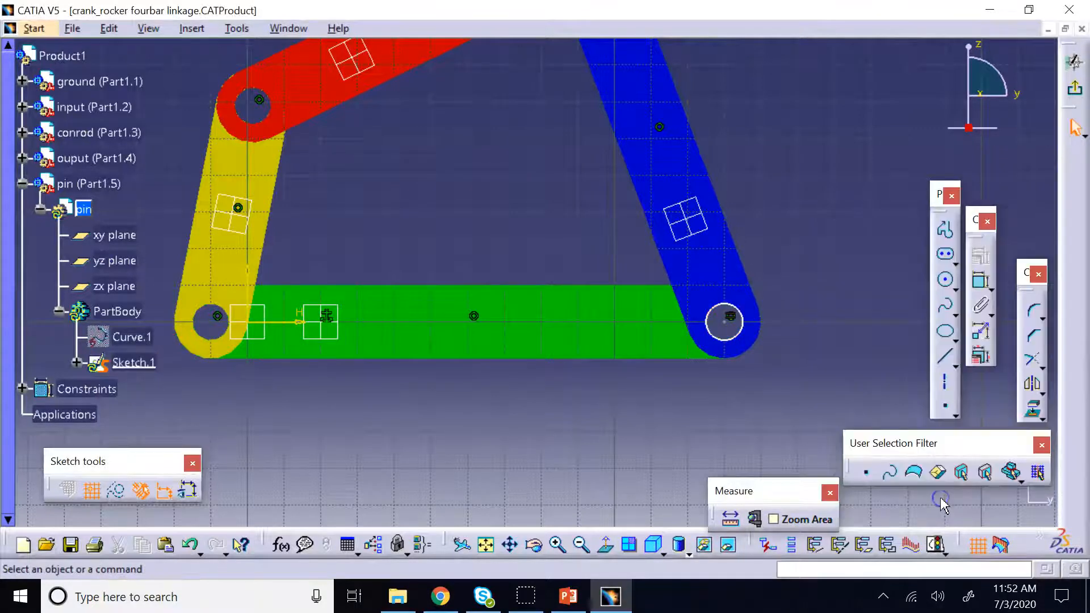
{"action": "left_click", "coordinate": [1075, 88]}
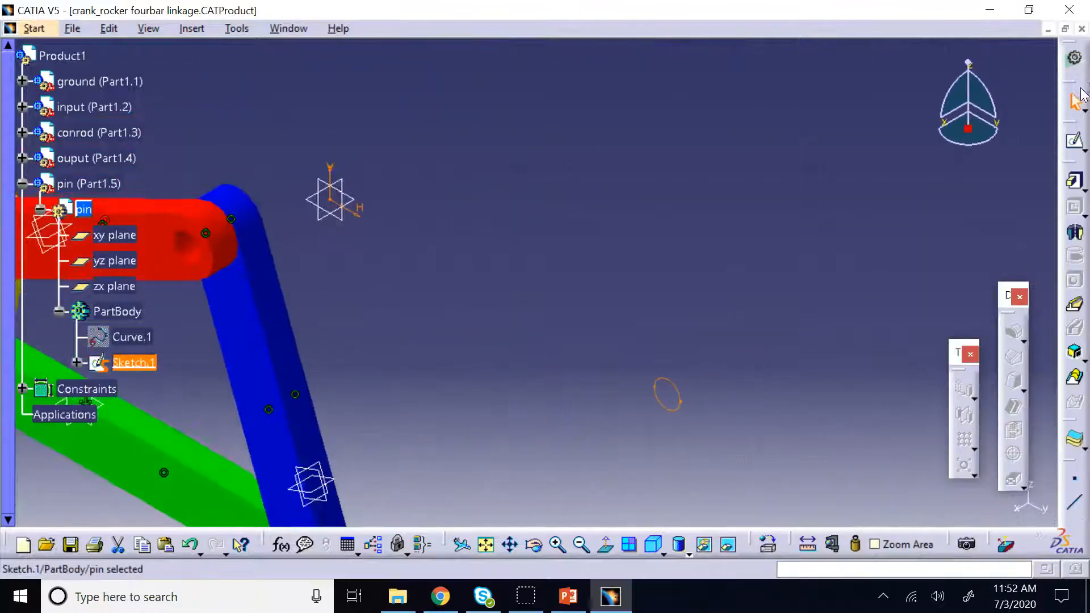
Extrude the circle as a 20 mm pad to form the pin, and reactivate the Product1 assembly.
{"action": "left_click", "coordinate": [1075, 181]}
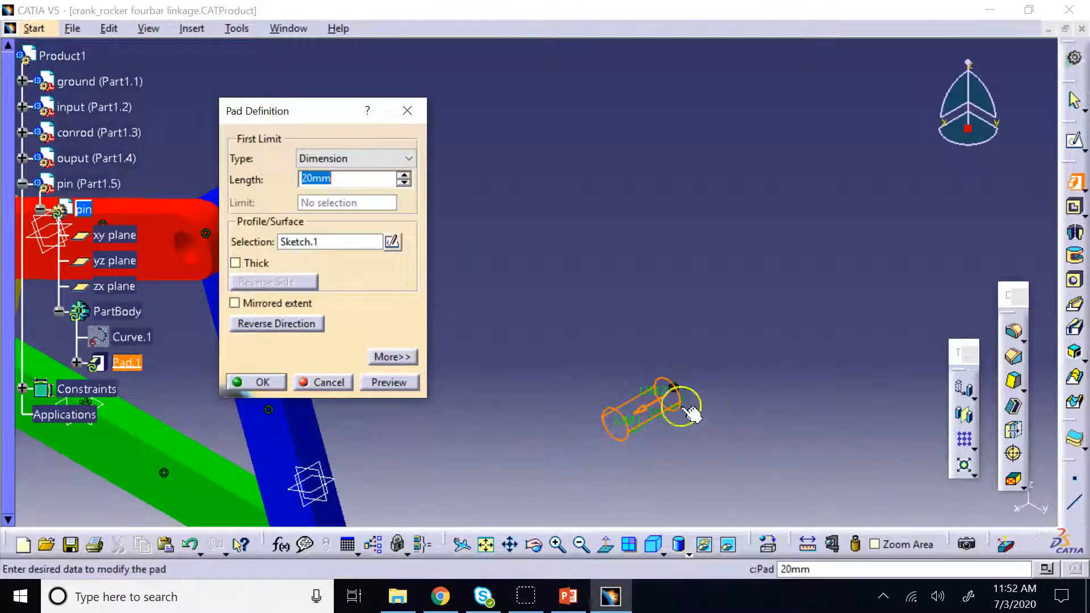
{"action": "left_click", "coordinate": [256, 382]}
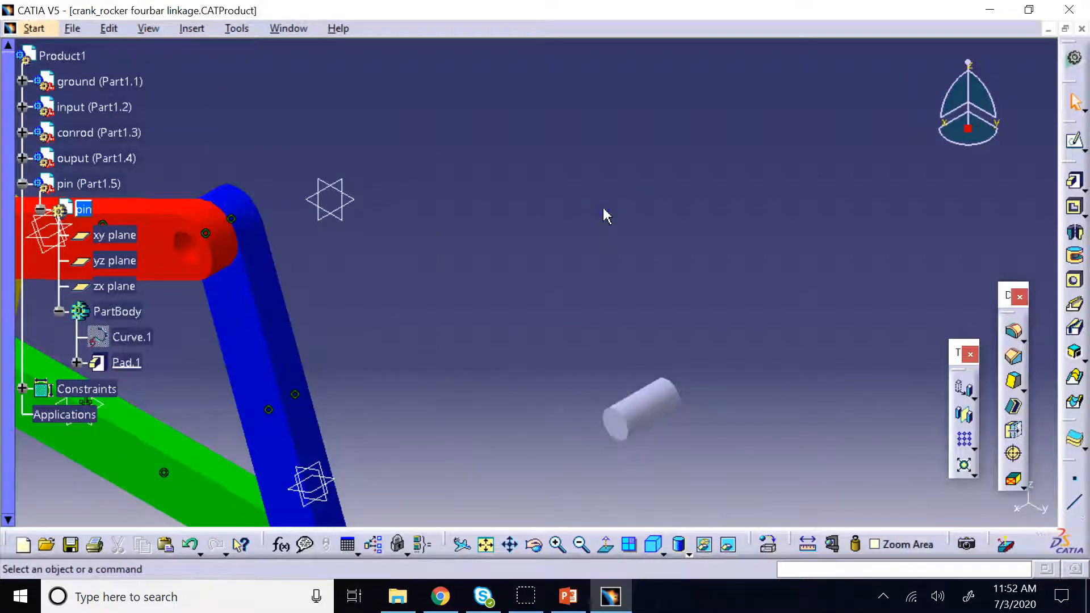
{"action": "double_click", "coordinate": [69, 57]}
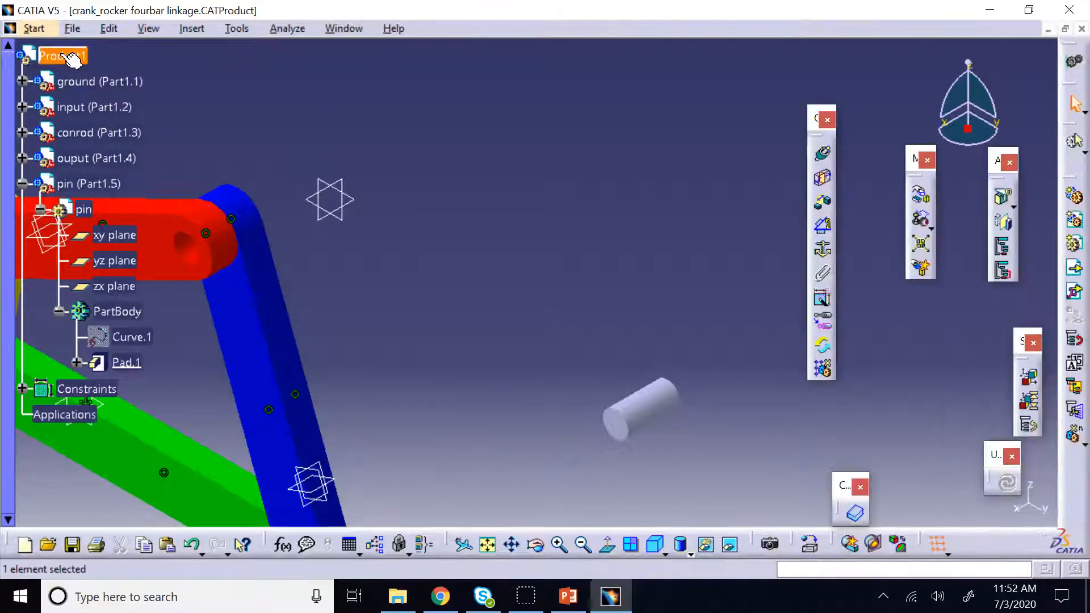
Save the crank-rocker linkage assembly together with its new pin part.
{"action": "left_click", "coordinate": [22, 184]}
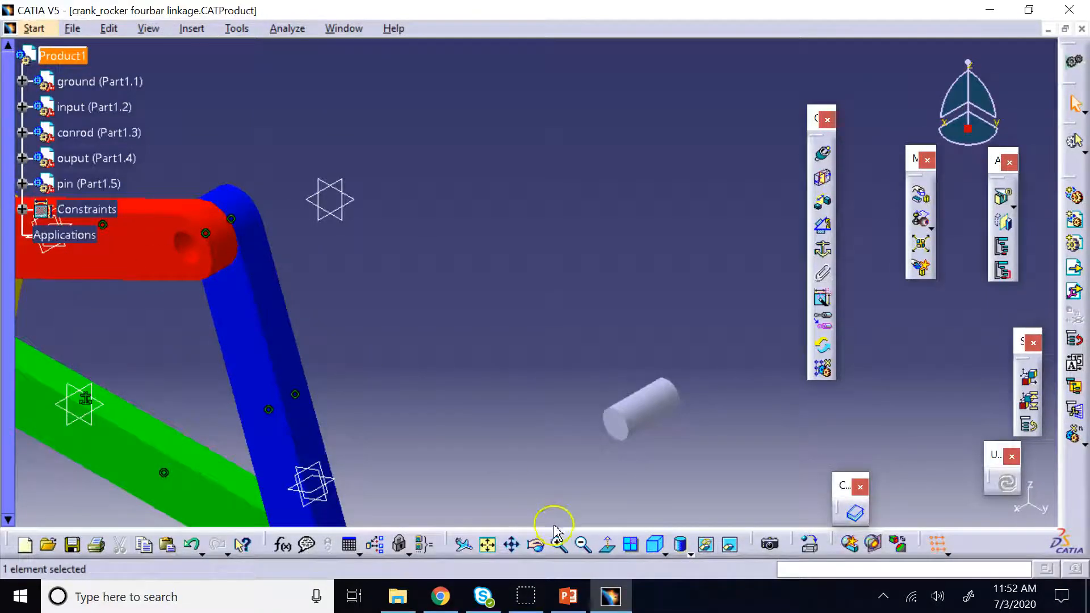
{"action": "left_click", "coordinate": [651, 545]}
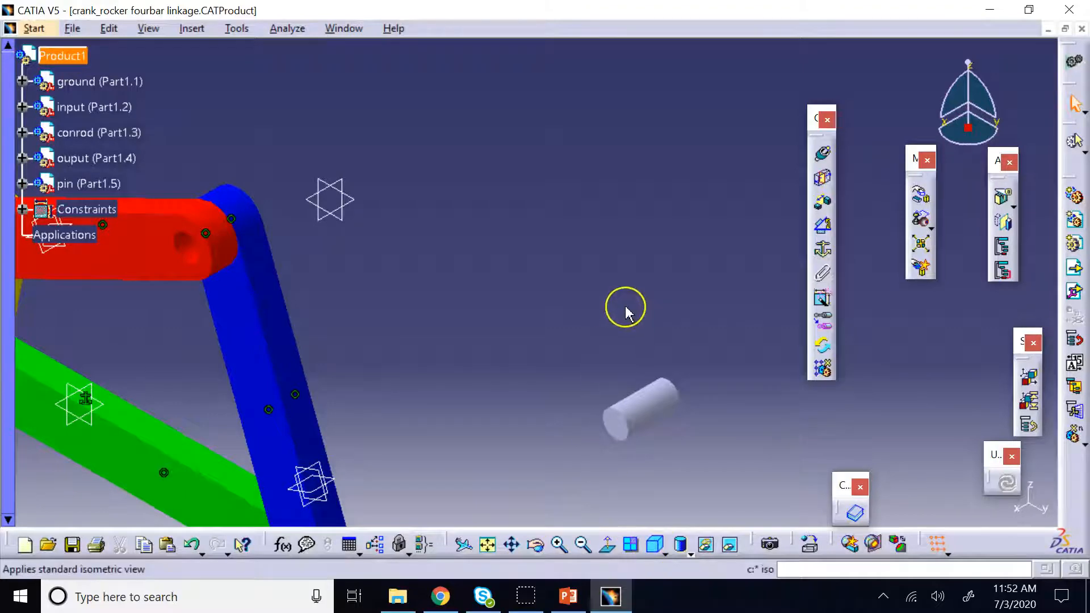
{"action": "left_click", "coordinate": [487, 545]}
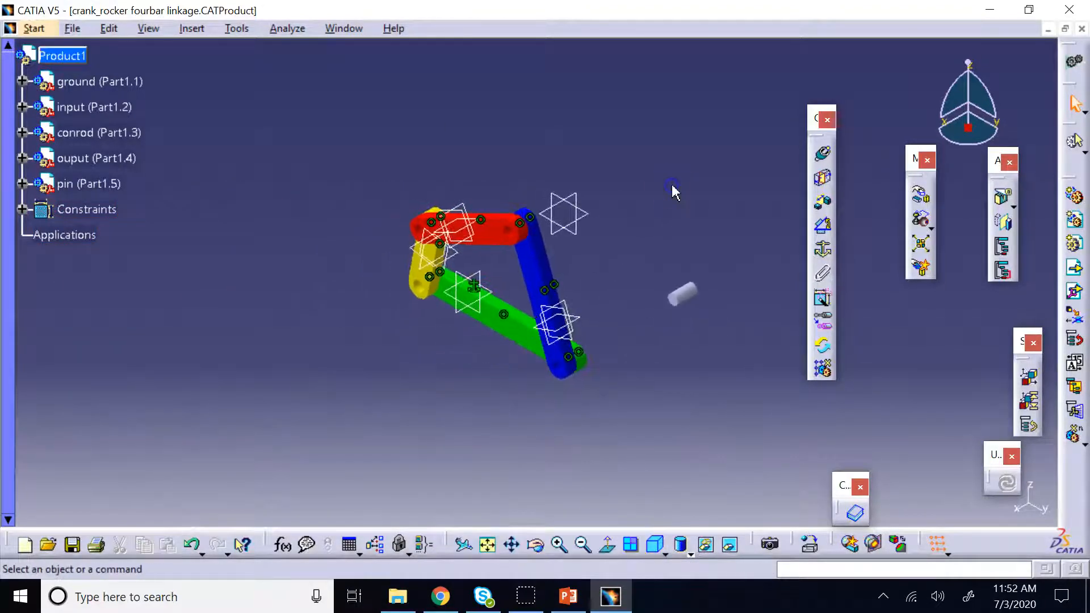
{"action": "left_click", "coordinate": [68, 31]}
{"action": "left_click", "coordinate": [138, 137]}
{"action": "left_click", "coordinate": [568, 351]}
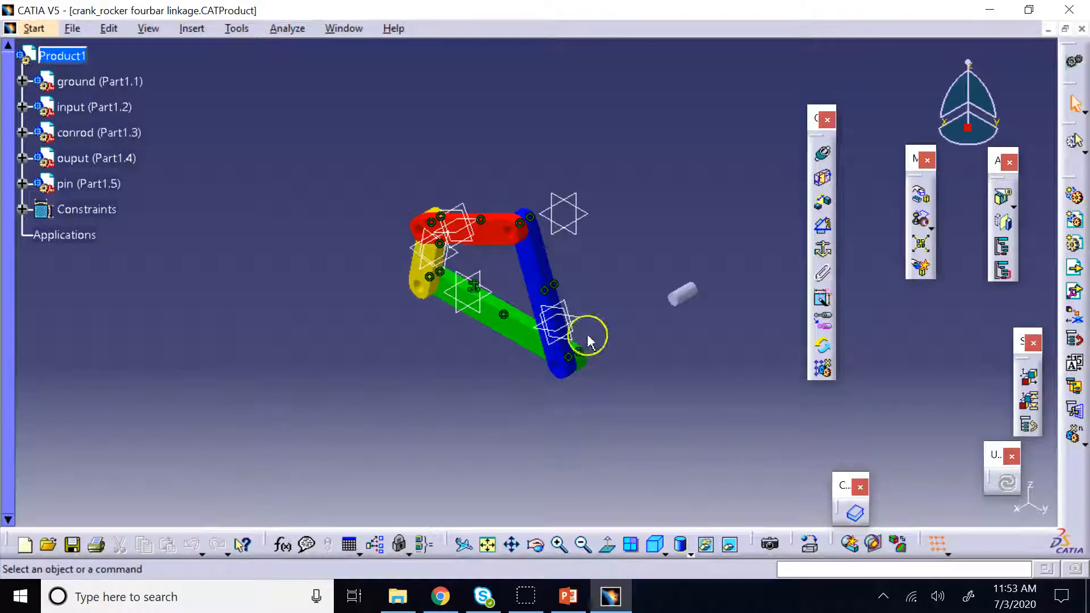
Switch to File Explorer to check the saved pin part in the CAD folder, and return to CATIA.
{"action": "left_click", "coordinate": [22, 183]}
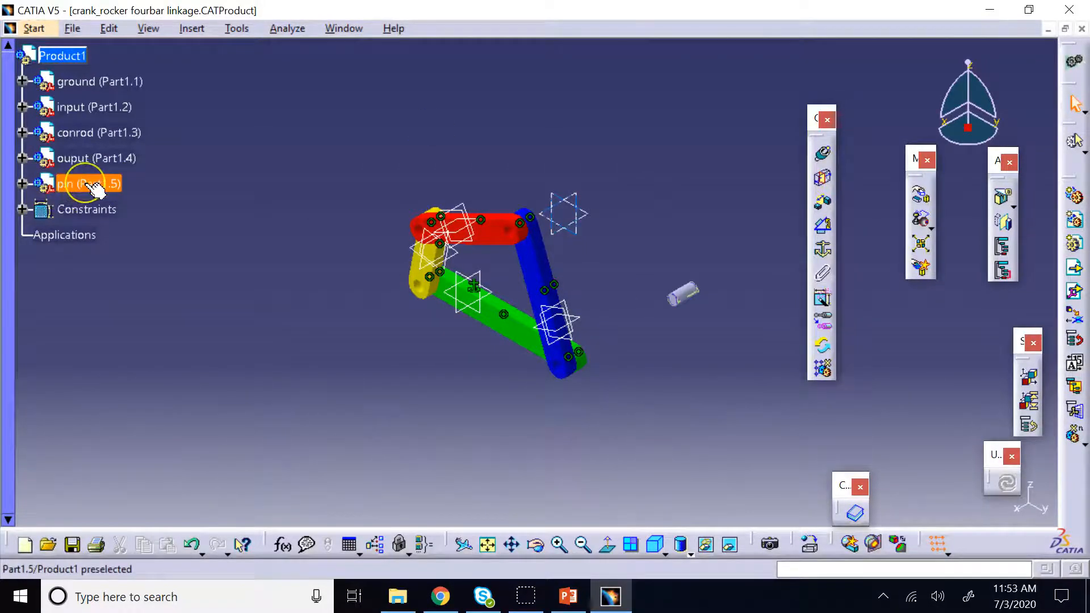
{"action": "left_click", "coordinate": [284, 154]}
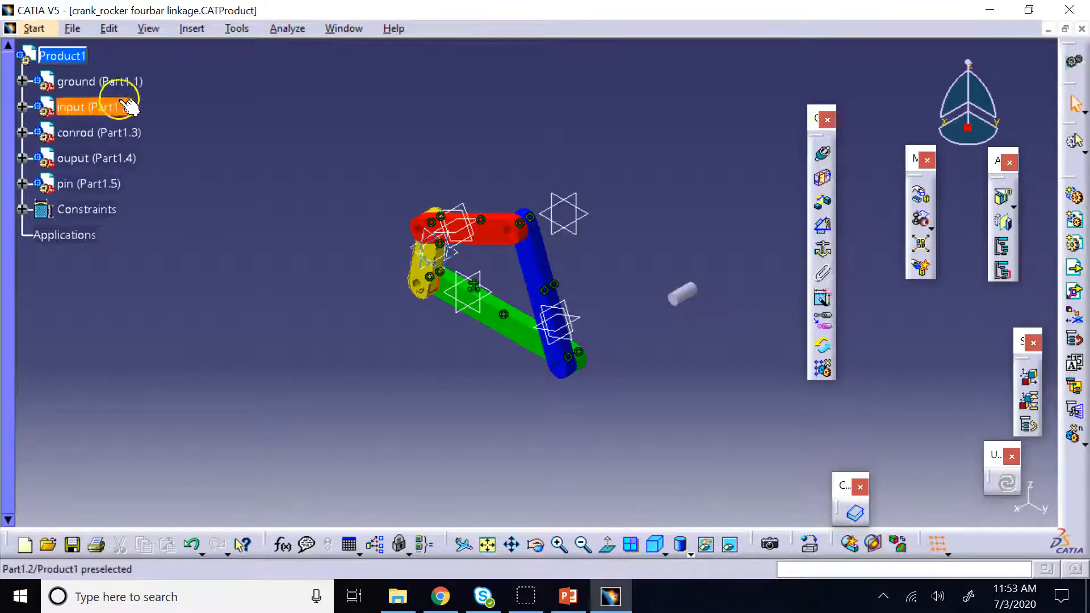
{"action": "left_click", "coordinate": [398, 596]}
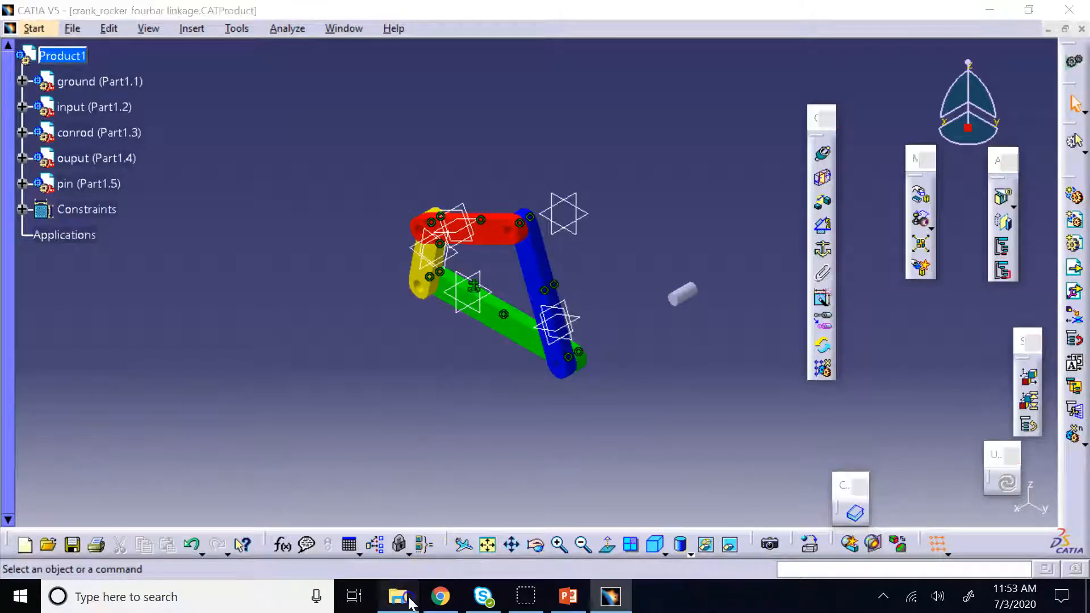
{"action": "left_click", "coordinate": [318, 433]}
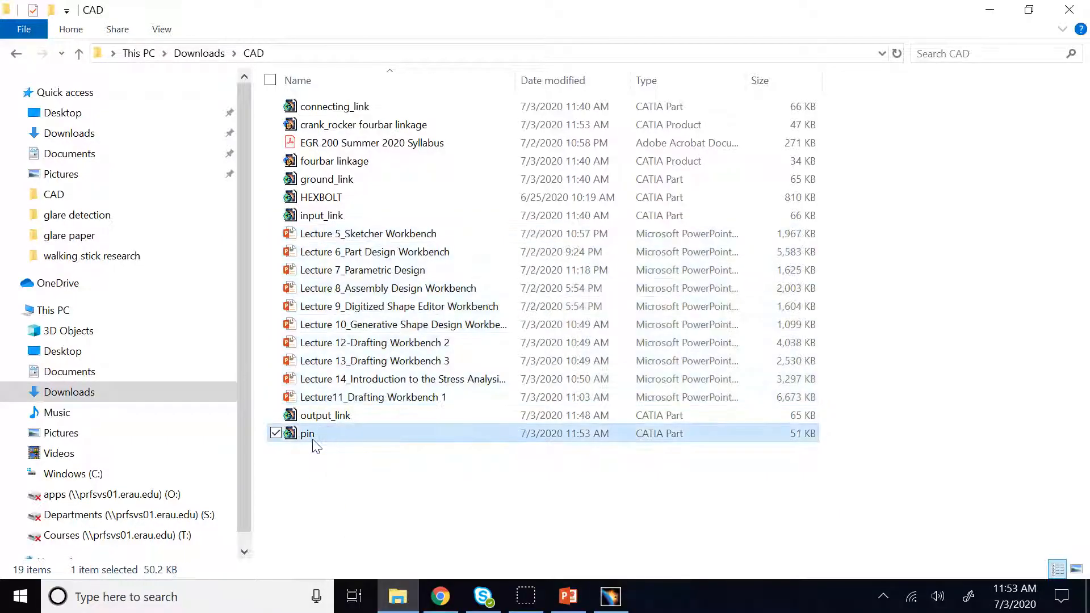
{"action": "left_click", "coordinate": [308, 439]}
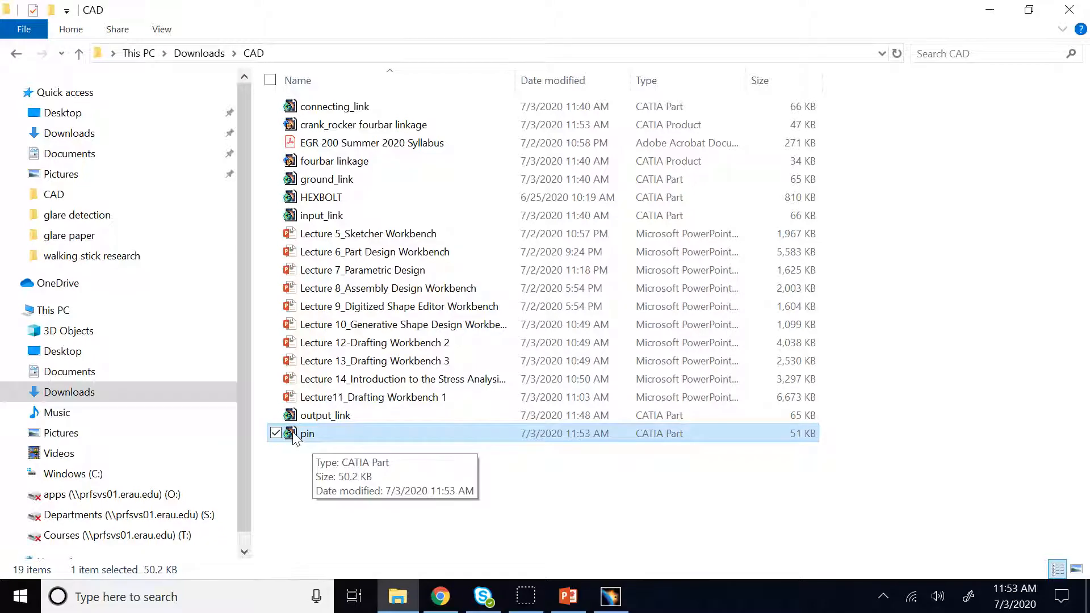
{"action": "left_click", "coordinate": [610, 596]}
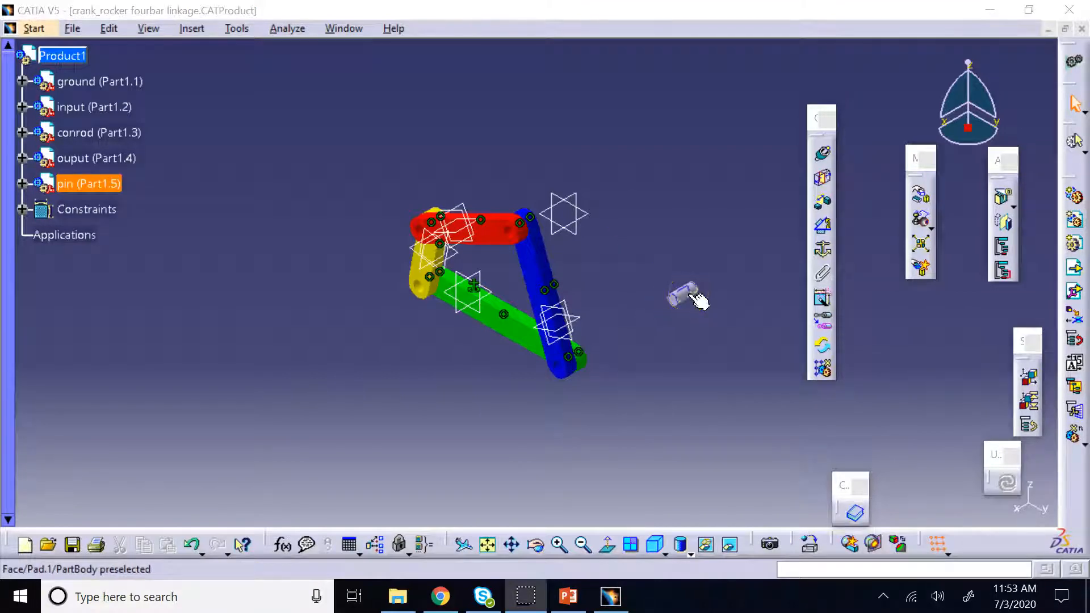
{"action": "left_click", "coordinate": [713, 250]}
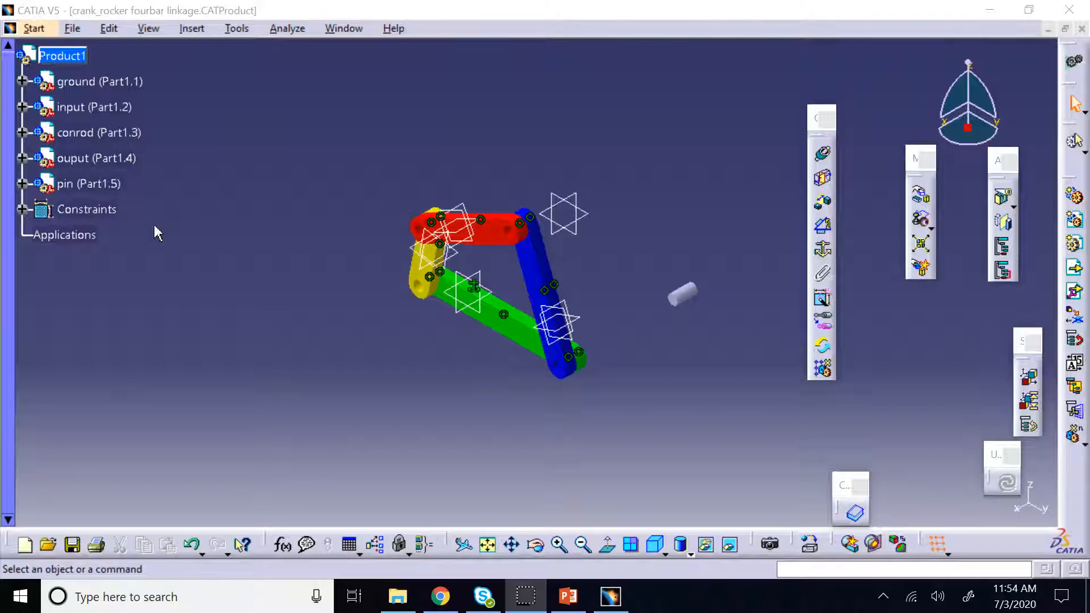
{"action": "right_click", "coordinate": [88, 185]}
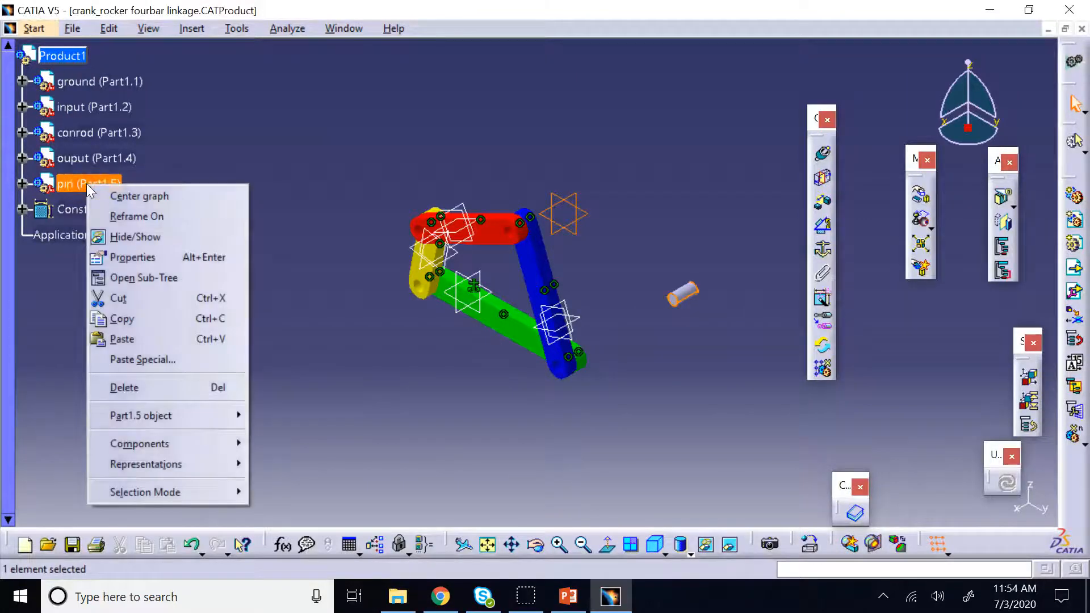
{"action": "left_click", "coordinate": [394, 148]}
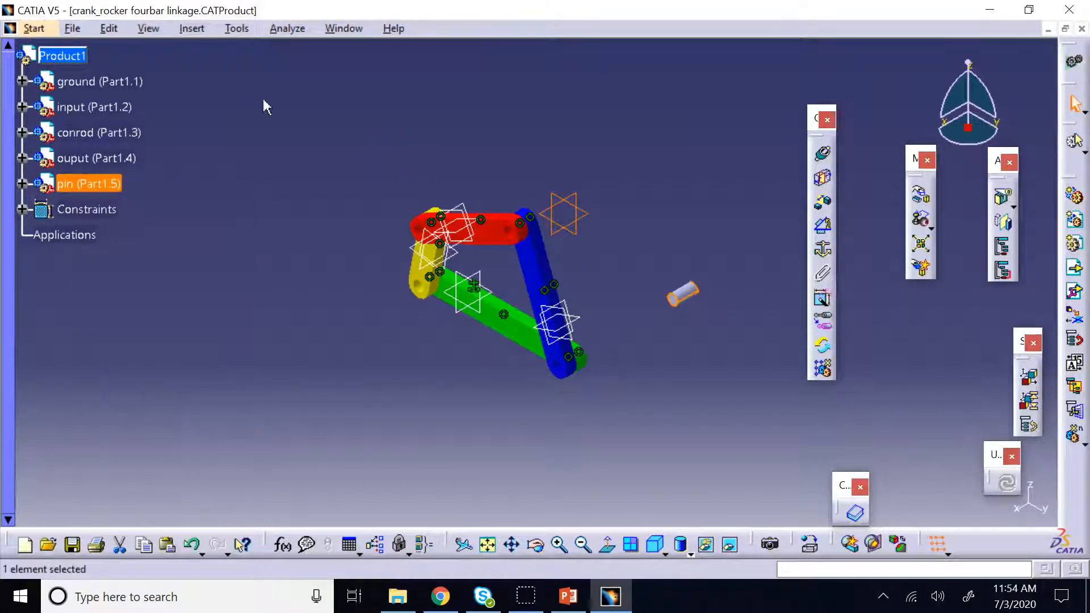
{"action": "left_click", "coordinate": [394, 153]}
Switch to PowerPoint and review the Lecture 8 slides from Adding A Part or A Sub-Assembly to Multi Instantiation.
{"action": "left_click", "coordinate": [568, 596]}
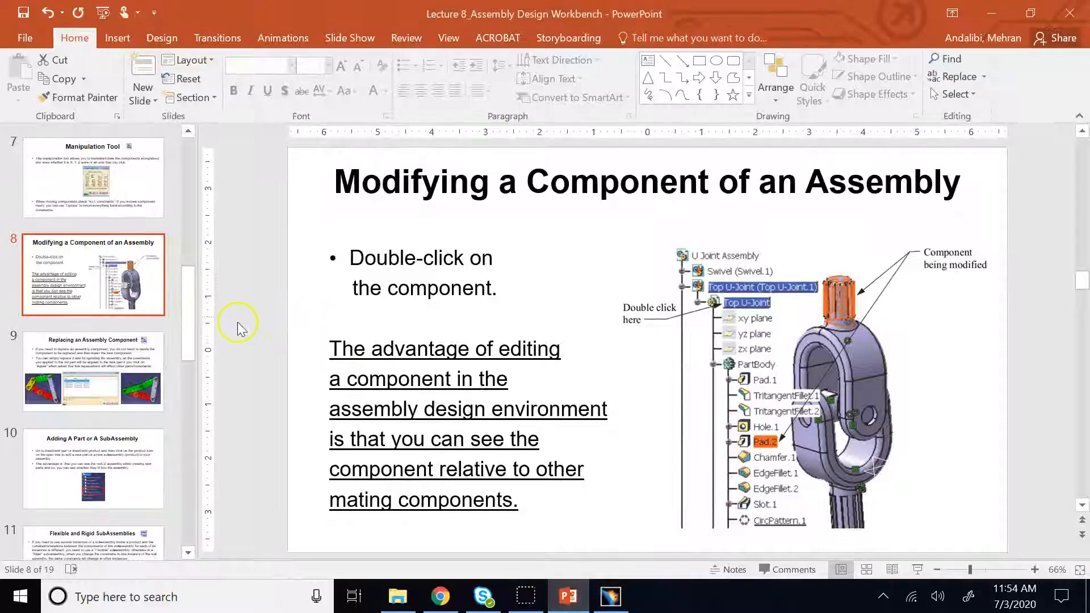
{"action": "left_click", "coordinate": [110, 482]}
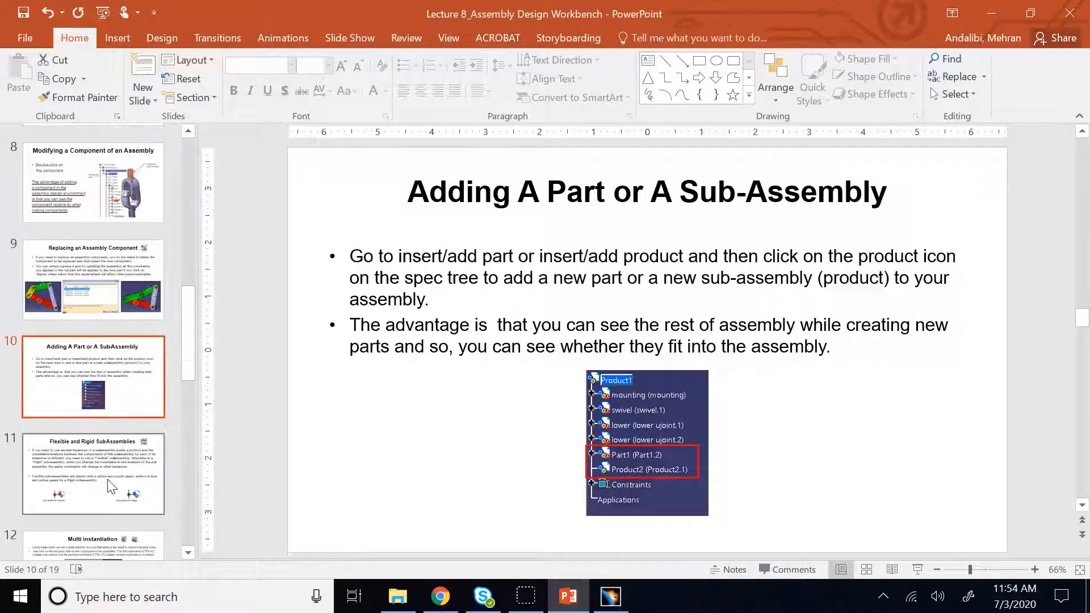
{"action": "left_click", "coordinate": [109, 479]}
{"action": "left_click", "coordinate": [108, 480]}
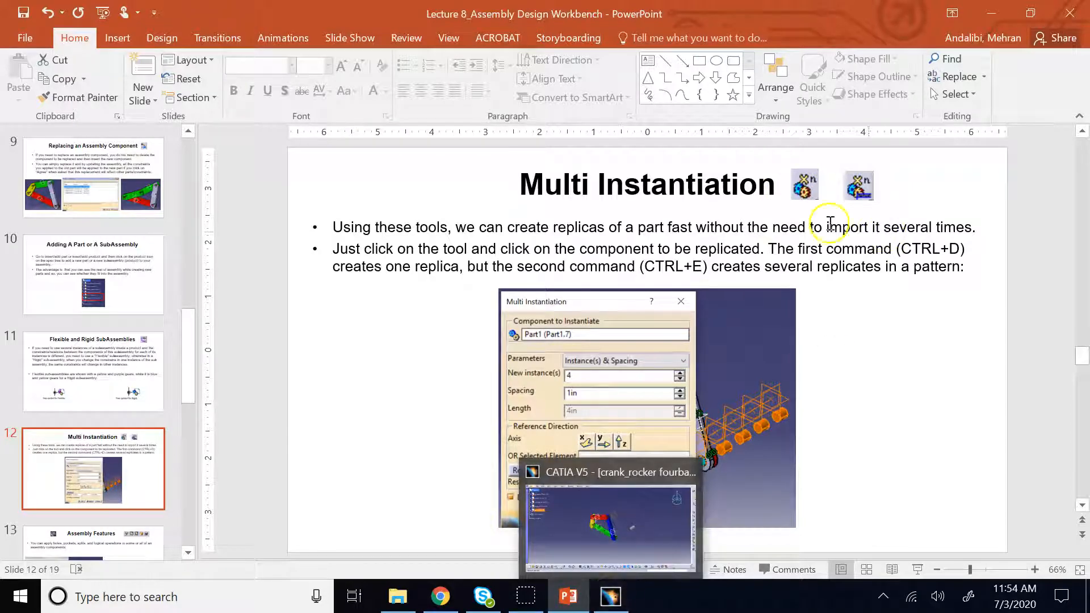
Switch back to CATIA and undock the Product Structure toolbar, moving the Constraints toolbar aside.
{"action": "left_click", "coordinate": [623, 595]}
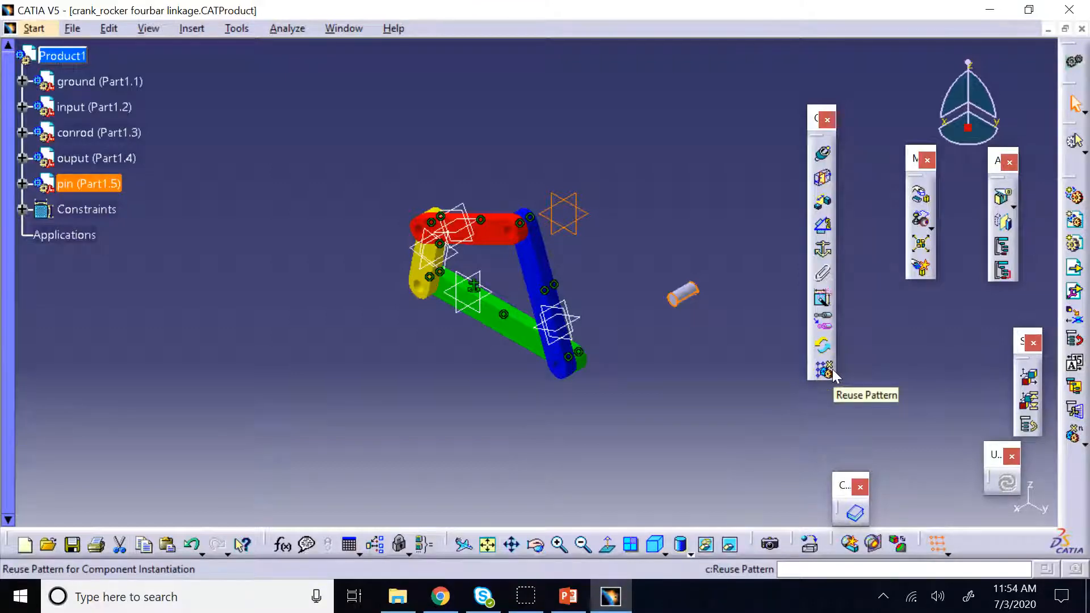
{"action": "left_click", "coordinate": [711, 119]}
{"action": "left_click_drag", "start_coordinate": [1072, 161], "coordinate": [971, 180]}
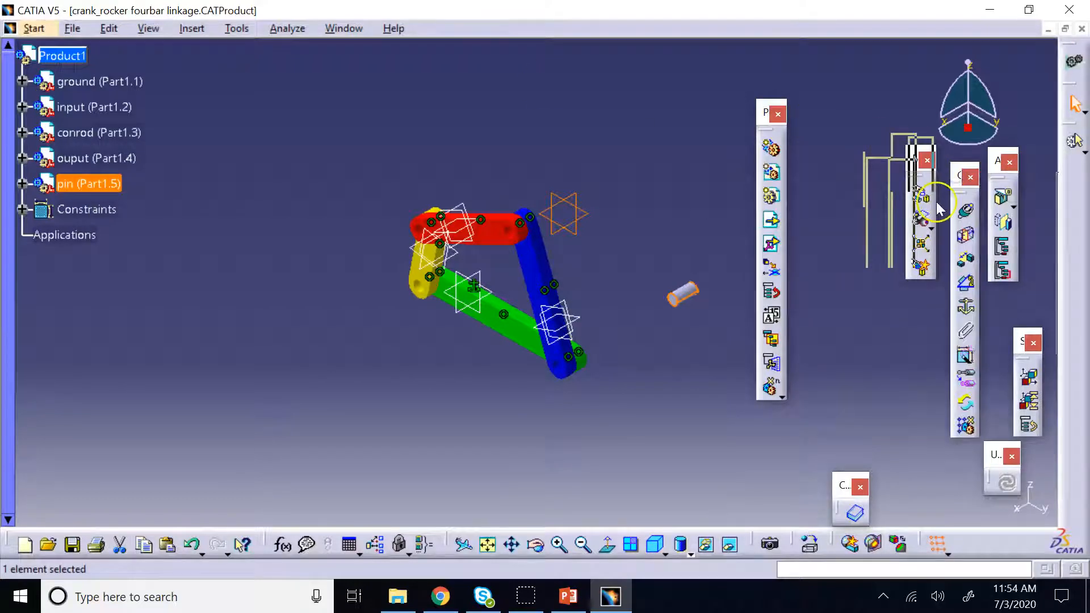
Create one copy of the pin in the assembly with Fast Multi Instantiation.
{"action": "left_click", "coordinate": [783, 399]}
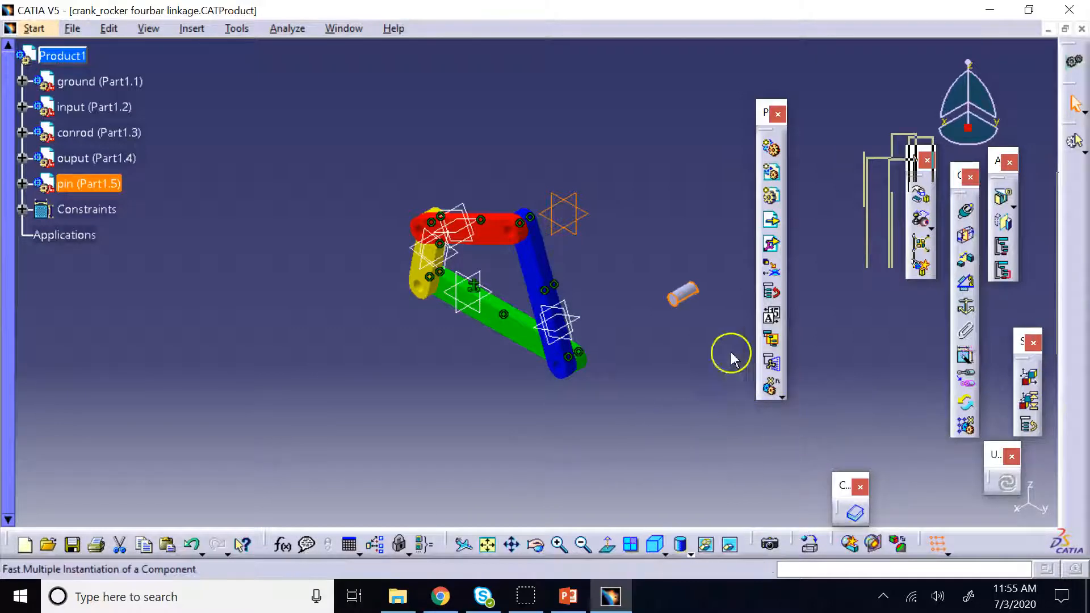
{"action": "left_click", "coordinate": [95, 186]}
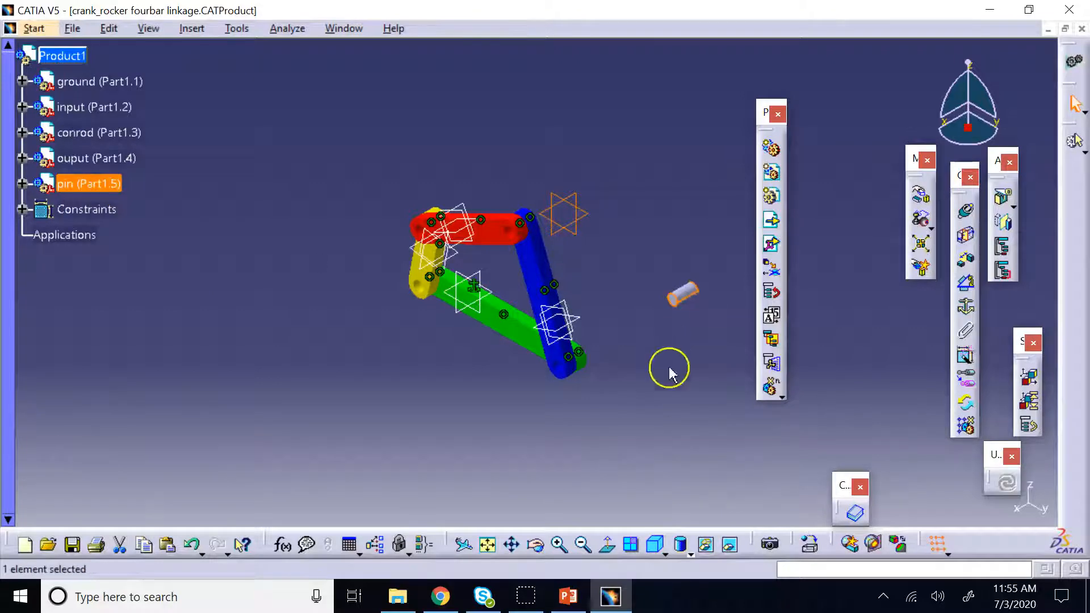
{"action": "left_click", "coordinate": [770, 391]}
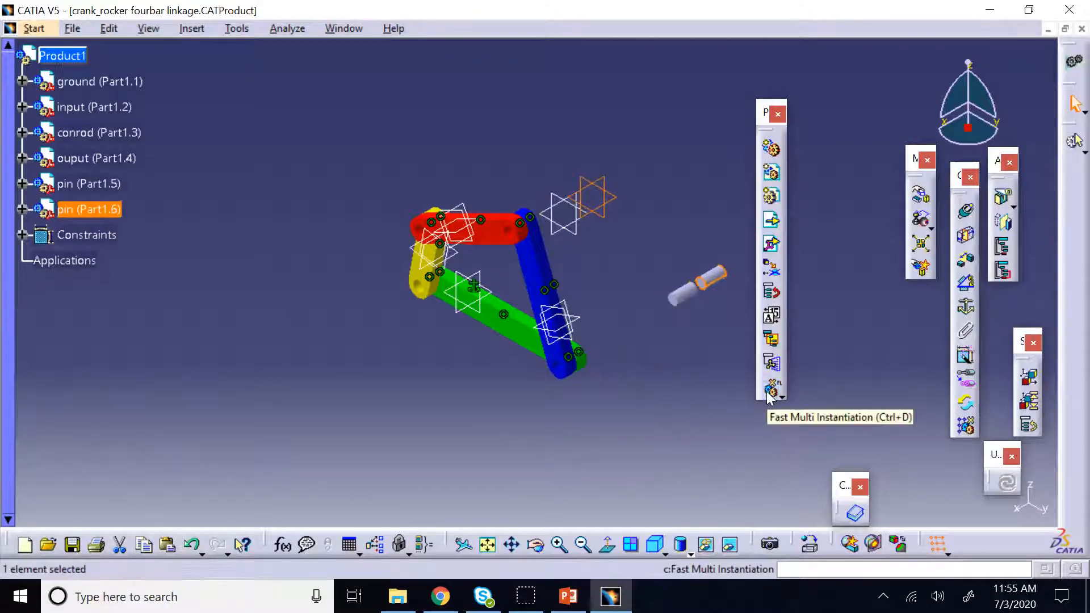
Restart Fast Multi Instantiation with nothing selected, and bring up the available actions for the copied pin.
{"action": "left_click", "coordinate": [720, 336]}
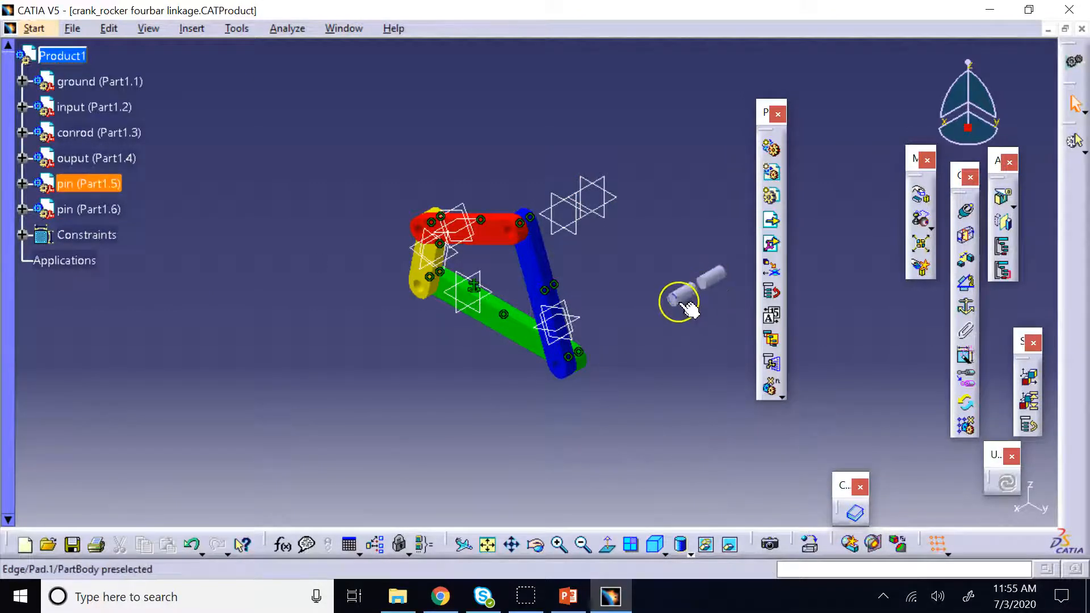
{"action": "left_click", "coordinate": [772, 392]}
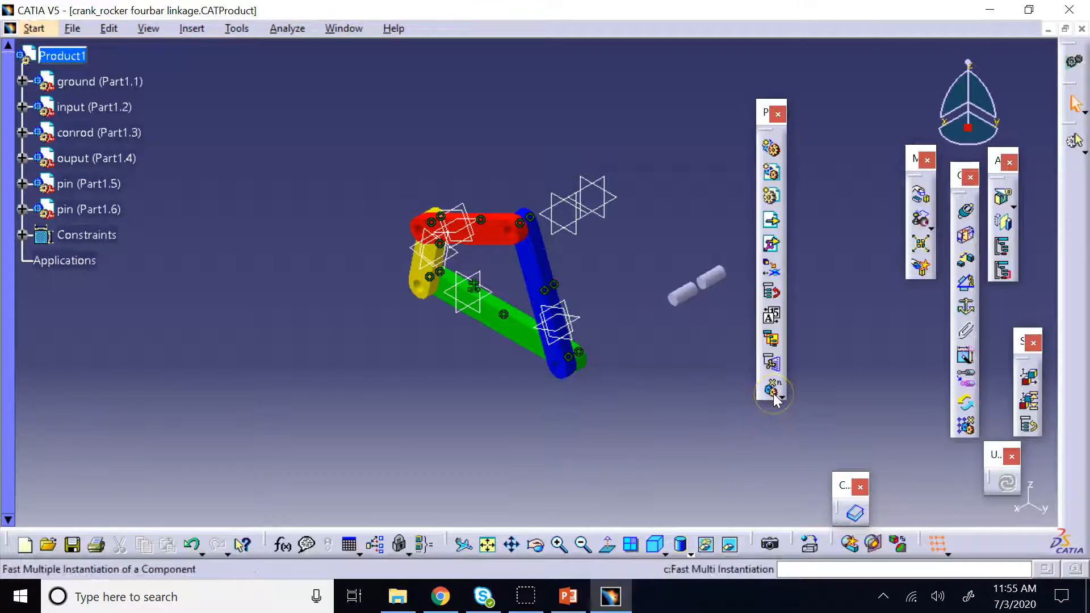
{"action": "right_click", "coordinate": [111, 209]}
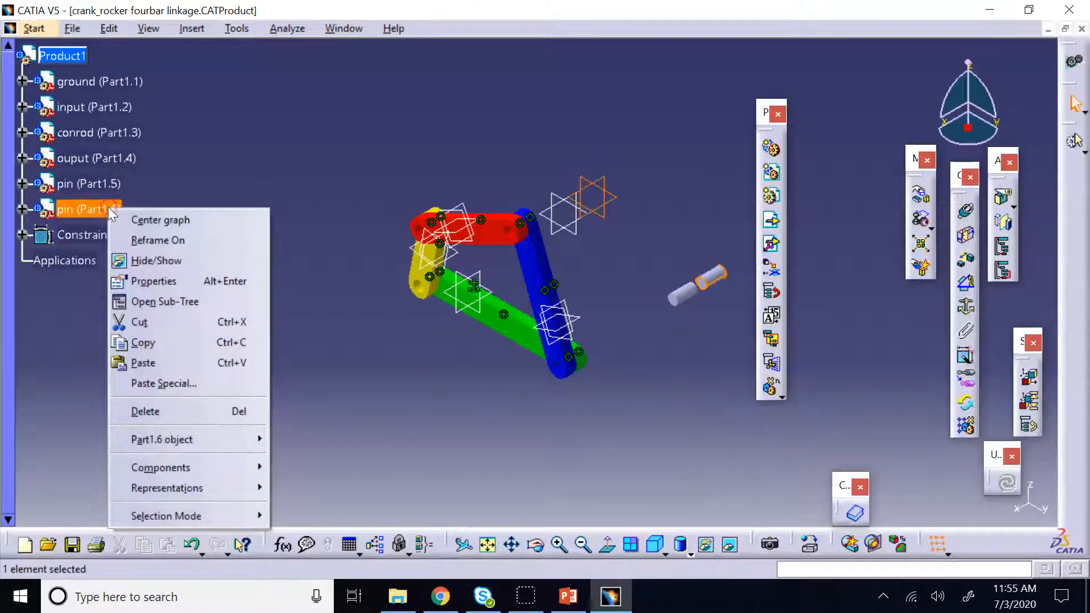
Delete the second pin, then multi-instantiate the remaining pin with 3 new instances at 25 mm spacing along the Y axis.
{"action": "left_click", "coordinate": [220, 413]}
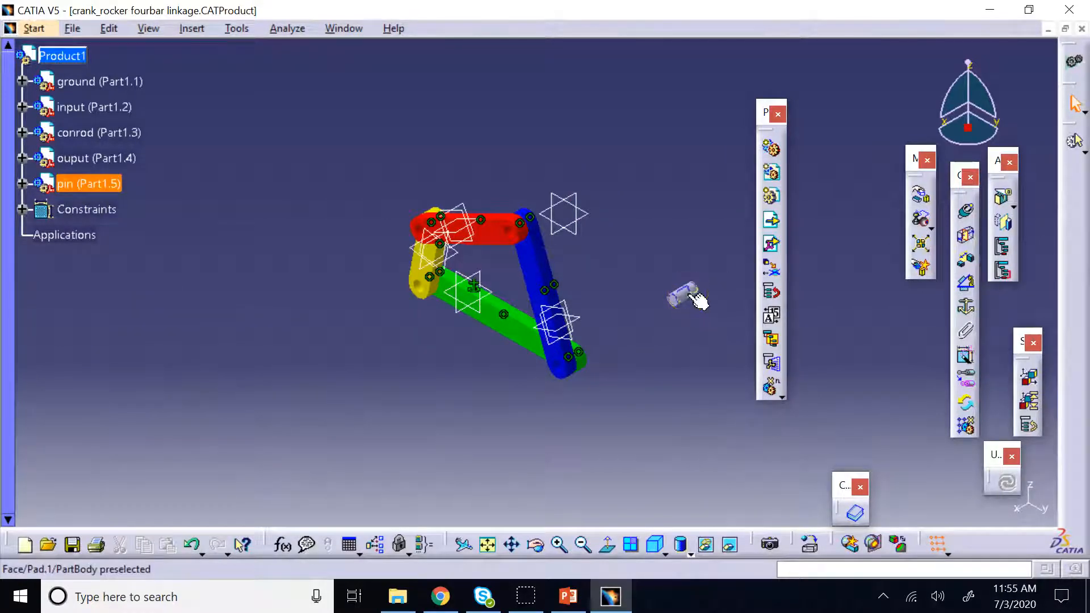
{"action": "left_click", "coordinate": [781, 396]}
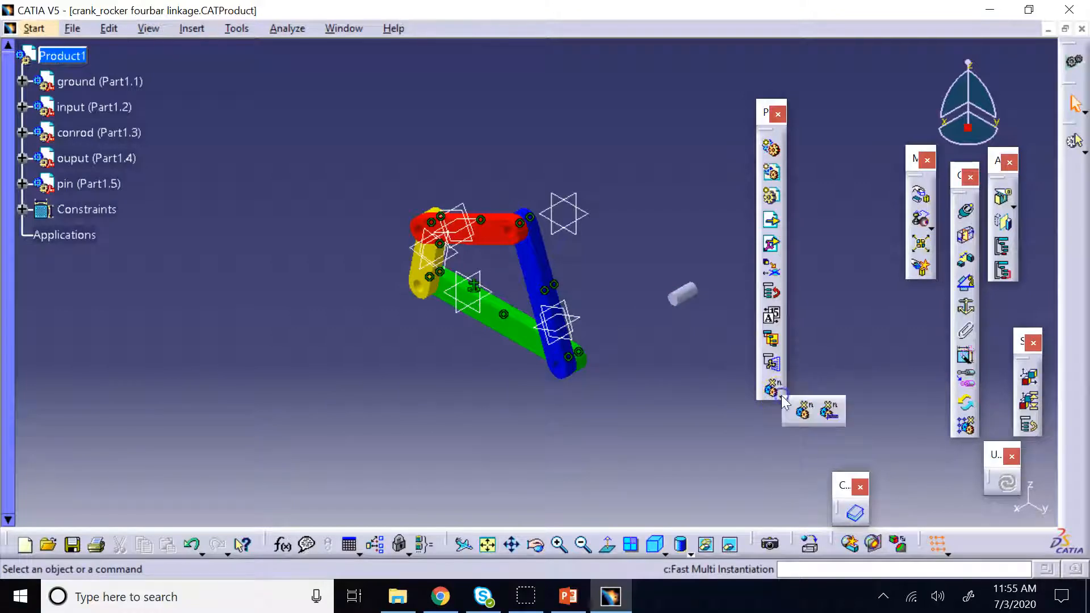
{"action": "left_click", "coordinate": [830, 411]}
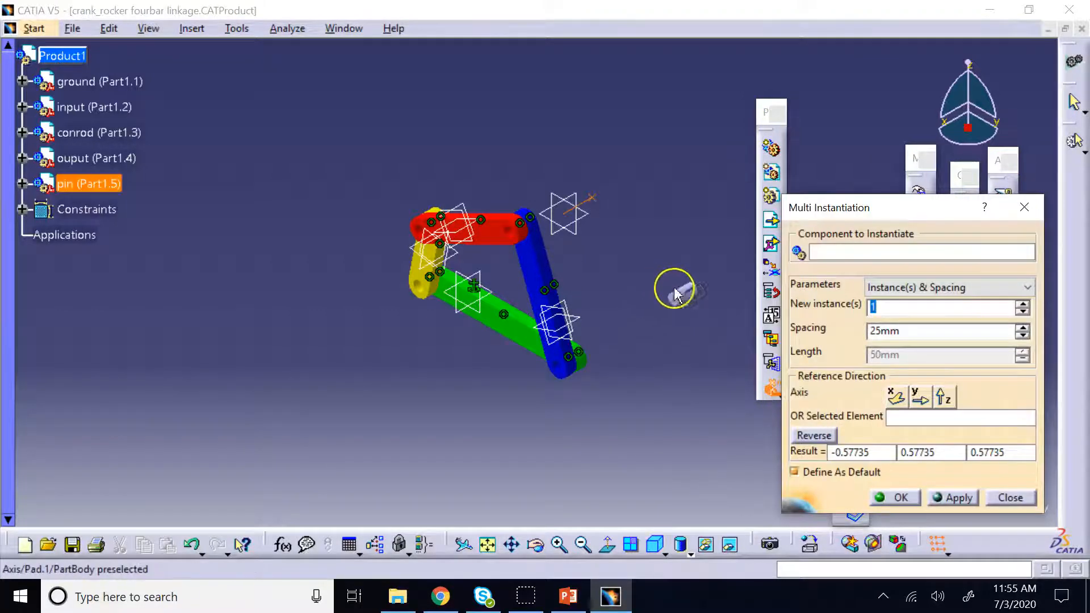
{"action": "left_click", "coordinate": [105, 183]}
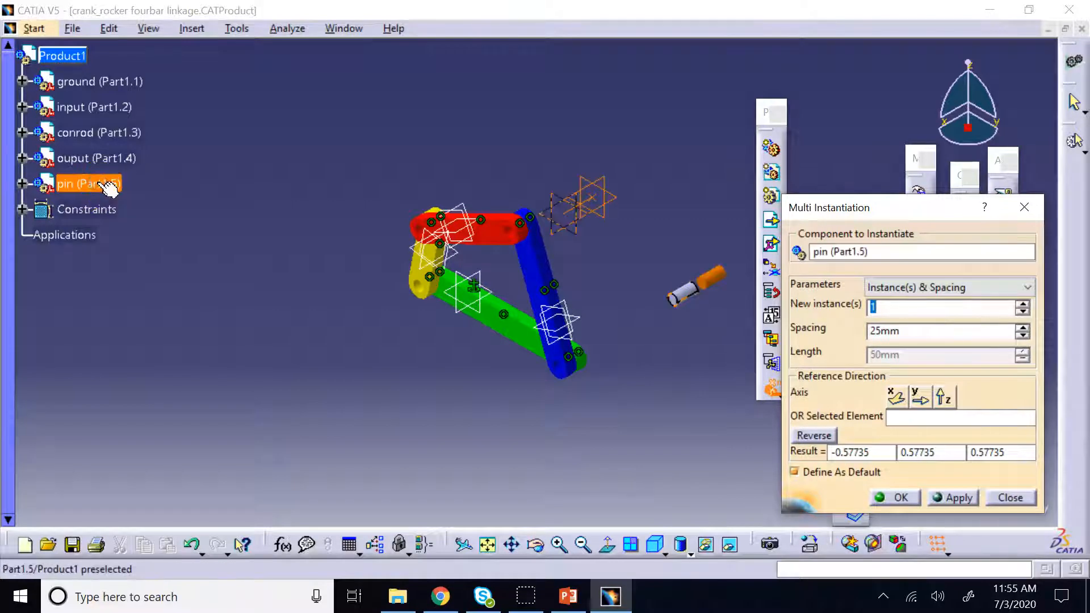
{"action": "left_click", "coordinate": [1023, 304]}
{"action": "left_click", "coordinate": [1023, 305]}
{"action": "left_click_drag", "start_coordinate": [868, 203], "coordinate": [276, 188]}
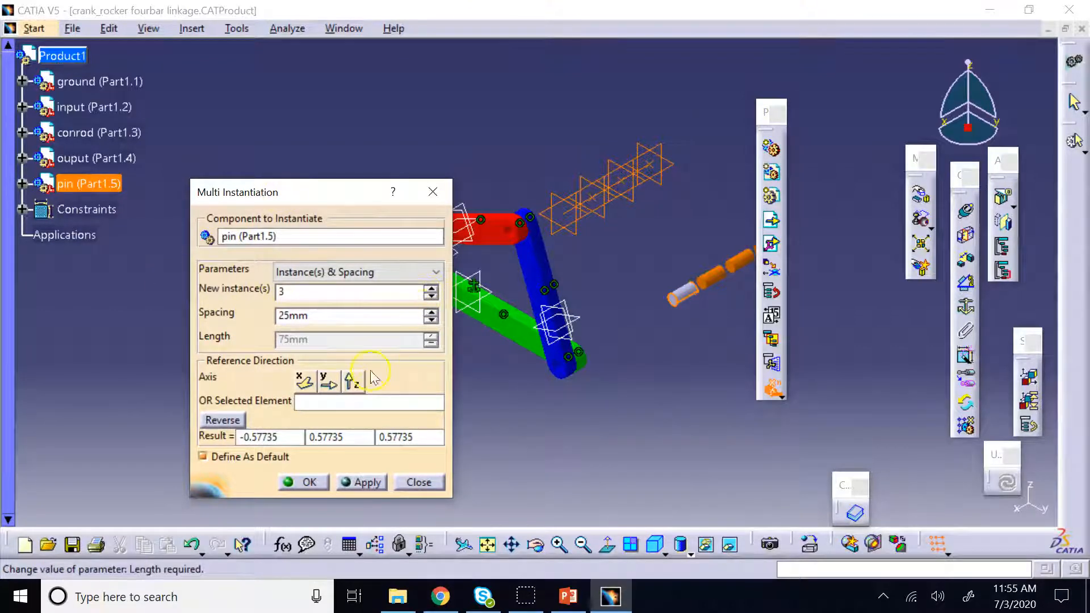
{"action": "left_click", "coordinate": [328, 387]}
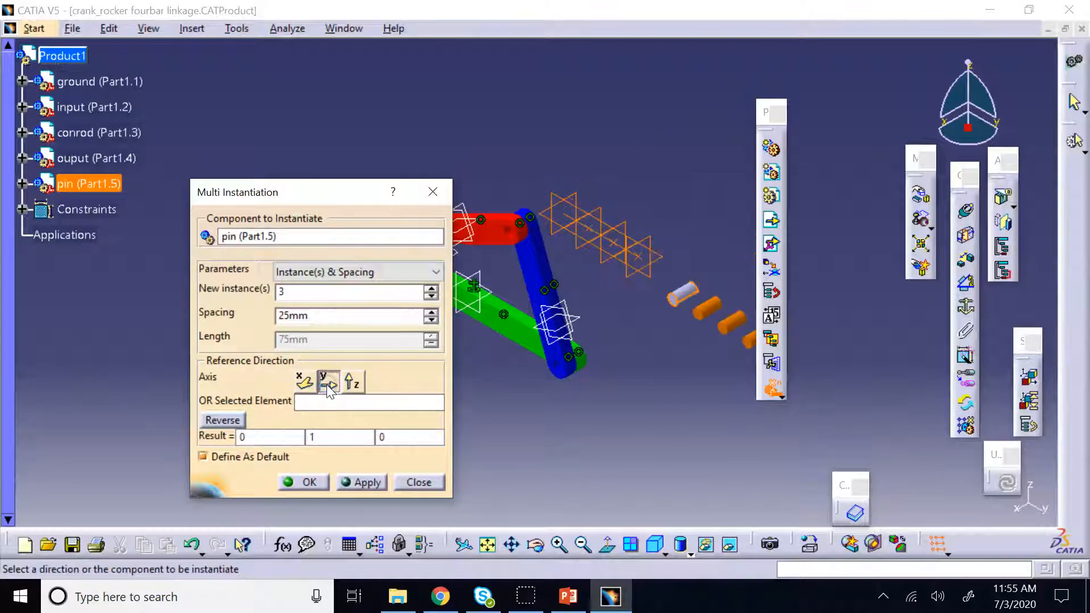
{"action": "left_click_drag", "start_coordinate": [762, 118], "coordinate": [877, 125]}
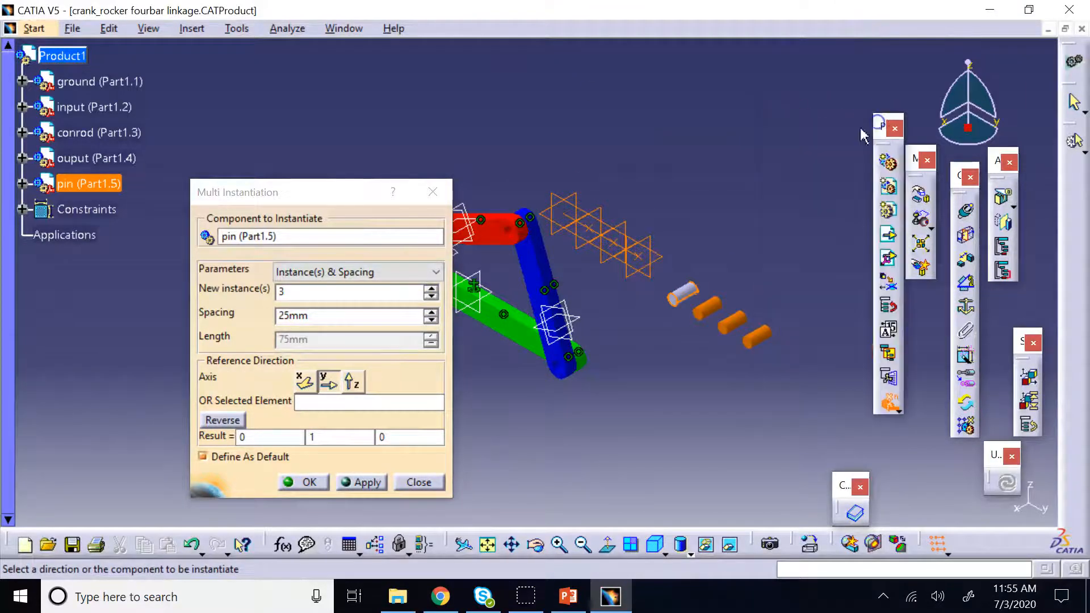
{"action": "left_click", "coordinate": [310, 483]}
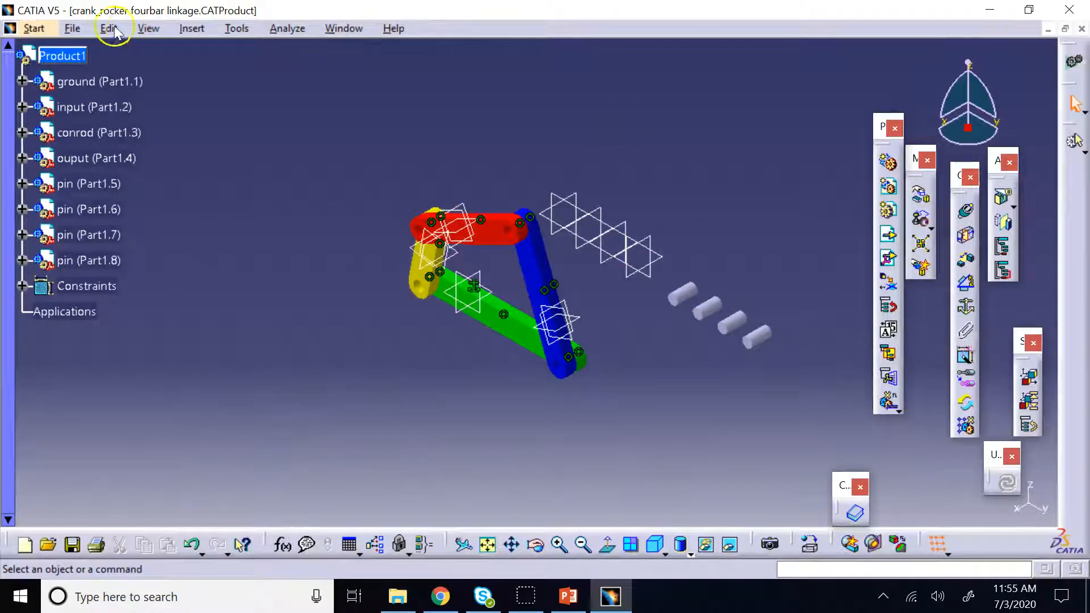
Save the assembly and dock the floating product structure tools at the edge, clear of the model.
{"action": "left_click", "coordinate": [72, 29]}
{"action": "left_click", "coordinate": [93, 136]}
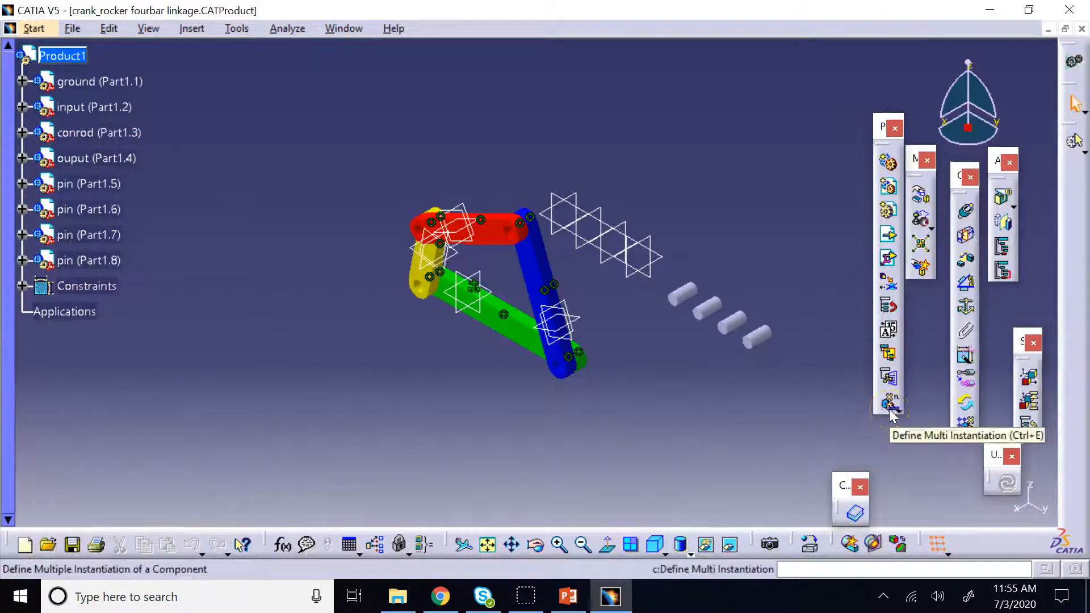
{"action": "left_click_drag", "start_coordinate": [886, 119], "coordinate": [1086, 177]}
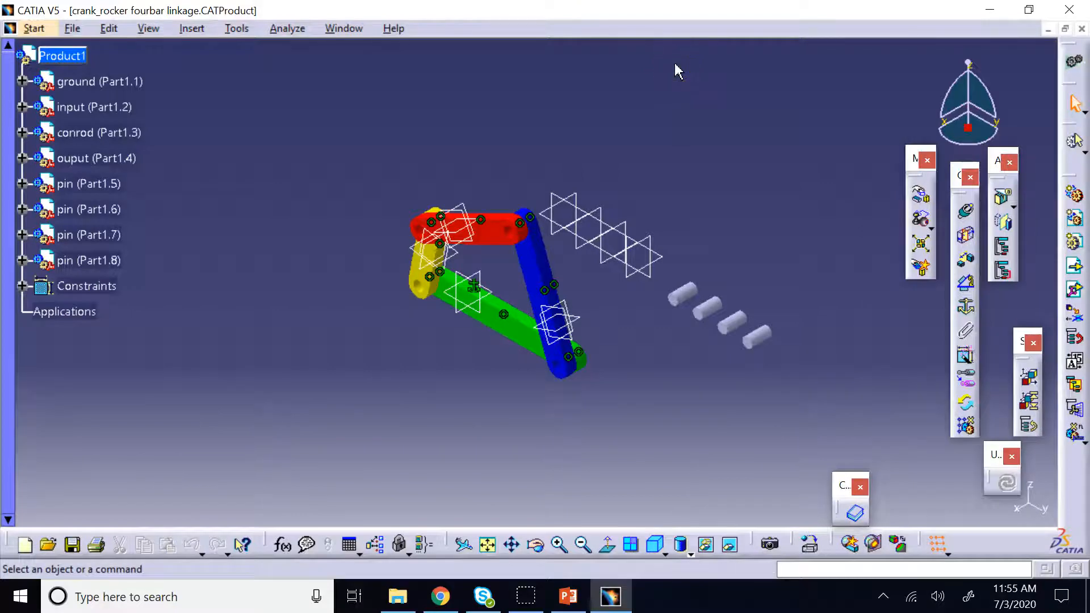
Make the first pin's axis coincident with the axis of the blue output link's lower hole.
{"action": "left_click", "coordinate": [559, 544]}
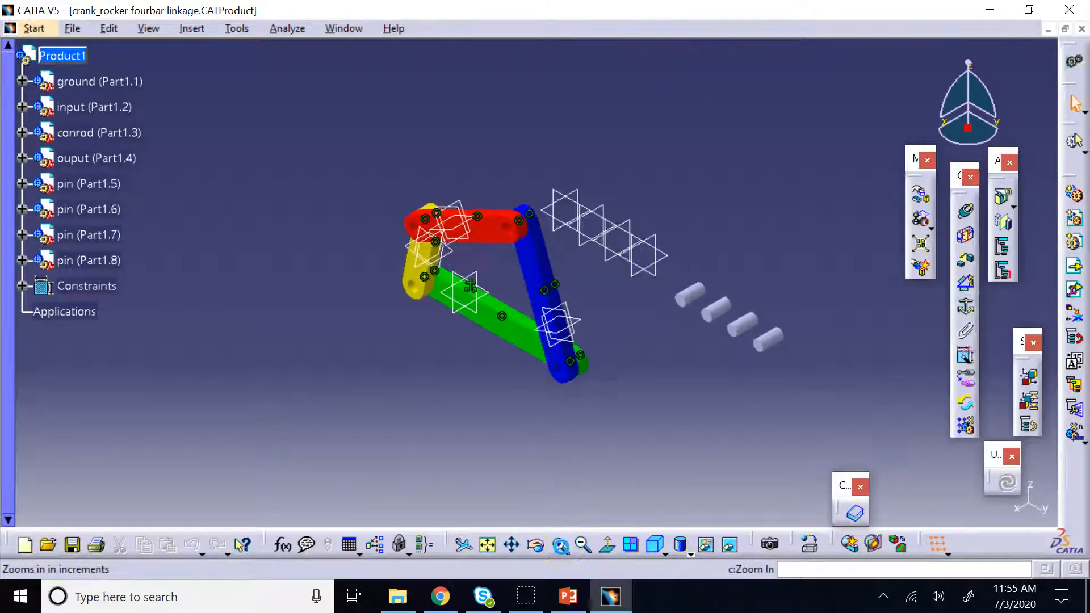
{"action": "left_click", "coordinate": [966, 211]}
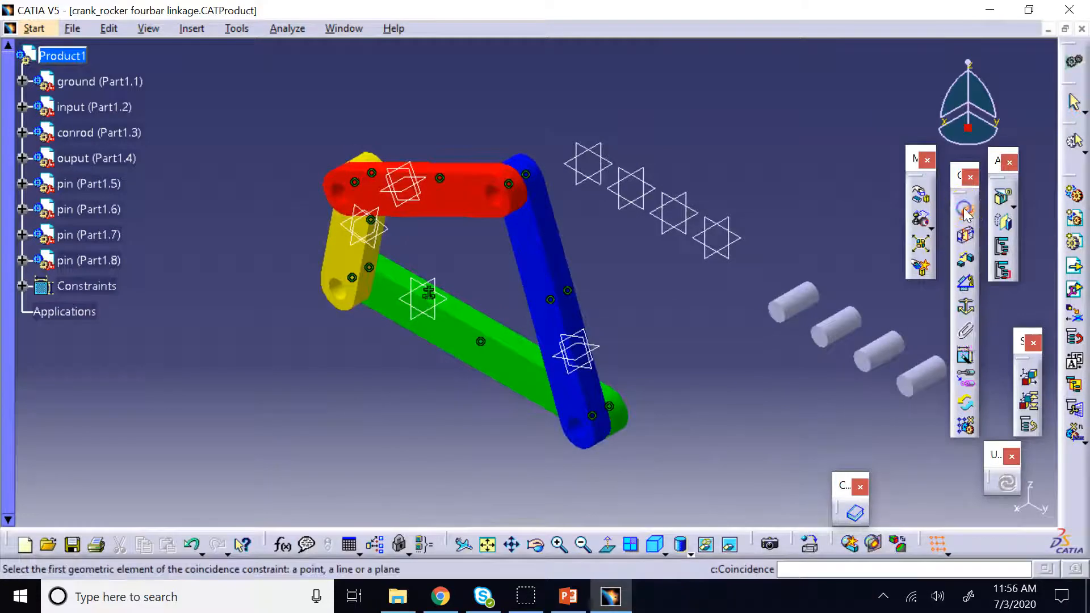
{"action": "left_click", "coordinate": [807, 298]}
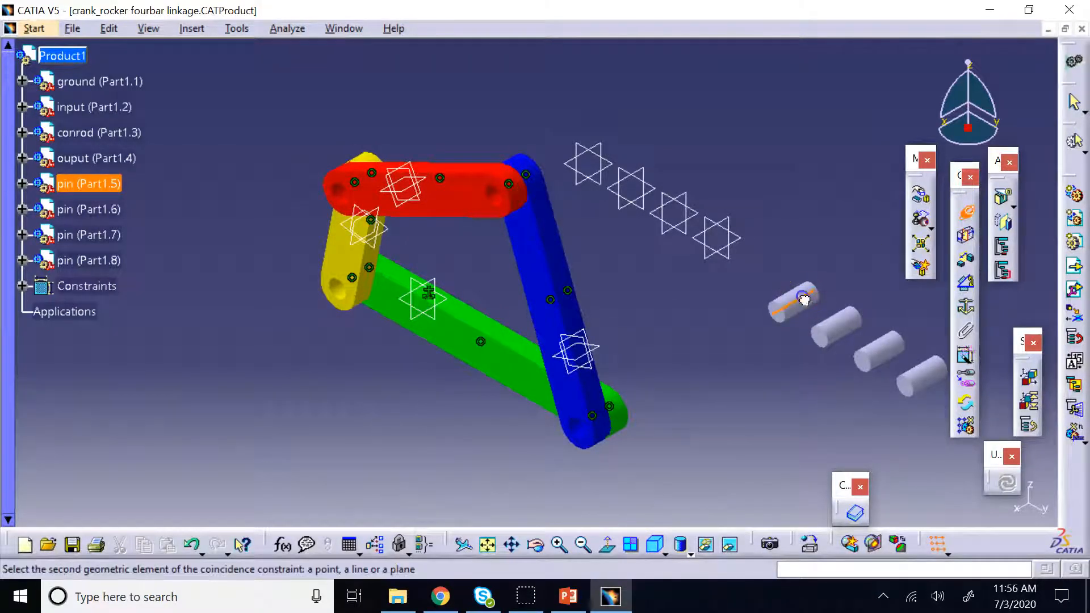
{"action": "left_click", "coordinate": [579, 427]}
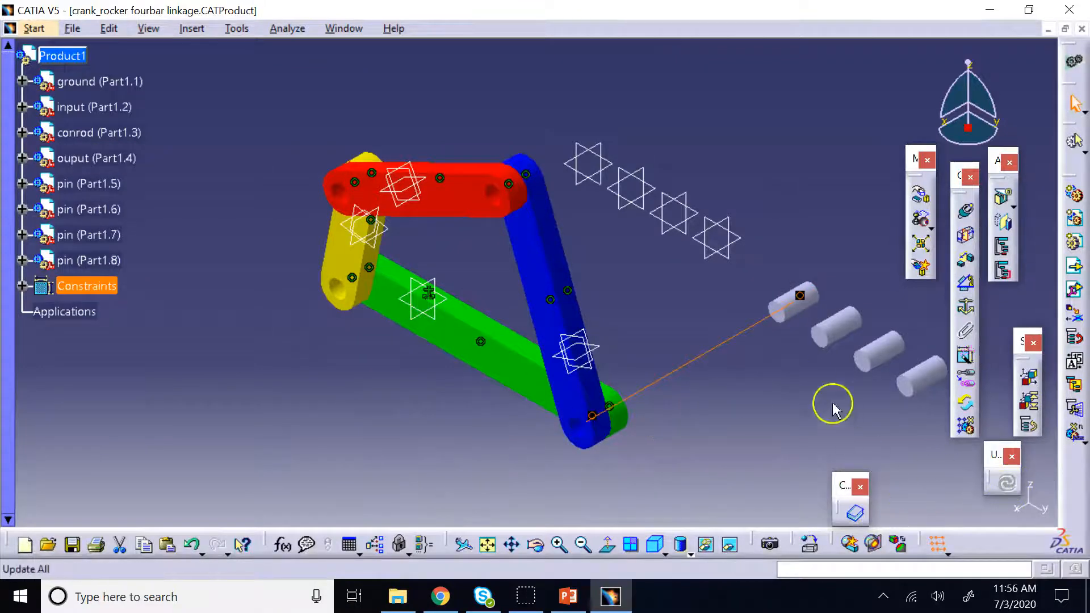
Make the first pin's front end face coincident with the blue output link's front face, orientation Same, and update the assembly.
{"action": "left_click", "coordinate": [967, 216]}
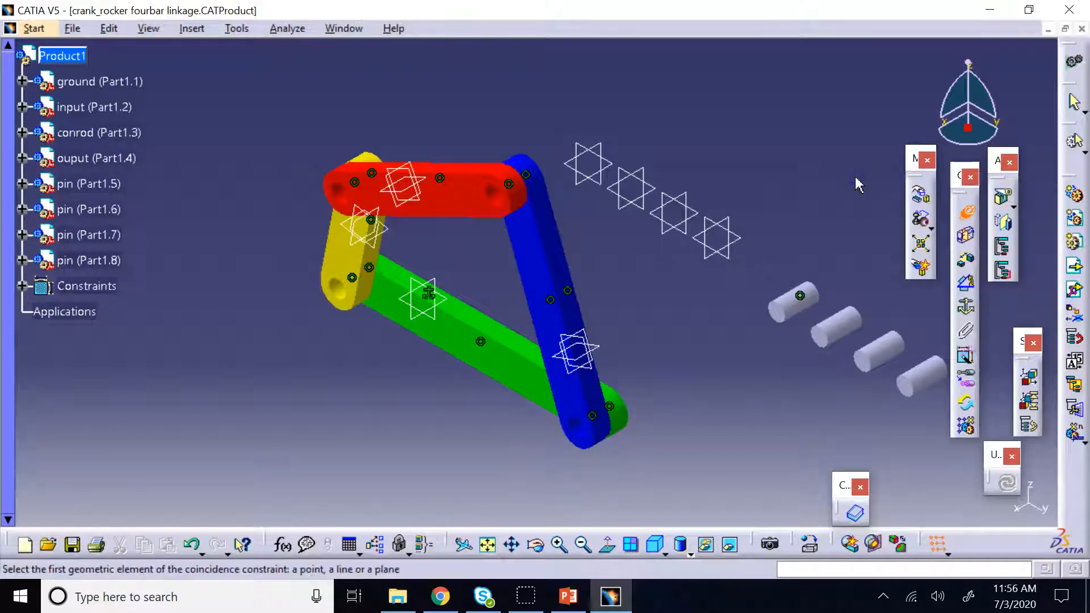
{"action": "left_click", "coordinate": [777, 312]}
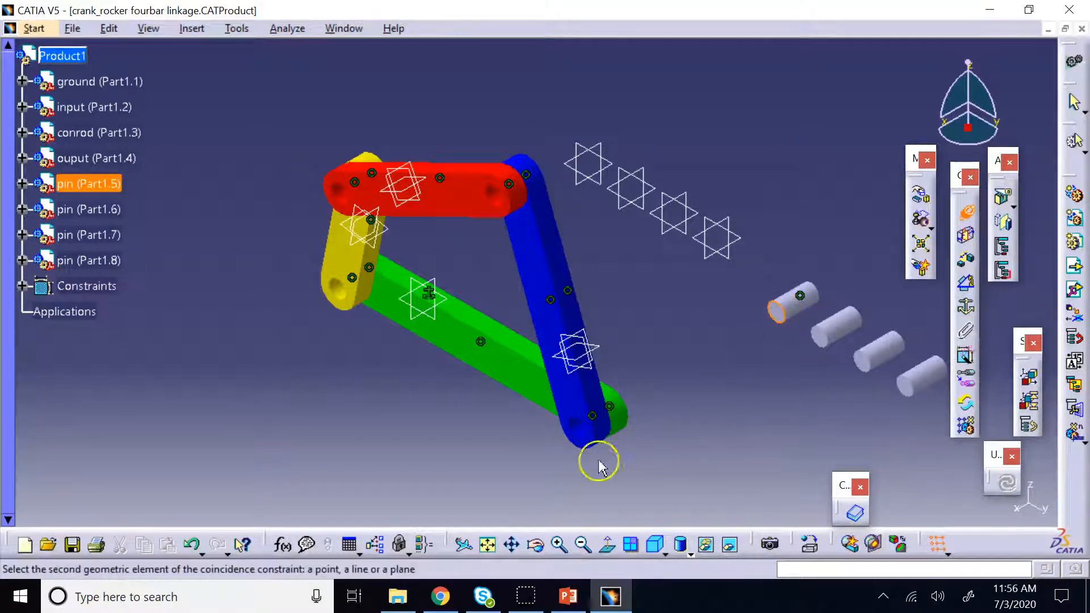
{"action": "left_click", "coordinate": [575, 408]}
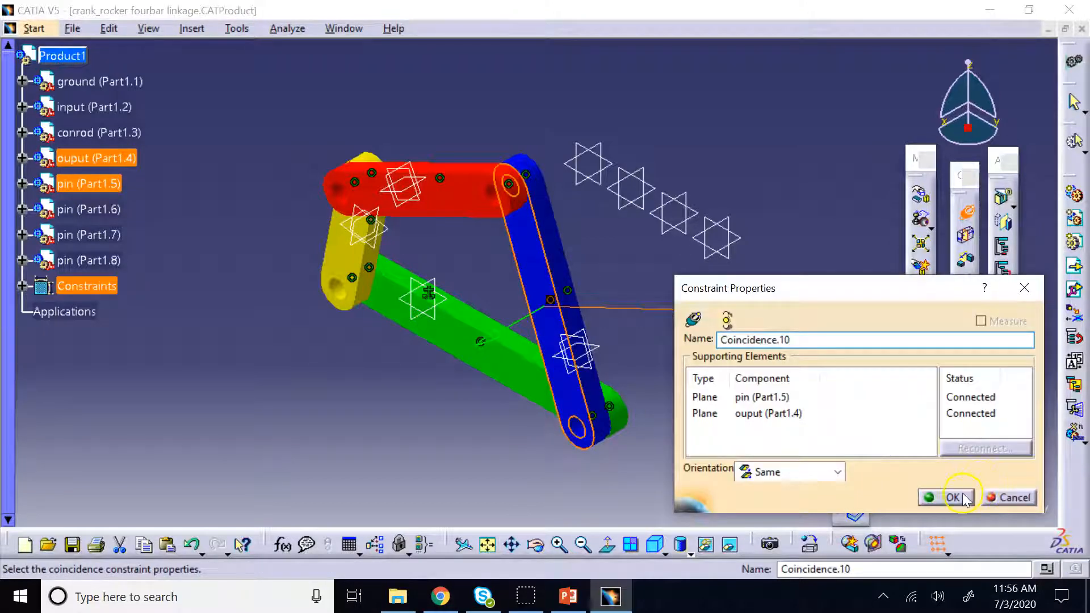
{"action": "left_click", "coordinate": [940, 499]}
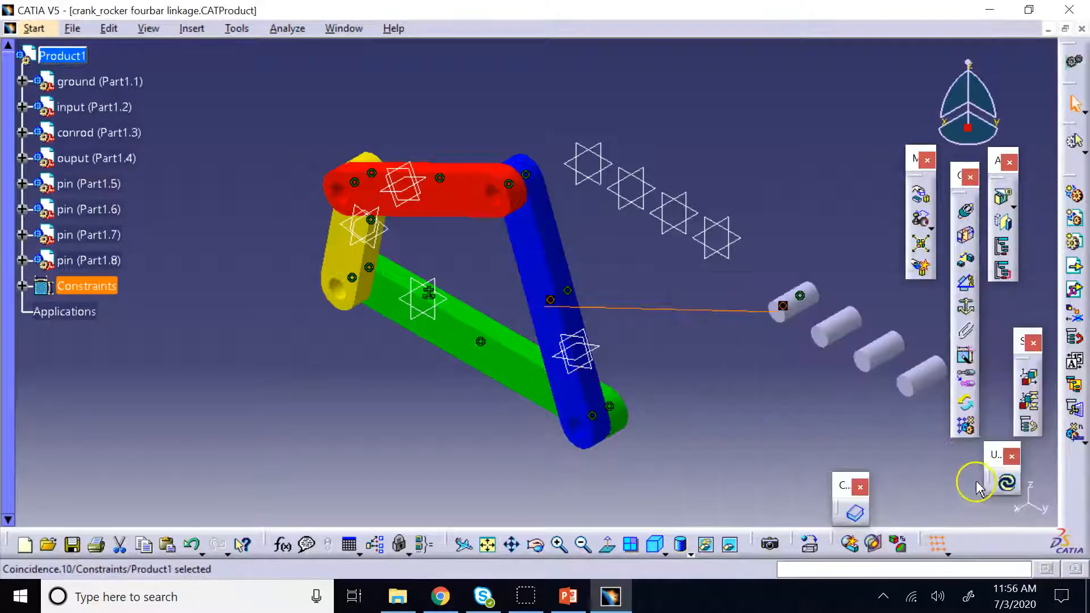
{"action": "left_click", "coordinate": [1003, 488]}
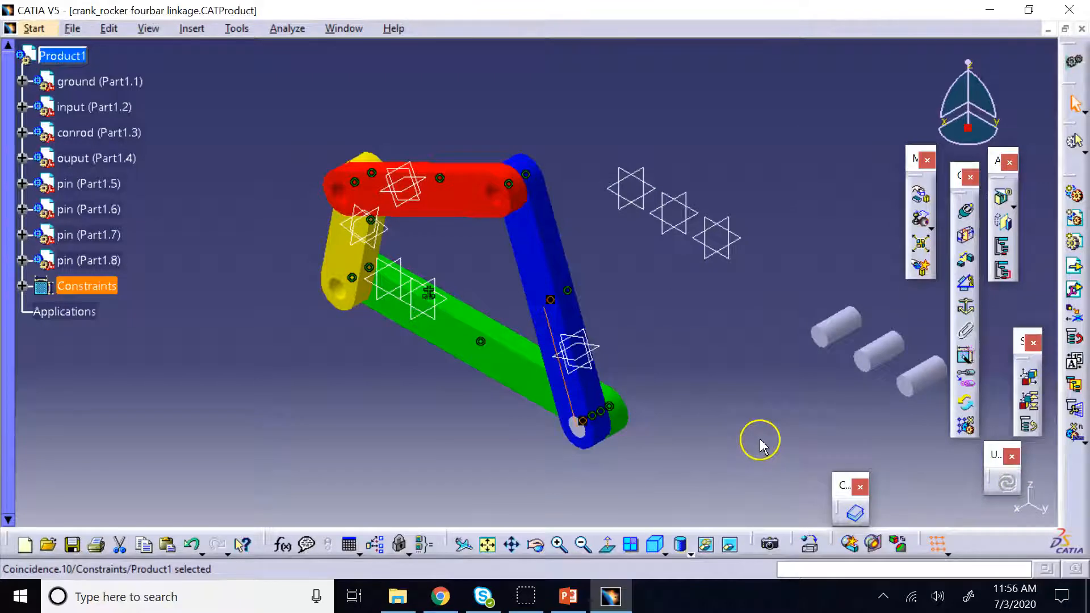
Make the second pin's axis coincident with the axis of the hole joining the red connecting rod to the blue link, and update the assembly.
{"action": "left_click", "coordinate": [966, 212]}
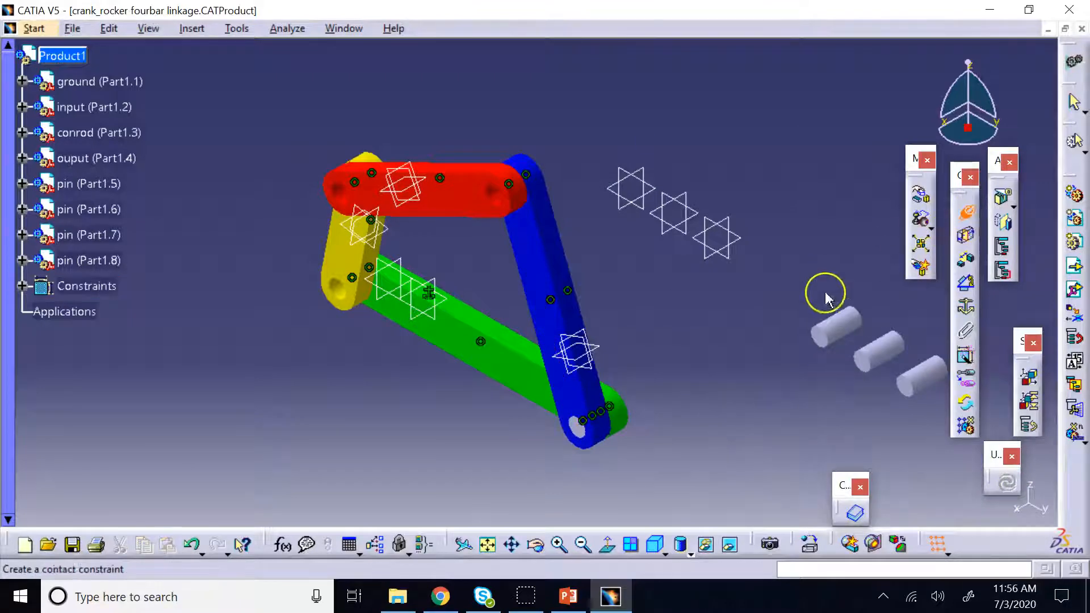
{"action": "left_click", "coordinate": [840, 322]}
{"action": "left_click", "coordinate": [507, 186]}
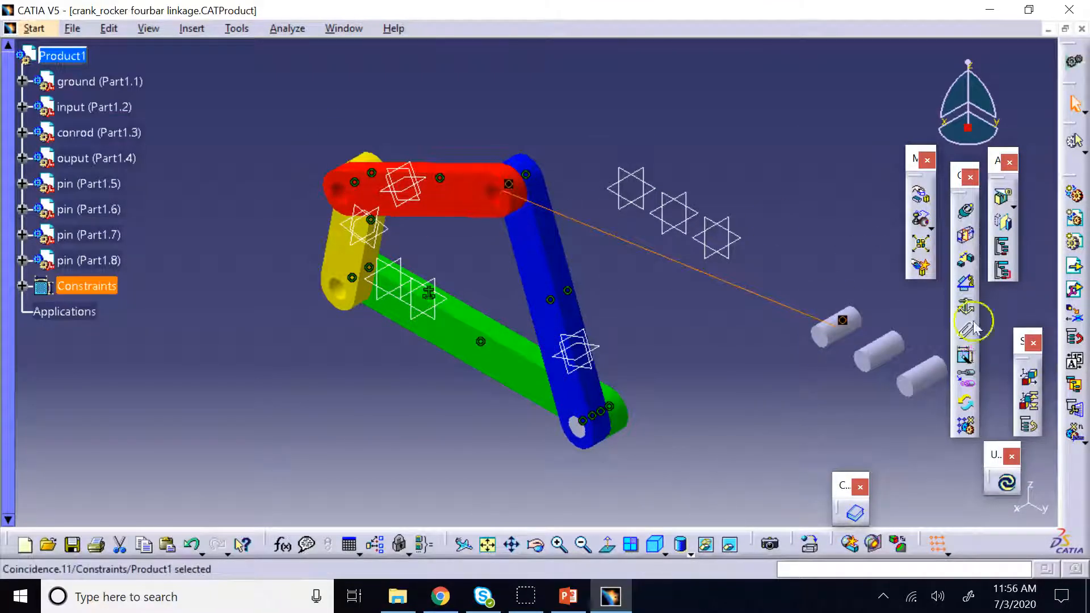
{"action": "left_click", "coordinate": [1004, 485]}
{"action": "left_click", "coordinate": [921, 194]}
Make the second pin's front end face coincident with the red connecting rod's front face, orientation Same, and update the assembly.
{"action": "left_click", "coordinate": [966, 211]}
{"action": "left_click", "coordinate": [716, 72]}
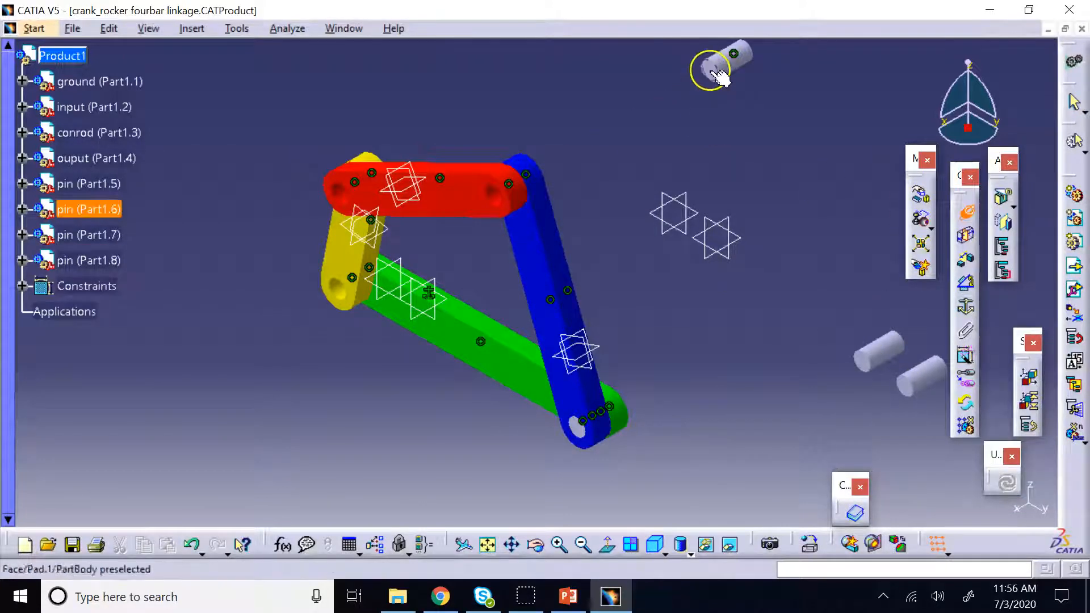
{"action": "left_click", "coordinate": [462, 192]}
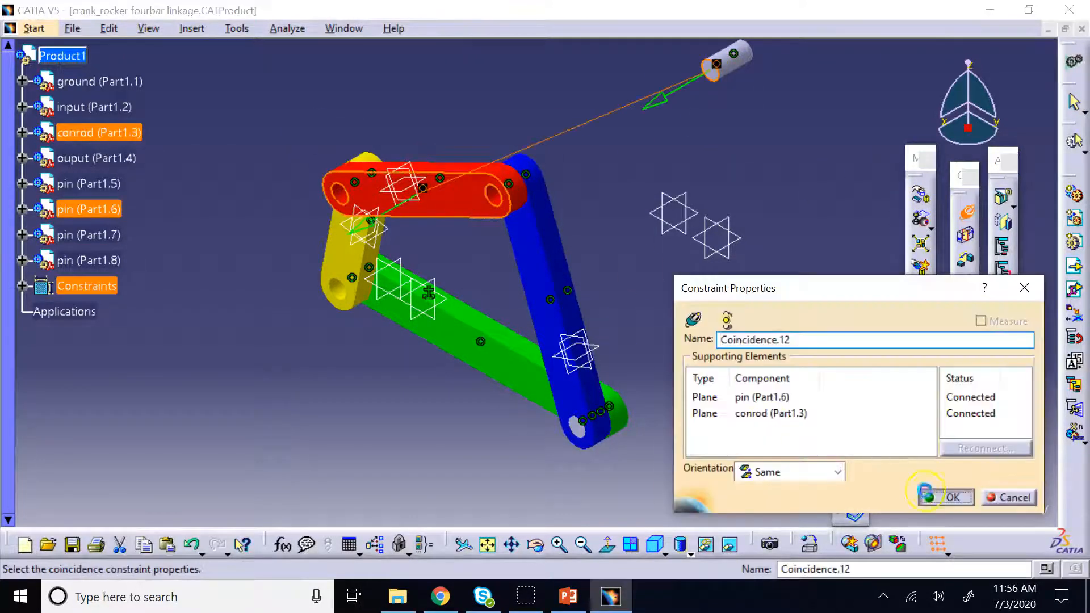
{"action": "left_click", "coordinate": [947, 497]}
{"action": "left_click", "coordinate": [1006, 483]}
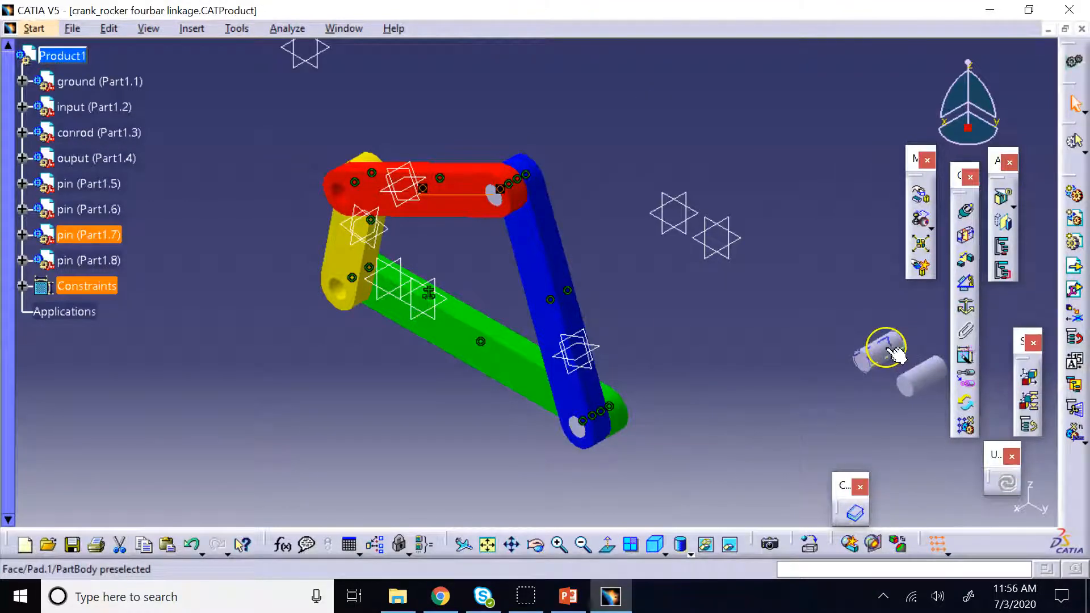
Make the third pin's axis coincident with the axis of the connecting rod hole above the yellow input link, and update the assembly.
{"action": "left_click", "coordinate": [966, 212]}
{"action": "left_click", "coordinate": [883, 354]}
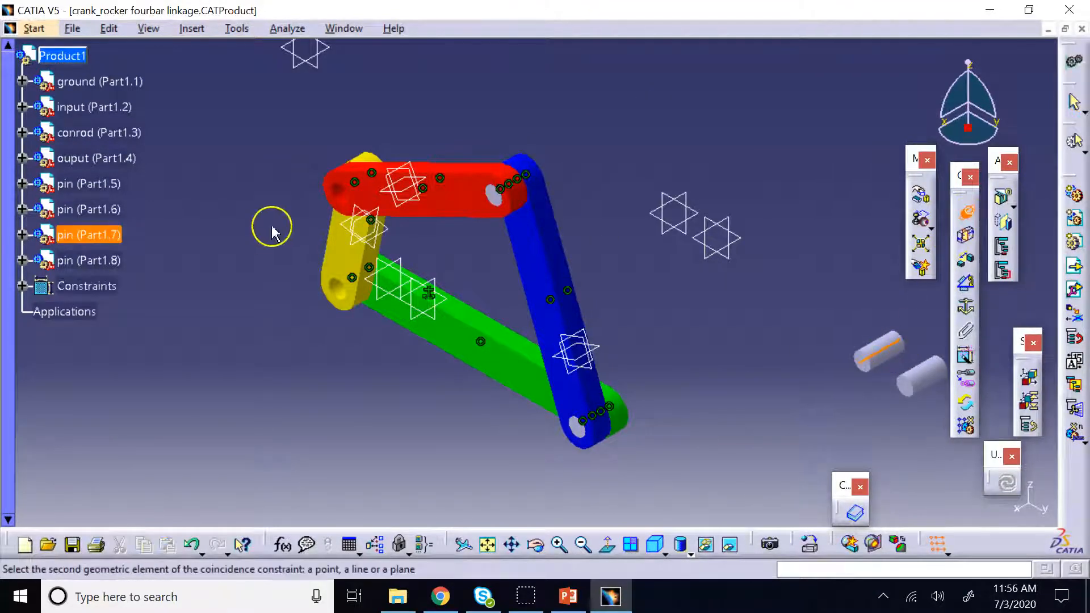
{"action": "left_click", "coordinate": [343, 199]}
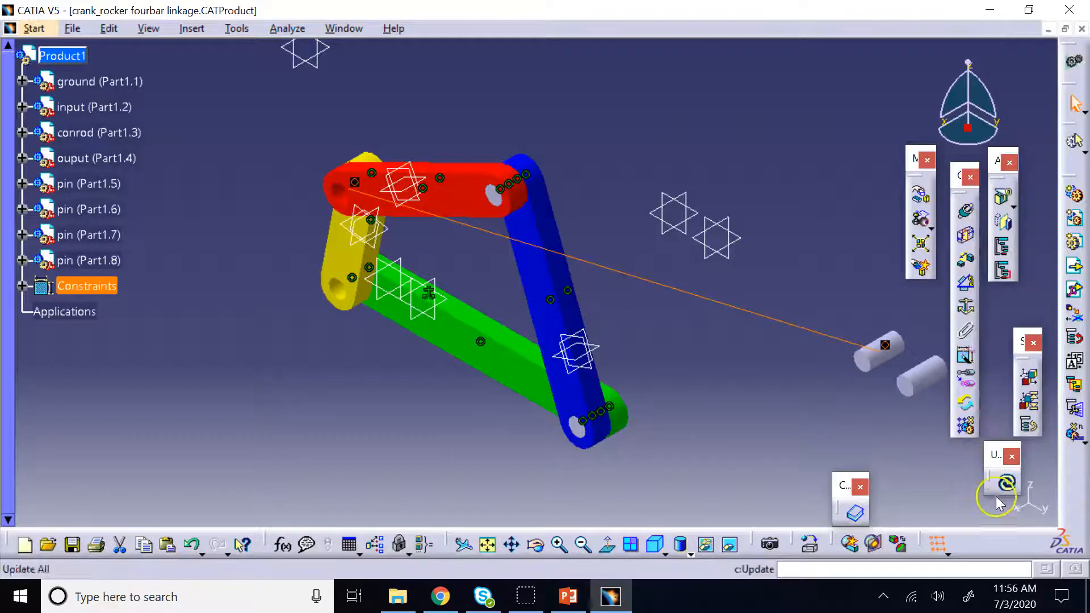
{"action": "left_click", "coordinate": [1006, 482]}
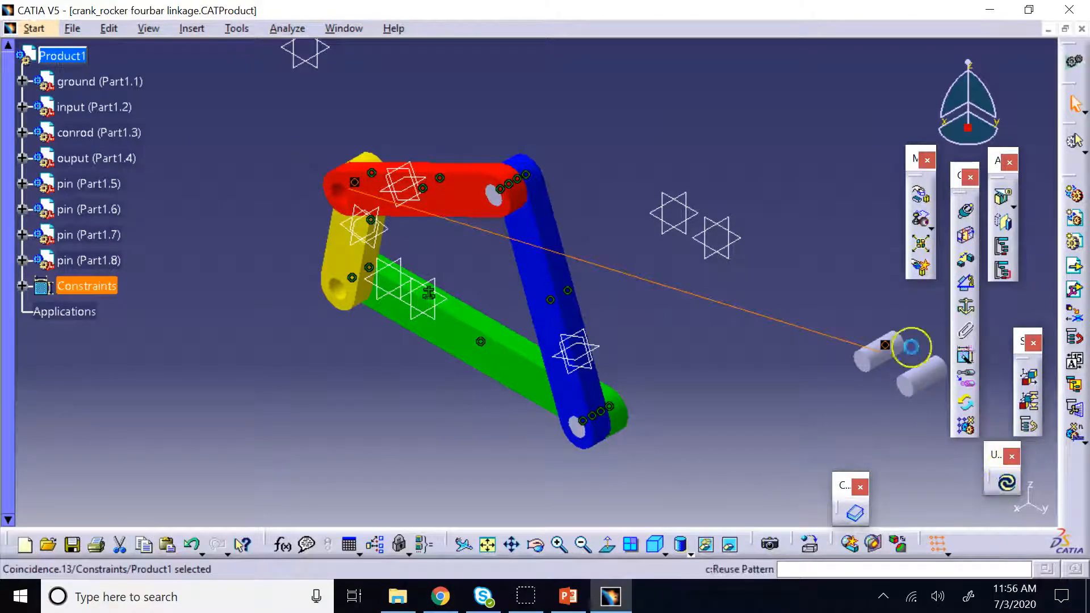
Make the third pin's front end face coincident with the red connecting rod's front face, orientation Same, and update the assembly.
{"action": "left_click", "coordinate": [966, 211]}
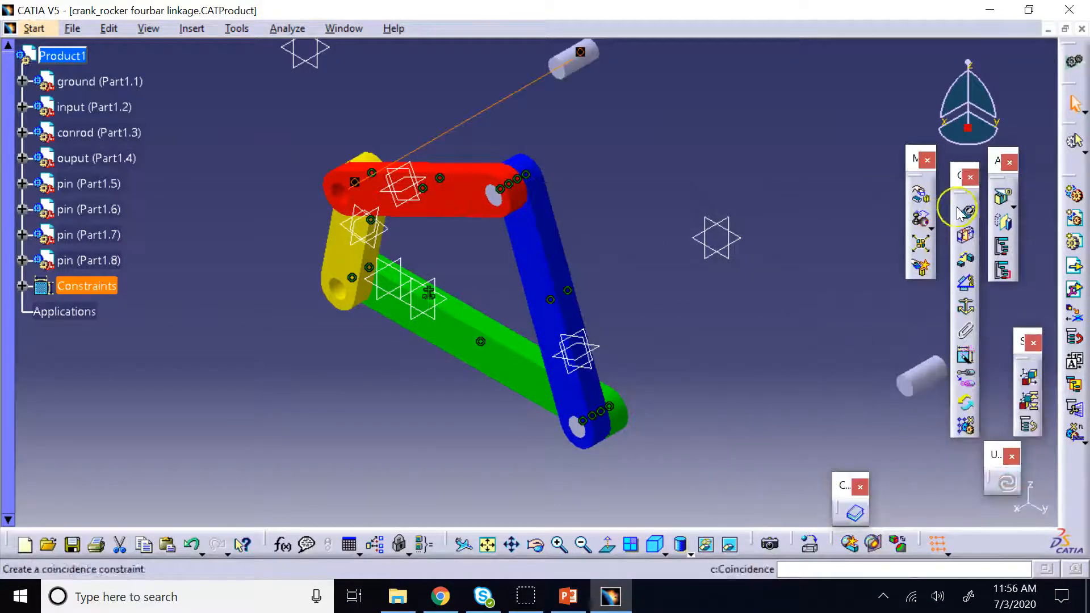
{"action": "left_click", "coordinate": [556, 69]}
{"action": "left_click", "coordinate": [474, 196]}
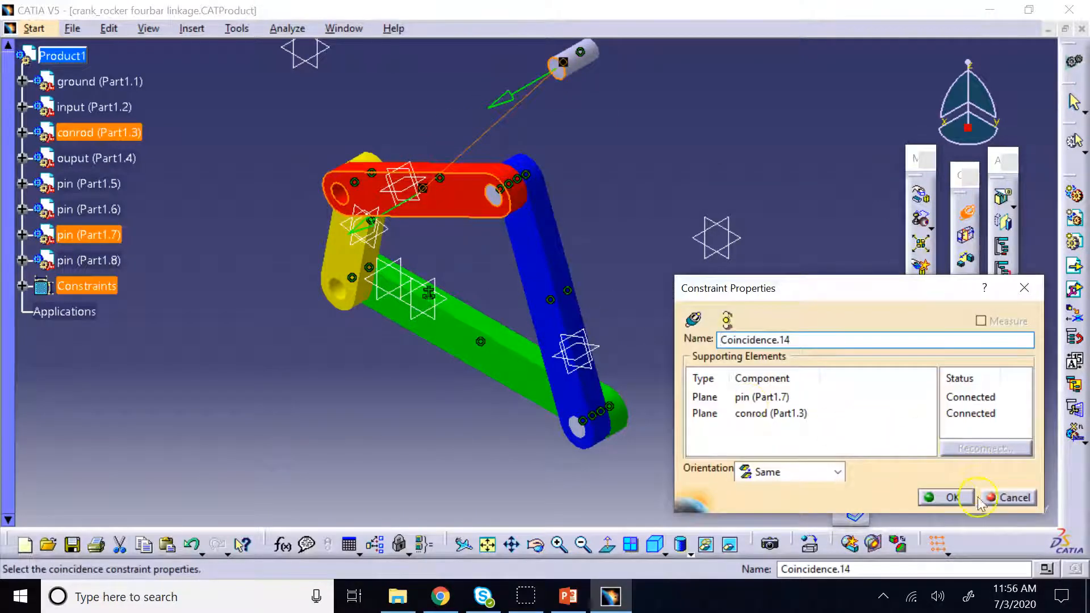
{"action": "left_click", "coordinate": [956, 496]}
{"action": "left_click", "coordinate": [1007, 481]}
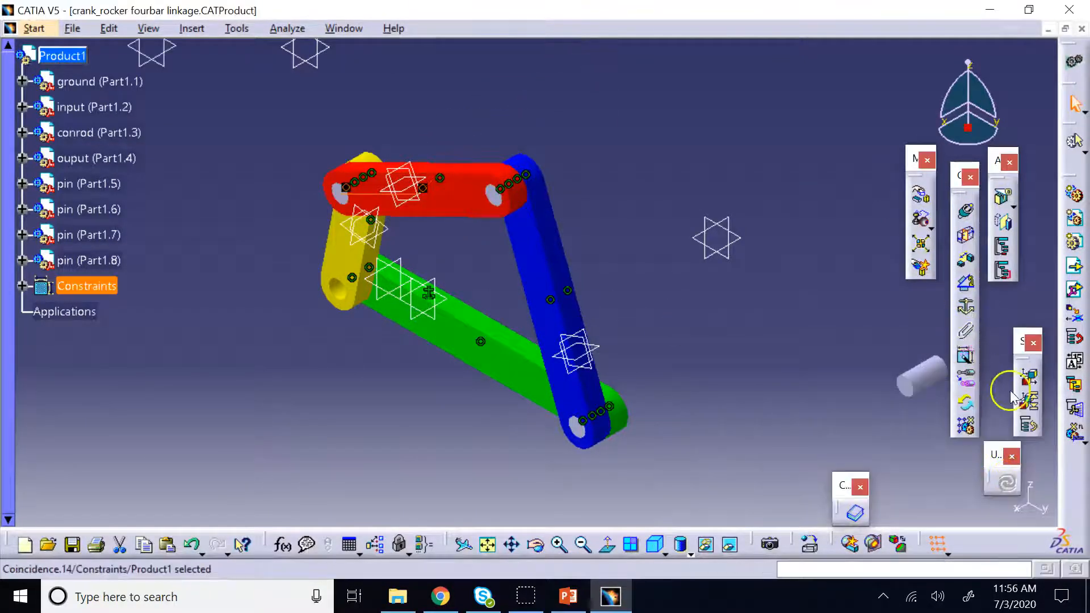
Make the fourth pin's axis coincident with the axis of the yellow input link's lower hole, and update the assembly.
{"action": "left_click", "coordinate": [966, 211]}
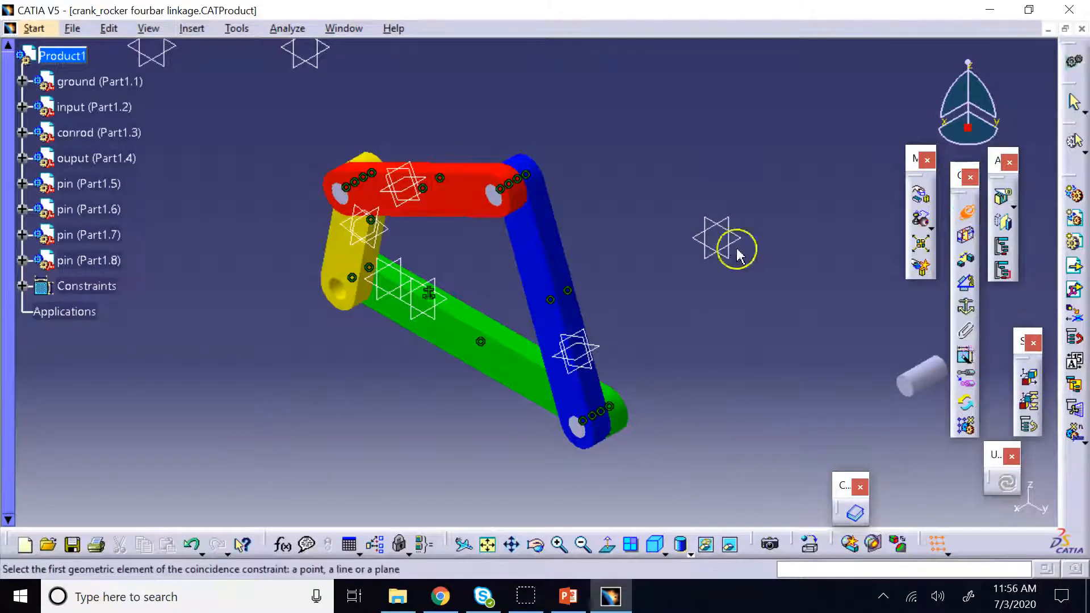
{"action": "left_click", "coordinate": [934, 373]}
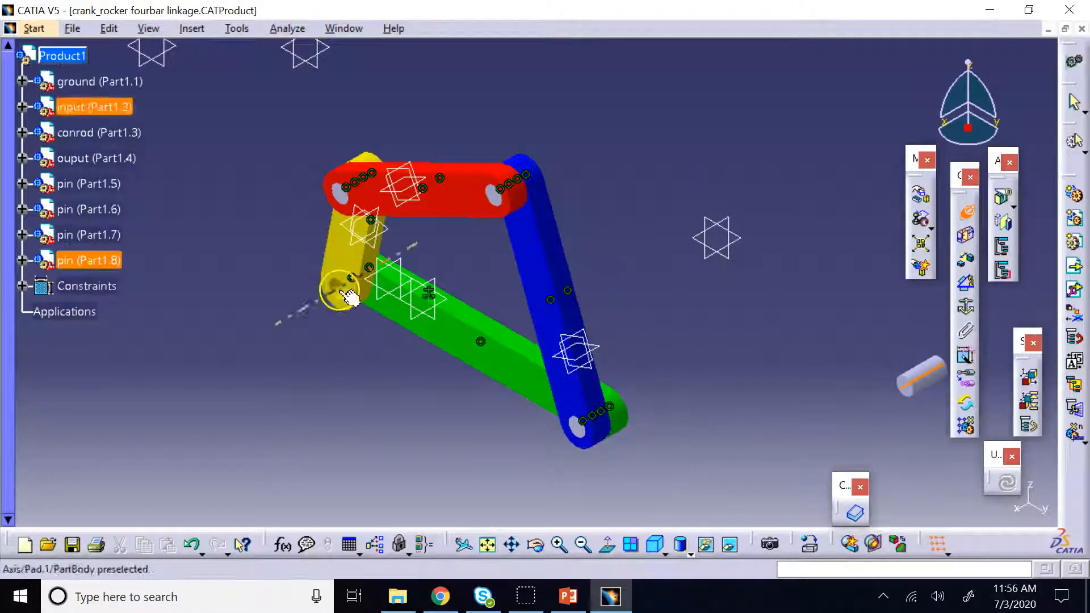
{"action": "left_click", "coordinate": [339, 294]}
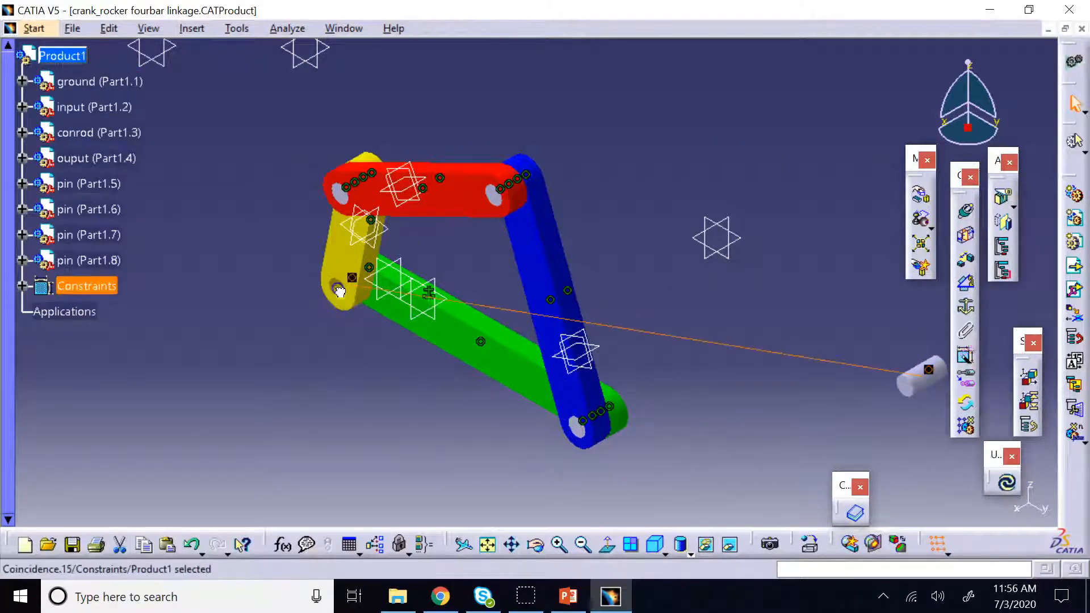
{"action": "left_click", "coordinate": [1007, 482]}
{"action": "left_click", "coordinate": [966, 212]}
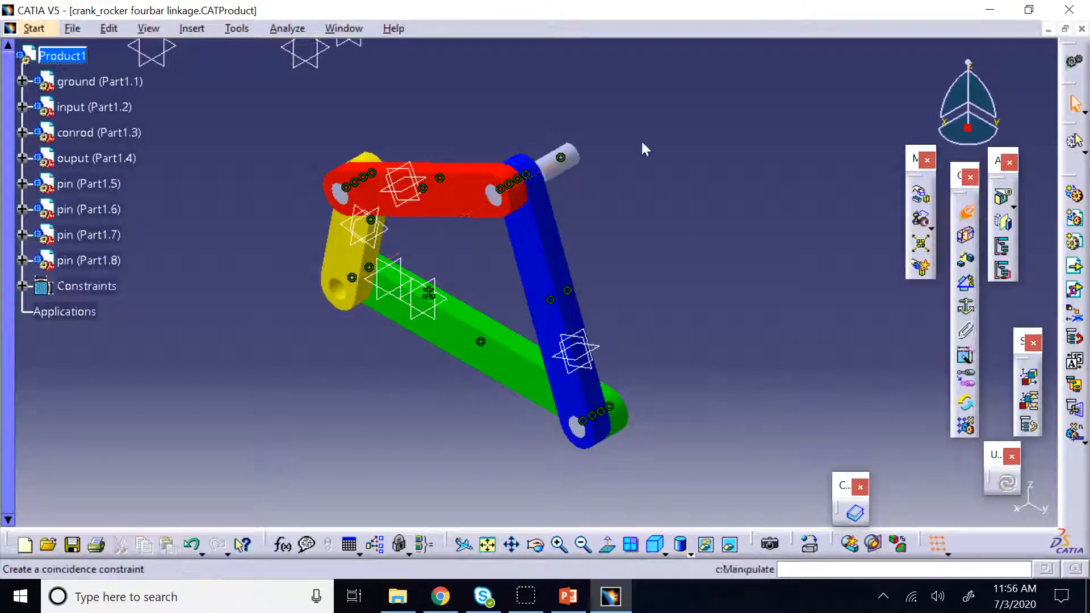
{"action": "left_click", "coordinate": [355, 275]}
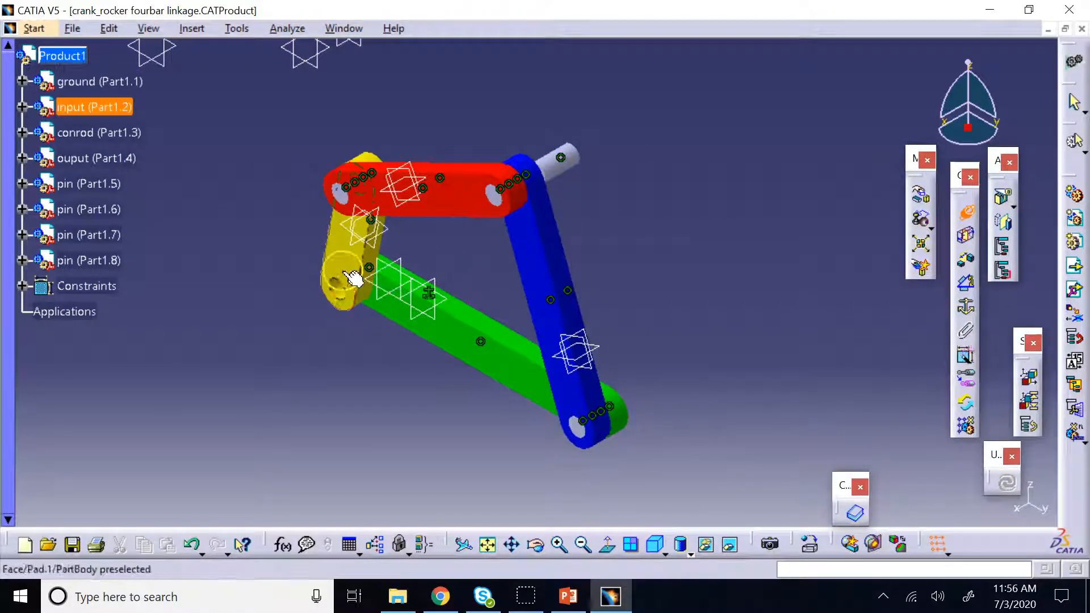
{"action": "left_click", "coordinate": [559, 545]}
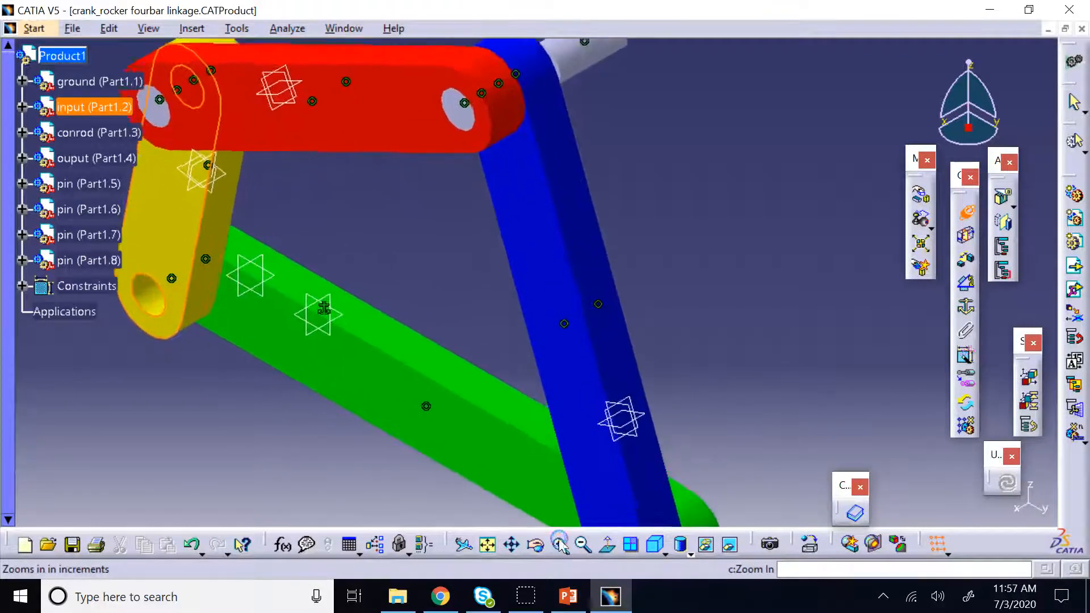
{"action": "left_click", "coordinate": [513, 543]}
{"action": "left_click_drag", "start_coordinate": [501, 298], "coordinate": [554, 533]}
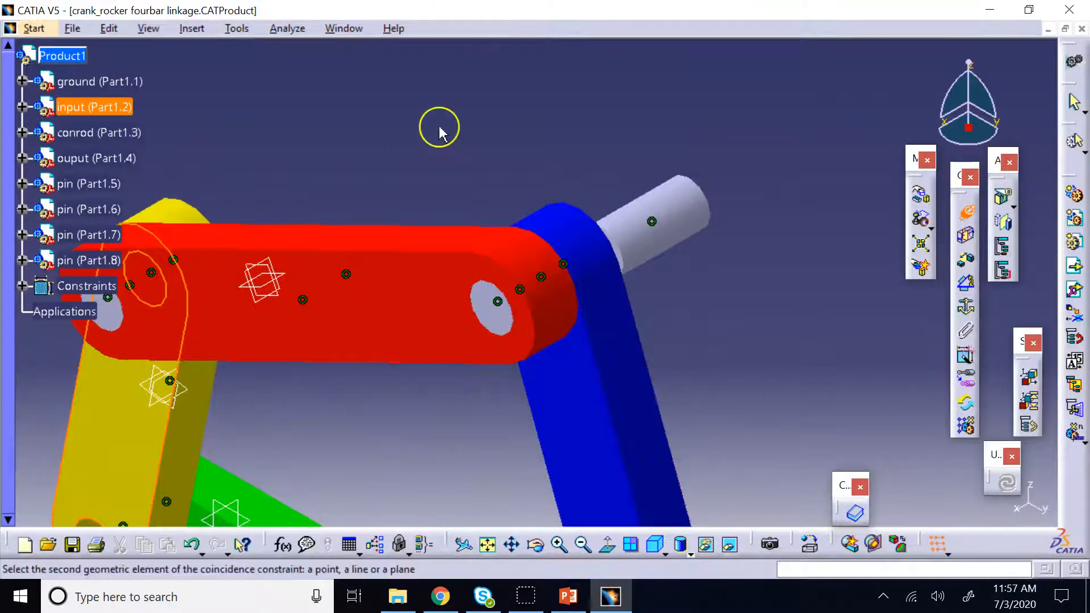
{"action": "left_click", "coordinate": [970, 216]}
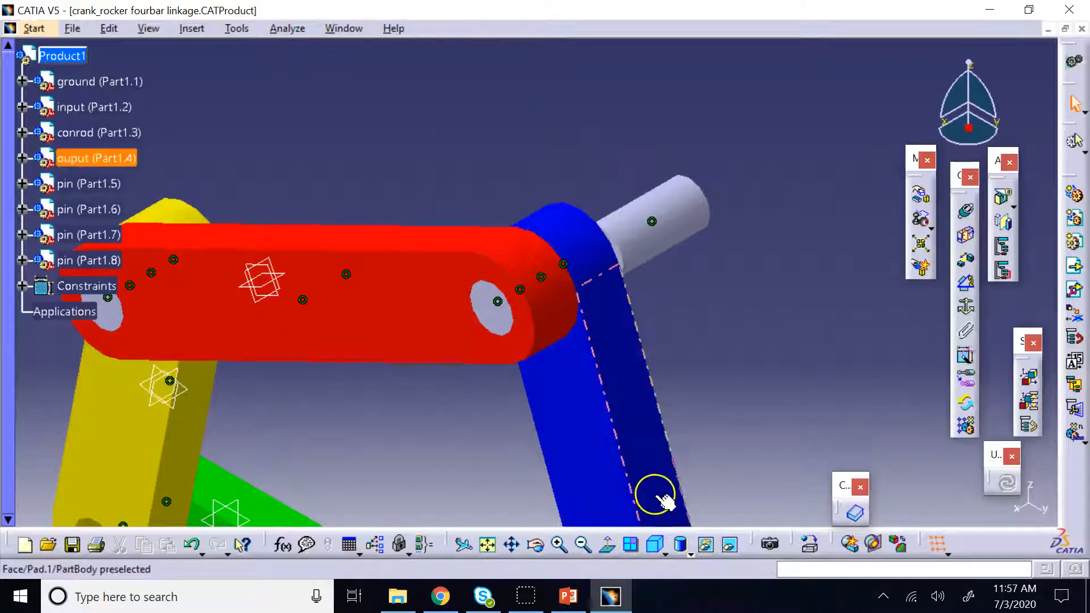
Make the fourth pin's end face coincident with the yellow input link's front face, and update the assembly.
{"action": "left_click", "coordinate": [535, 545]}
{"action": "left_click_drag", "start_coordinate": [562, 448], "coordinate": [720, 258]}
{"action": "left_click", "coordinate": [965, 211]}
{"action": "left_click", "coordinate": [670, 170]}
{"action": "left_click", "coordinate": [128, 366]}
{"action": "left_click", "coordinate": [945, 497]}
{"action": "left_click", "coordinate": [1007, 483]}
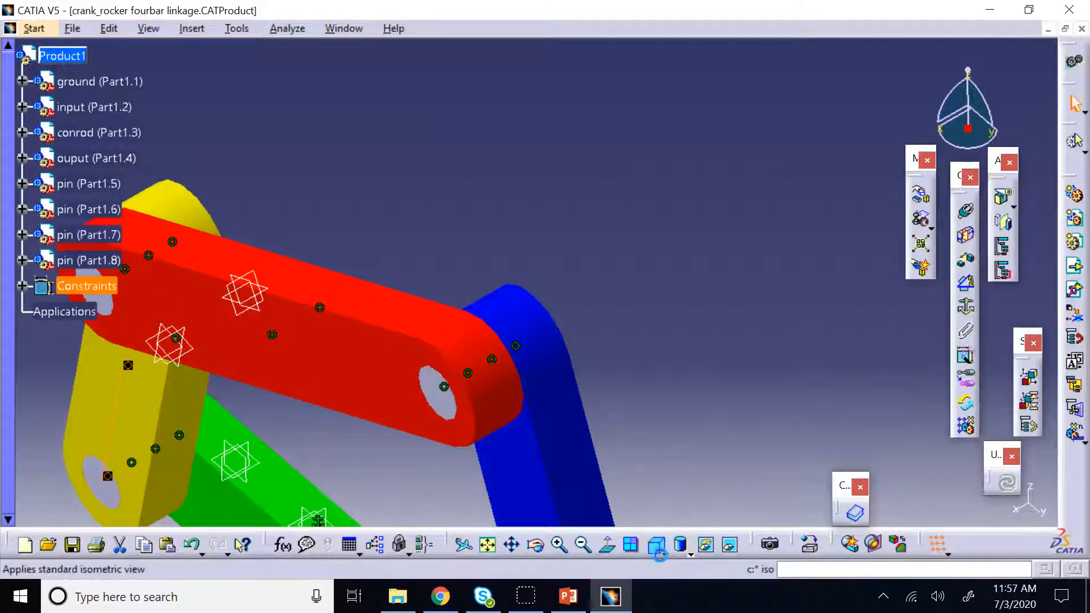
Save the linkage assembly with all four pins constrained.
{"action": "left_click", "coordinate": [655, 544]}
{"action": "left_click", "coordinate": [481, 551]}
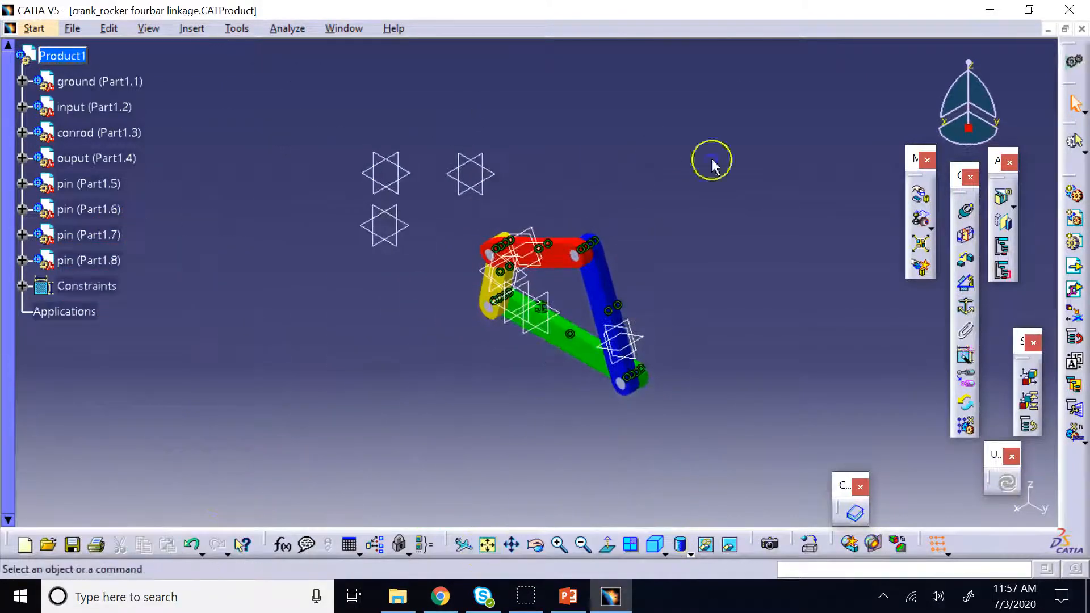
{"action": "left_click", "coordinate": [66, 32]}
{"action": "left_click", "coordinate": [115, 138]}
Manipulate the linkage with respect to constraints, rotating its links around the X axis to swing it through its motion and back open.
{"action": "left_click", "coordinate": [921, 196]}
{"action": "left_click", "coordinate": [616, 287]}
{"action": "left_click", "coordinate": [548, 283]}
{"action": "left_click_drag", "start_coordinate": [547, 258], "coordinate": [507, 221]}
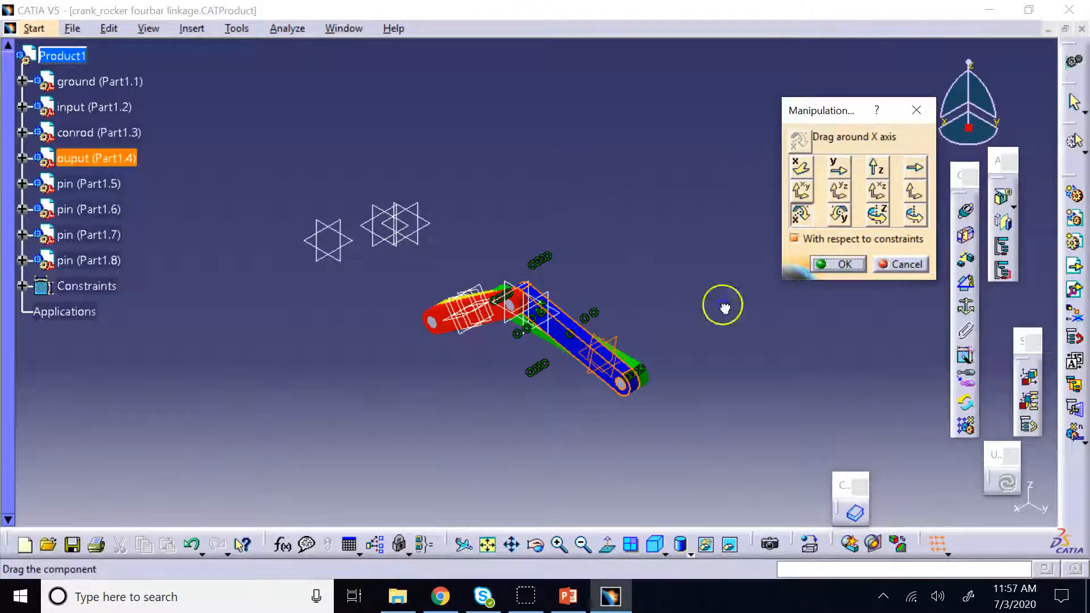
{"action": "left_click_drag", "start_coordinate": [413, 128], "coordinate": [585, 319]}
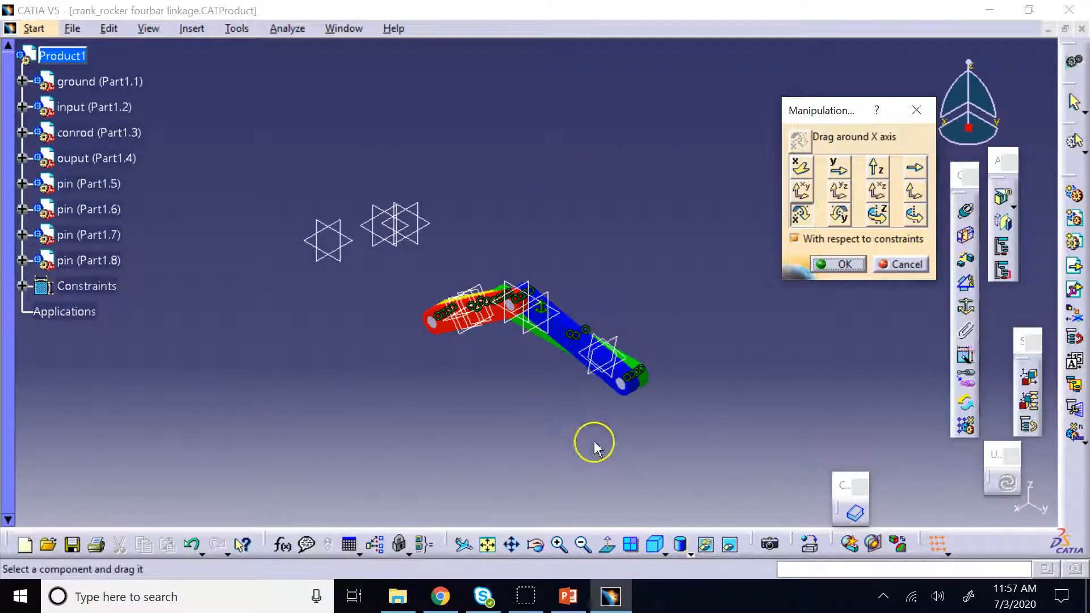
{"action": "left_click", "coordinate": [555, 548]}
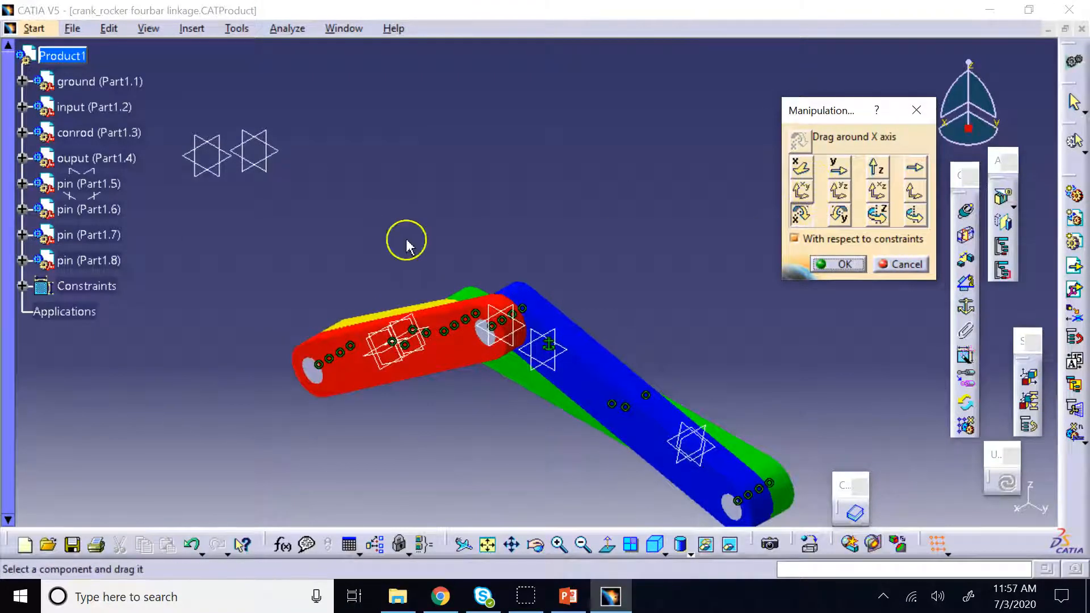
{"action": "left_click_drag", "start_coordinate": [354, 326], "coordinate": [377, 290]}
{"action": "left_click_drag", "start_coordinate": [629, 346], "coordinate": [574, 204]}
{"action": "left_click", "coordinate": [545, 86]}
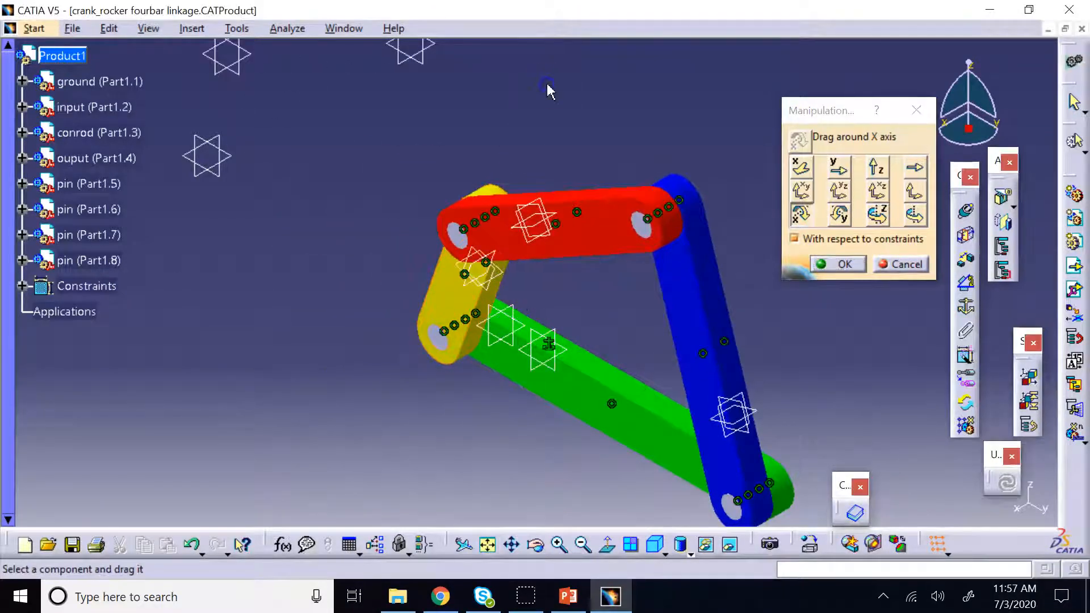
Hide the pins' reference planes floating away from the linkage and finish the manipulation.
{"action": "right_click", "coordinate": [421, 61]}
{"action": "left_click", "coordinate": [470, 109]}
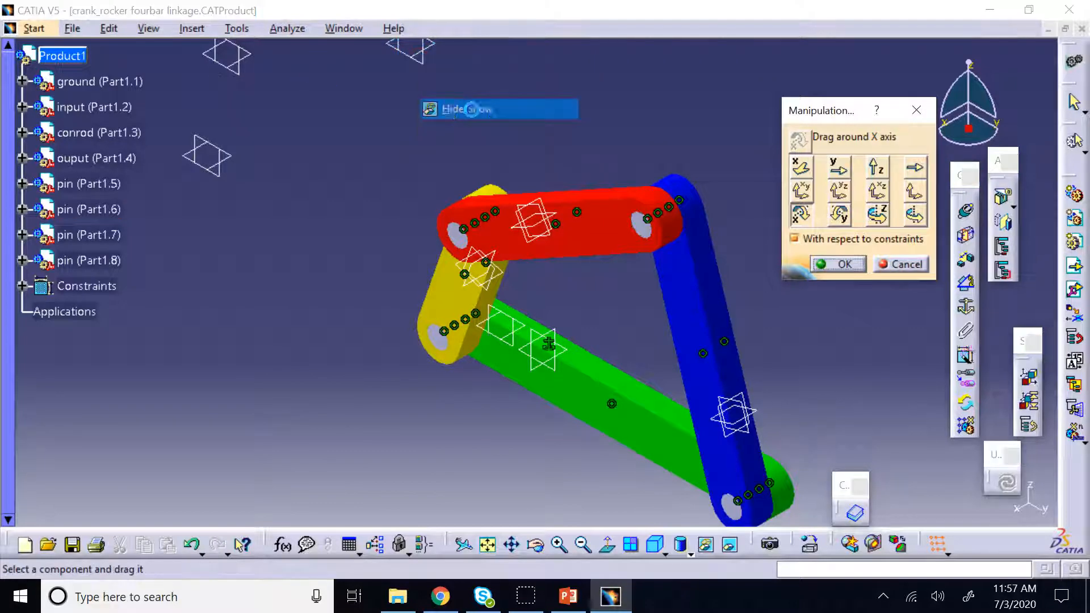
{"action": "right_click", "coordinate": [427, 51]}
{"action": "left_click", "coordinate": [458, 82]}
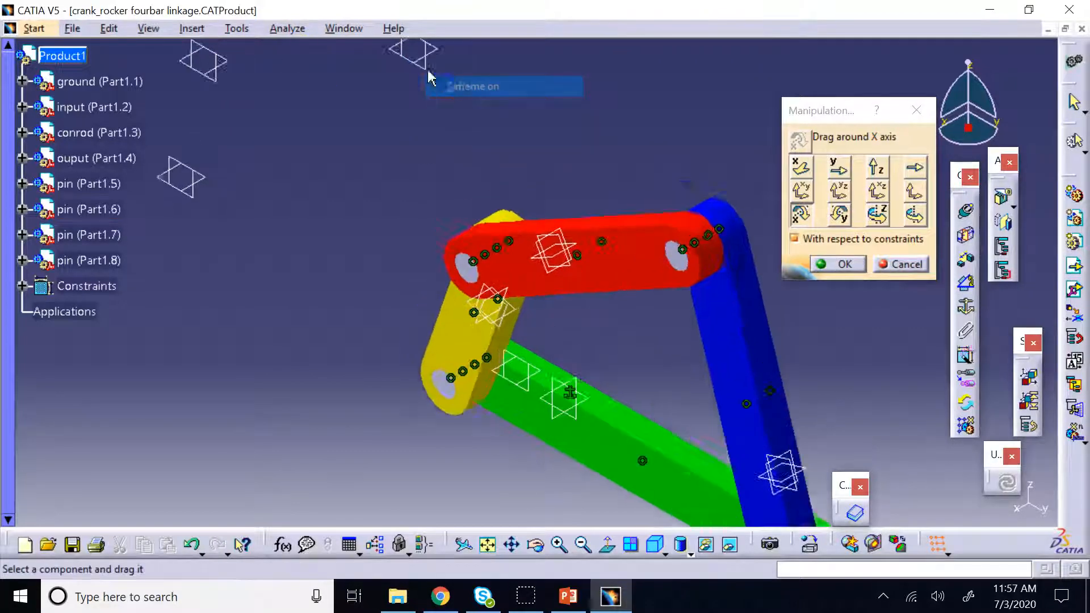
{"action": "right_click", "coordinate": [546, 283]}
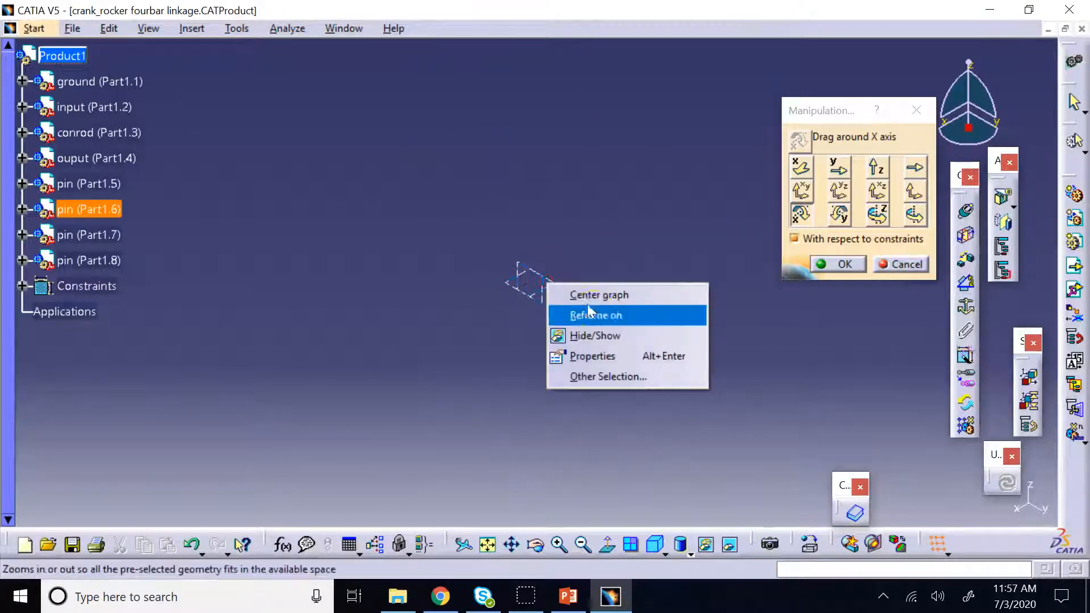
{"action": "left_click", "coordinate": [590, 332]}
{"action": "right_click", "coordinate": [539, 287]}
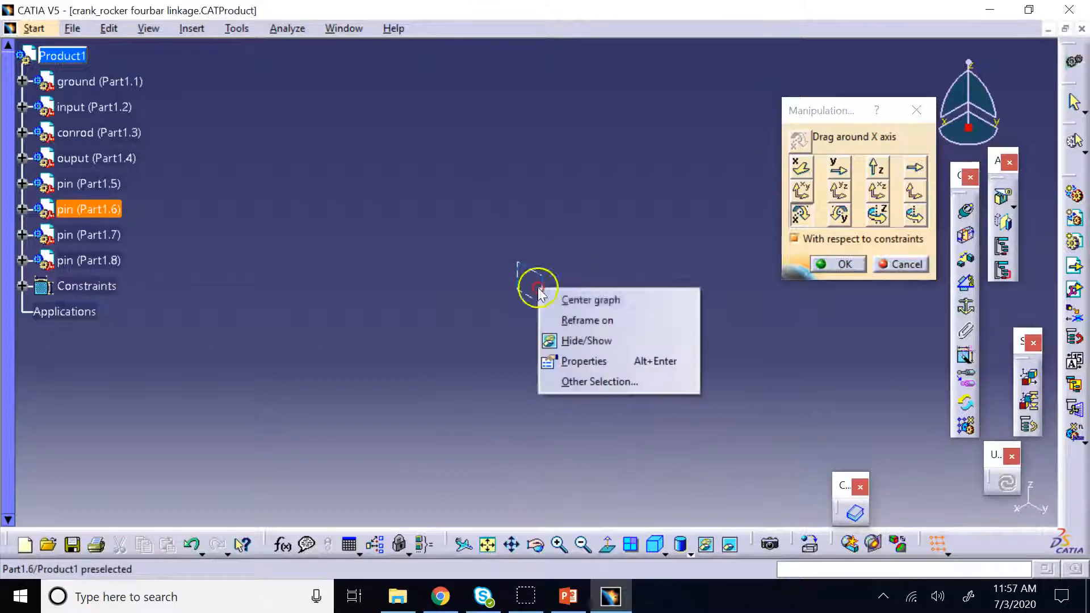
{"action": "left_click", "coordinate": [568, 341]}
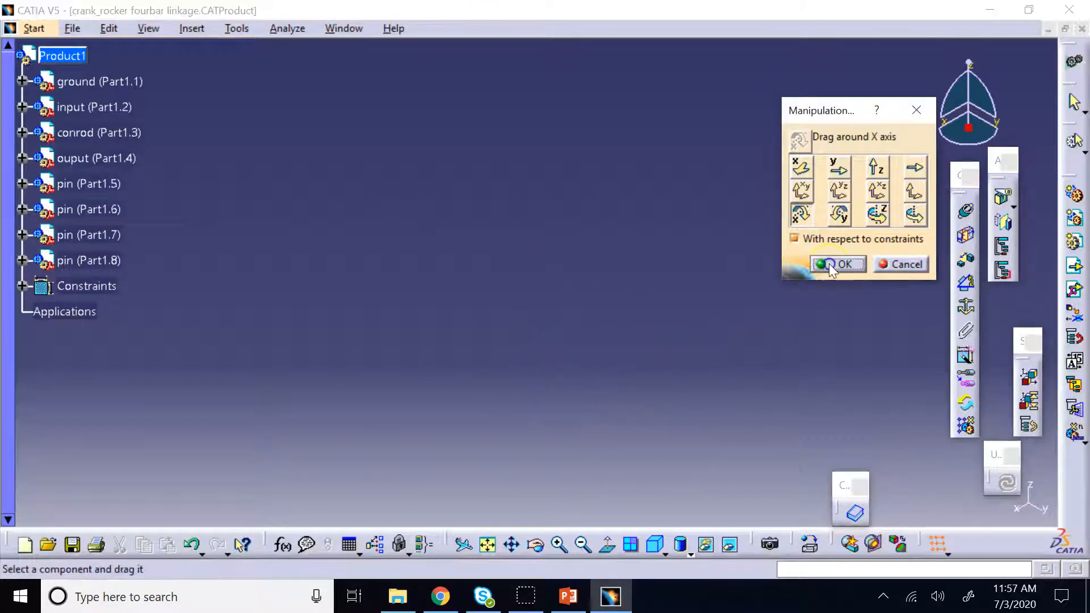
{"action": "left_click", "coordinate": [486, 546]}
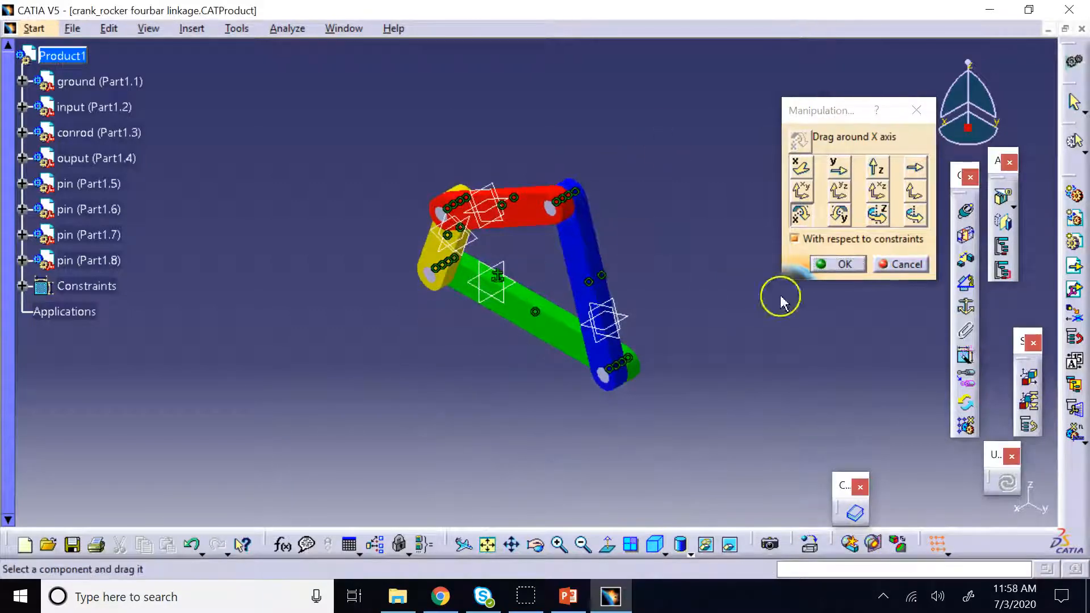
{"action": "left_click", "coordinate": [850, 263]}
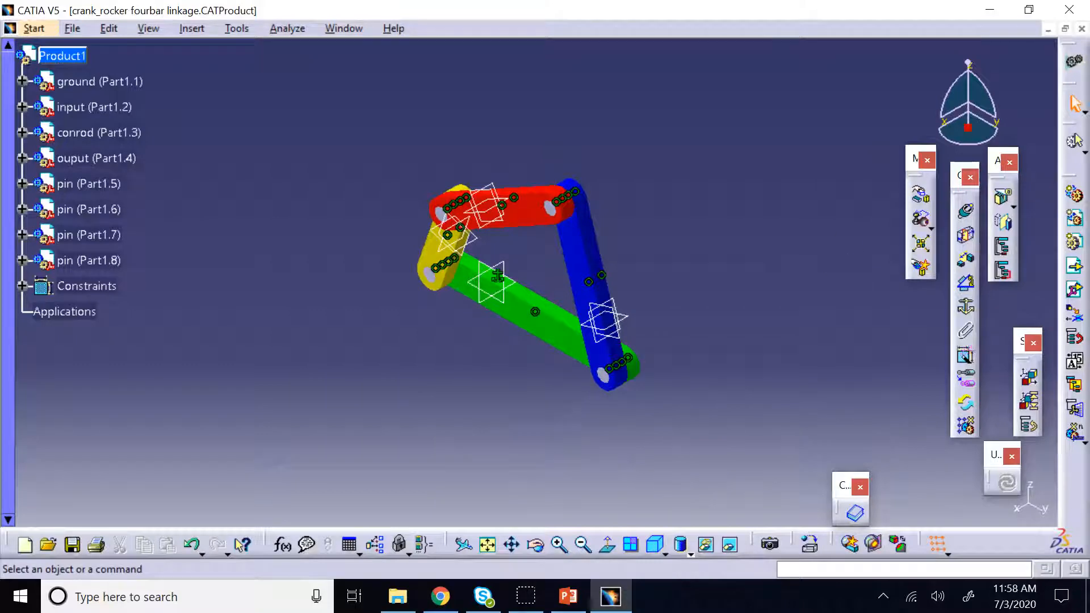
Save the crank_rocker fourbar linkage product together with its dependent documents.
{"action": "left_click", "coordinate": [72, 29]}
{"action": "left_click", "coordinate": [150, 137]}
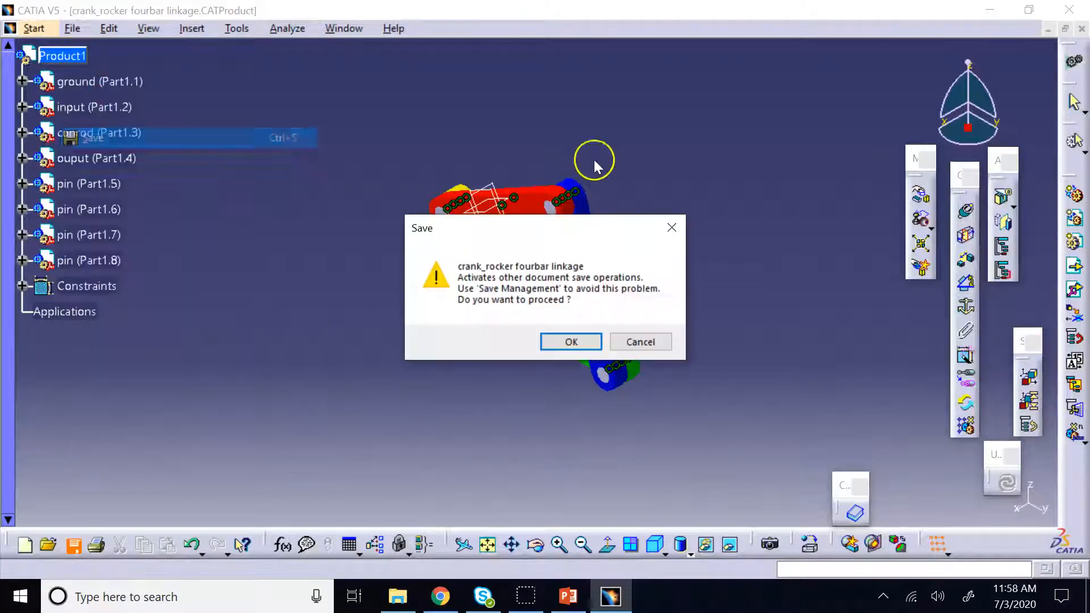
{"action": "left_click", "coordinate": [571, 341]}
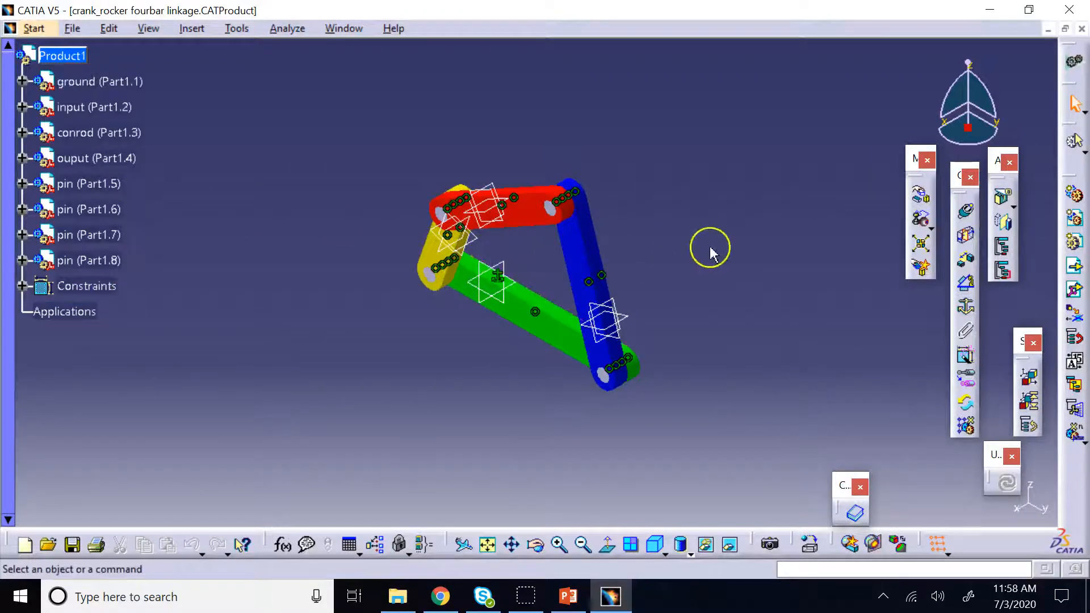
Switch to the PowerPoint lecture and read the slides on adding a part or sub-assembly and on flexible and rigid sub-assemblies.
{"action": "left_click", "coordinate": [568, 597]}
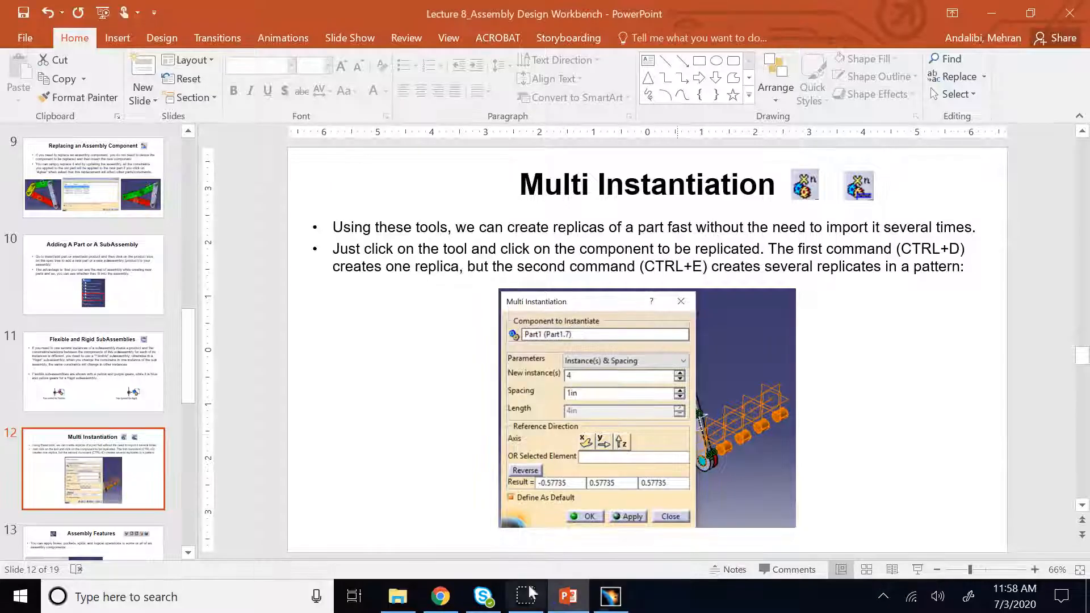
{"action": "left_click", "coordinate": [138, 245]}
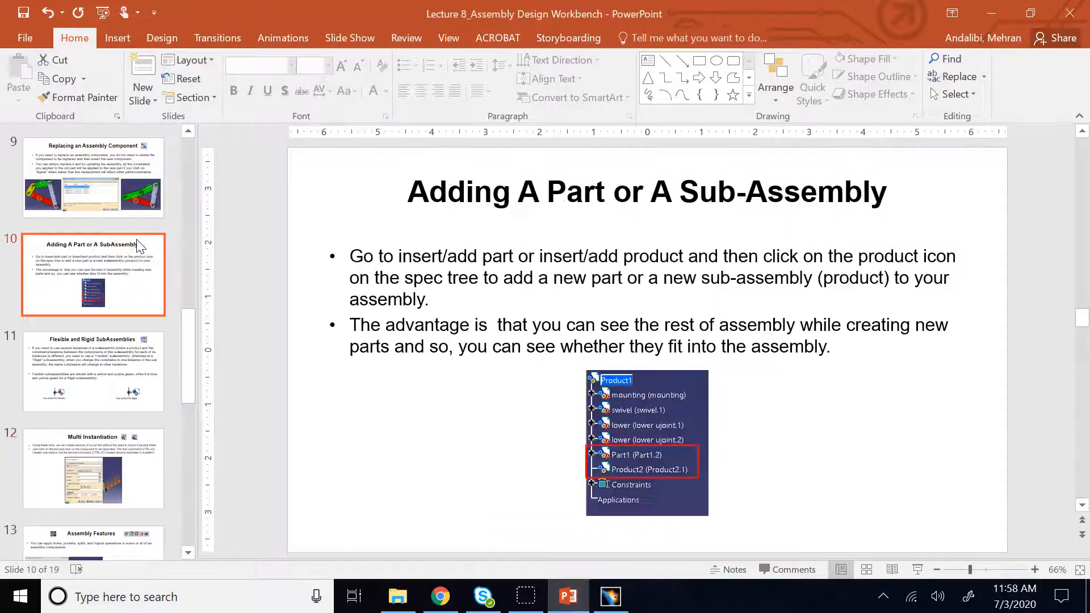
{"action": "left_click", "coordinate": [94, 370]}
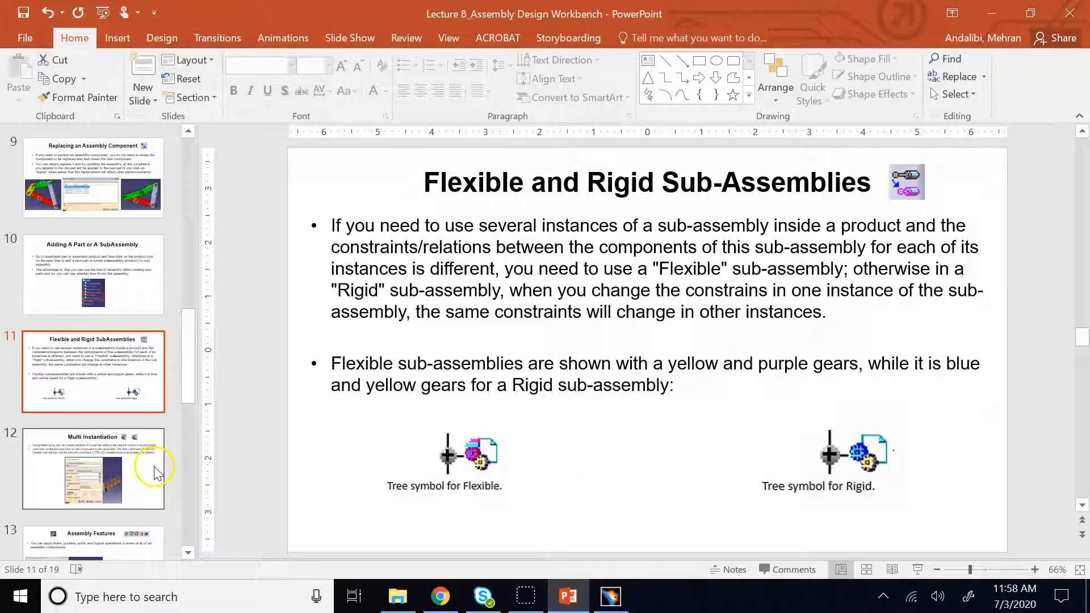
{"action": "left_click", "coordinate": [570, 592]}
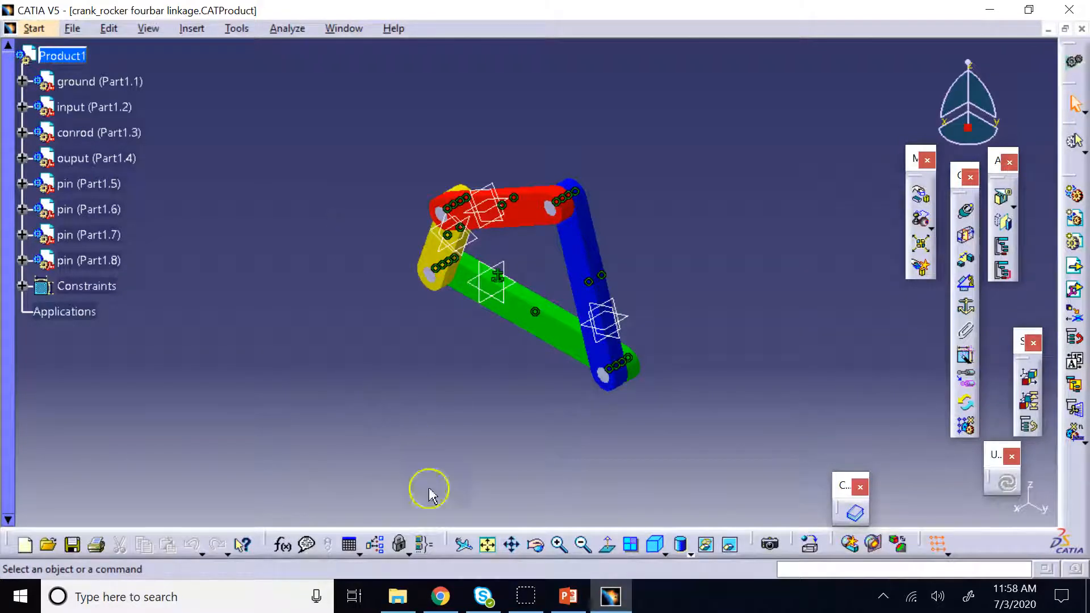
Switch to Chrome and look through the "four bar linkage train" image results for example mechanisms.
{"action": "left_click", "coordinate": [440, 594]}
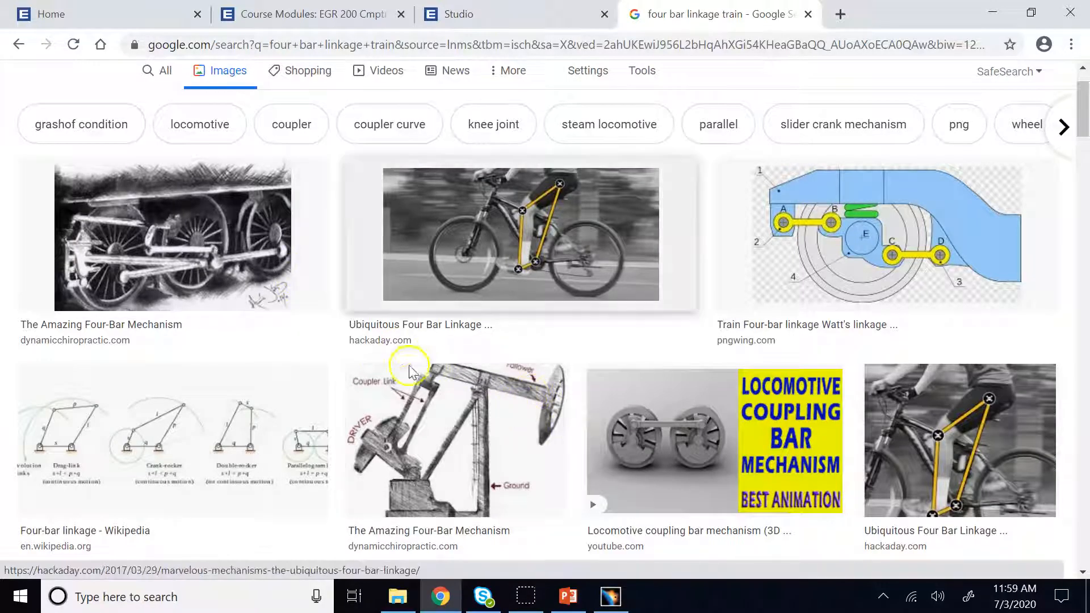
{"action": "scroll", "coordinate": [496, 379], "scroll_direction": "down", "scroll_amount": 2}
{"action": "scroll", "coordinate": [495, 380], "scroll_direction": "down", "scroll_amount": 1}
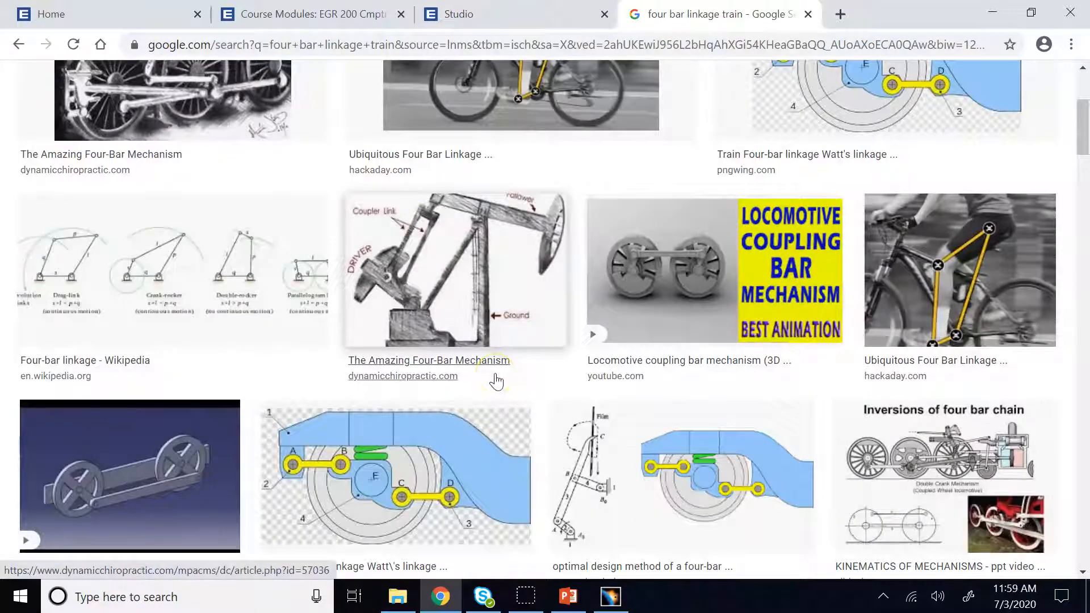
{"action": "scroll", "coordinate": [103, 499], "scroll_direction": "down", "scroll_amount": 2}
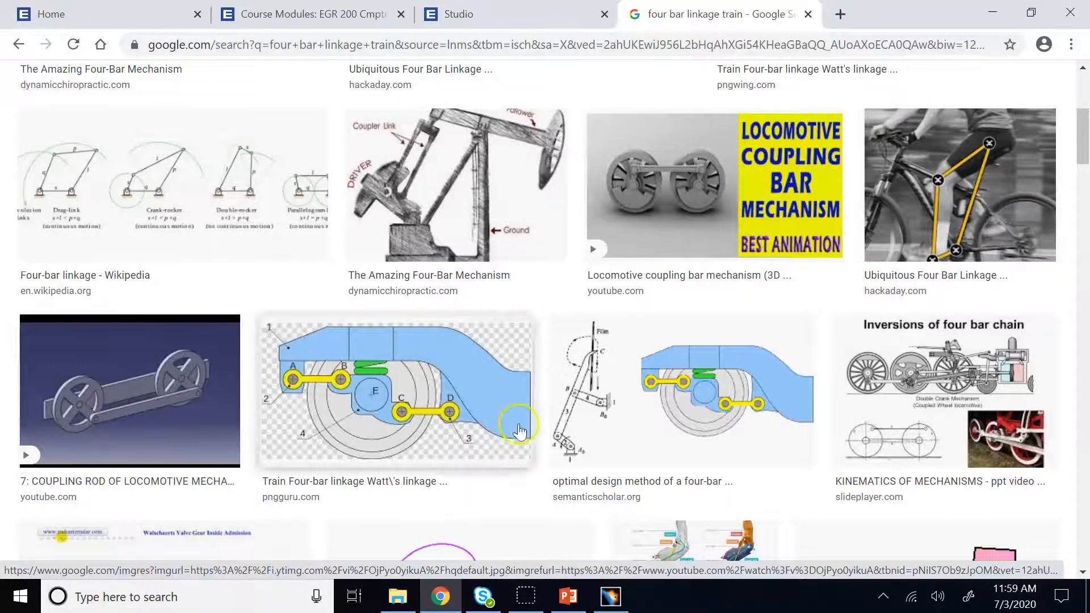
{"action": "scroll", "coordinate": [475, 432], "scroll_direction": "down", "scroll_amount": 3}
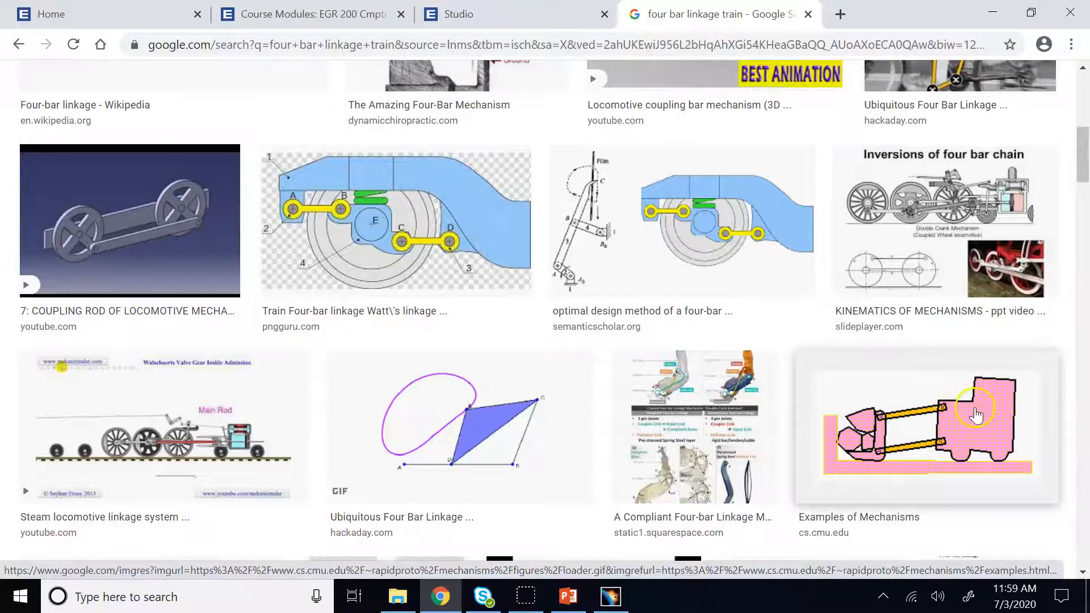
{"action": "scroll", "coordinate": [854, 455], "scroll_direction": "down", "scroll_amount": 6}
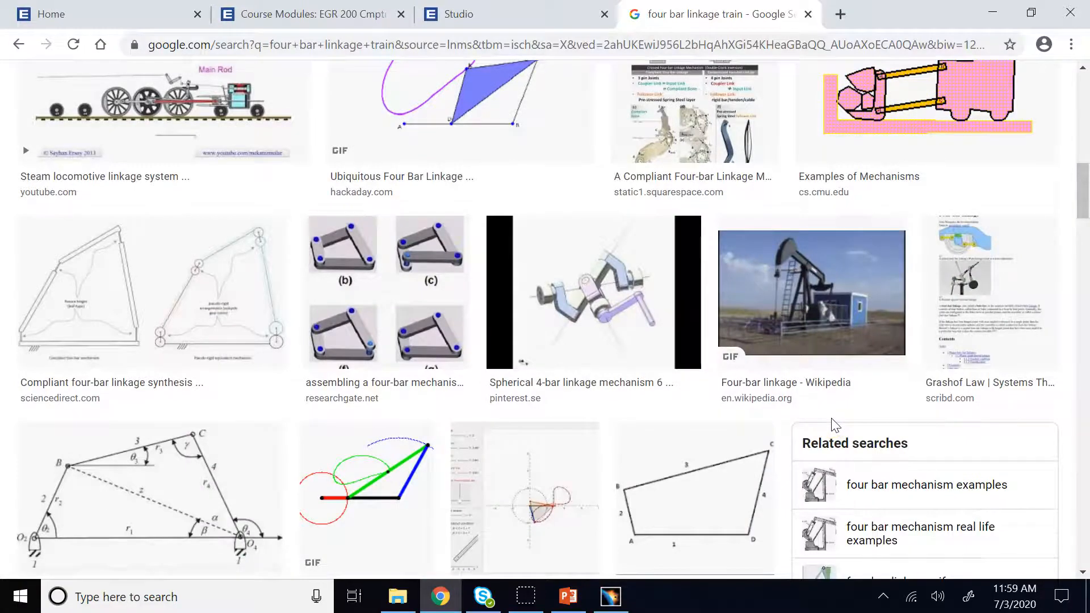
{"action": "scroll", "coordinate": [834, 425], "scroll_direction": "down", "scroll_amount": 5}
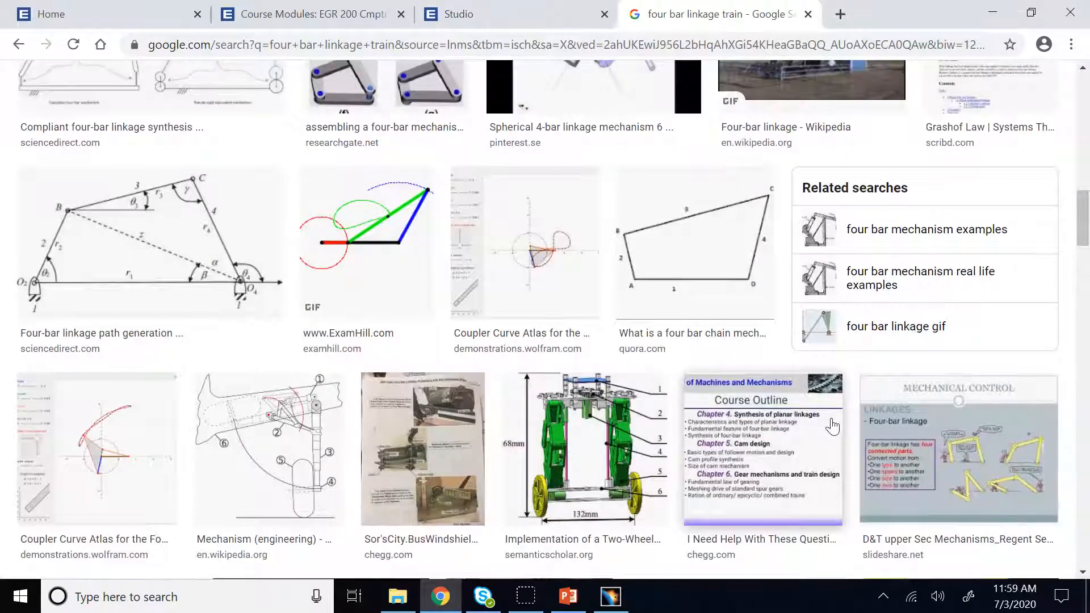
Switch back to CATIA and insert a new product as a sub-assembly under Product1.
{"action": "left_click", "coordinate": [611, 596]}
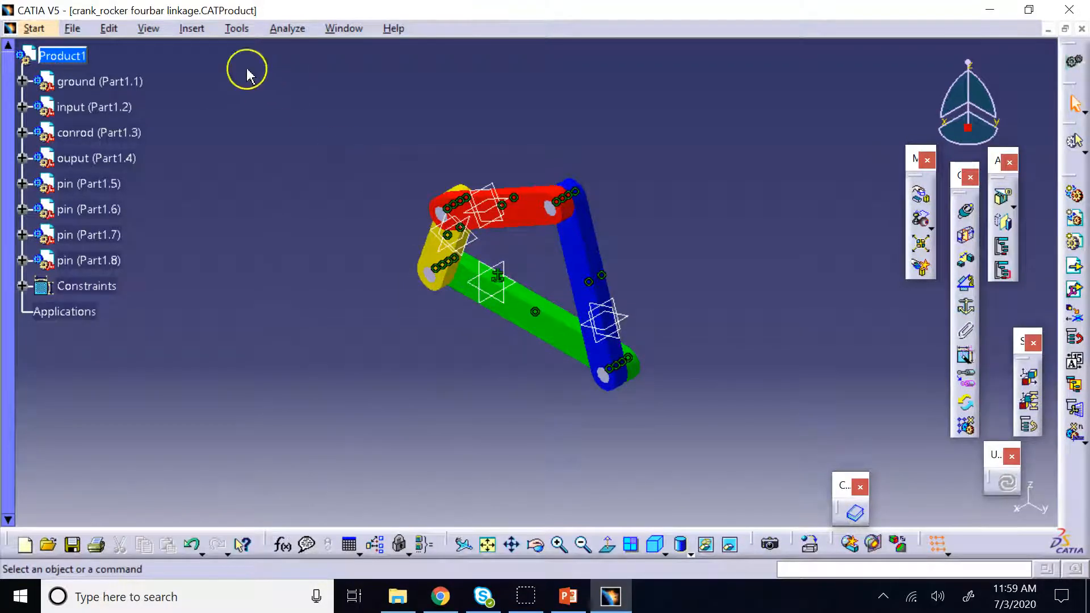
{"action": "left_click", "coordinate": [206, 32]}
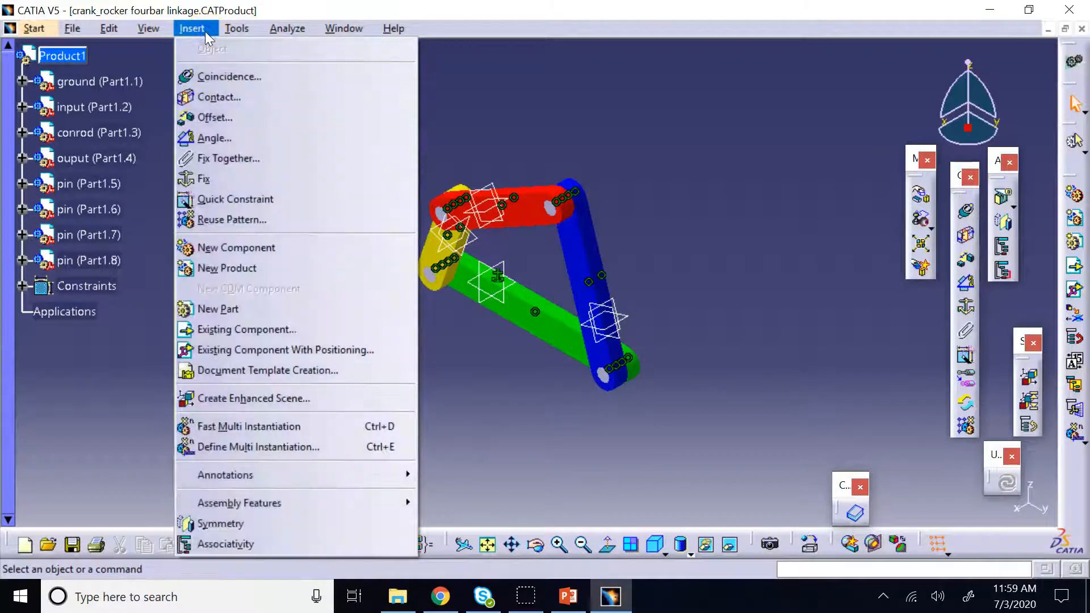
{"action": "left_click", "coordinate": [286, 266]}
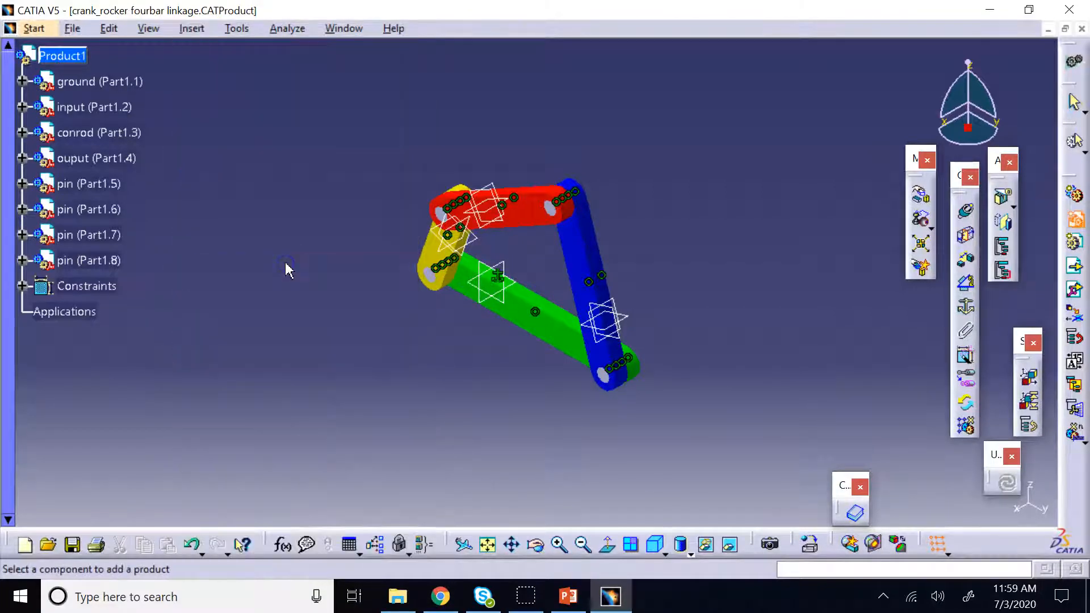
{"action": "left_click", "coordinate": [64, 55]}
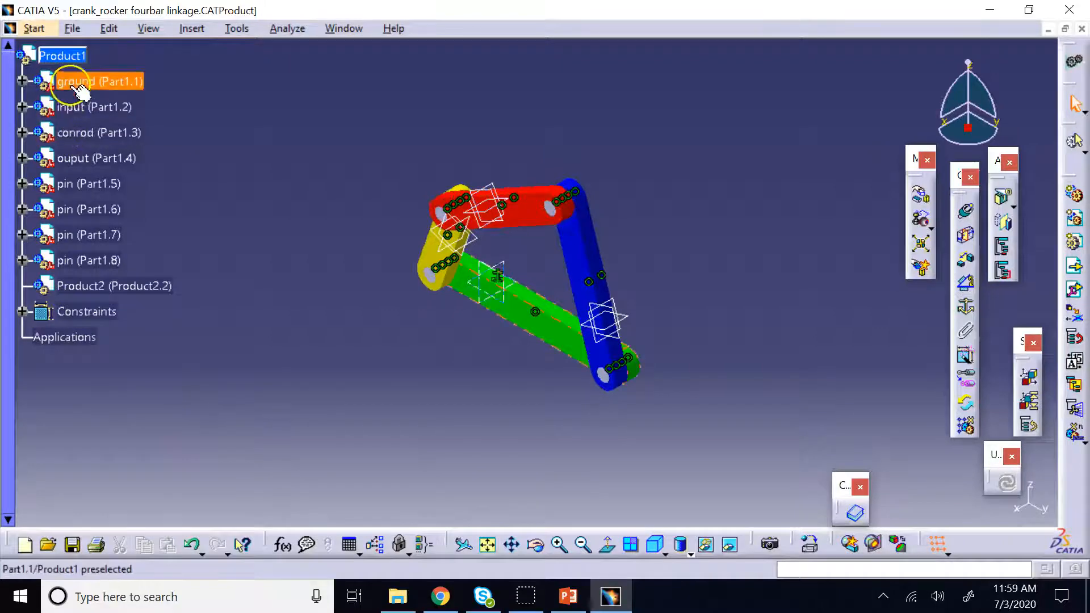
{"action": "left_click", "coordinate": [143, 288]}
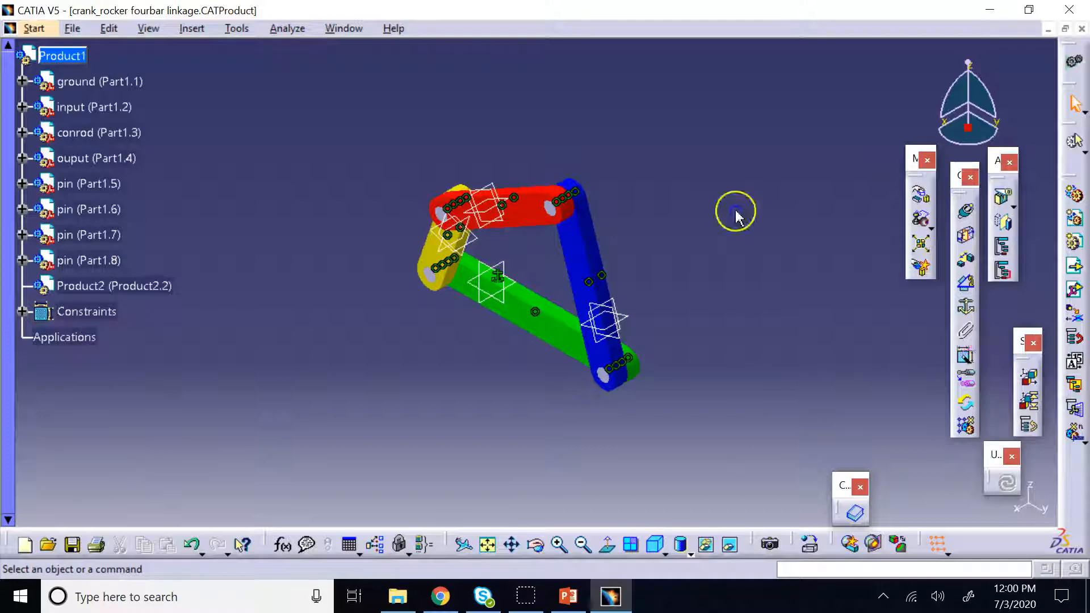
Insert the existing HEXBOLT part into the Product2 sub-assembly and check its place in the specification tree.
{"action": "left_click", "coordinate": [157, 286]}
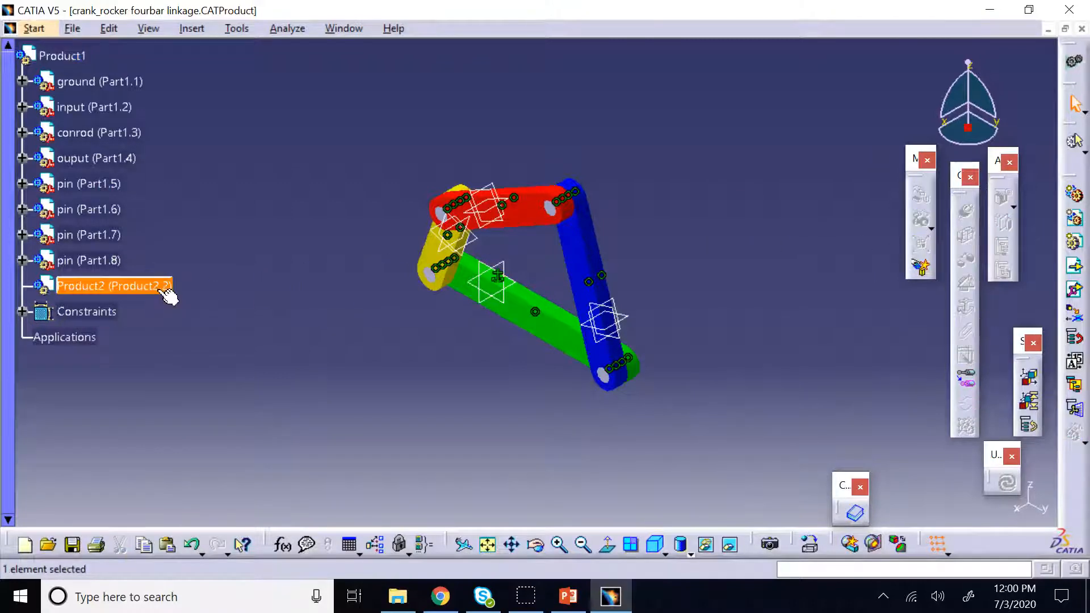
{"action": "left_click", "coordinate": [1074, 219]}
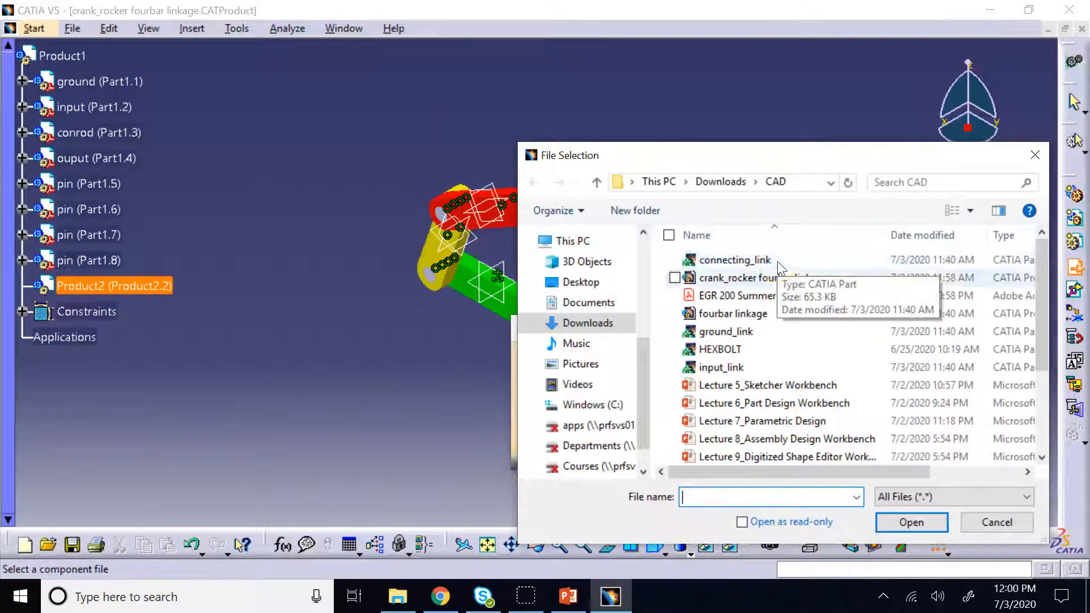
{"action": "left_click", "coordinate": [727, 353]}
{"action": "left_click", "coordinate": [944, 522]}
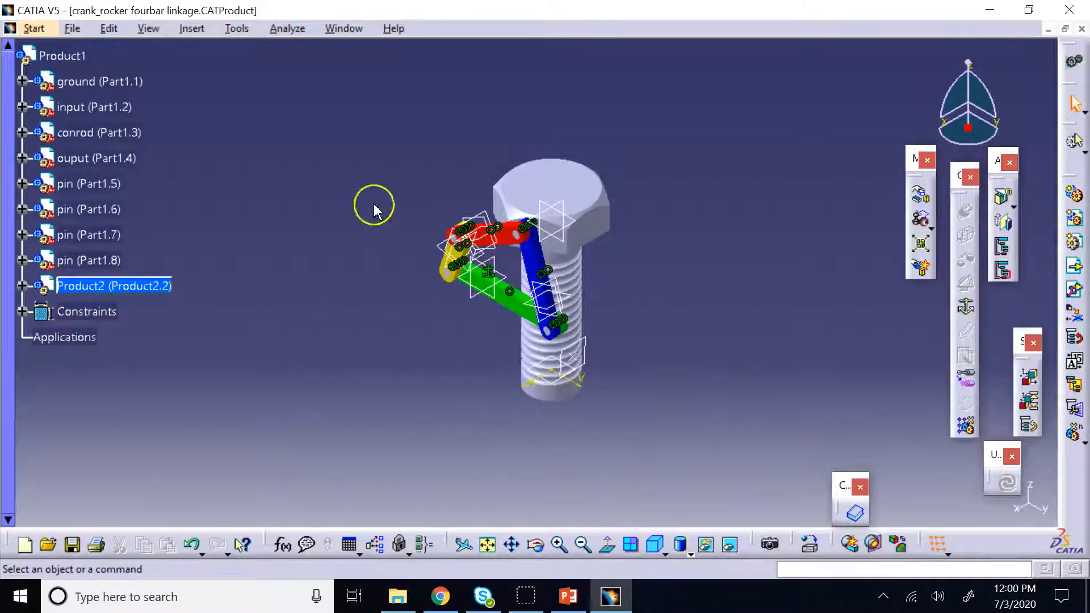
{"action": "left_click", "coordinate": [23, 285]}
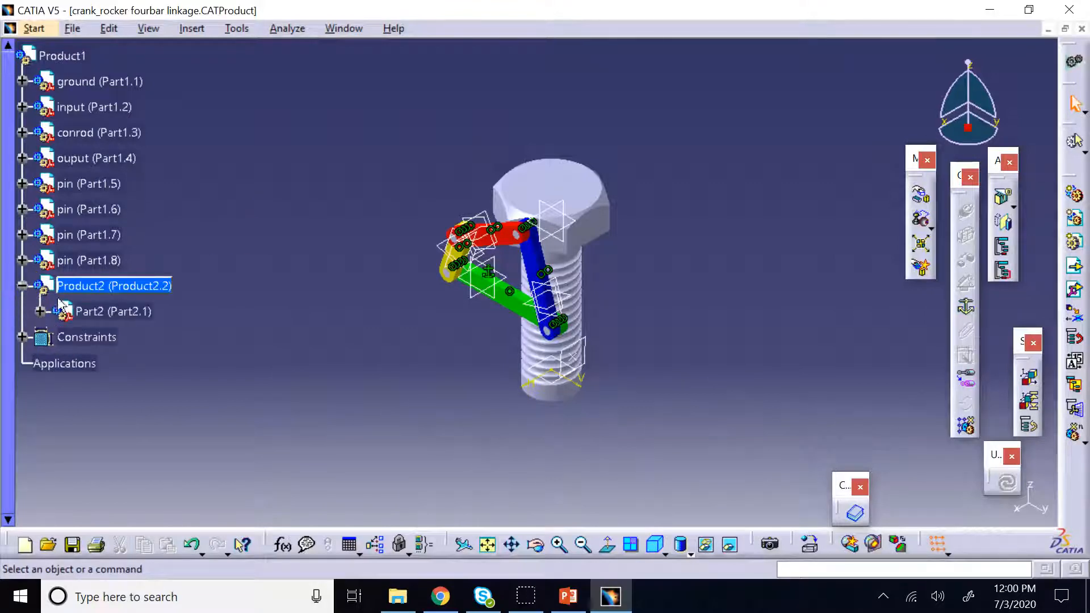
{"action": "left_click", "coordinate": [23, 285]}
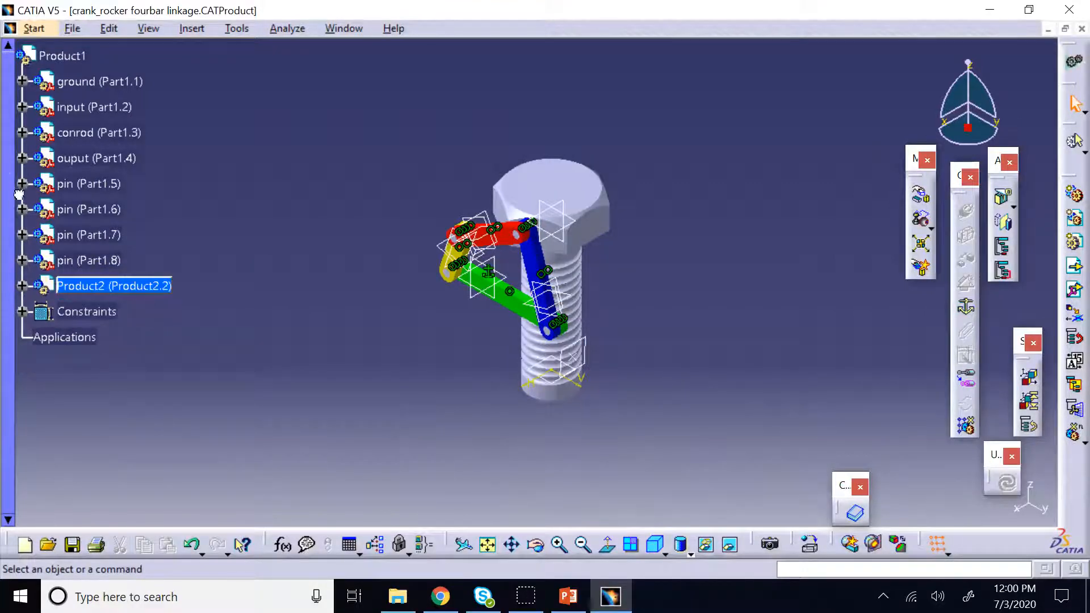
{"action": "left_click", "coordinate": [135, 291]}
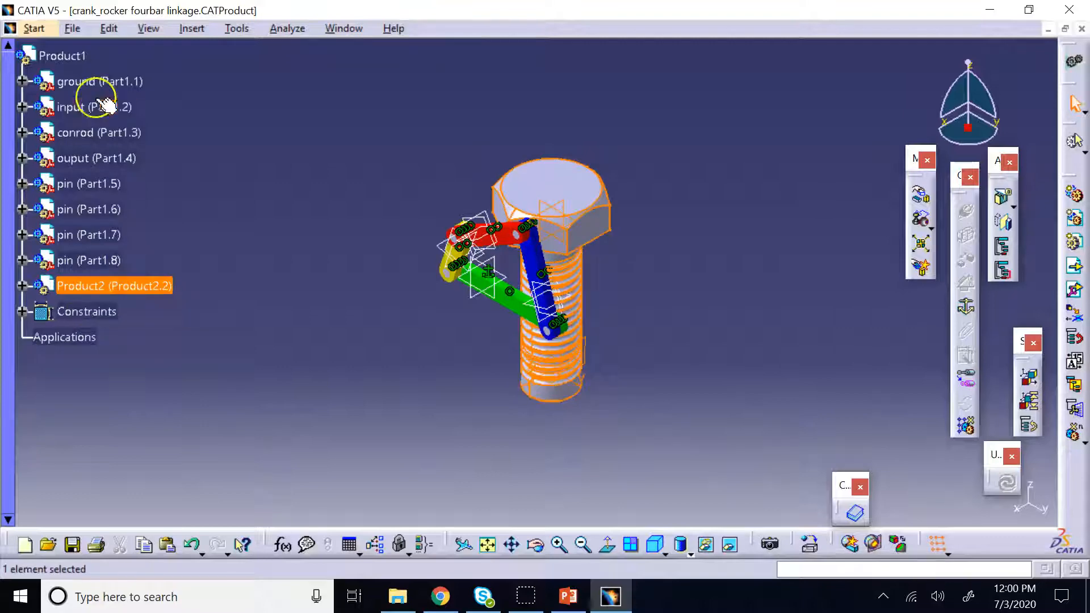
{"action": "left_click", "coordinate": [86, 55]}
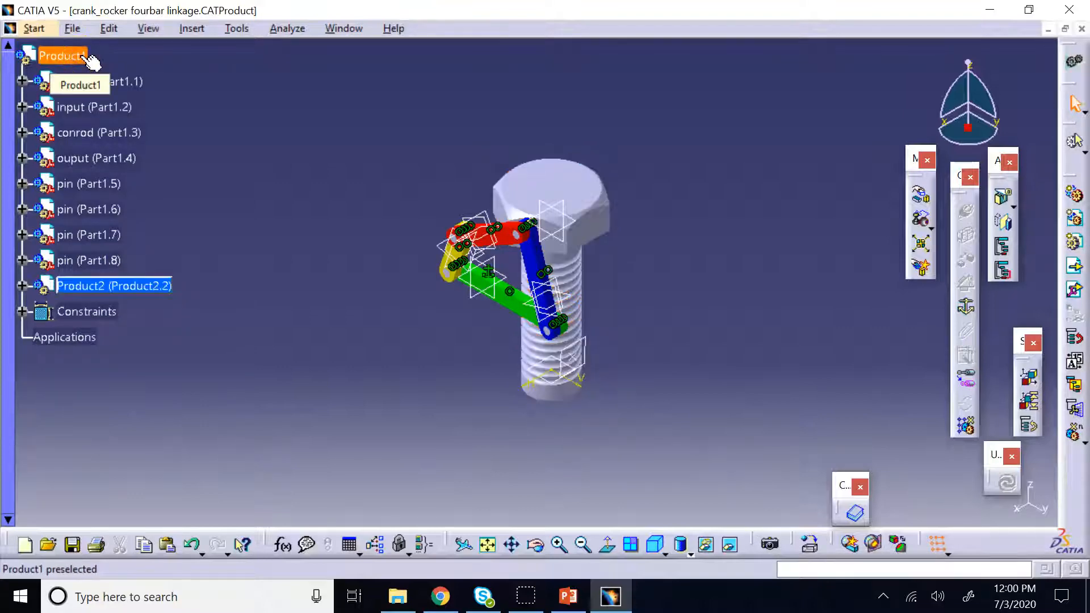
Delete the hex bolt part from the Product2 sub-assembly.
{"action": "right_click", "coordinate": [143, 289]}
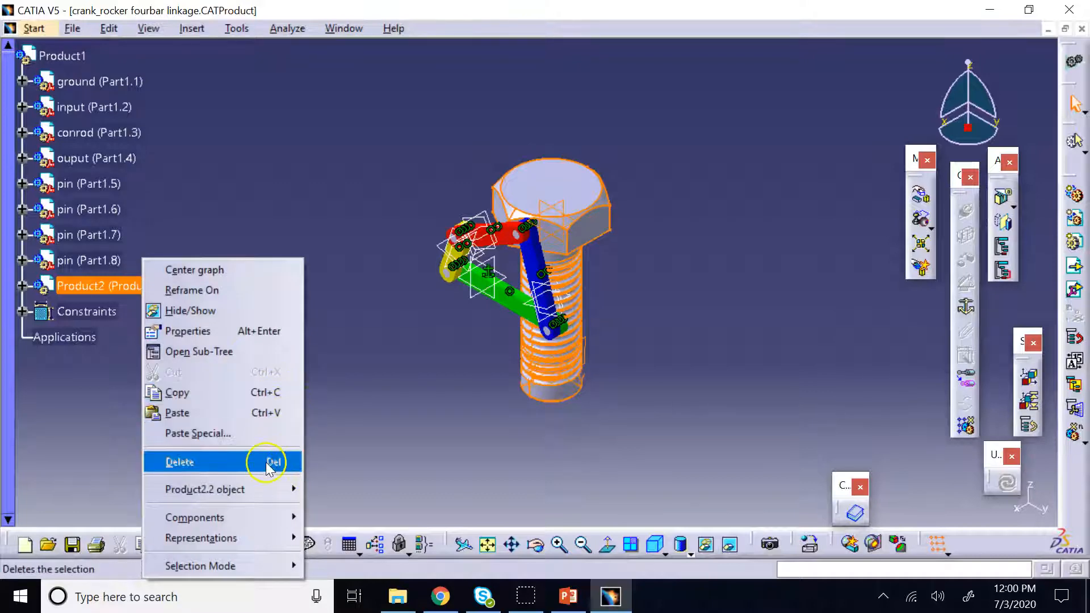
{"action": "left_click", "coordinate": [292, 210]}
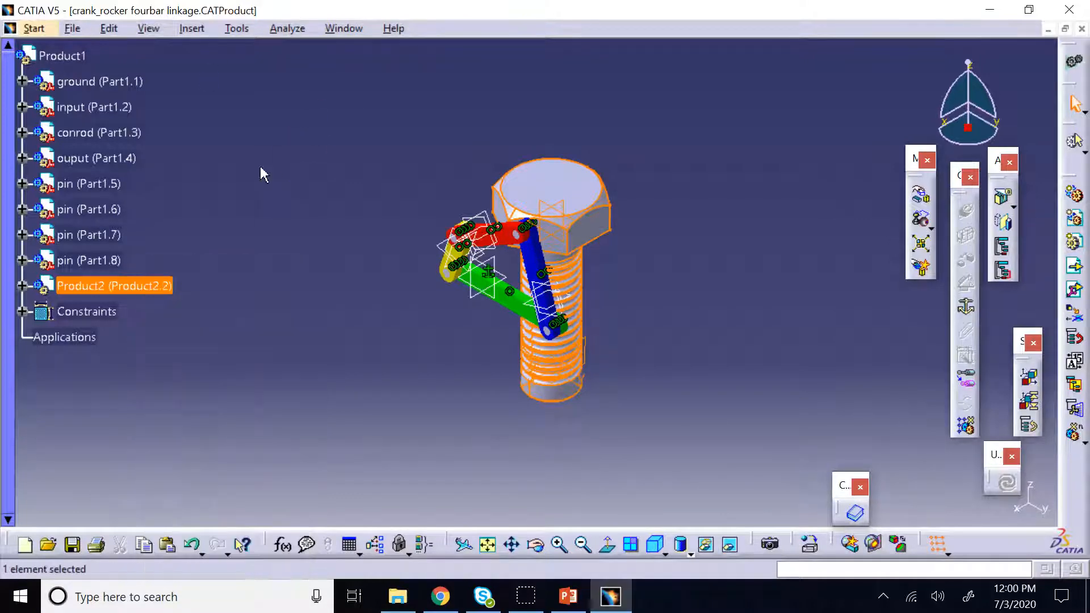
{"action": "left_click", "coordinate": [23, 287]}
{"action": "right_click", "coordinate": [116, 285]}
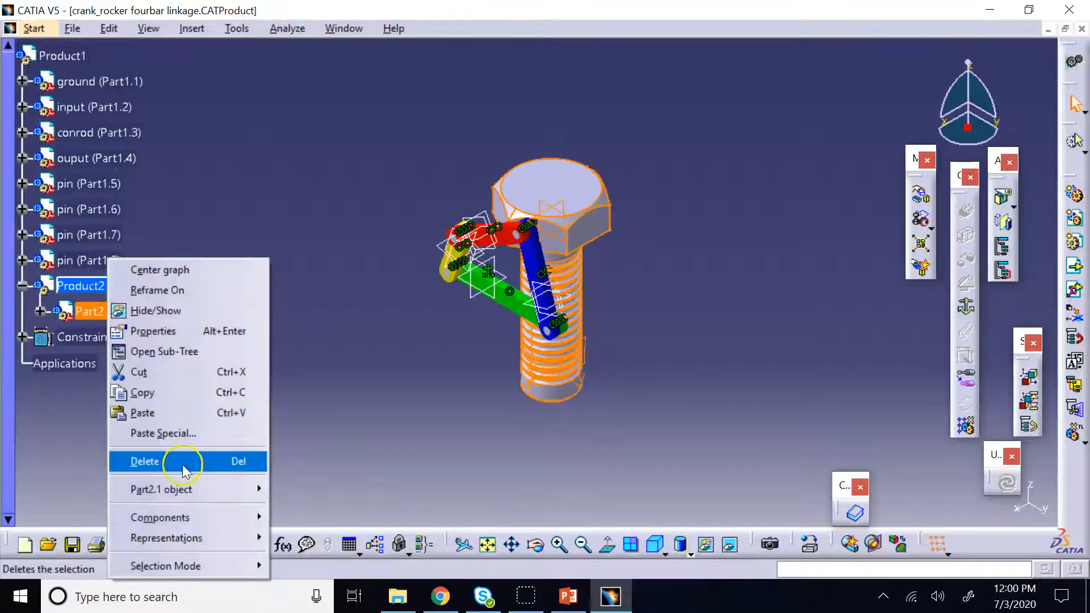
{"action": "left_click", "coordinate": [215, 462]}
Make Product1 the active product and delete Product2 from it, choosing to edit the modified Product2 document.
{"action": "right_click", "coordinate": [88, 286]}
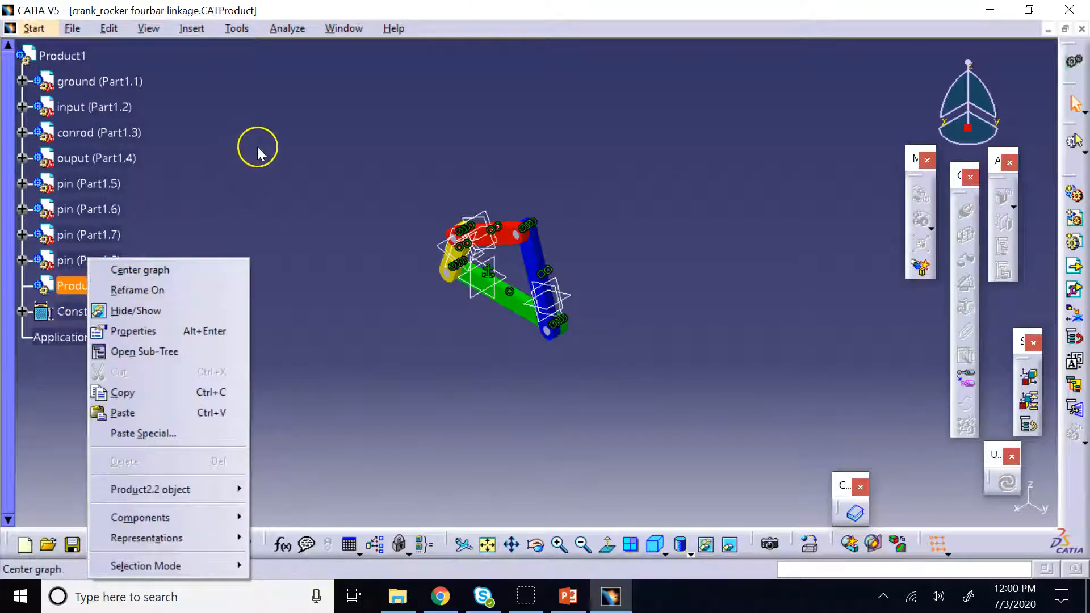
{"action": "left_click", "coordinate": [235, 165]}
{"action": "left_click", "coordinate": [120, 258]}
{"action": "left_click", "coordinate": [178, 155]}
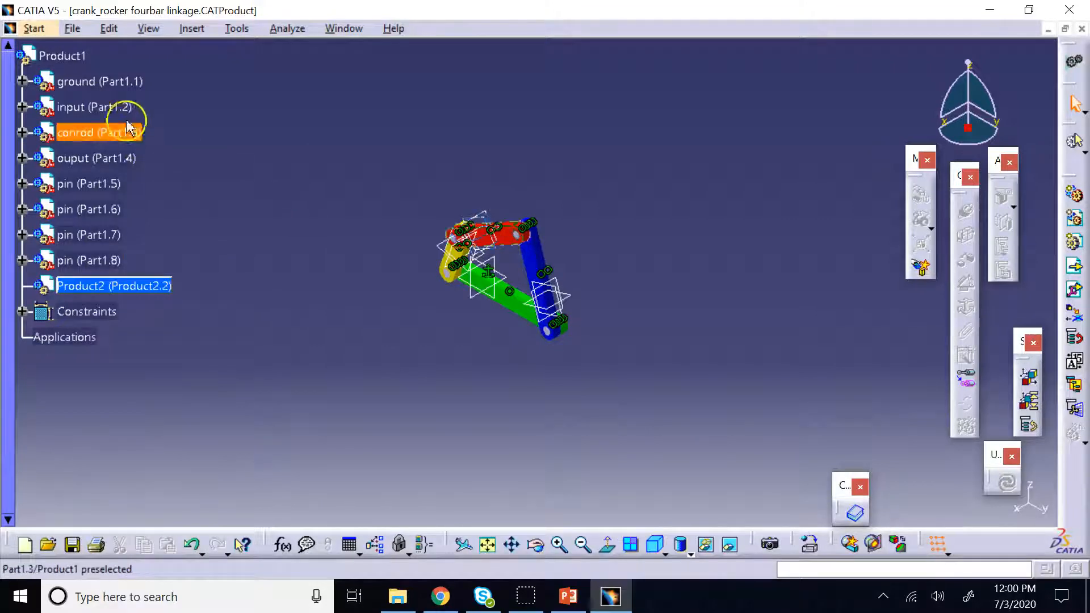
{"action": "left_click", "coordinate": [83, 55]}
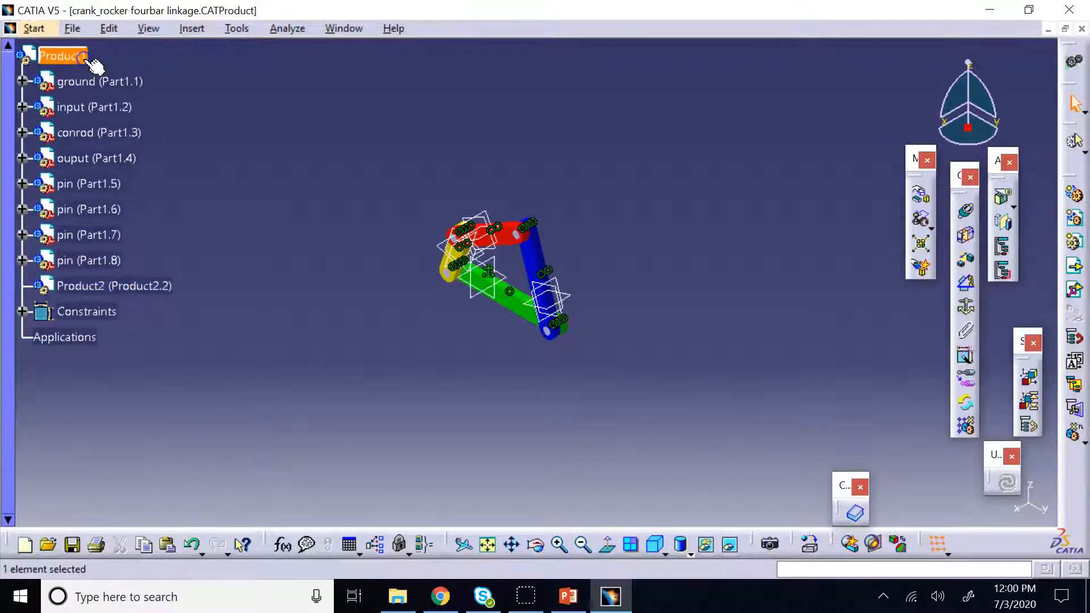
{"action": "right_click", "coordinate": [130, 286]}
{"action": "left_click", "coordinate": [165, 461]}
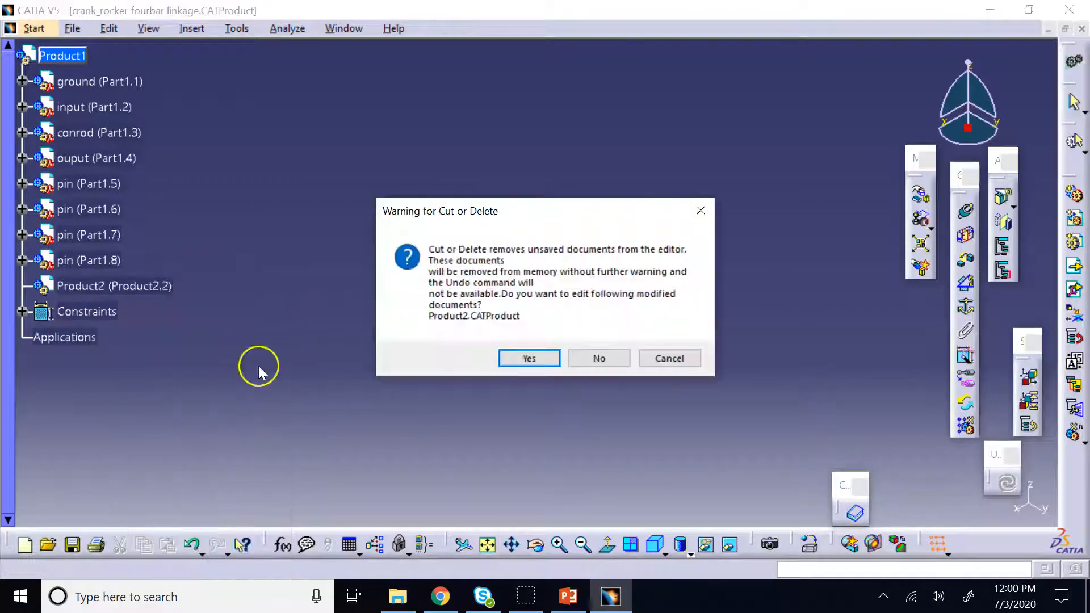
{"action": "left_click", "coordinate": [521, 357]}
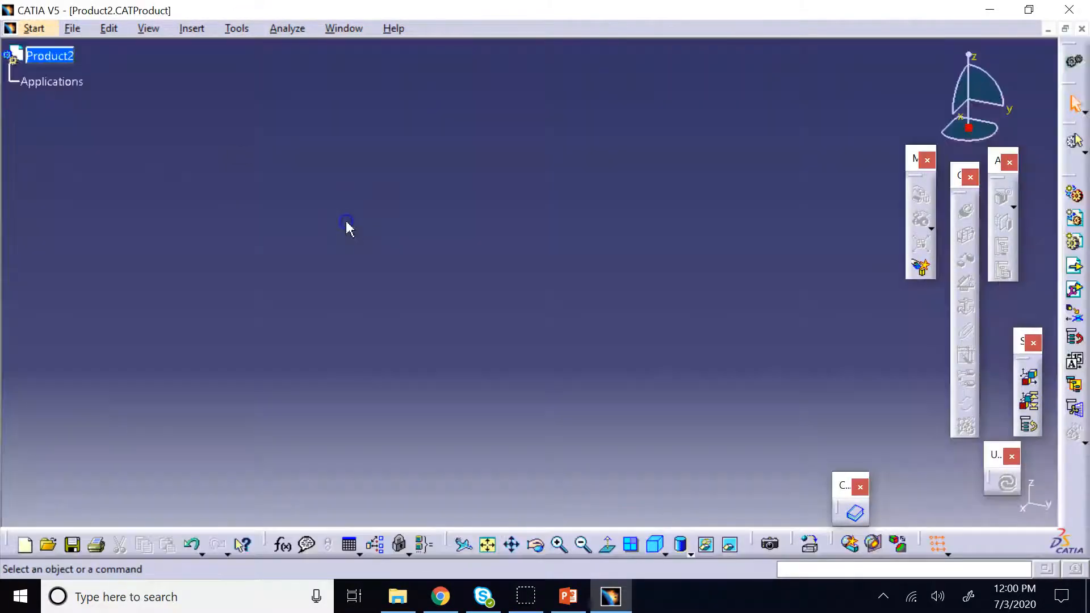
Close the separate Product2 document without saving and fit the four-bar linkage in the view.
{"action": "left_click", "coordinate": [1081, 28]}
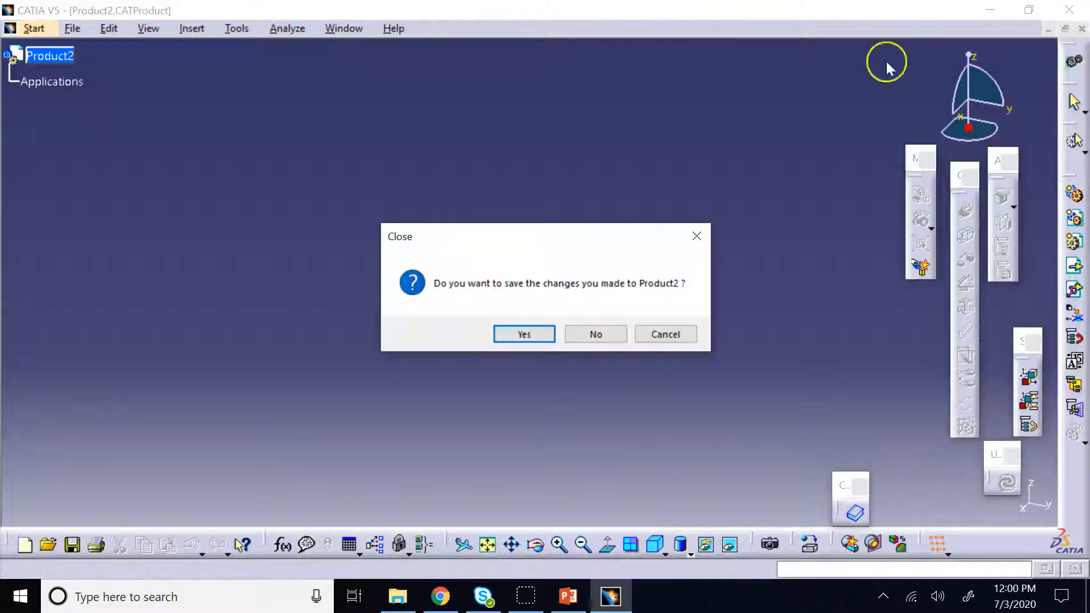
{"action": "left_click", "coordinate": [601, 334]}
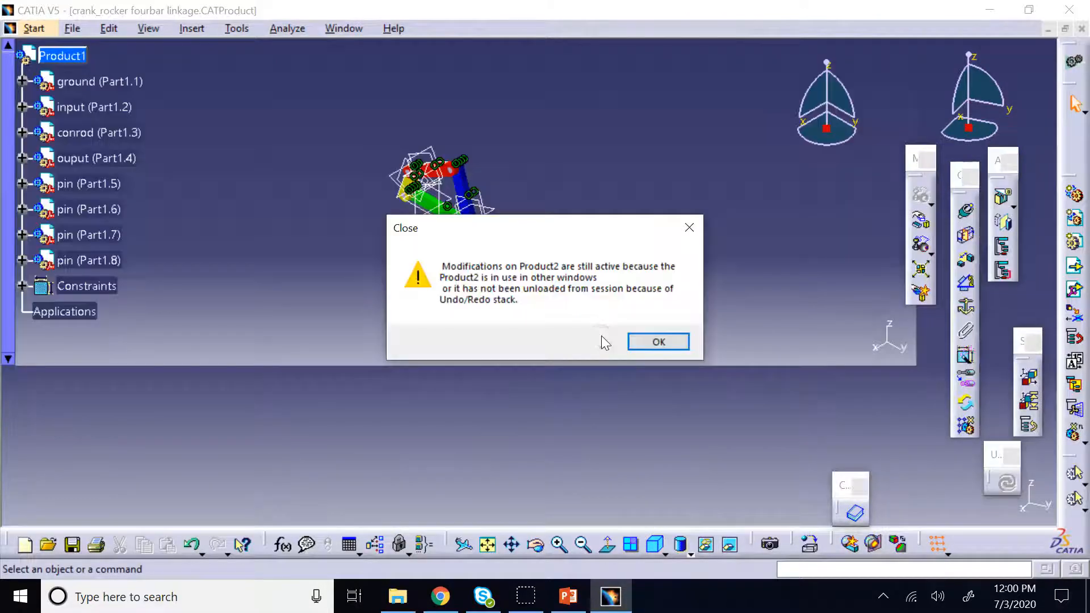
{"action": "left_click", "coordinate": [653, 342]}
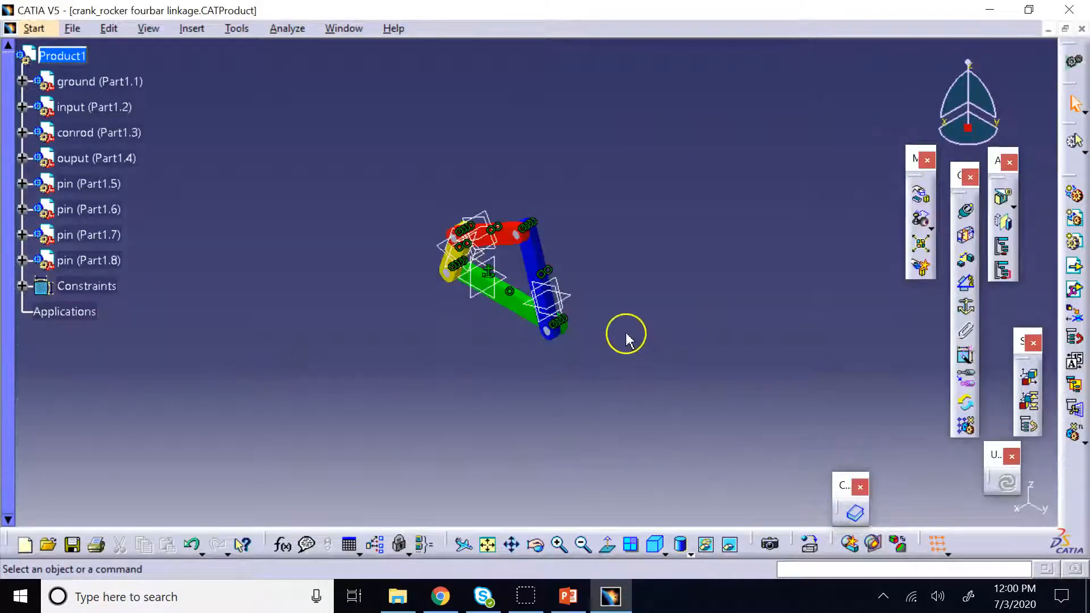
{"action": "left_click", "coordinate": [497, 547]}
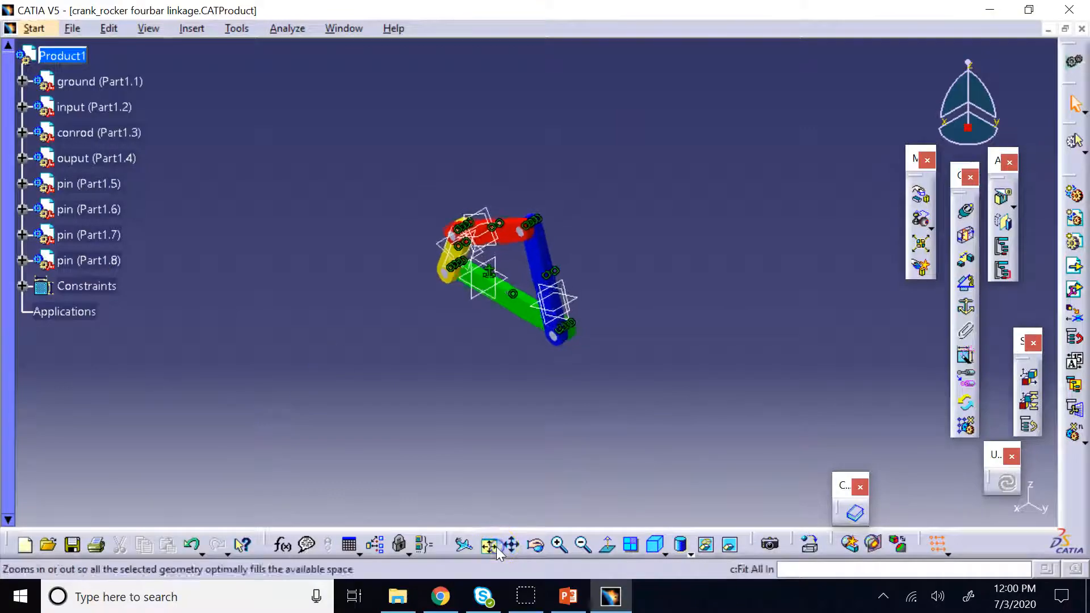
Switch to the PowerPoint lecture and review the Flexible and Rigid Sub-Assemblies slide.
{"action": "left_click", "coordinate": [568, 597]}
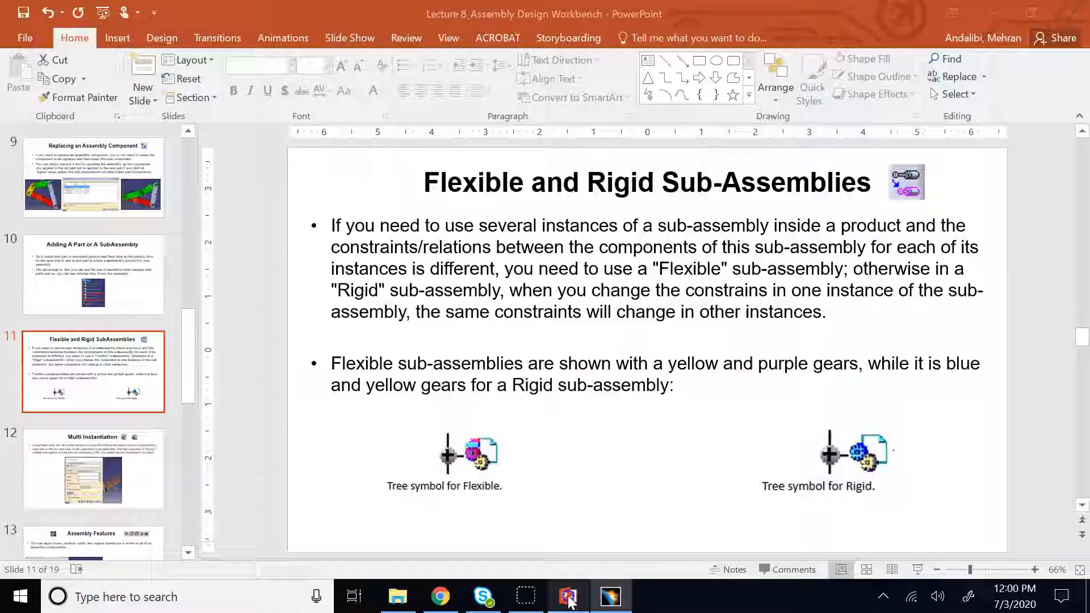
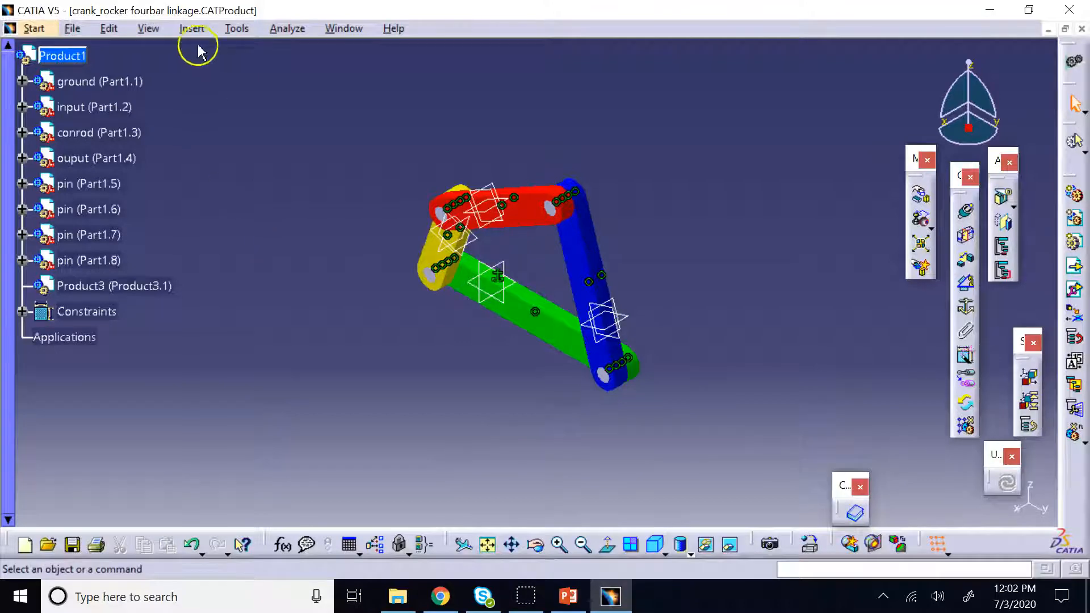
Copy the Product3 sub-assembly and paste it under Product1 as a second instance.
{"action": "left_click", "coordinate": [192, 31]}
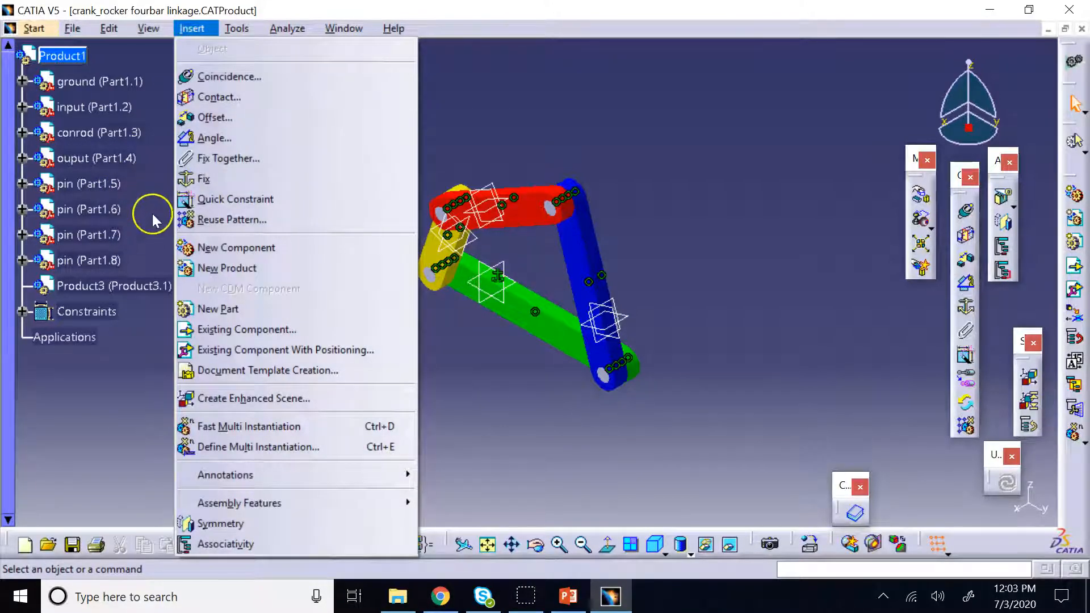
{"action": "left_click", "coordinate": [139, 287]}
{"action": "left_click", "coordinate": [116, 286]}
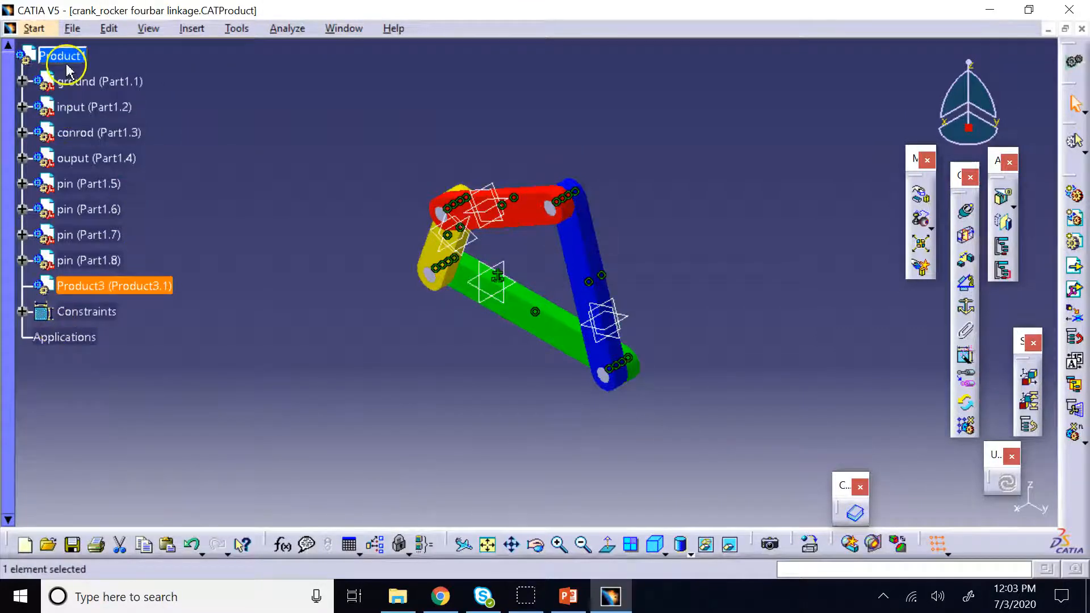
{"action": "right_click", "coordinate": [120, 286]}
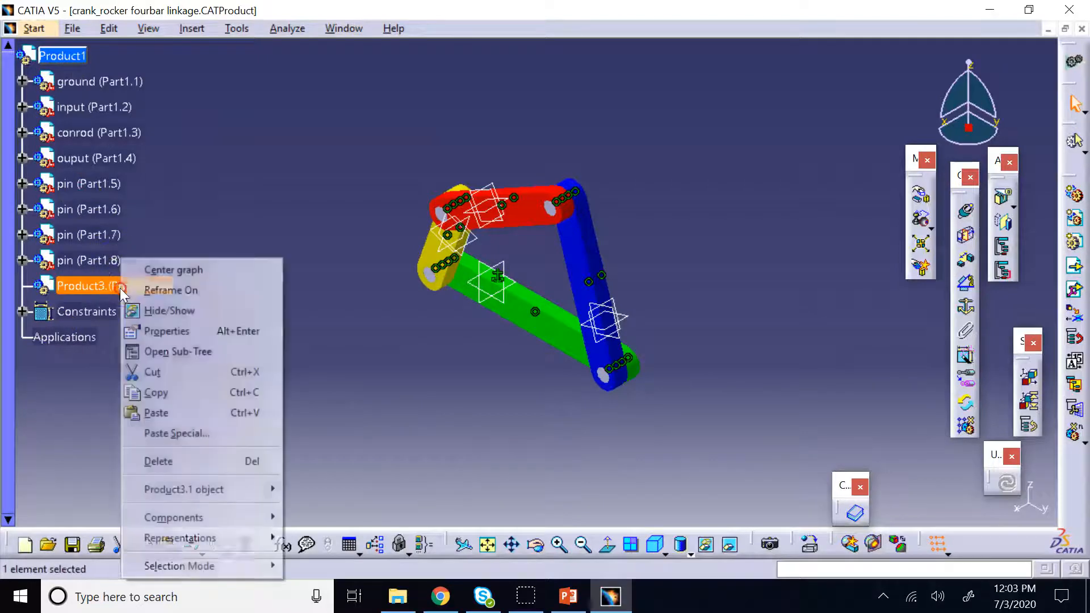
{"action": "left_click", "coordinate": [166, 391]}
{"action": "right_click", "coordinate": [63, 59]}
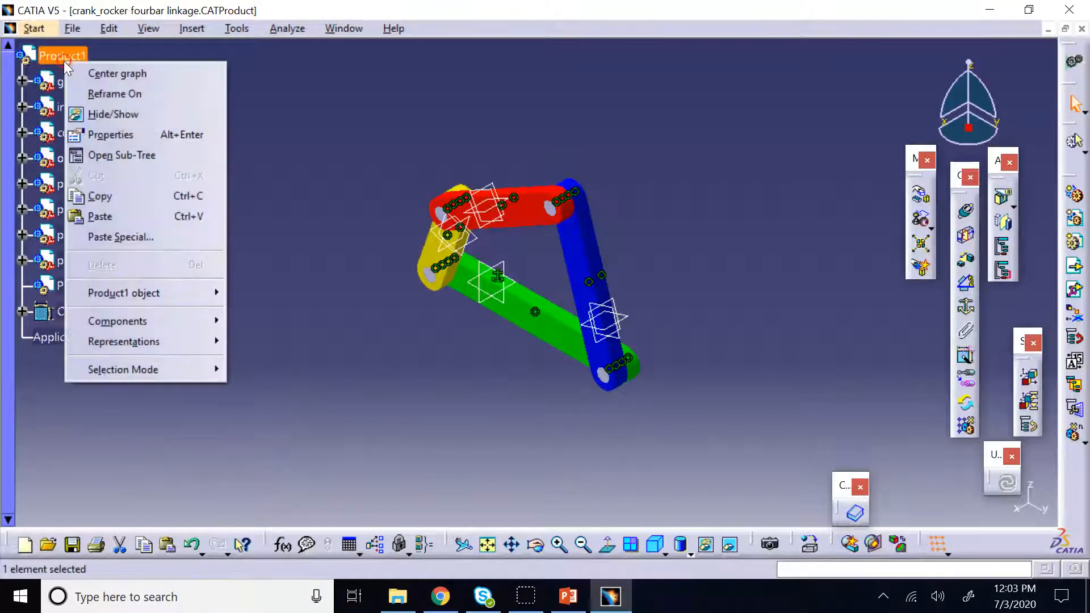
{"action": "left_click", "coordinate": [122, 216]}
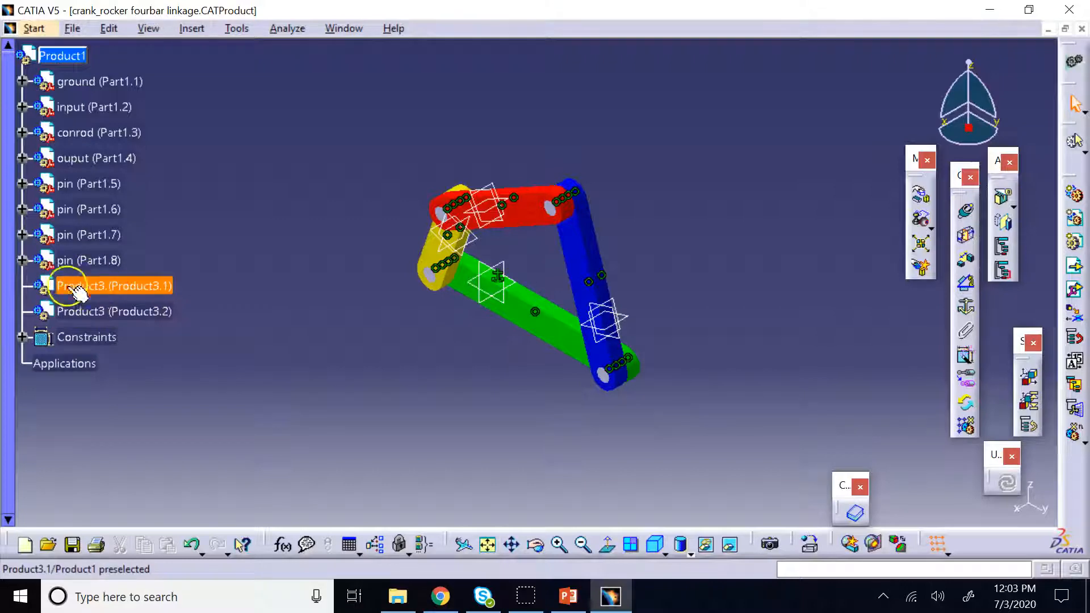
{"action": "left_click", "coordinate": [89, 285]}
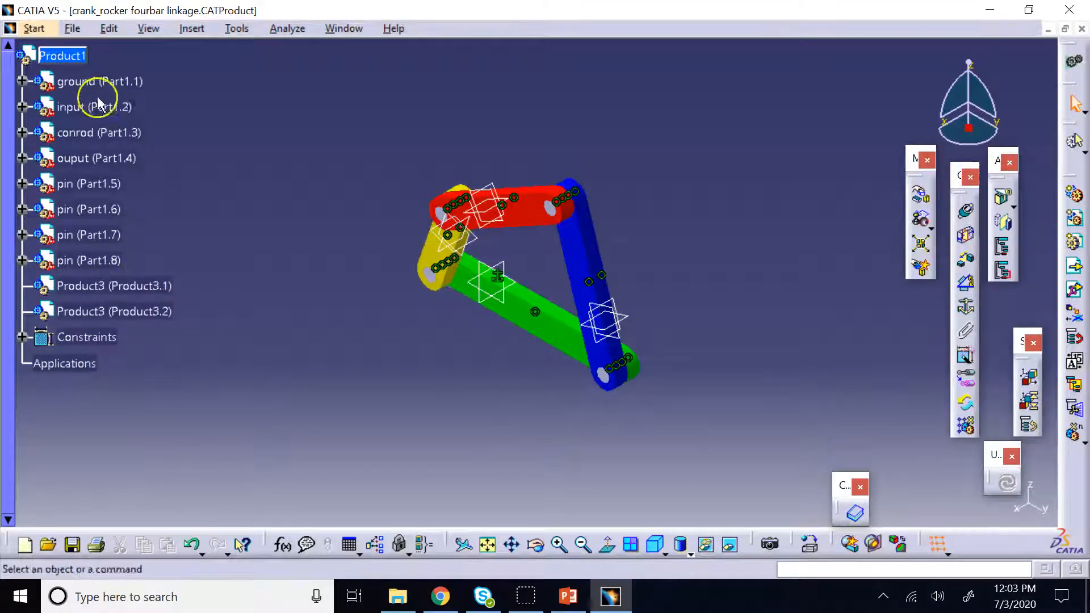
{"action": "left_click", "coordinate": [89, 55]}
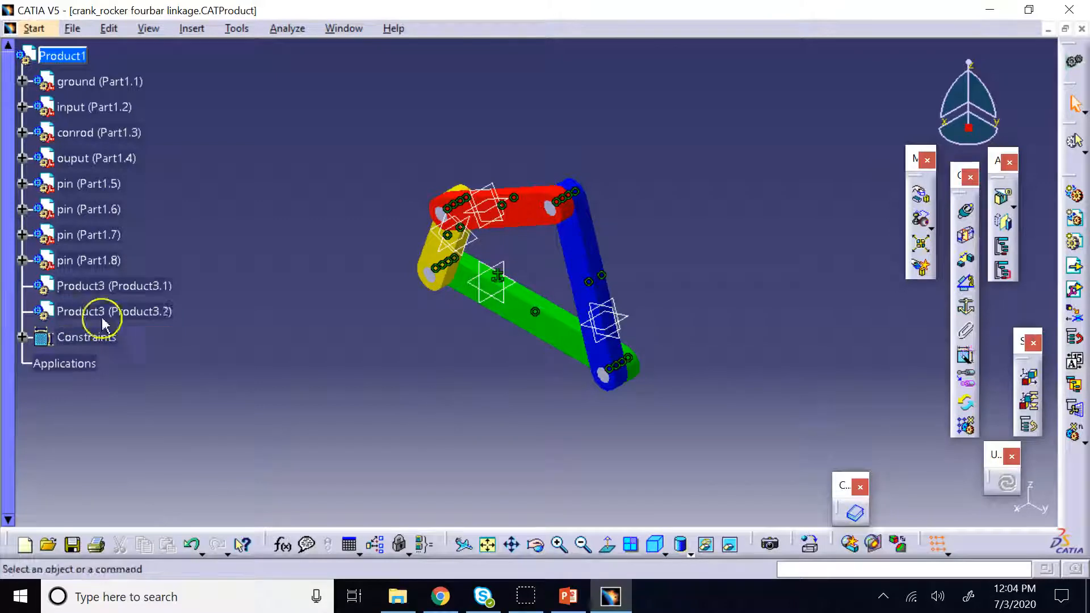
{"action": "left_click", "coordinate": [162, 313]}
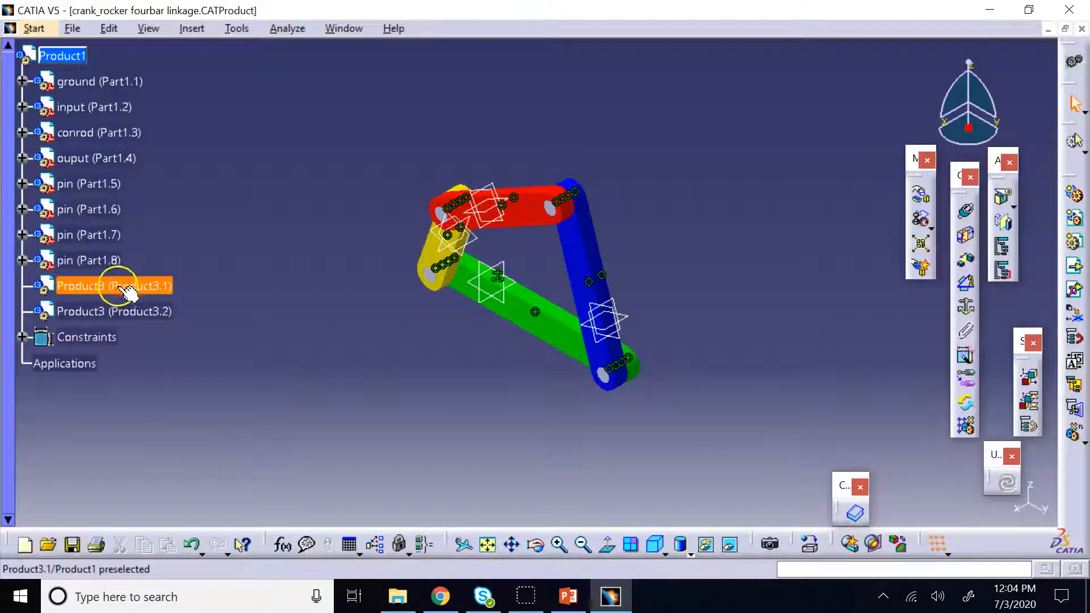
{"action": "left_click", "coordinate": [137, 311]}
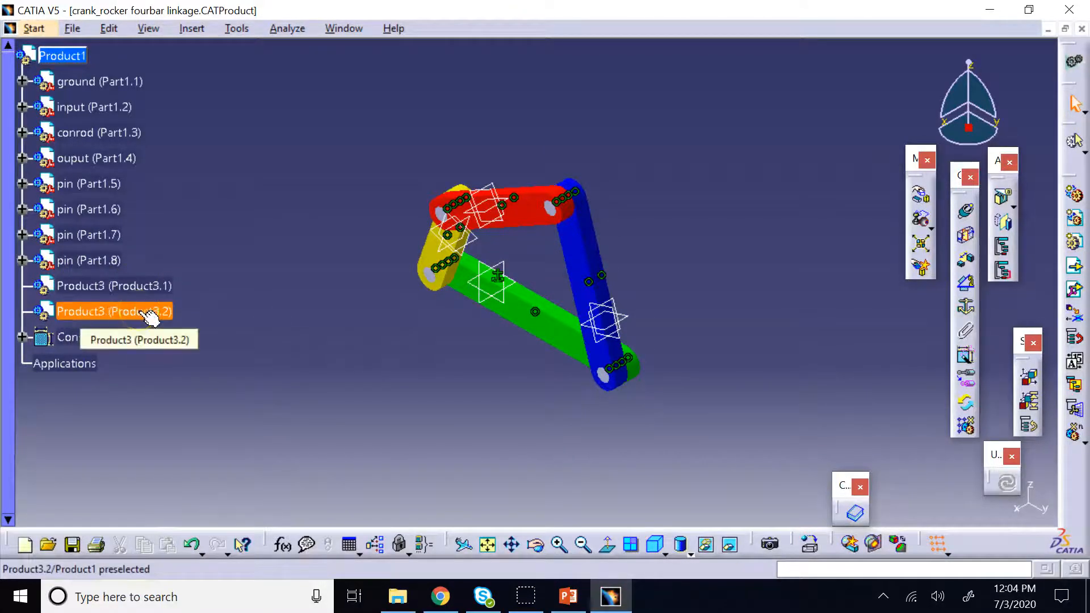
{"action": "left_click", "coordinate": [111, 303]}
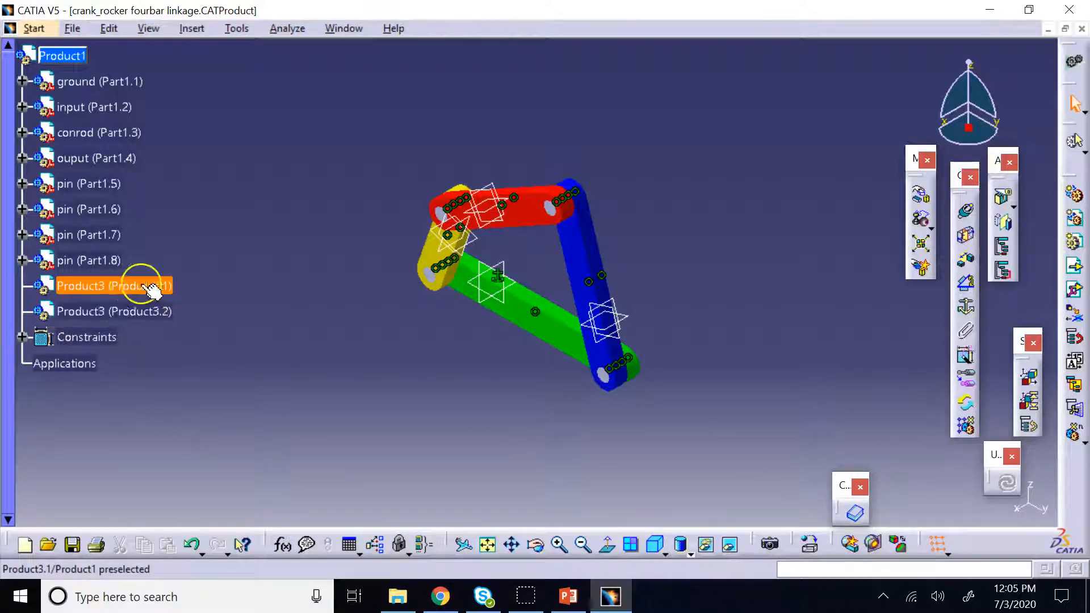
Try to make the second Product3 instance (Product3.2) a flexible sub-assembly with the Flexible/Rigid Sub-Assembly command.
{"action": "left_click", "coordinate": [966, 381]}
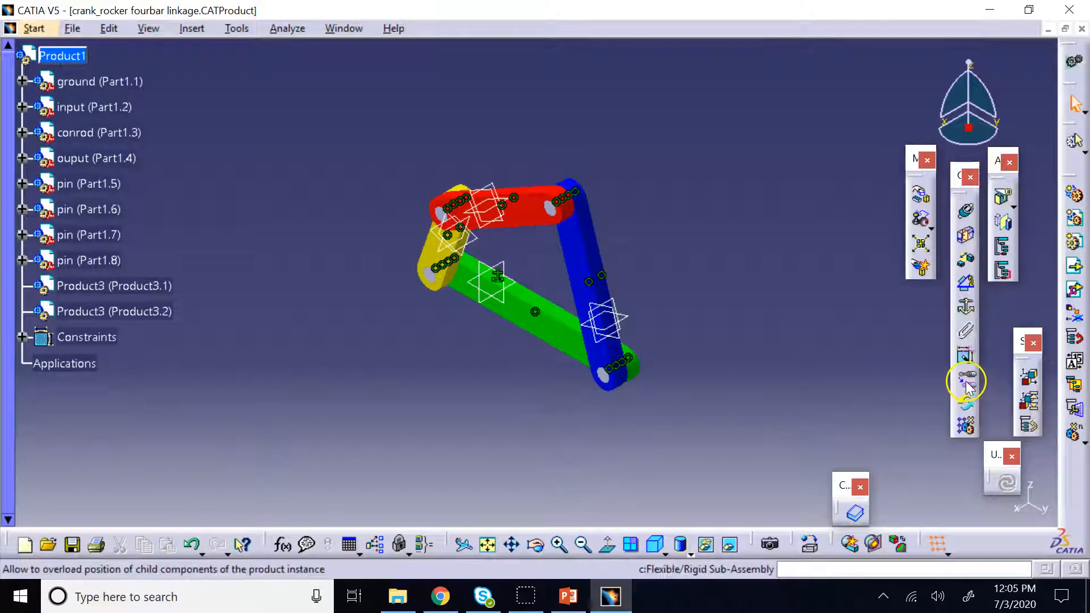
{"action": "left_click", "coordinate": [73, 312]}
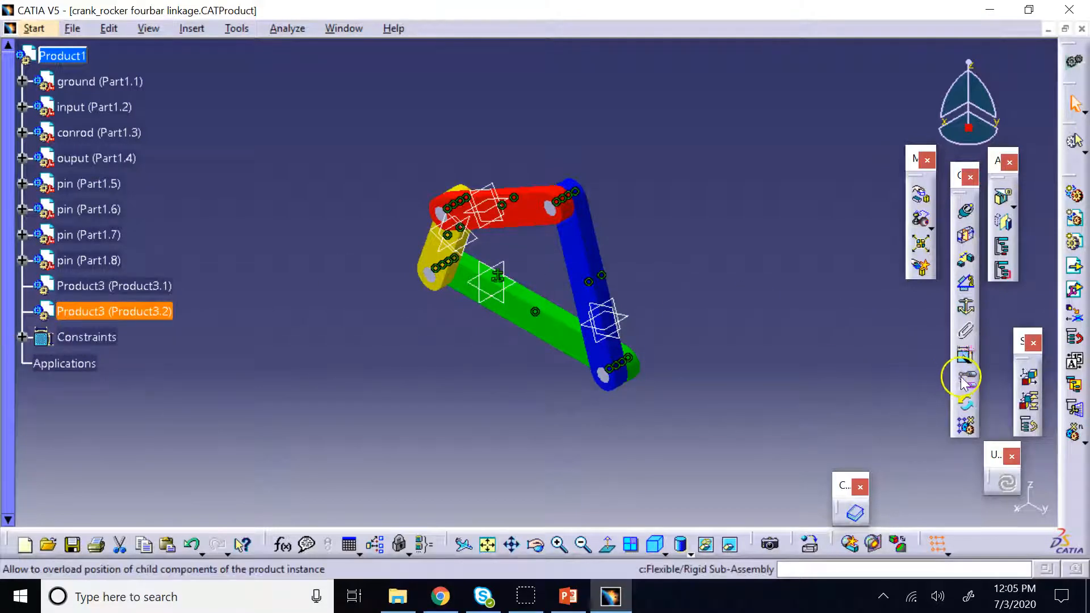
{"action": "left_click_drag", "start_coordinate": [968, 187], "coordinate": [742, 105]}
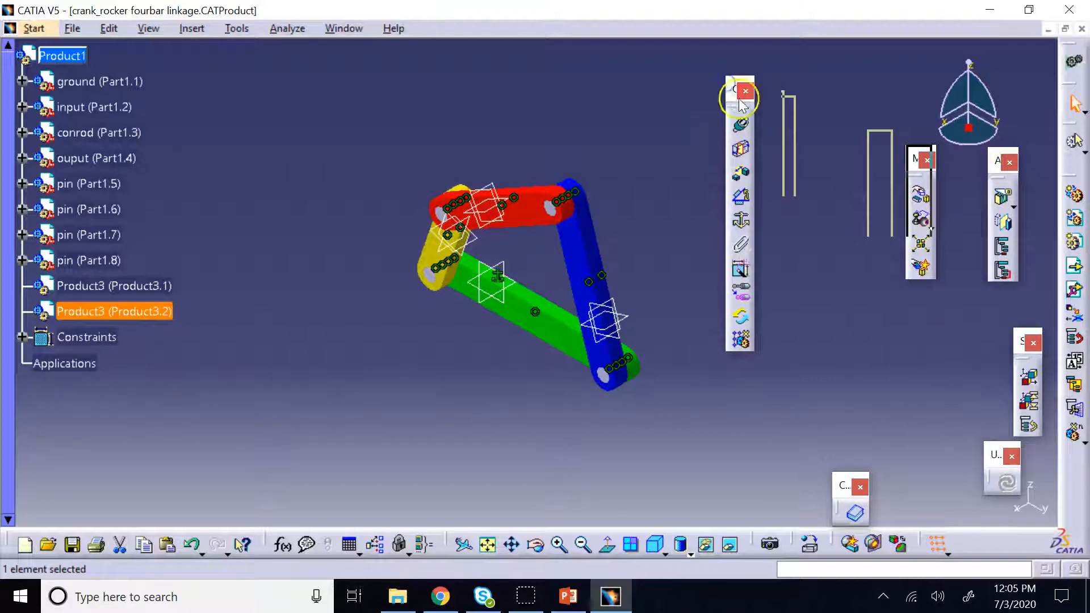
{"action": "left_click", "coordinate": [749, 292]}
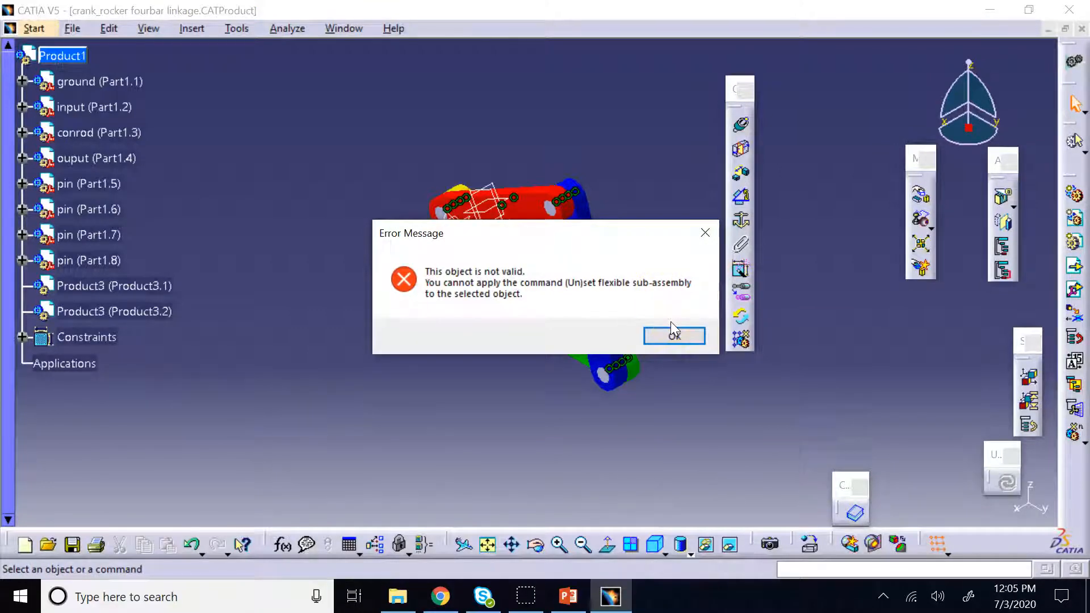
Retry the Flexible/Rigid Sub-Assembly command on the Product3.2 and Product3.1 instances.
{"action": "left_click", "coordinate": [673, 334]}
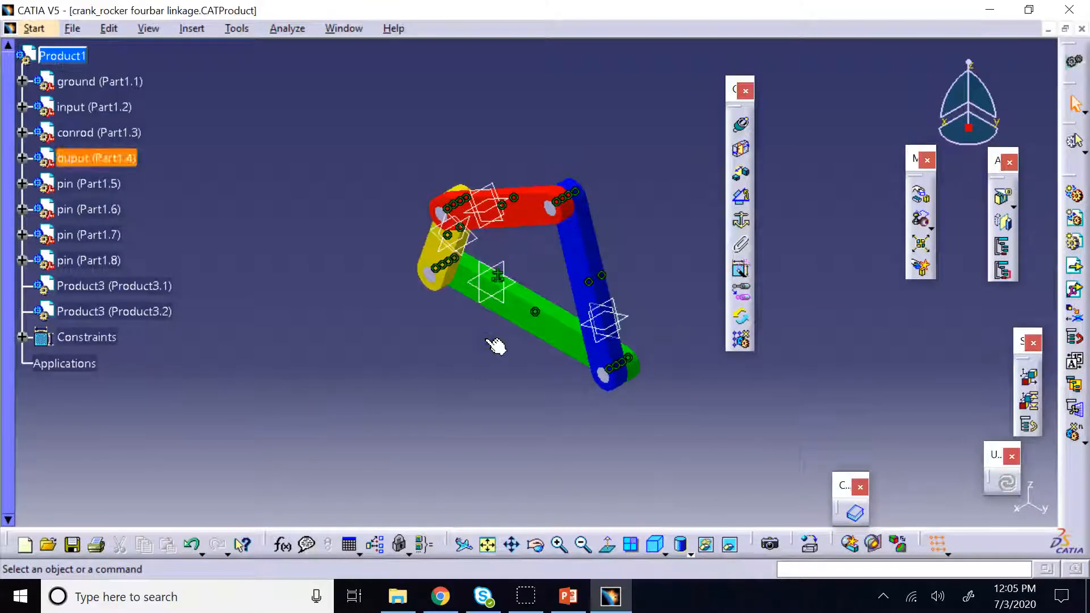
{"action": "left_click", "coordinate": [86, 312]}
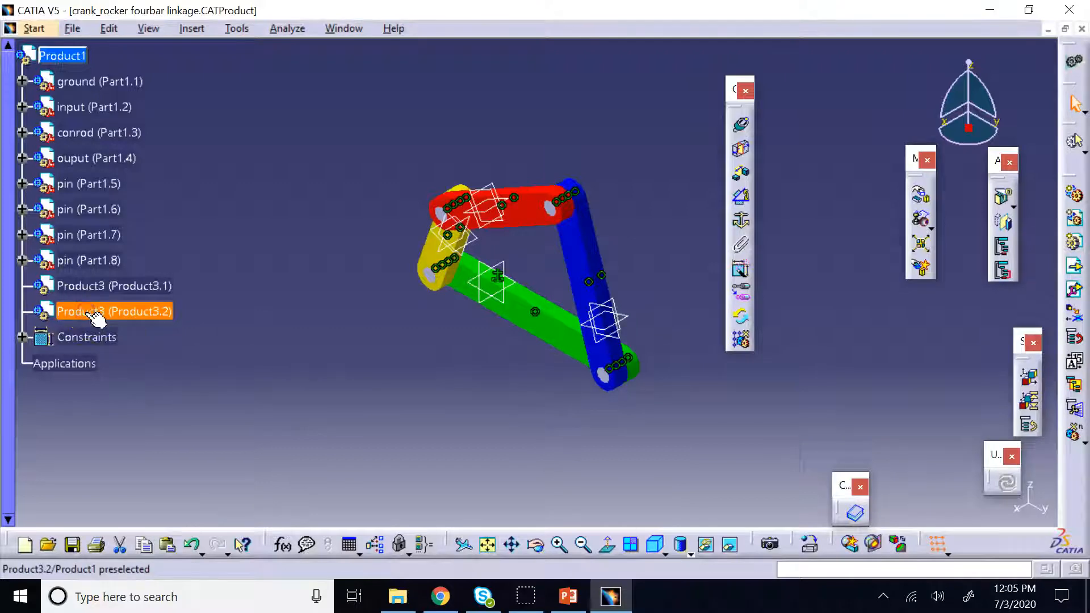
{"action": "left_click", "coordinate": [742, 292]}
{"action": "left_click", "coordinate": [66, 318]}
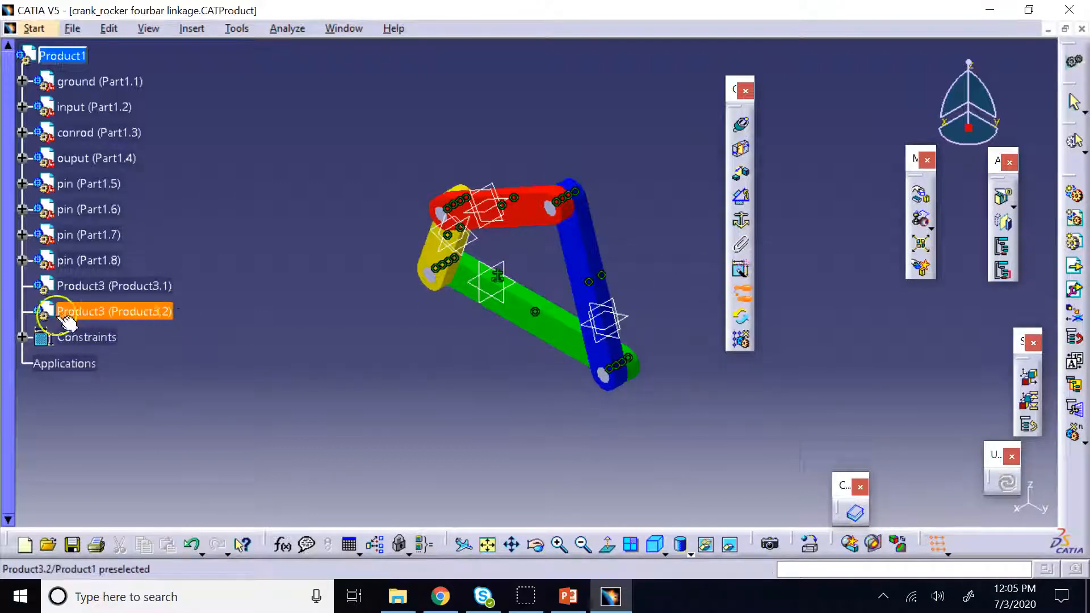
{"action": "left_click", "coordinate": [80, 288]}
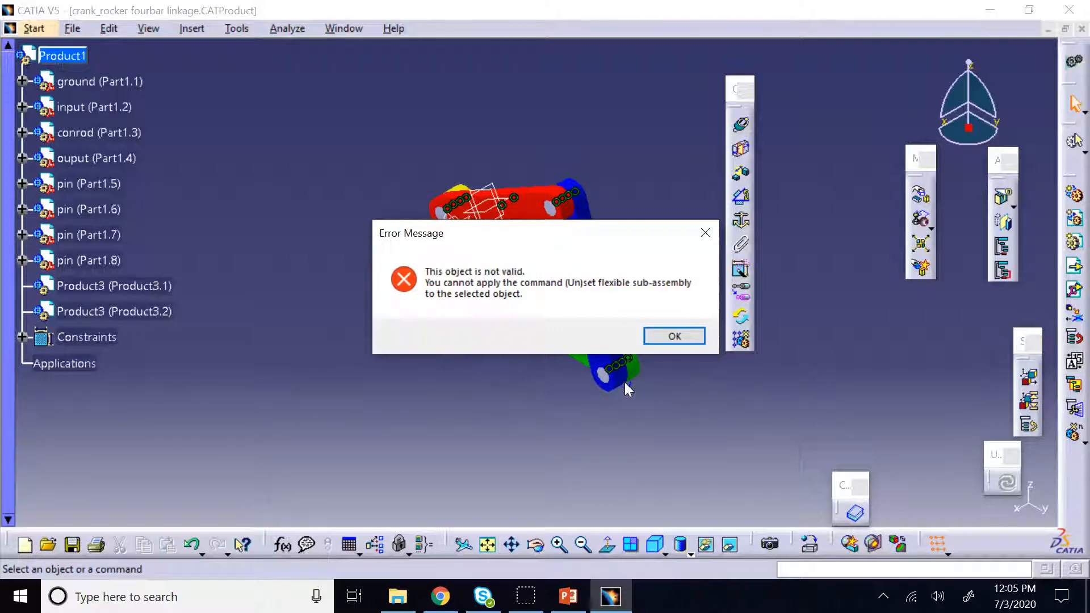
{"action": "left_click", "coordinate": [673, 337]}
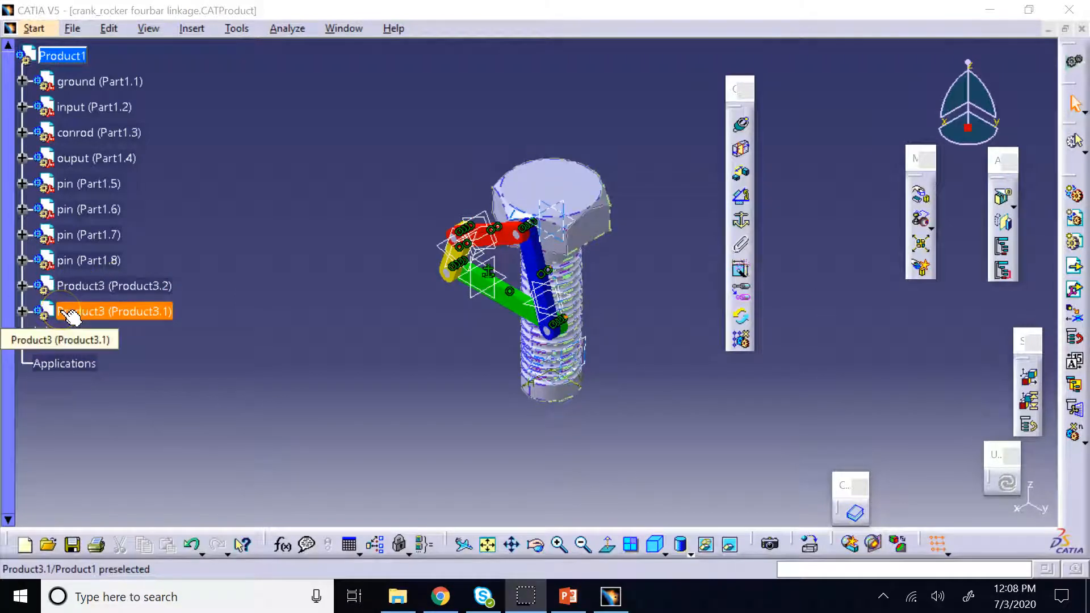
Expand both Product3 instances in the specification tree to examine the part inside each, and collapse them again.
{"action": "left_click", "coordinate": [73, 307]}
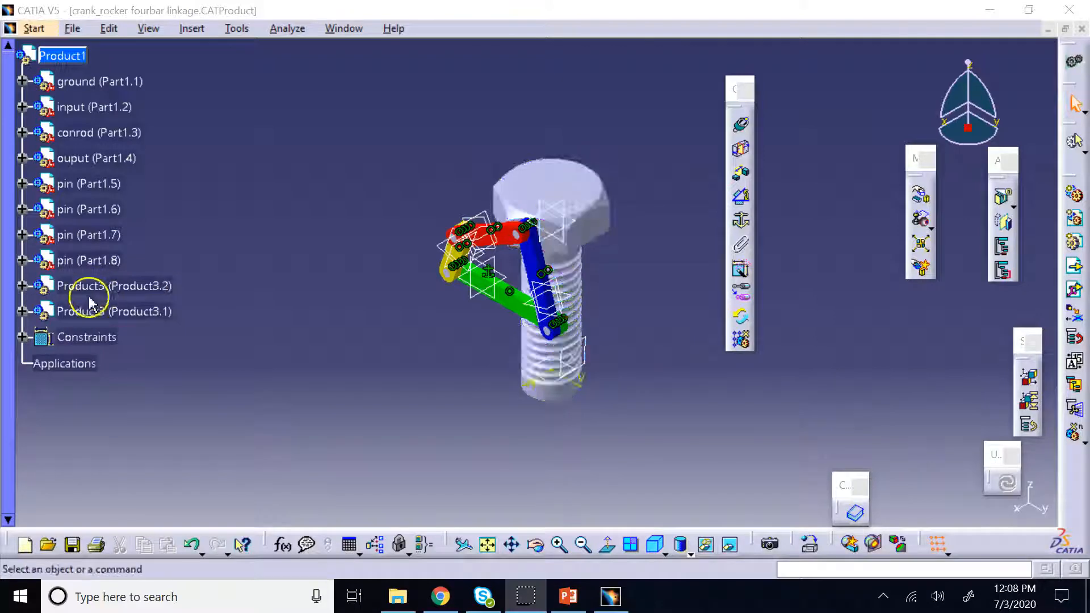
{"action": "left_click", "coordinate": [22, 286]}
{"action": "left_click", "coordinate": [23, 336]}
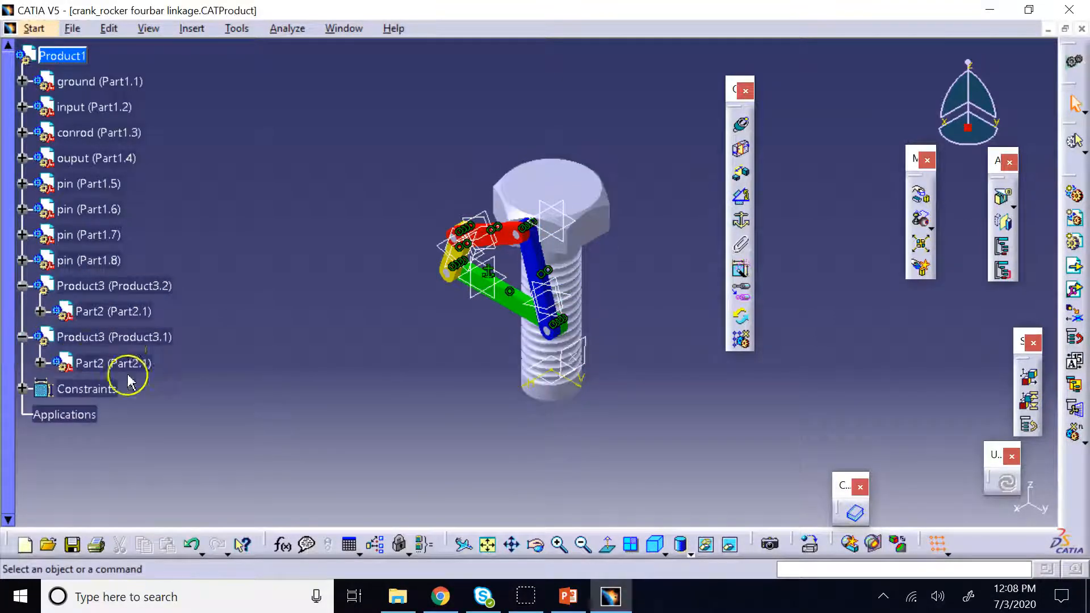
{"action": "left_click", "coordinate": [23, 285]}
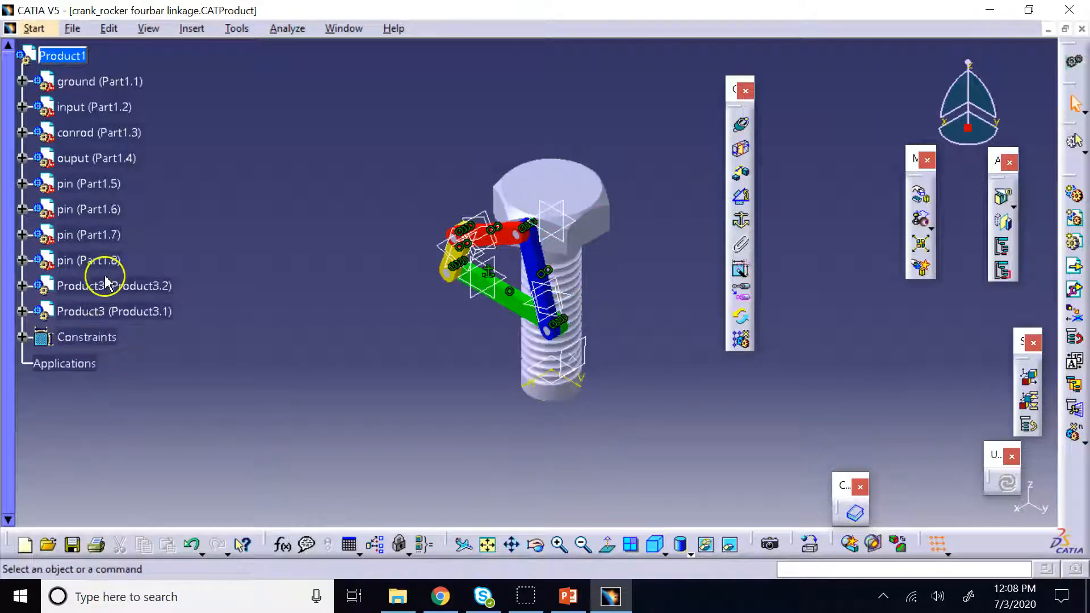
Make the Product3.2 instance a flexible sub-assembly and check its contents in the tree against Product3.1.
{"action": "left_click", "coordinate": [137, 285]}
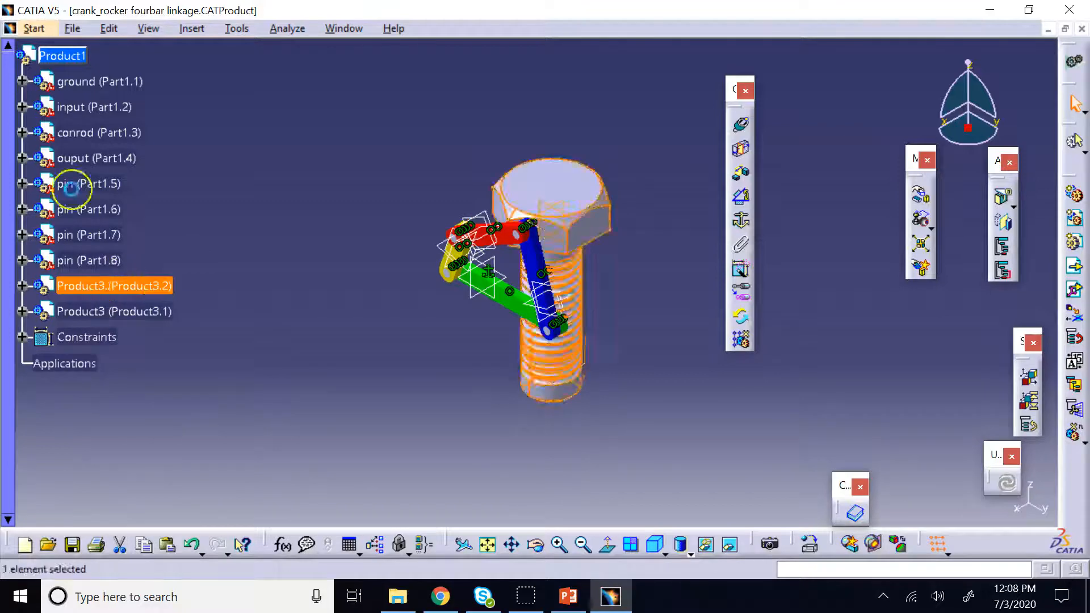
{"action": "left_click", "coordinate": [743, 292]}
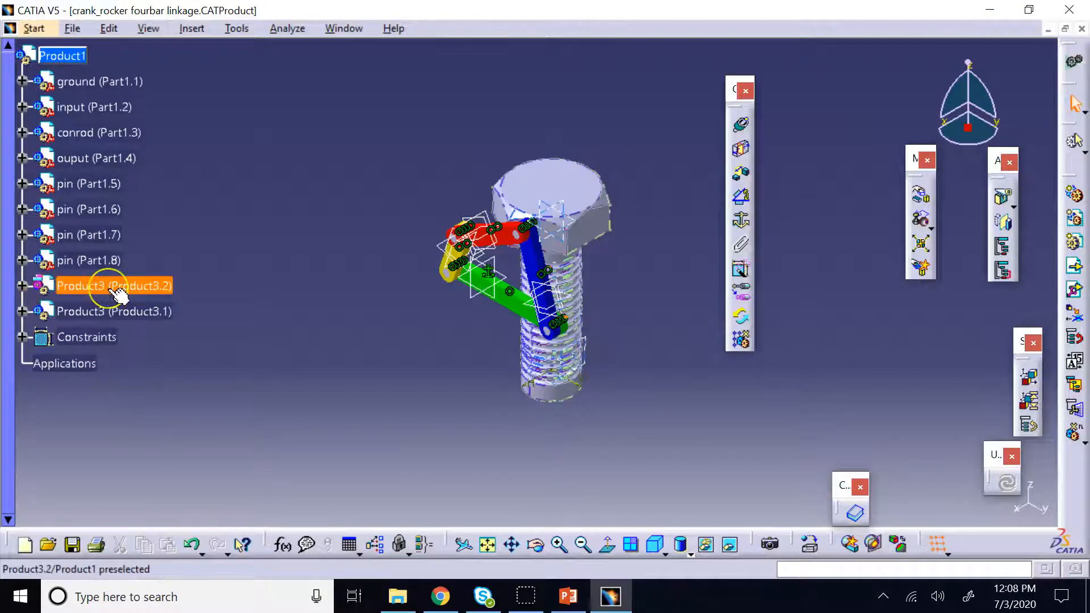
{"action": "left_click", "coordinate": [21, 286]}
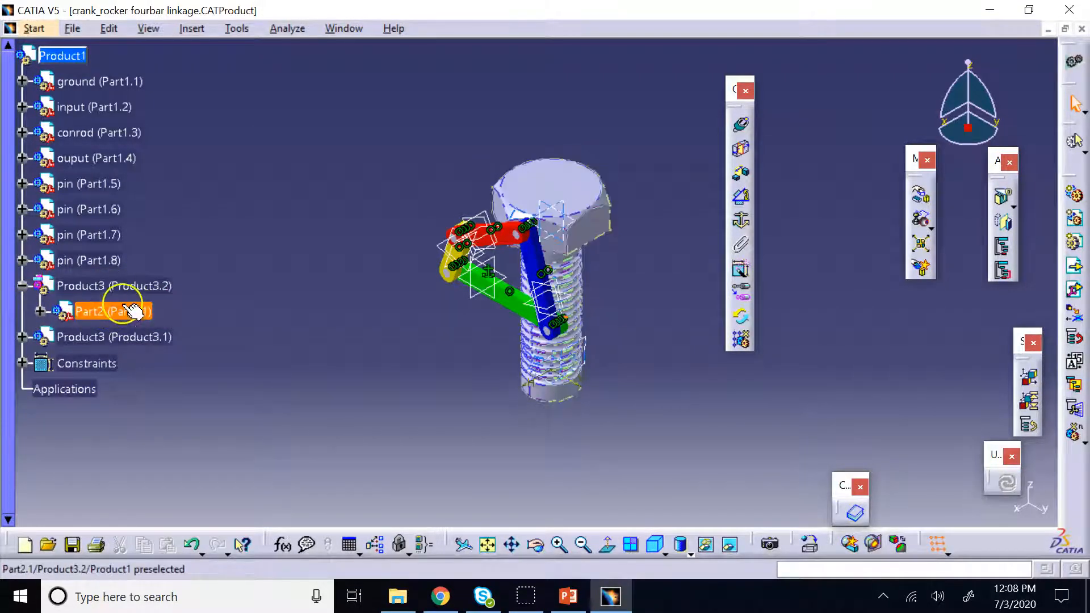
{"action": "left_click", "coordinate": [23, 285]}
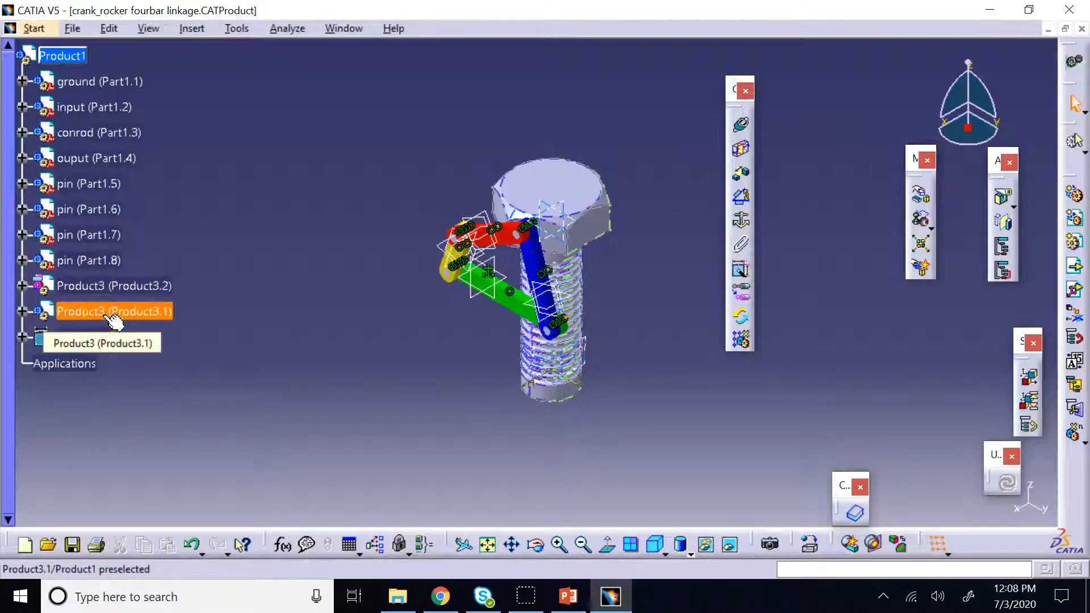
{"action": "left_click", "coordinate": [126, 279]}
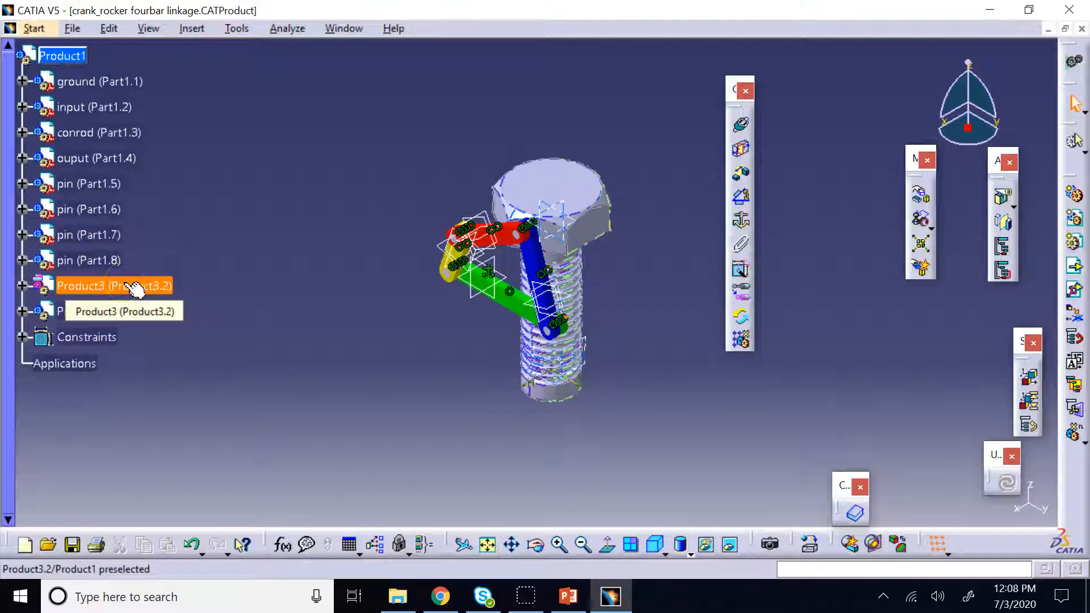
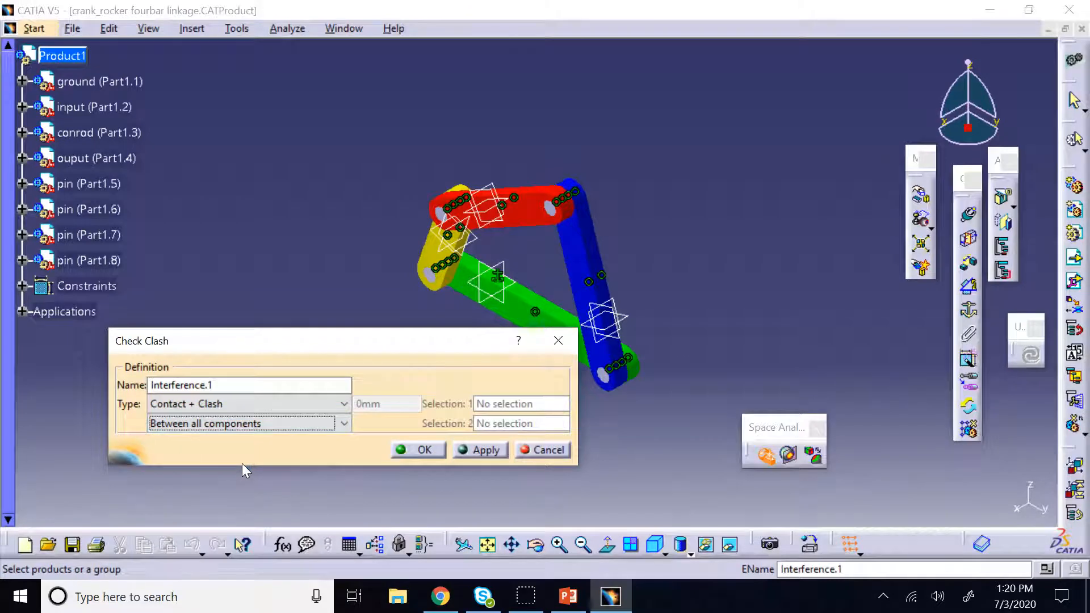
Run a Contact + Clash check between two selections, the conrod and the ground link, and close it without saving the interference.
{"action": "left_click", "coordinate": [239, 425]}
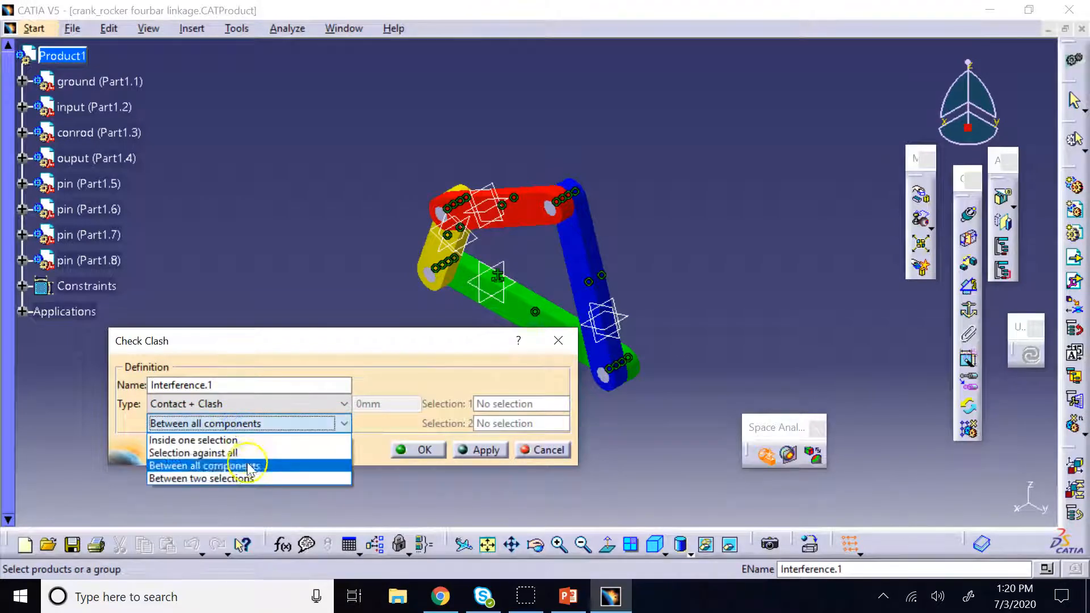
{"action": "left_click", "coordinate": [248, 479]}
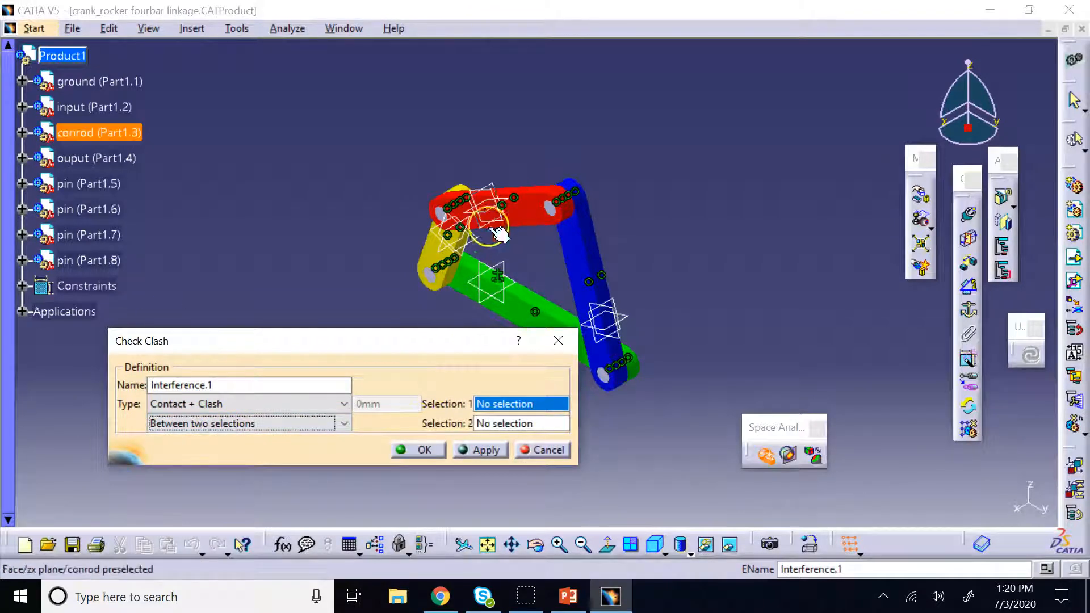
{"action": "left_click", "coordinate": [508, 212]}
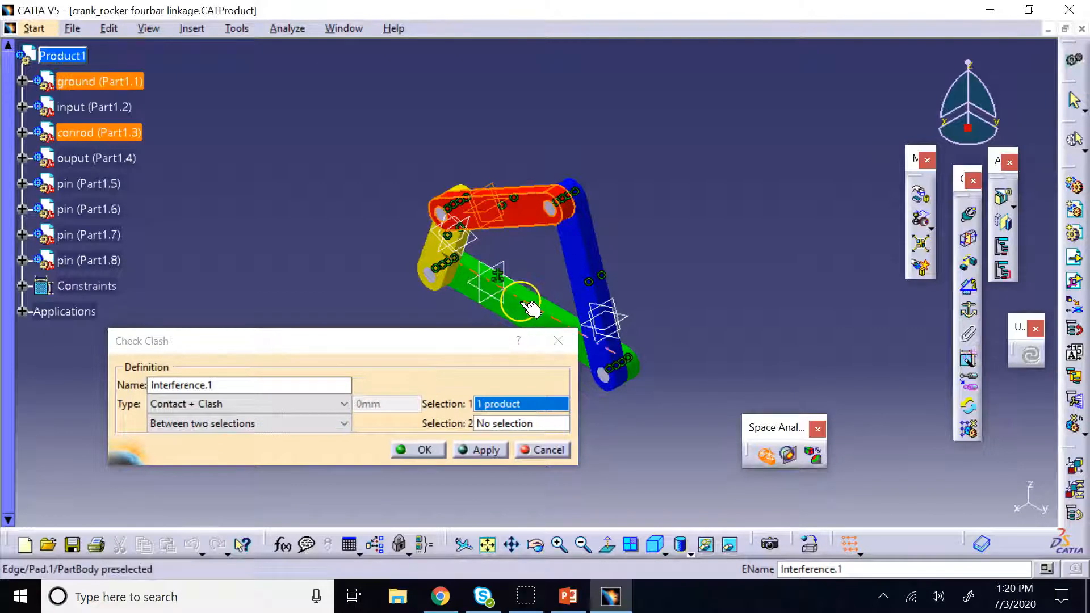
{"action": "left_click", "coordinate": [494, 422]}
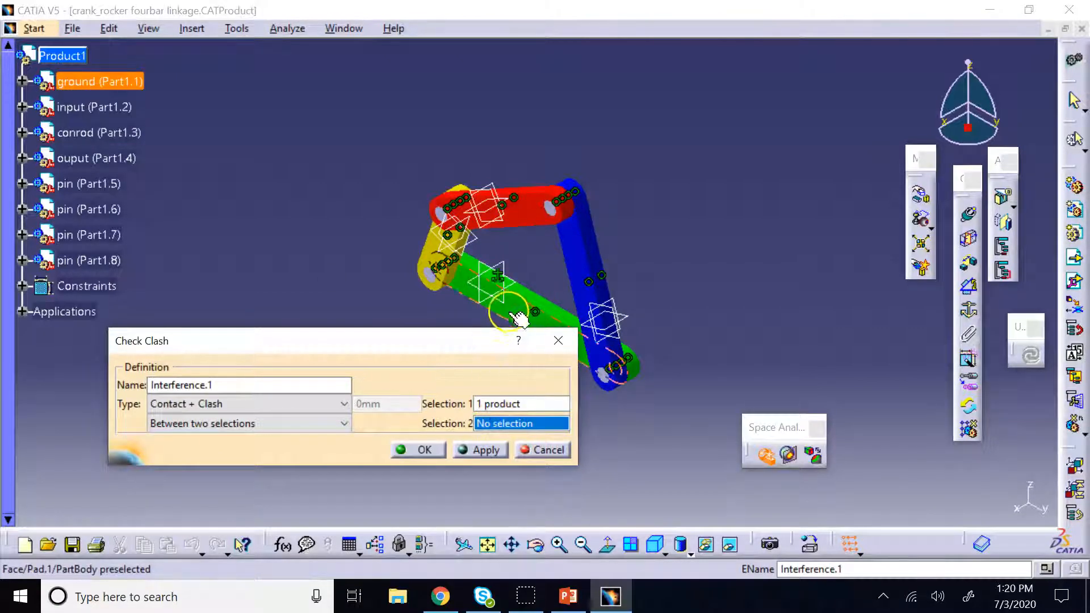
{"action": "left_click", "coordinate": [513, 311]}
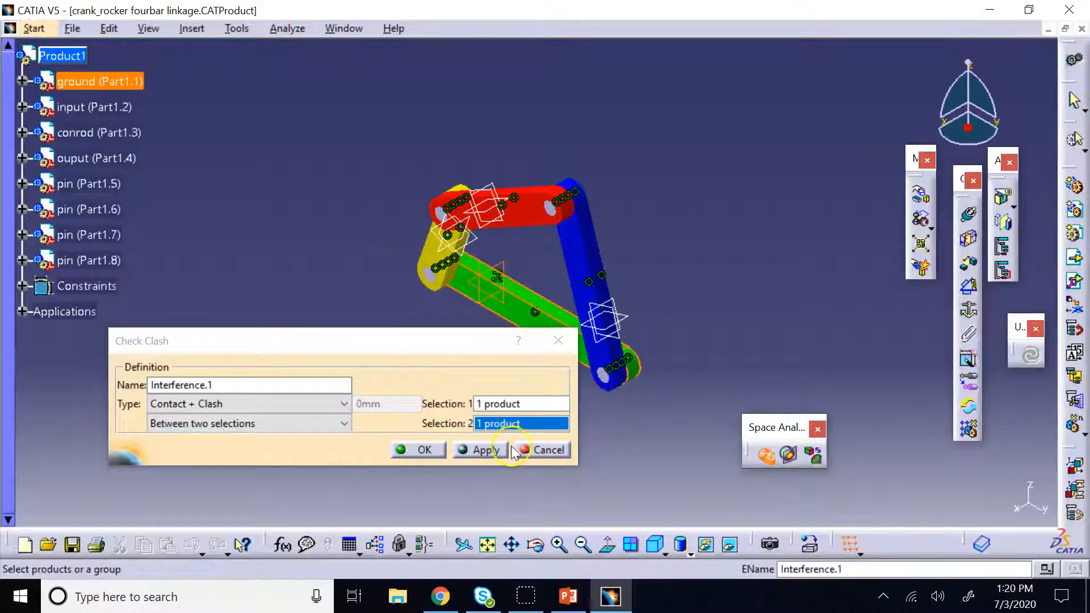
{"action": "left_click", "coordinate": [480, 449]}
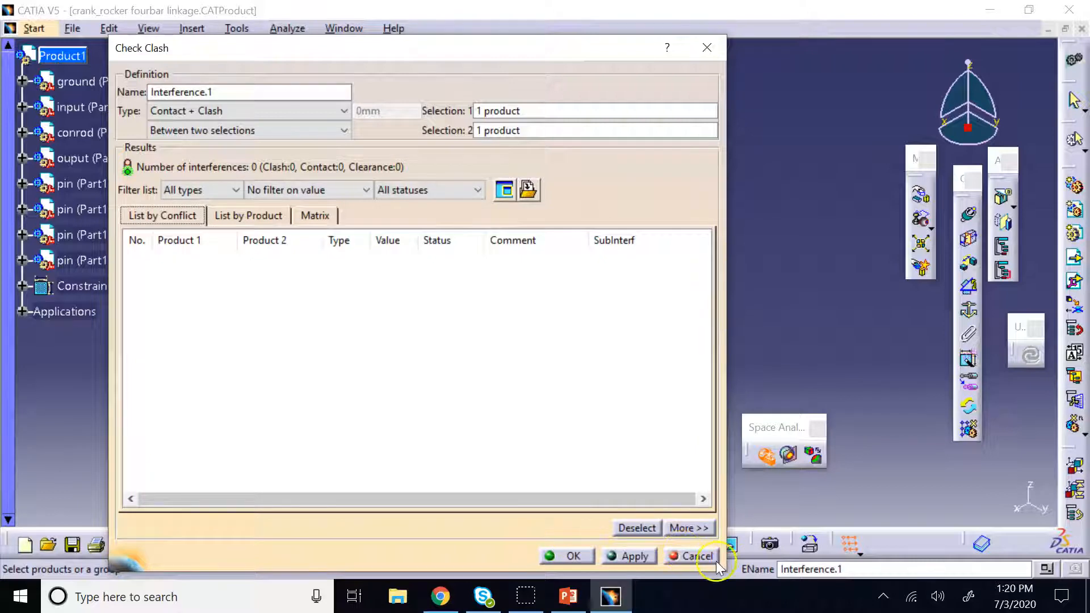
{"action": "left_click", "coordinate": [692, 557]}
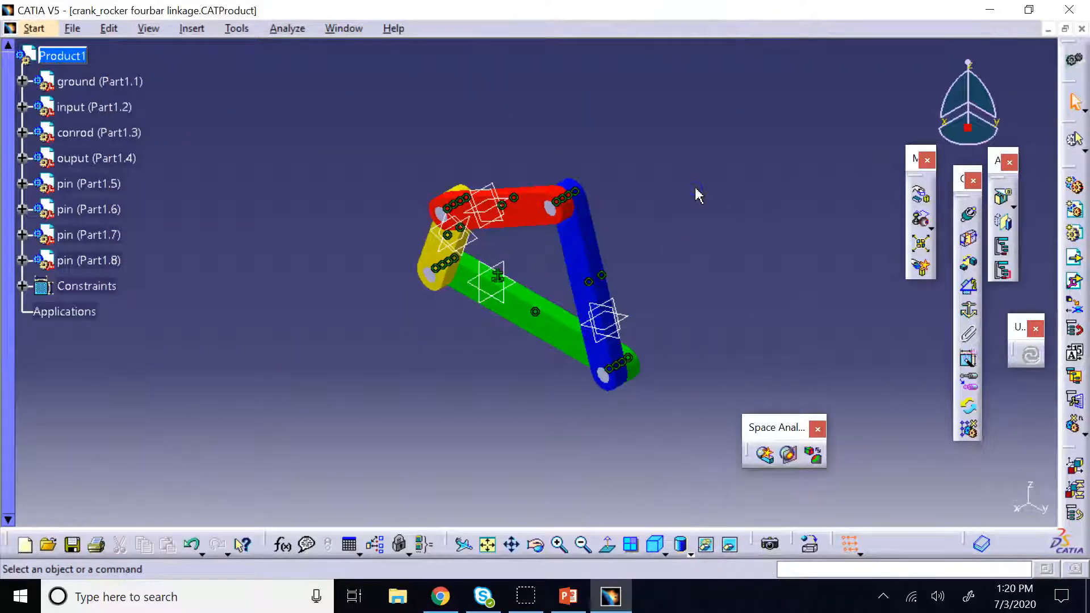
Rotate the yellow input link about the X axis with the Manipulation command.
{"action": "left_click", "coordinate": [921, 219]}
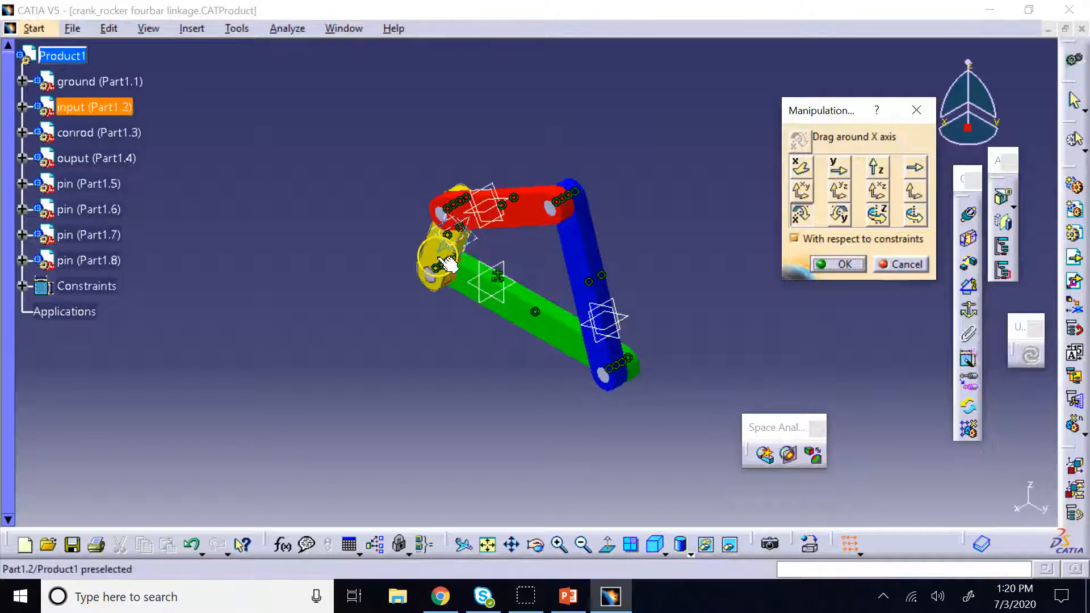
{"action": "left_click_drag", "start_coordinate": [449, 264], "coordinate": [425, 177]}
{"action": "left_click", "coordinate": [830, 266]}
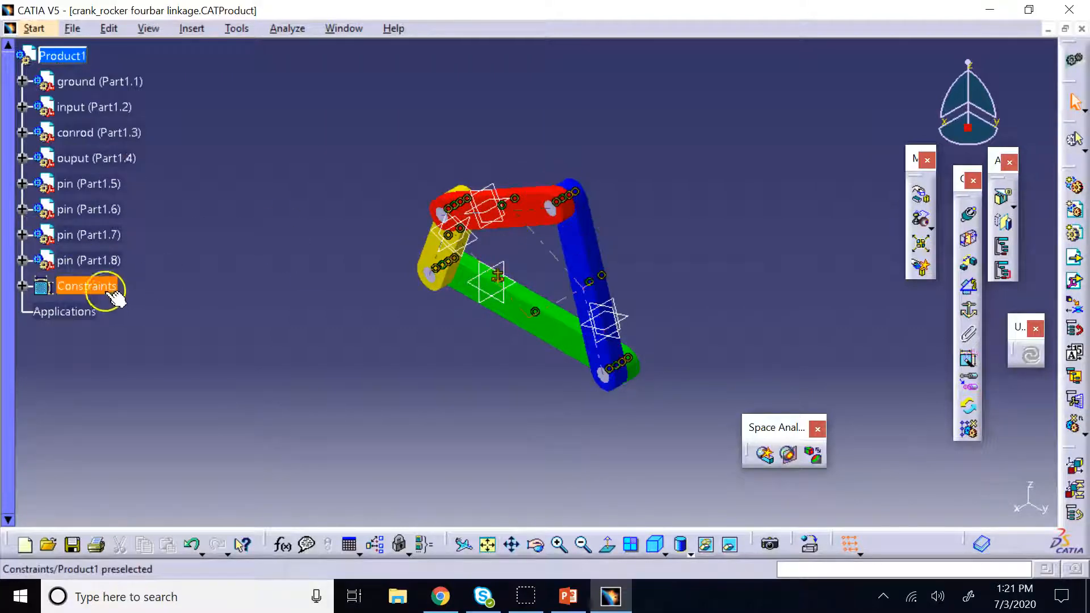
Delete the Coincidence.6 constraint between the output link (Part1.4) and the conrod (Part1.3).
{"action": "left_click", "coordinate": [23, 286]}
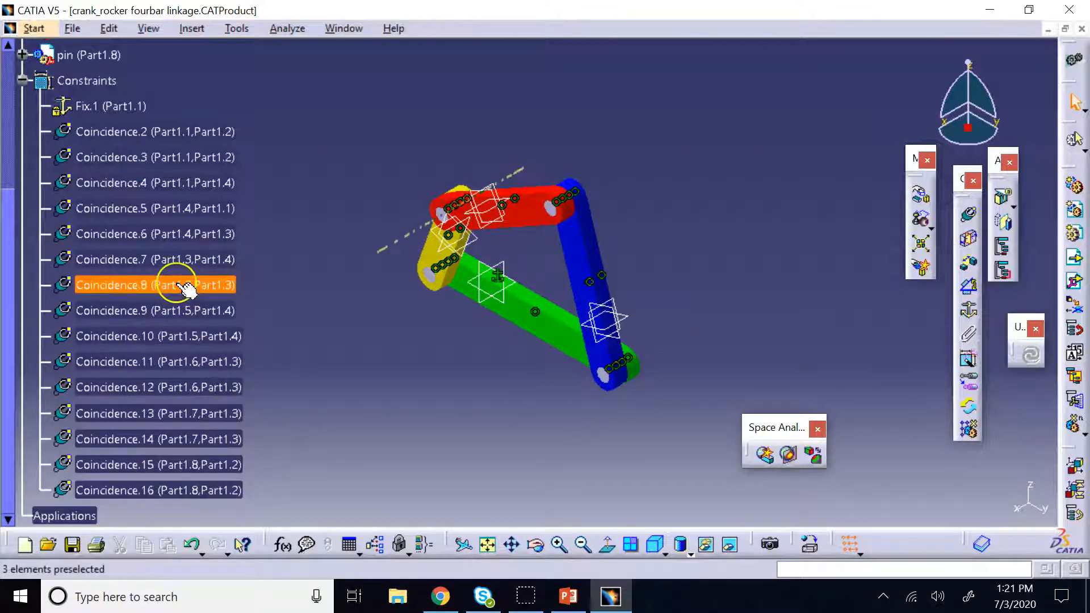
{"action": "left_click", "coordinate": [181, 233]}
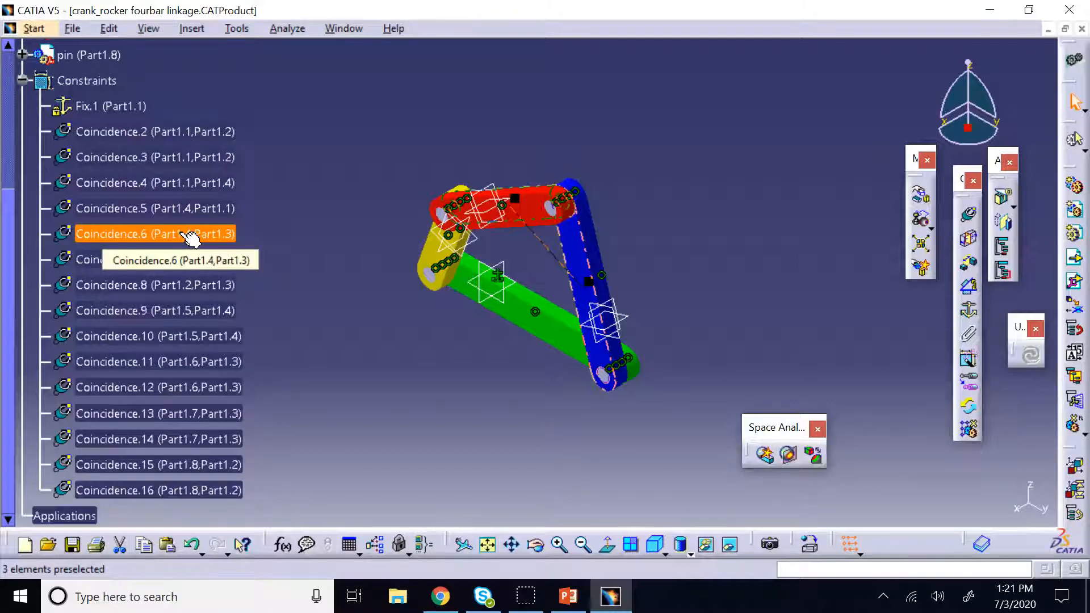
{"action": "right_click", "coordinate": [180, 233]}
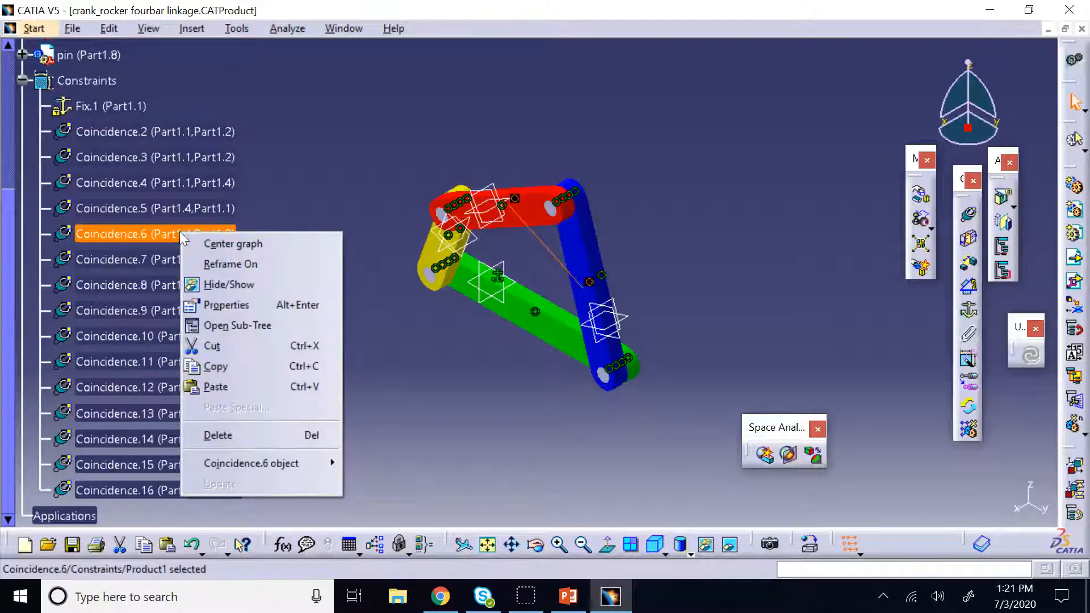
{"action": "left_click", "coordinate": [261, 437]}
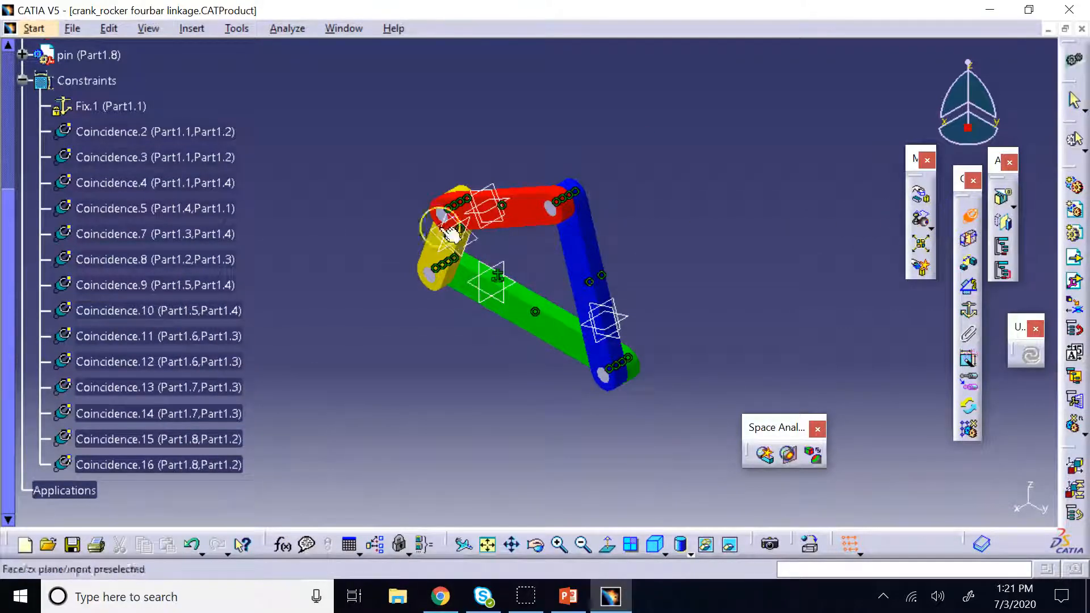
Add a coincidence constraint with Opposite orientation between a flat face of the conrod and a flat face of the output link, and update the assembly.
{"action": "left_click", "coordinate": [522, 223]}
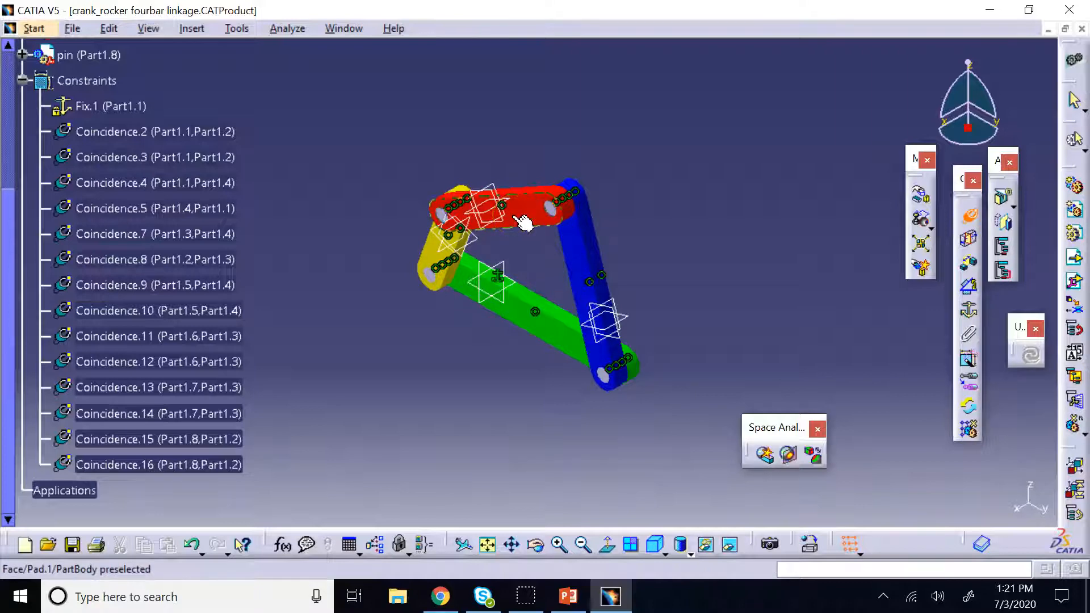
{"action": "left_click", "coordinate": [521, 223]}
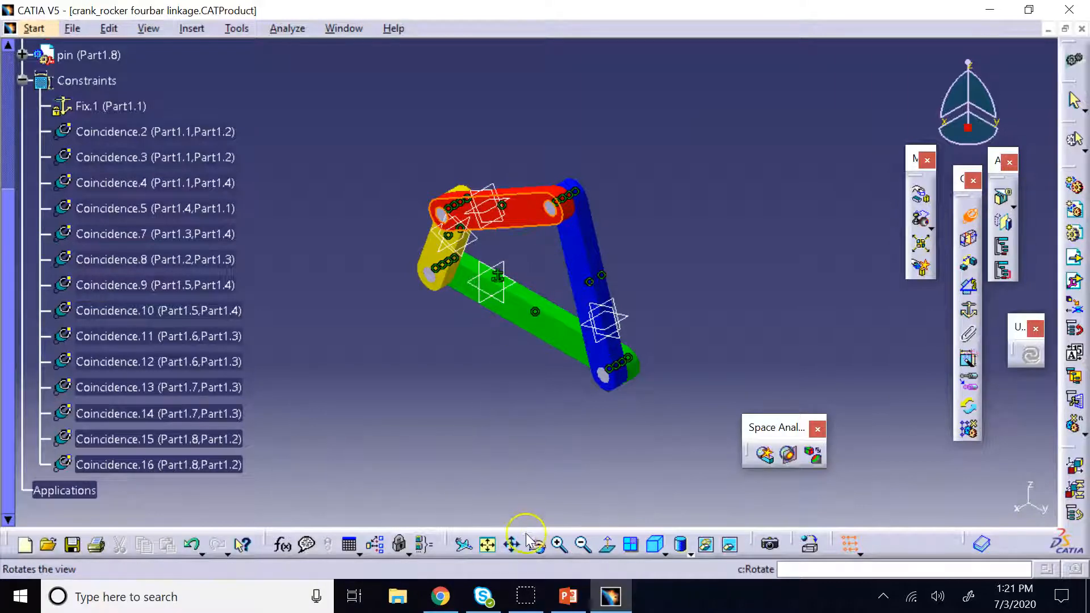
{"action": "left_click_drag", "start_coordinate": [638, 231], "coordinate": [483, 286]}
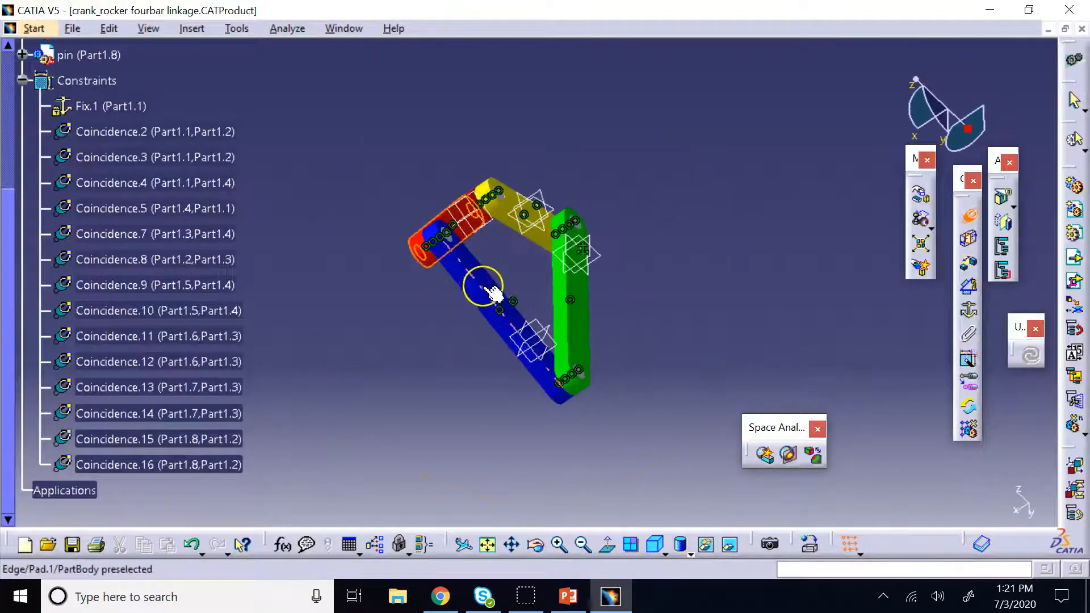
{"action": "left_click", "coordinate": [493, 292]}
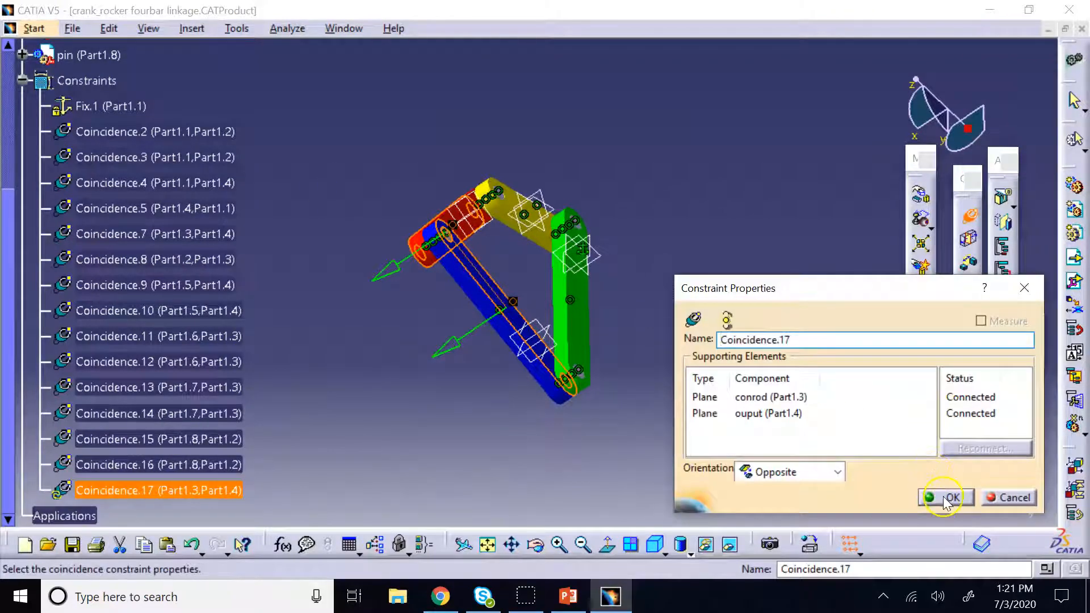
{"action": "left_click", "coordinate": [945, 497]}
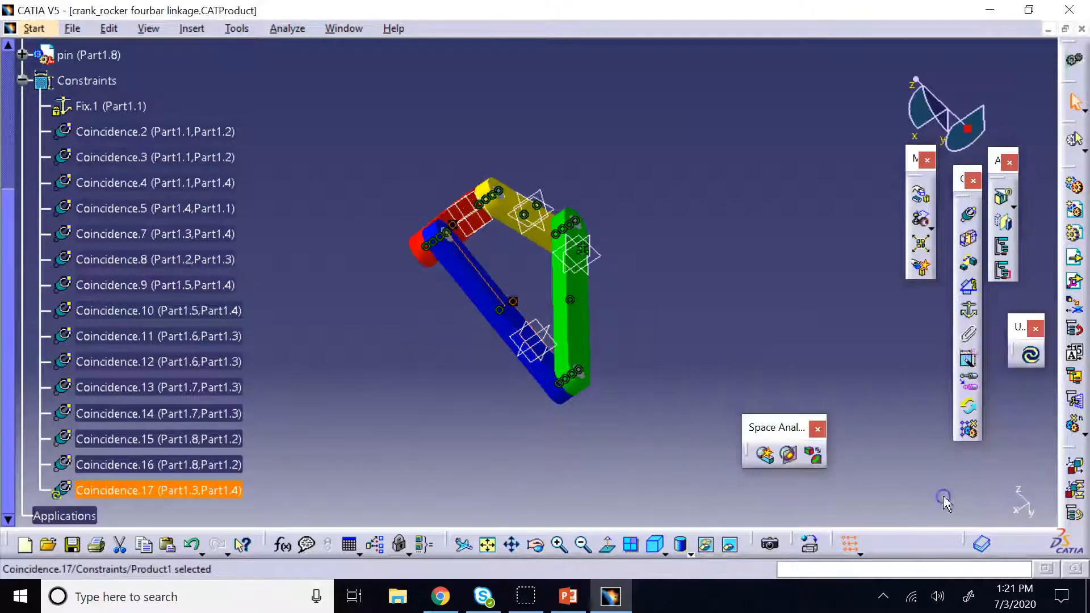
{"action": "left_click", "coordinate": [1029, 358]}
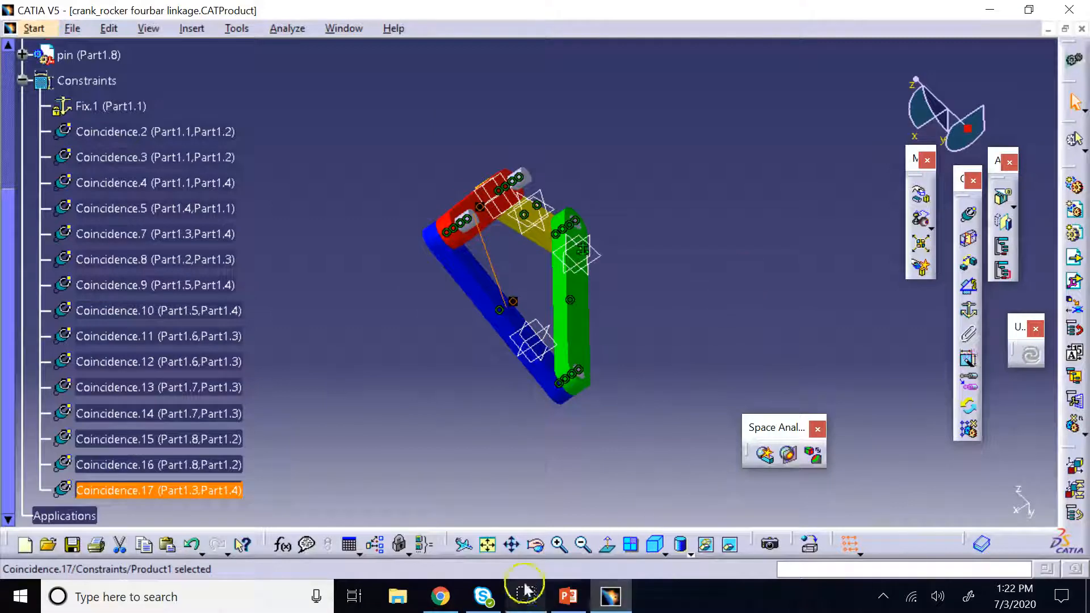
{"action": "left_click", "coordinate": [536, 545]}
{"action": "left_click_drag", "start_coordinate": [455, 301], "coordinate": [652, 343]}
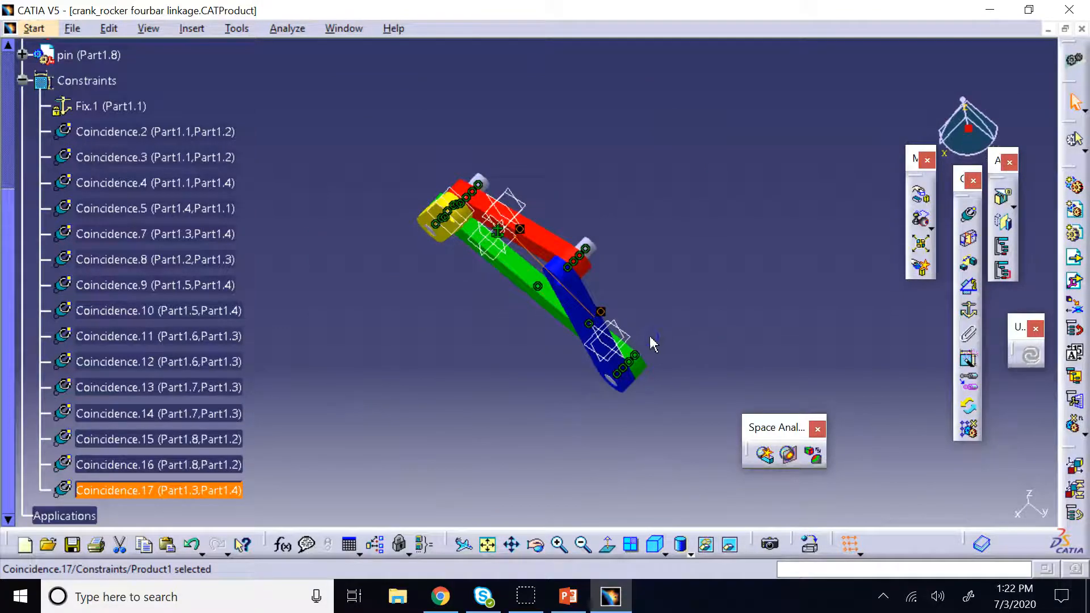
{"action": "left_click", "coordinate": [482, 180]}
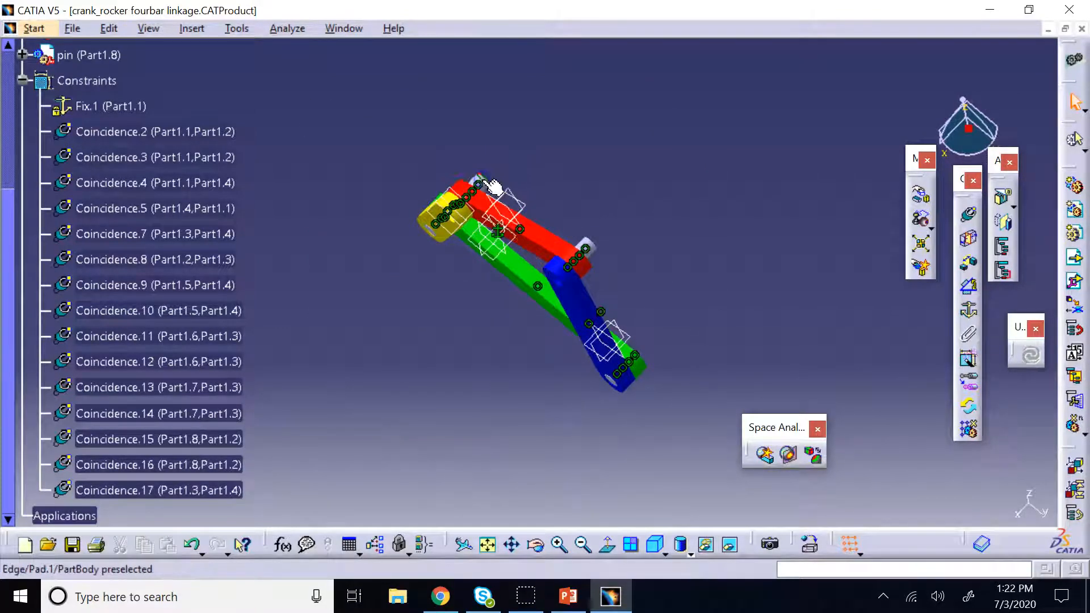
Examine the coincidence constraints at the end of the list and the linkage joints to find the one locating the pin between input link and conrod.
{"action": "left_click", "coordinate": [168, 492]}
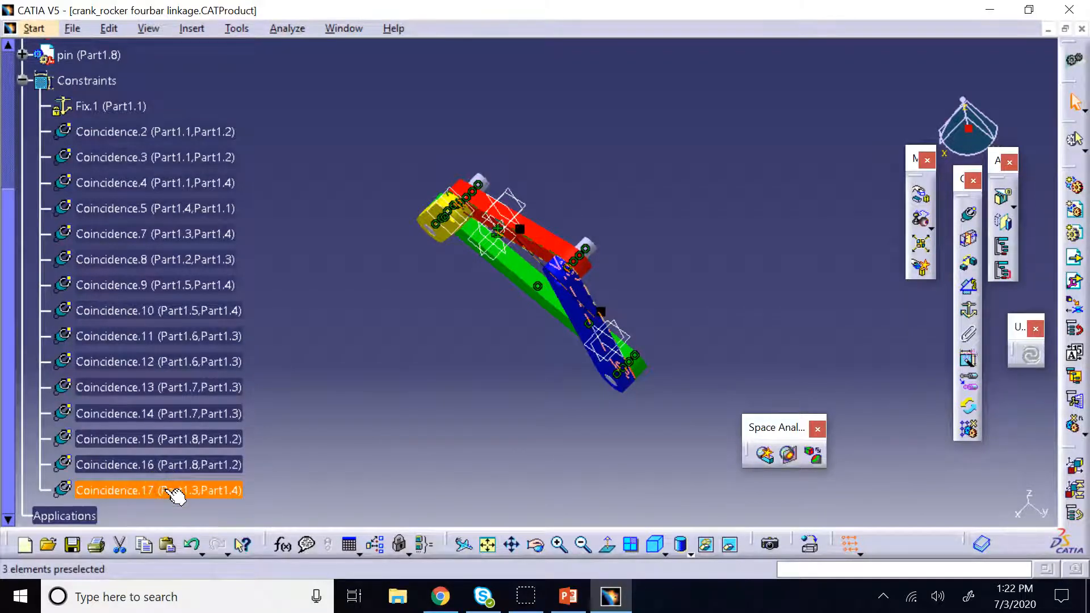
{"action": "left_click", "coordinate": [166, 489]}
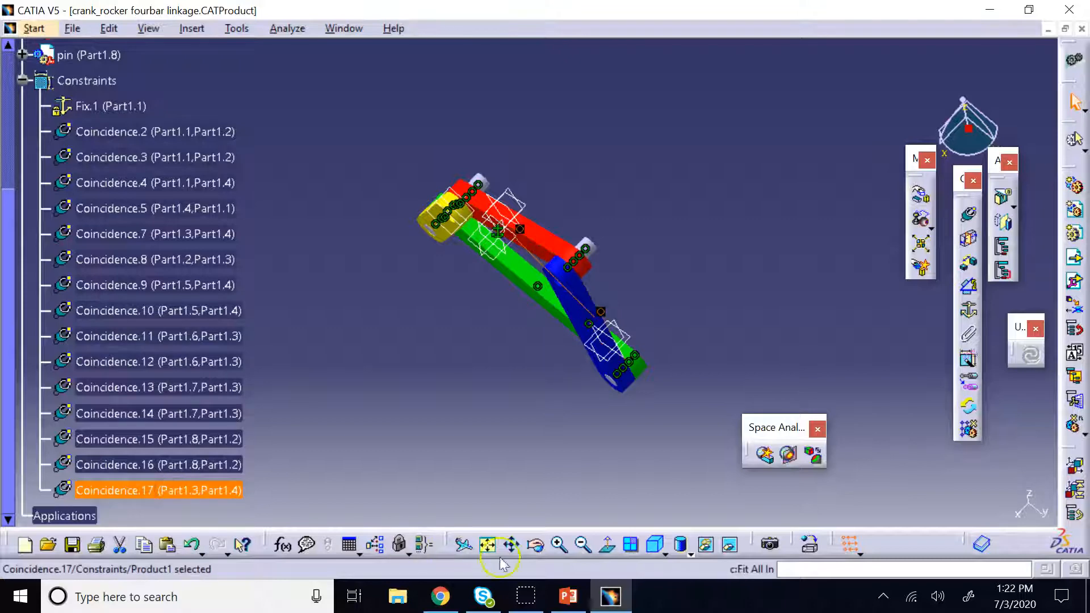
{"action": "left_click", "coordinate": [170, 465], "text": "ctrl"}
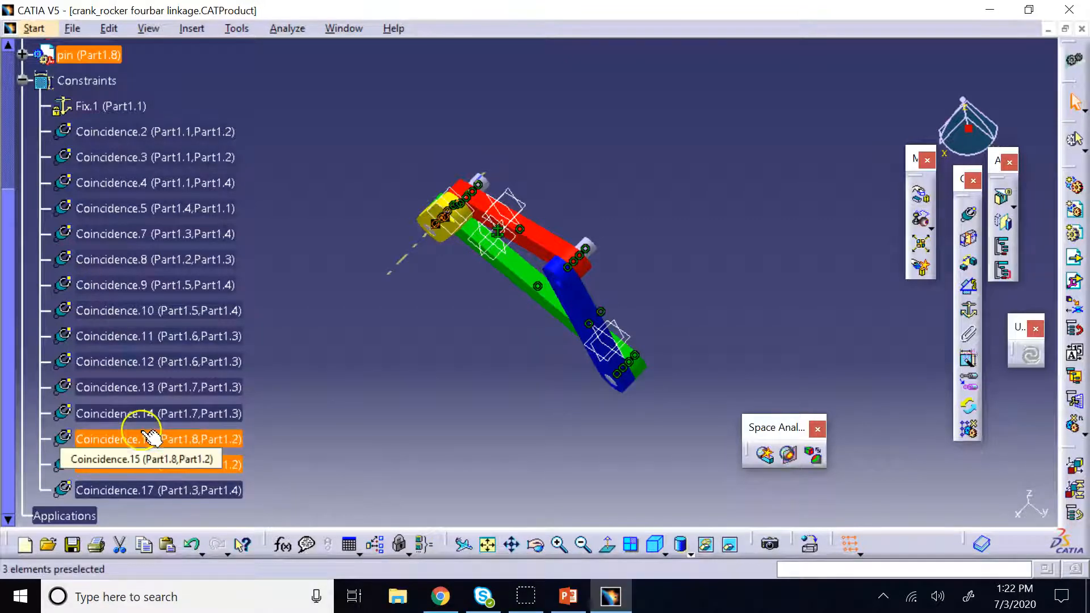
{"action": "left_click", "coordinate": [145, 410], "text": "ctrl"}
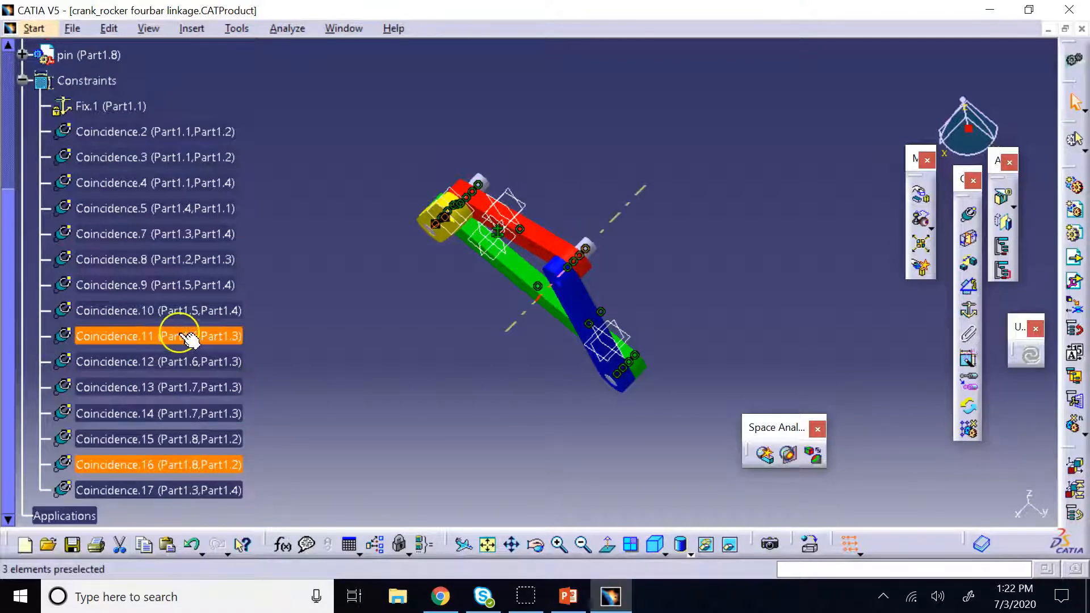
{"action": "left_click", "coordinate": [357, 351]}
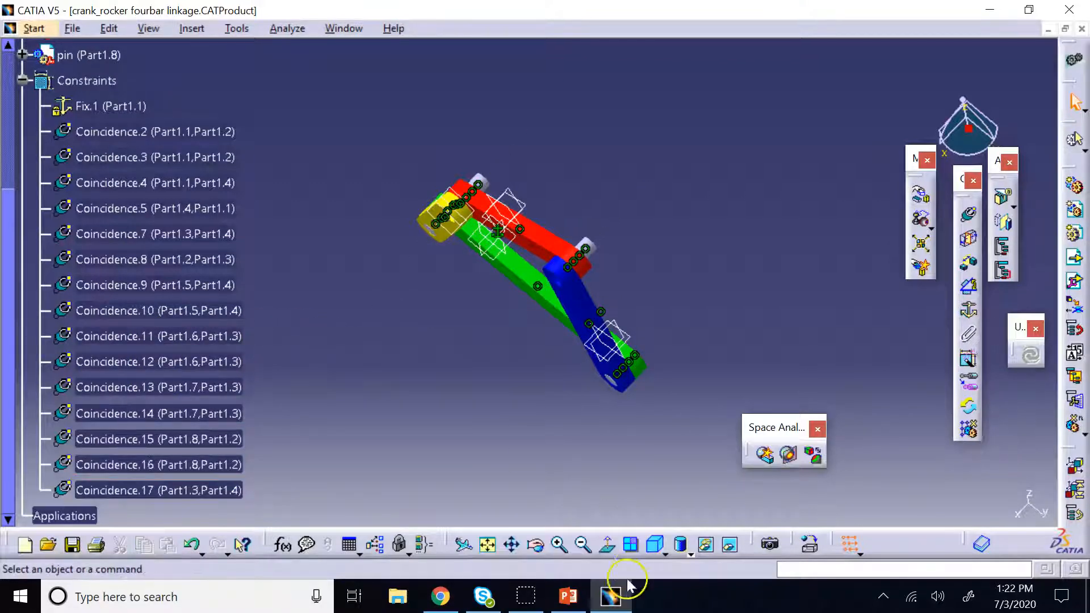
{"action": "middle_click_drag", "start_coordinate": [712, 251], "coordinate": [368, 219]}
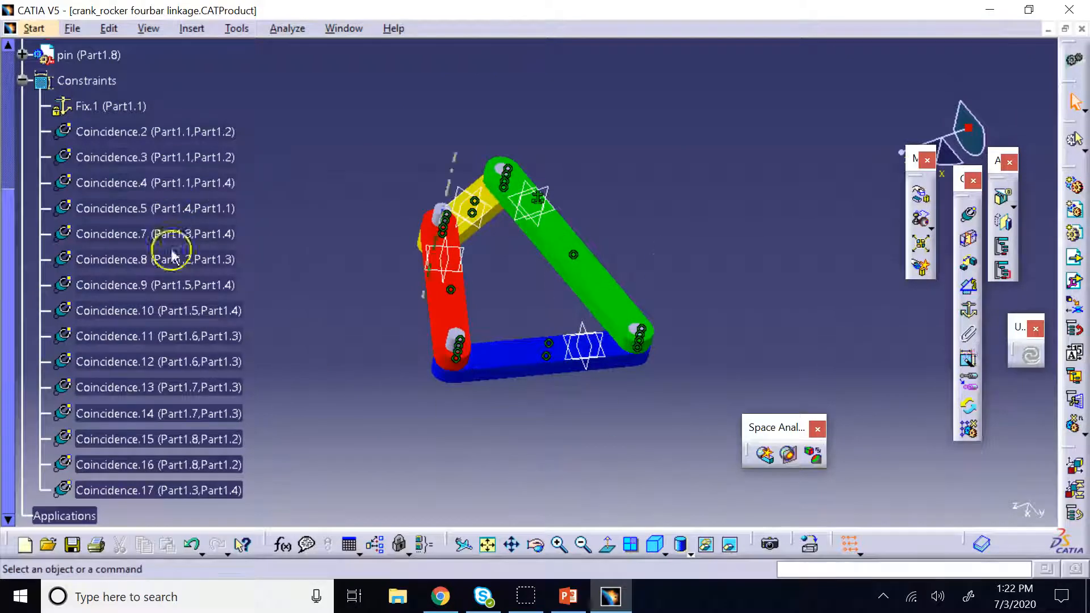
{"action": "left_click", "coordinate": [448, 212]}
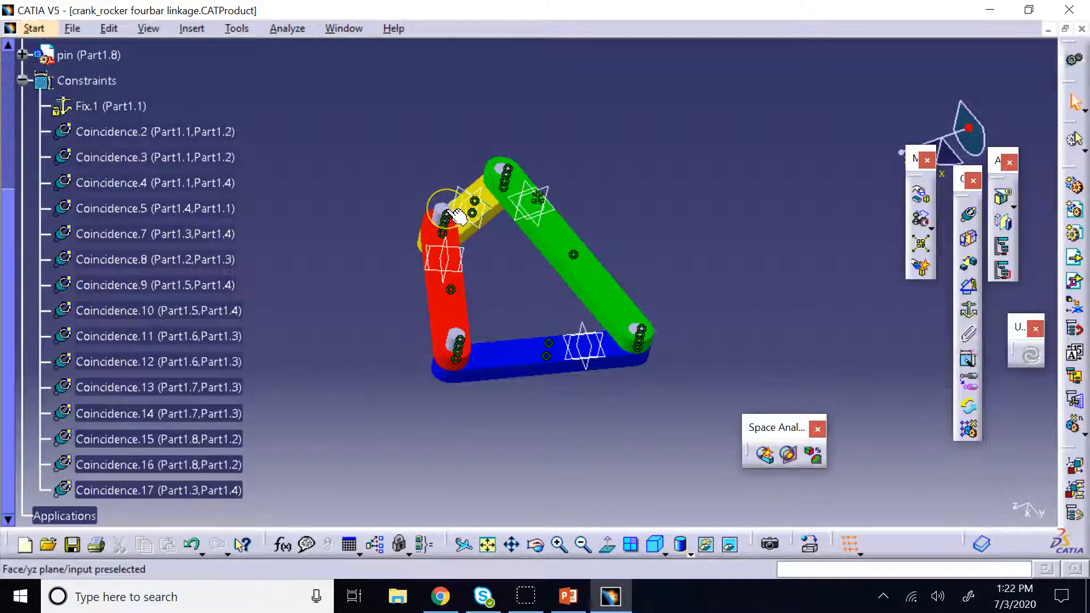
{"action": "left_click", "coordinate": [535, 545]}
{"action": "left_click_drag", "start_coordinate": [430, 273], "coordinate": [555, 183]}
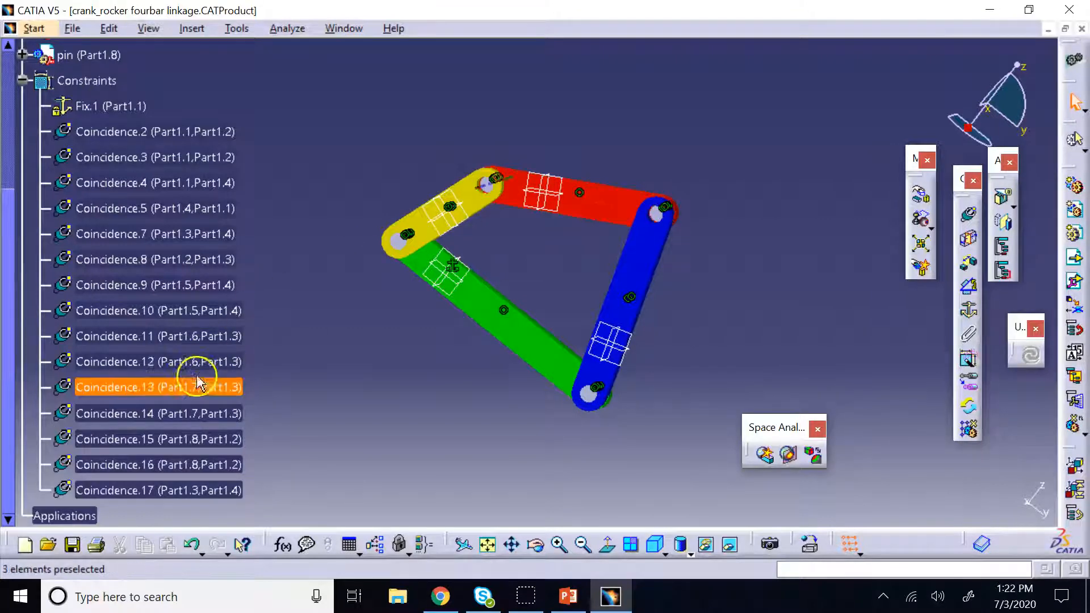
Inspect the supporting elements of Coincidence.14, the pin (Part1.7) and conrod (Part1.3) faces, and close its definition without changes.
{"action": "left_click", "coordinate": [189, 413]}
{"action": "left_click", "coordinate": [535, 545]}
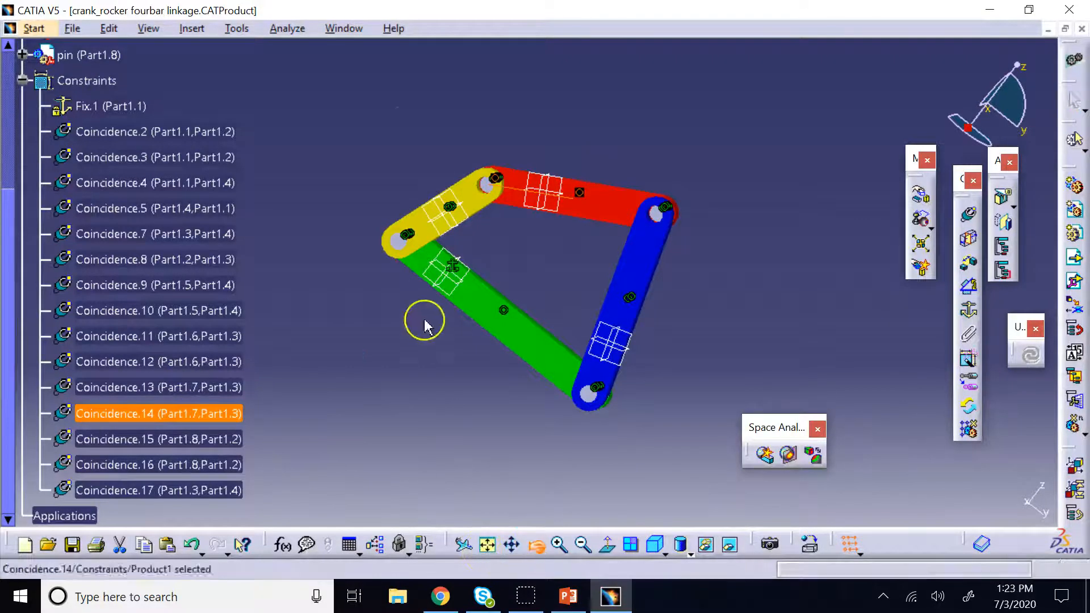
{"action": "left_click_drag", "start_coordinate": [424, 318], "coordinate": [404, 437]}
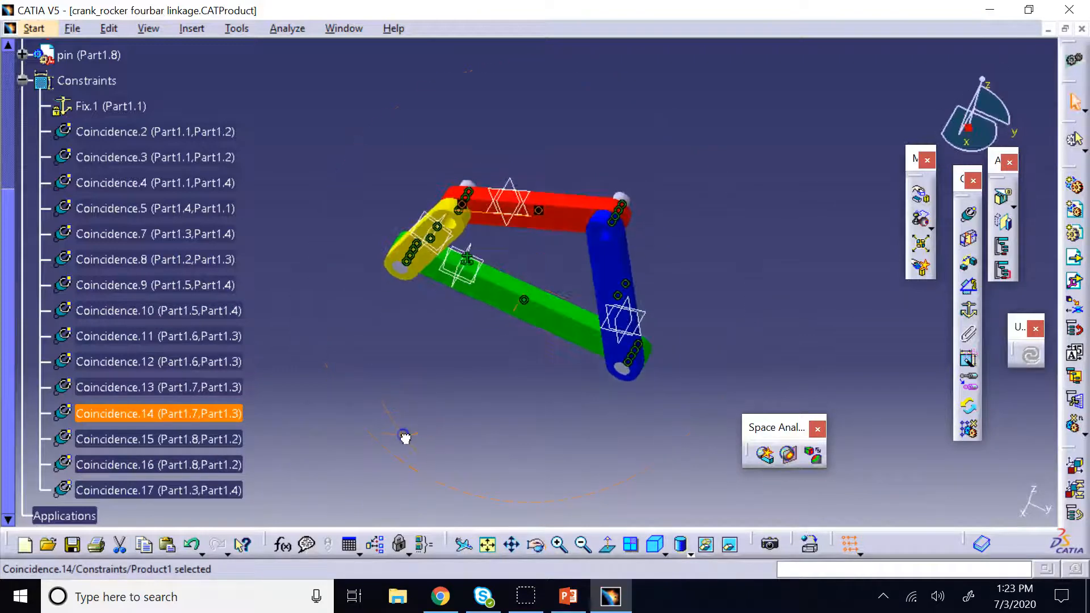
{"action": "double_click", "coordinate": [182, 419]}
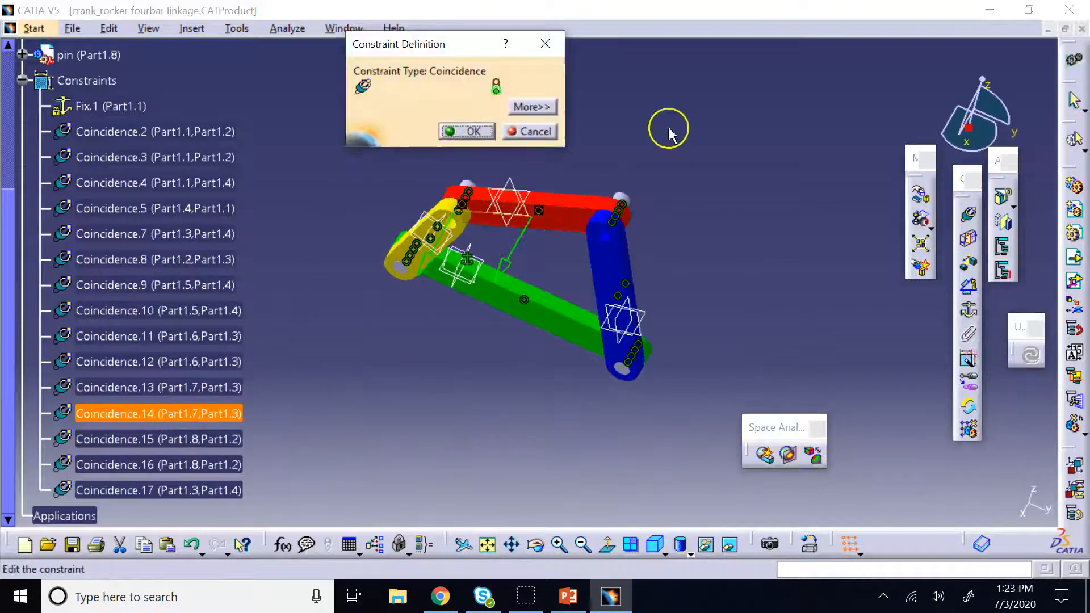
{"action": "left_click", "coordinate": [544, 107]}
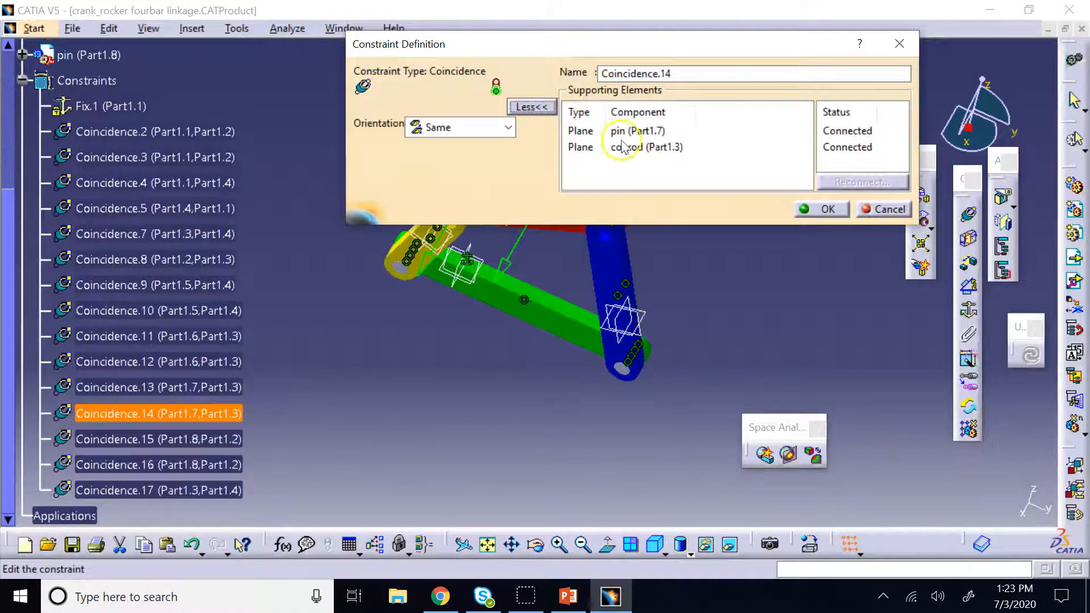
{"action": "left_click", "coordinate": [652, 131]}
{"action": "left_click", "coordinate": [648, 147]}
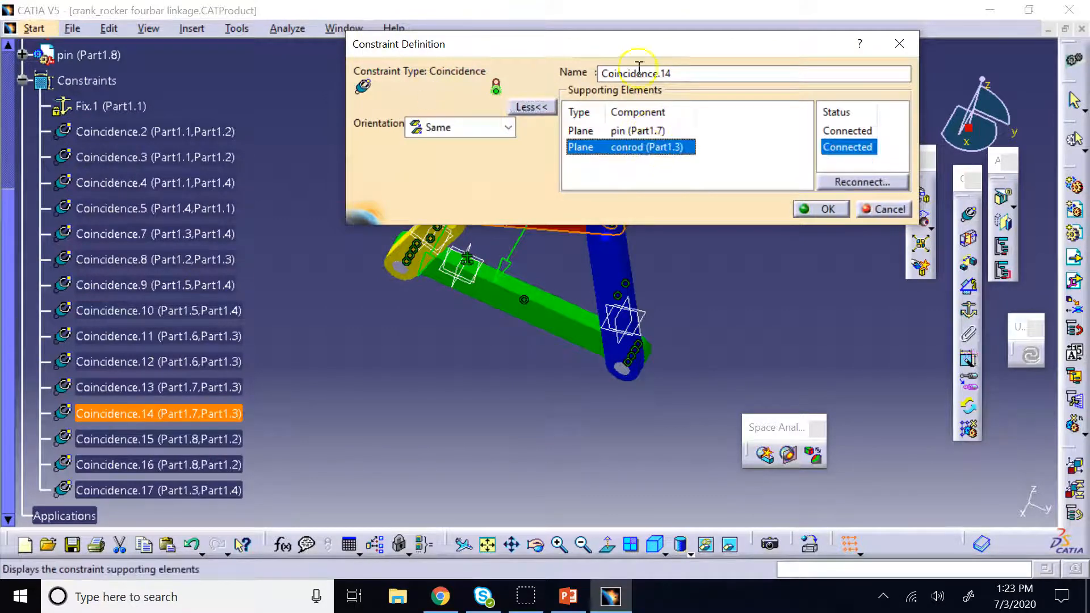
{"action": "left_click_drag", "start_coordinate": [645, 43], "coordinate": [213, 15]}
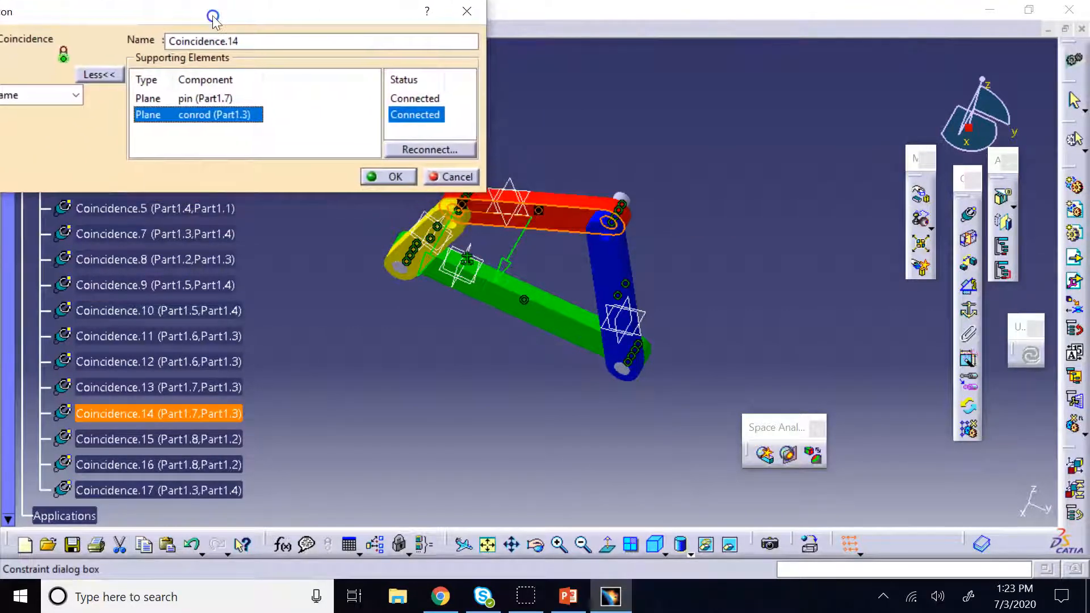
{"action": "left_click", "coordinate": [228, 102]}
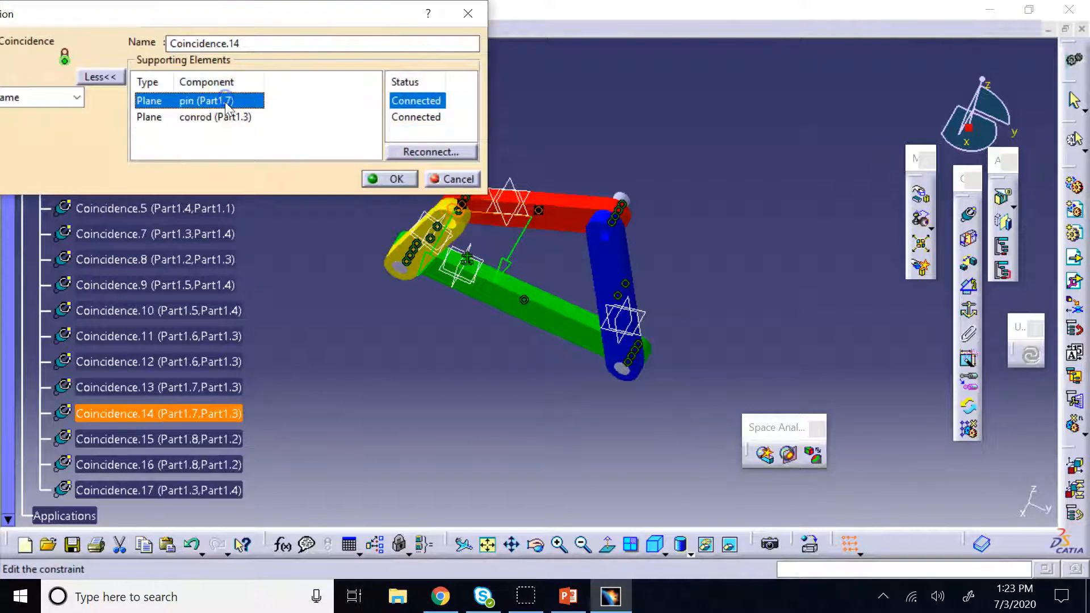
{"action": "left_click", "coordinate": [221, 119]}
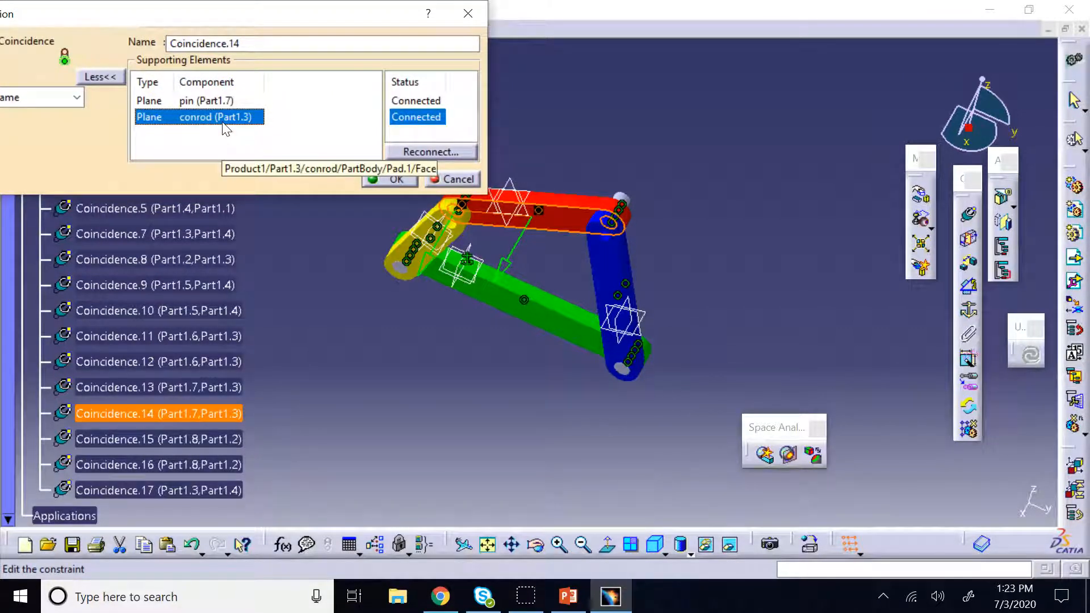
{"action": "left_click", "coordinate": [216, 101]}
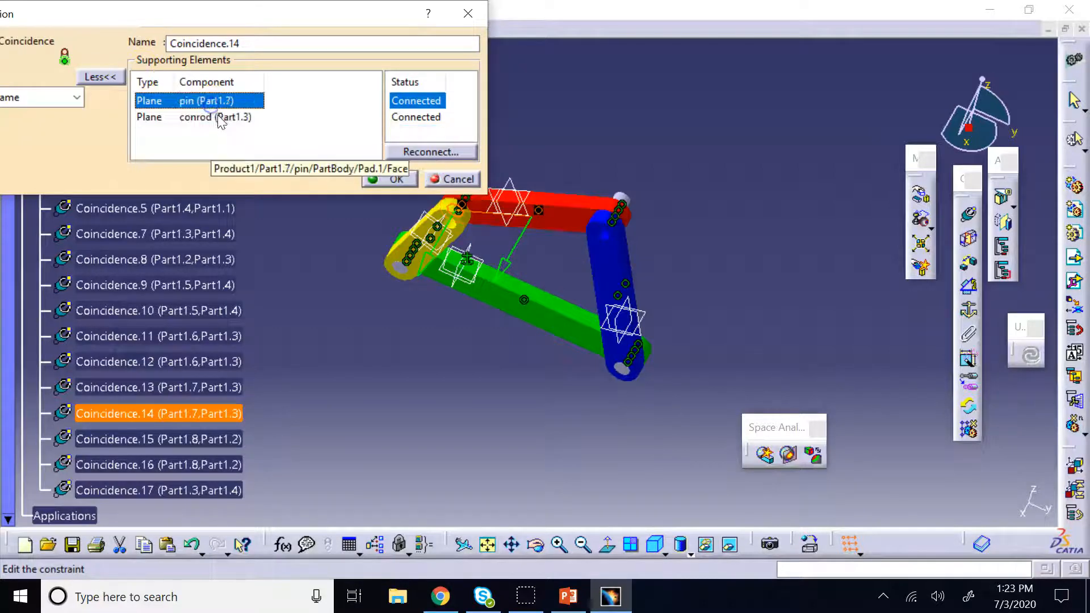
{"action": "left_click", "coordinate": [217, 114]}
{"action": "right_click", "coordinate": [216, 115]}
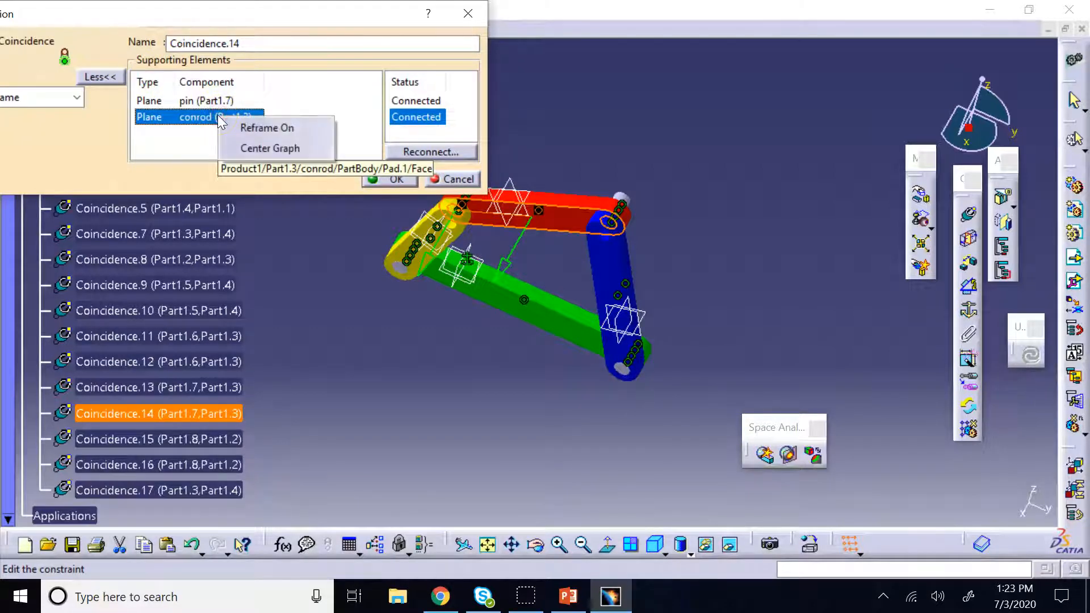
{"action": "left_click", "coordinate": [454, 179]}
Delete the Coincidence.14 constraint between the pin (Part1.7) and the conrod (Part1.3).
{"action": "left_click", "coordinate": [214, 388]}
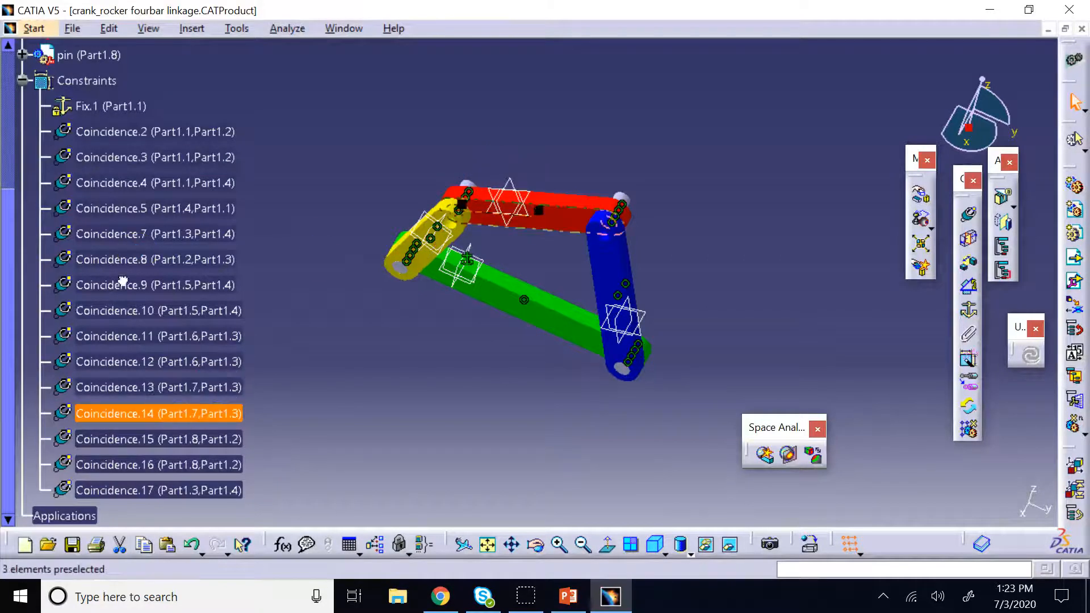
{"action": "right_click", "coordinate": [180, 414]}
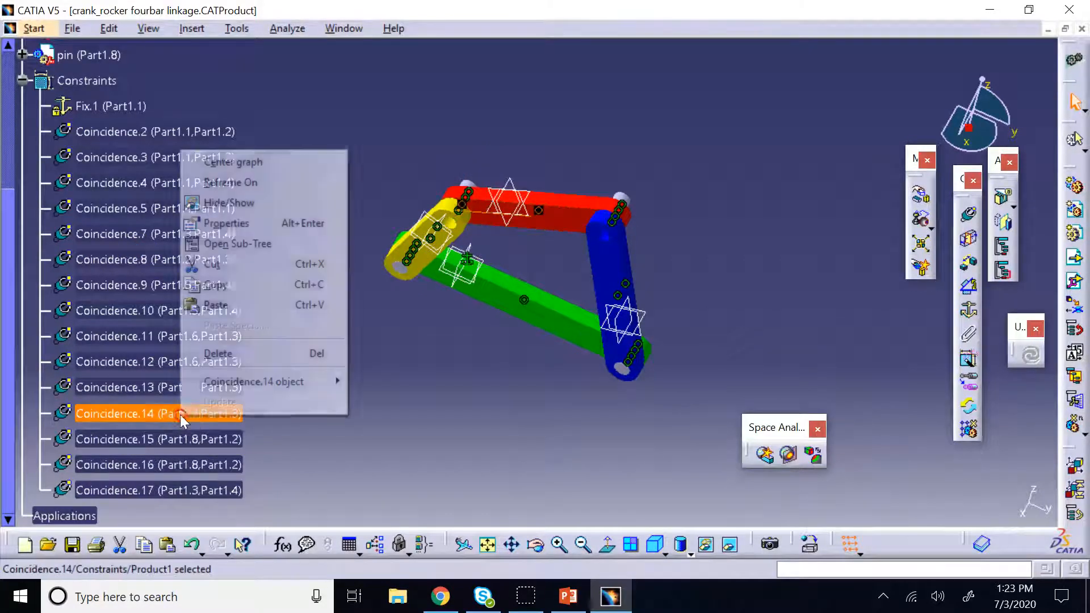
{"action": "left_click", "coordinate": [235, 356]}
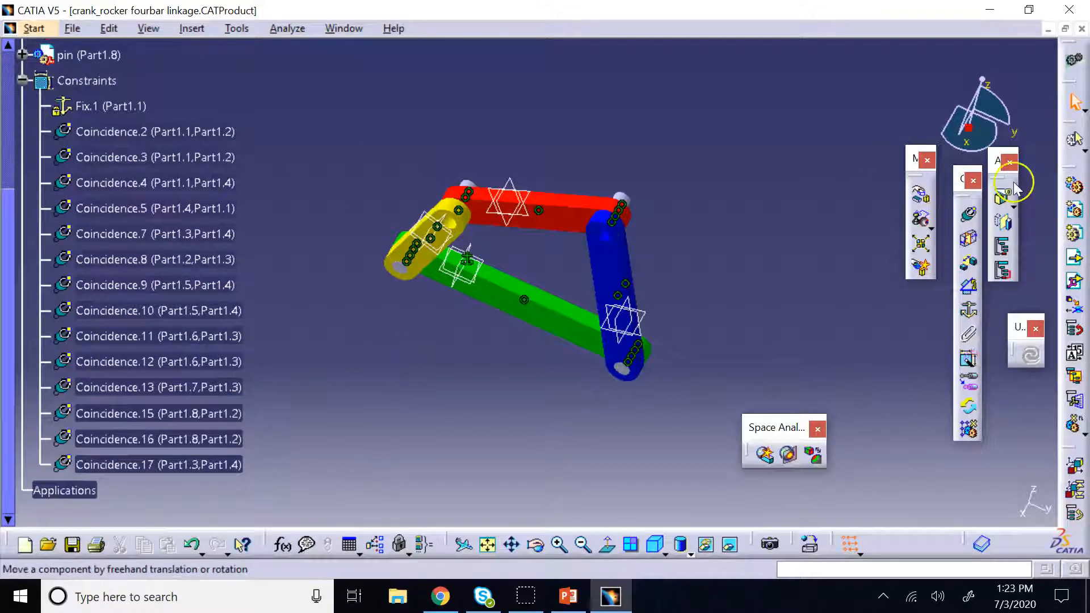
Add a coincidence constraint with Same orientation between the input link's flat outer face and the end face of pin Part1.7, and update the assembly.
{"action": "left_click", "coordinate": [968, 215]}
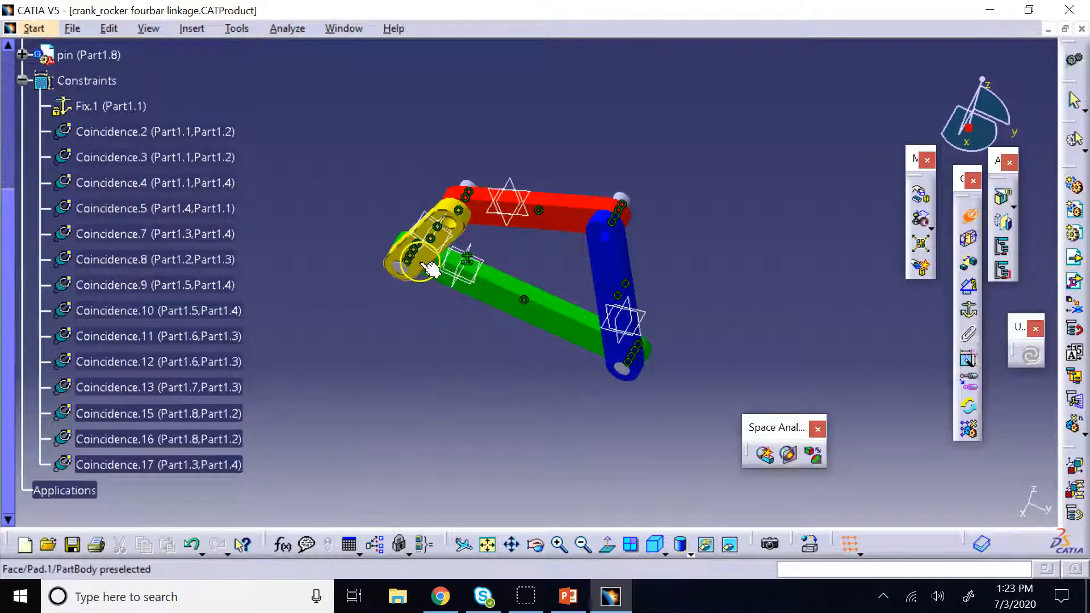
{"action": "left_click", "coordinate": [422, 264]}
{"action": "left_click", "coordinate": [587, 469]}
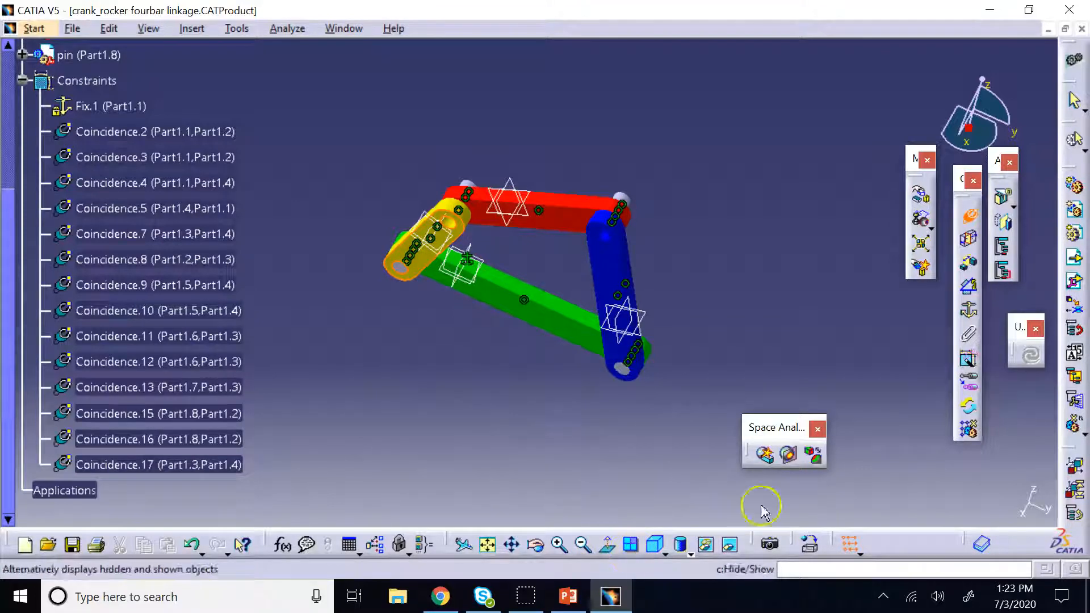
{"action": "left_click", "coordinate": [559, 545]}
{"action": "left_click", "coordinate": [559, 545]}
{"action": "left_click", "coordinate": [560, 545]}
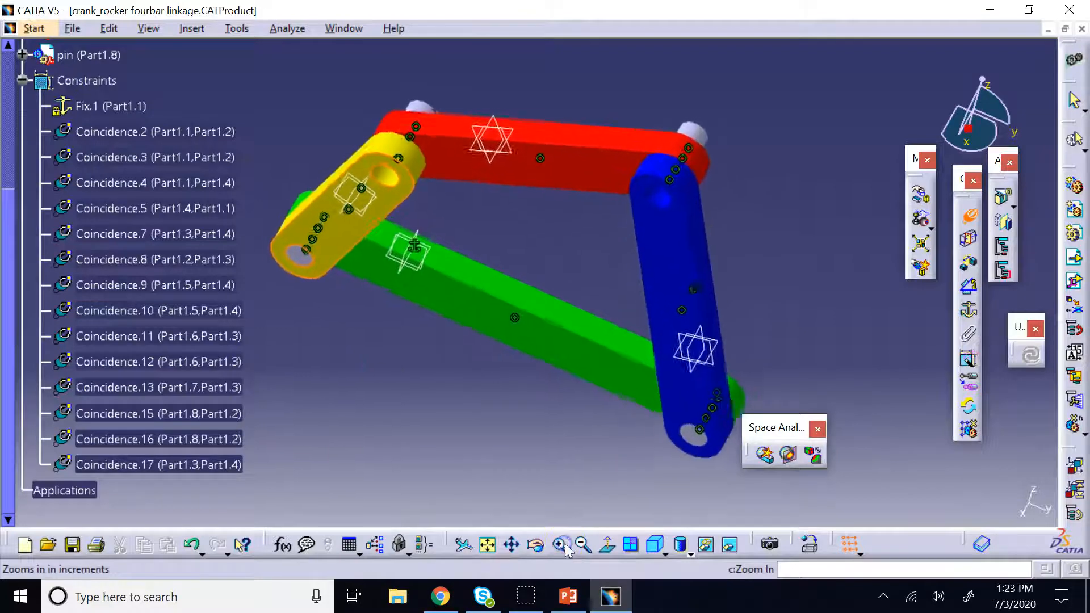
{"action": "left_click", "coordinate": [513, 545]}
{"action": "left_click", "coordinate": [535, 545]}
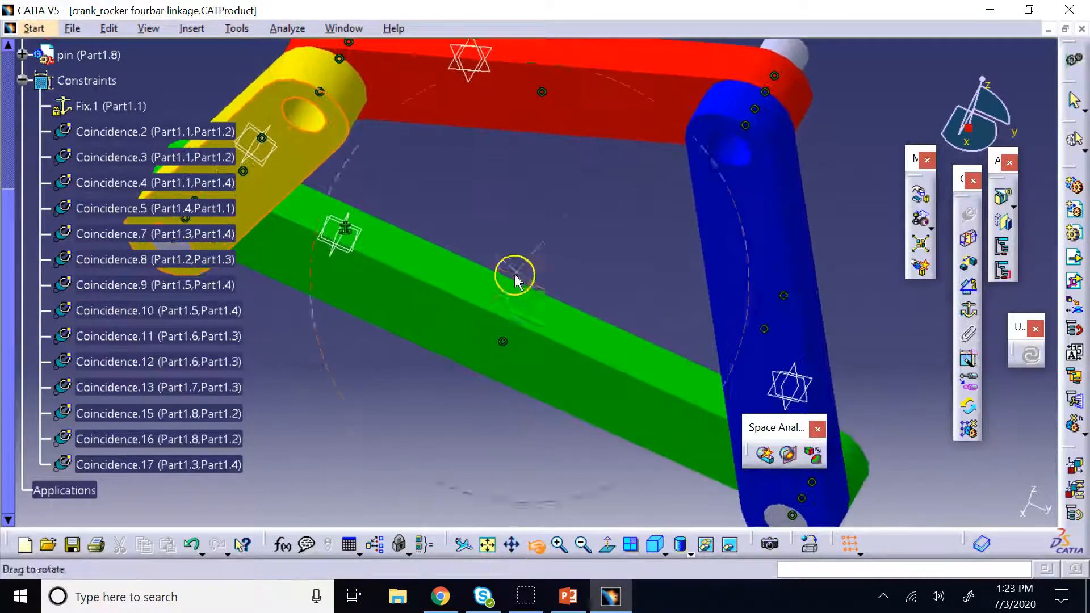
{"action": "left_click_drag", "start_coordinate": [511, 272], "coordinate": [580, 207]}
{"action": "left_click", "coordinate": [341, 73]}
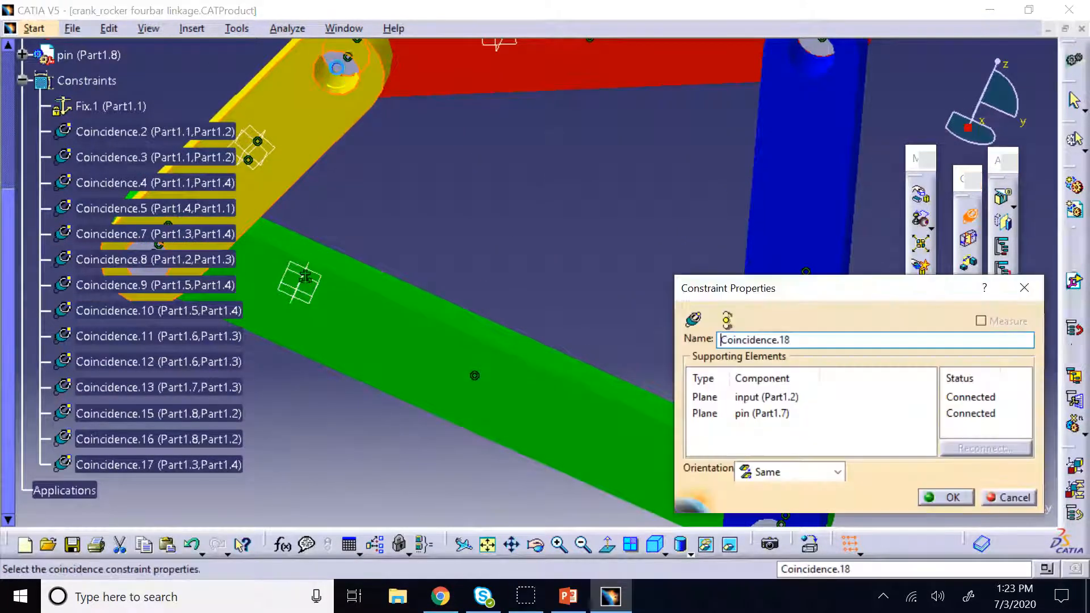
{"action": "left_click", "coordinate": [951, 499]}
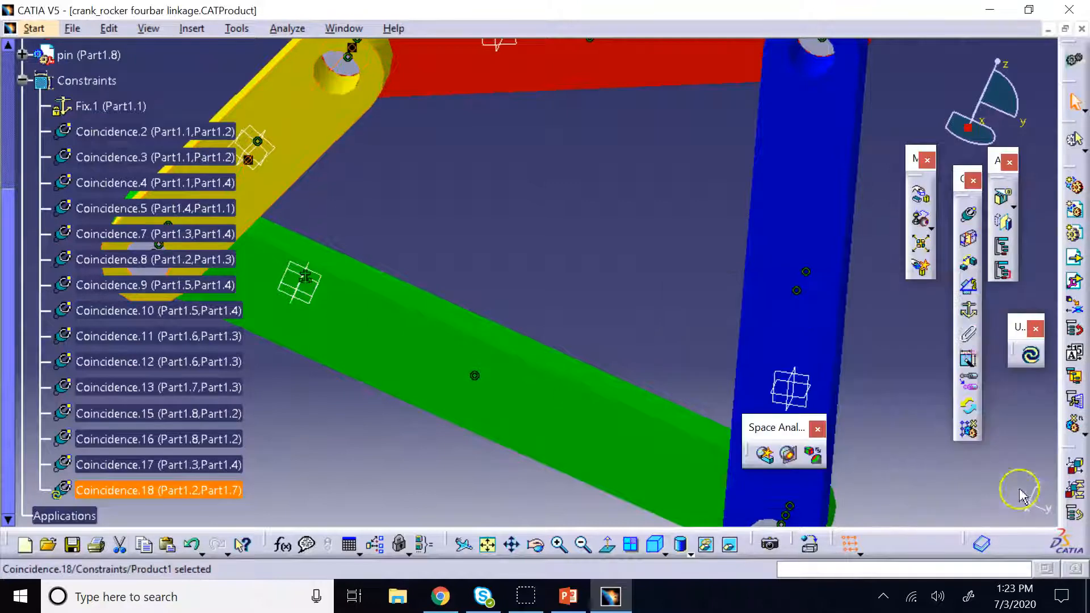
{"action": "left_click", "coordinate": [1029, 355]}
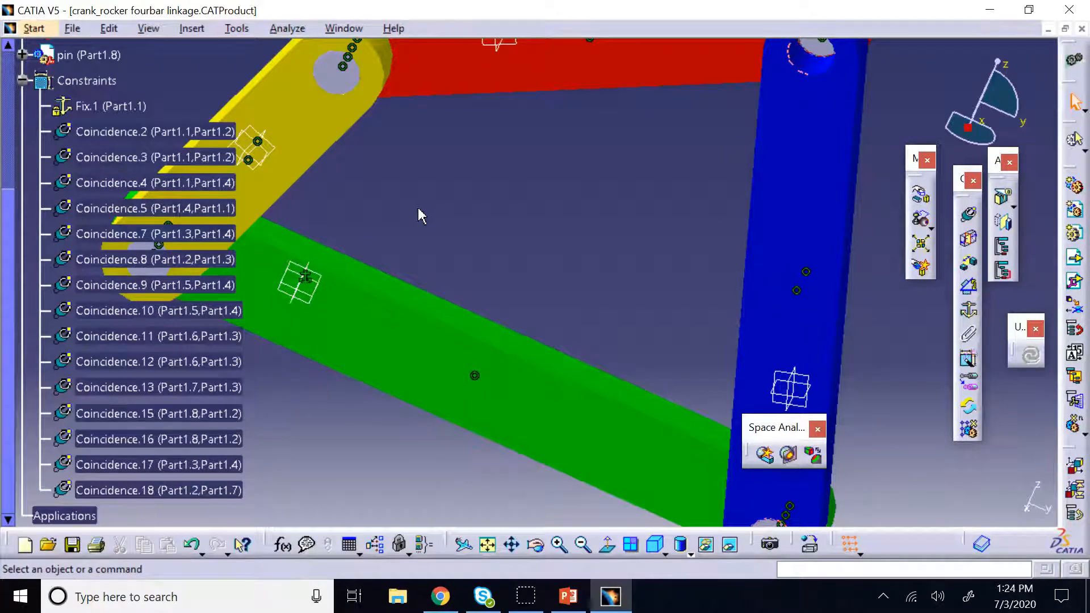
Open the assembly dependencies analysis and expand Product1 and its Coincidence.12 constraint down to the linked parts.
{"action": "left_click", "coordinate": [288, 28]}
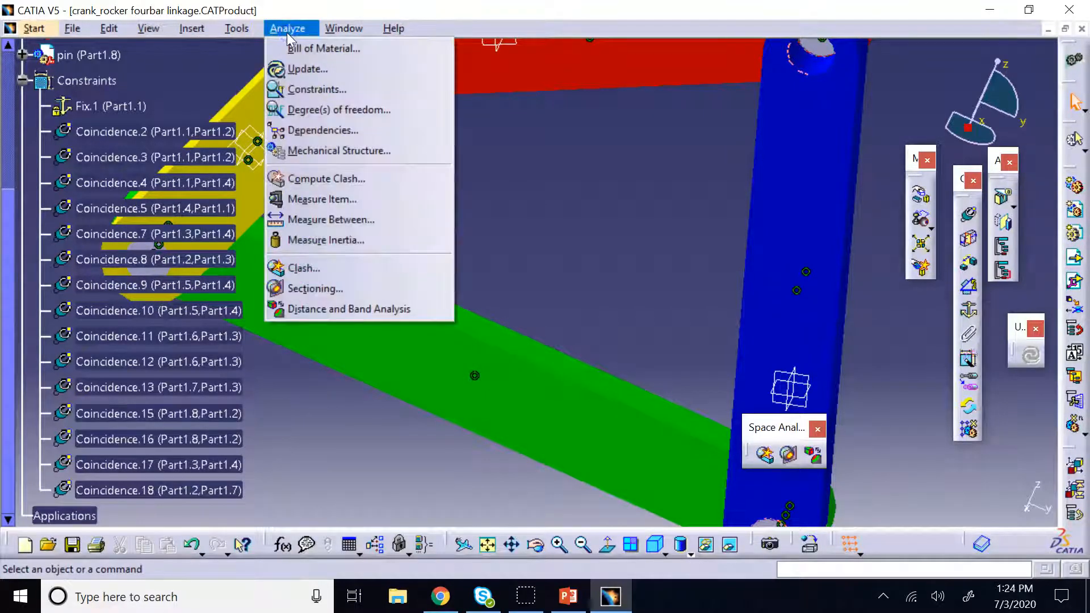
{"action": "left_click", "coordinate": [353, 136]}
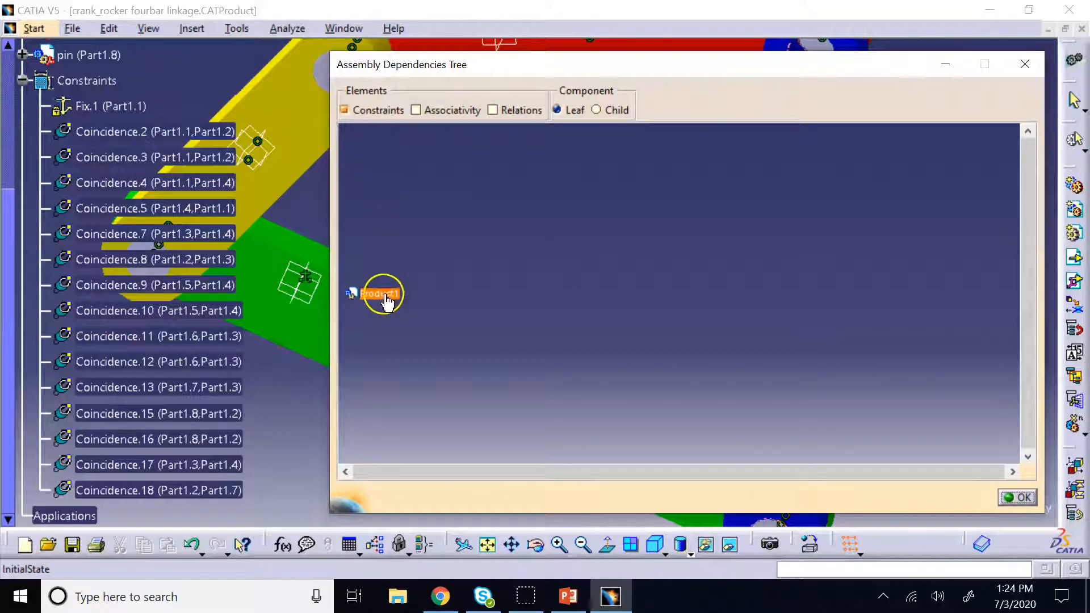
{"action": "double_click", "coordinate": [386, 296]}
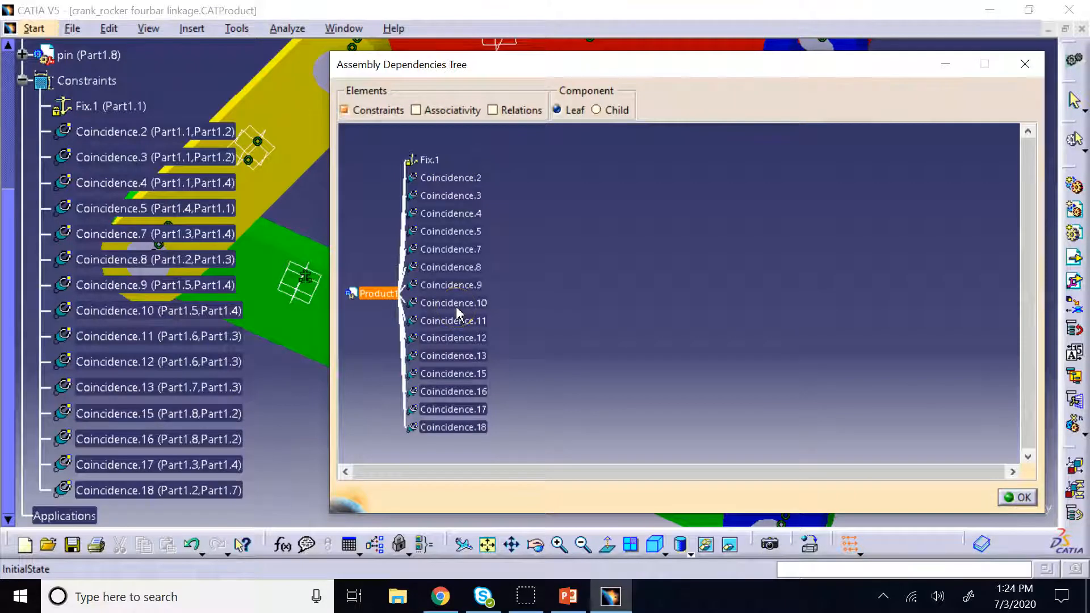
{"action": "double_click", "coordinate": [471, 338]}
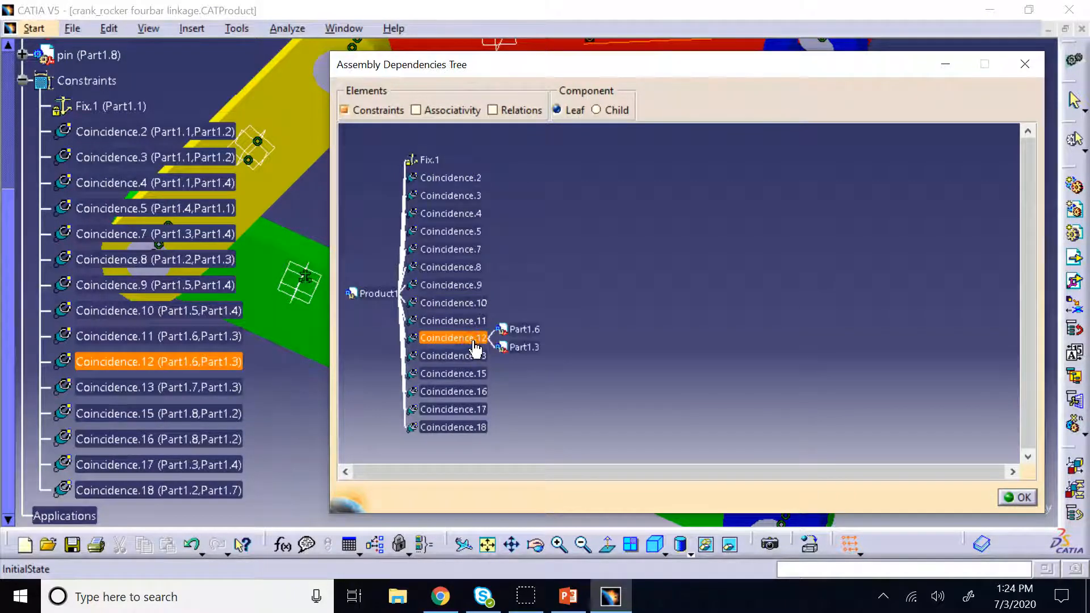
Identify in the linkage the two parts tied by Coincidence.12, Part1.6 and Part1.3, and close the dependencies tree.
{"action": "left_click_drag", "start_coordinate": [573, 64], "coordinate": [751, 85]}
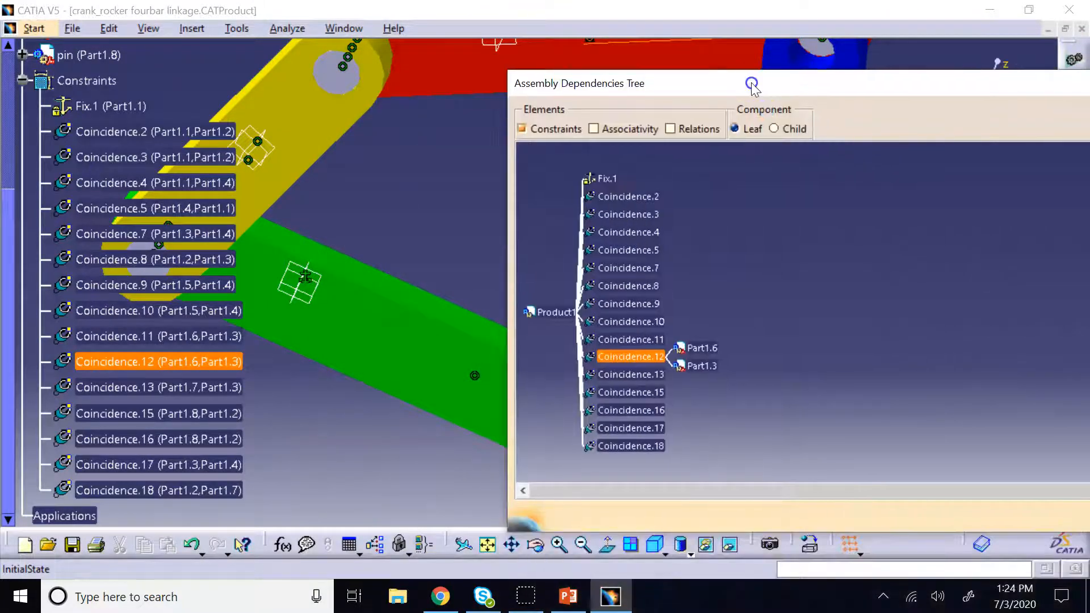
{"action": "left_click", "coordinate": [10, 84]}
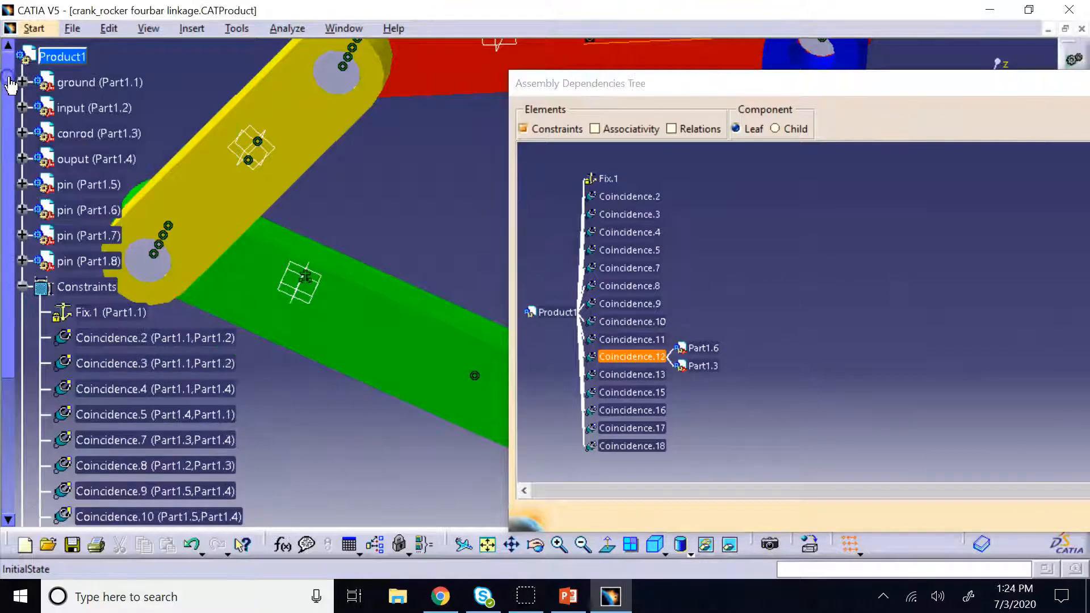
{"action": "left_click", "coordinate": [575, 548]}
{"action": "left_click", "coordinate": [575, 548]}
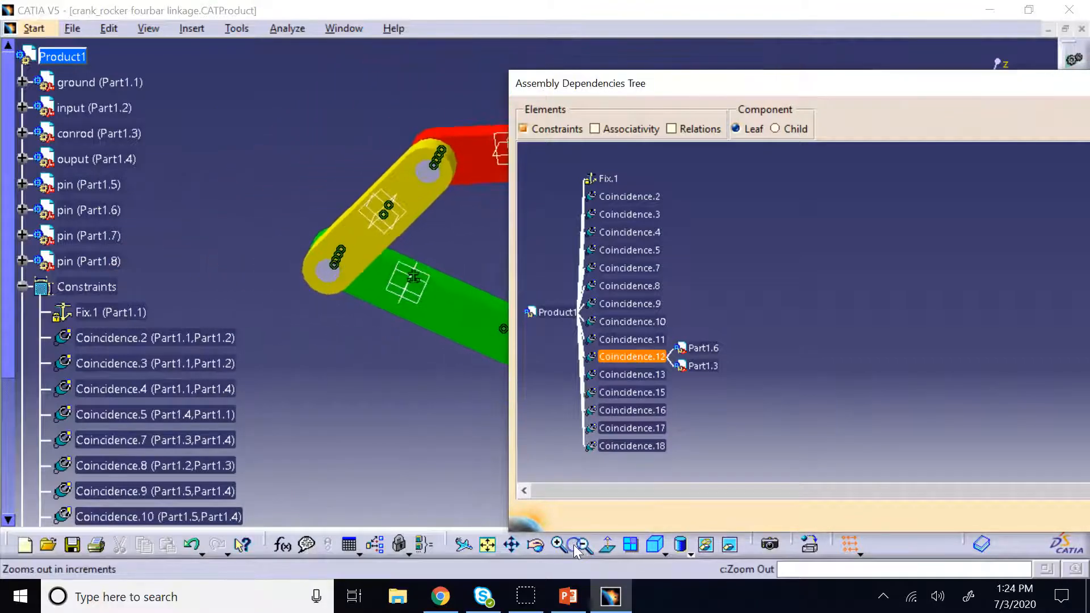
{"action": "left_click", "coordinate": [575, 548]}
{"action": "left_click", "coordinate": [514, 546]}
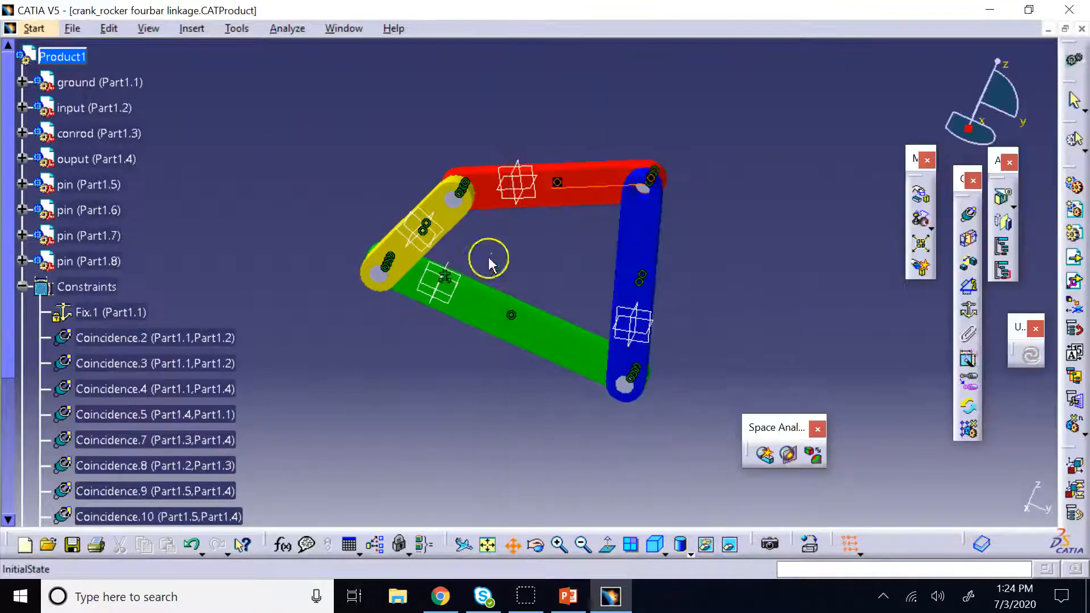
{"action": "left_click_drag", "start_coordinate": [489, 260], "coordinate": [267, 168]}
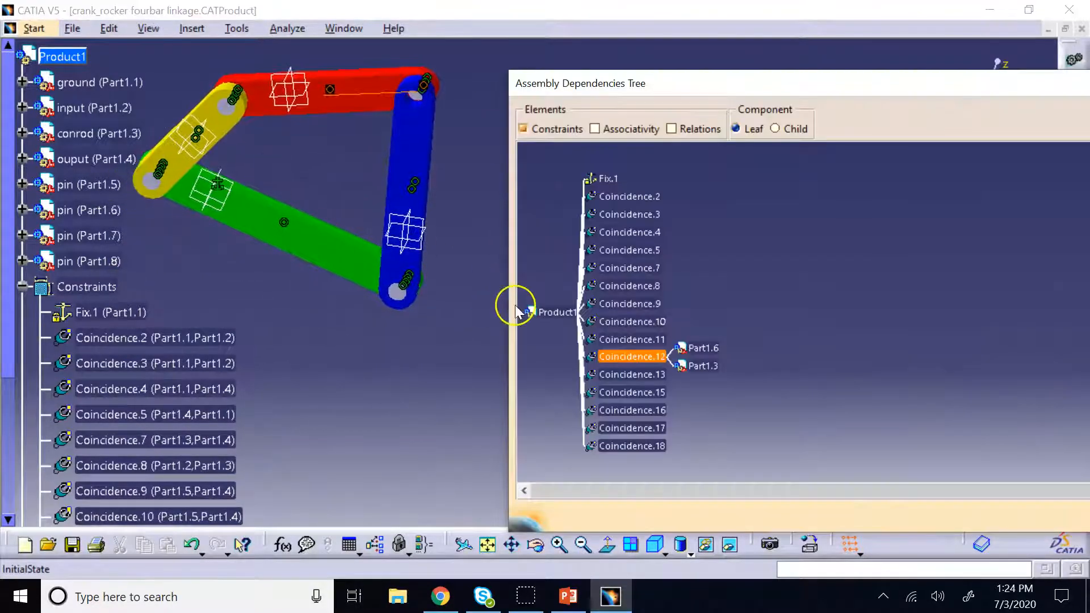
{"action": "left_click", "coordinate": [703, 349]}
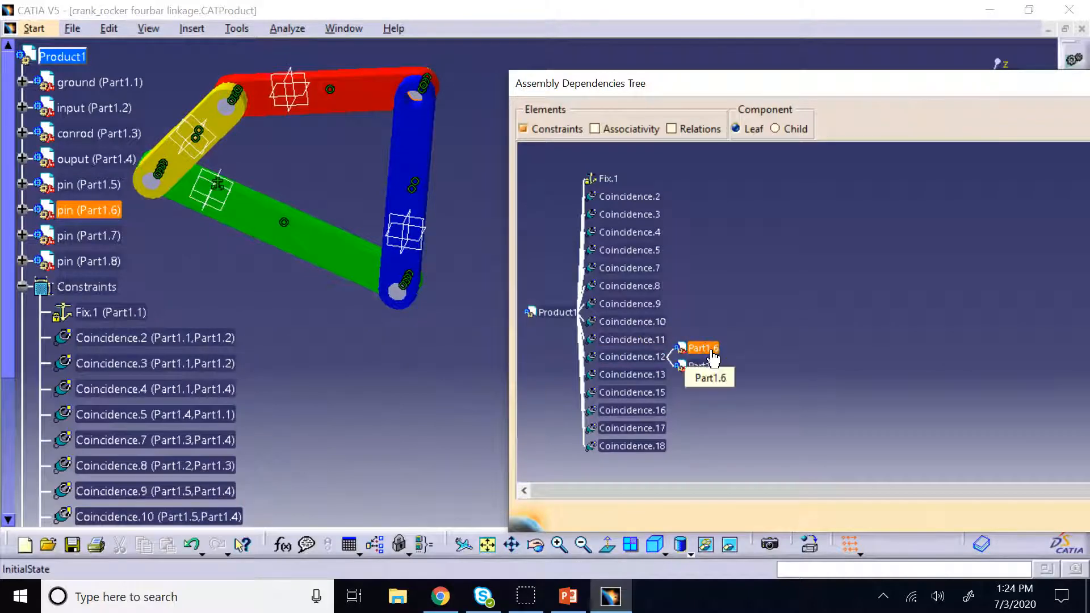
{"action": "left_click", "coordinate": [704, 358]}
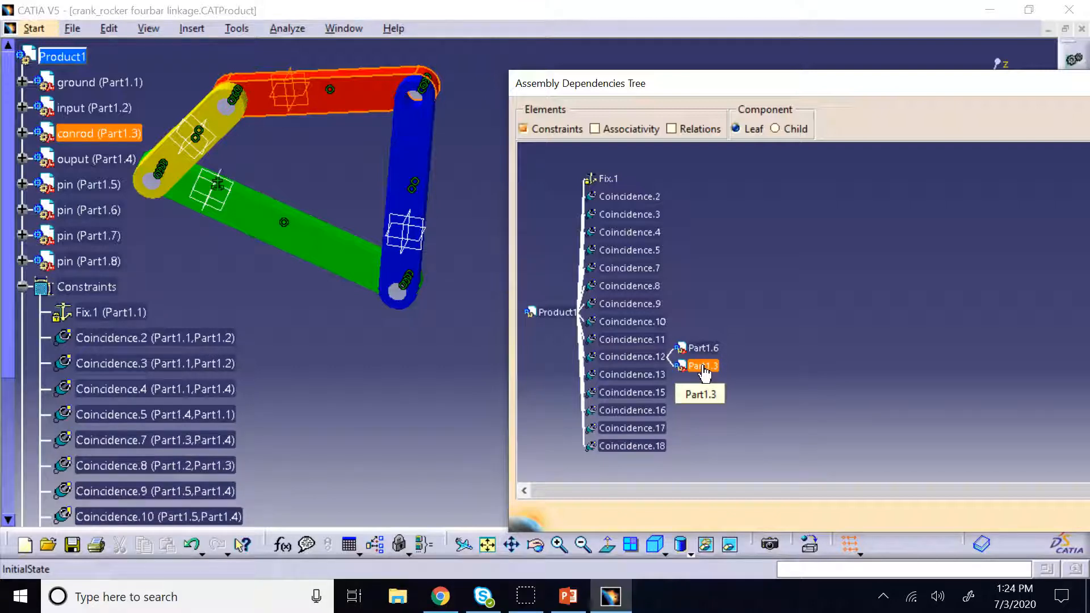
{"action": "left_click", "coordinate": [632, 356]}
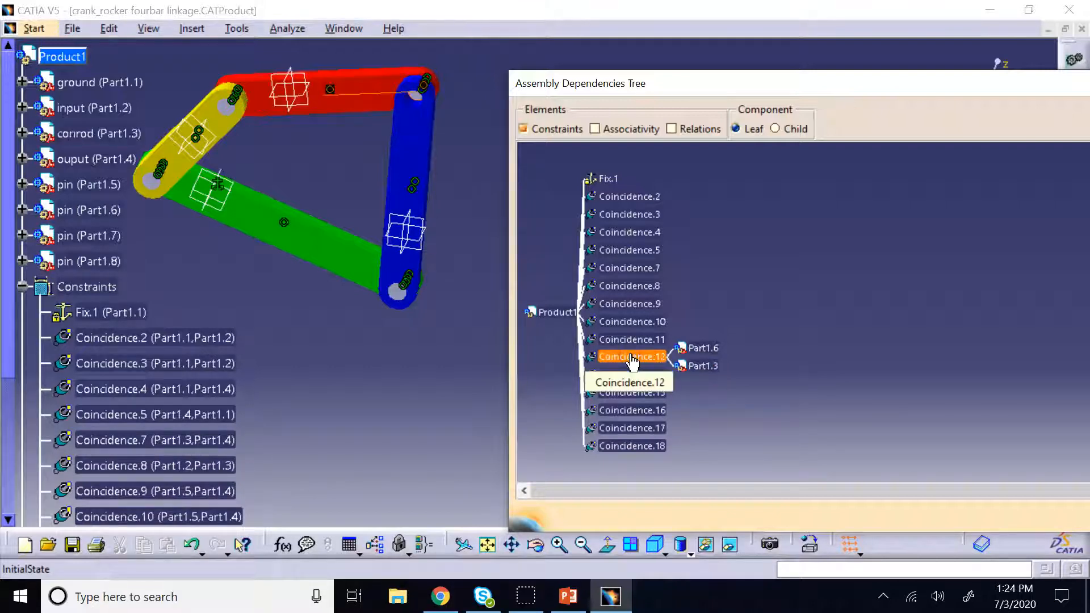
{"action": "left_click", "coordinate": [987, 131]}
{"action": "left_click_drag", "start_coordinate": [945, 91], "coordinate": [751, 107]}
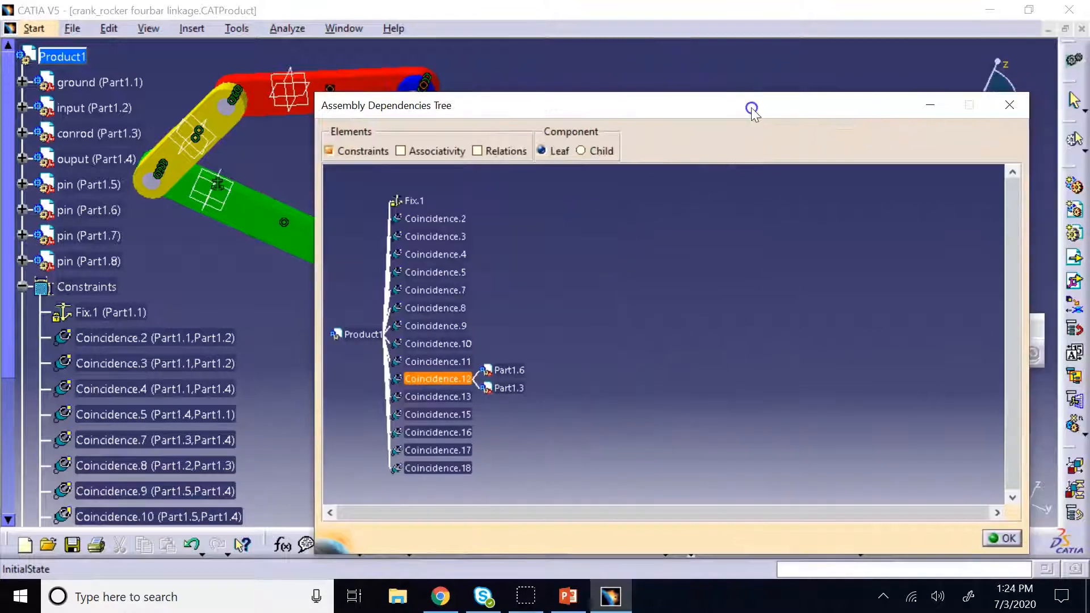
{"action": "left_click", "coordinate": [1004, 103]}
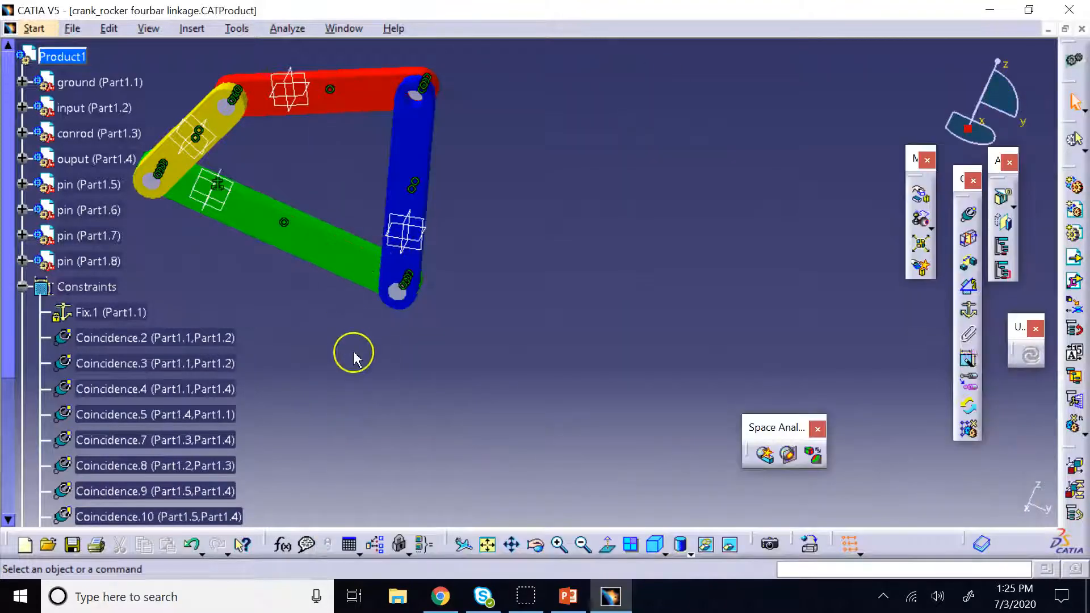
Delete the Coincidence.12 constraint between the pin (Part1.6) and the conrod (Part1.3).
{"action": "scroll", "coordinate": [192, 284], "scroll_direction": "down", "scroll_amount": 2}
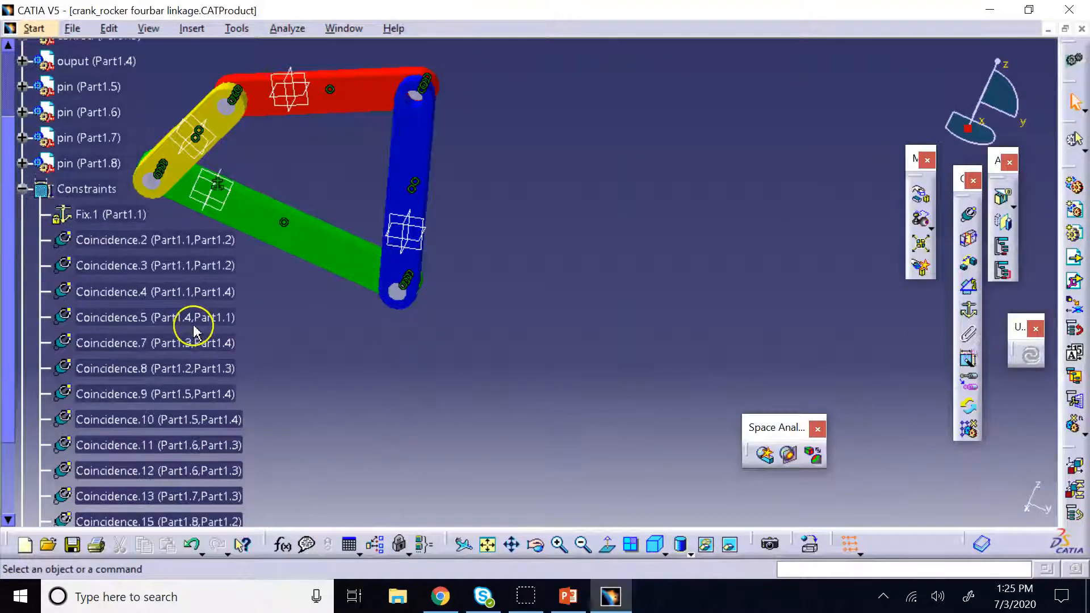
{"action": "right_click", "coordinate": [162, 471]}
{"action": "left_click", "coordinate": [215, 407]}
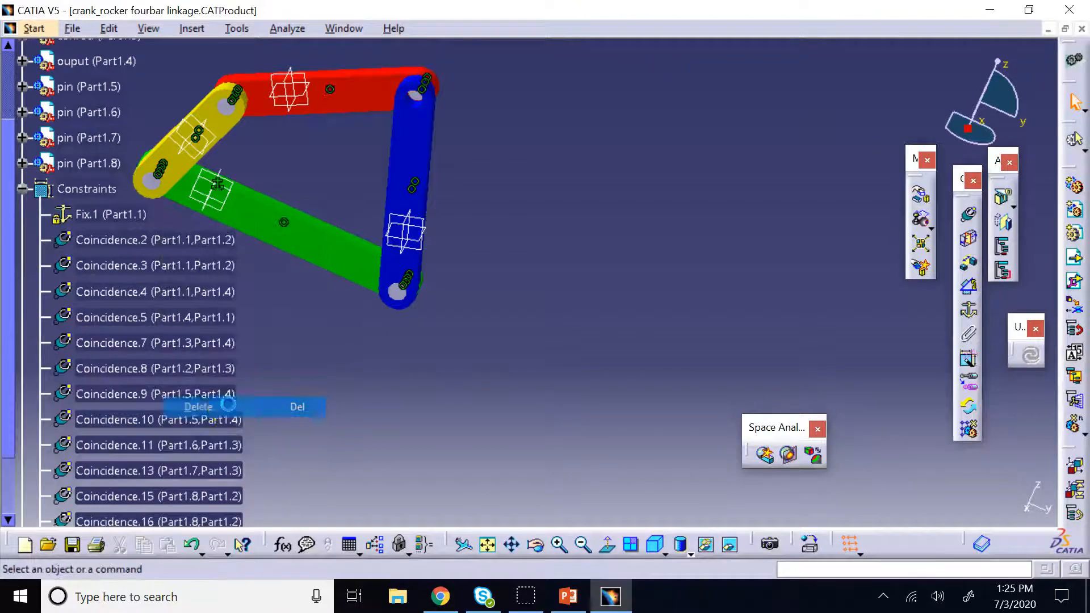
Add a coincidence constraint with Same orientation between the output link's outer face and the end face of pin Part1.6, and update the assembly.
{"action": "left_click", "coordinate": [969, 213]}
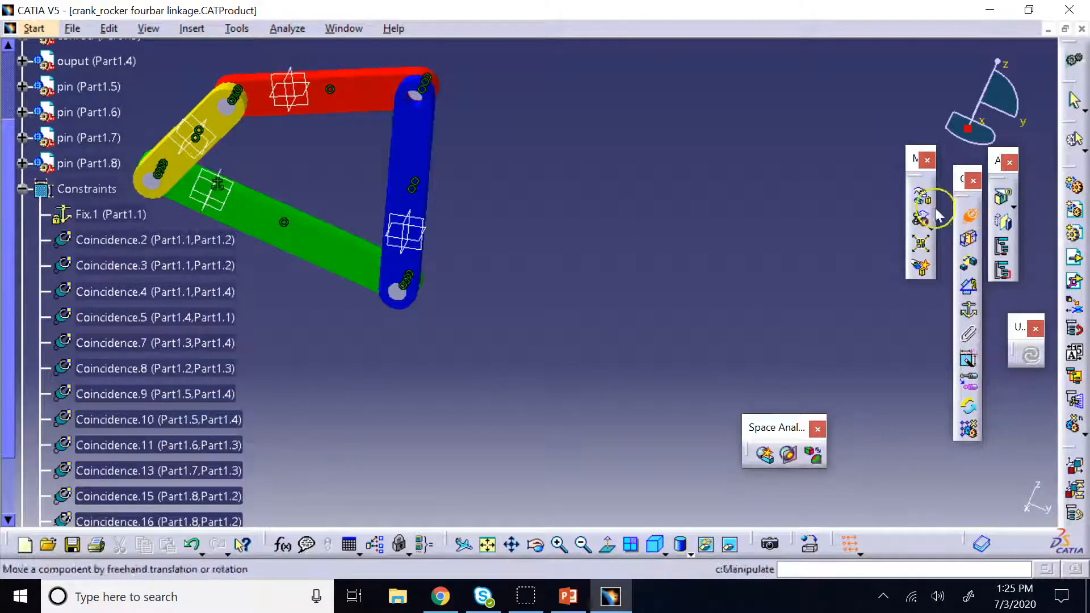
{"action": "left_click", "coordinate": [411, 105]}
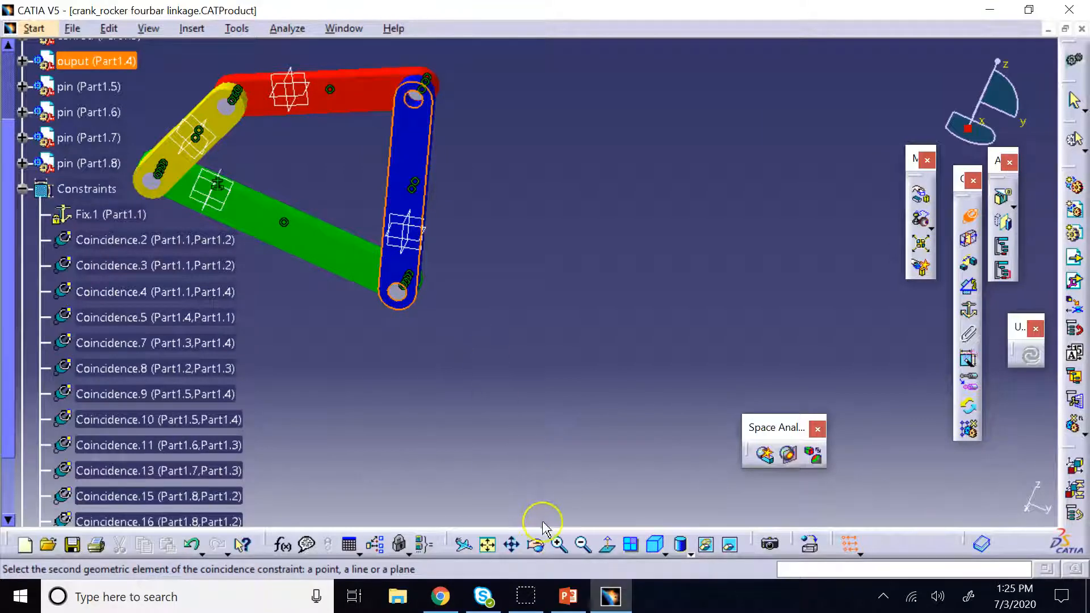
{"action": "left_click", "coordinate": [559, 548]}
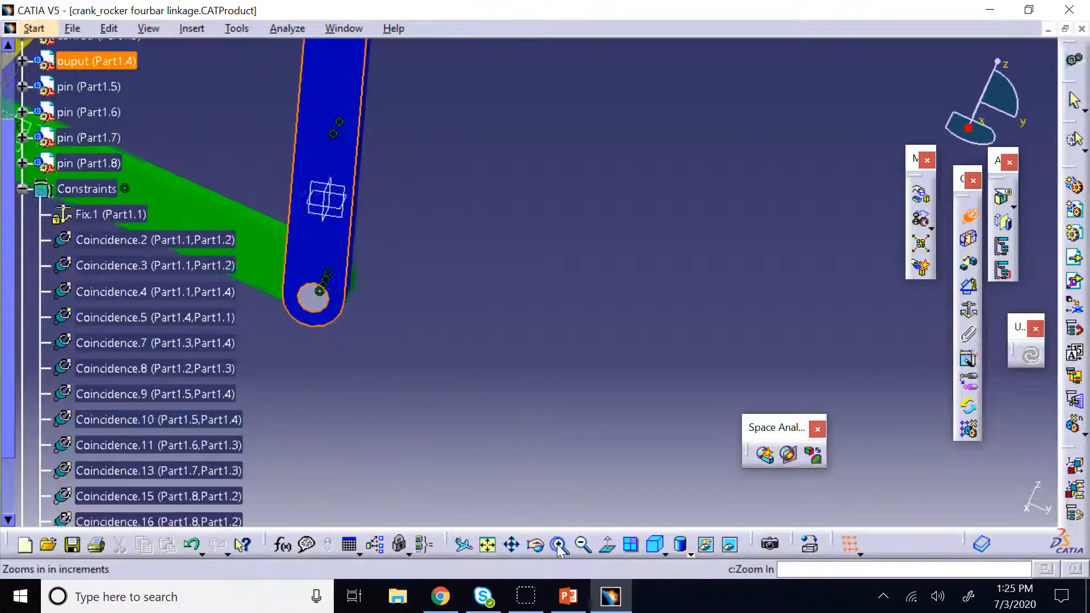
{"action": "left_click", "coordinate": [516, 546]}
{"action": "left_click_drag", "start_coordinate": [186, 103], "coordinate": [613, 456]}
{"action": "left_click", "coordinate": [673, 193]}
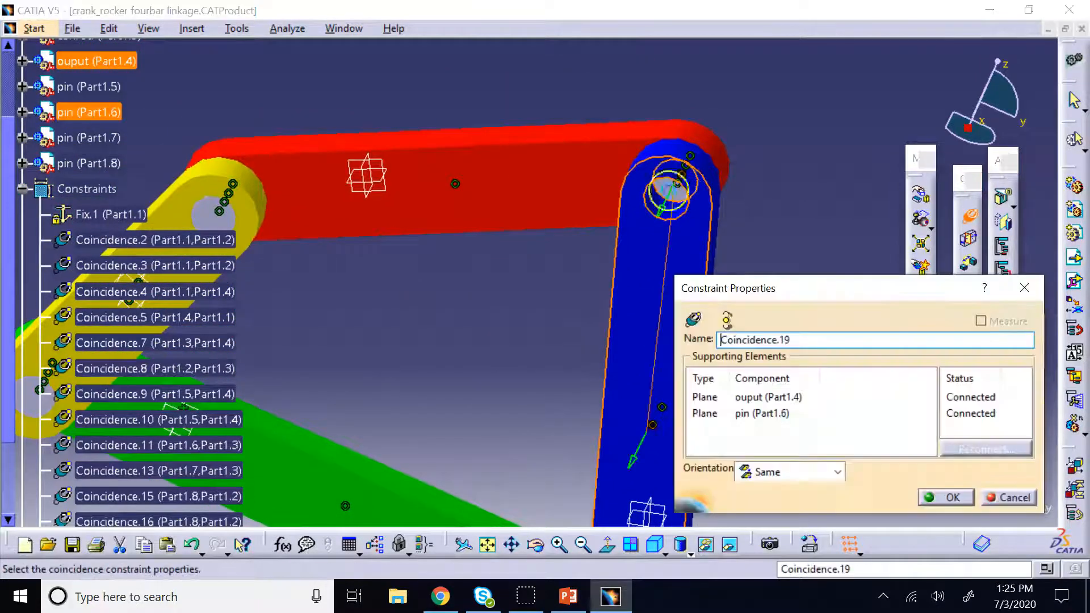
{"action": "left_click", "coordinate": [954, 498]}
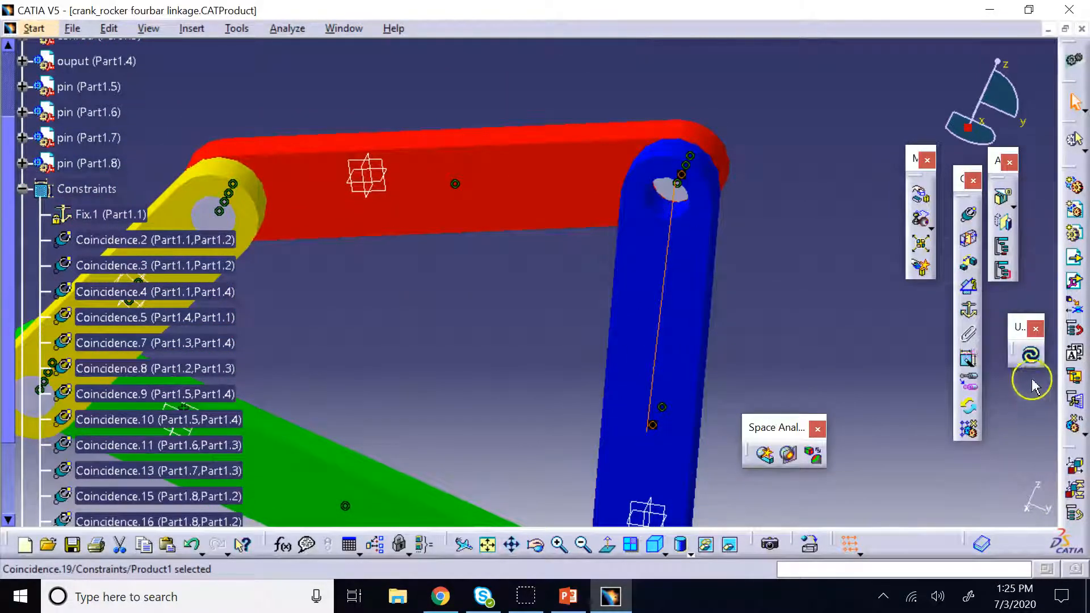
Collapse the Constraints branch, fit the whole linkage in the view, and dock the Space Analysis toolbar.
{"action": "left_click", "coordinate": [654, 545]}
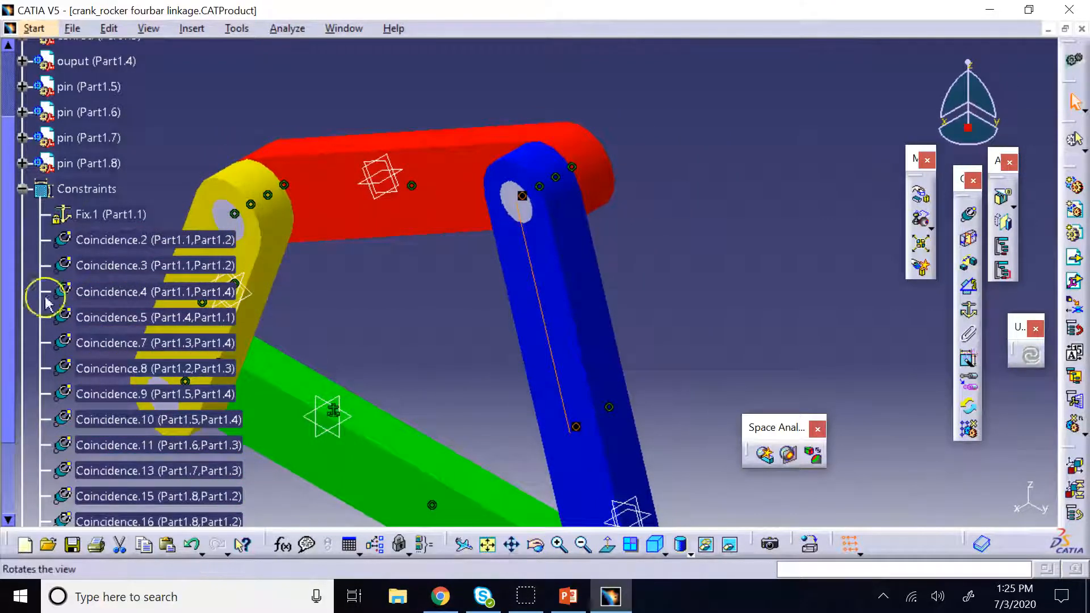
{"action": "left_click", "coordinate": [22, 188]}
{"action": "left_click", "coordinate": [487, 545]}
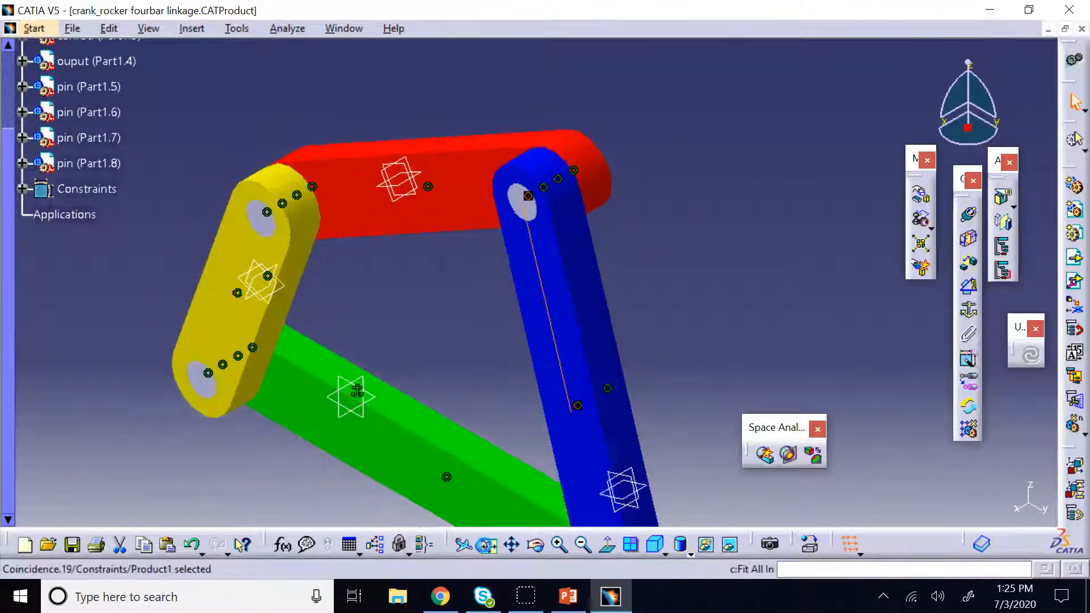
{"action": "left_click", "coordinate": [789, 454]}
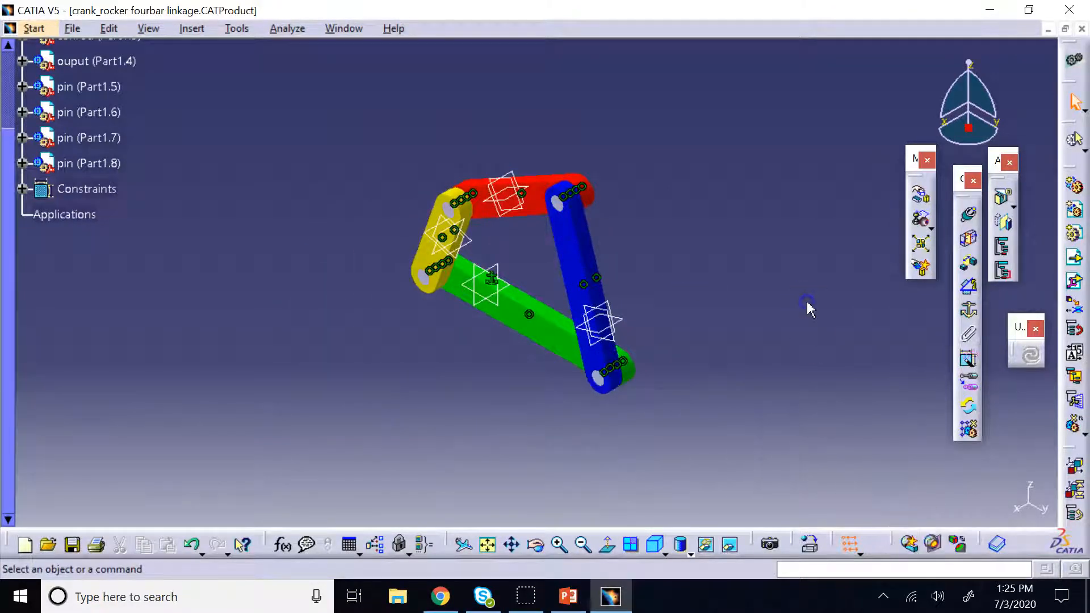
Rotate the yellow input link around the X axis with respect to constraints using Manipulation, and accept the new position.
{"action": "left_click", "coordinate": [921, 195]}
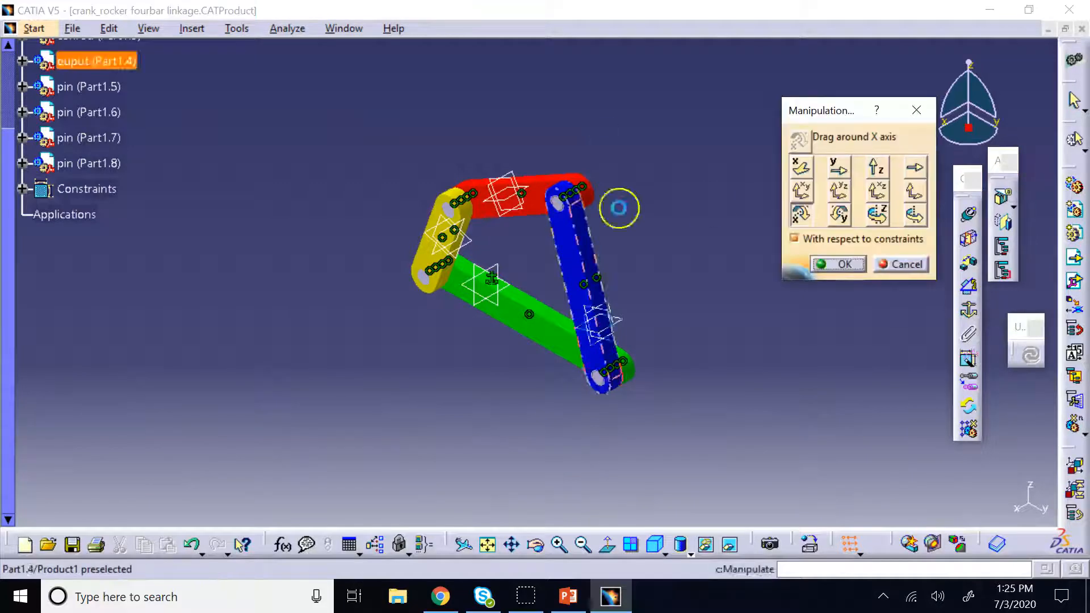
{"action": "left_click_drag", "start_coordinate": [429, 226], "coordinate": [367, 139]}
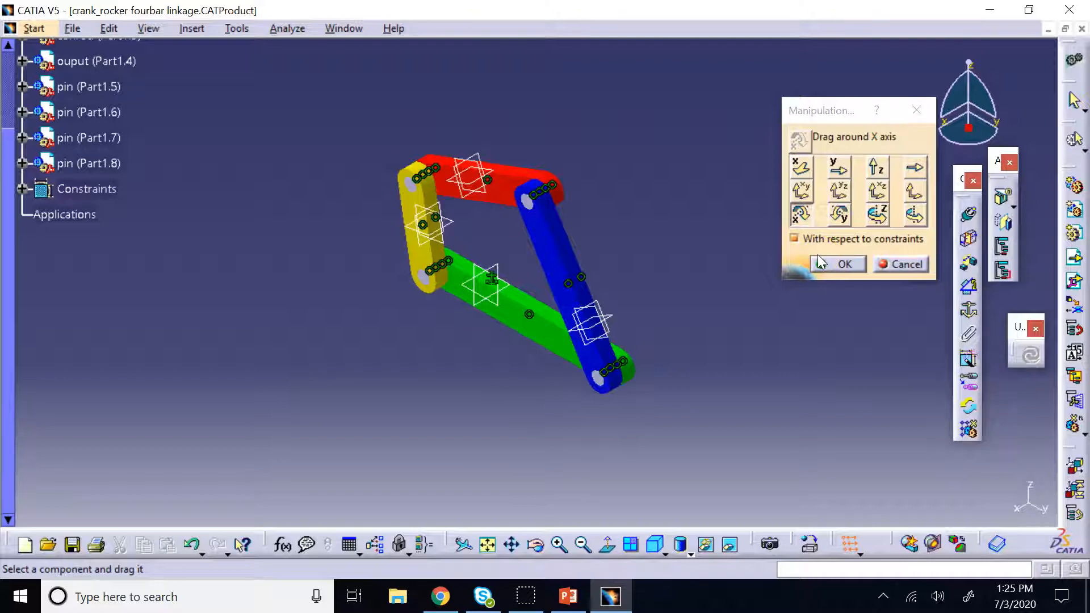
{"action": "left_click", "coordinate": [856, 265]}
{"action": "left_click", "coordinate": [859, 265]}
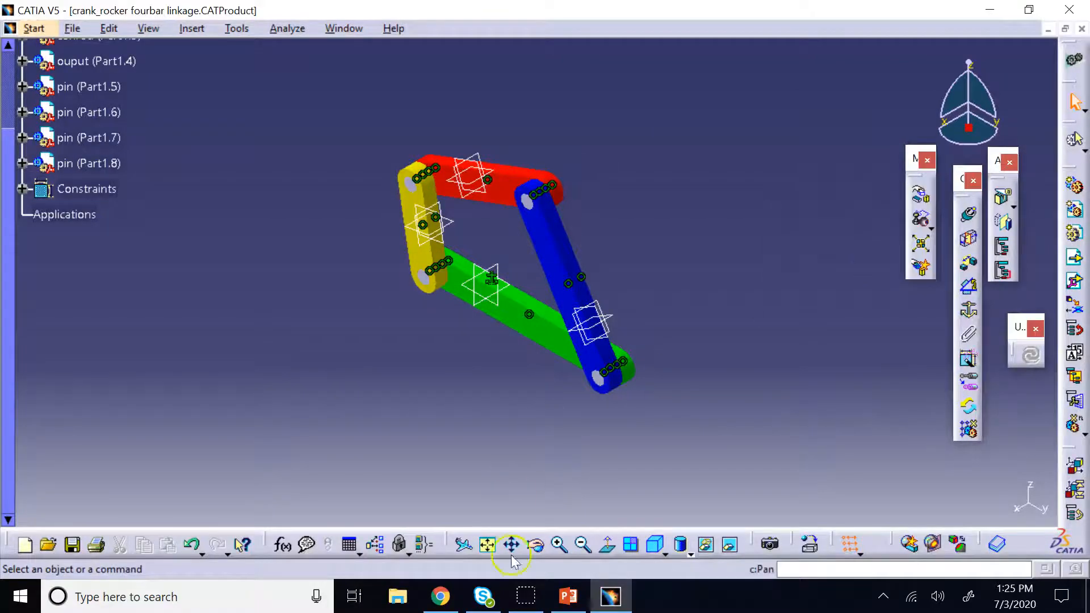
Switch to PowerPoint, review the "Stopping the Manipulation at Clash" slide, and return to CATIA.
{"action": "left_click", "coordinate": [568, 597]}
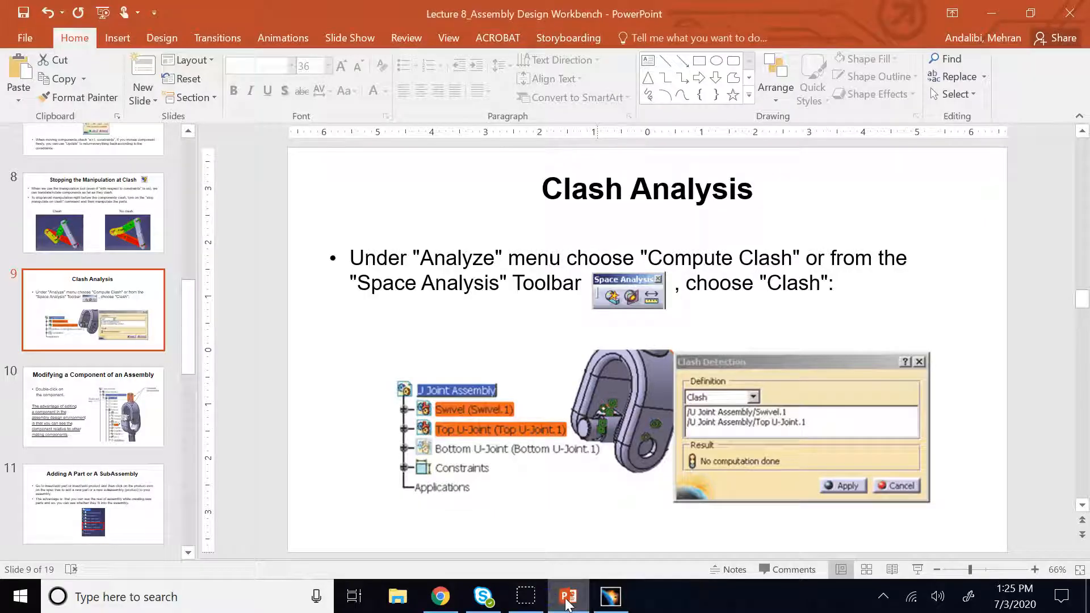
{"action": "left_click", "coordinate": [113, 233]}
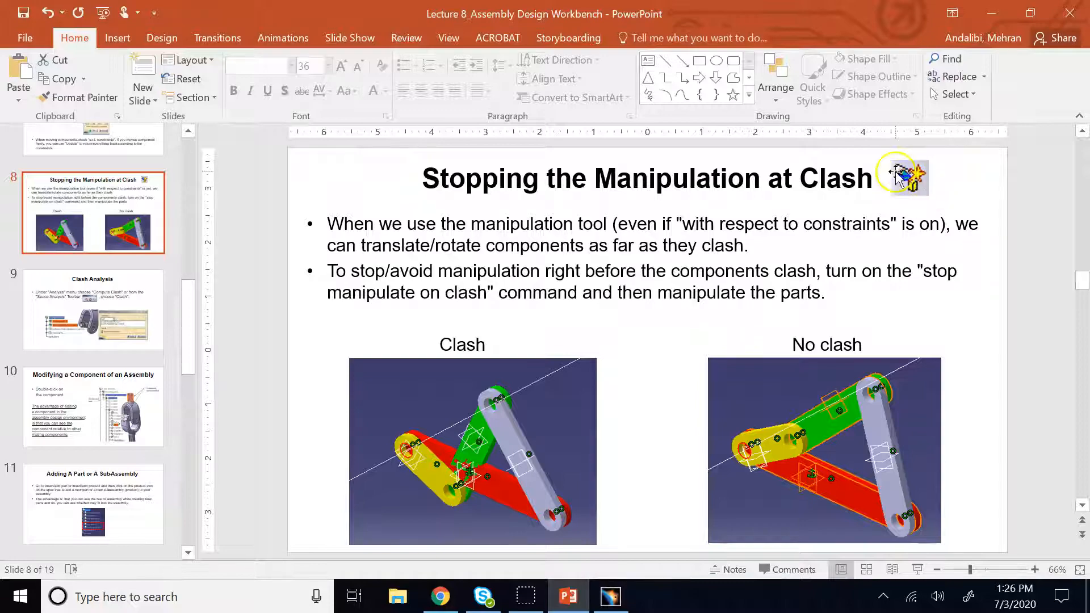
{"action": "left_click", "coordinate": [611, 596]}
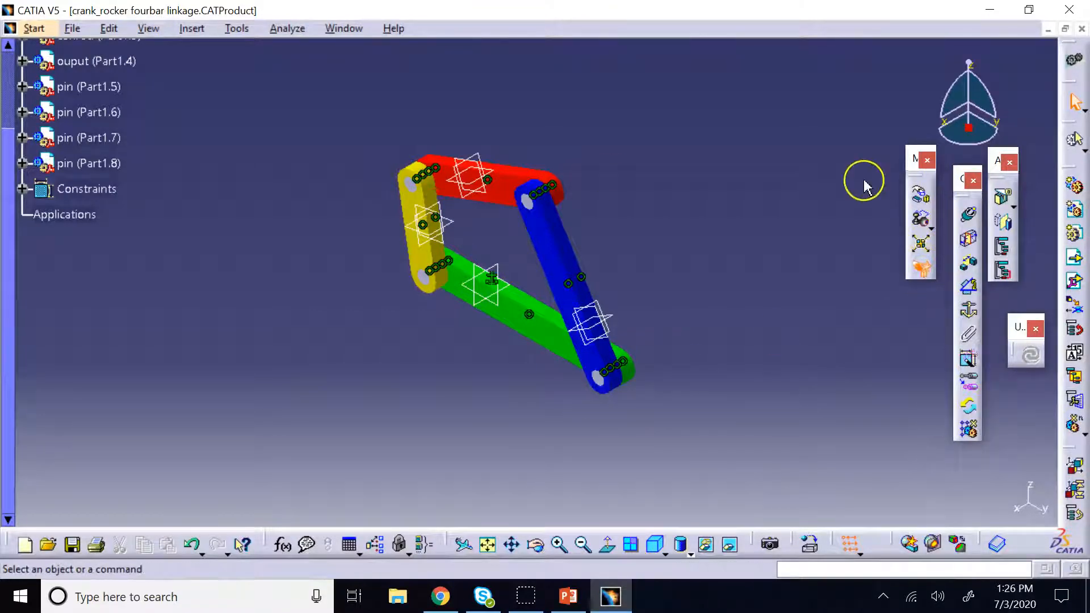
With stop manipulate on clash turned on, swing the input link down and back up around the X axis with respect to constraints.
{"action": "left_click", "coordinate": [920, 194]}
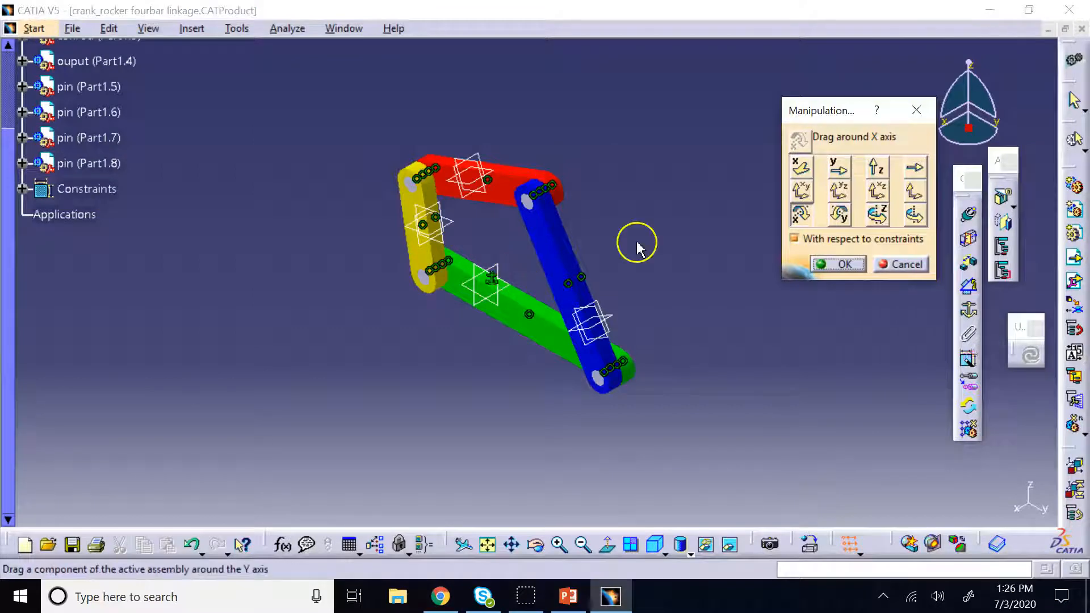
{"action": "left_click_drag", "start_coordinate": [430, 209], "coordinate": [526, 322]}
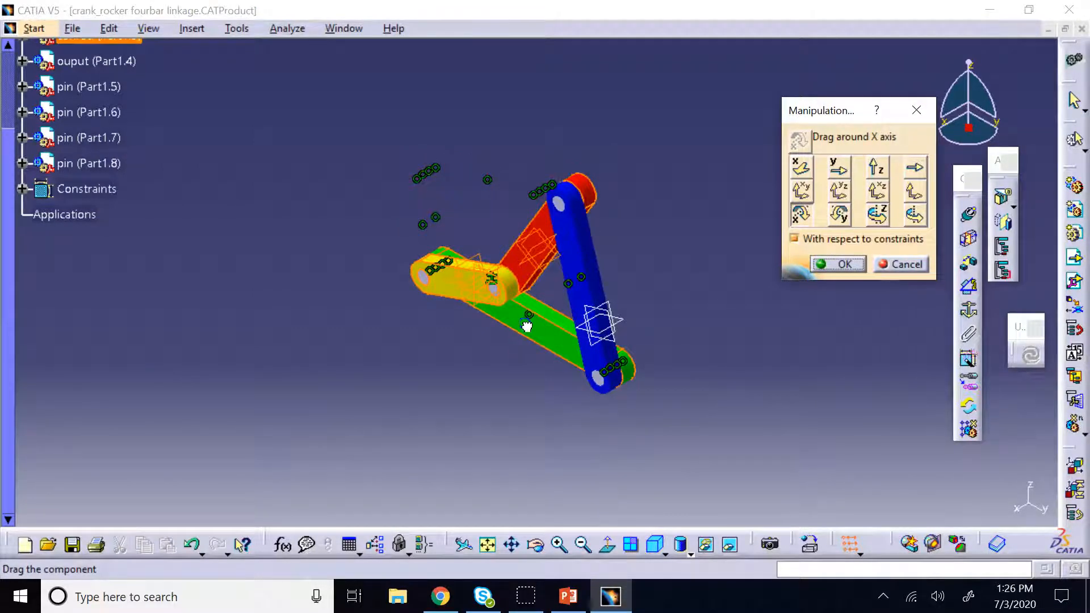
{"action": "left_click_drag", "start_coordinate": [527, 326], "coordinate": [398, 181]}
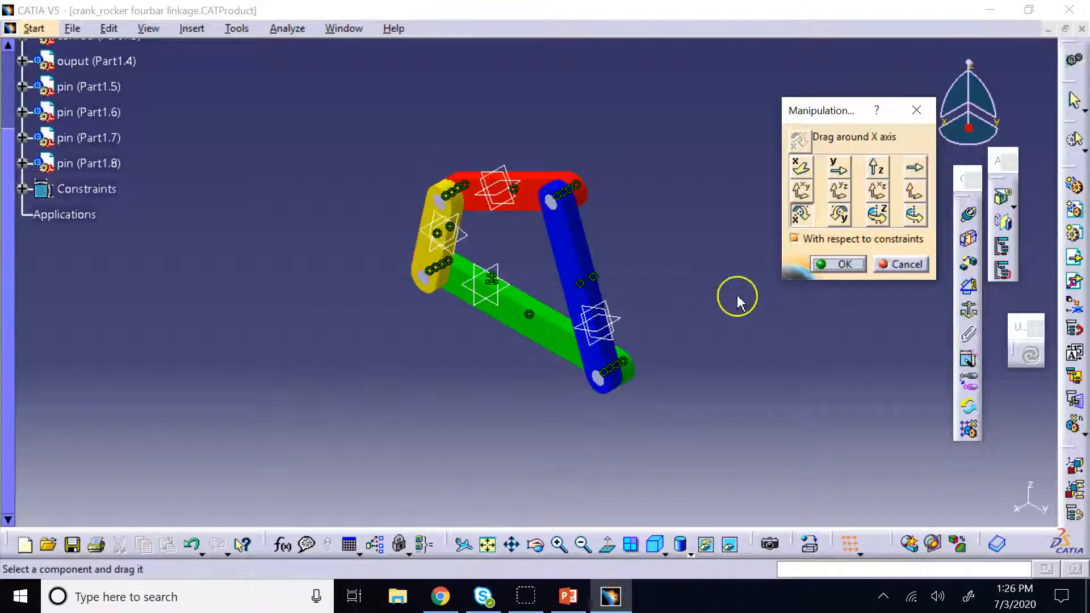
{"action": "left_click", "coordinate": [828, 264]}
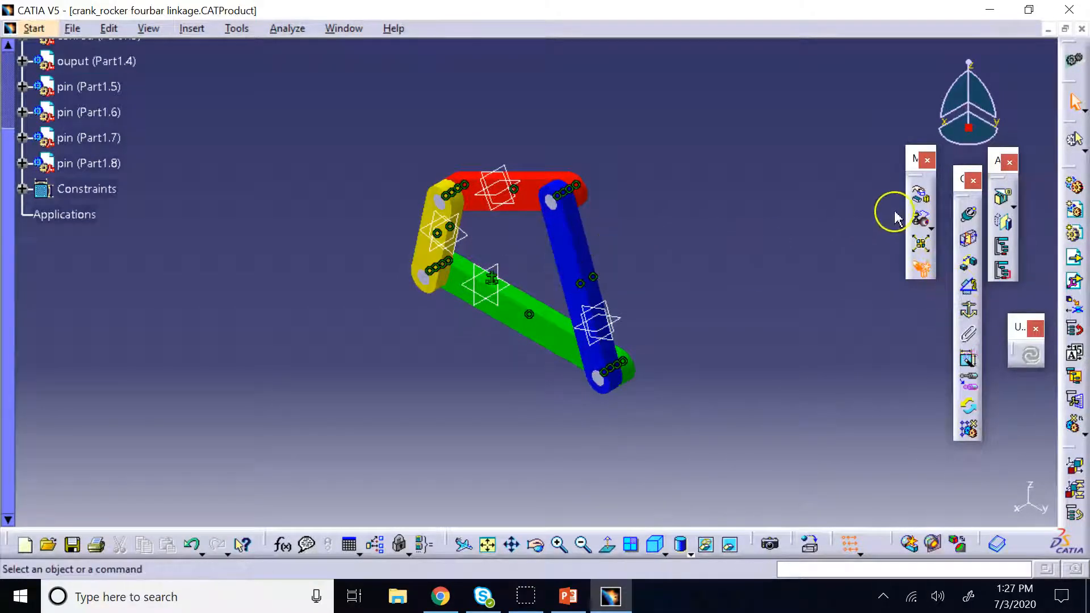
Rotate the yellow input link around the X axis with respect to constraints, down toward the green ground link up to the clash stop, and accept the position.
{"action": "left_click", "coordinate": [921, 219]}
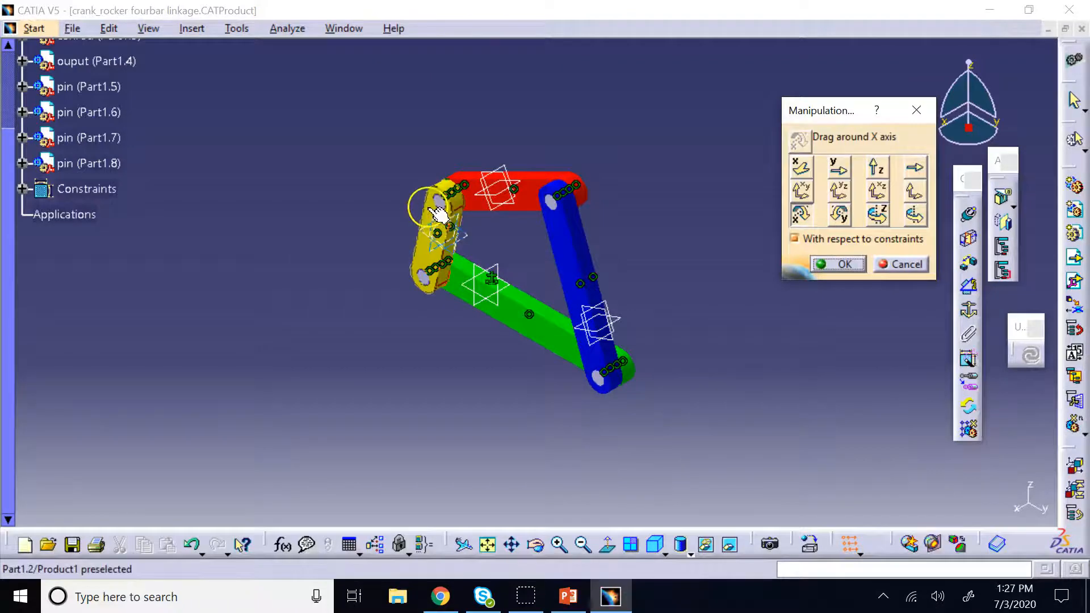
{"action": "left_click_drag", "start_coordinate": [441, 213], "coordinate": [681, 310]}
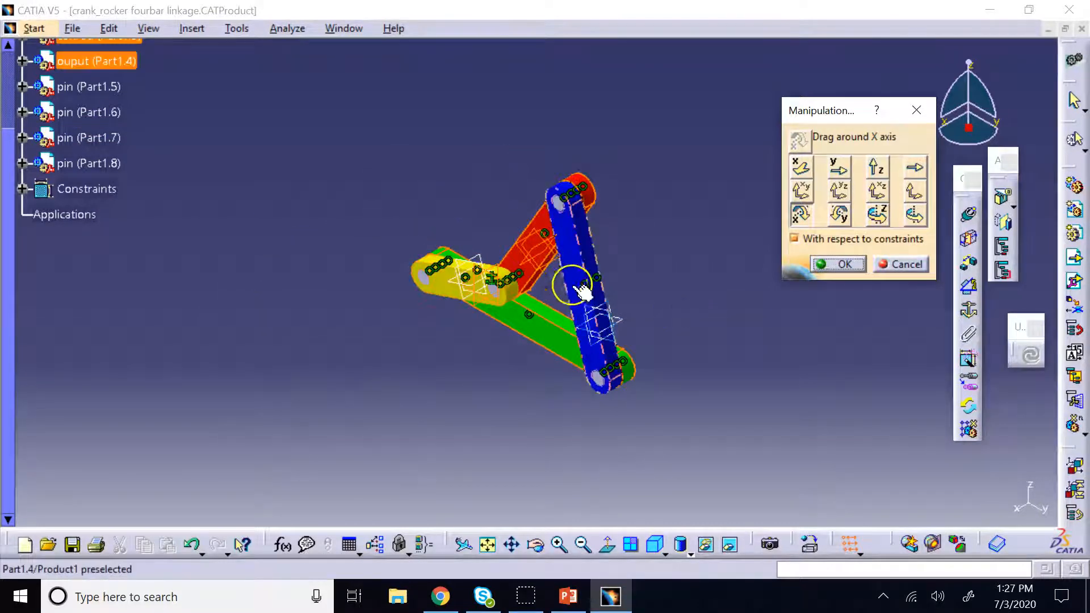
{"action": "left_click_drag", "start_coordinate": [452, 289], "coordinate": [603, 319]}
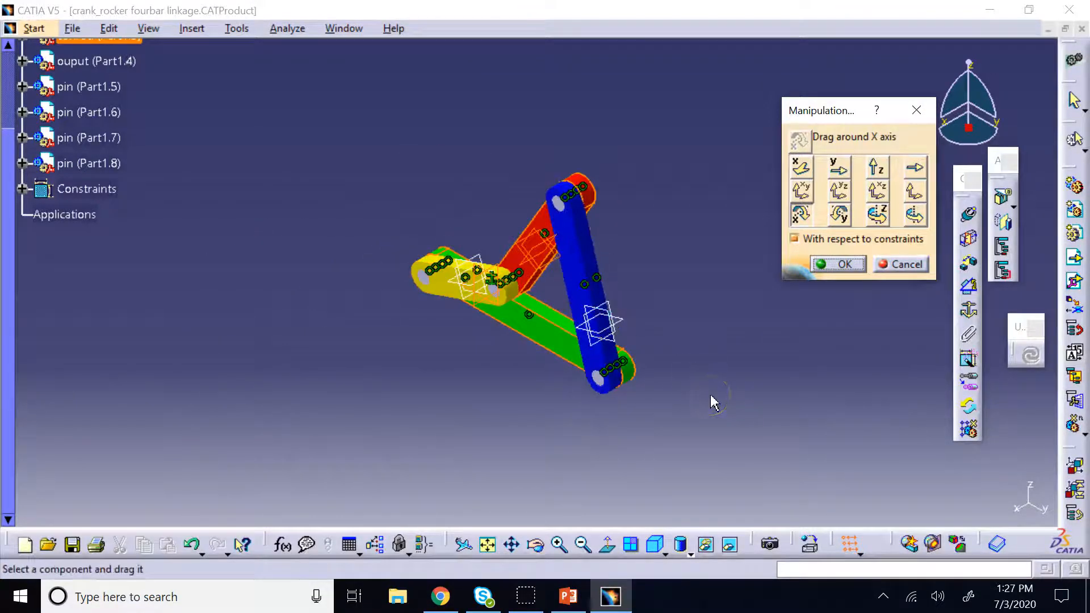
{"action": "left_click", "coordinate": [852, 264]}
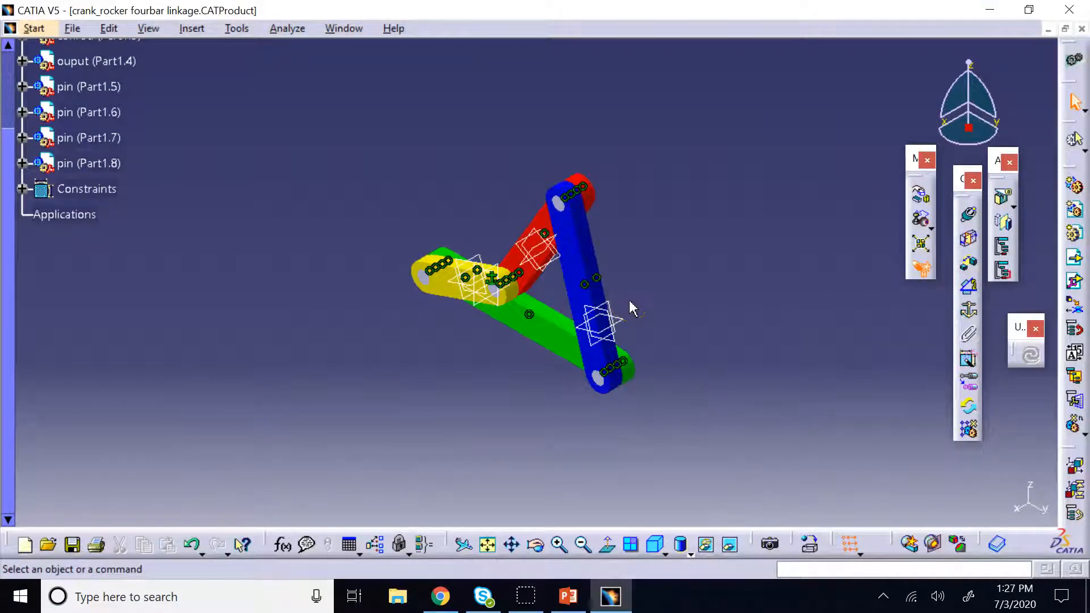
Show the linkage in the standard front view and pick the facing edges of the blue output link and green ground link.
{"action": "left_click", "coordinate": [665, 552]}
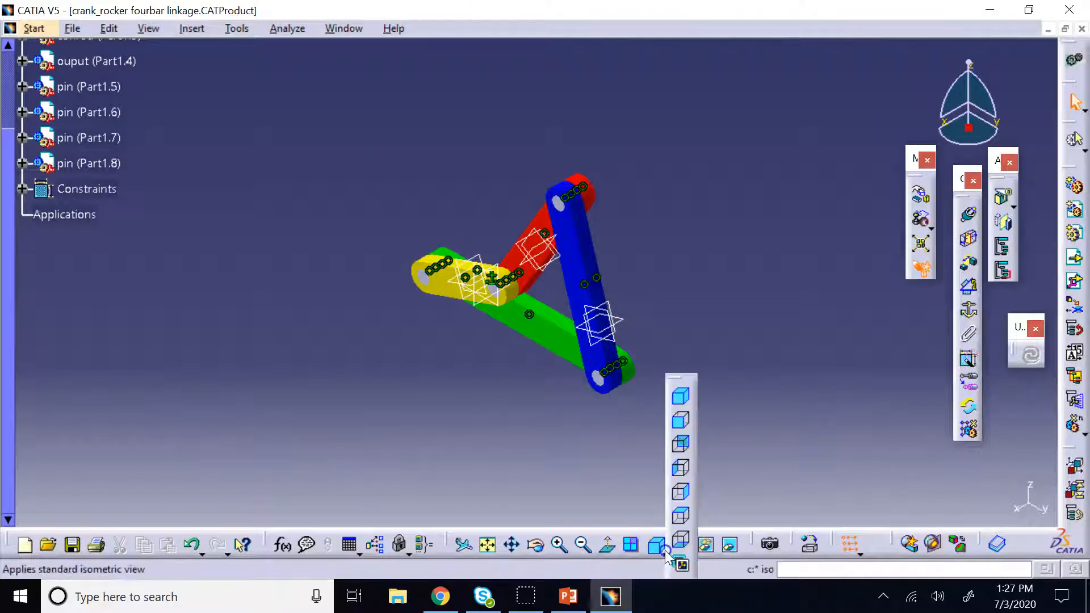
{"action": "left_click", "coordinate": [682, 423]}
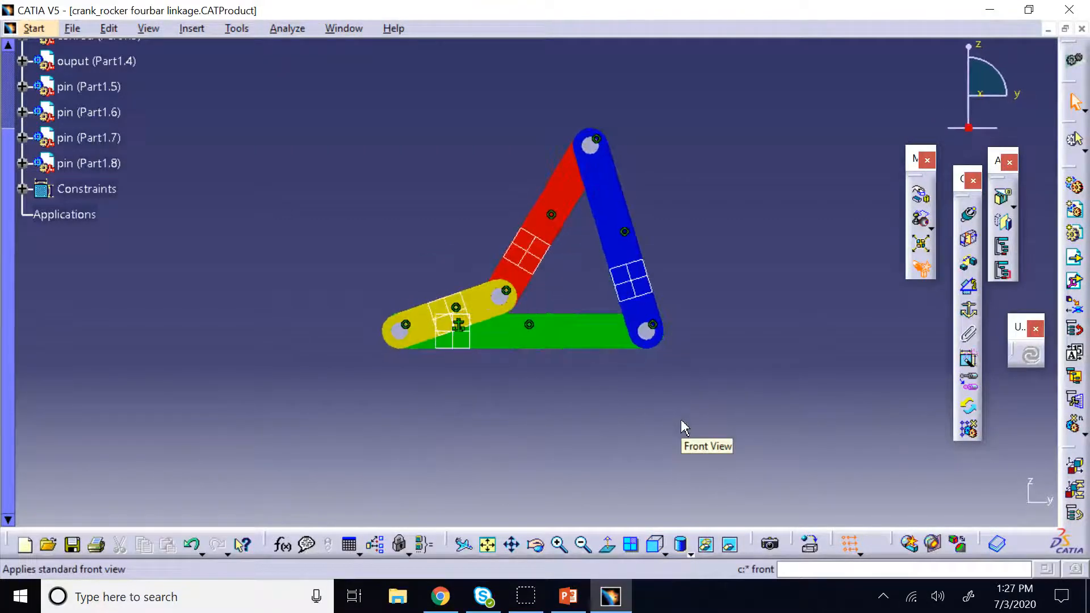
{"action": "left_click", "coordinate": [605, 253]}
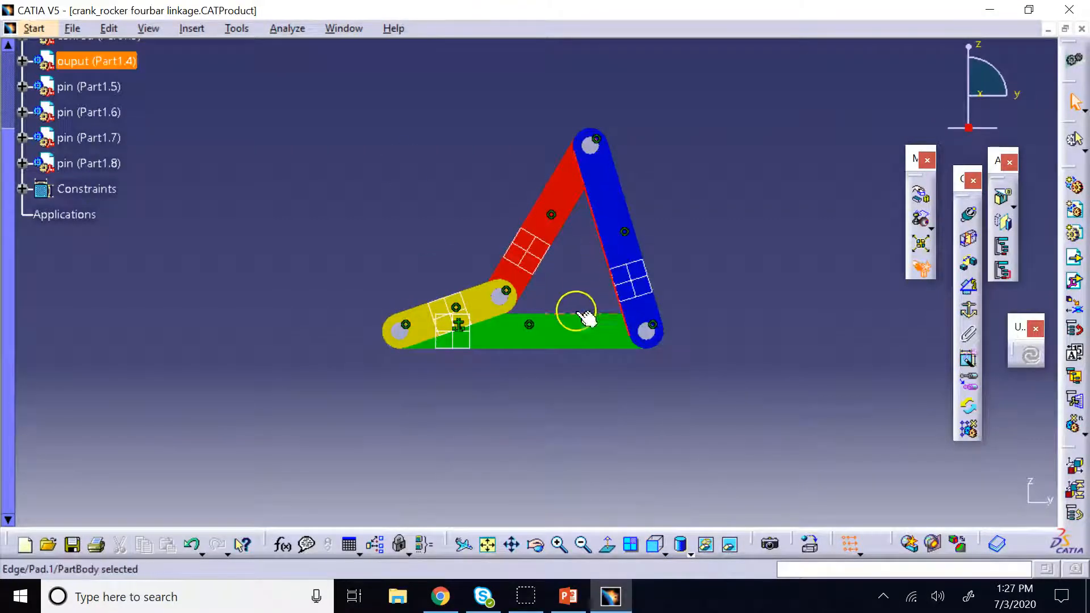
{"action": "left_click", "coordinate": [577, 312]}
{"action": "left_click", "coordinate": [769, 239]}
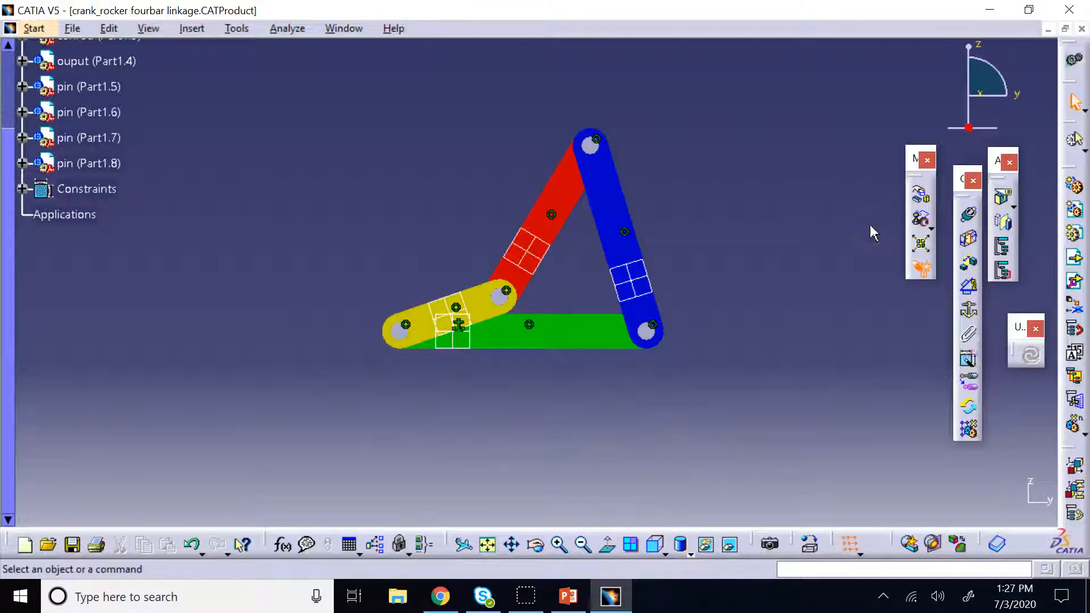
Restore the default position of all toolbars through the Customize settings.
{"action": "left_click_drag", "start_coordinate": [986, 544], "coordinate": [942, 498]}
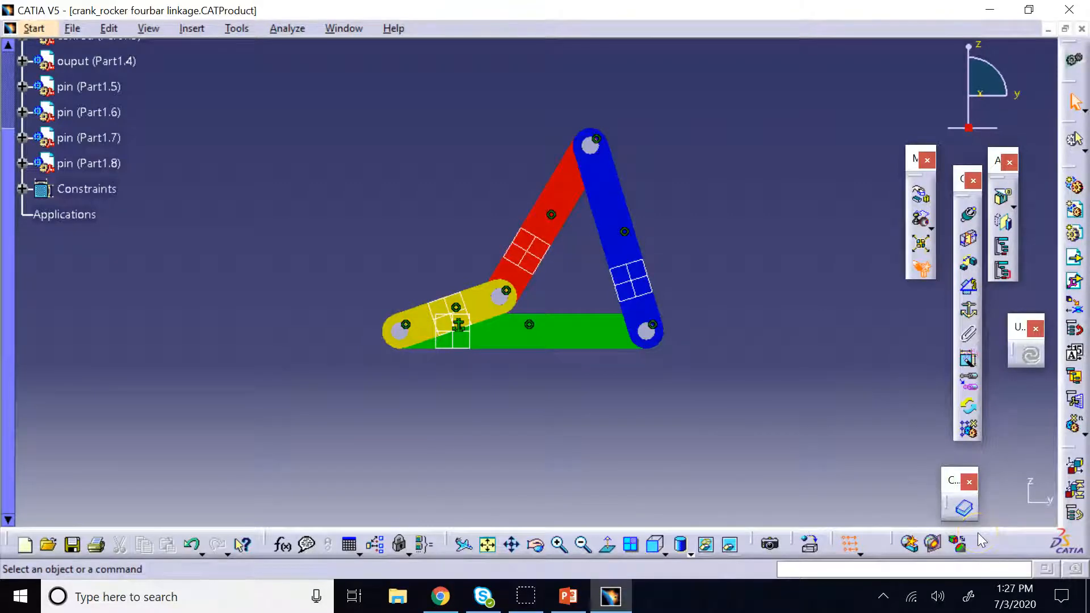
{"action": "right_click", "coordinate": [1006, 544]}
{"action": "mouse_move", "coordinate": [948, 599]}
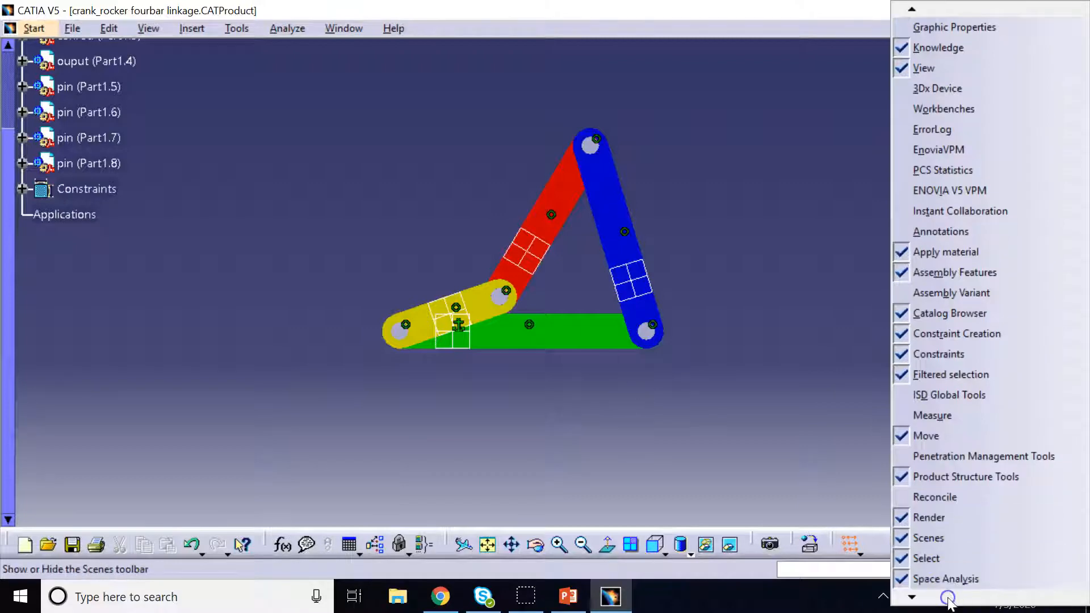
{"action": "left_click", "coordinate": [680, 245]}
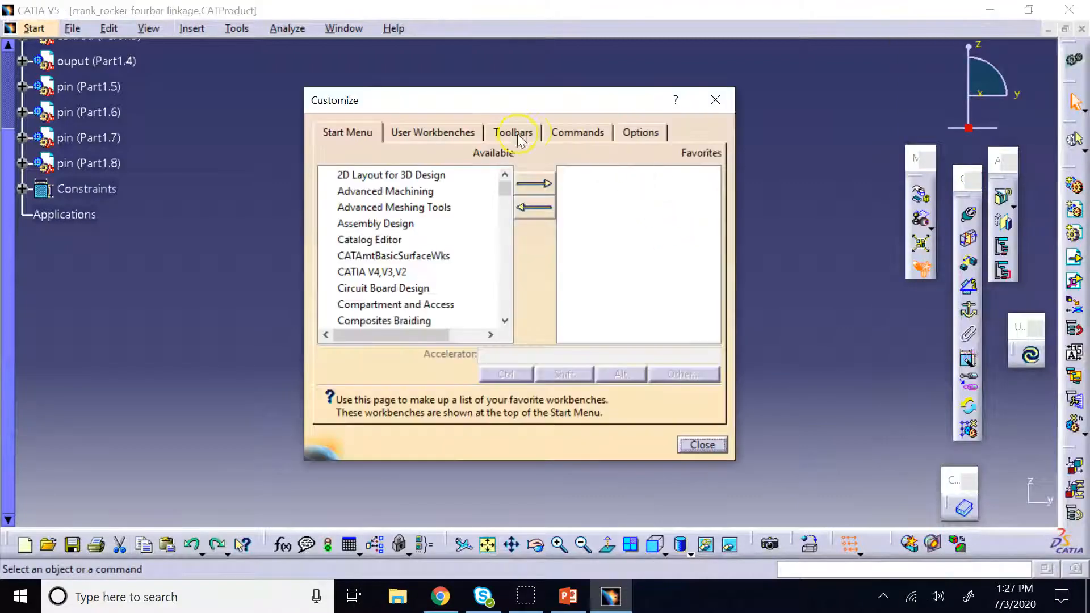
{"action": "left_click", "coordinate": [514, 133]}
{"action": "left_click", "coordinate": [672, 264]}
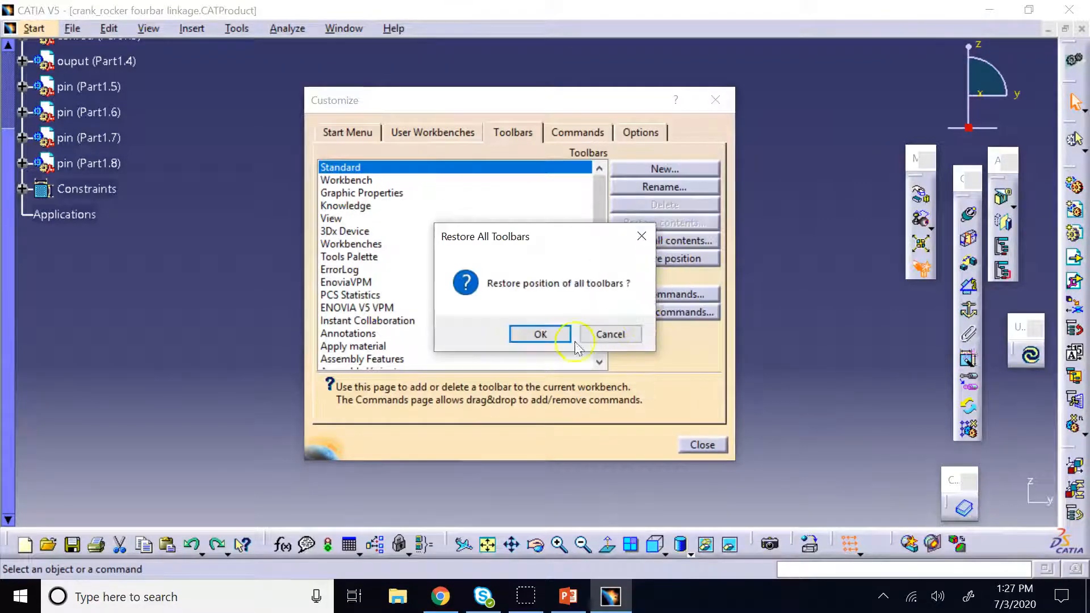
{"action": "left_click", "coordinate": [541, 334]}
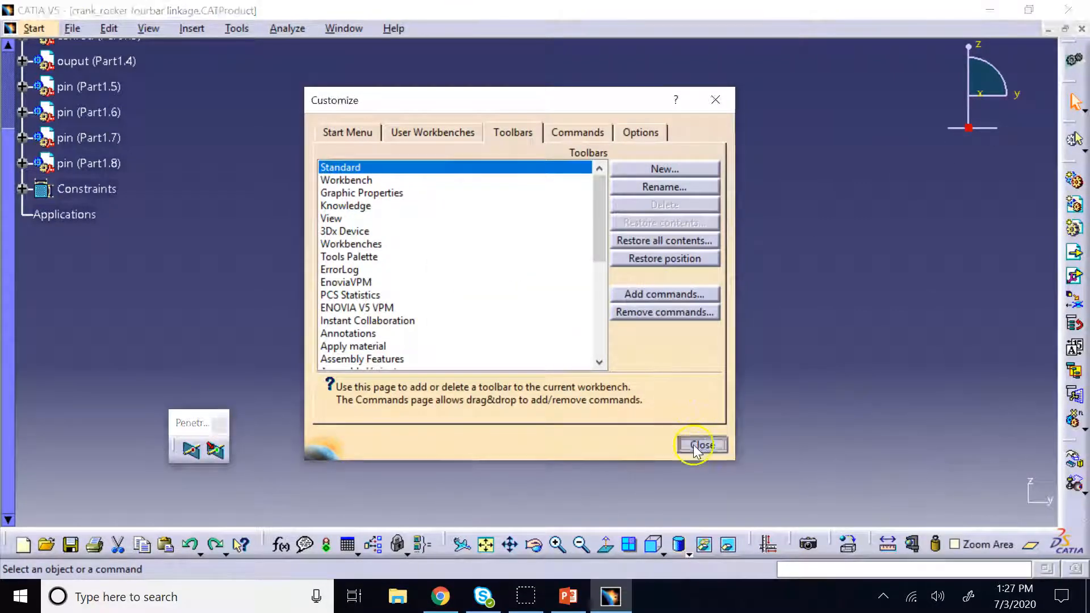
{"action": "left_click", "coordinate": [702, 445]}
Measure the angle between the inner edges of the blue output link and green ground link, using Any geometry for both selections.
{"action": "left_click", "coordinate": [888, 544]}
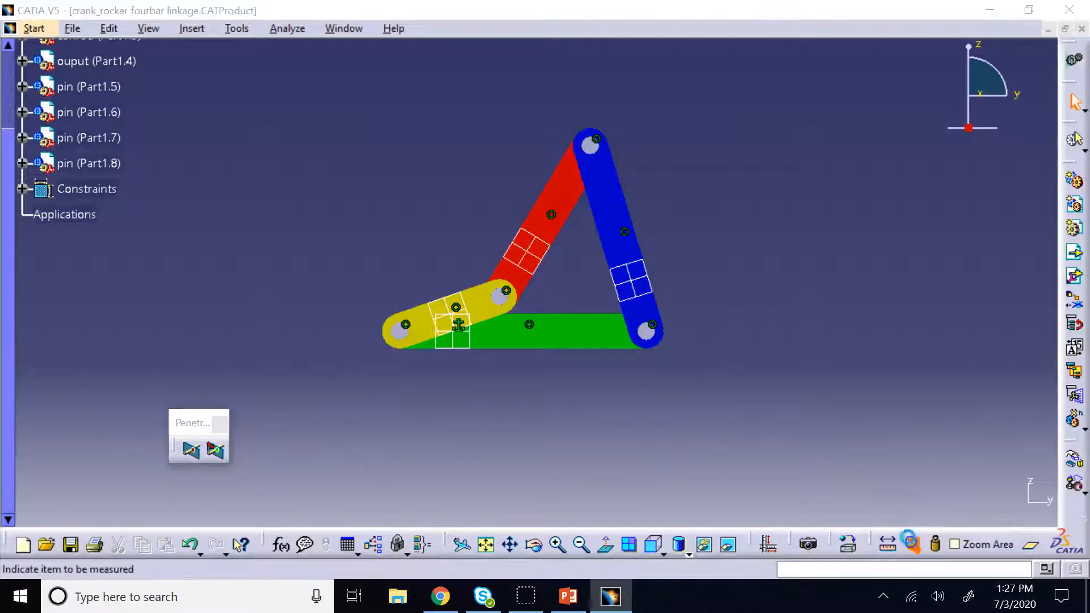
{"action": "left_click", "coordinate": [603, 256]}
{"action": "left_click", "coordinate": [591, 313]}
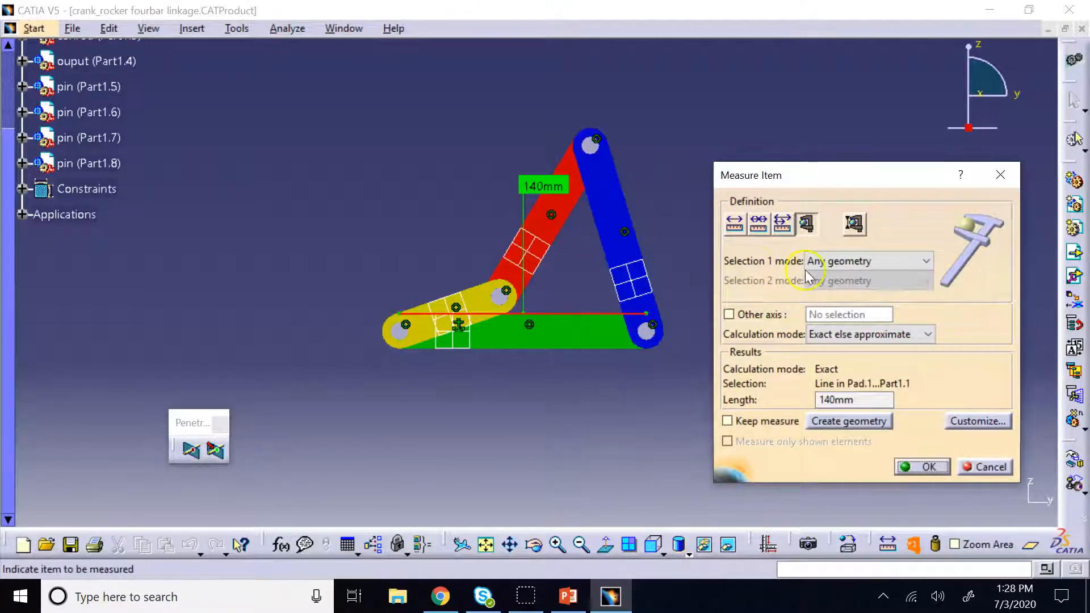
{"action": "left_click", "coordinate": [735, 224]}
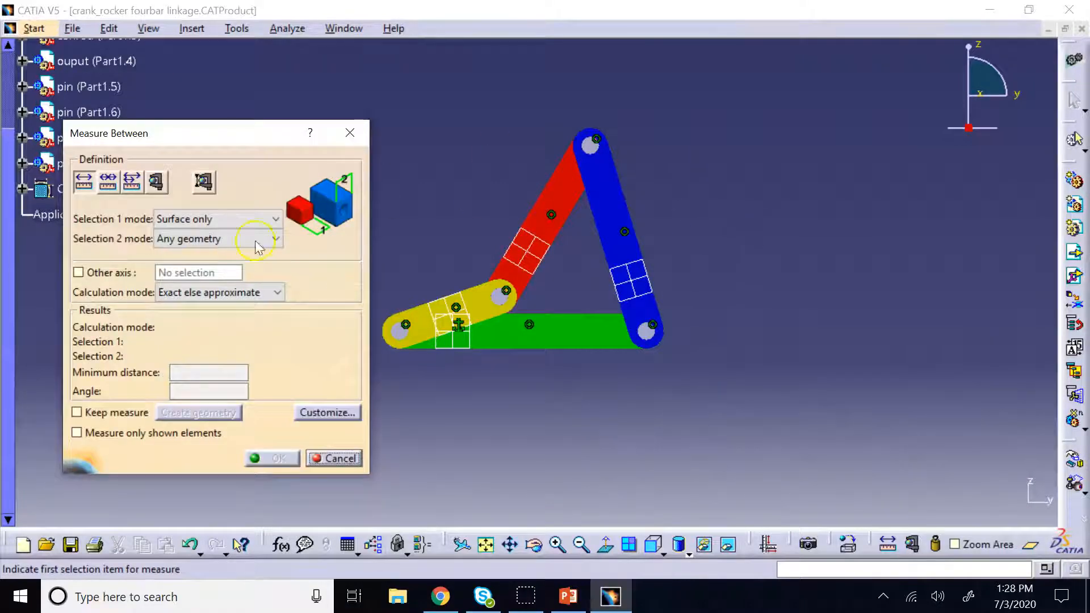
{"action": "left_click", "coordinate": [244, 219]}
{"action": "left_click", "coordinate": [214, 239]}
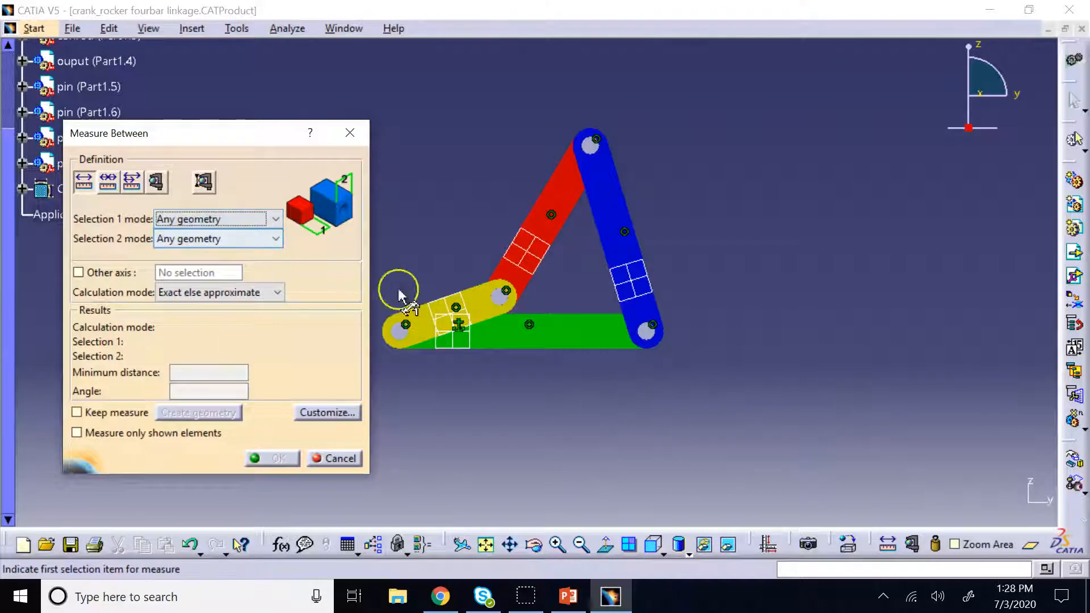
{"action": "left_click", "coordinate": [604, 261]}
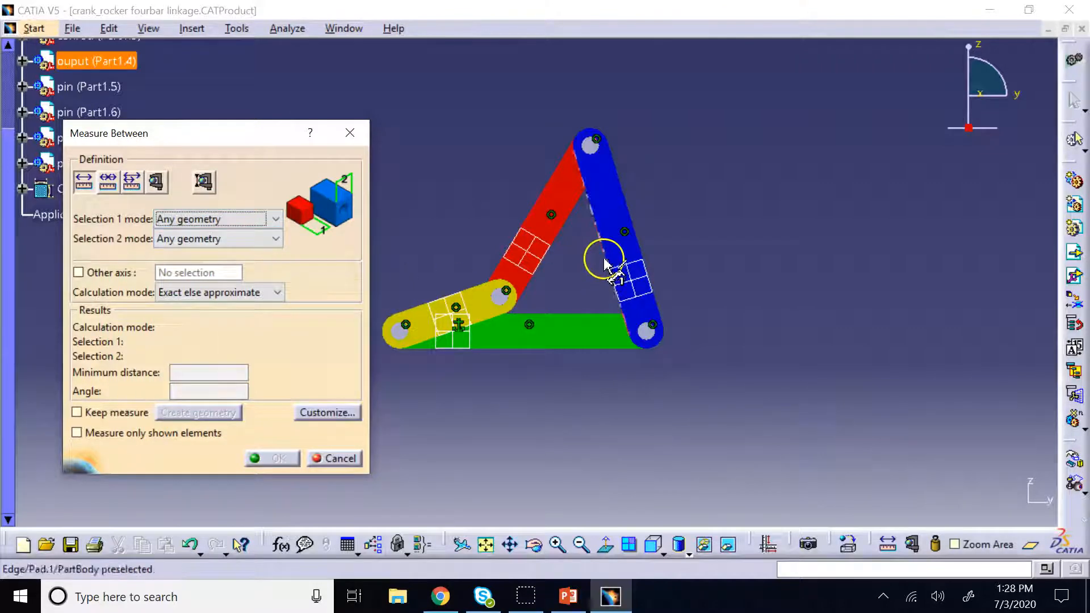
{"action": "left_click", "coordinate": [568, 315]}
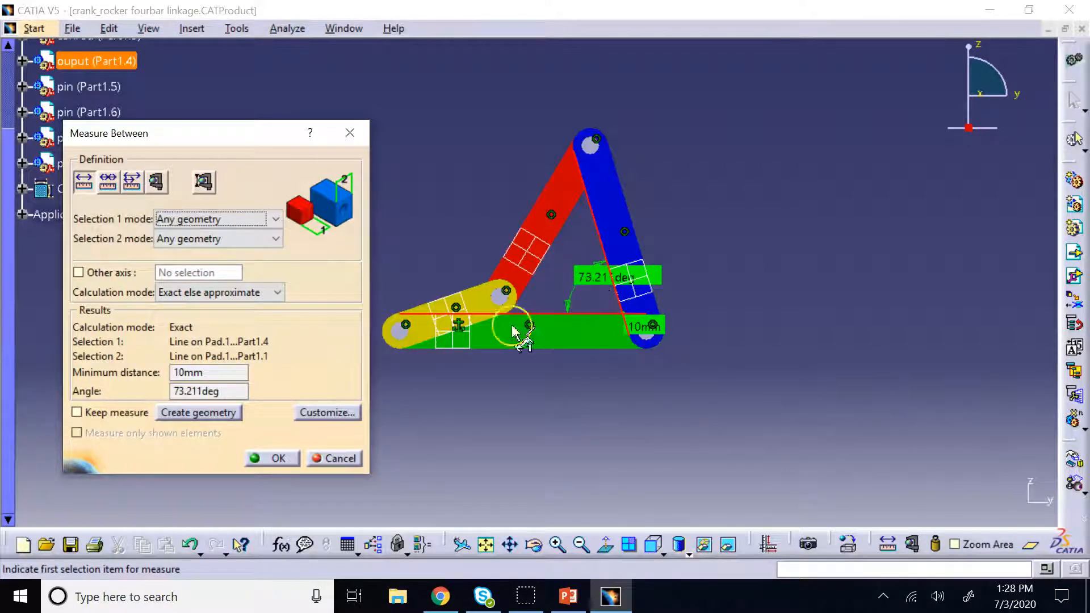
{"action": "left_click", "coordinate": [343, 461]}
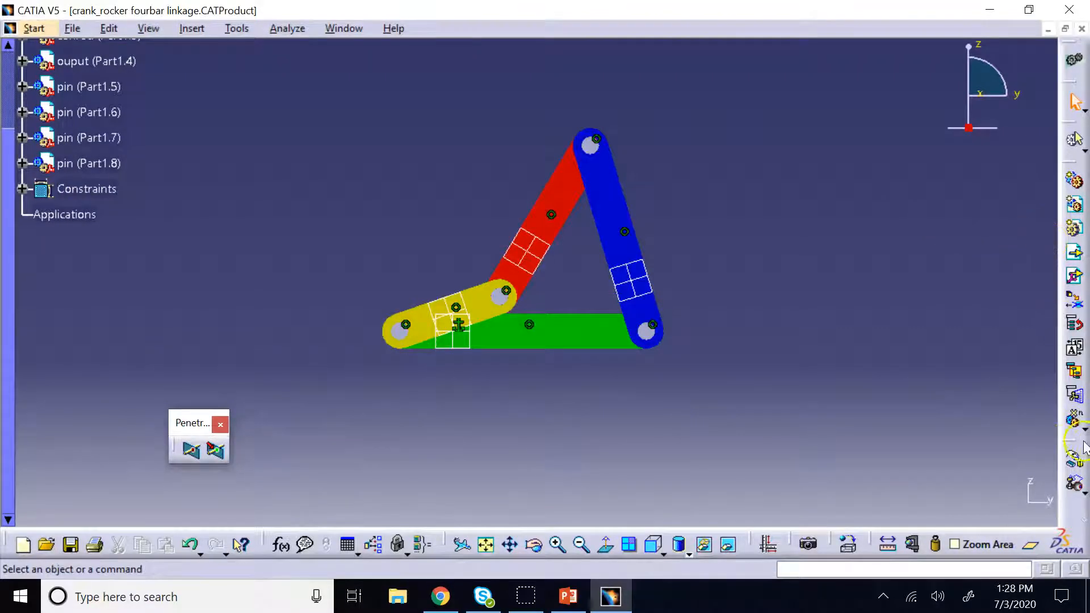
Float the Move toolbar and swing the yellow input link around the X axis until it points horizontally away from the ground link.
{"action": "left_click_drag", "start_coordinate": [1065, 449], "coordinate": [965, 210]}
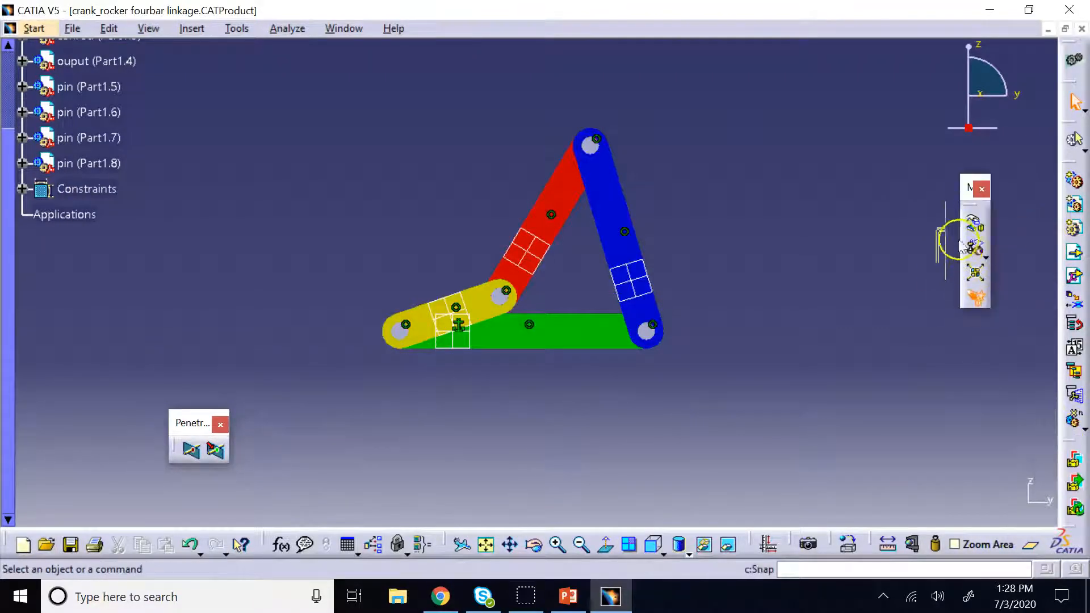
{"action": "left_click", "coordinate": [959, 221]}
{"action": "left_click_drag", "start_coordinate": [499, 296], "coordinate": [234, 476]}
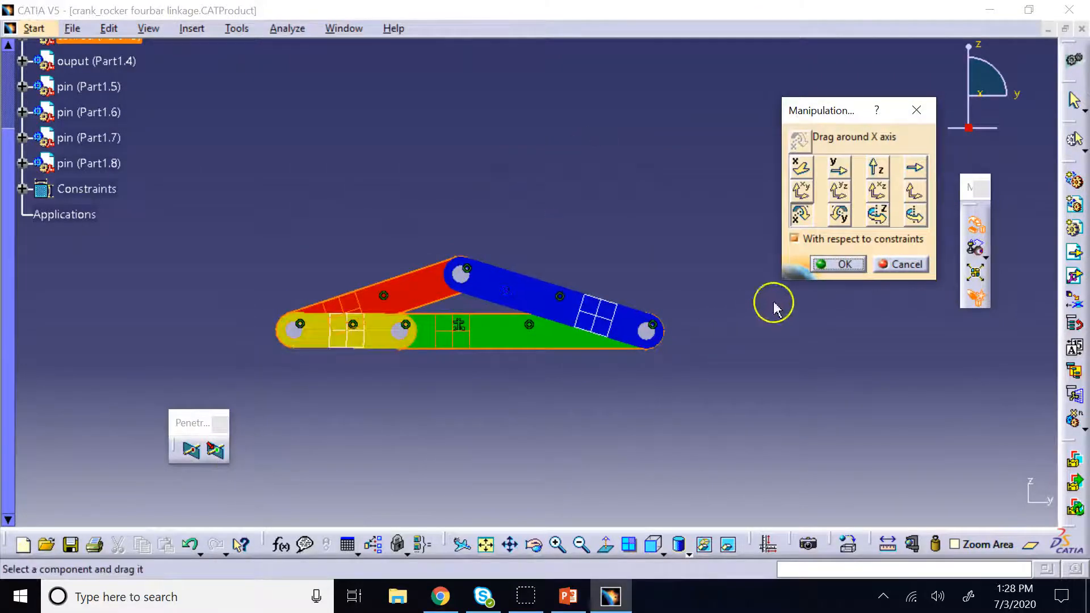
{"action": "left_click", "coordinate": [834, 264]}
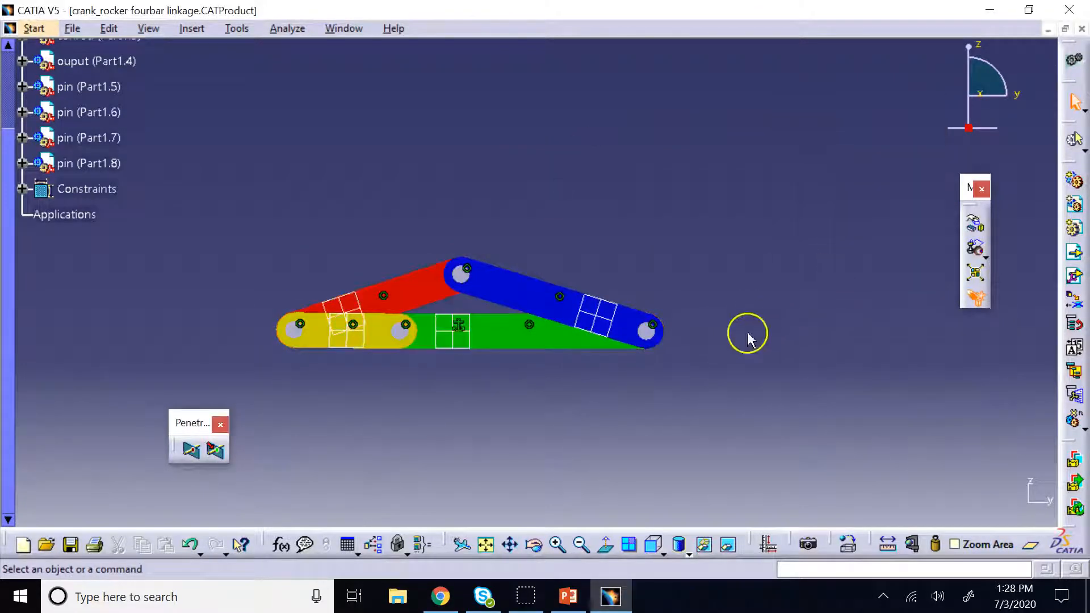
Measure the angle between the blue output link and green ground link in the extended linkage position.
{"action": "left_click", "coordinate": [888, 546]}
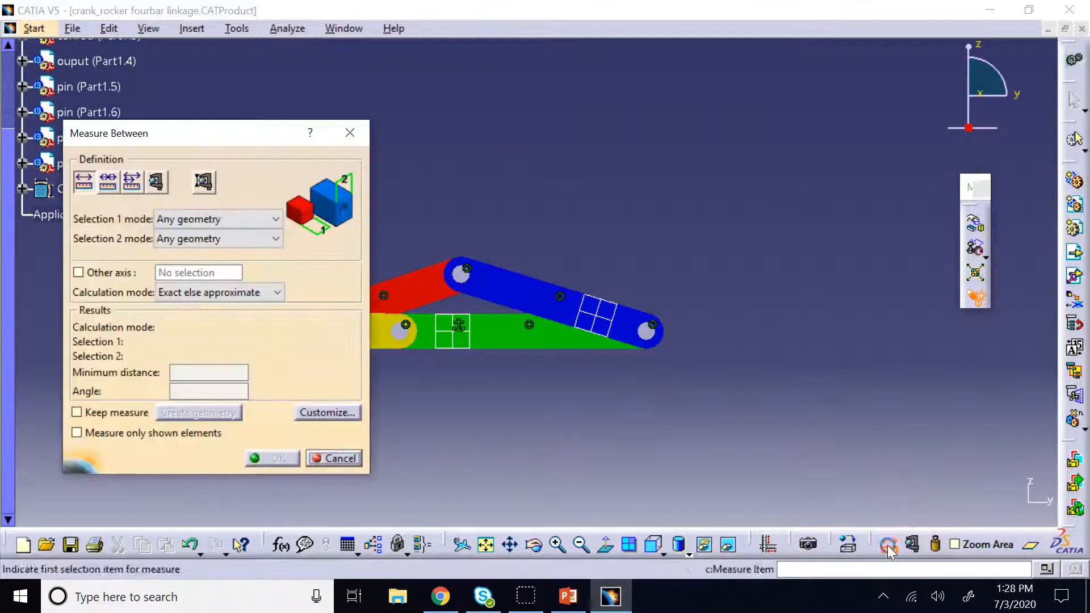
{"action": "left_click", "coordinate": [504, 311]}
{"action": "left_click", "coordinate": [509, 319]}
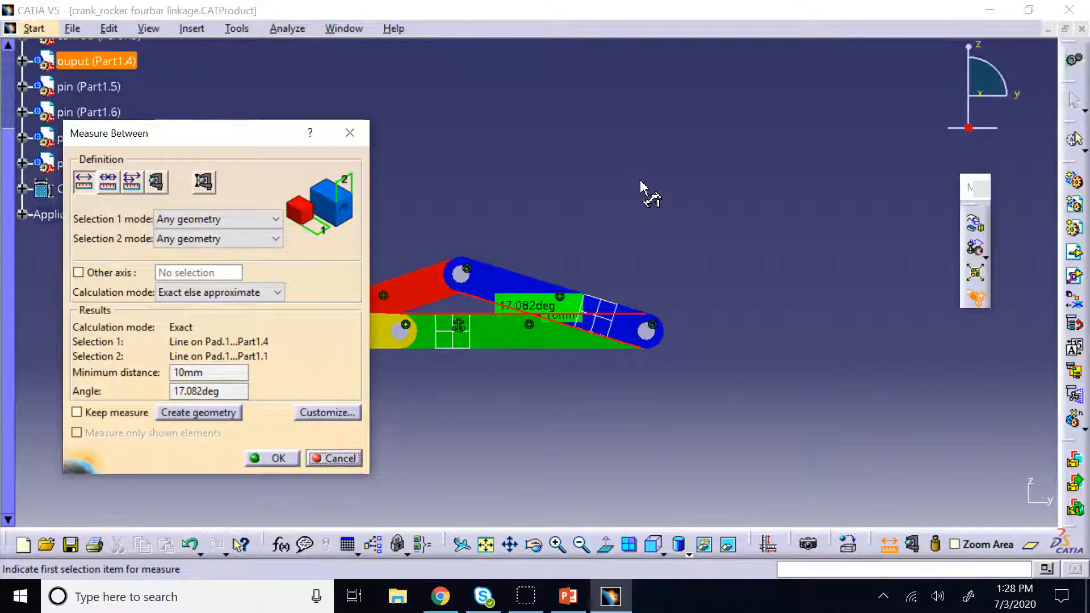
{"action": "left_click", "coordinate": [343, 463]}
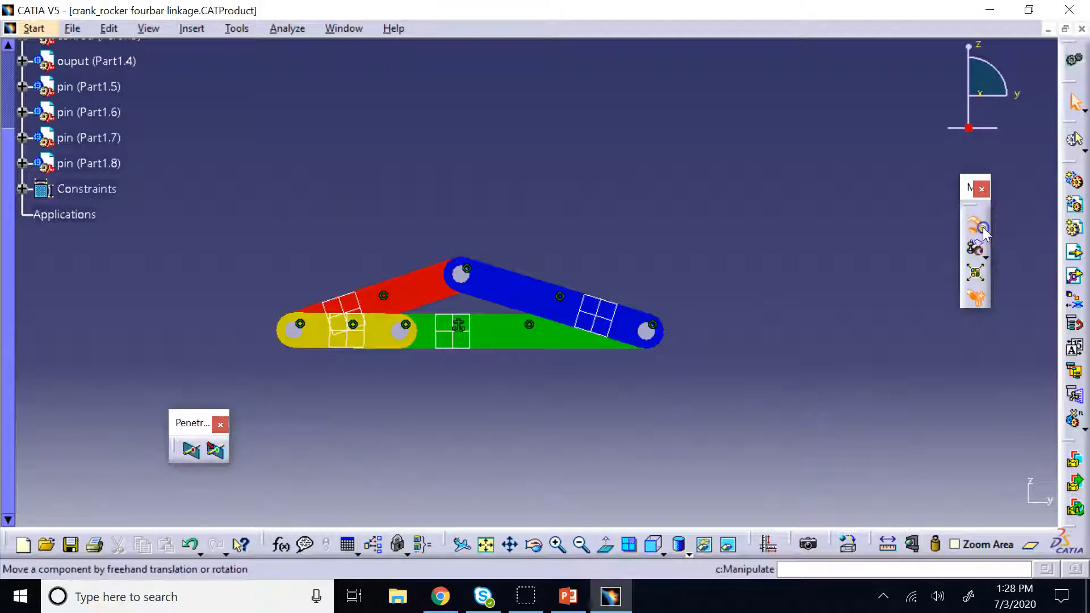
Swing the yellow input link up above the ground link around the X axis, accept the position, and return to the isometric view.
{"action": "left_click", "coordinate": [981, 227]}
{"action": "left_click_drag", "start_coordinate": [324, 335], "coordinate": [388, 270]}
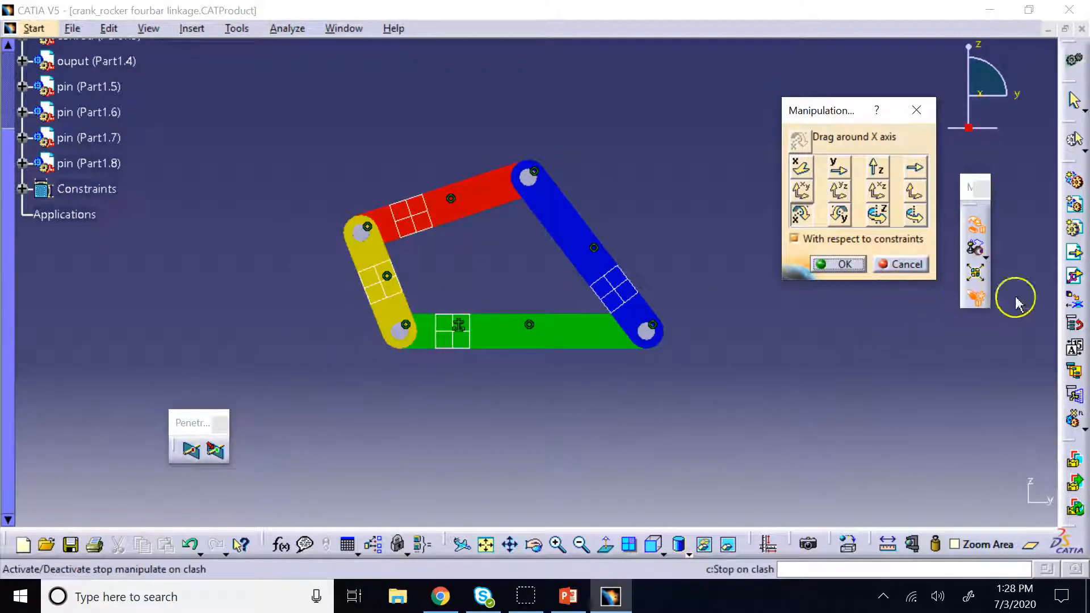
{"action": "left_click", "coordinate": [838, 264]}
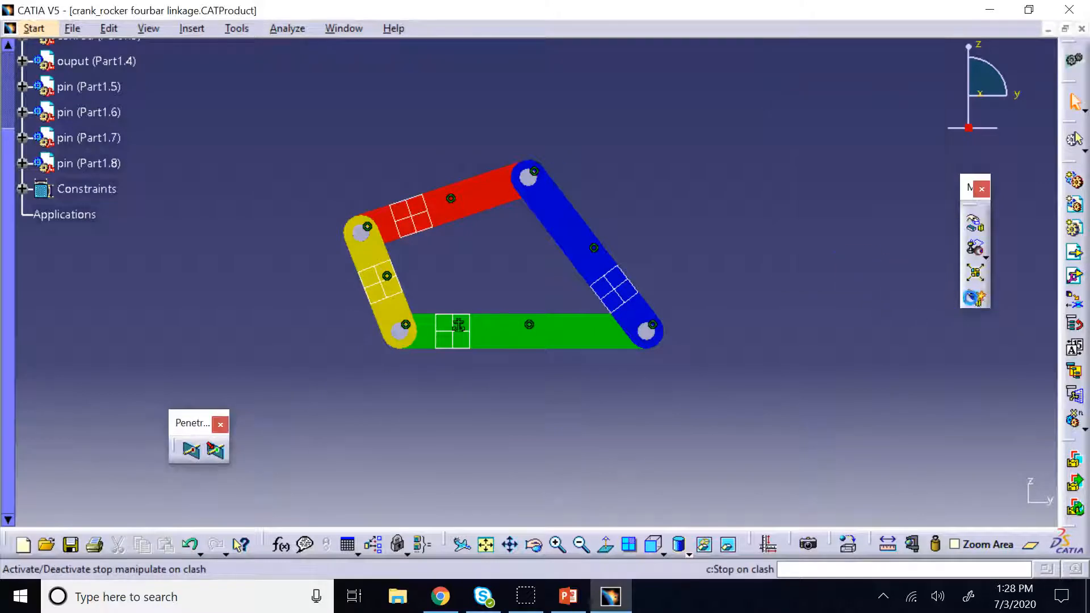
{"action": "left_click", "coordinate": [659, 548]}
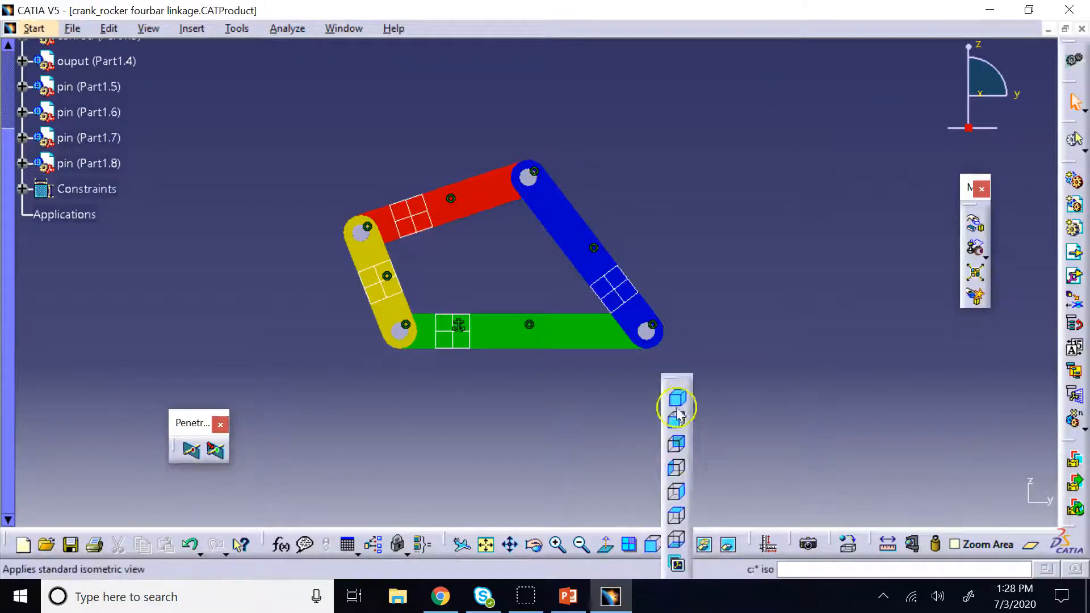
{"action": "left_click", "coordinate": [681, 402]}
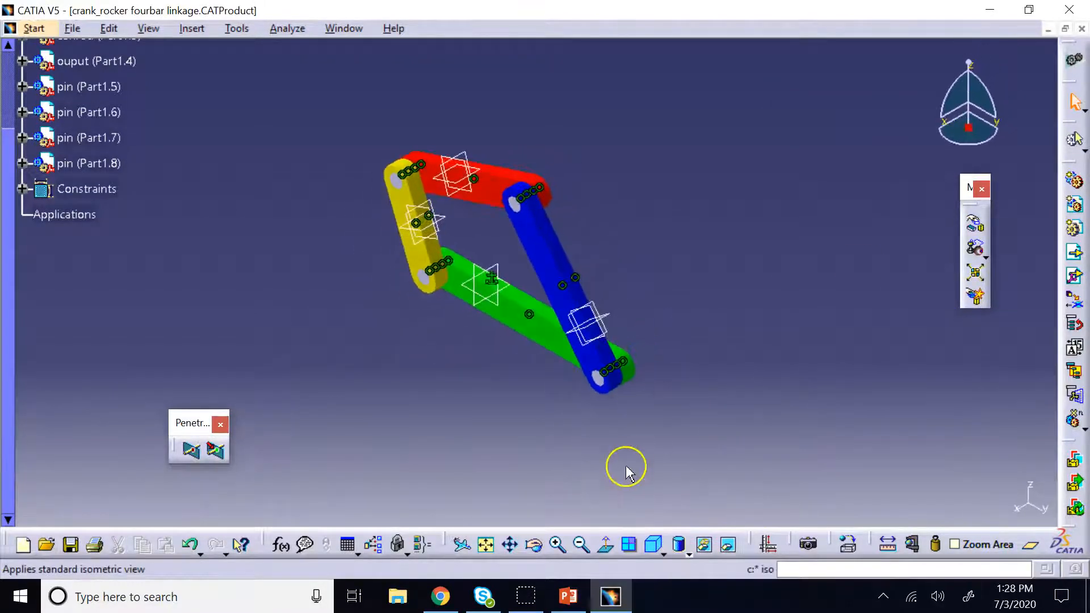
Switch to PowerPoint, review the "Clash Analysis" slide, and browse the slide thumbnails that follow it.
{"action": "left_click", "coordinate": [561, 605]}
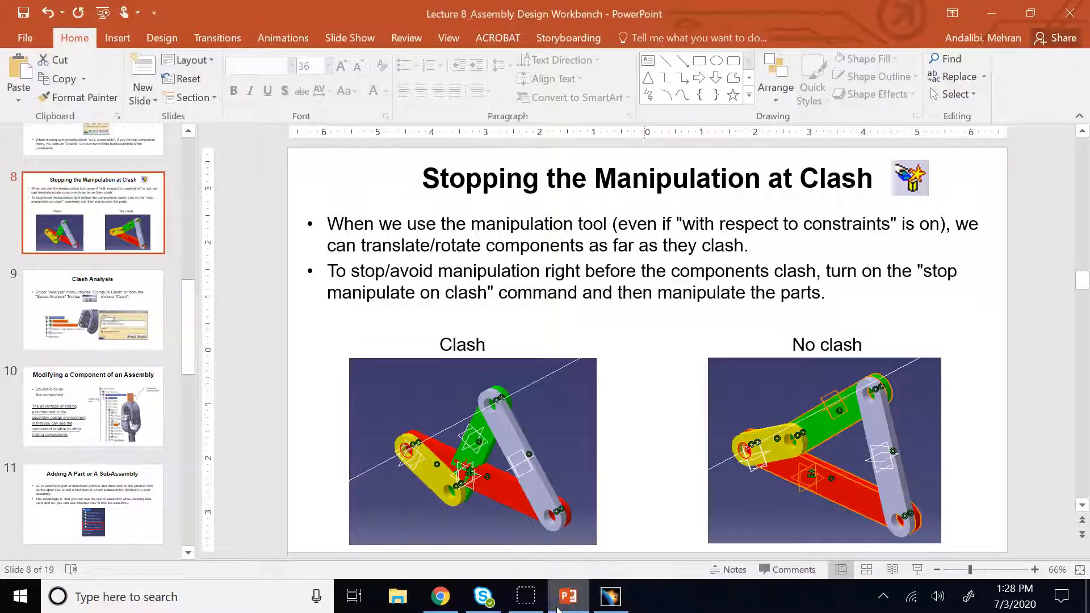
{"action": "left_click", "coordinate": [124, 142]}
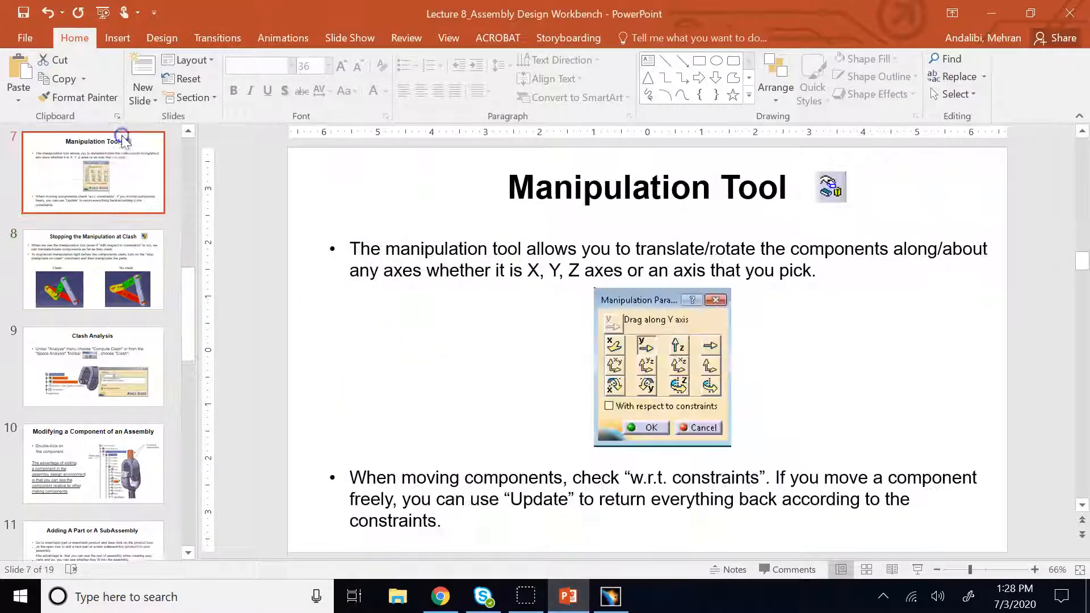
{"action": "left_click", "coordinate": [139, 240]}
{"action": "left_click", "coordinate": [141, 353]}
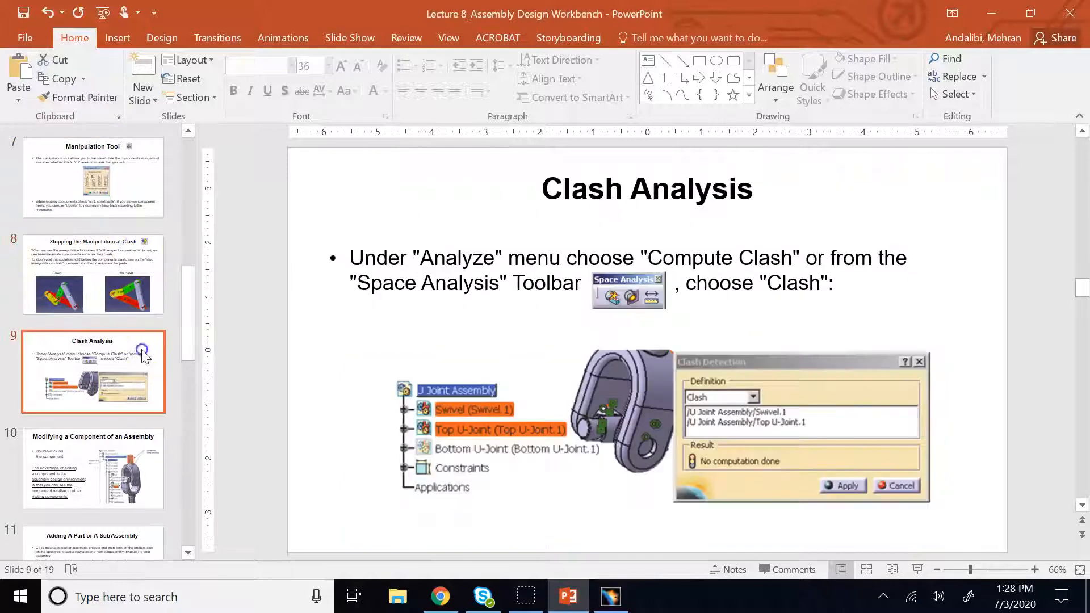
{"action": "scroll", "coordinate": [146, 356], "scroll_direction": "down", "scroll_amount": 1}
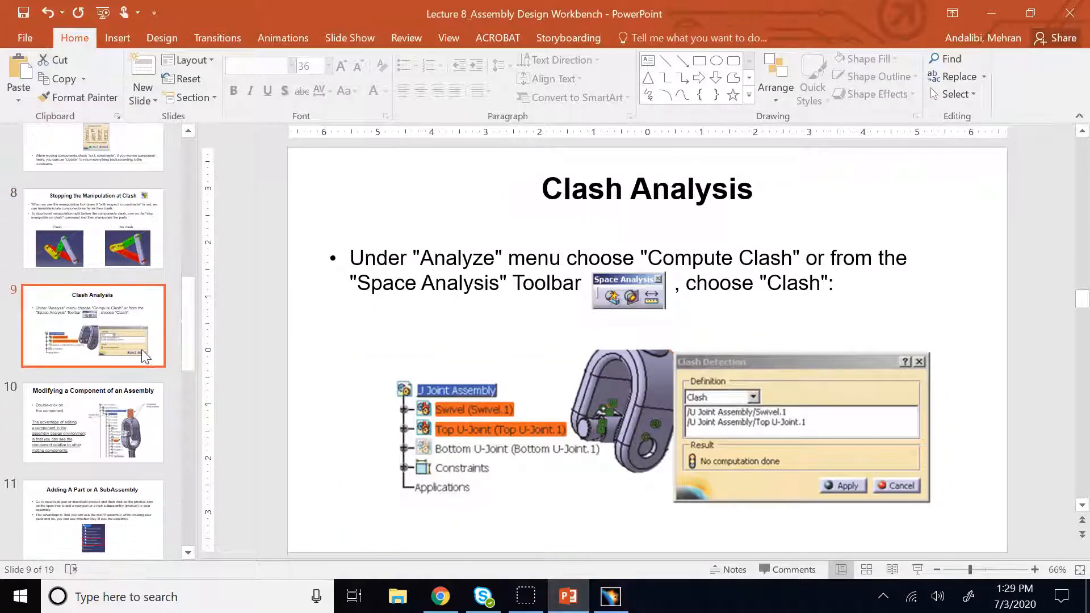
{"action": "scroll", "coordinate": [142, 349], "scroll_direction": "down", "scroll_amount": 7}
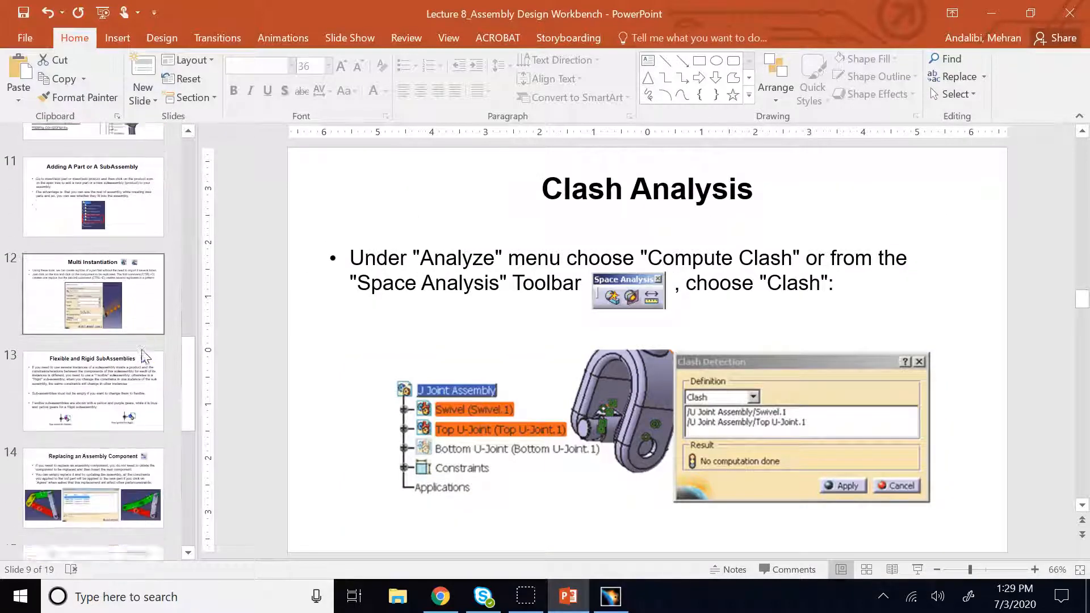
Browse the further lecture slides, viewing "Assembly Dependencies" and "Replacing an Assembly Component".
{"action": "scroll", "coordinate": [142, 350], "scroll_direction": "down", "scroll_amount": 5}
{"action": "left_click", "coordinate": [96, 437]}
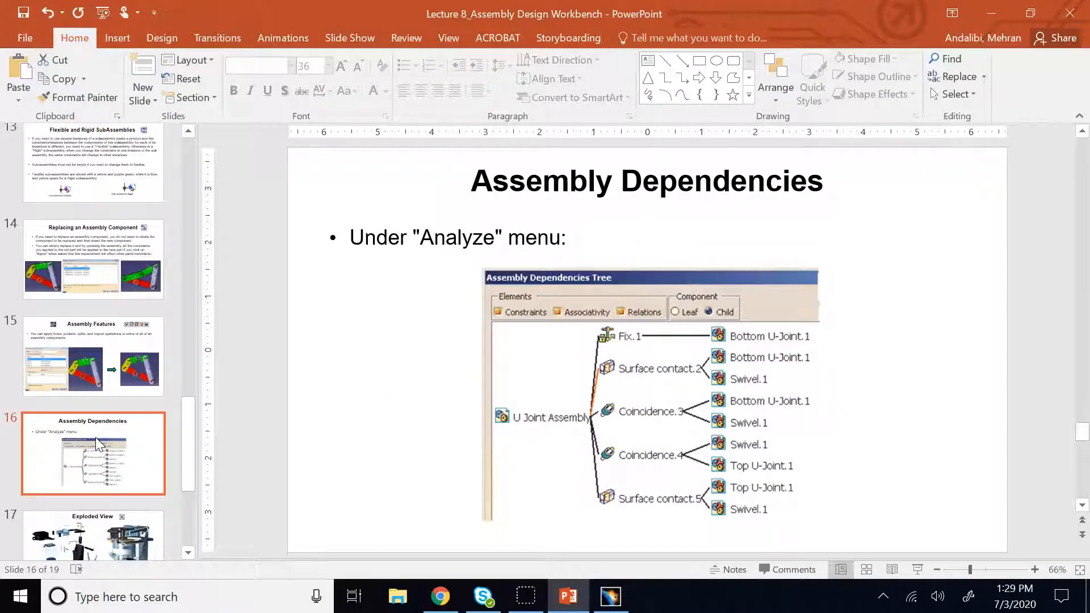
{"action": "left_click", "coordinate": [93, 271]}
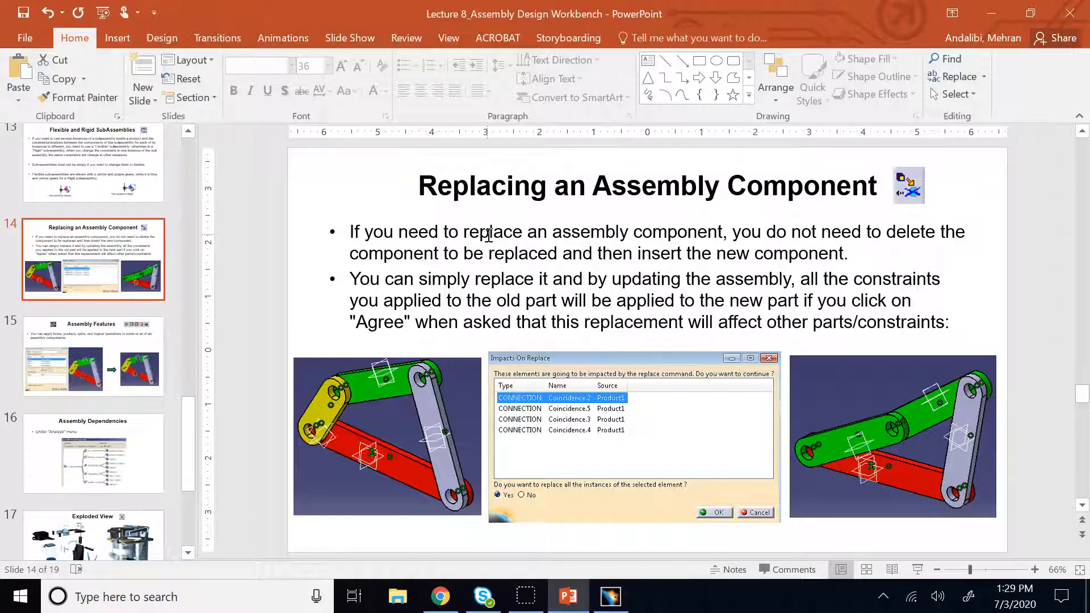
Switch to CATIA, undo the recent linkage moves, and close the crank-rocker assembly without saving its changes.
{"action": "left_click", "coordinate": [611, 596]}
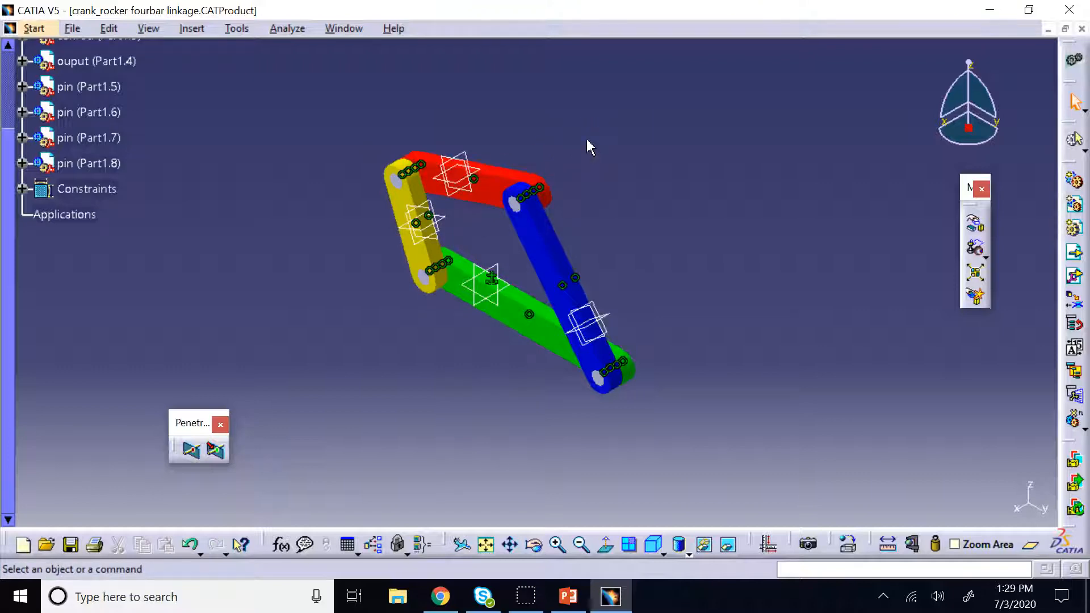
{"action": "key", "text": "ctrl+s"}
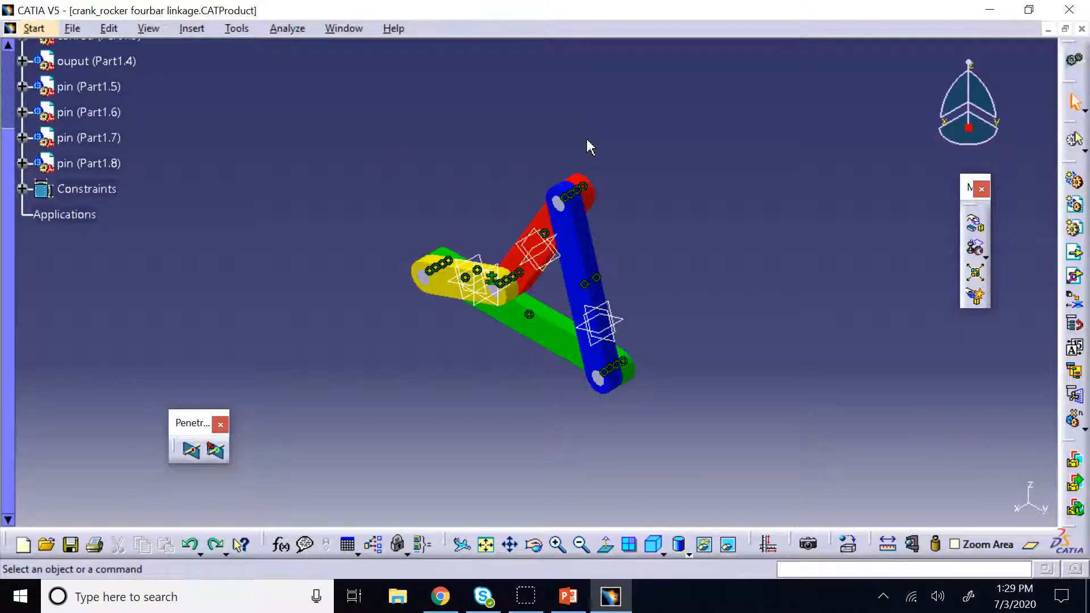
{"action": "key", "text": "ctrl+z"}
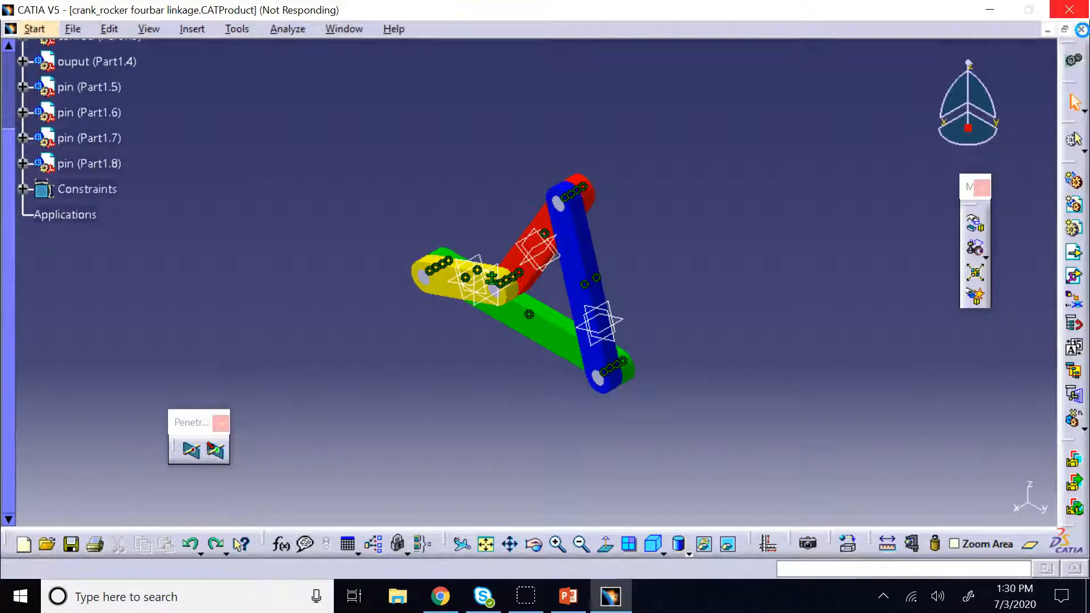
{"action": "left_click", "coordinate": [1082, 30]}
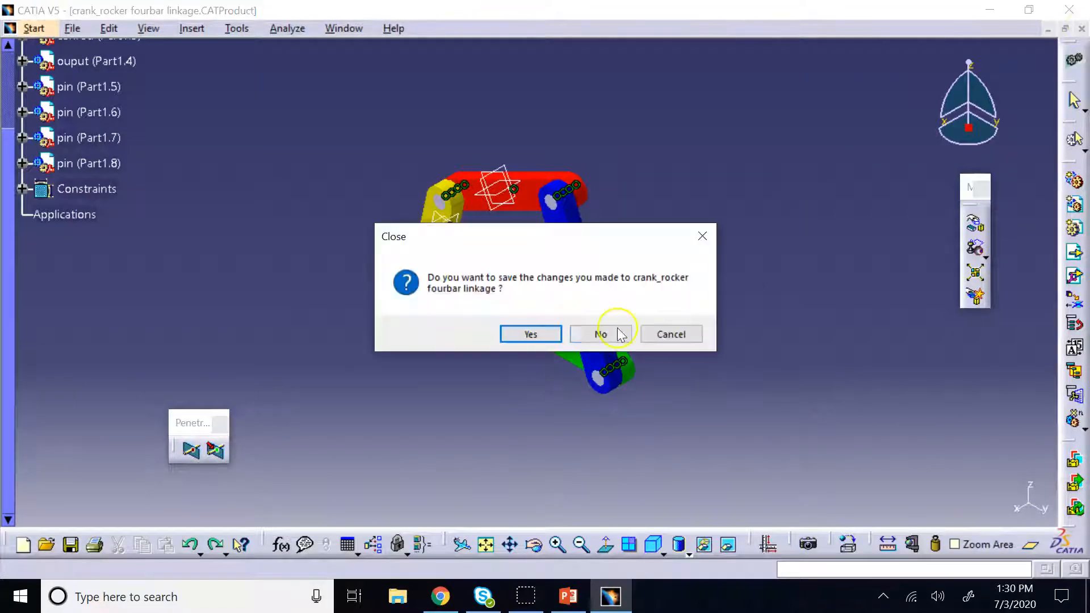
{"action": "left_click", "coordinate": [601, 334]}
Reopen crank_rocker fourbar linkage.CATProduct, fit the whole linkage in view, and close the floating Penetration toolbar.
{"action": "left_click", "coordinate": [52, 27]}
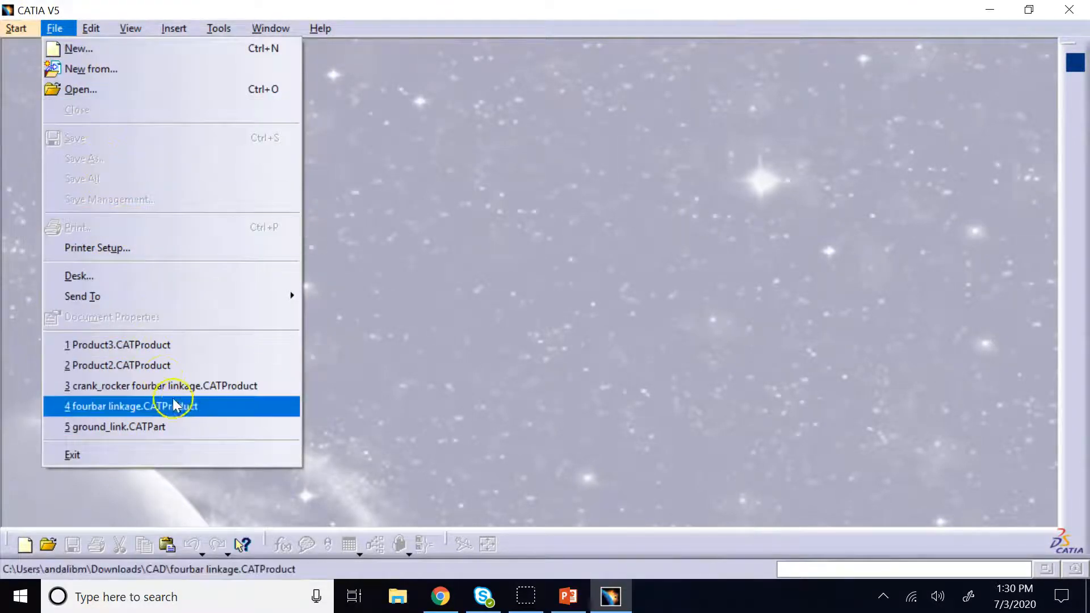
{"action": "left_click", "coordinate": [185, 389]}
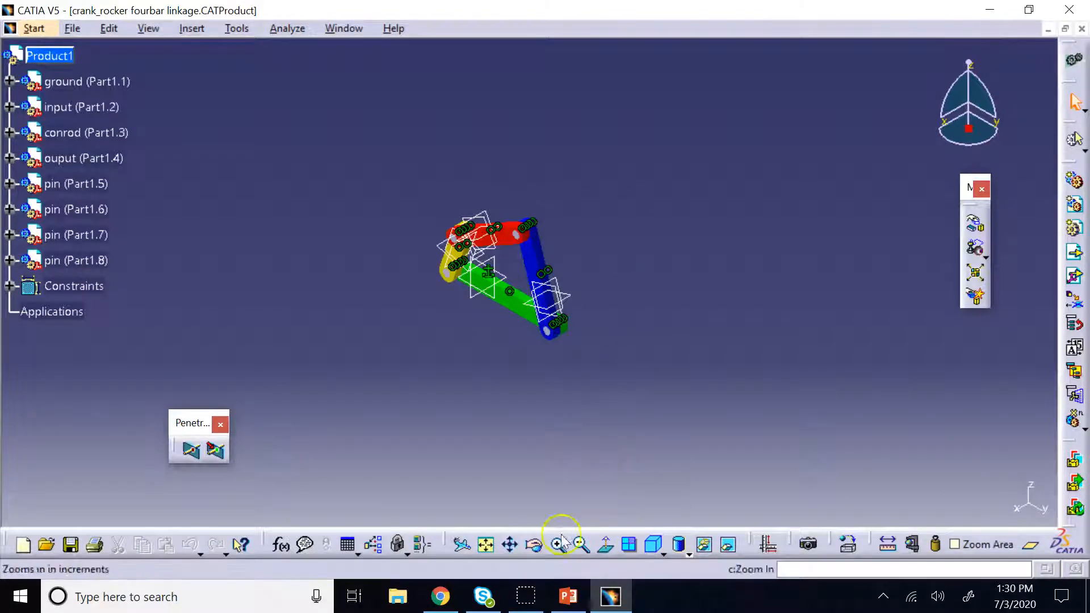
{"action": "left_click", "coordinate": [491, 548]}
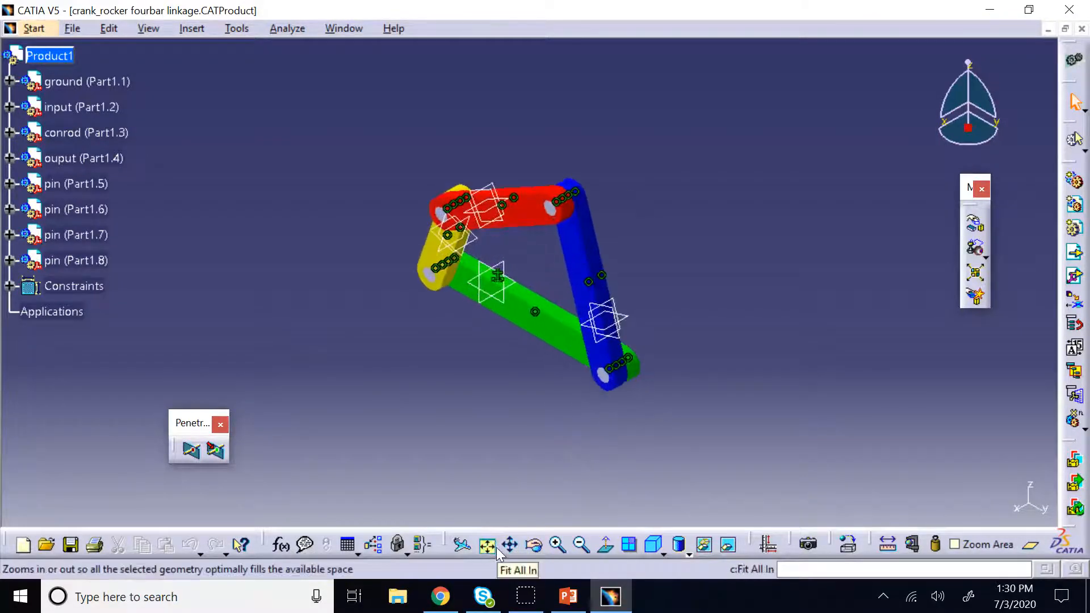
{"action": "left_click", "coordinate": [220, 424]}
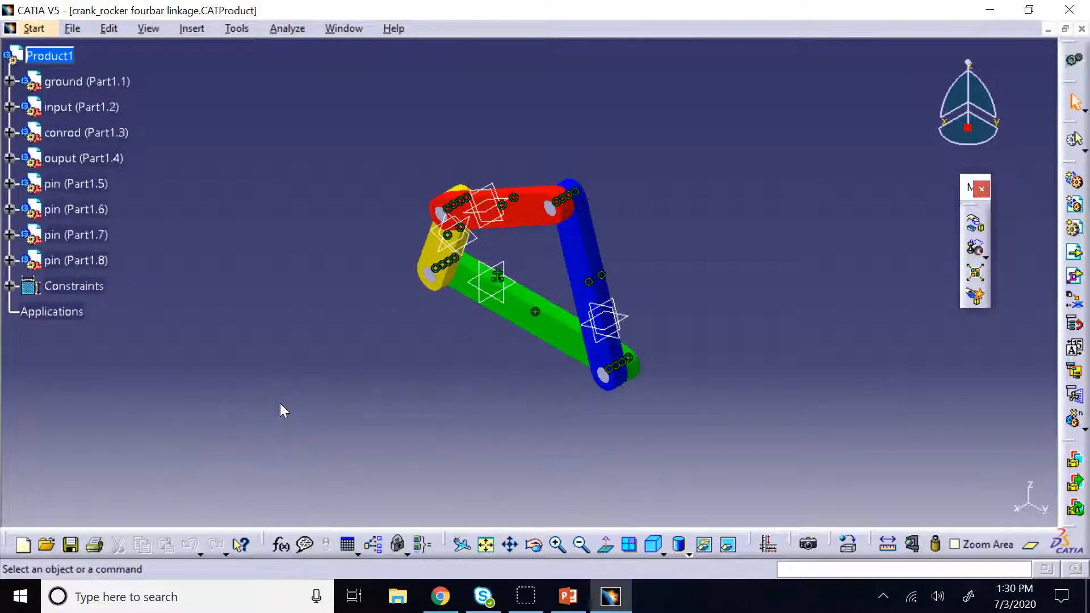
{"action": "left_click", "coordinate": [431, 257]}
{"action": "left_click_drag", "start_coordinate": [432, 257], "coordinate": [513, 199]}
Float the product structure toolbar and use Replace Component to substitute the connecting_link part for input (Part1.2).
{"action": "left_click_drag", "start_coordinate": [1072, 164], "coordinate": [795, 166]}
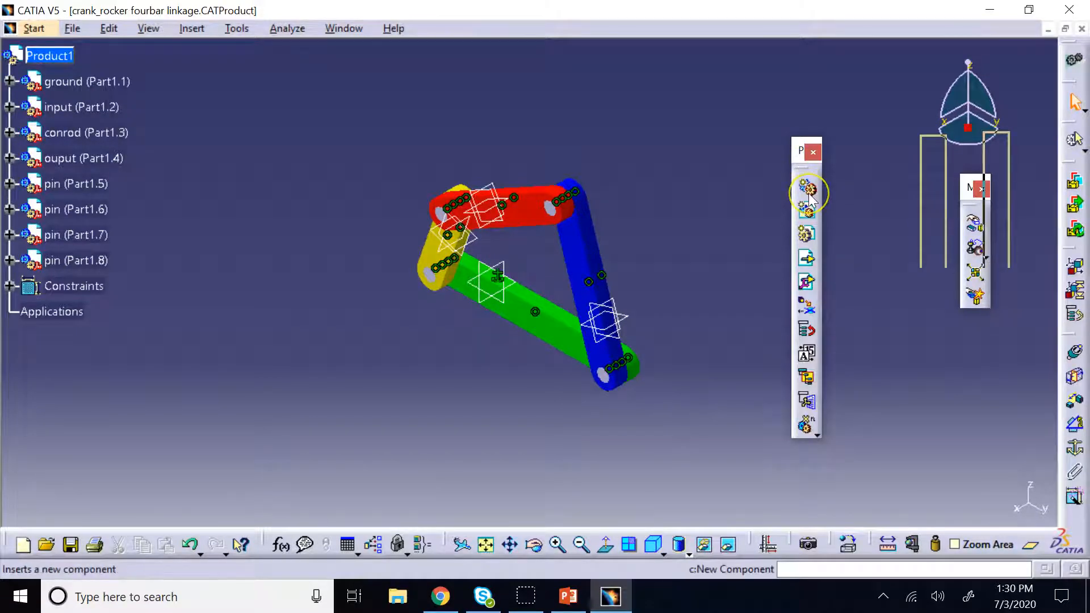
{"action": "left_click", "coordinate": [808, 214]}
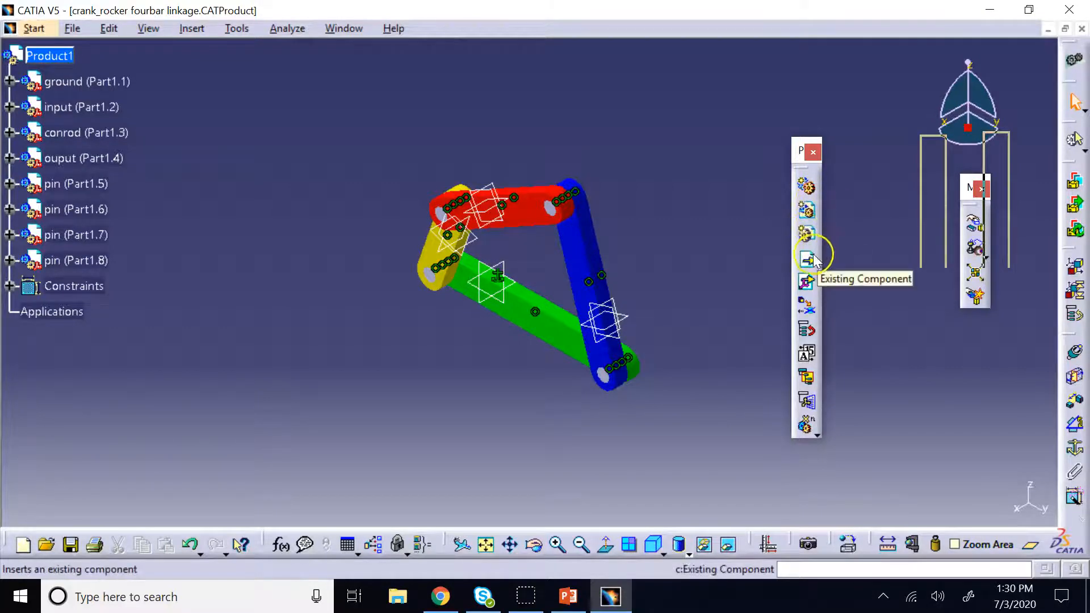
{"action": "left_click", "coordinate": [807, 307]}
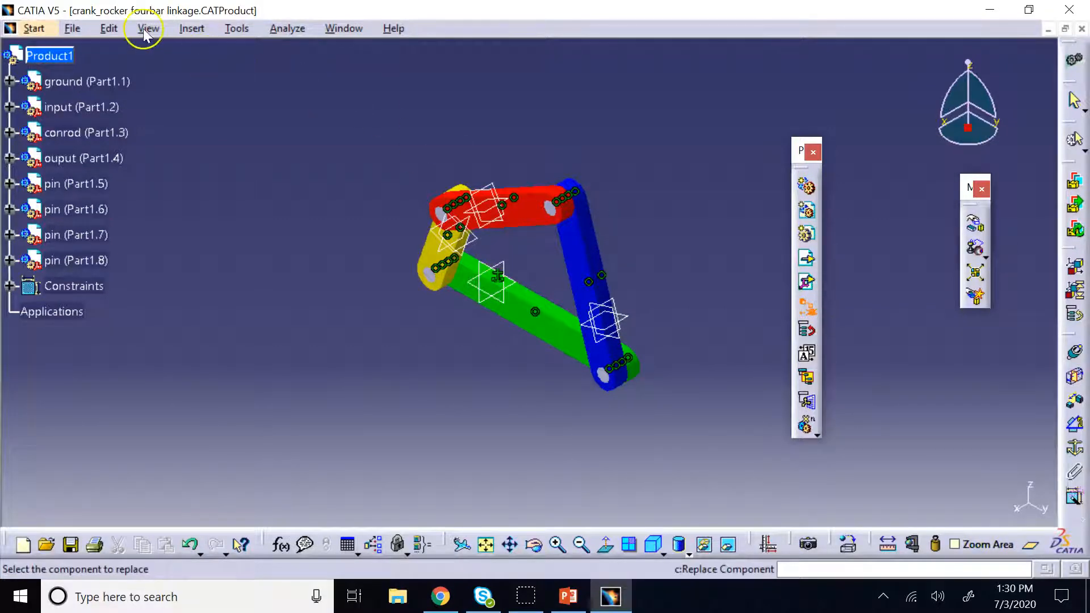
{"action": "left_click", "coordinate": [80, 109]}
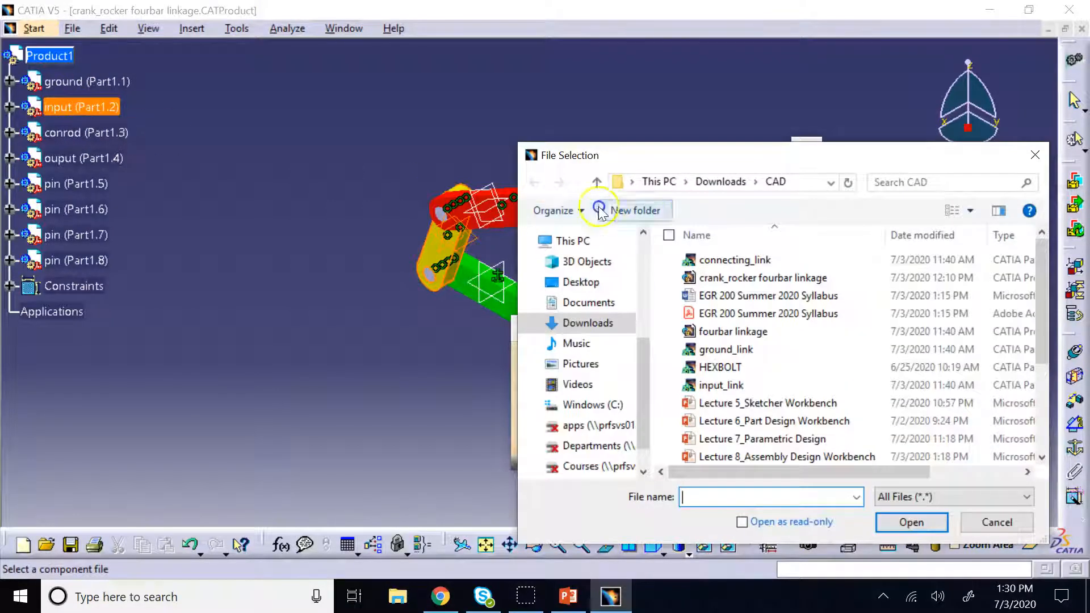
{"action": "left_click_drag", "start_coordinate": [662, 153], "coordinate": [460, 104]}
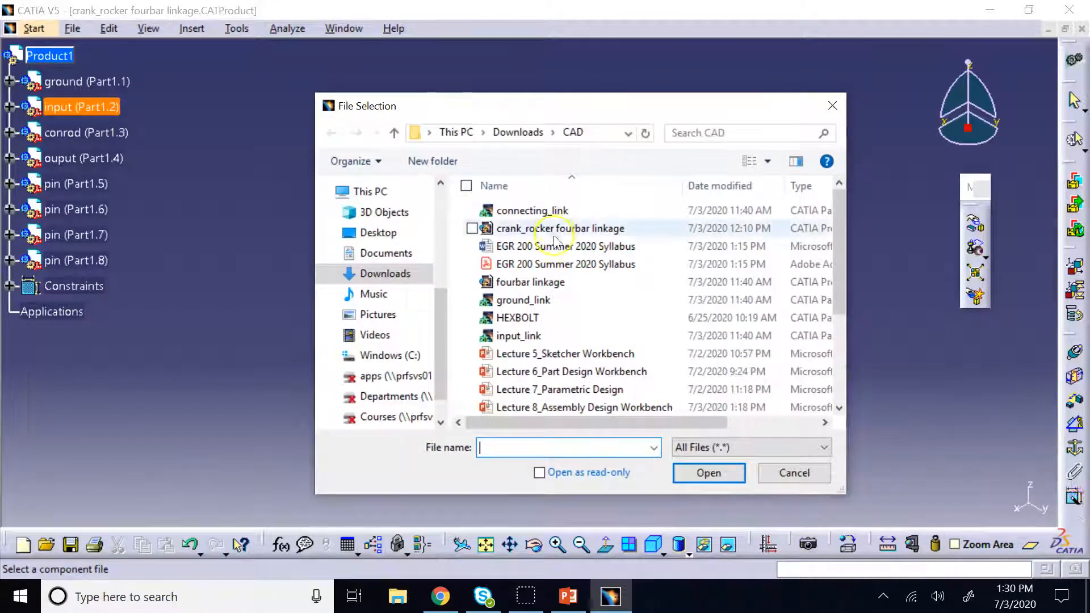
{"action": "left_click", "coordinate": [534, 212]}
{"action": "left_click", "coordinate": [720, 476]}
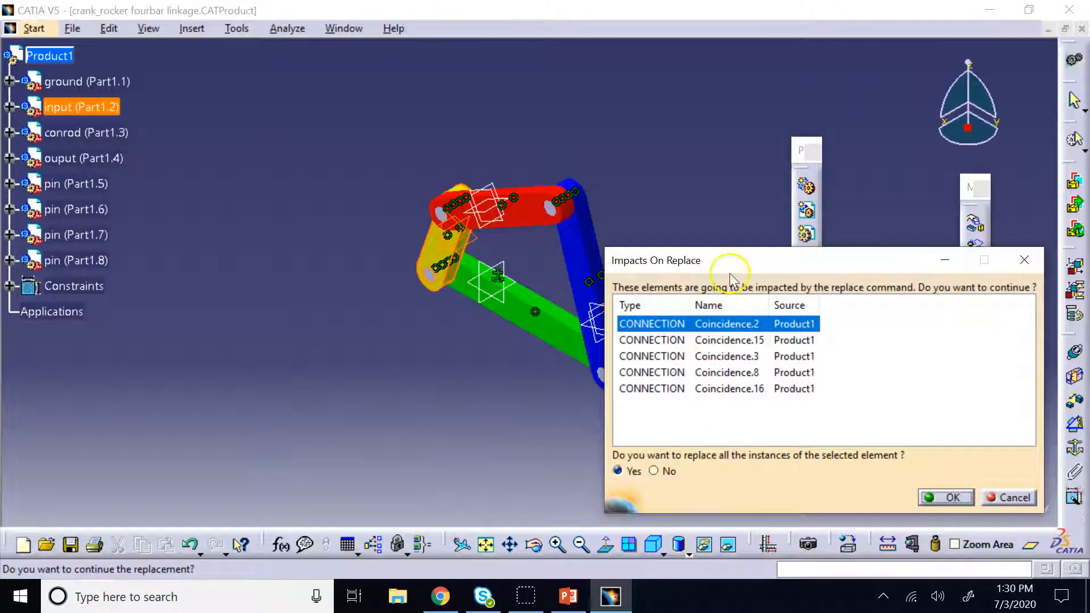
Review the impacted coincidences against the expanded constraints list, and accept replacing all instances of the input link.
{"action": "left_click_drag", "start_coordinate": [733, 267], "coordinate": [729, 127]}
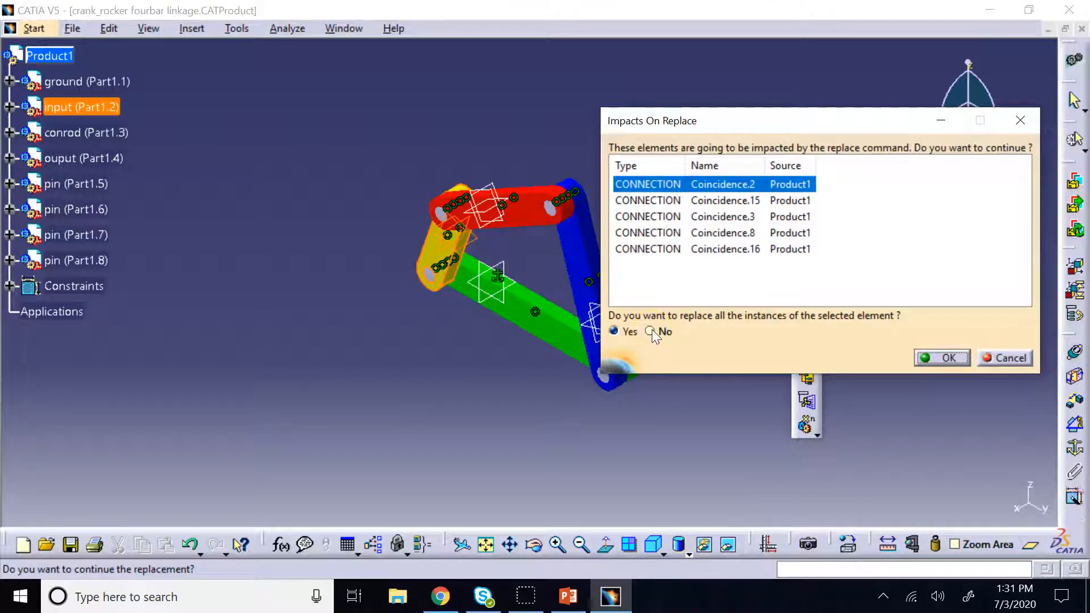
{"action": "left_click", "coordinate": [382, 260]}
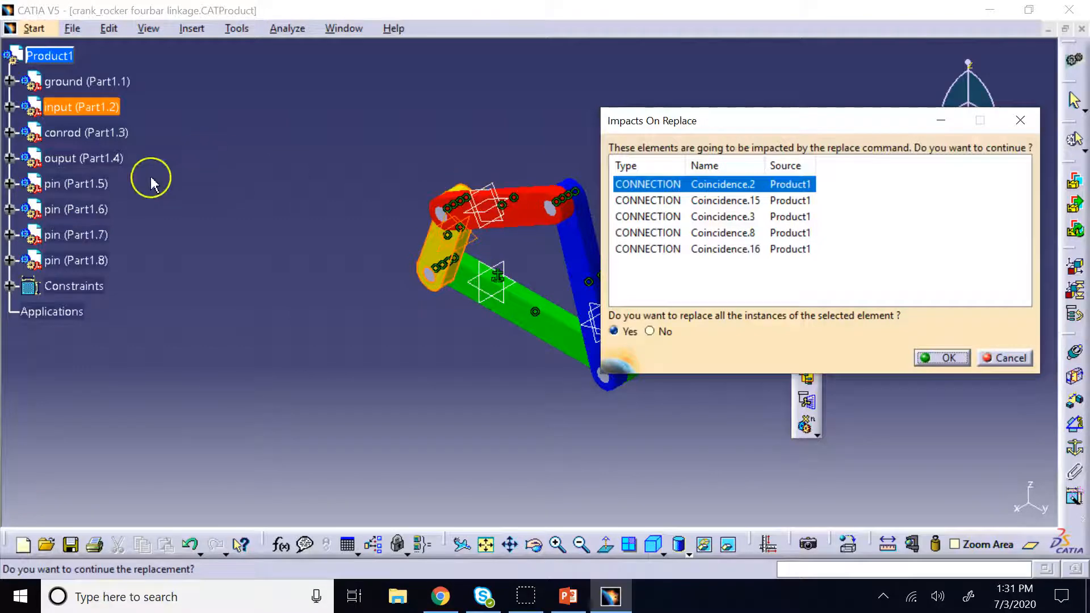
{"action": "left_click", "coordinate": [10, 287]}
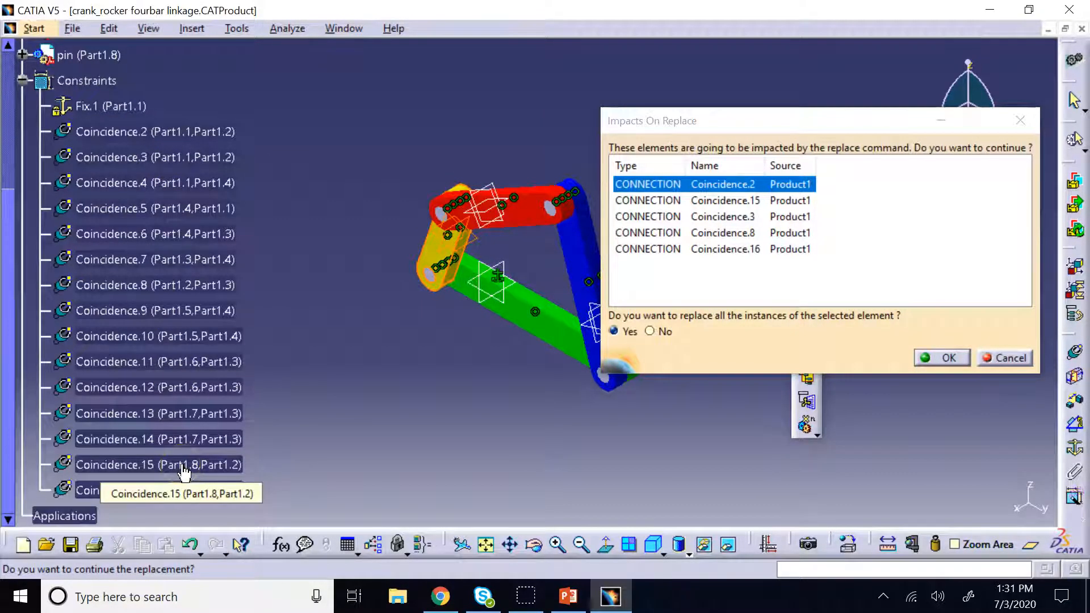
{"action": "left_click", "coordinate": [449, 238]}
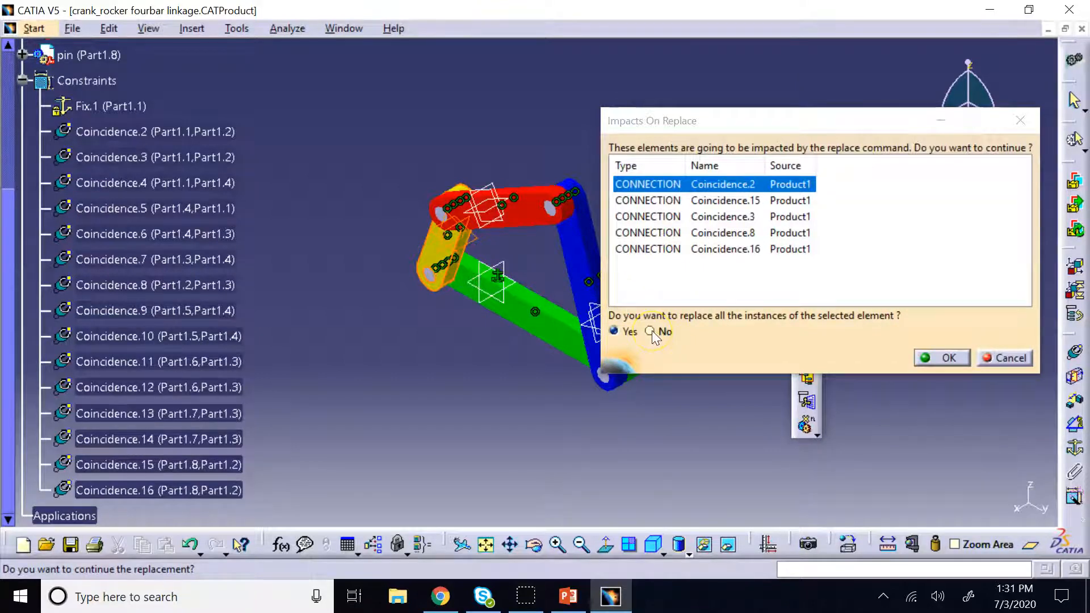
{"action": "left_click", "coordinate": [949, 359]}
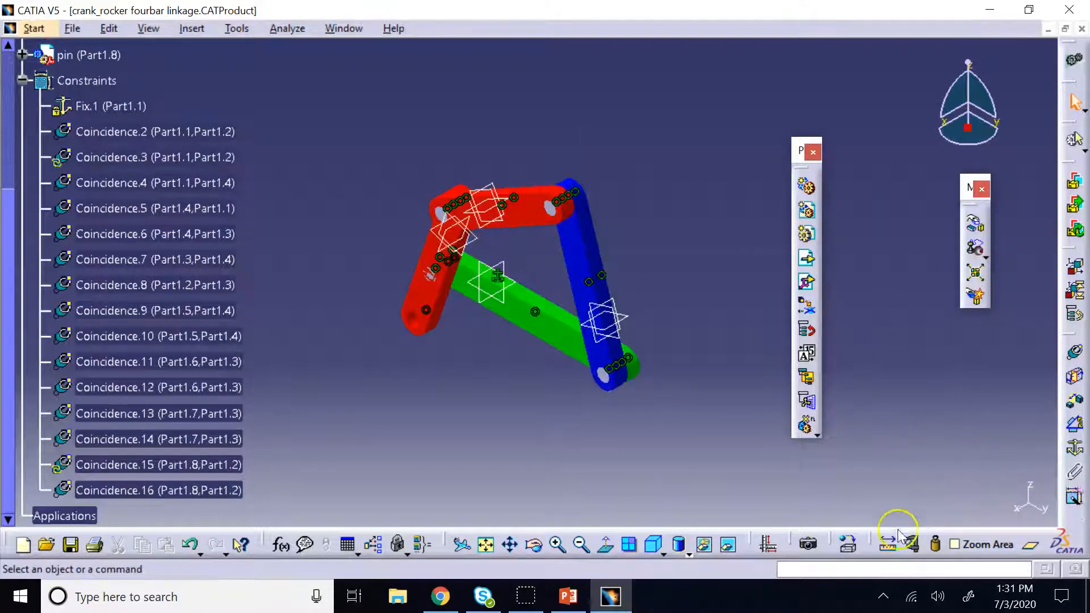
Float the Measure toolbar, update the whole assembly to reapply the constraints, and collapse the constraints list.
{"action": "left_click_drag", "start_coordinate": [877, 542], "coordinate": [877, 500]}
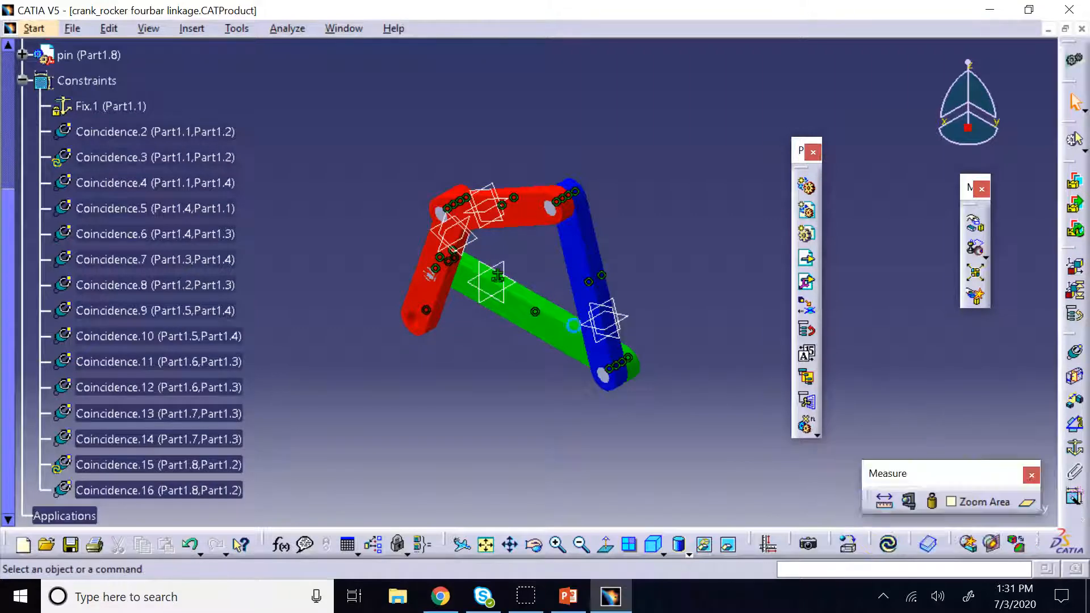
{"action": "left_click", "coordinate": [889, 545]}
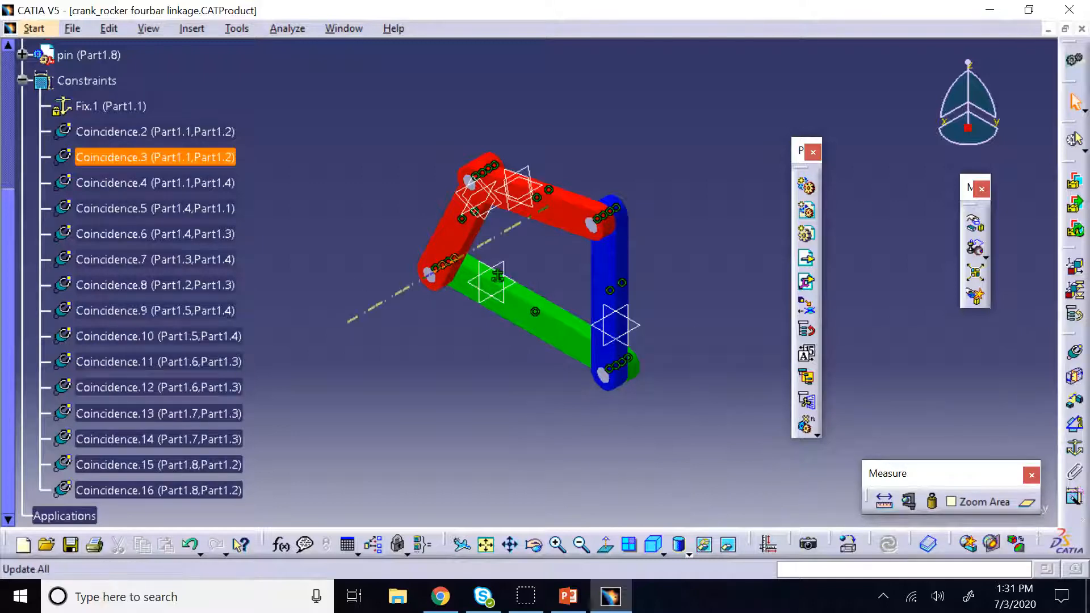
{"action": "left_click", "coordinate": [22, 81]}
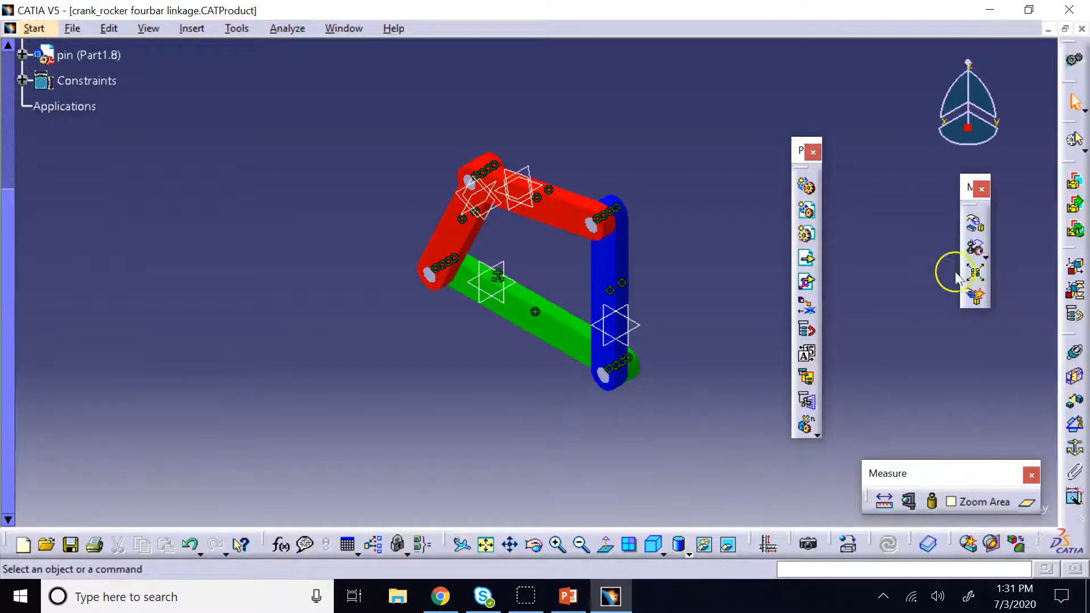
Manipulate the replaced red input link around the X axis with clash stopping on, swinging it in both directions to test its motion.
{"action": "left_click", "coordinate": [975, 296]}
{"action": "left_click", "coordinate": [987, 226]}
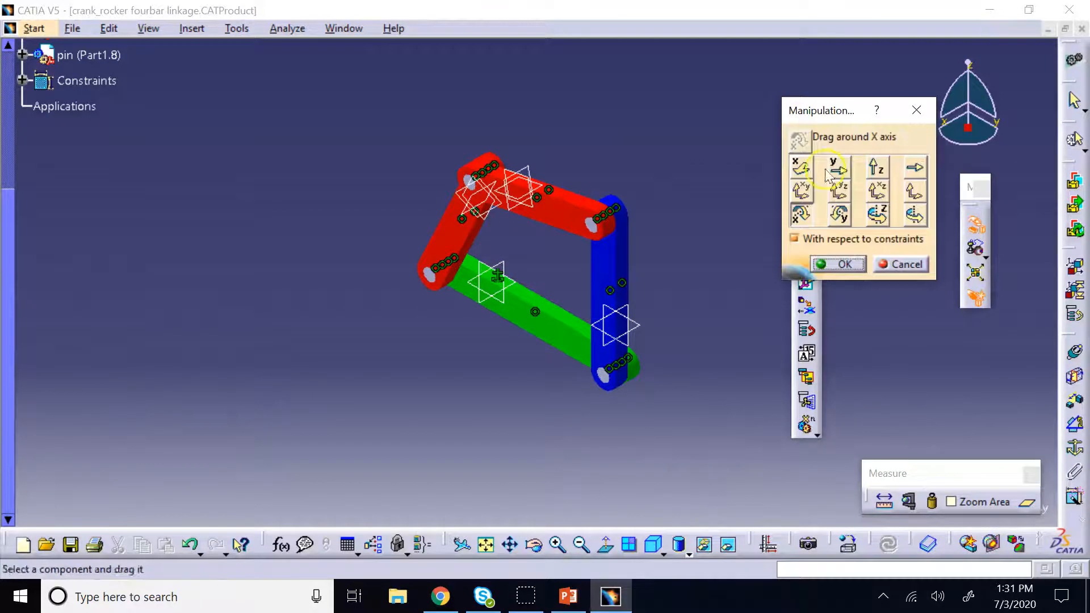
{"action": "left_click_drag", "start_coordinate": [462, 226], "coordinate": [491, 153]}
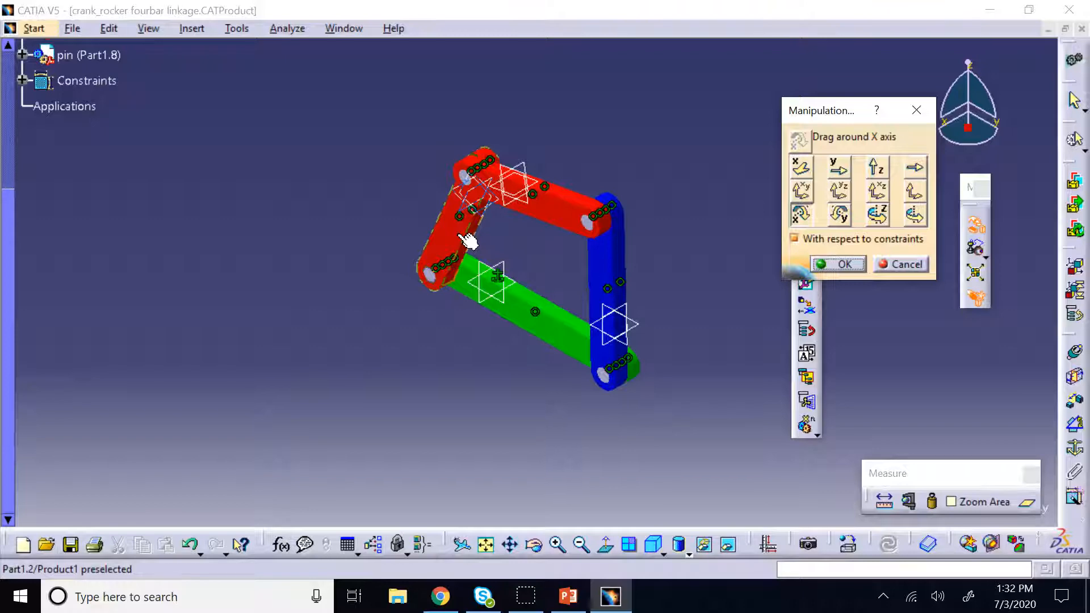
{"action": "left_click_drag", "start_coordinate": [469, 241], "coordinate": [435, 205]}
{"action": "left_click_drag", "start_coordinate": [467, 234], "coordinate": [416, 234]}
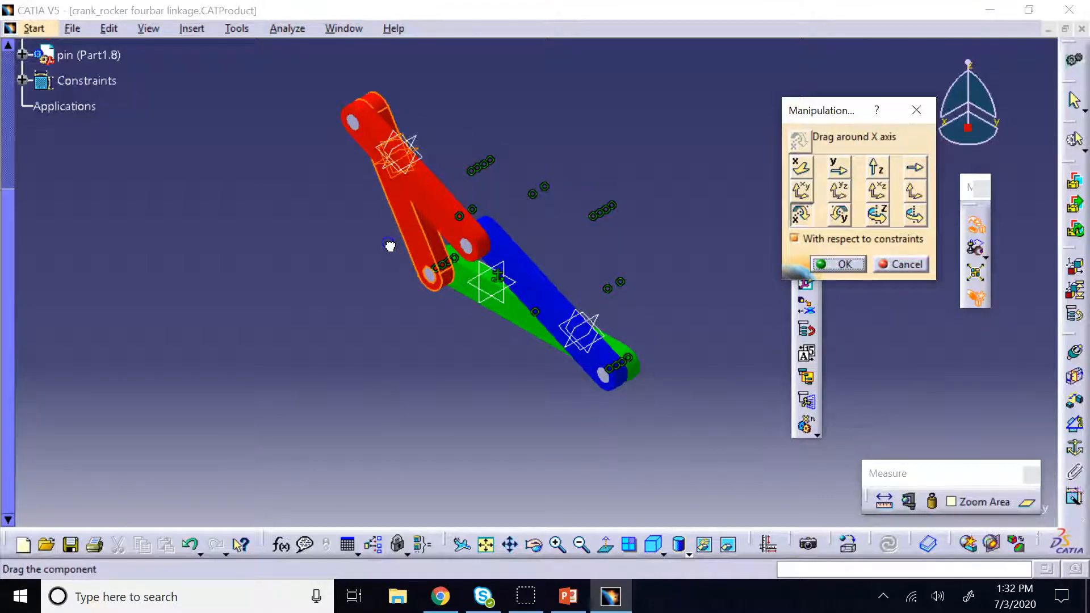
{"action": "left_click_drag", "start_coordinate": [376, 282], "coordinate": [207, 221]}
{"action": "left_click_drag", "start_coordinate": [419, 236], "coordinate": [211, 126]}
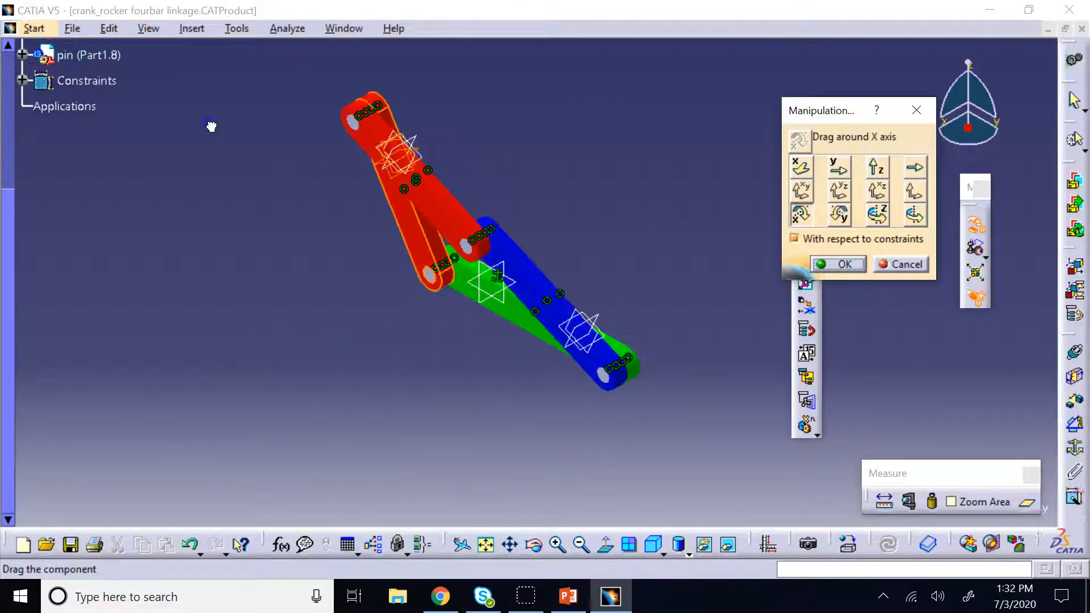
{"action": "left_click_drag", "start_coordinate": [441, 244], "coordinate": [557, 394]}
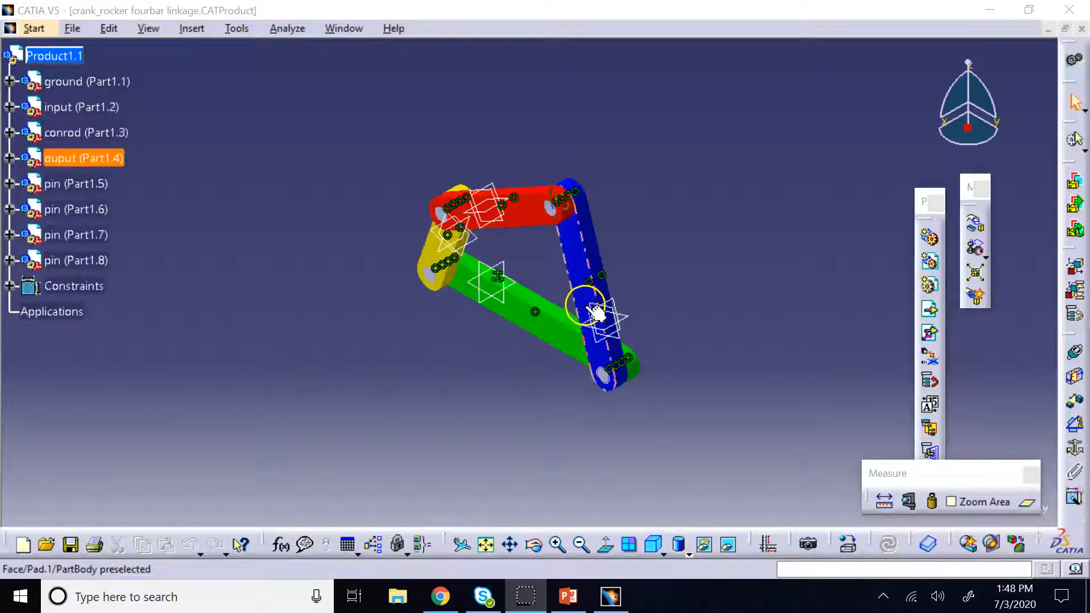
Run a constraints analysis on Product1.1 and bring up the degrees of freedom of its components.
{"action": "left_click", "coordinate": [300, 30]}
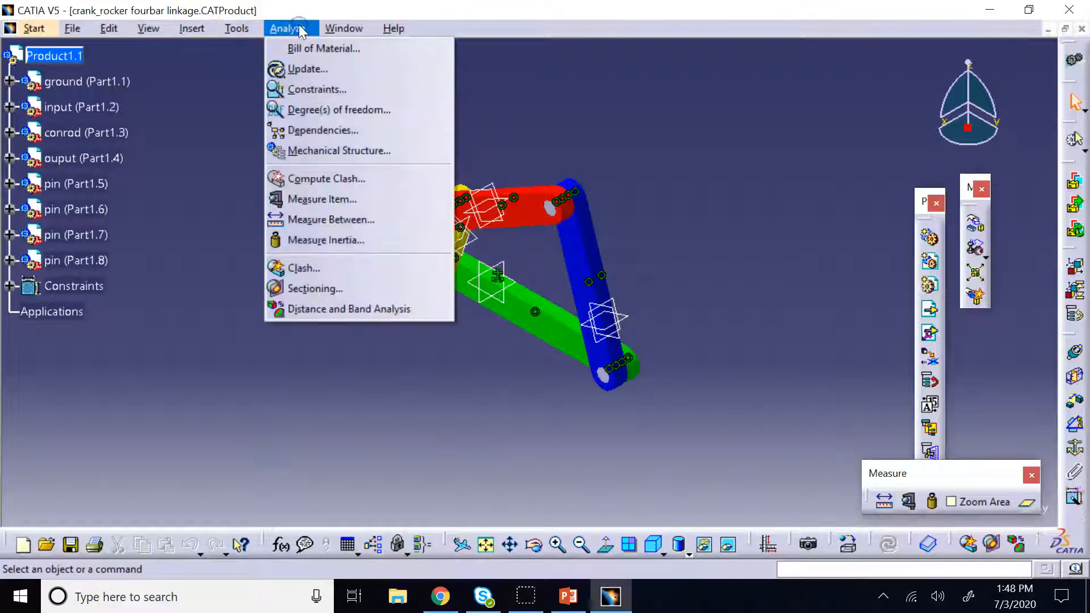
{"action": "left_click", "coordinate": [320, 89]}
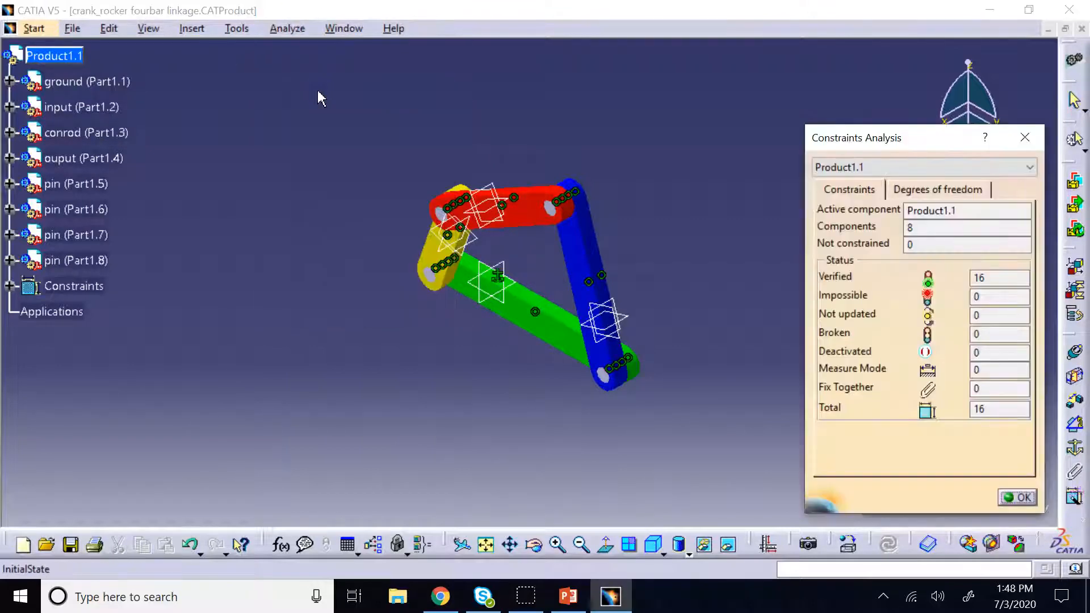
{"action": "left_click", "coordinate": [945, 191]}
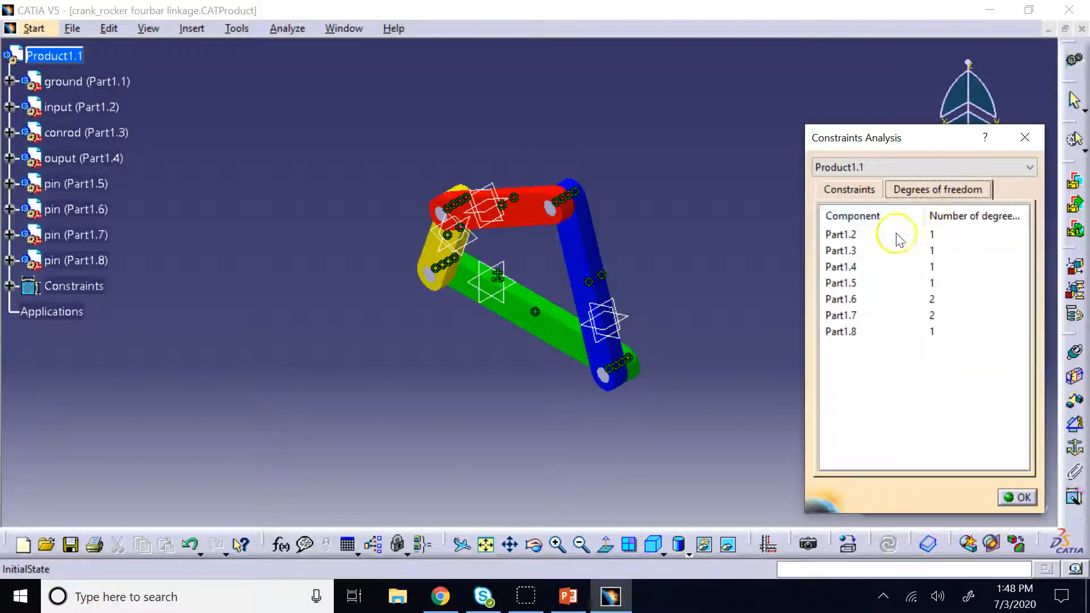
Examine the degrees of freedom of Part1.2 through Part1.7, locating each component in the linkage, and close the constraints analysis.
{"action": "left_click", "coordinate": [868, 234]}
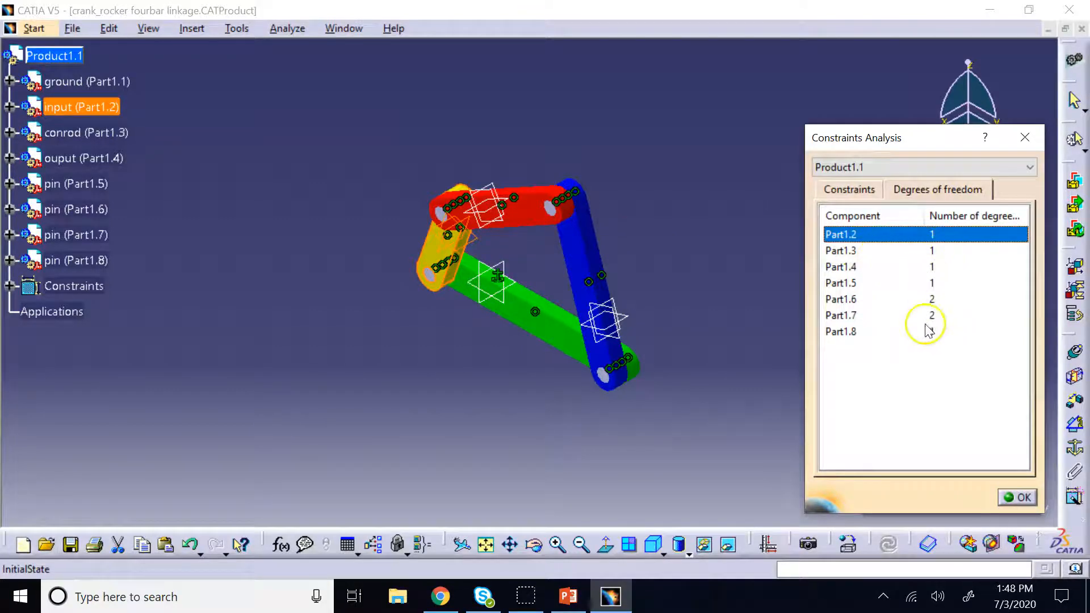
{"action": "left_click", "coordinate": [851, 251]}
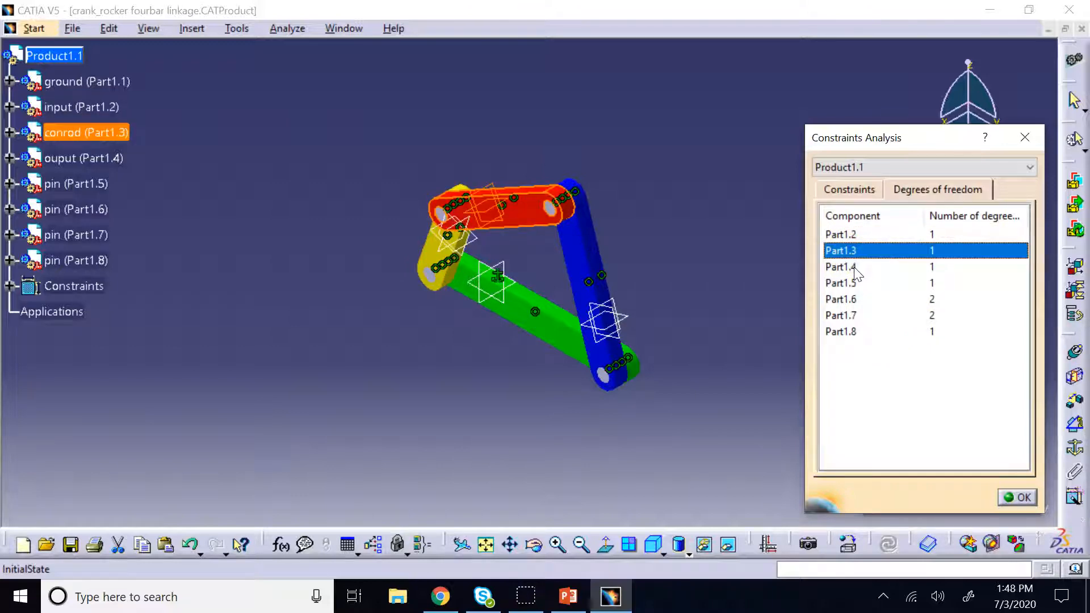
{"action": "left_click", "coordinate": [857, 268]}
{"action": "left_click", "coordinate": [851, 284]}
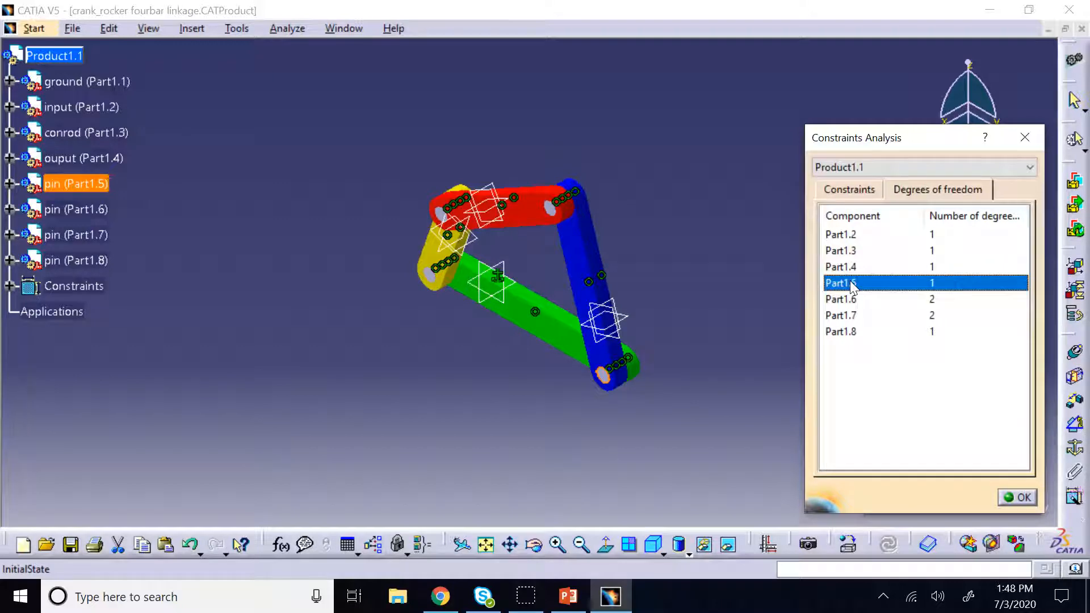
{"action": "left_click", "coordinate": [855, 299]}
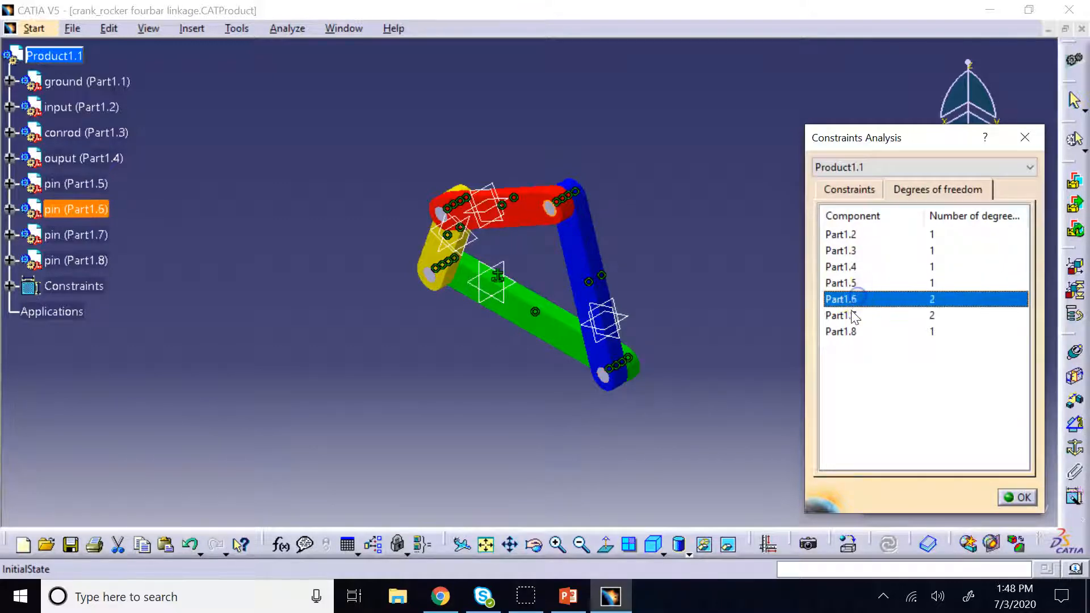
{"action": "left_click", "coordinate": [850, 314]}
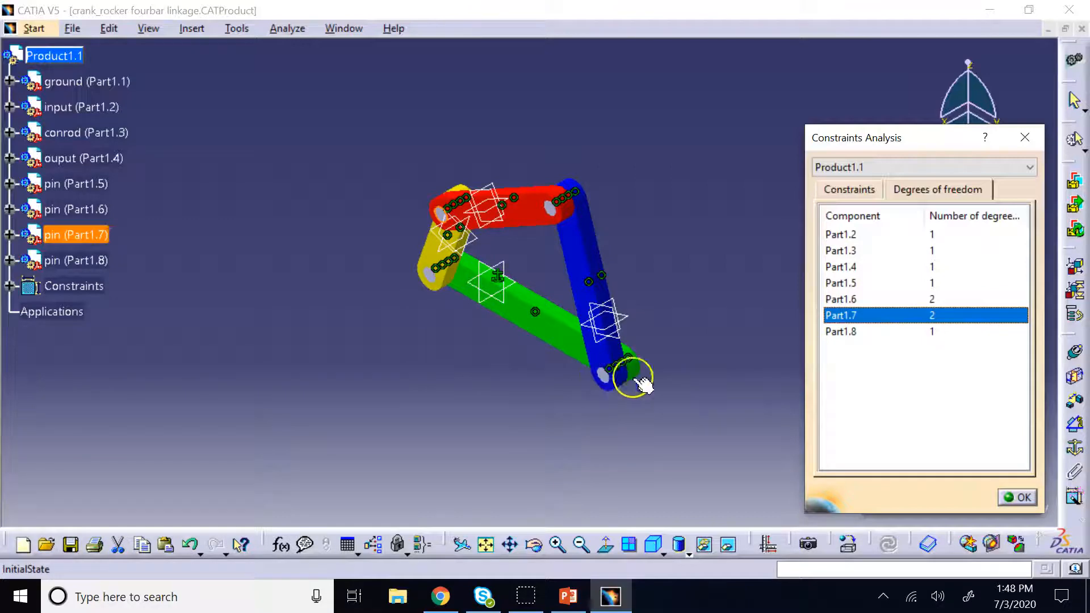
{"action": "left_click", "coordinate": [839, 299]}
{"action": "left_click", "coordinate": [841, 315]}
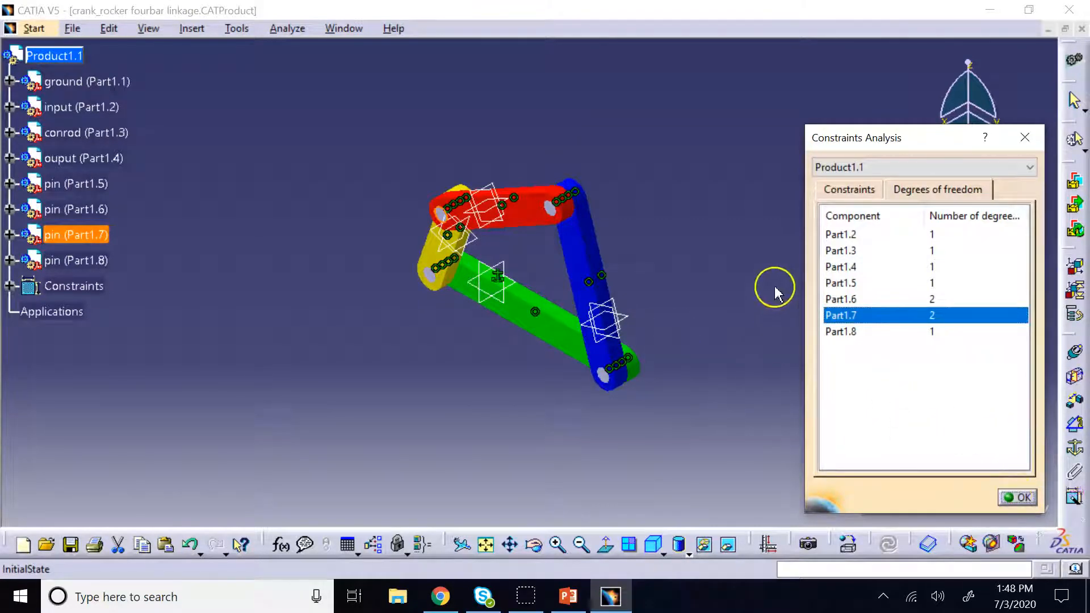
{"action": "left_click", "coordinate": [1003, 498]}
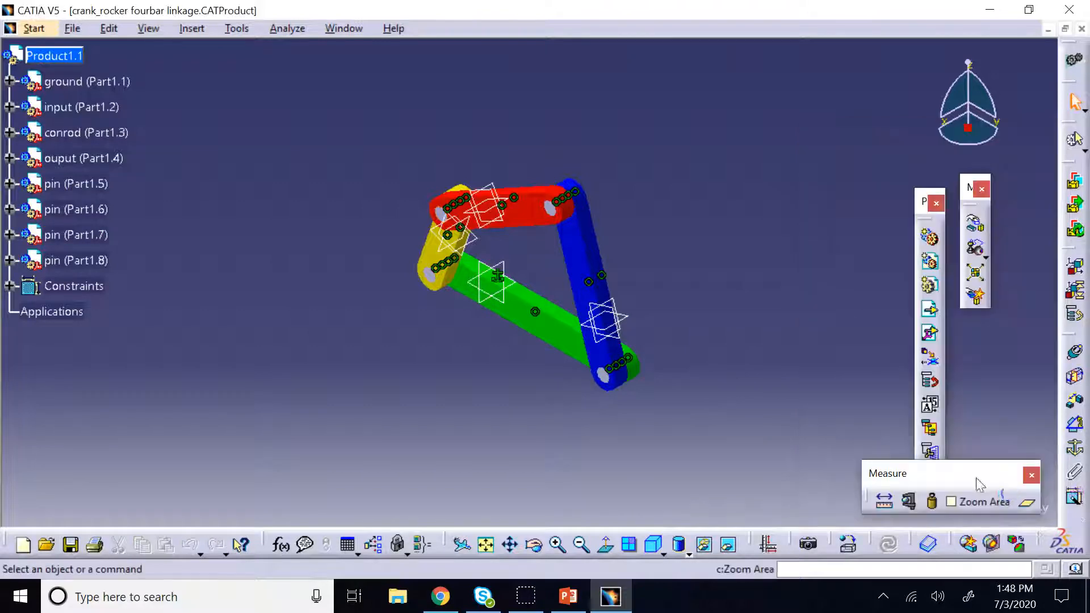
Switch to PowerPoint to read the Exploded View slide, and return to the linkage assembly in CATIA.
{"action": "left_click", "coordinate": [578, 603]}
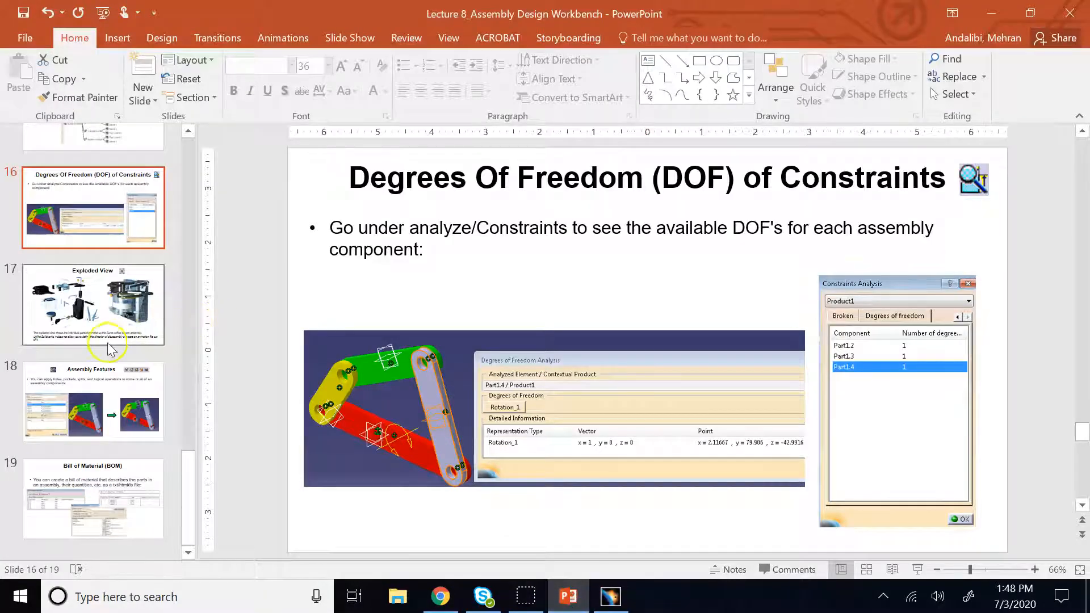
{"action": "left_click", "coordinate": [113, 309]}
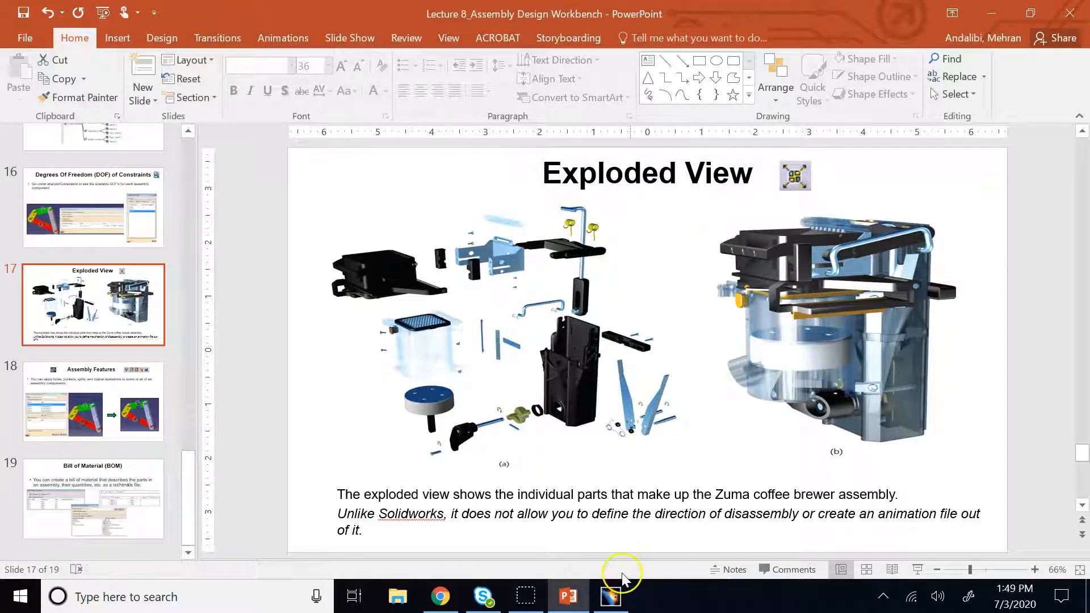
{"action": "left_click", "coordinate": [610, 595]}
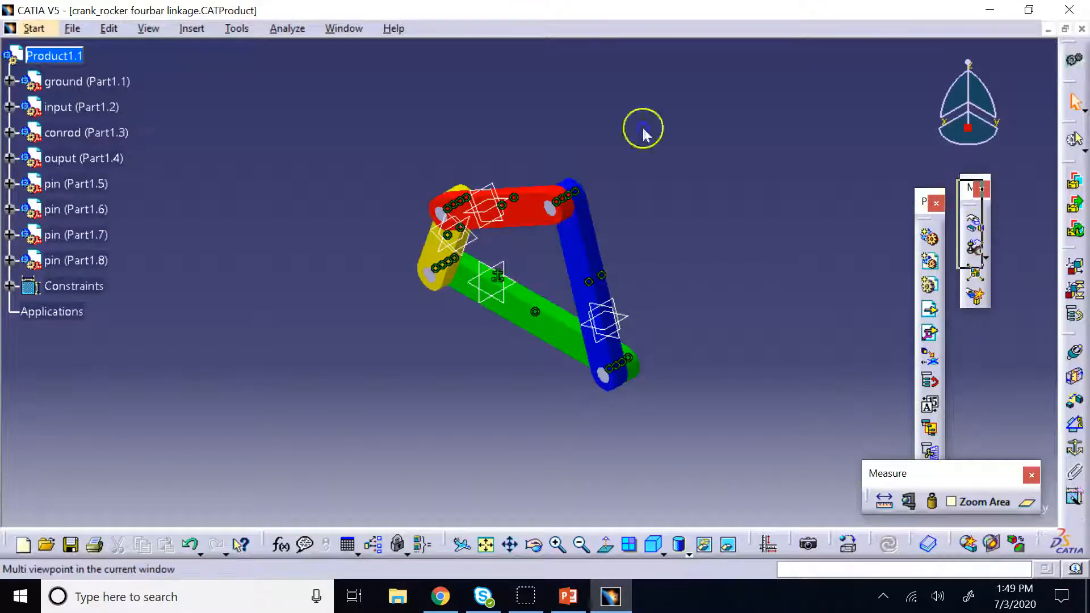
Reposition the Move toolbar and apply a 3D explode at all levels to the whole product, dismissing the compass information.
{"action": "left_click_drag", "start_coordinate": [968, 187], "coordinate": [828, 139]}
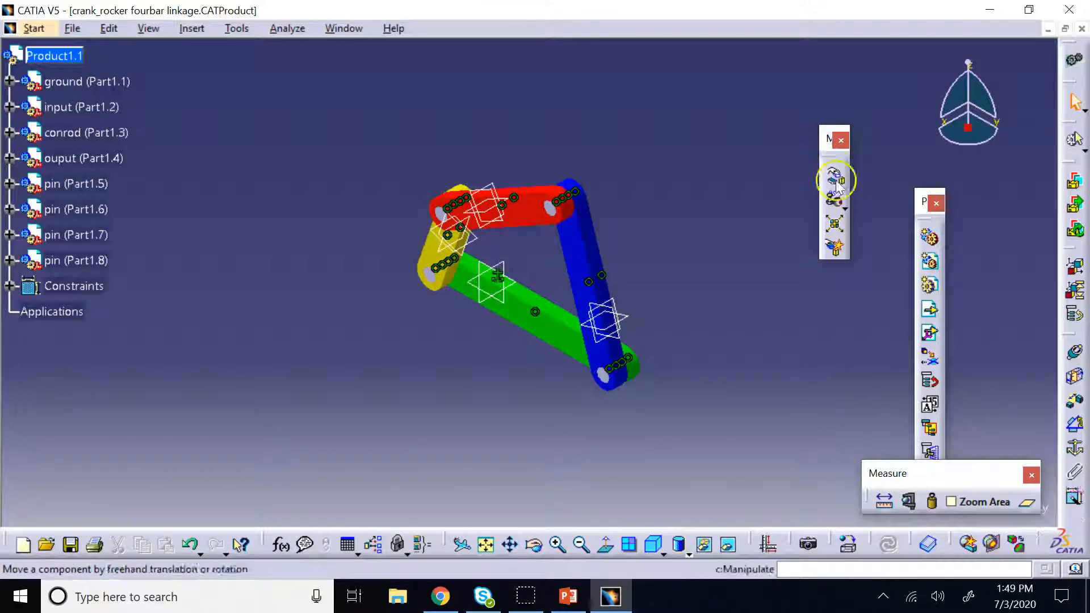
{"action": "left_click", "coordinate": [836, 225]}
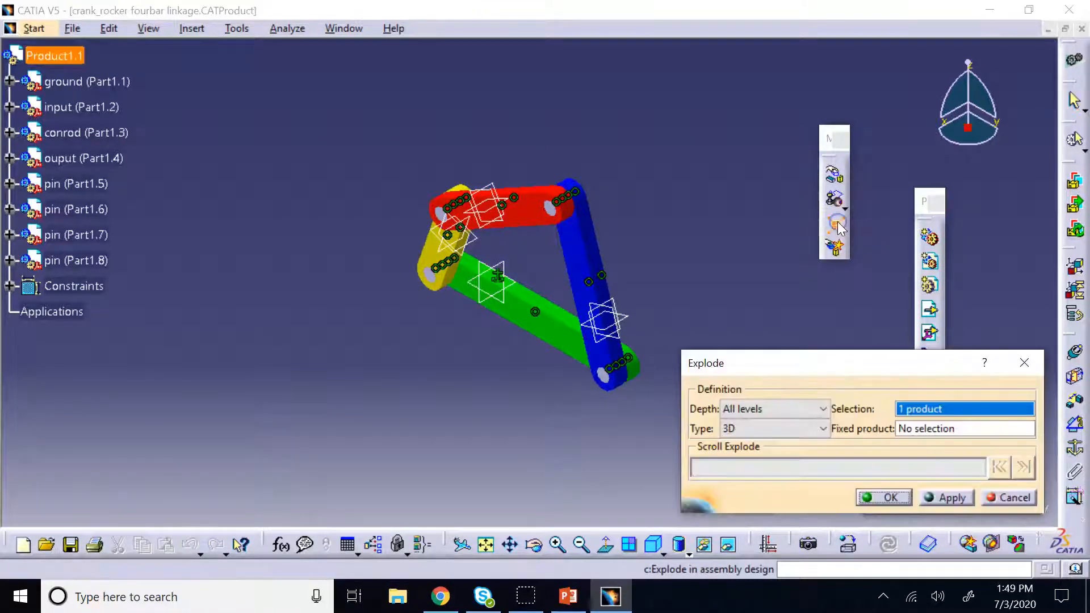
{"action": "left_click_drag", "start_coordinate": [798, 360], "coordinate": [778, 99]}
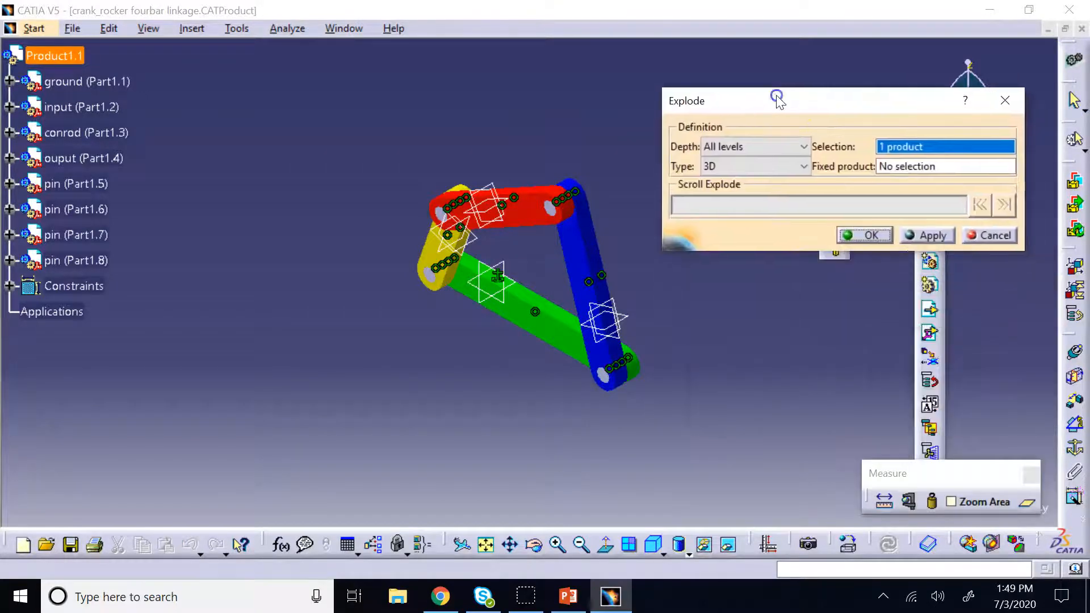
{"action": "left_click", "coordinate": [928, 235]}
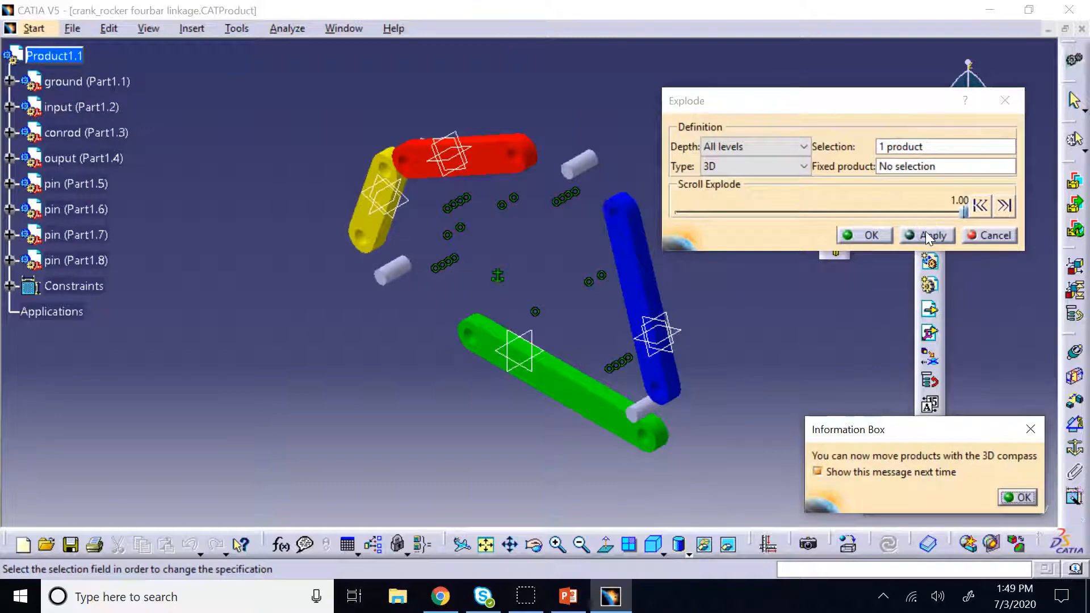
{"action": "left_click", "coordinate": [1021, 498]}
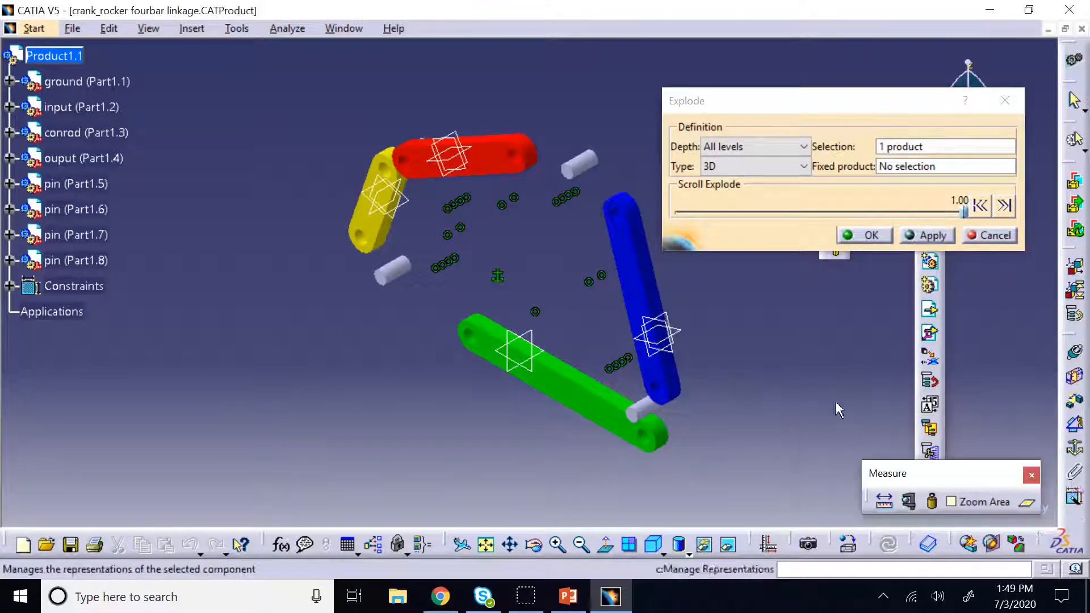
Try to scroll the explosion beyond 1.00, and accept the explode with its modified product positions.
{"action": "left_click", "coordinate": [964, 213]}
{"action": "left_click_drag", "start_coordinate": [964, 212], "coordinate": [1071, 241]}
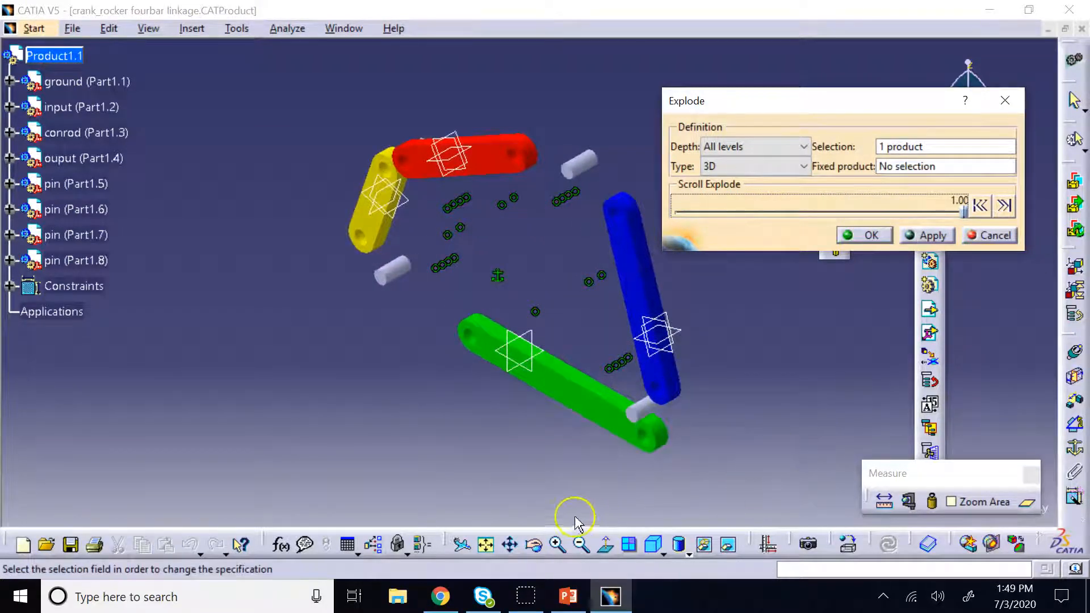
{"action": "left_click", "coordinate": [534, 545]}
{"action": "left_click_drag", "start_coordinate": [583, 356], "coordinate": [438, 261]}
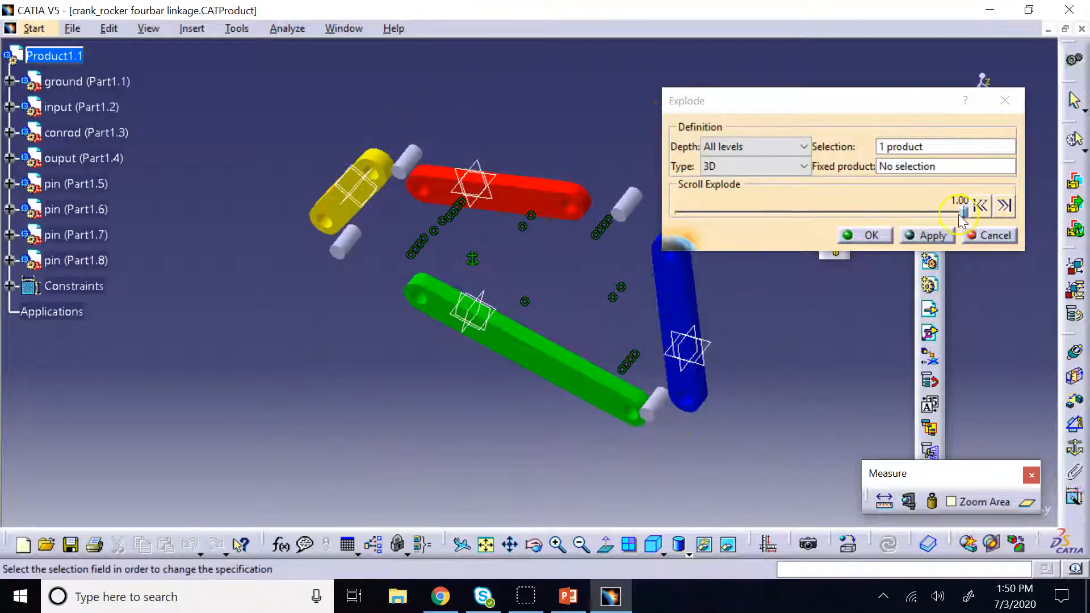
{"action": "mouse_move", "coordinate": [964, 212]}
{"action": "left_mouse_down"}
{"action": "mouse_move", "coordinate": [703, 226]}
{"action": "mouse_move", "coordinate": [677, 213]}
{"action": "mouse_move", "coordinate": [976, 206]}
{"action": "mouse_move", "coordinate": [614, 221]}
{"action": "mouse_move", "coordinate": [761, 207]}
{"action": "mouse_move", "coordinate": [977, 211]}
{"action": "left_mouse_up"}
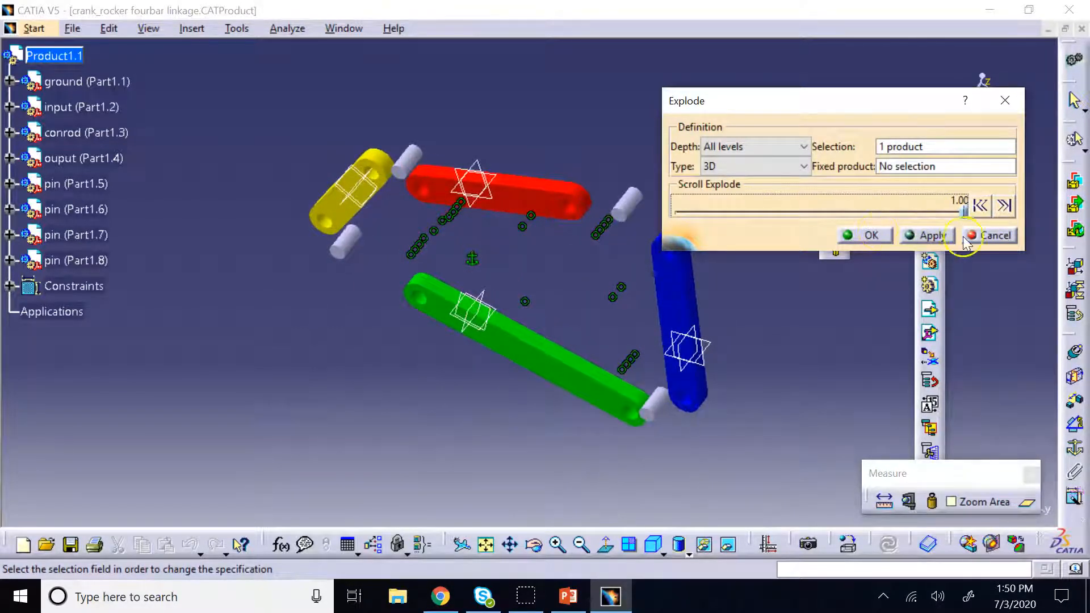
{"action": "left_click", "coordinate": [867, 235]}
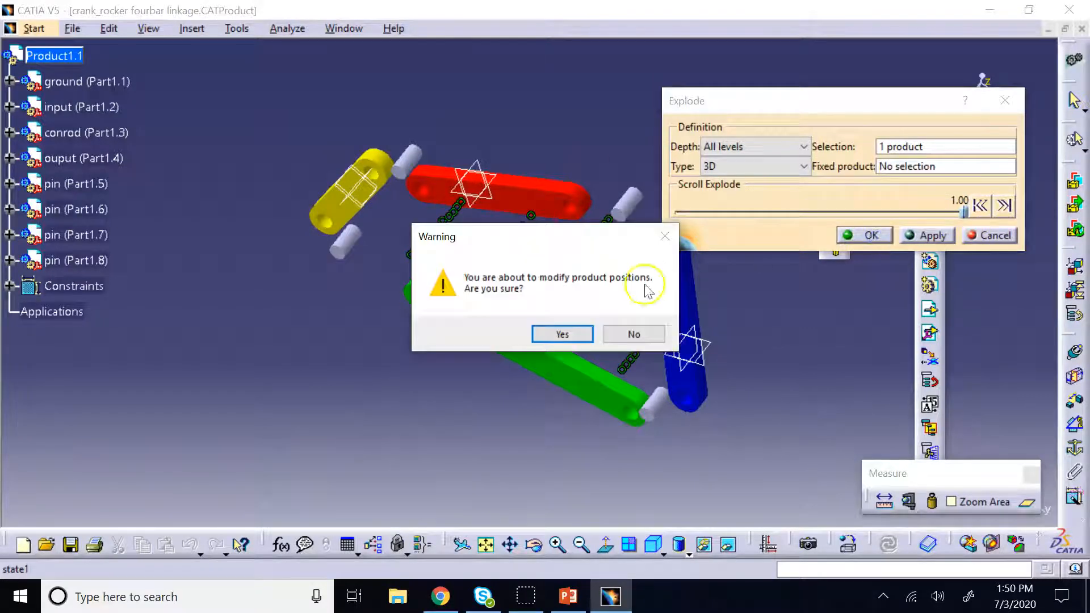
{"action": "left_click", "coordinate": [568, 336]}
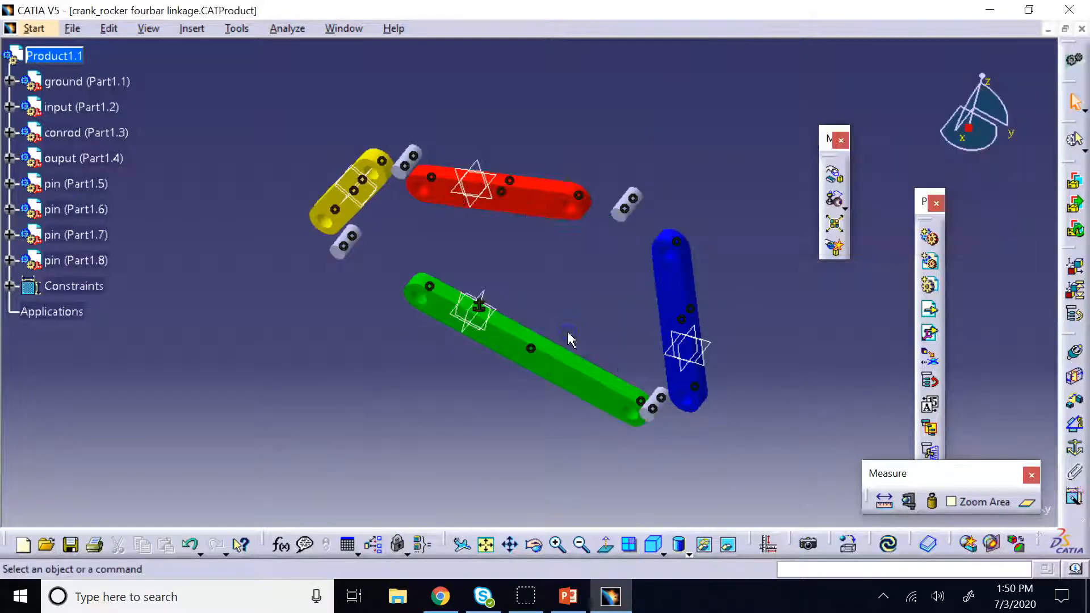
Restore the isometric view and update the whole assembly to reapply its constraints, checking them in the expanded constraints list.
{"action": "left_click", "coordinate": [653, 544]}
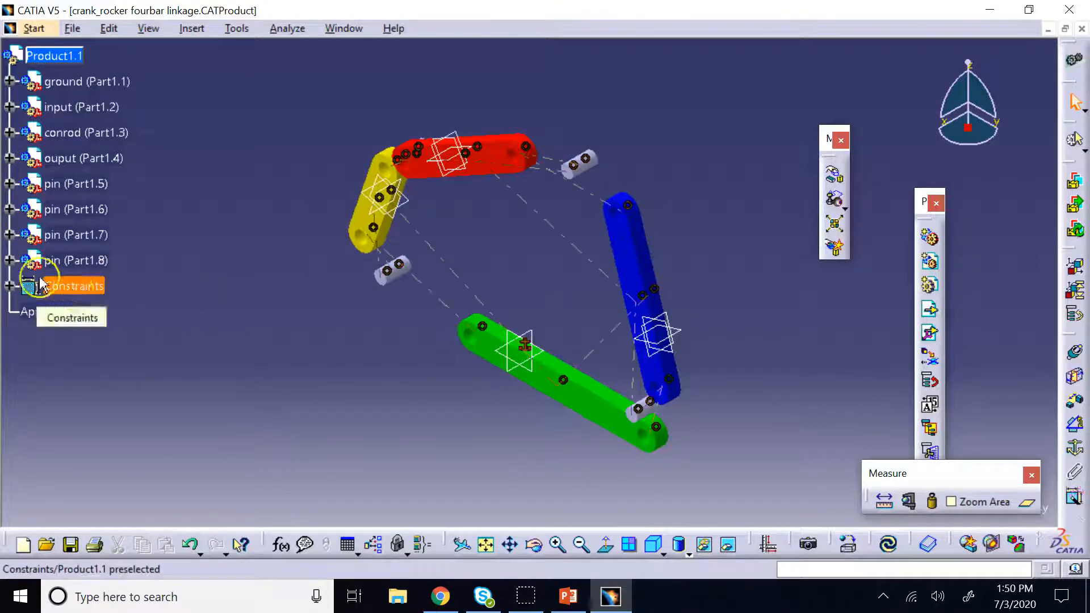
{"action": "left_click", "coordinate": [9, 285]}
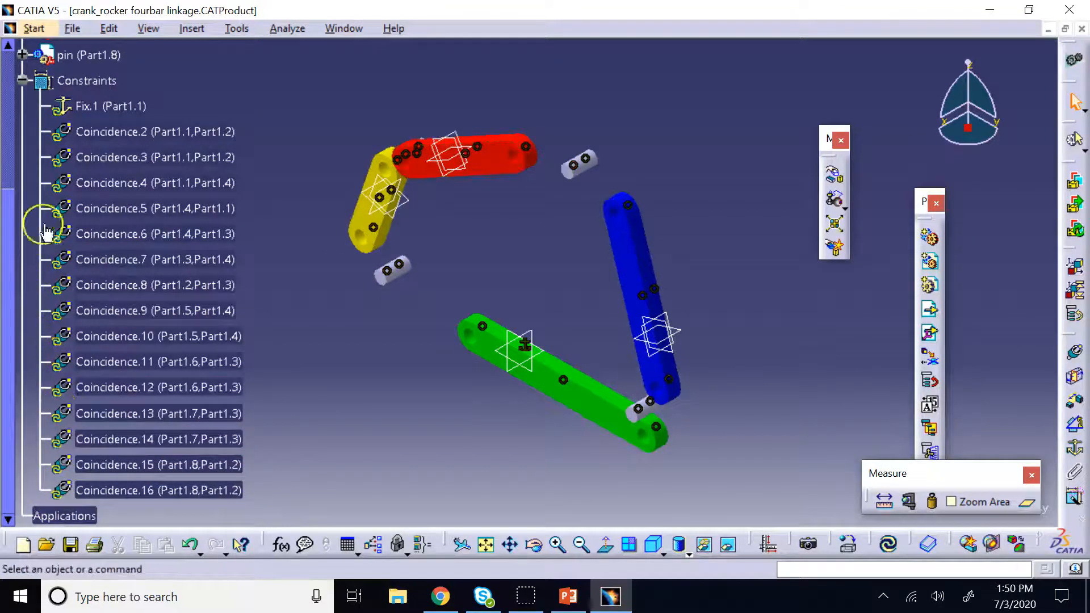
{"action": "left_click", "coordinate": [891, 547]}
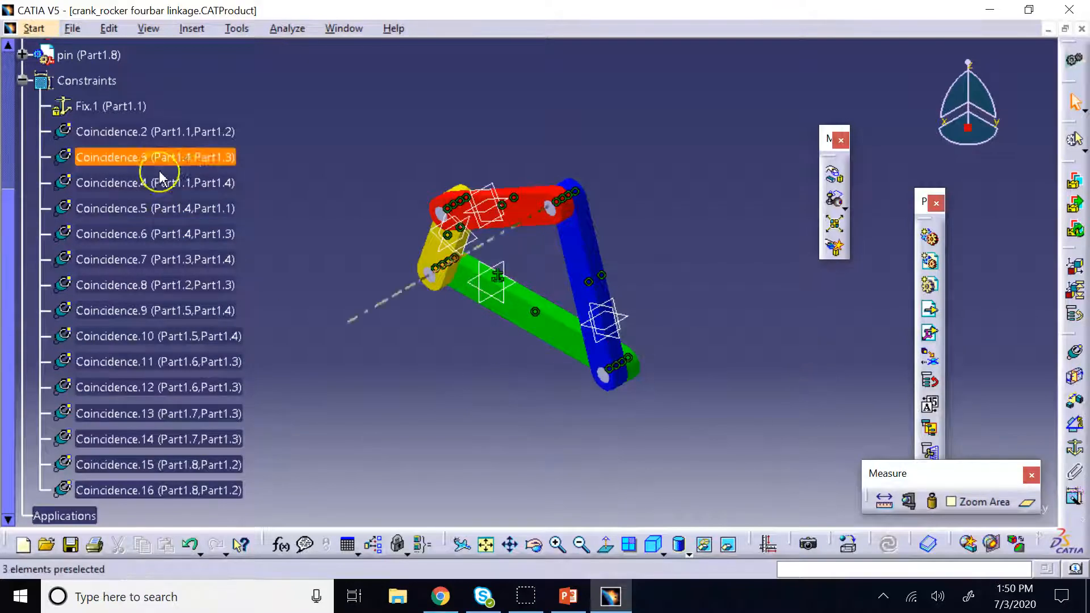
{"action": "left_click", "coordinate": [22, 80]}
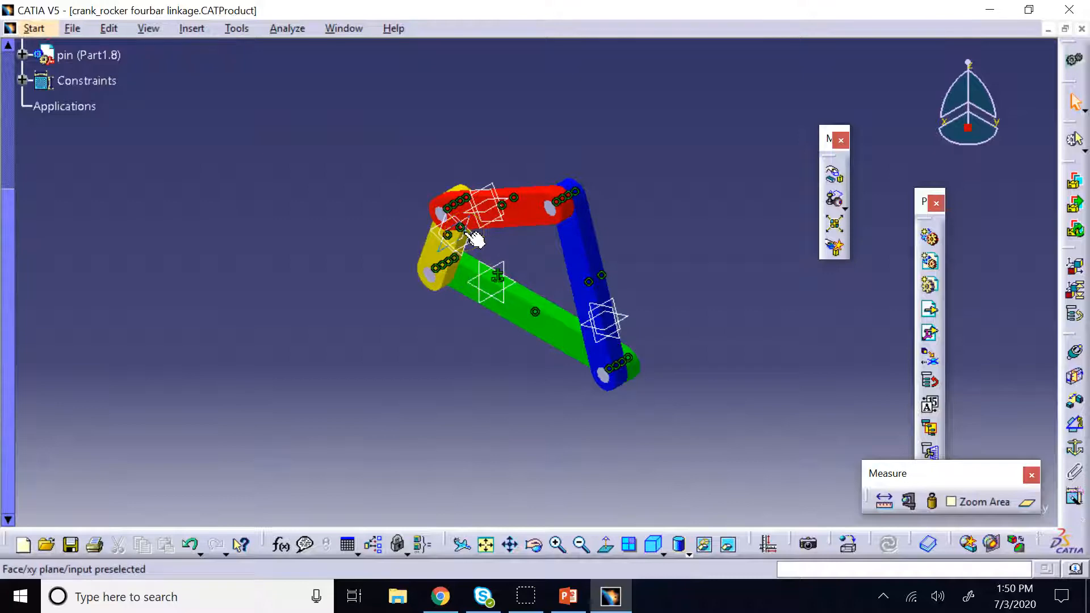
{"action": "left_click", "coordinate": [834, 174]}
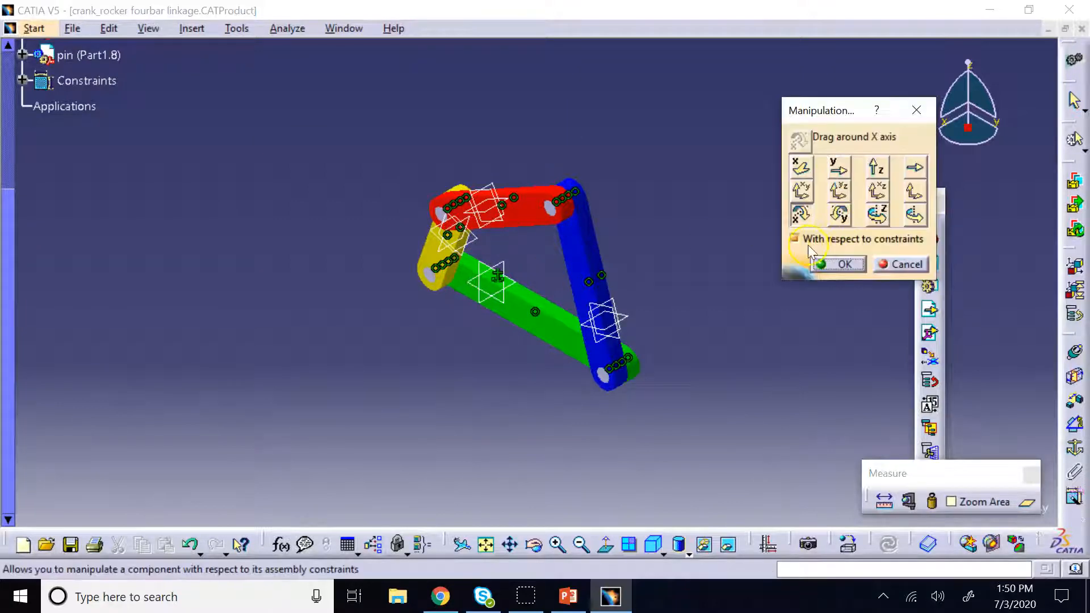
{"action": "left_click", "coordinate": [908, 266]}
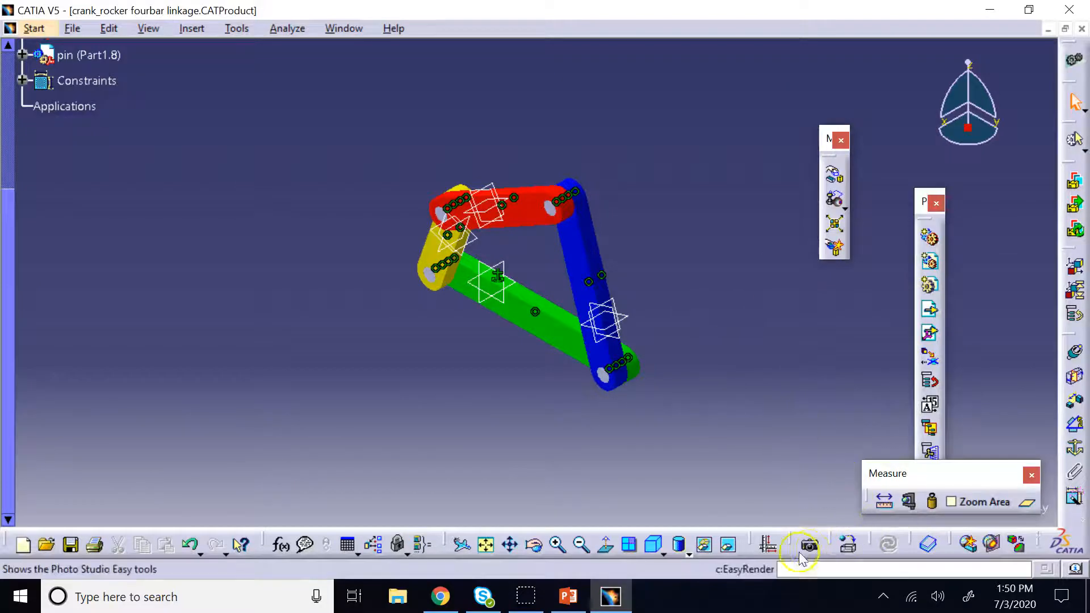
{"action": "left_click", "coordinate": [9, 82]}
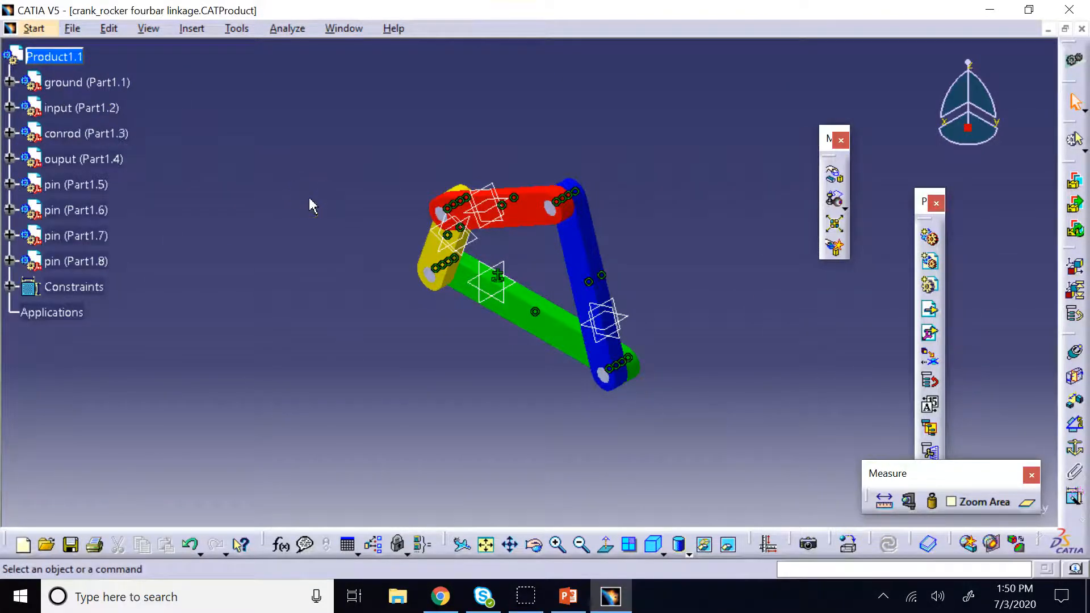
Switch to PowerPoint to read the Assembly Features slide, and return to the linkage assembly in CATIA.
{"action": "left_click", "coordinate": [566, 601]}
{"action": "left_click", "coordinate": [129, 387]}
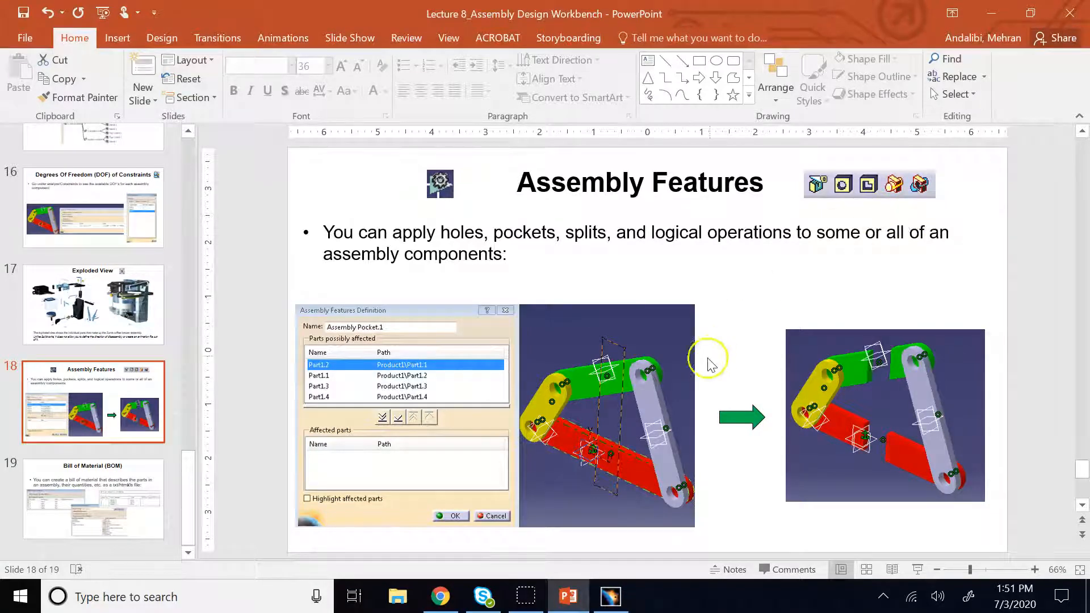
{"action": "mouse_move", "coordinate": [611, 601]}
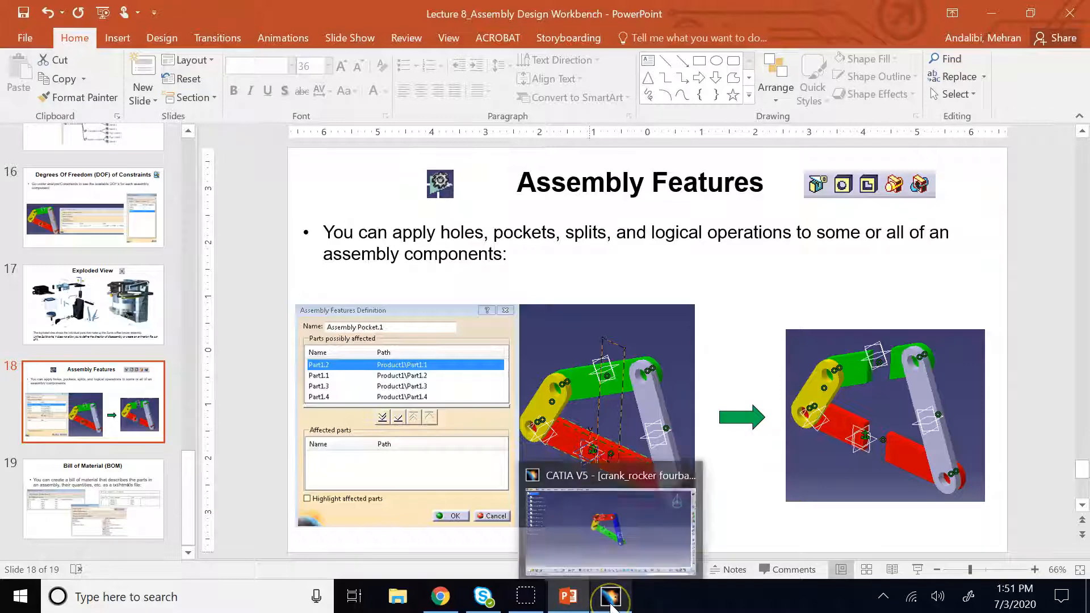
{"action": "left_click", "coordinate": [611, 528]}
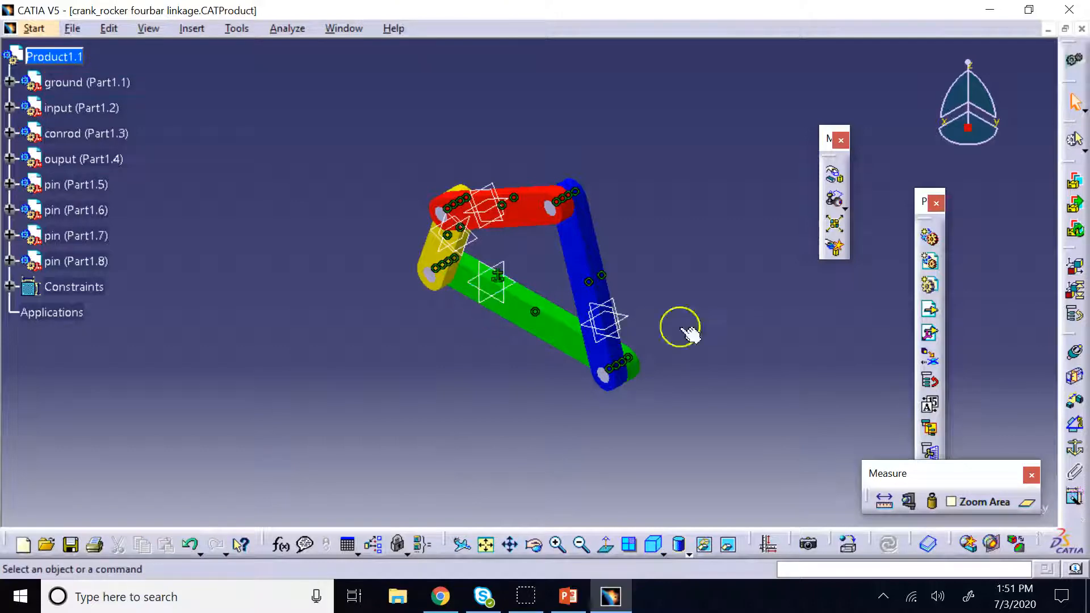
Move the Measure toolbar aside and float the Constraints and Assembly Features toolbars over the model area.
{"action": "left_click_drag", "start_coordinate": [888, 474], "coordinate": [770, 480]}
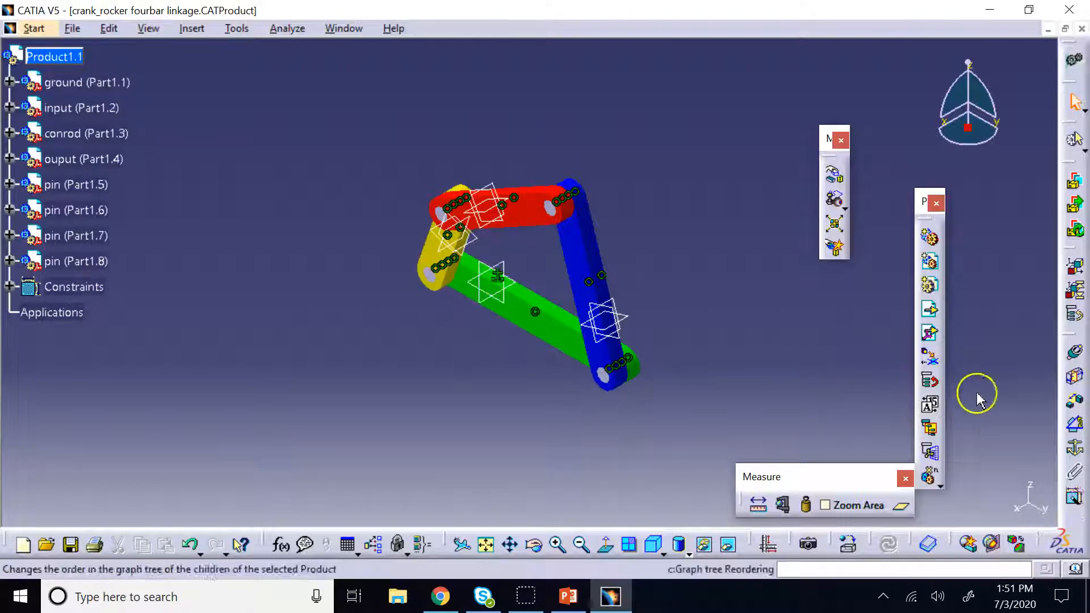
{"action": "left_click_drag", "start_coordinate": [1066, 336], "coordinate": [1015, 298]}
{"action": "left_click_drag", "start_coordinate": [1075, 475], "coordinate": [701, 116]}
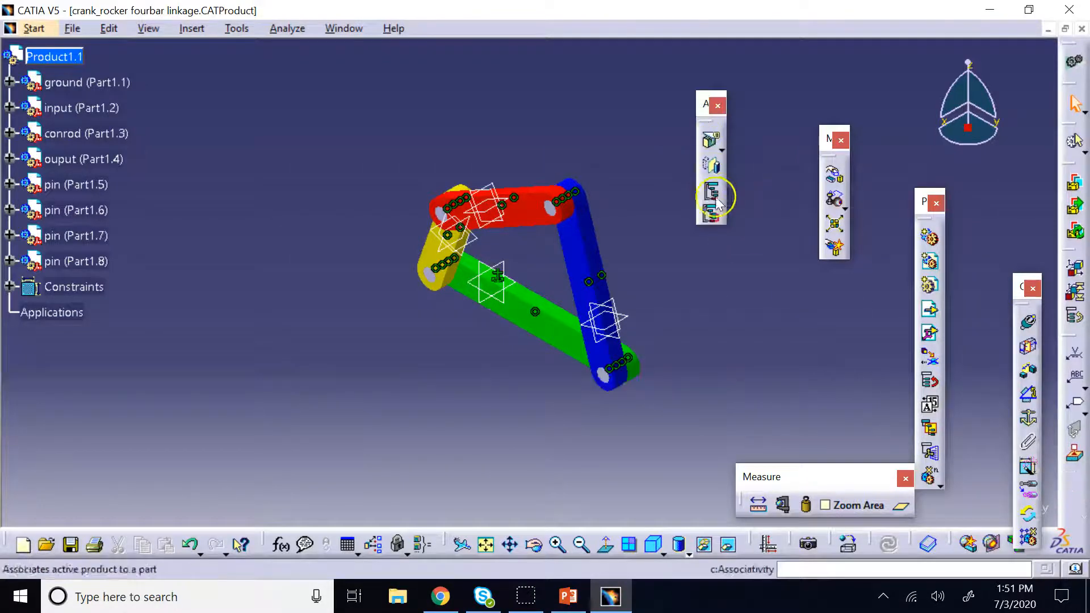
Review the available assembly feature types, including Split, Hole, Pocket, Add and Remove, without creating one.
{"action": "left_click", "coordinate": [722, 150]}
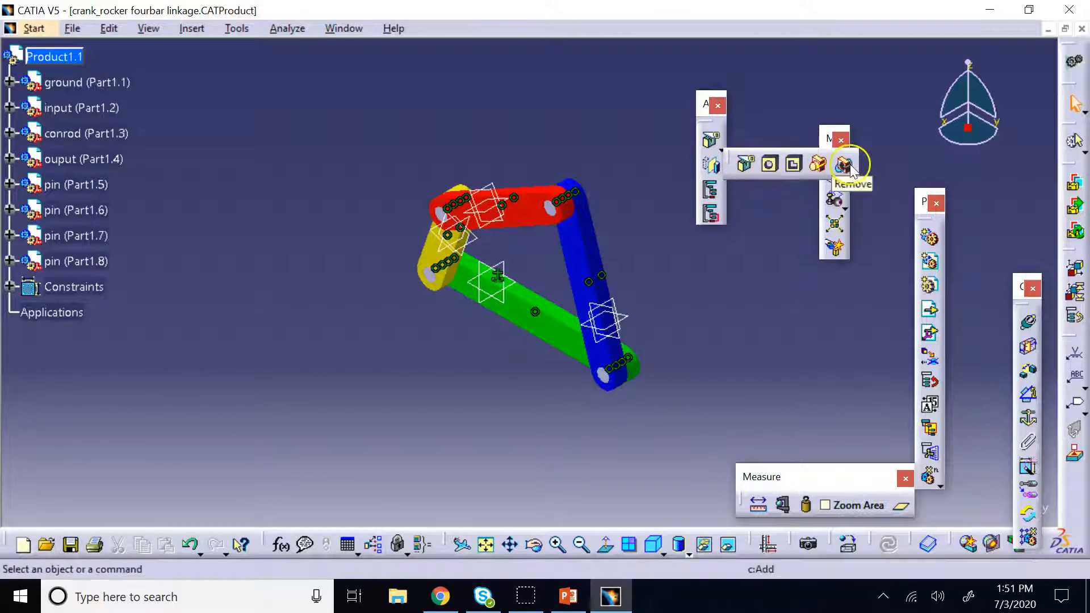
{"action": "left_click", "coordinate": [748, 169]}
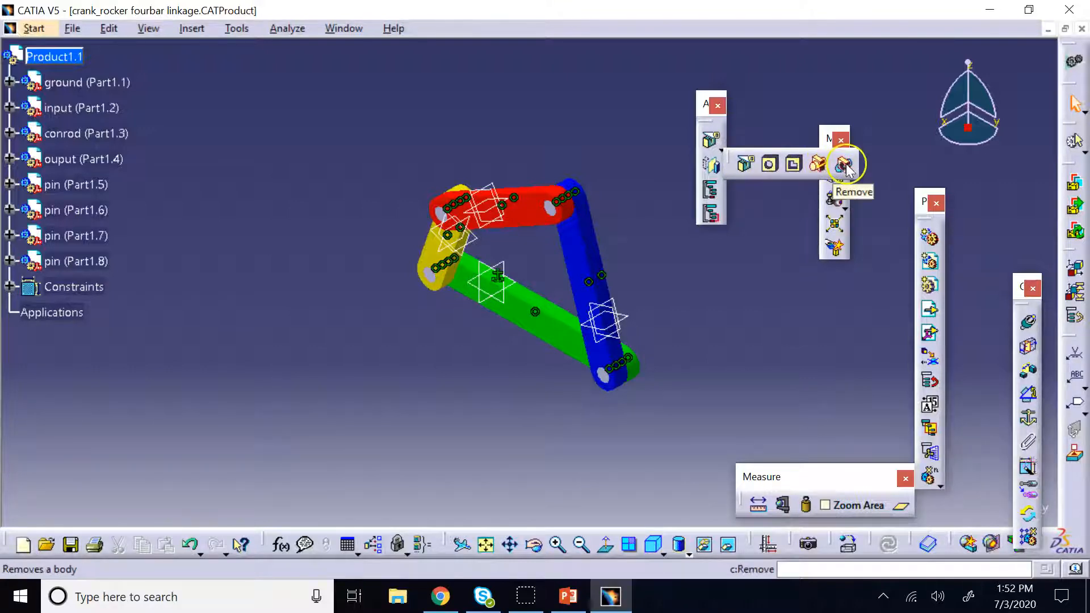
{"action": "left_click", "coordinate": [796, 174]}
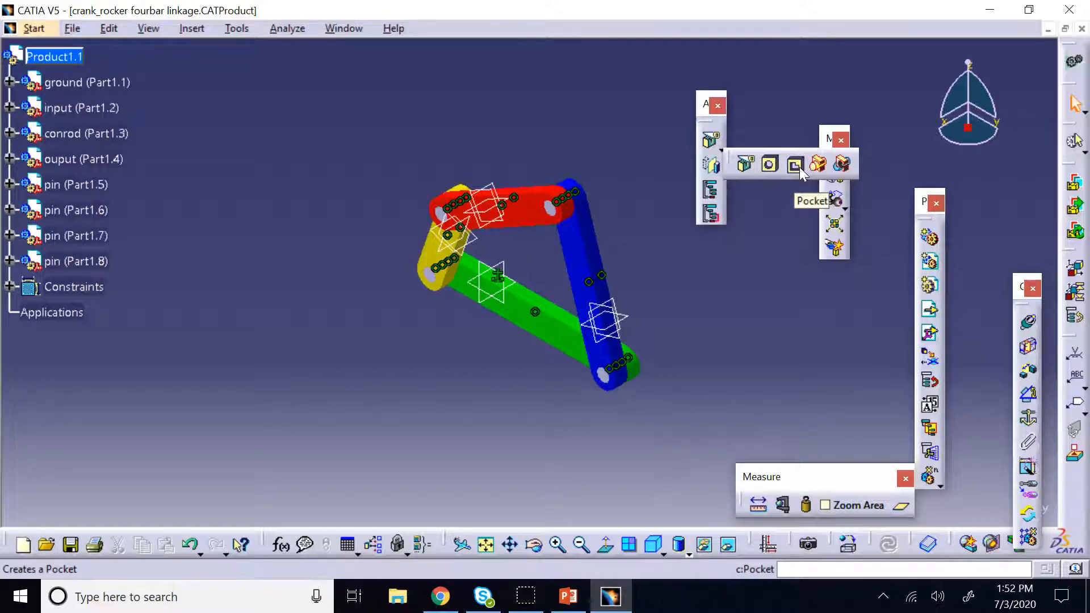
{"action": "left_click", "coordinate": [364, 151]}
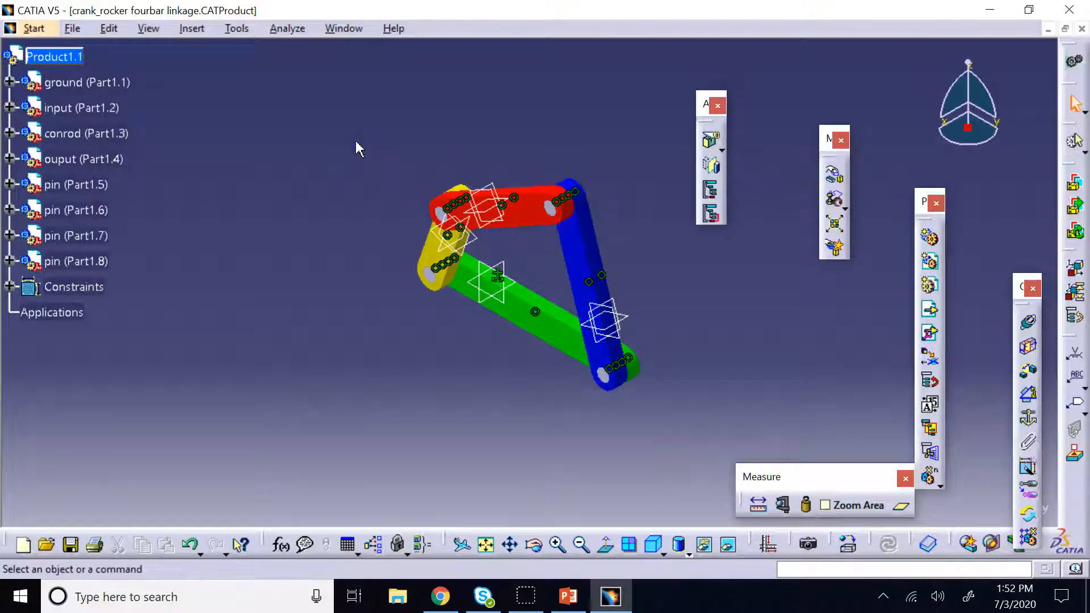
{"action": "left_click", "coordinate": [297, 151]}
Activate the ground part for editing and open a sketch on its yz plane.
{"action": "left_click", "coordinate": [64, 58]}
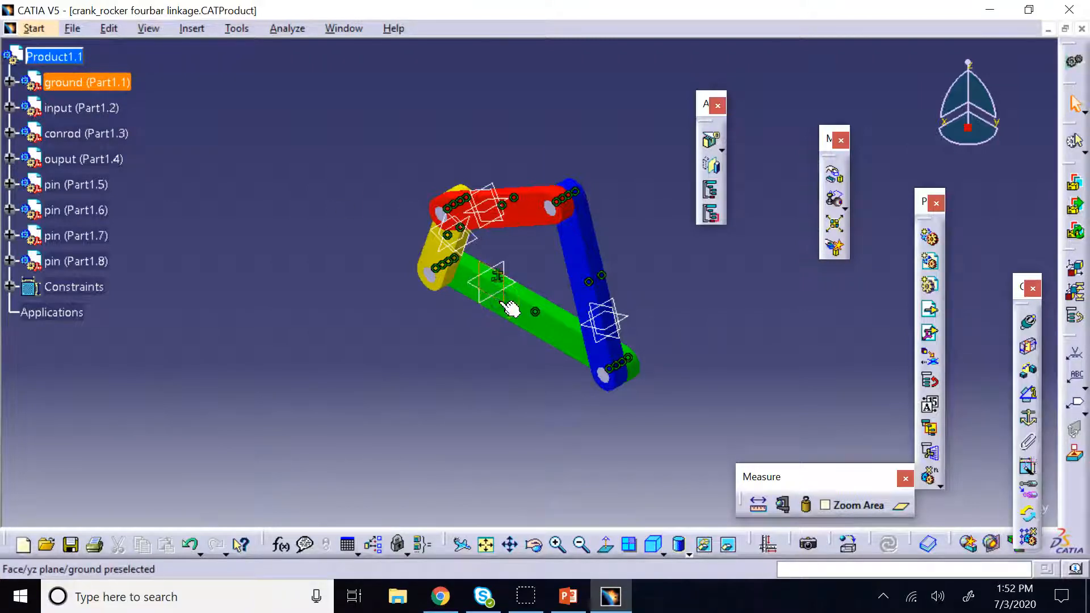
{"action": "left_click", "coordinate": [511, 308]}
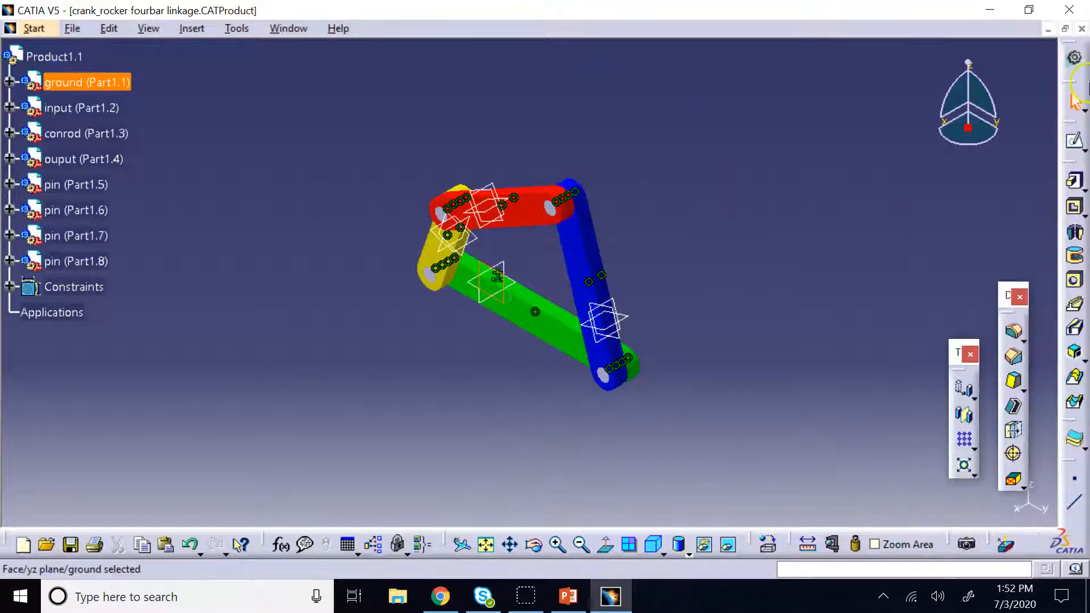
{"action": "left_click", "coordinate": [1075, 139]}
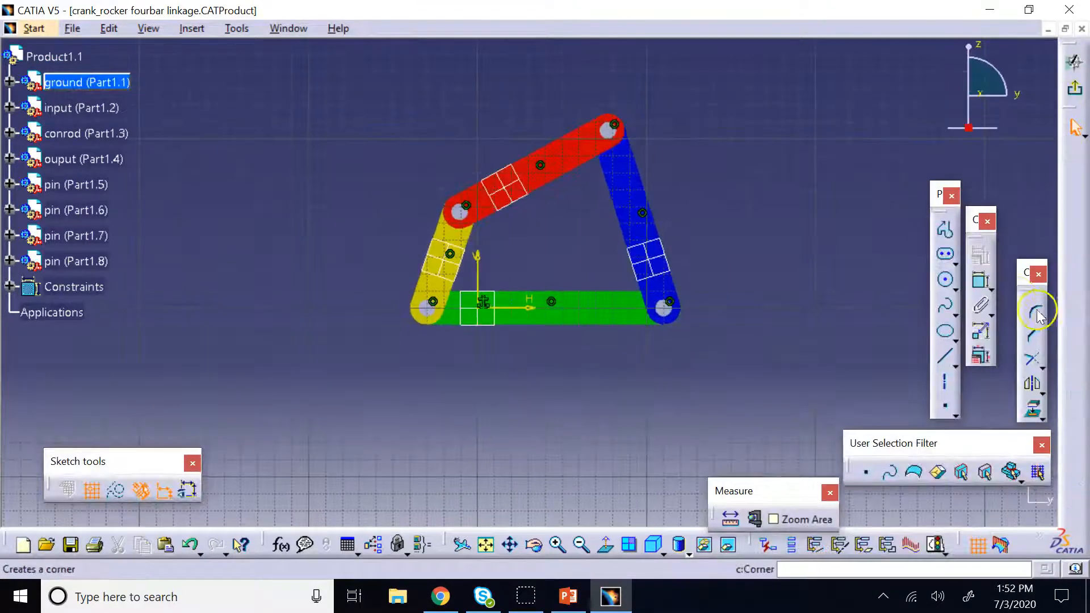
Turn off grid snapping, sketch a circle overlapping the inner edge of the yellow input link, and exit the sketch.
{"action": "left_click", "coordinate": [946, 281]}
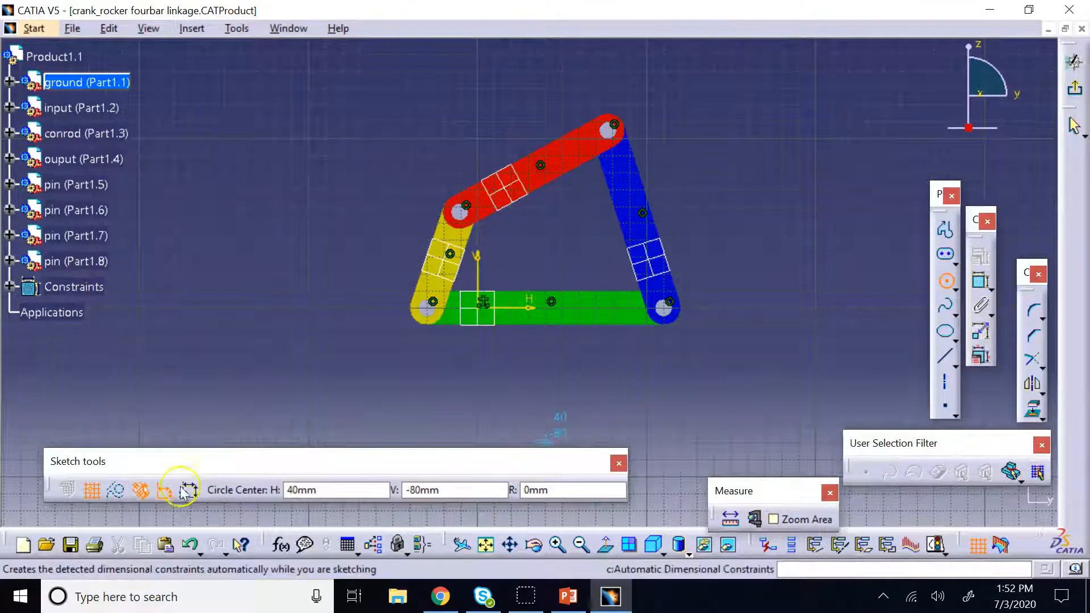
{"action": "left_click", "coordinate": [91, 489]}
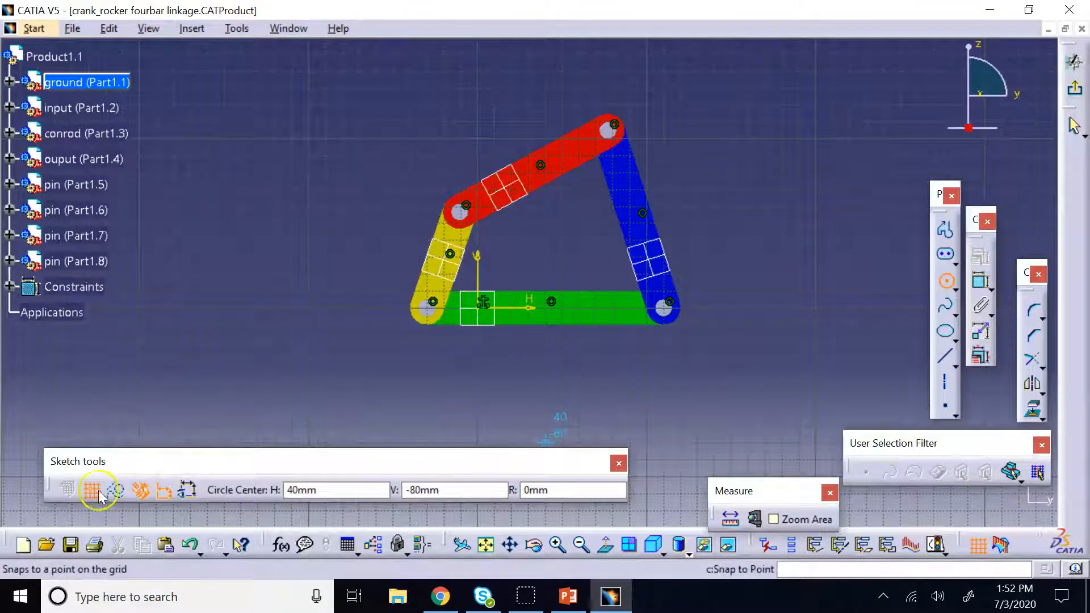
{"action": "left_click", "coordinate": [463, 287]}
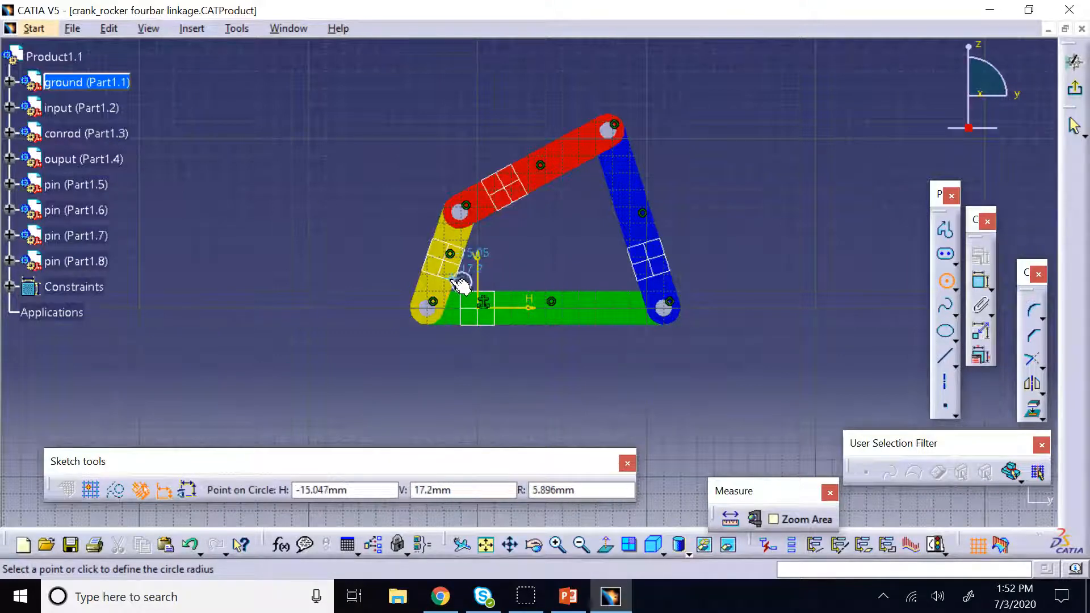
{"action": "left_click", "coordinate": [454, 286]}
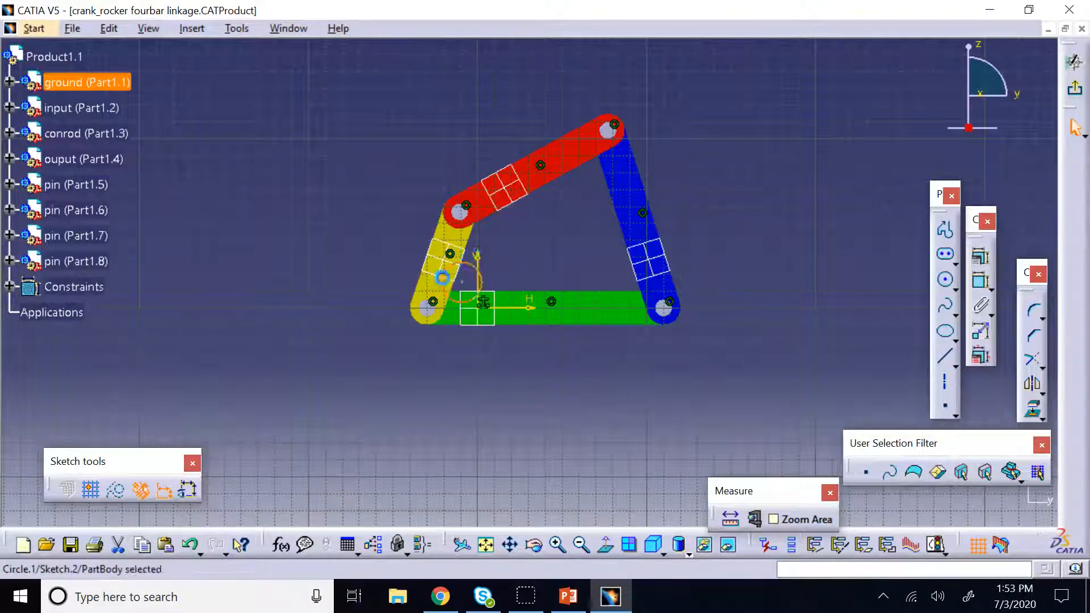
{"action": "left_click", "coordinate": [1074, 90]}
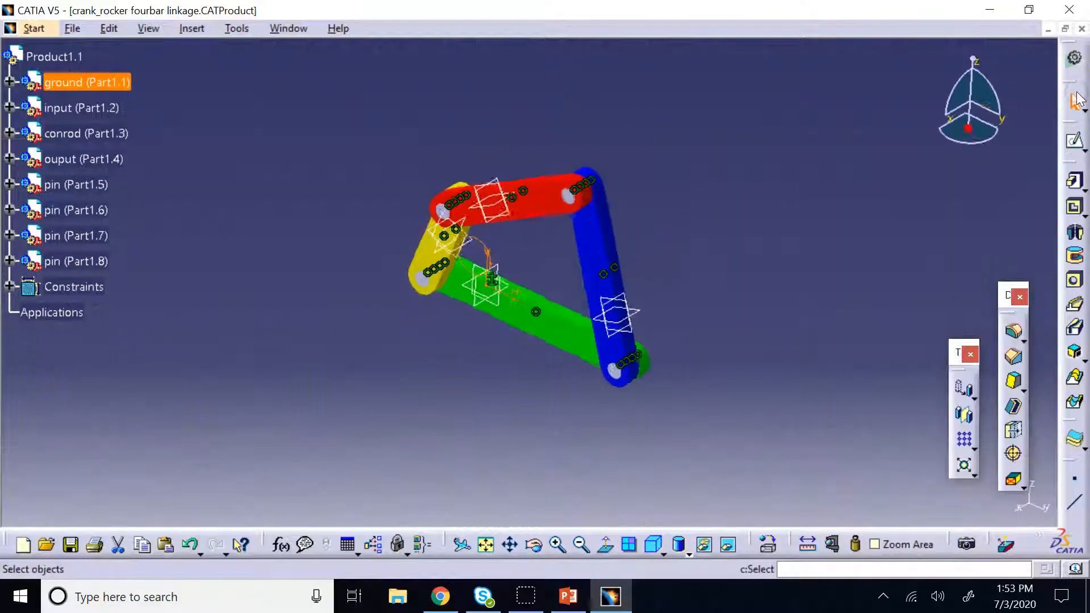
Reactivate Product1.1 and start an assembly Pocket from the circle sketch, with the input part as the affected part.
{"action": "double_click", "coordinate": [37, 55]}
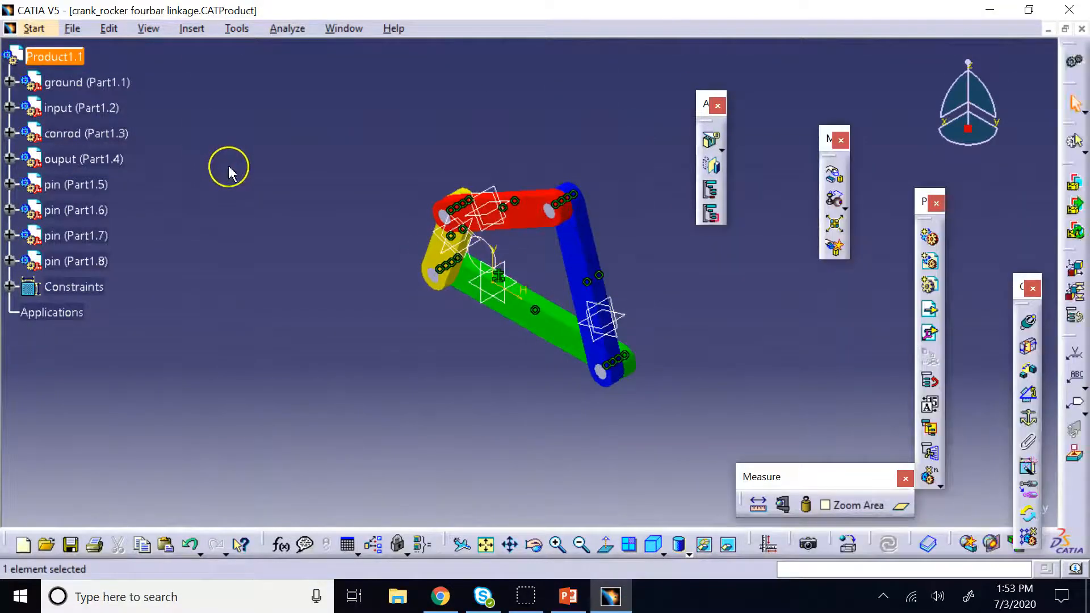
{"action": "left_click", "coordinate": [495, 247]}
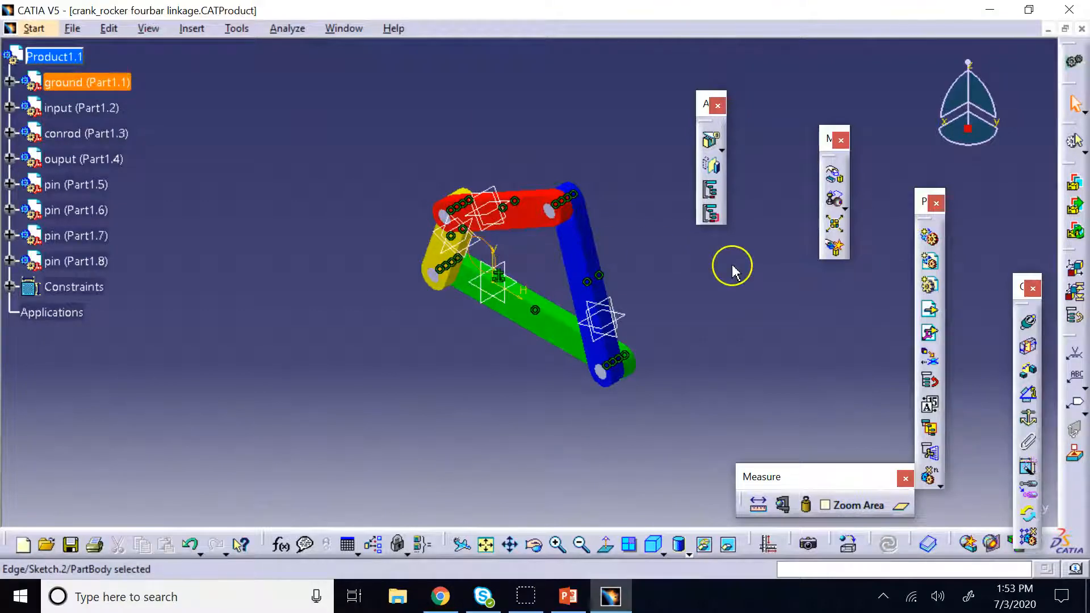
{"action": "left_click", "coordinate": [722, 150]}
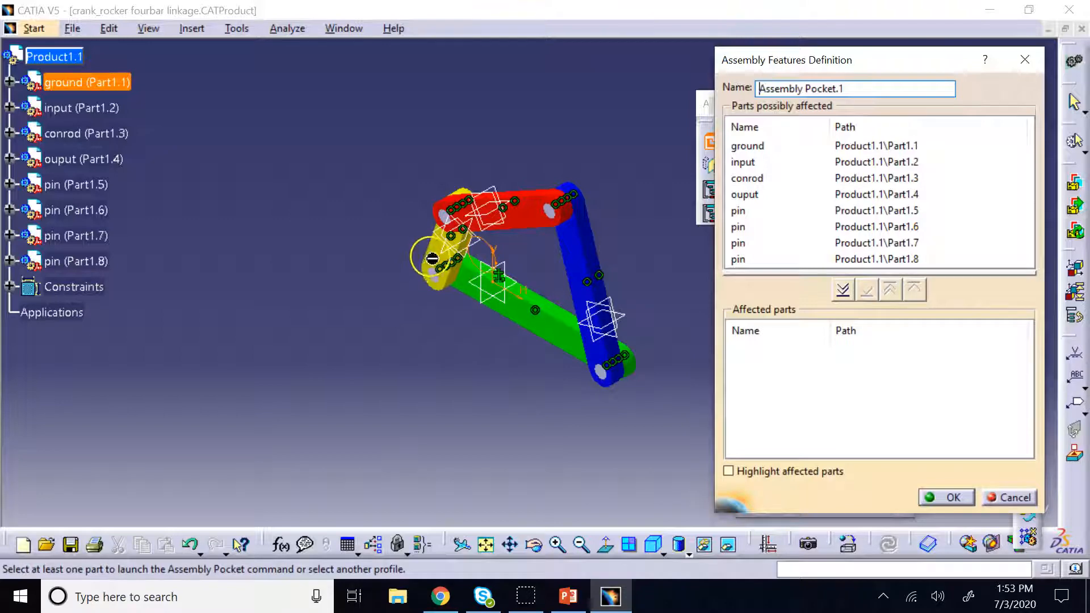
{"action": "left_click", "coordinate": [764, 163]}
{"action": "left_click", "coordinate": [576, 201]}
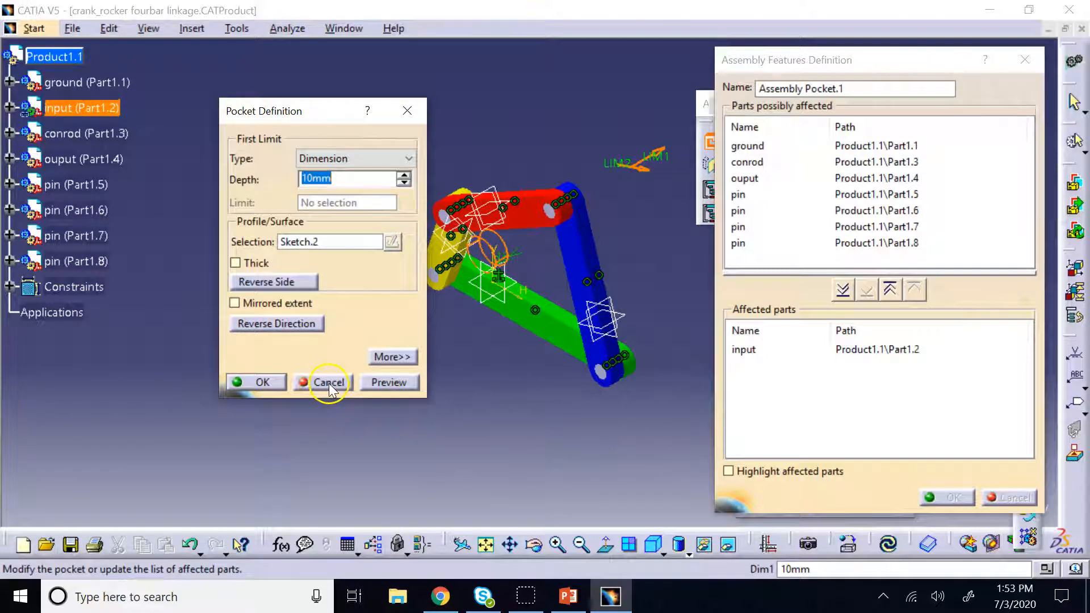
Set the pocket's first limit to Up to last and accept the pocket definition.
{"action": "left_click", "coordinate": [353, 159]}
{"action": "left_click", "coordinate": [343, 189]}
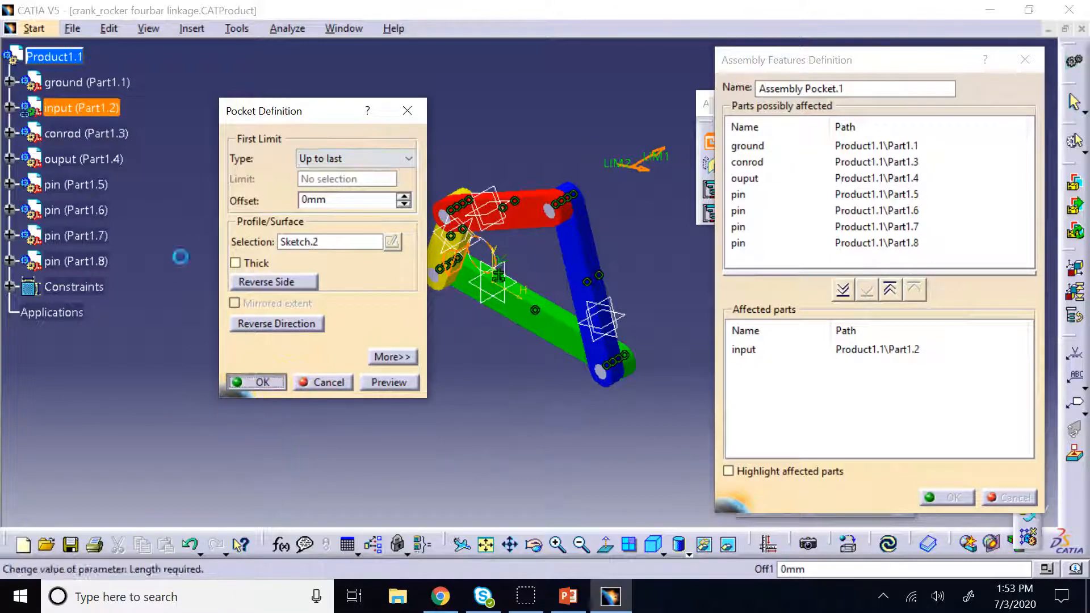
{"action": "left_click", "coordinate": [259, 382]}
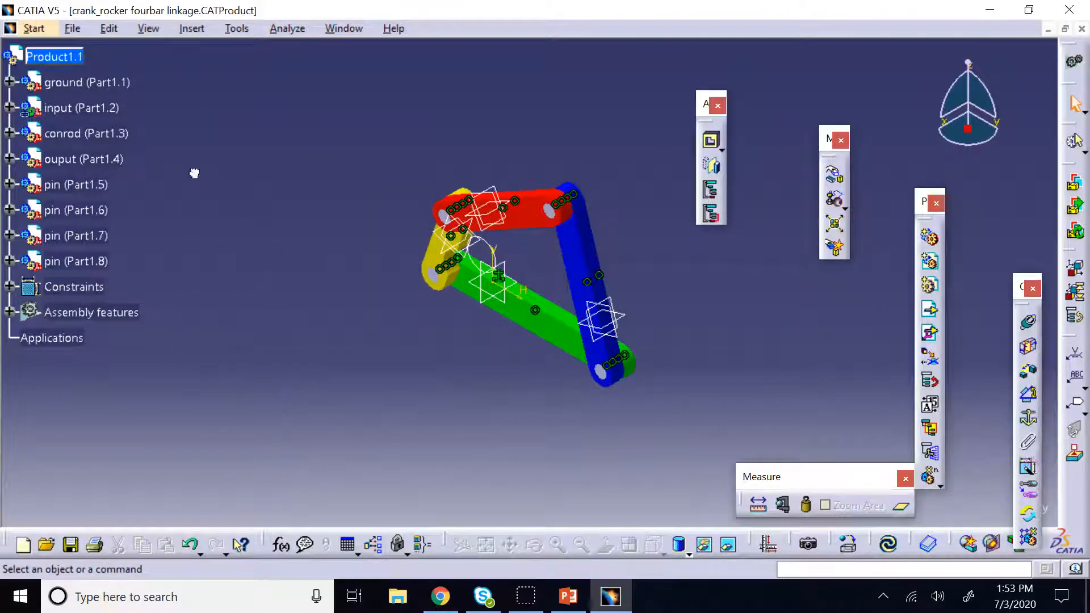
Hide the three reference planes of the yellow input part.
{"action": "middle_click_drag", "start_coordinate": [357, 363], "coordinate": [438, 292]}
{"action": "right_click", "coordinate": [449, 259]}
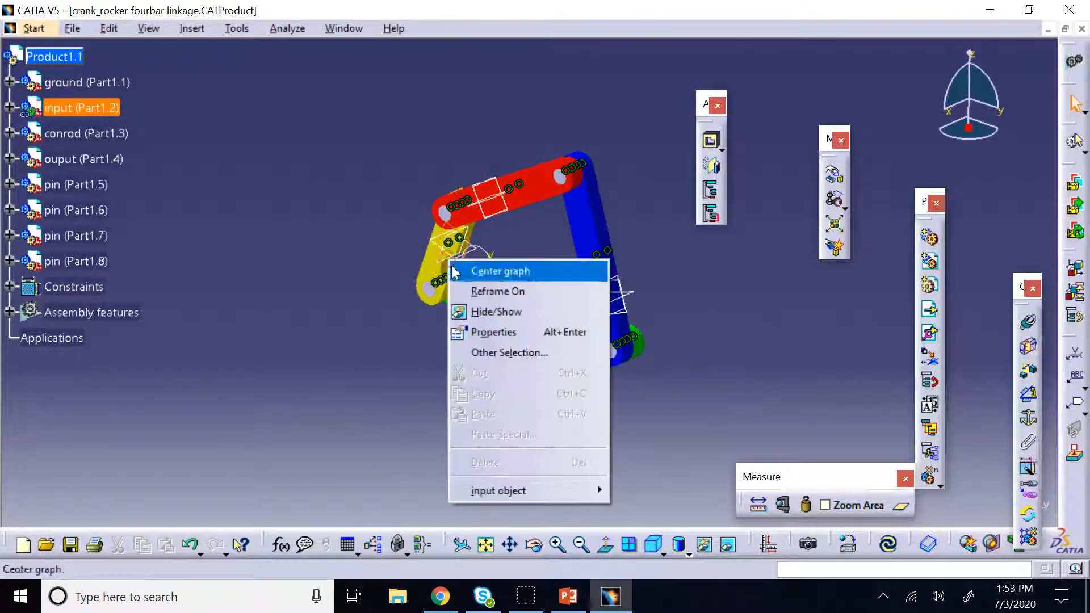
{"action": "left_click", "coordinate": [483, 310]}
{"action": "right_click", "coordinate": [457, 262]}
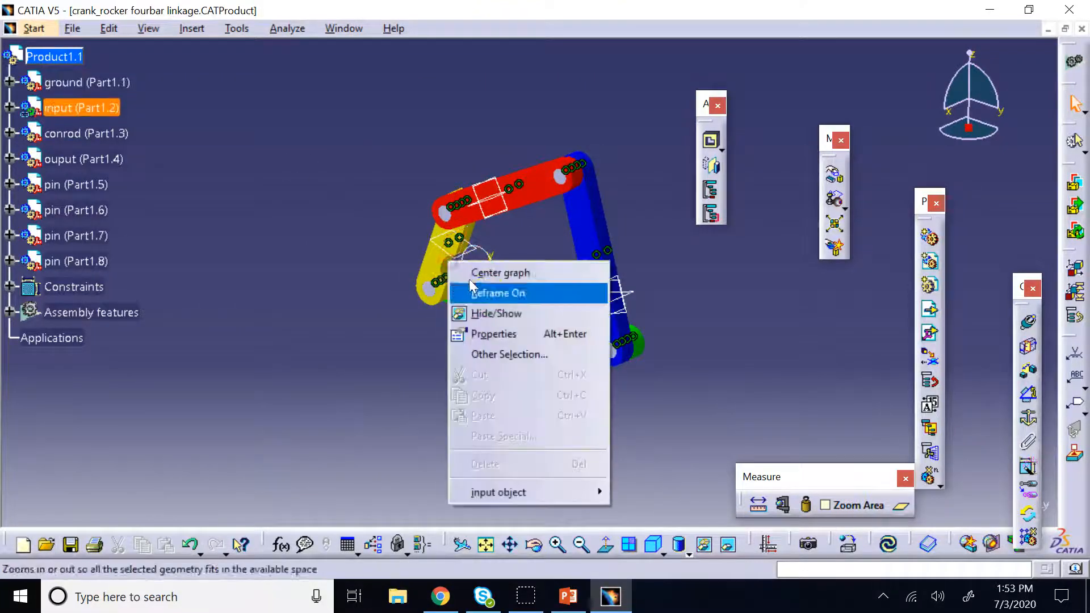
{"action": "left_click", "coordinate": [484, 311]}
{"action": "right_click", "coordinate": [459, 258]}
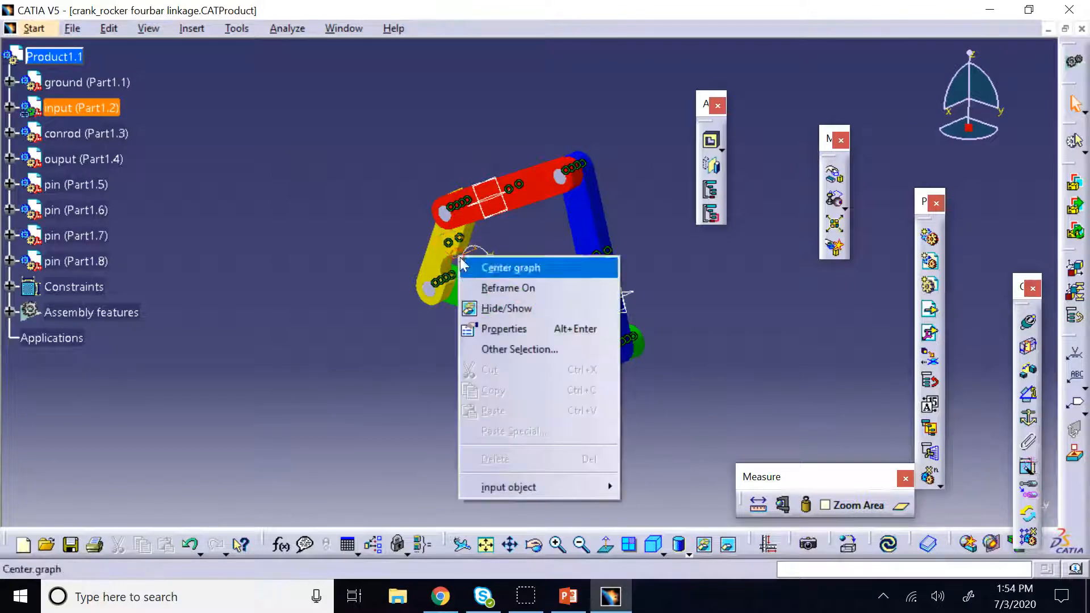
{"action": "left_click", "coordinate": [507, 307]}
Hide the three reference planes of the green ground part and restore the isometric view.
{"action": "right_click", "coordinate": [501, 274]}
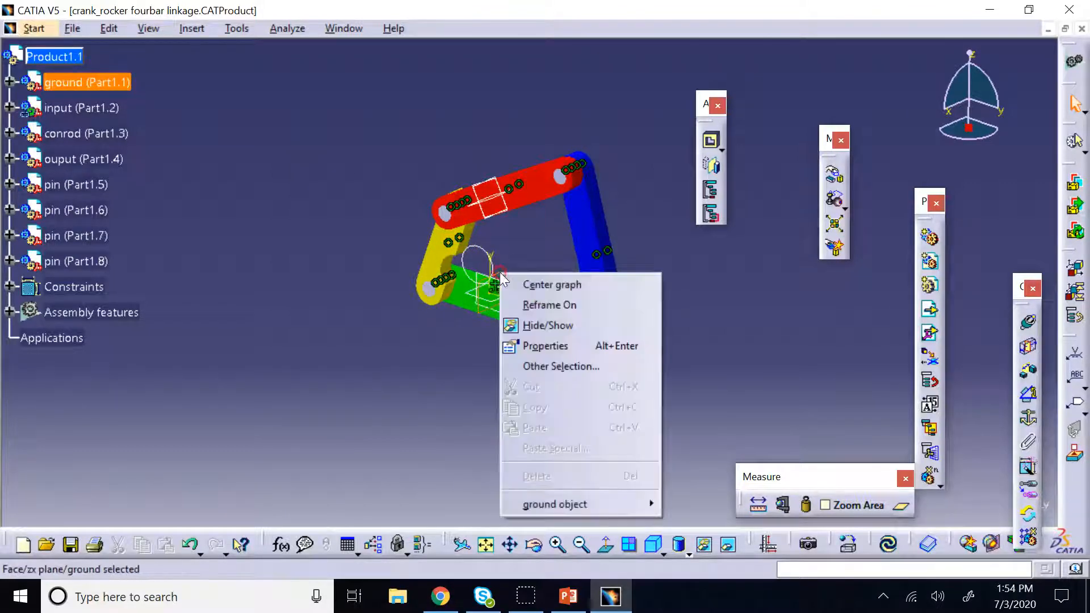
{"action": "left_click", "coordinate": [531, 324]}
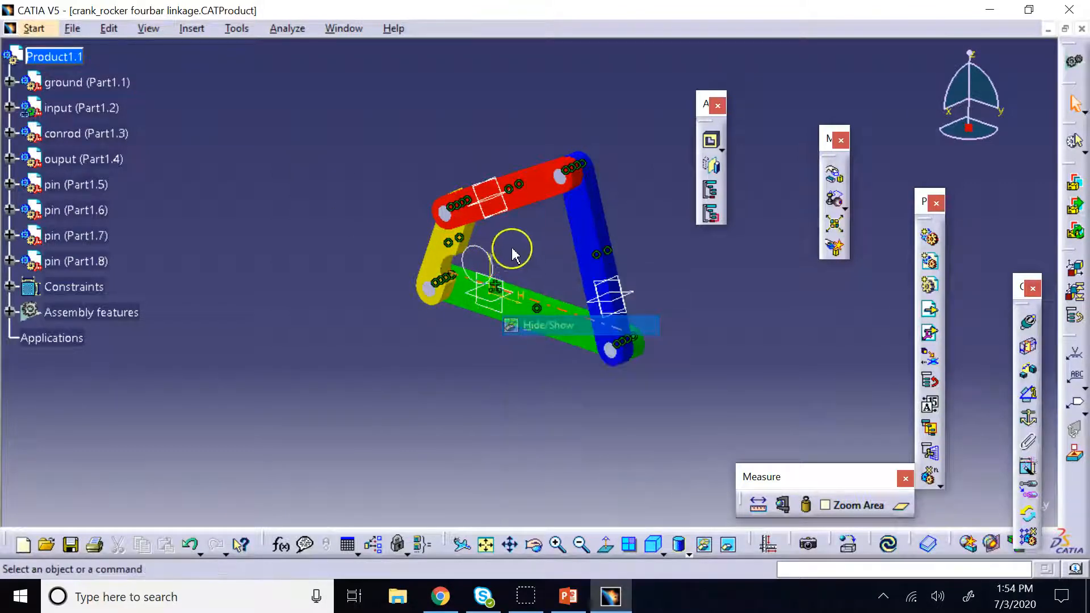
{"action": "right_click", "coordinate": [499, 217]}
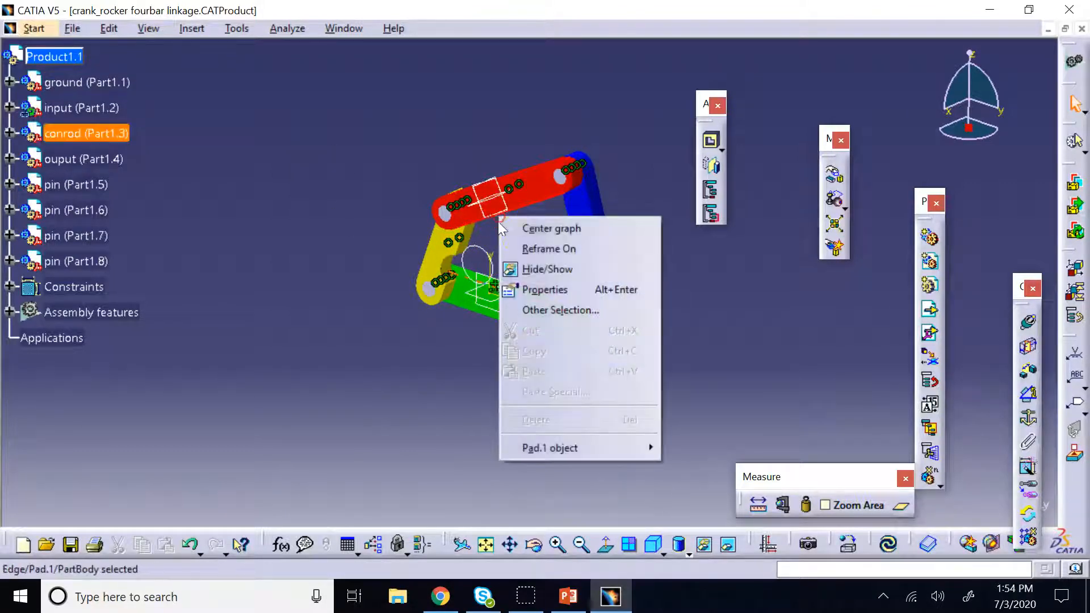
{"action": "left_click", "coordinate": [654, 544]}
{"action": "right_click", "coordinate": [505, 293]}
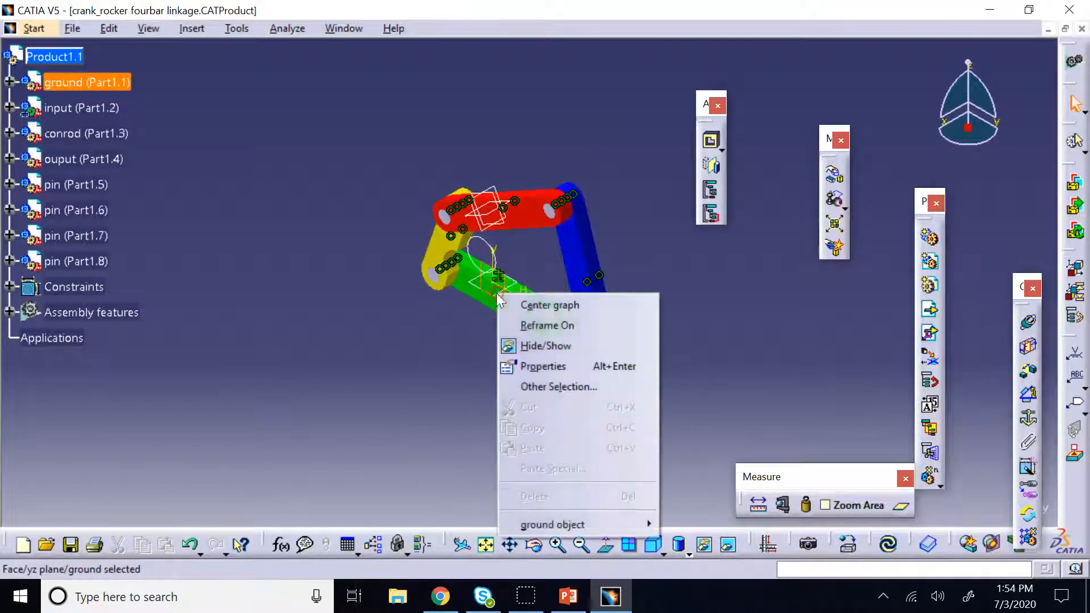
{"action": "left_click", "coordinate": [545, 344]}
{"action": "right_click", "coordinate": [505, 310]}
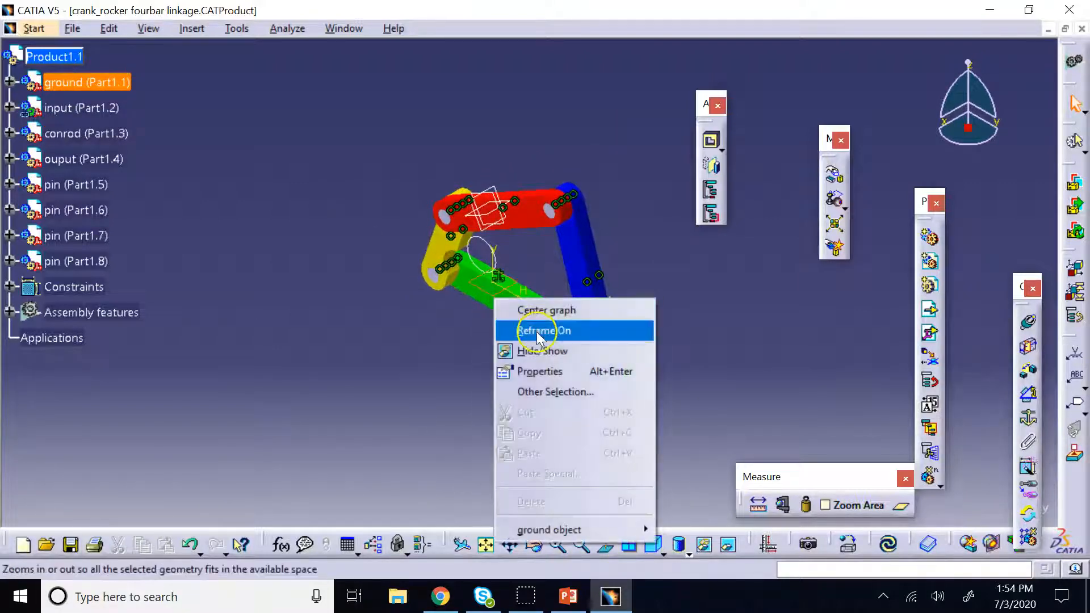
{"action": "left_click", "coordinate": [528, 347]}
Hide the three reference planes of the blue ouput part.
{"action": "right_click", "coordinate": [599, 311]}
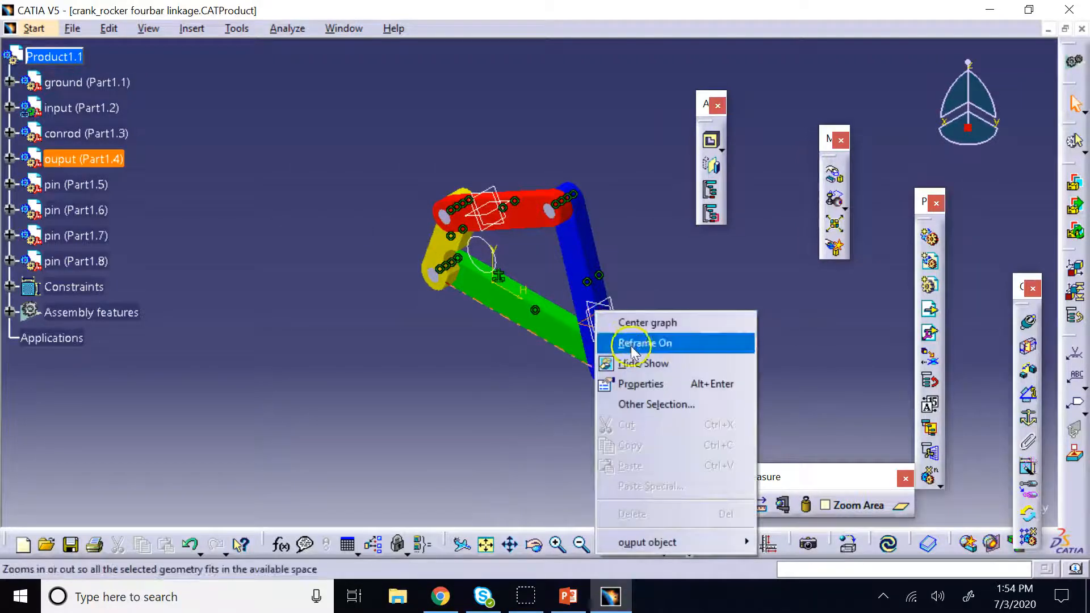
{"action": "left_click", "coordinate": [645, 363]}
{"action": "right_click", "coordinate": [613, 314]}
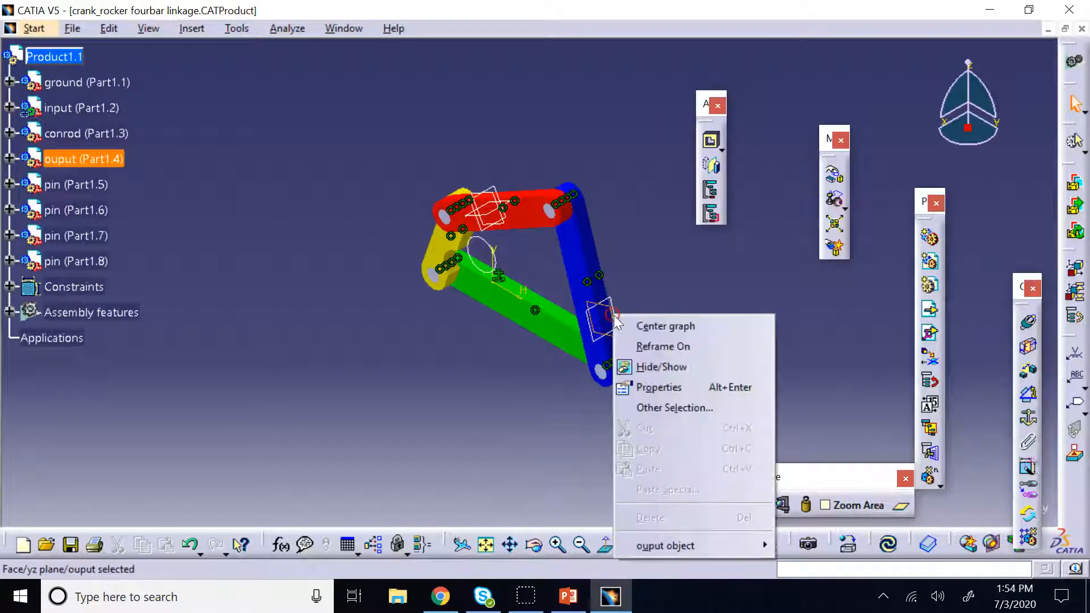
{"action": "left_click", "coordinate": [645, 367]}
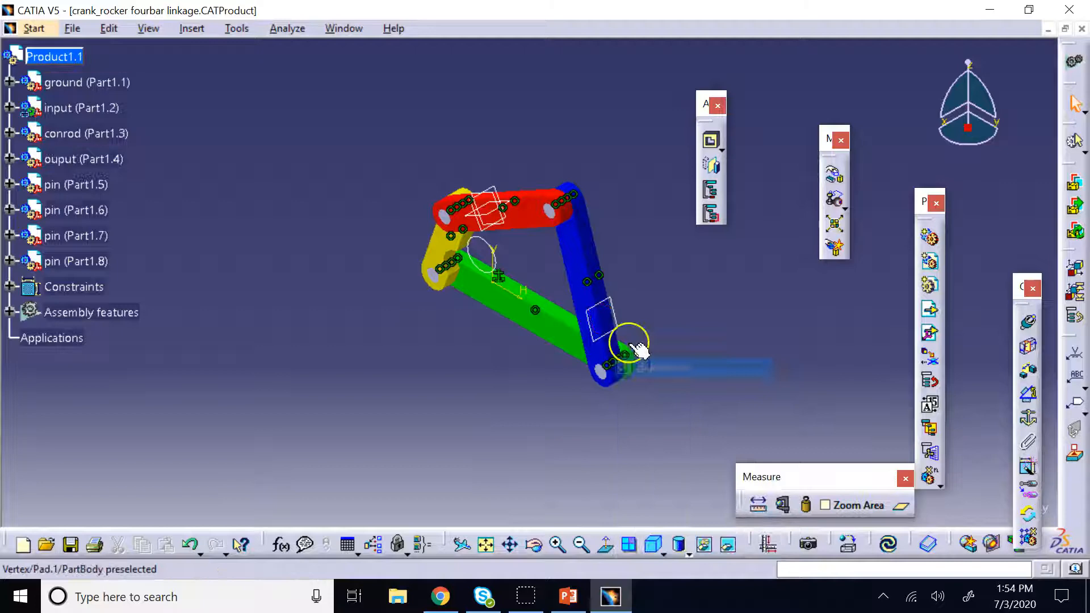
{"action": "right_click", "coordinate": [613, 314]}
{"action": "left_click", "coordinate": [647, 368]}
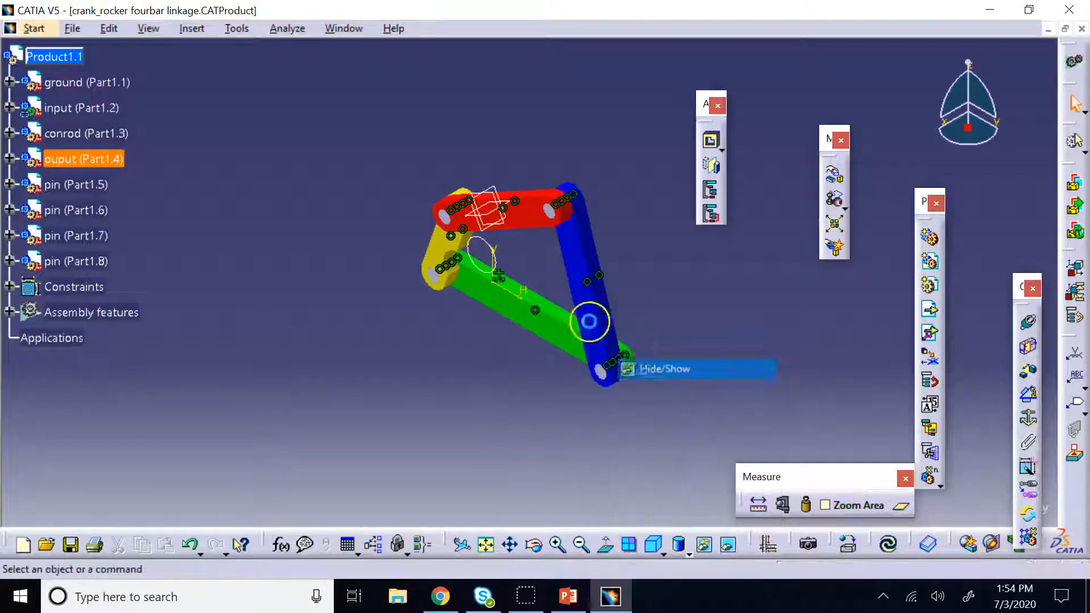
Hide the three reference planes of the red conrod part.
{"action": "right_click", "coordinate": [482, 222]}
{"action": "left_click", "coordinate": [540, 274]}
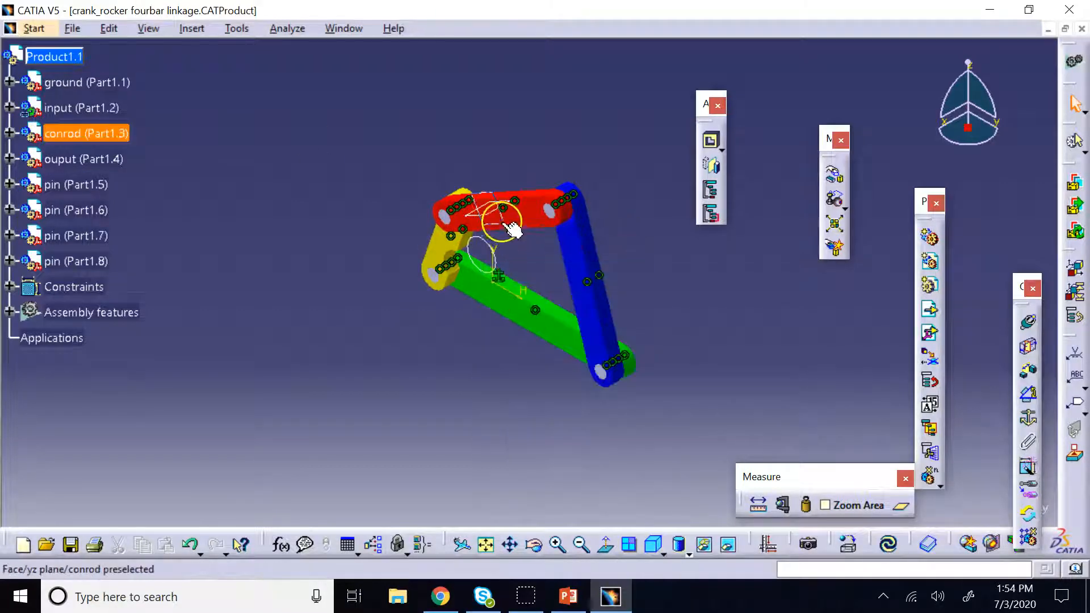
{"action": "right_click", "coordinate": [502, 223]}
{"action": "left_click", "coordinate": [541, 275]}
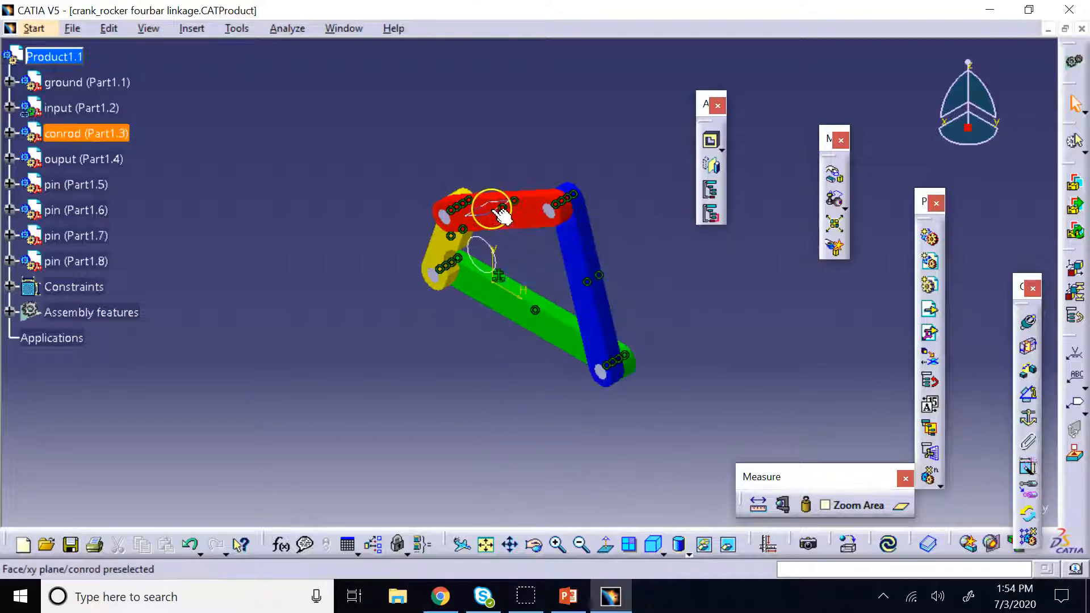
{"action": "right_click", "coordinate": [494, 210]}
{"action": "left_click", "coordinate": [539, 258]}
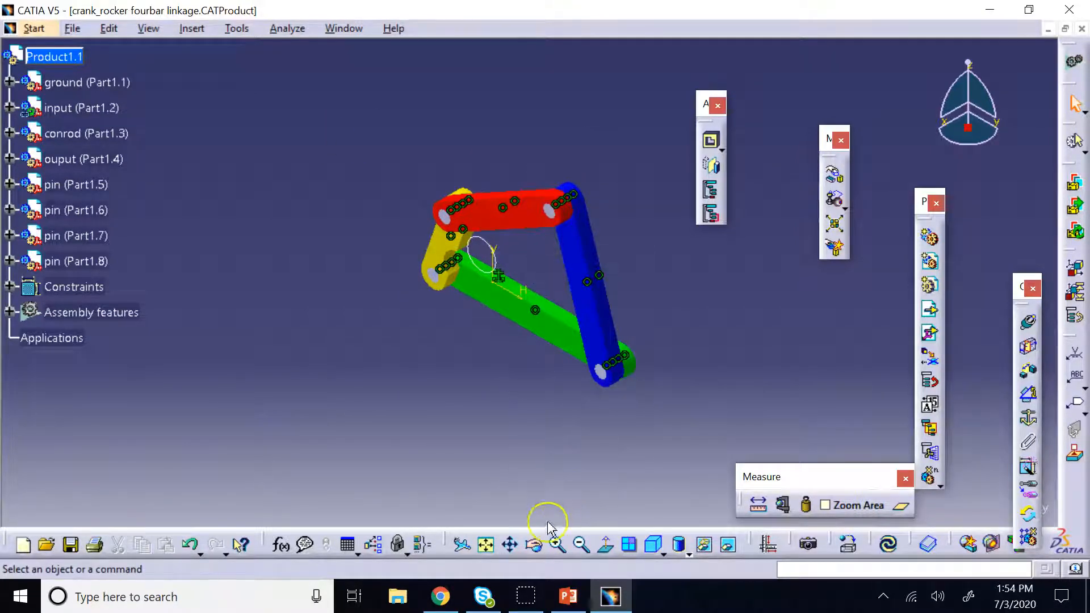
Inspect the pocket cut in the input link up close and expand the Assembly features in the tree.
{"action": "left_click", "coordinate": [556, 545]}
{"action": "left_click", "coordinate": [556, 545]}
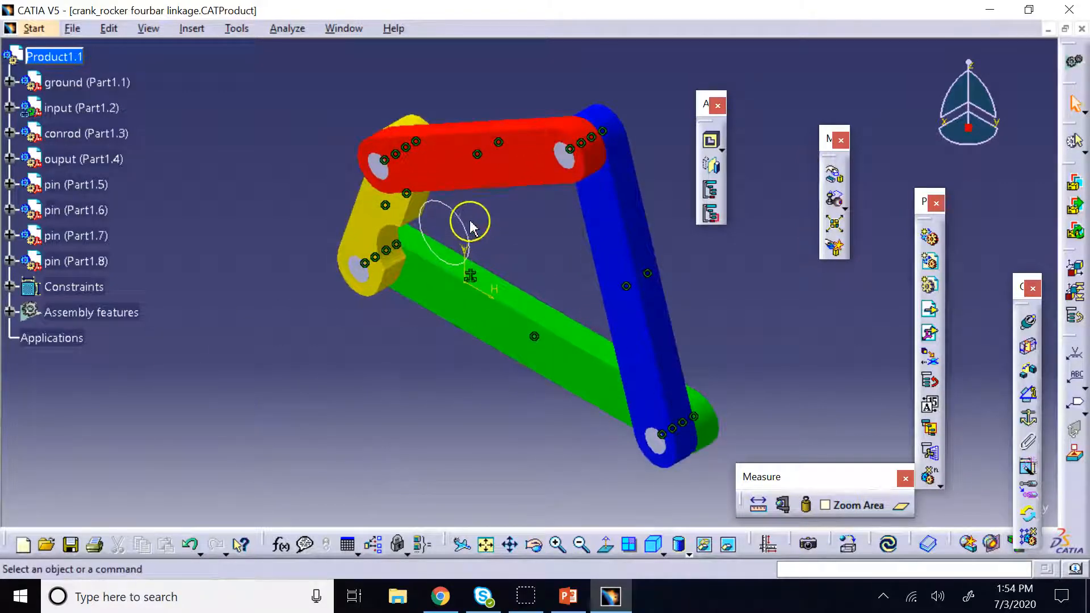
{"action": "left_click", "coordinate": [11, 312]}
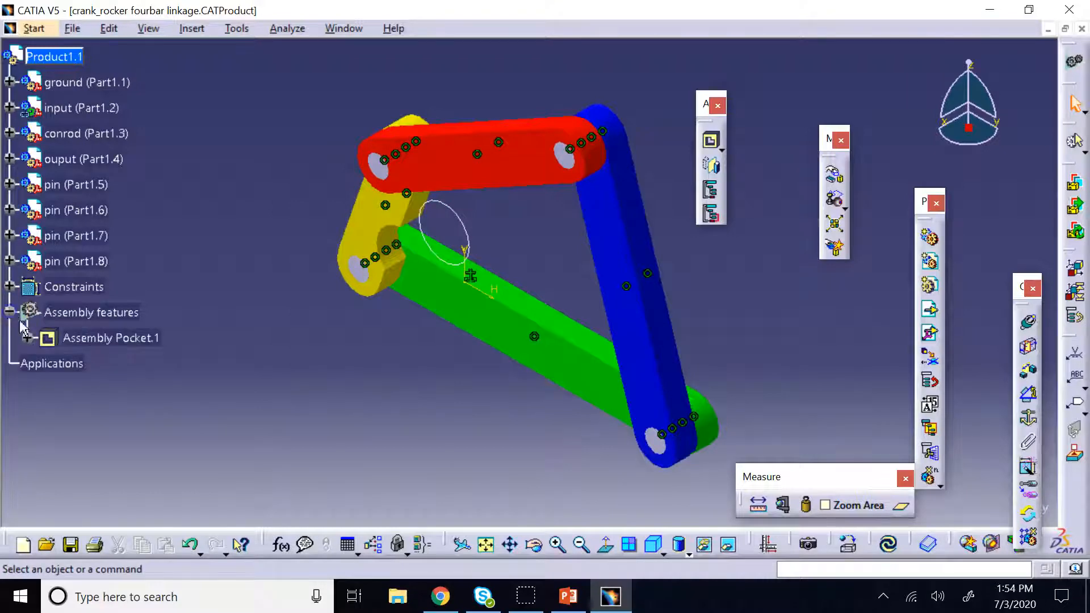
Edit Assembly Pocket.1 to add the ground part to its affected parts, and inspect the resulting cut.
{"action": "double_click", "coordinate": [113, 339]}
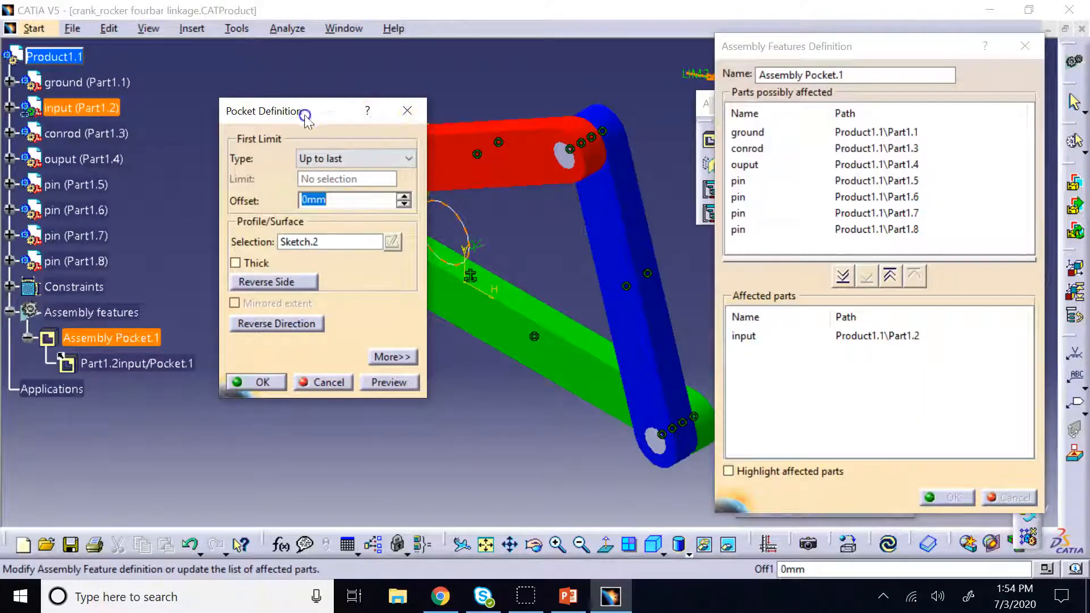
{"action": "left_click_drag", "start_coordinate": [333, 112], "coordinate": [191, 158]}
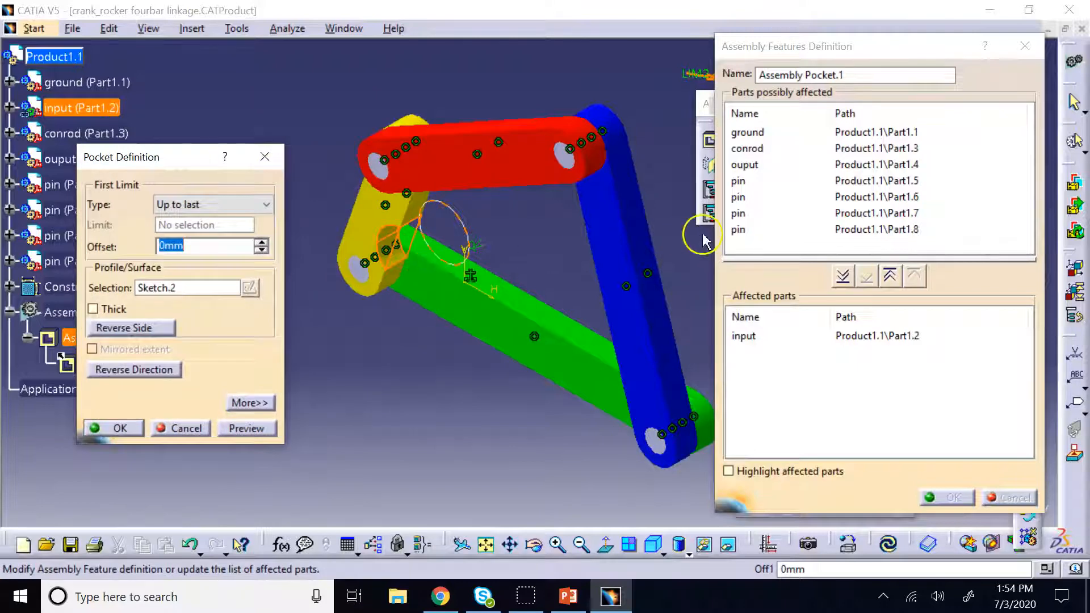
{"action": "left_click", "coordinate": [755, 131]}
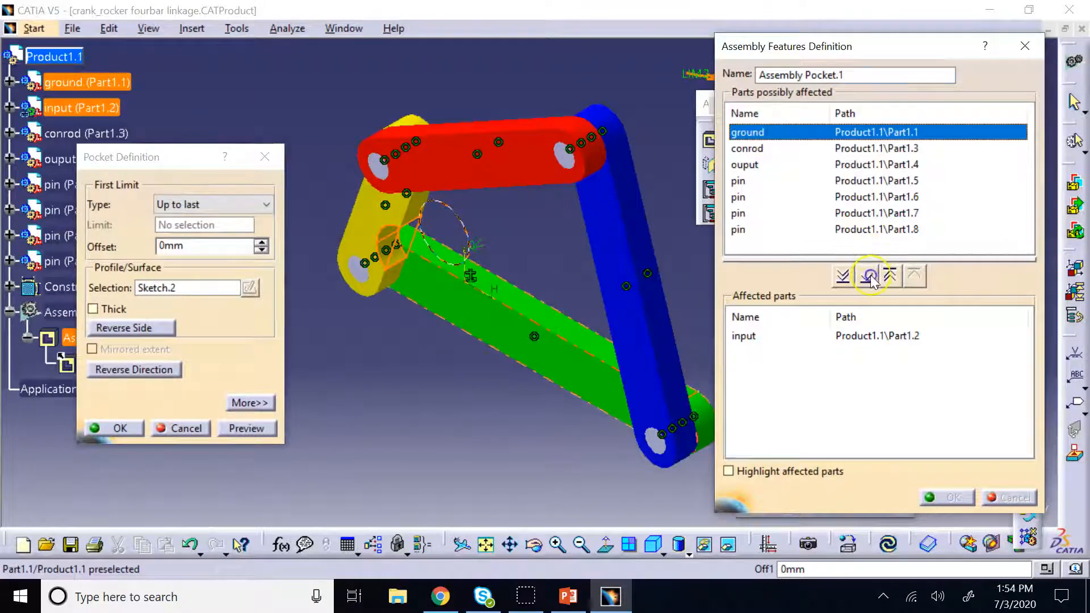
{"action": "left_click", "coordinate": [870, 277]}
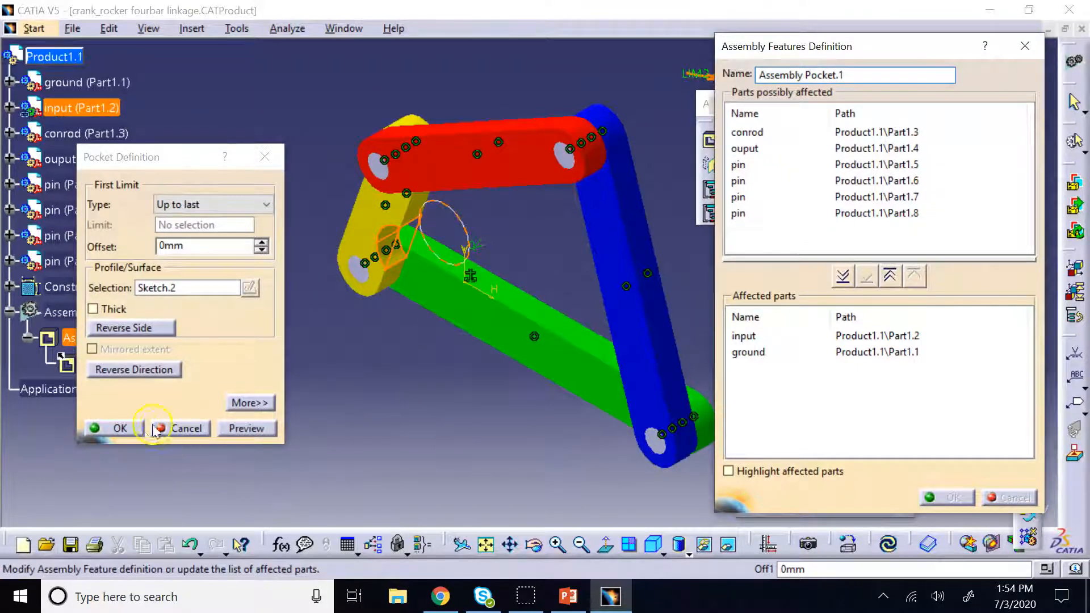
{"action": "left_click", "coordinate": [113, 428]}
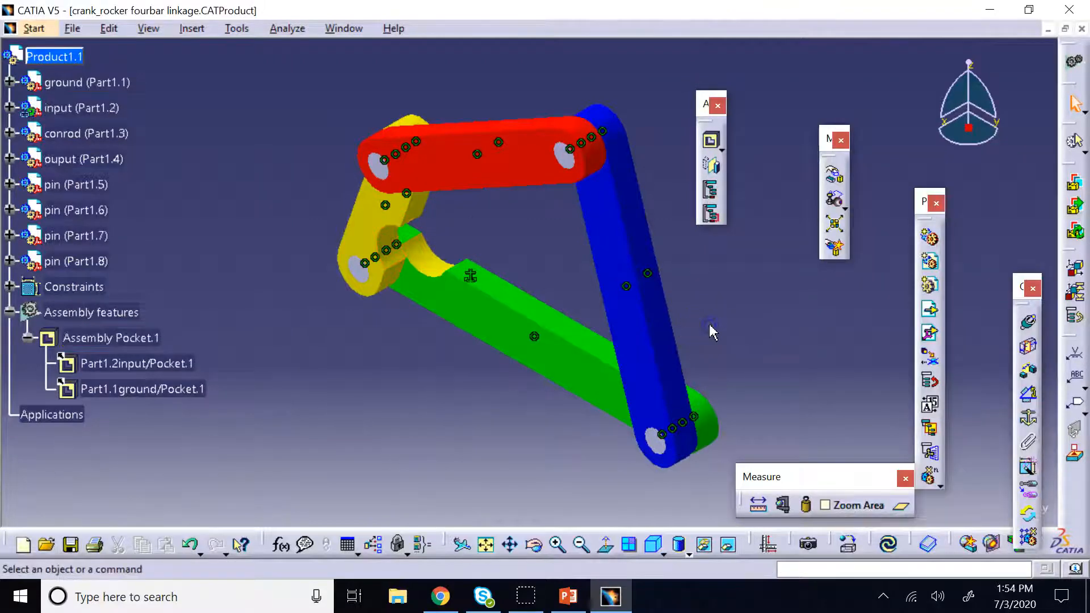
{"action": "left_click", "coordinate": [534, 545]}
{"action": "left_click_drag", "start_coordinate": [439, 422], "coordinate": [587, 303]}
{"action": "middle_click_drag", "start_coordinate": [618, 298], "coordinate": [421, 414]}
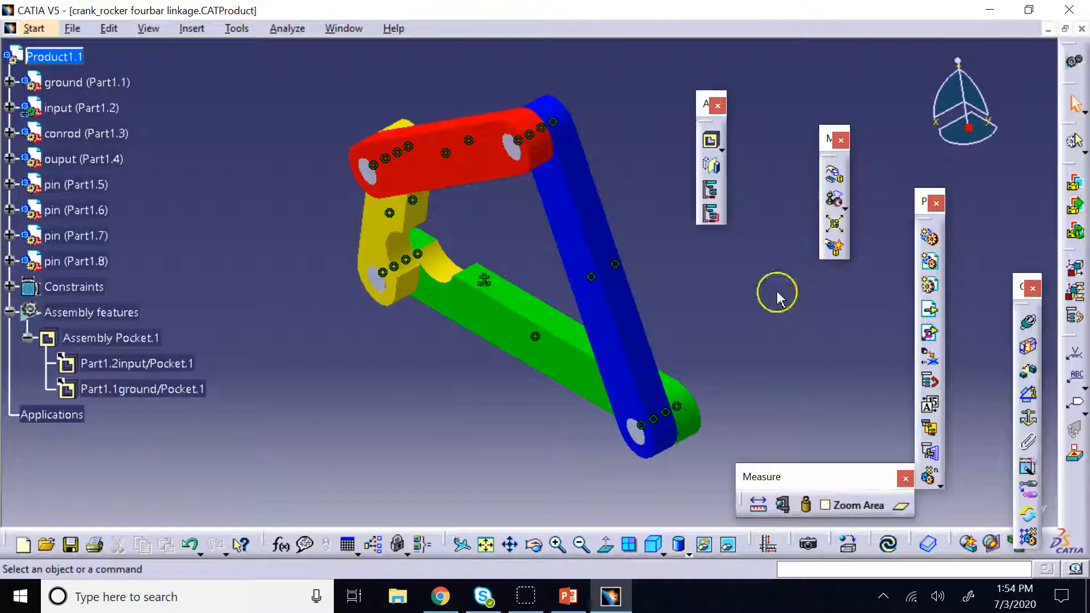
Delete Assembly Pocket.1 from the assembly features and restore the isometric view.
{"action": "left_click", "coordinate": [720, 149]}
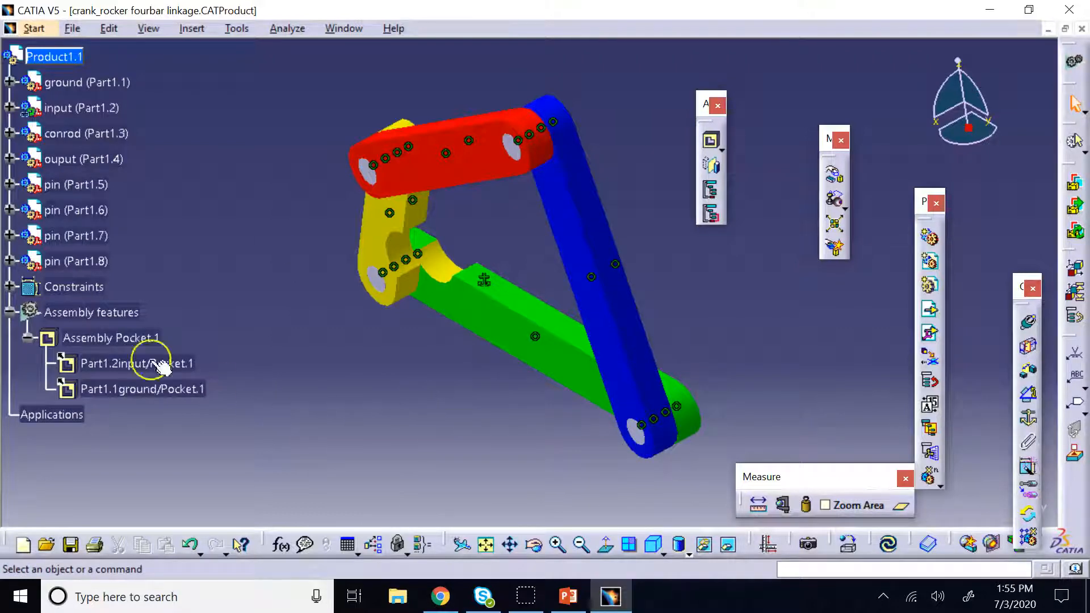
{"action": "right_click", "coordinate": [100, 338]}
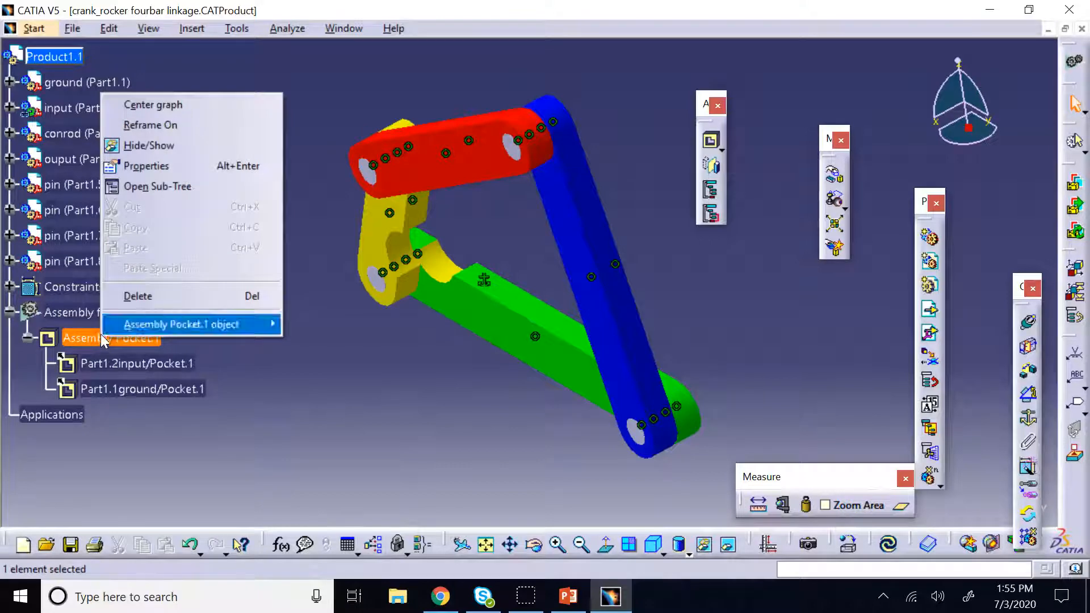
{"action": "left_click", "coordinate": [152, 301]}
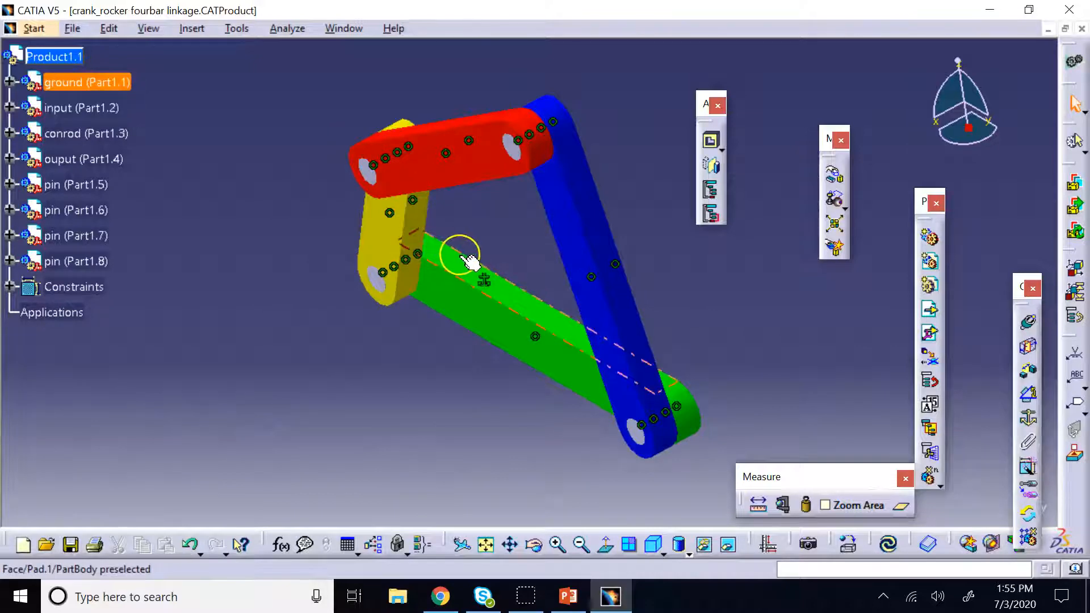
{"action": "left_click", "coordinate": [653, 544]}
Switch to the PowerPoint lecture and display the Exploded View slide.
{"action": "left_click", "coordinate": [575, 596]}
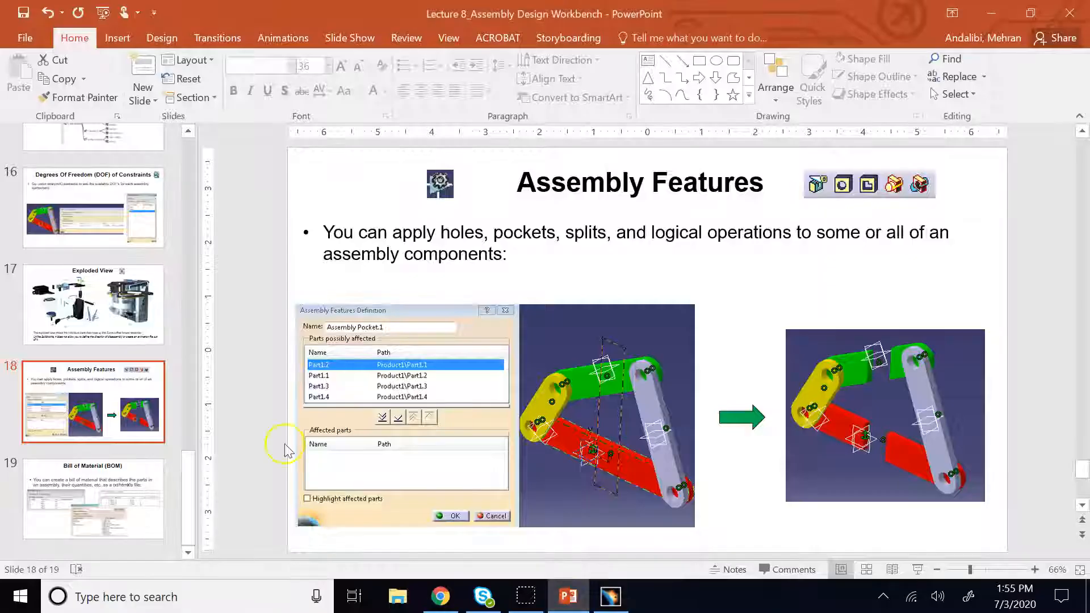
{"action": "left_click", "coordinate": [100, 328]}
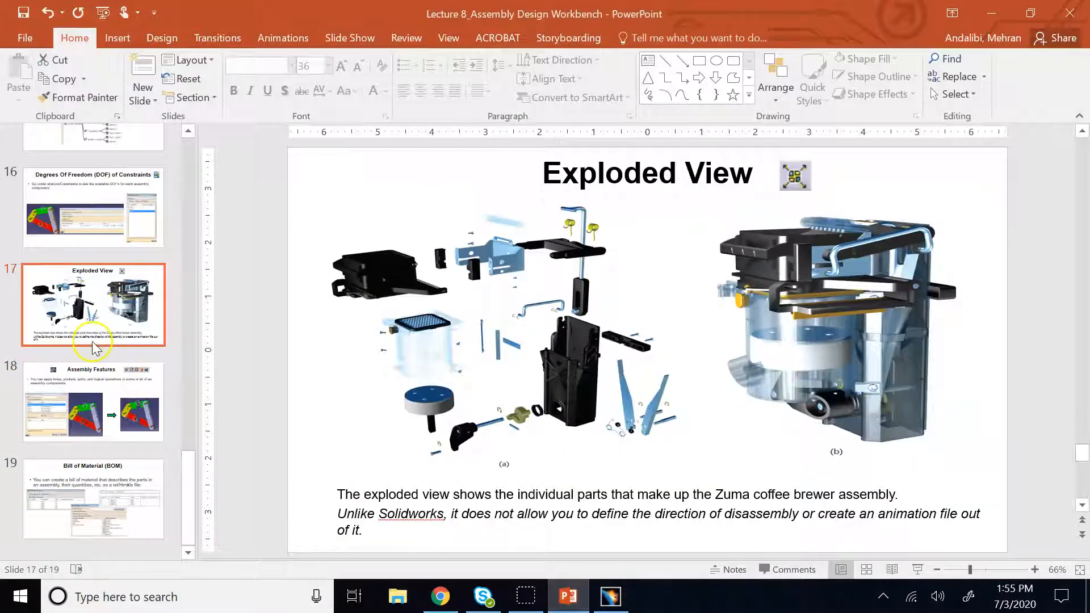
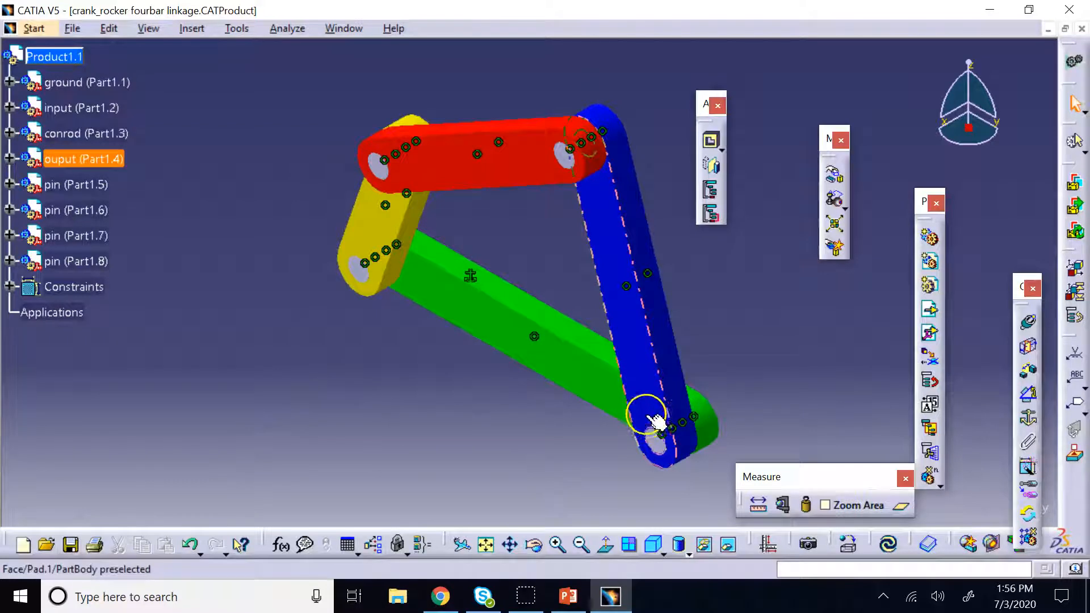
Generate the bill of material for Product1.1 and add Product Description to the listing report's displayed properties.
{"action": "left_click", "coordinate": [237, 28]}
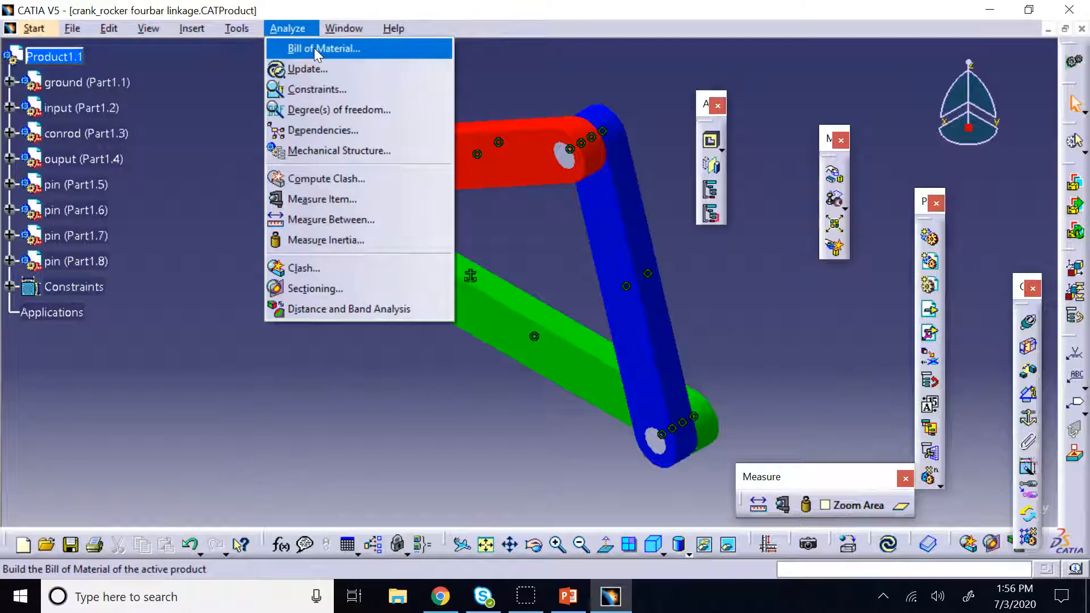
{"action": "left_click", "coordinate": [315, 48]}
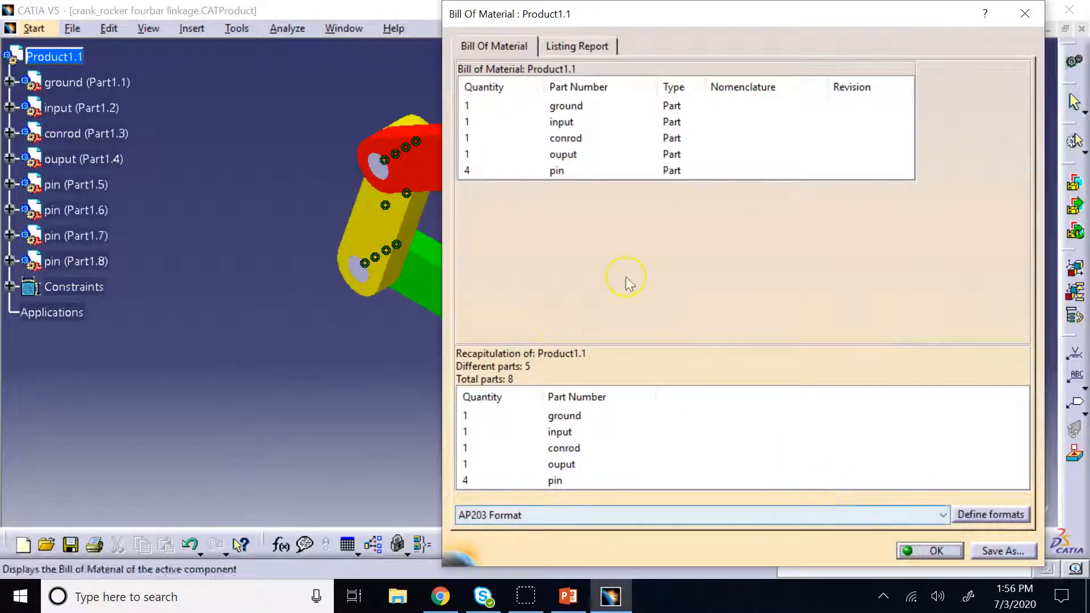
{"action": "left_click", "coordinate": [570, 46]}
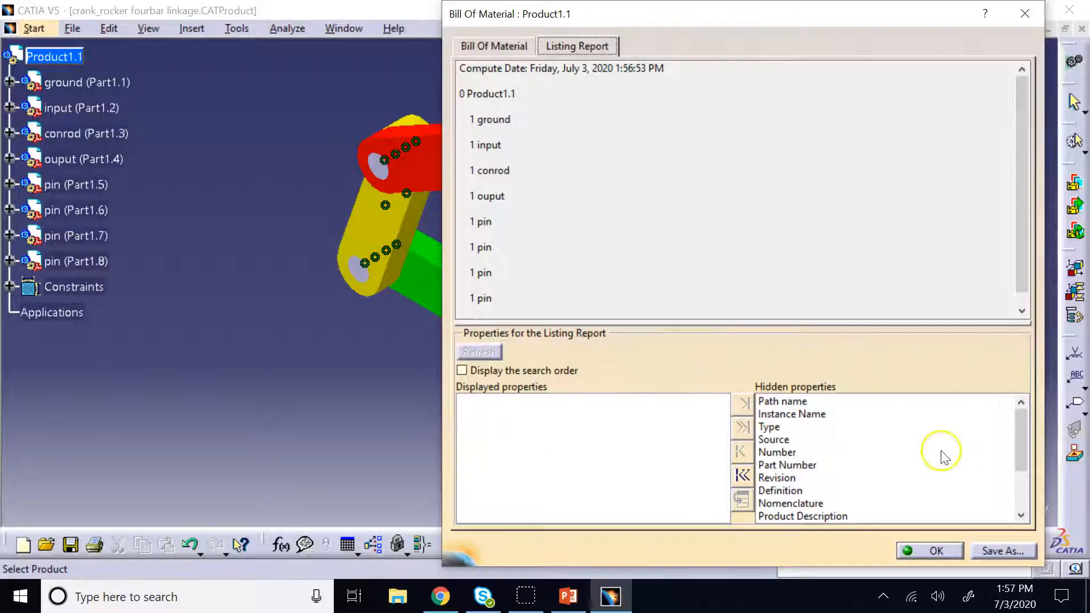
{"action": "mouse_move", "coordinate": [1022, 445]}
{"action": "left_mouse_down"}
{"action": "mouse_move", "coordinate": [1040, 508]}
{"action": "mouse_move", "coordinate": [1022, 435]}
{"action": "left_mouse_up"}
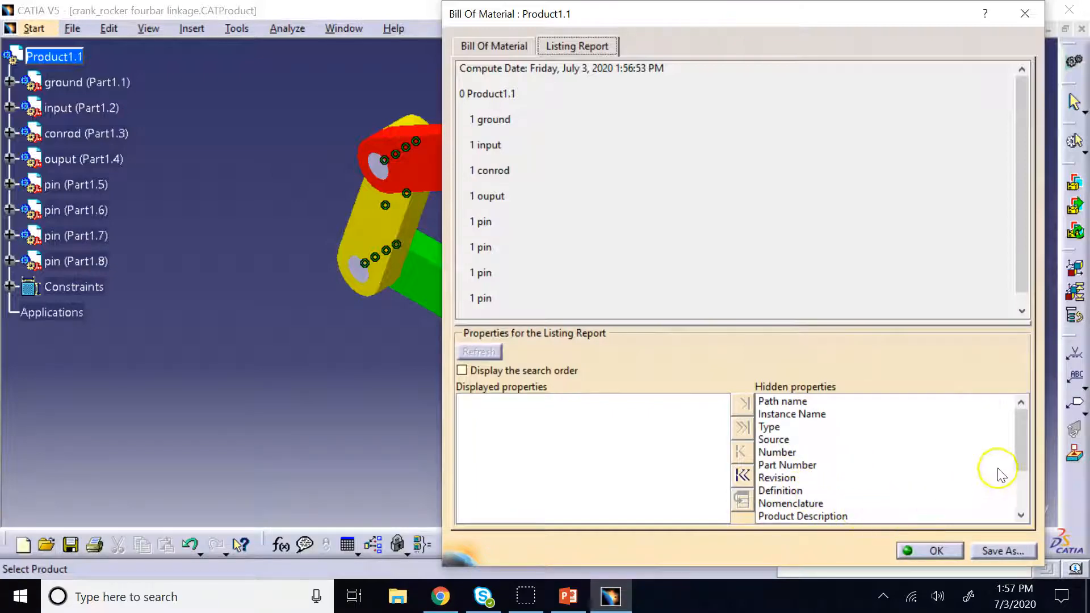
{"action": "left_click_drag", "start_coordinate": [1019, 438], "coordinate": [1022, 492]}
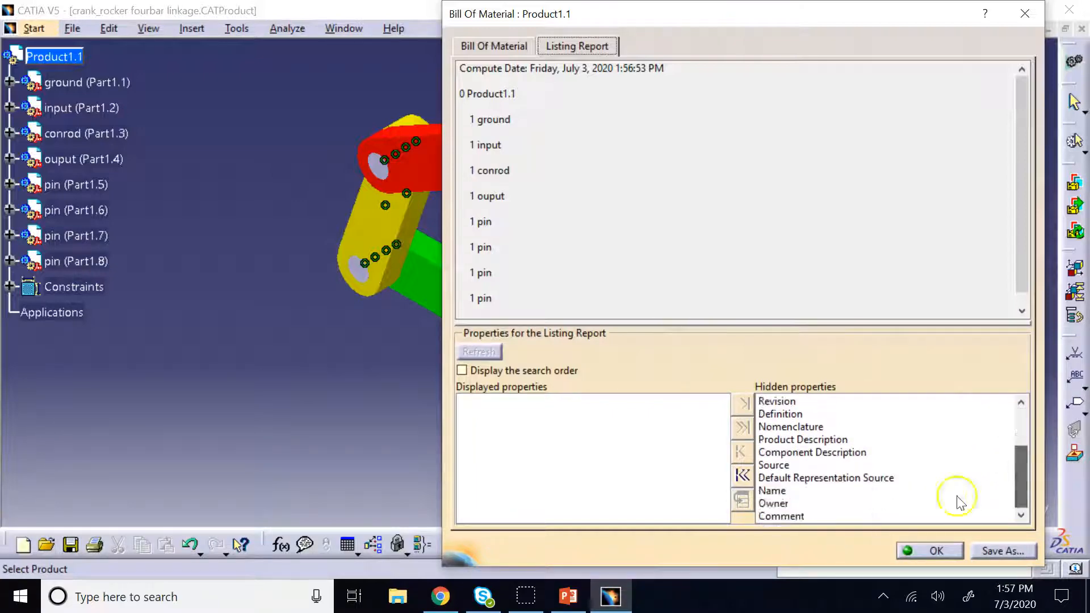
{"action": "left_click", "coordinate": [803, 440]}
{"action": "left_click", "coordinate": [742, 461]}
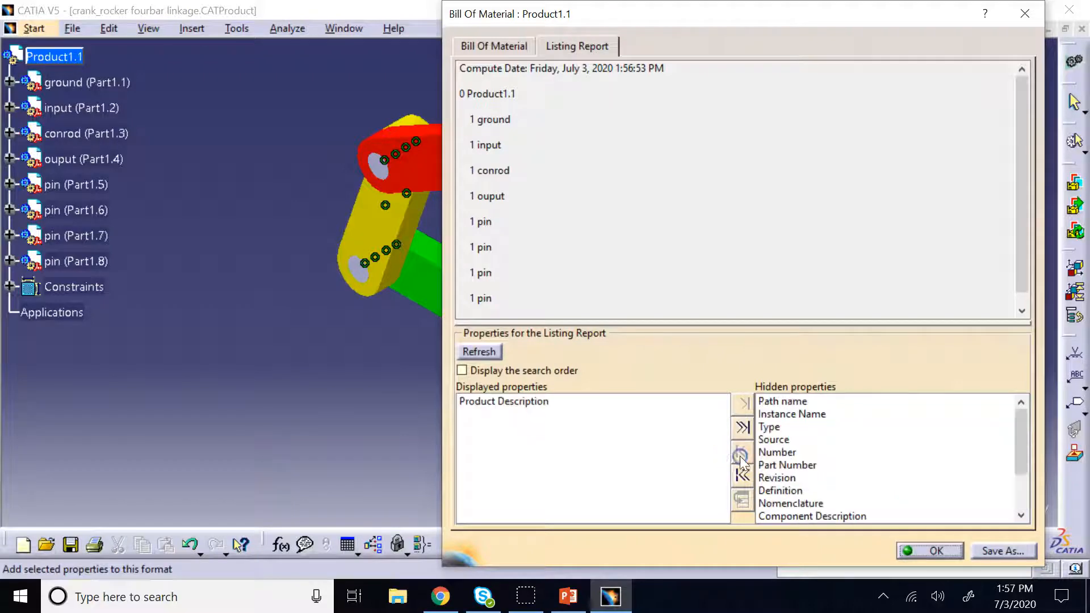
{"action": "left_click_drag", "start_coordinate": [1020, 436], "coordinate": [1025, 469]}
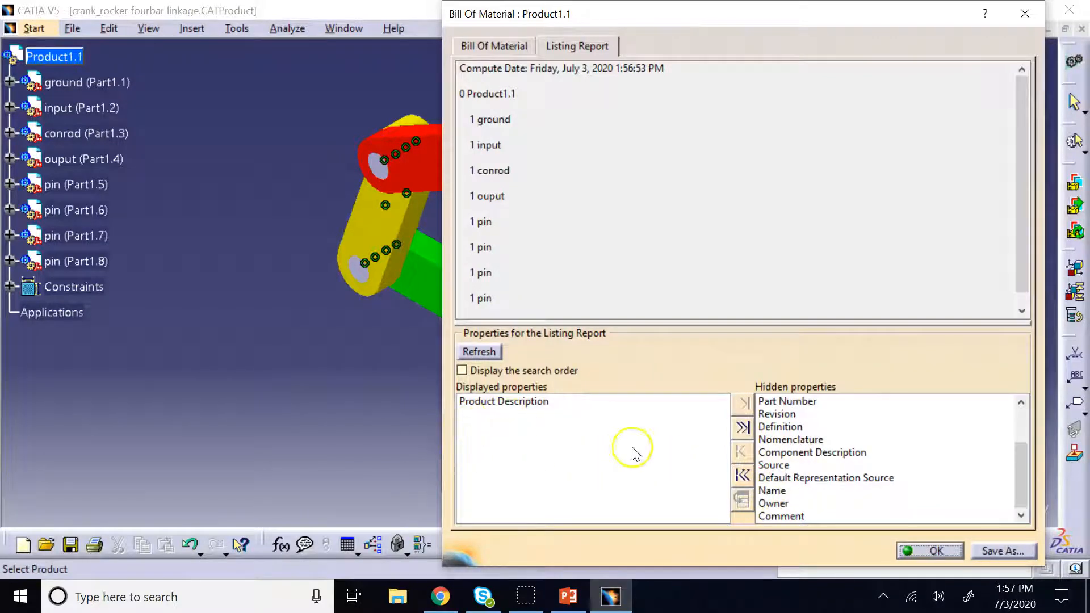
Save the bill of material as the text file BOM_fourbar_linkage in the CAD folder and close the bill of material.
{"action": "left_click", "coordinate": [504, 48]}
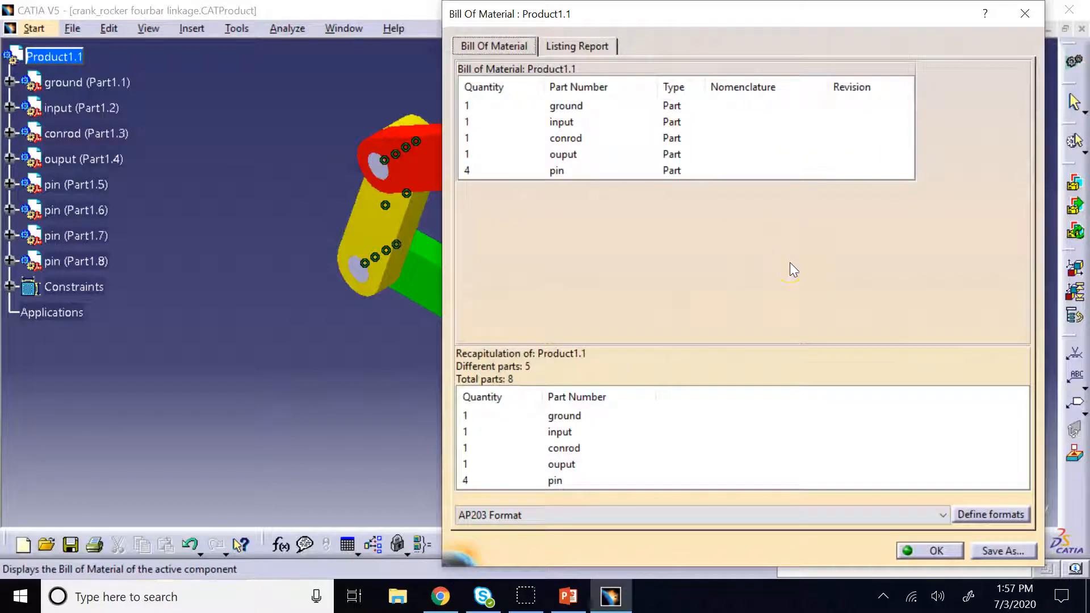
{"action": "left_click", "coordinate": [1003, 551]}
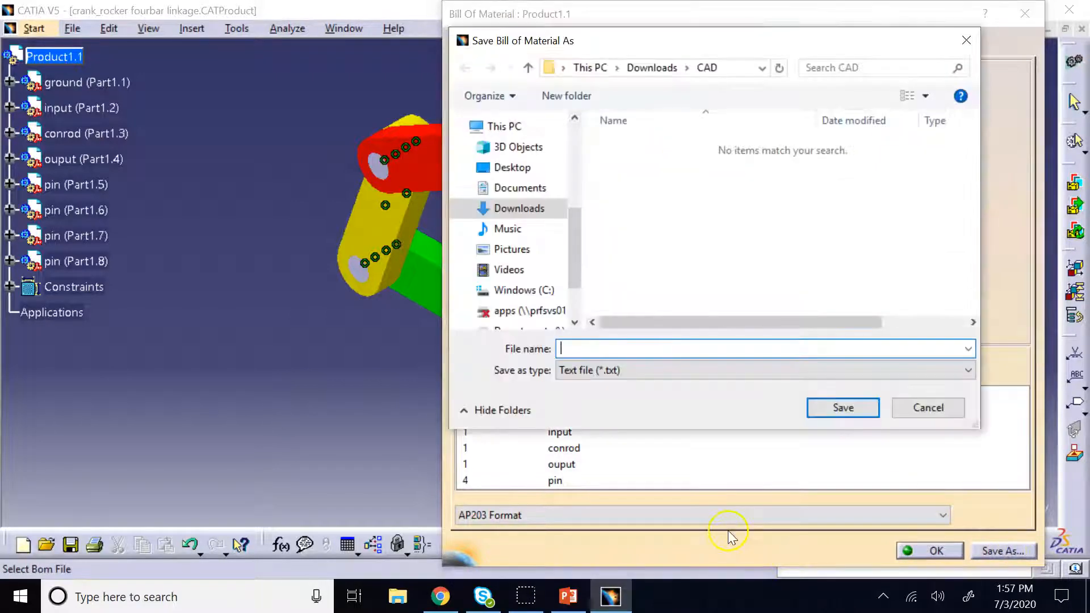
{"action": "left_click", "coordinate": [648, 370]}
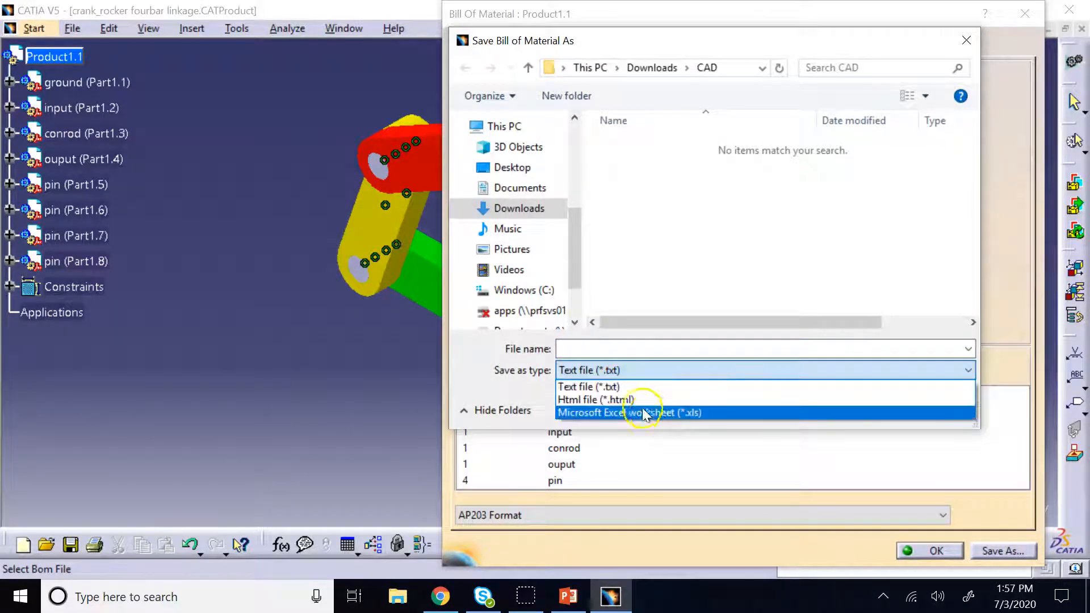
{"action": "left_click", "coordinate": [621, 387]}
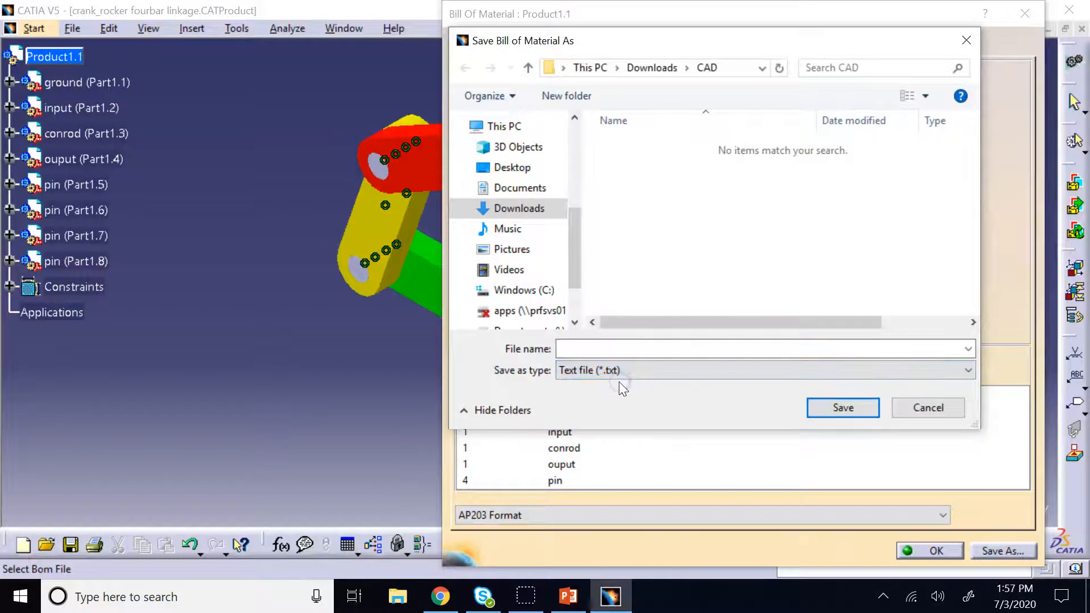
{"action": "left_click", "coordinate": [759, 349]}
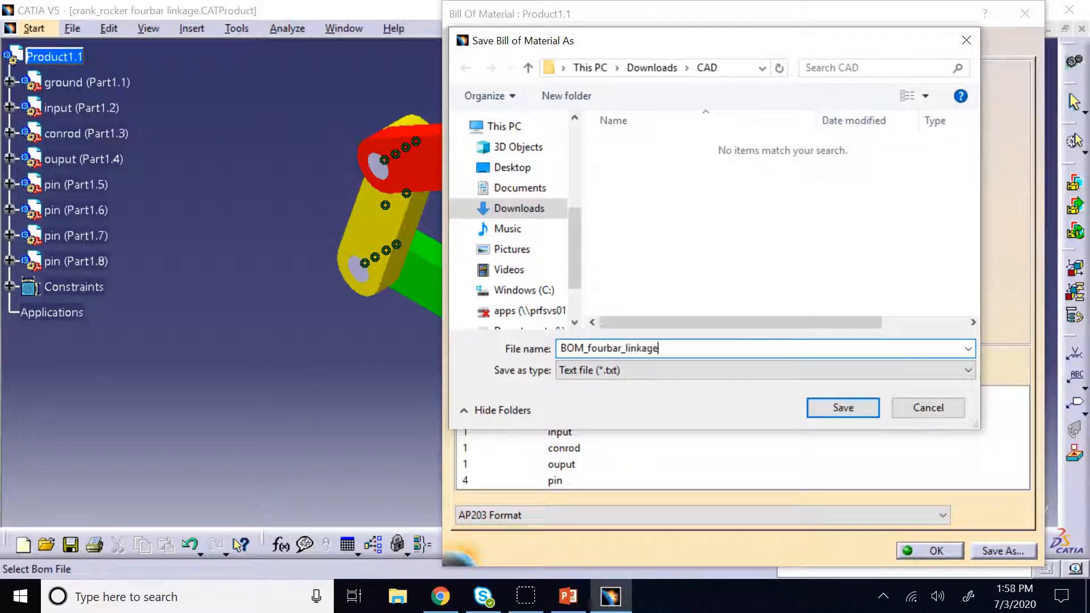
{"action": "type", "text": "BOM_fourbar_linkage"}
{"action": "key", "text": "Return"}
{"action": "left_click", "coordinate": [930, 550]}
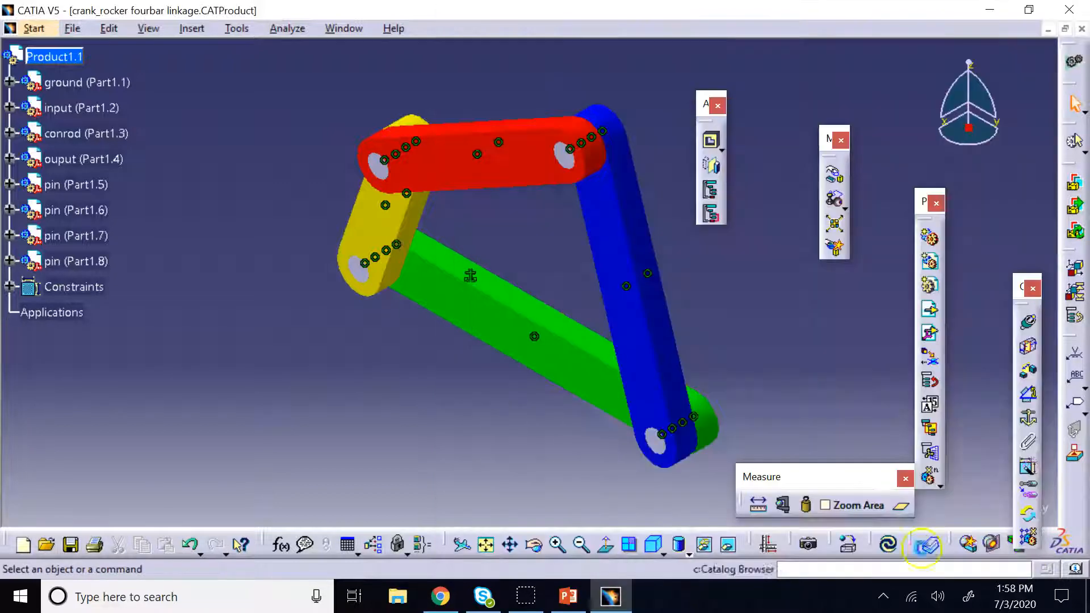
Switch to File Explorer and open the BOM_fourbar_linkage text file from the CAD folder in Downloads.
{"action": "left_click", "coordinate": [397, 596]}
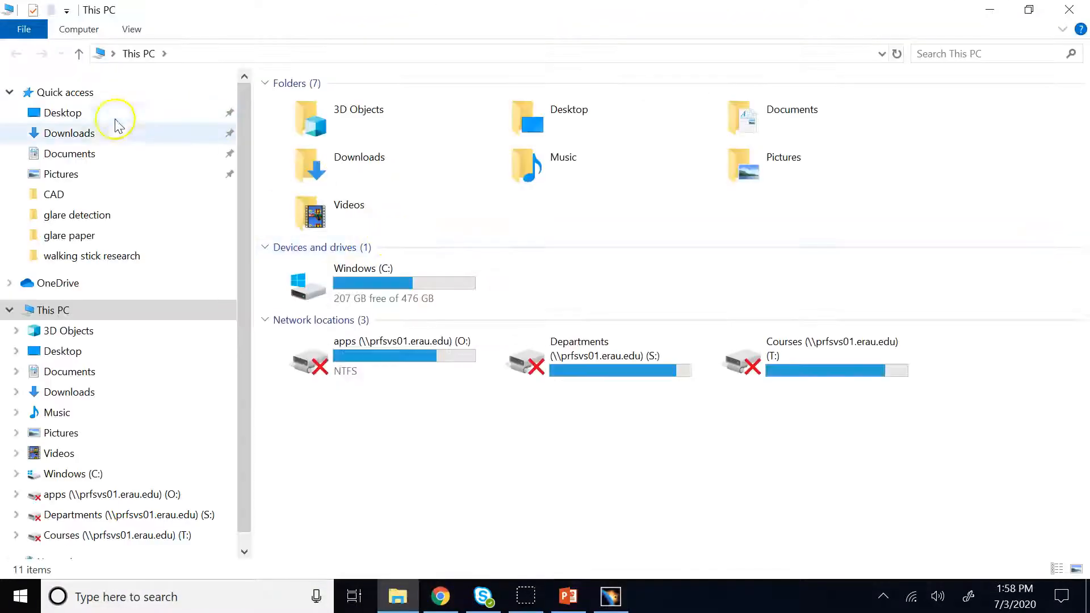
{"action": "left_click", "coordinate": [116, 131]}
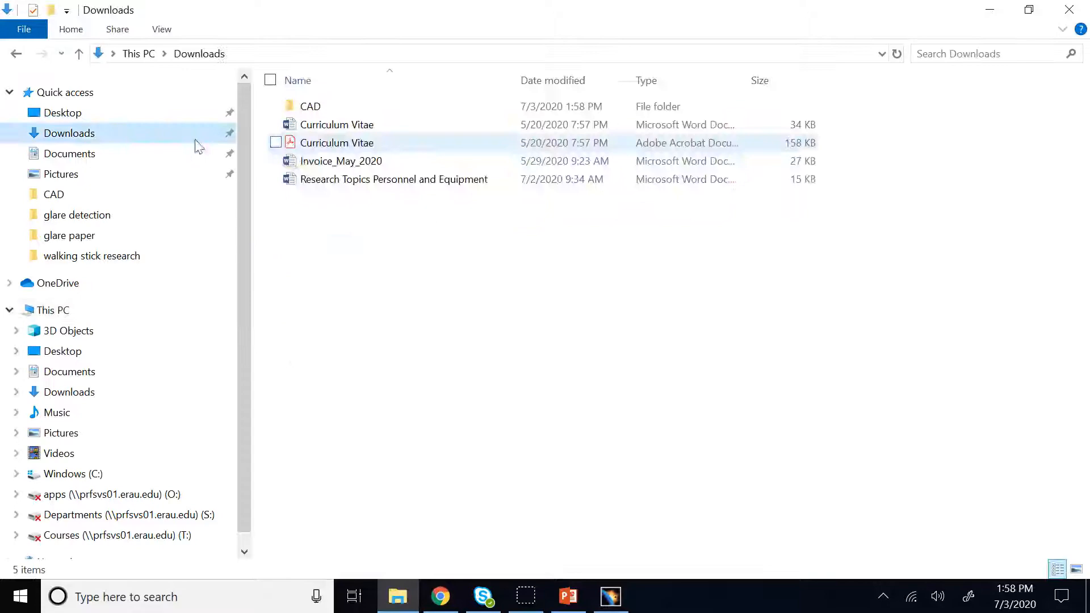
{"action": "double_click", "coordinate": [309, 107]}
{"action": "double_click", "coordinate": [406, 107]}
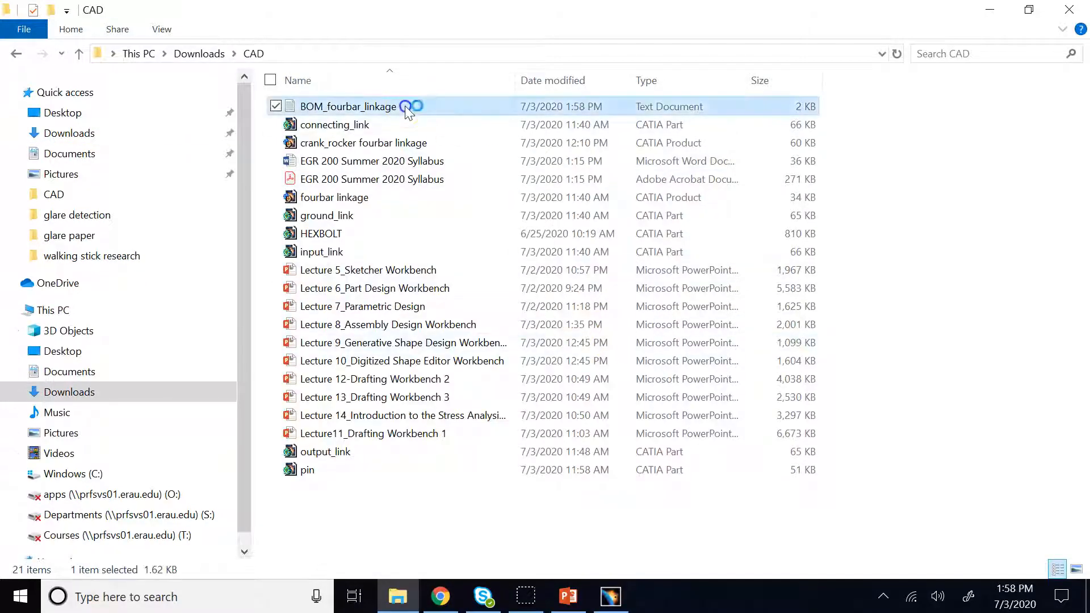
{"action": "left_click", "coordinate": [405, 106]}
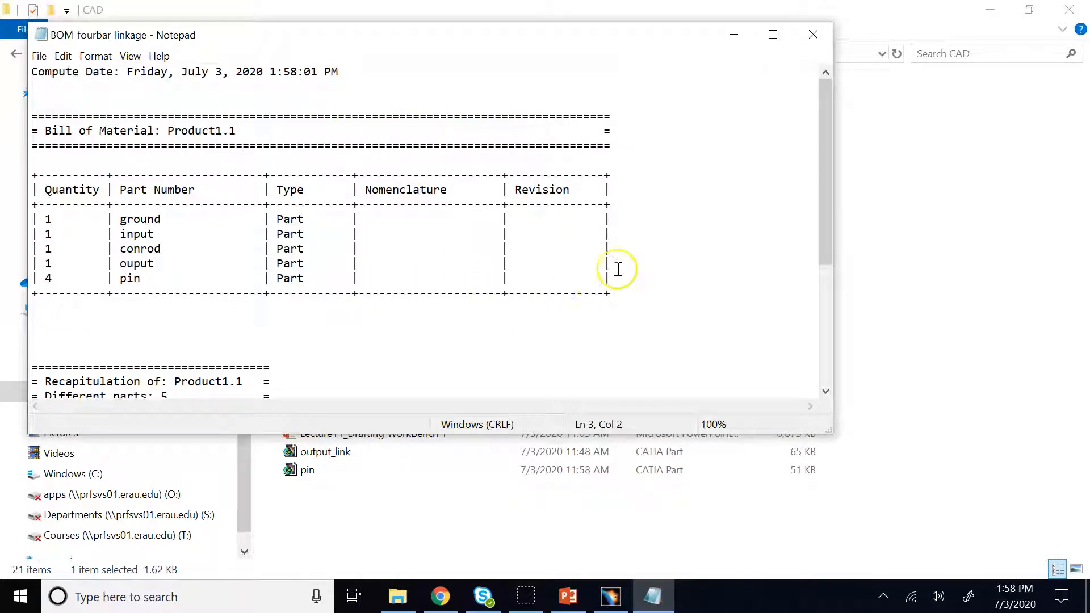
Examine the part quantities and the recapitulation in the exported bill of material, enlarging its window.
{"action": "scroll", "coordinate": [624, 267], "scroll_direction": "down", "scroll_amount": 5}
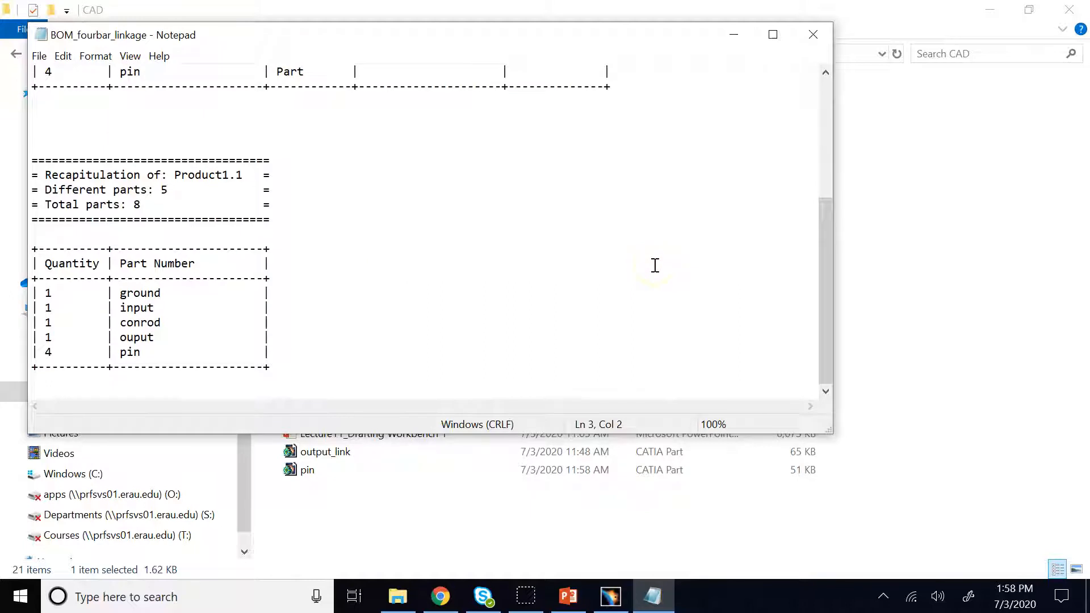
{"action": "scroll", "coordinate": [172, 291], "scroll_direction": "up", "scroll_amount": 1}
{"action": "scroll", "coordinate": [172, 291], "scroll_direction": "down", "scroll_amount": 1}
{"action": "left_click", "coordinate": [172, 296]}
{"action": "scroll", "coordinate": [155, 294], "scroll_direction": "up", "scroll_amount": 5}
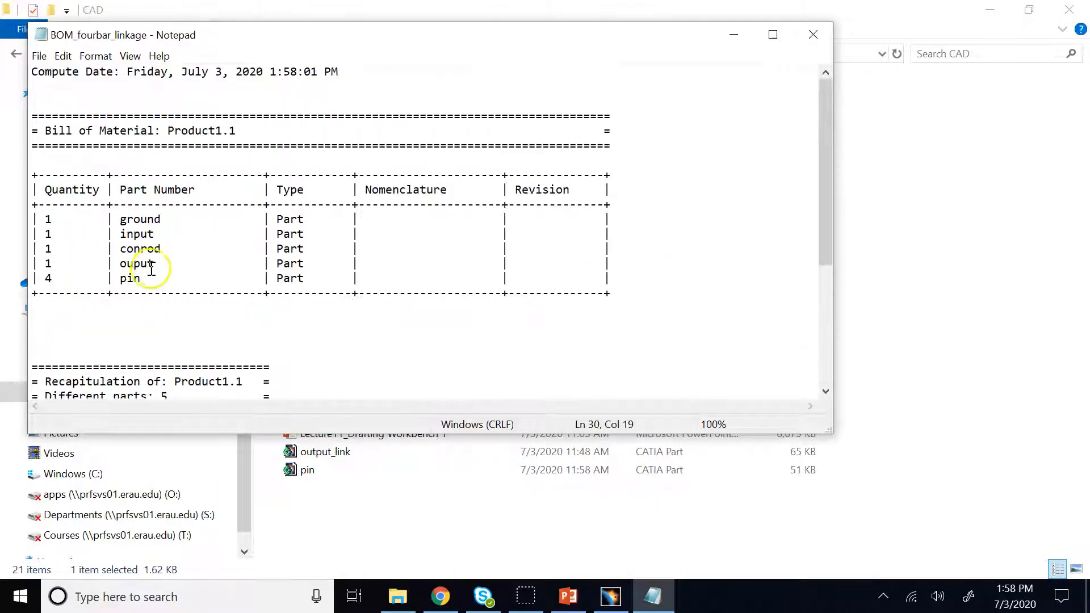
{"action": "left_click_drag", "start_coordinate": [41, 218], "coordinate": [66, 248]}
{"action": "left_click", "coordinate": [146, 285]}
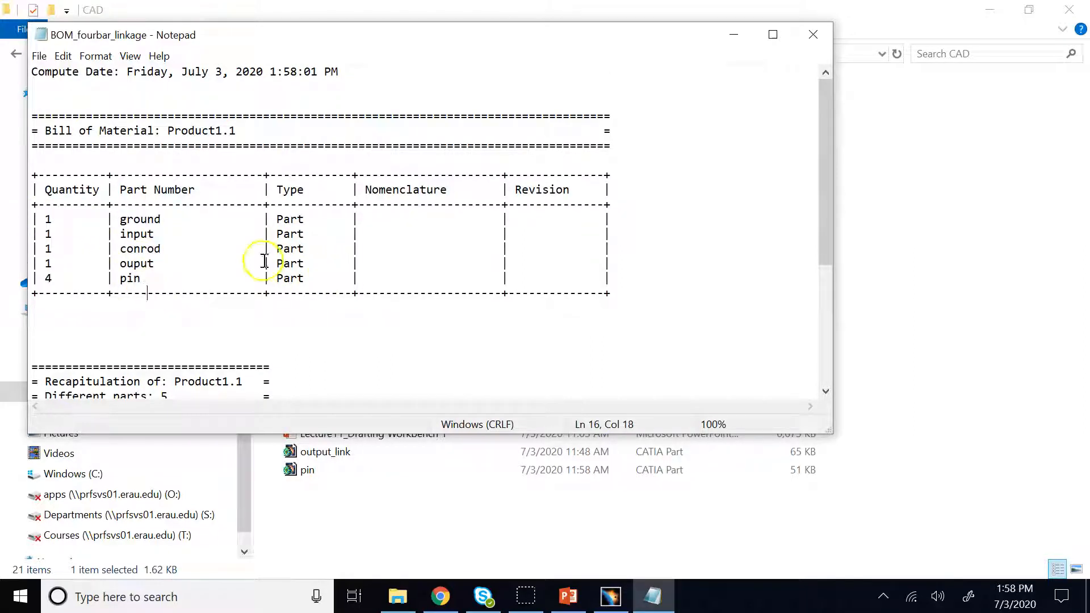
{"action": "scroll", "coordinate": [328, 267], "scroll_direction": "down", "scroll_amount": 1}
{"action": "scroll", "coordinate": [329, 267], "scroll_direction": "up", "scroll_amount": 1}
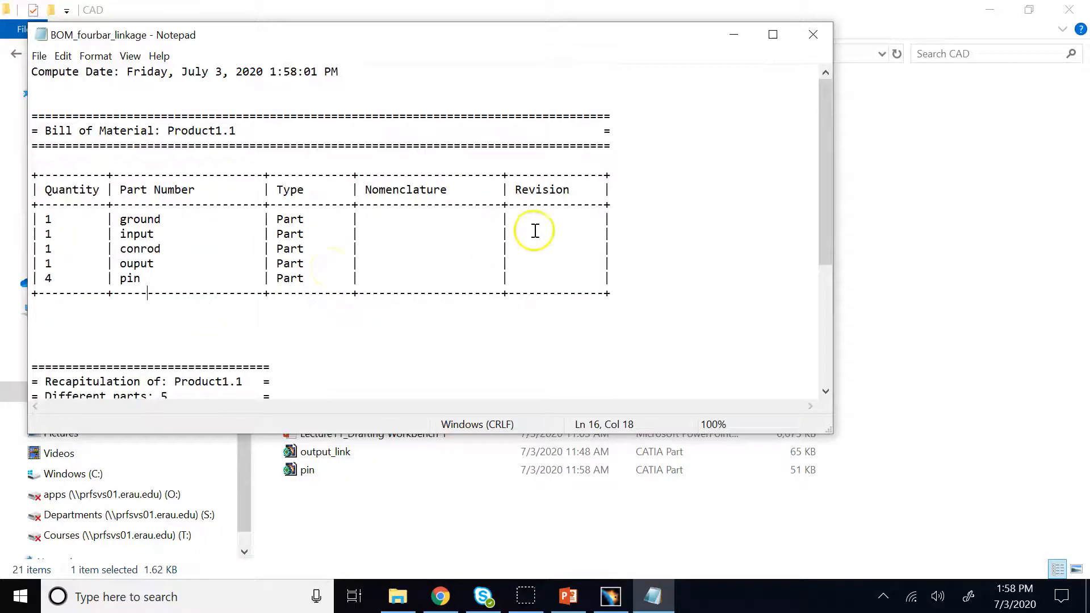
{"action": "scroll", "coordinate": [459, 230], "scroll_direction": "down", "scroll_amount": 5}
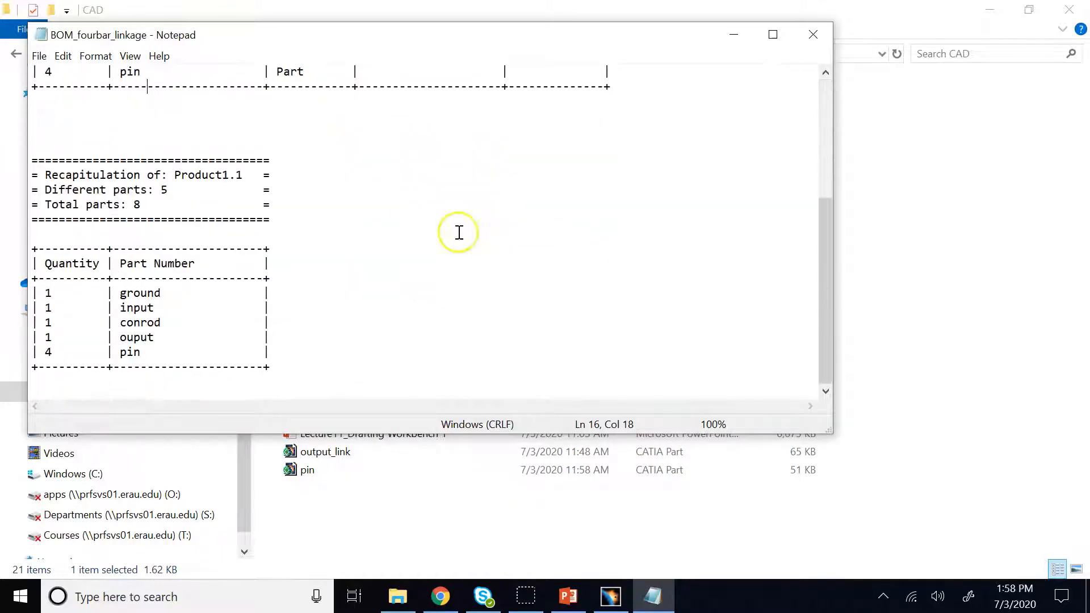
{"action": "scroll", "coordinate": [459, 232], "scroll_direction": "up", "scroll_amount": 5}
{"action": "left_click_drag", "start_coordinate": [828, 425], "coordinate": [1088, 506]}
{"action": "scroll", "coordinate": [569, 256], "scroll_direction": "down", "scroll_amount": 3}
{"action": "scroll", "coordinate": [570, 256], "scroll_direction": "up", "scroll_amount": 3}
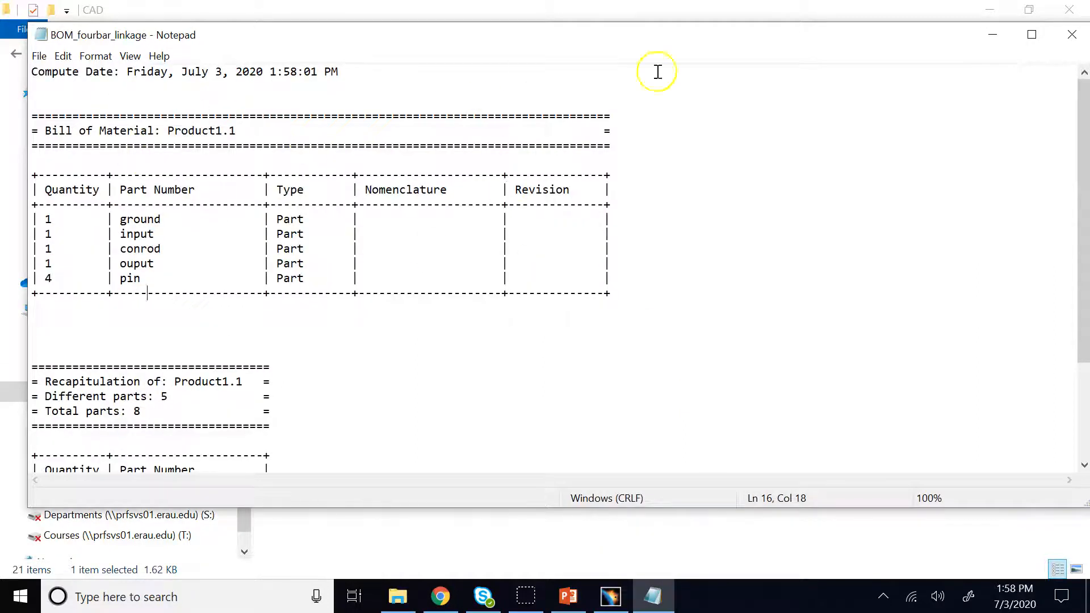
Close the BOM_fourbar_linkage text file, return to CATIA and clear the selection in the crank-rocker assembly.
{"action": "left_click", "coordinate": [1072, 43]}
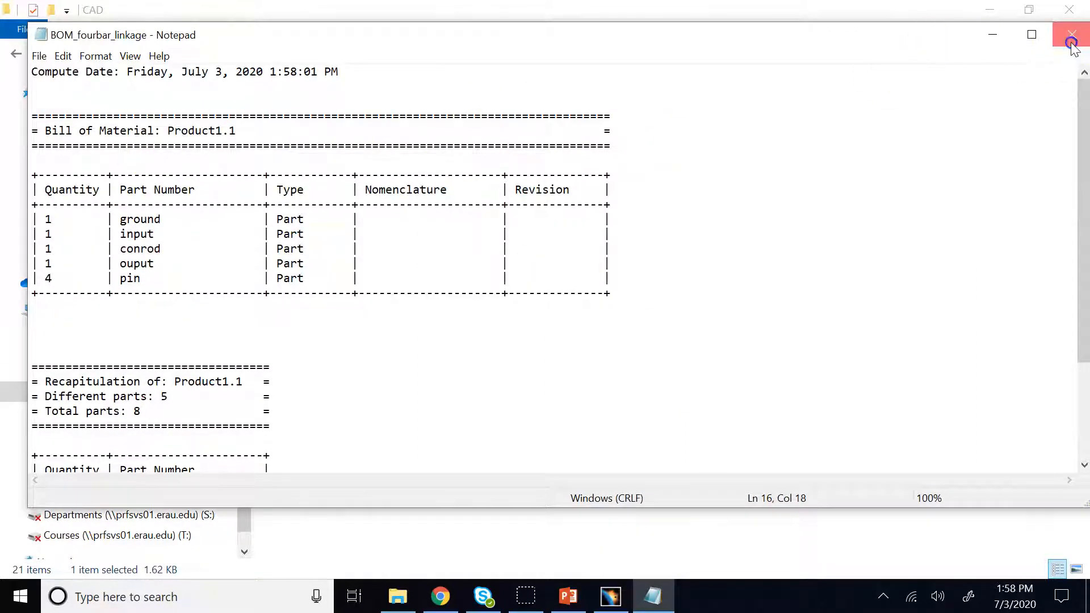
{"action": "left_click", "coordinate": [926, 138]}
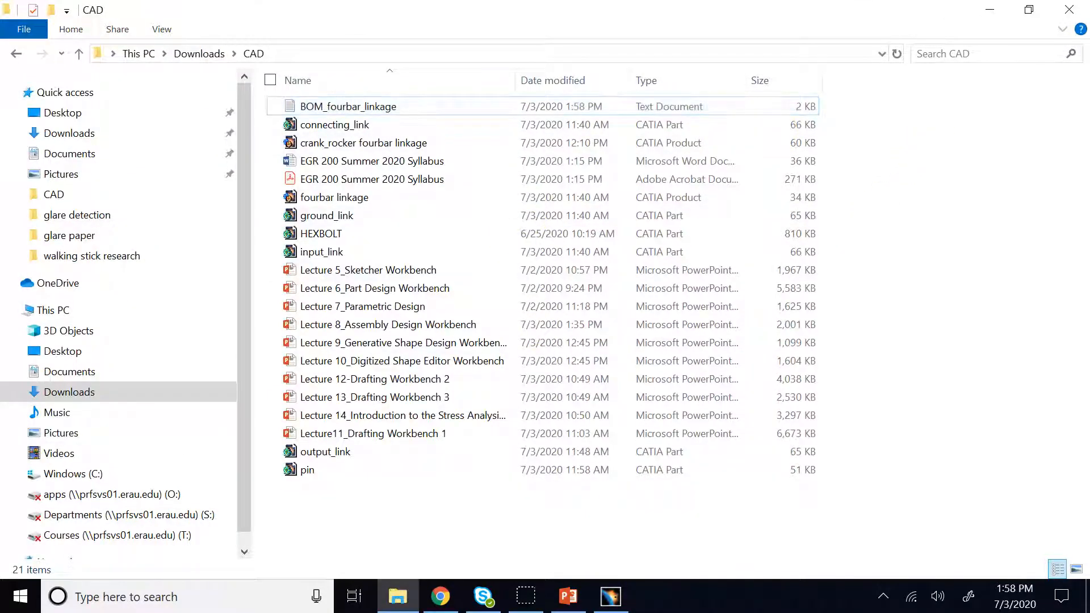
{"action": "left_click", "coordinate": [610, 596]}
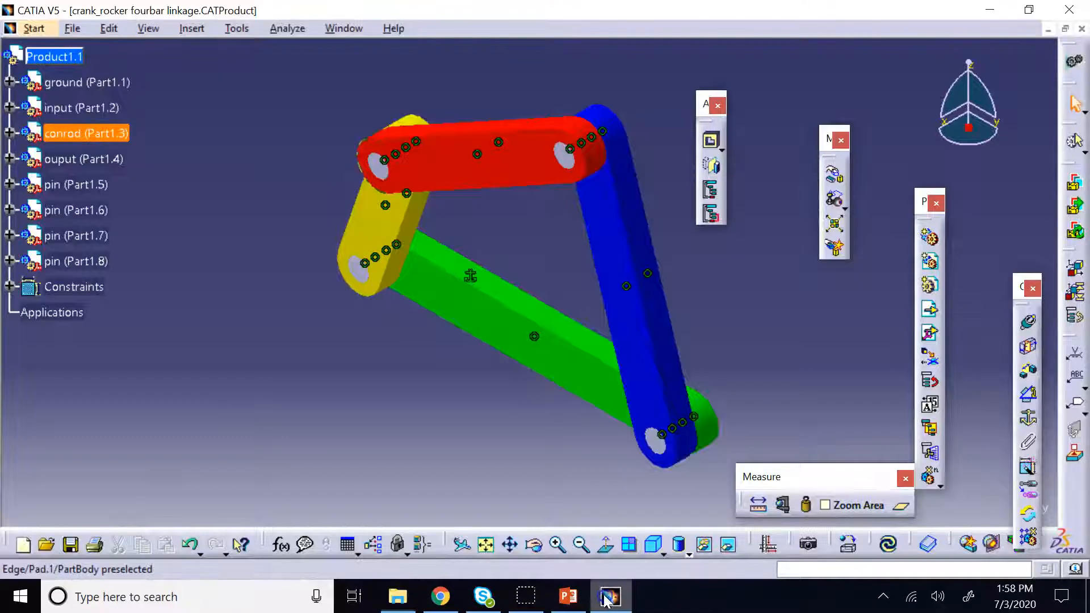
{"action": "left_click", "coordinate": [183, 307]}
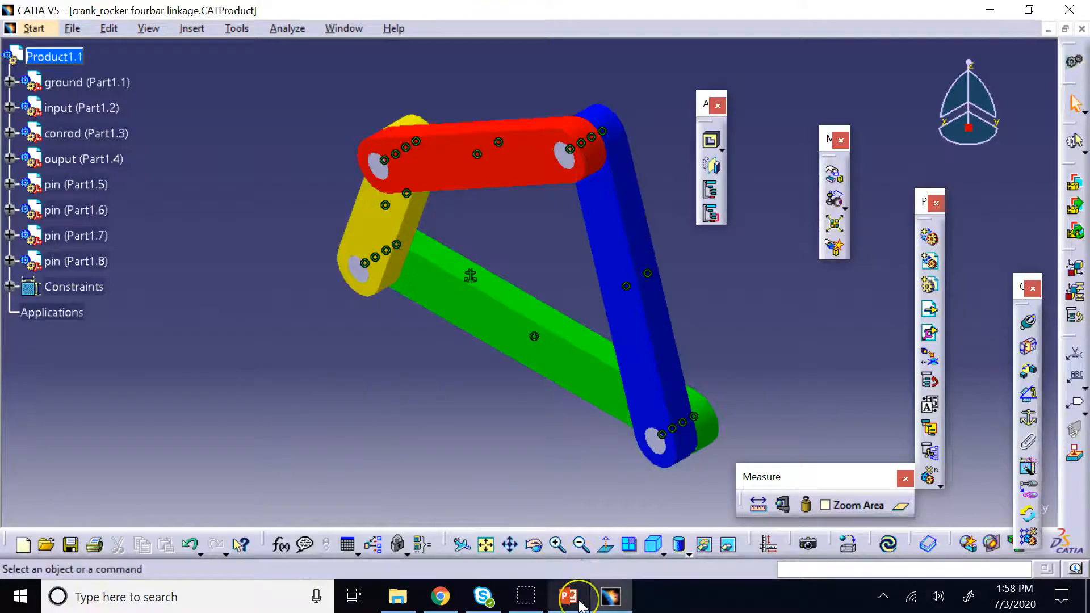
Switch to the Lecture 8 PowerPoint and review its slides, including Exploded View, Some Assembly Workbench Toolbars and Mates in CATIA.
{"action": "mouse_move", "coordinate": [568, 596]}
{"action": "left_click", "coordinate": [547, 518]}
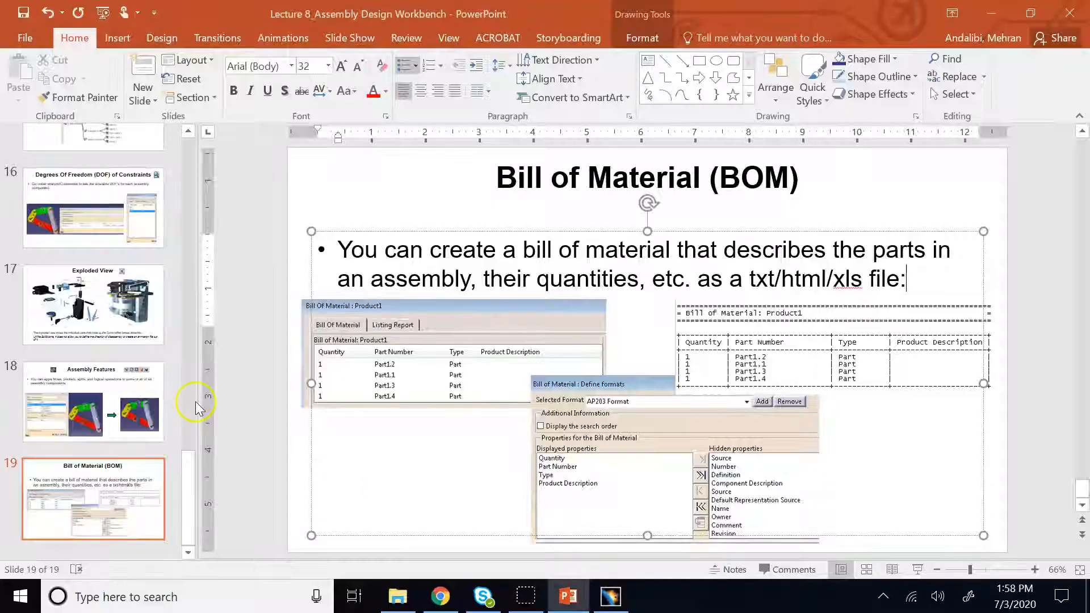
{"action": "left_click", "coordinate": [136, 397]}
{"action": "left_click", "coordinate": [92, 310]}
{"action": "scroll", "coordinate": [93, 301], "scroll_direction": "up", "scroll_amount": 10}
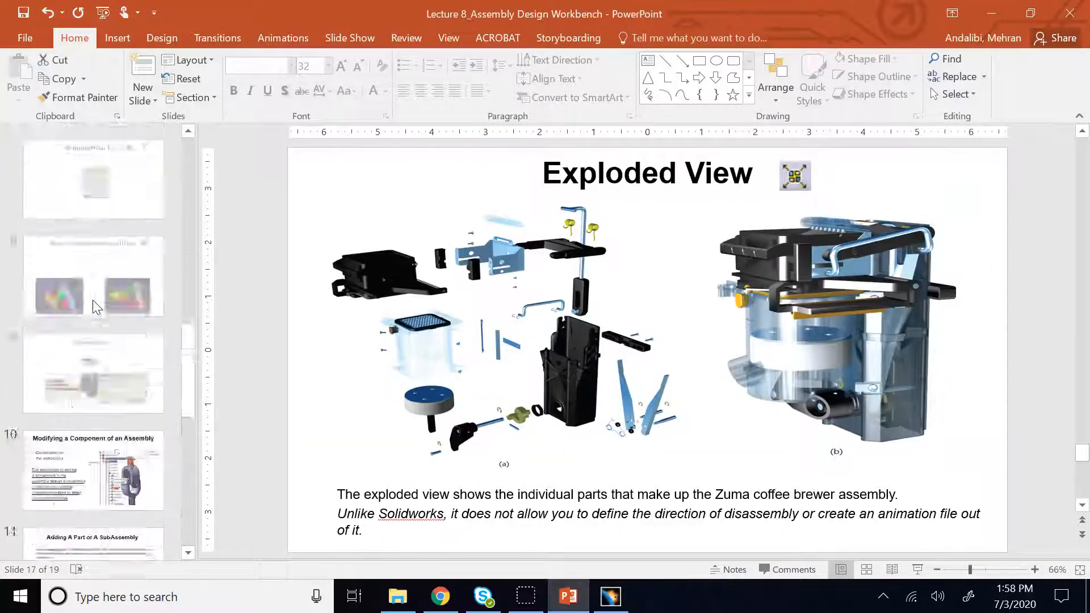
{"action": "left_click", "coordinate": [93, 301]}
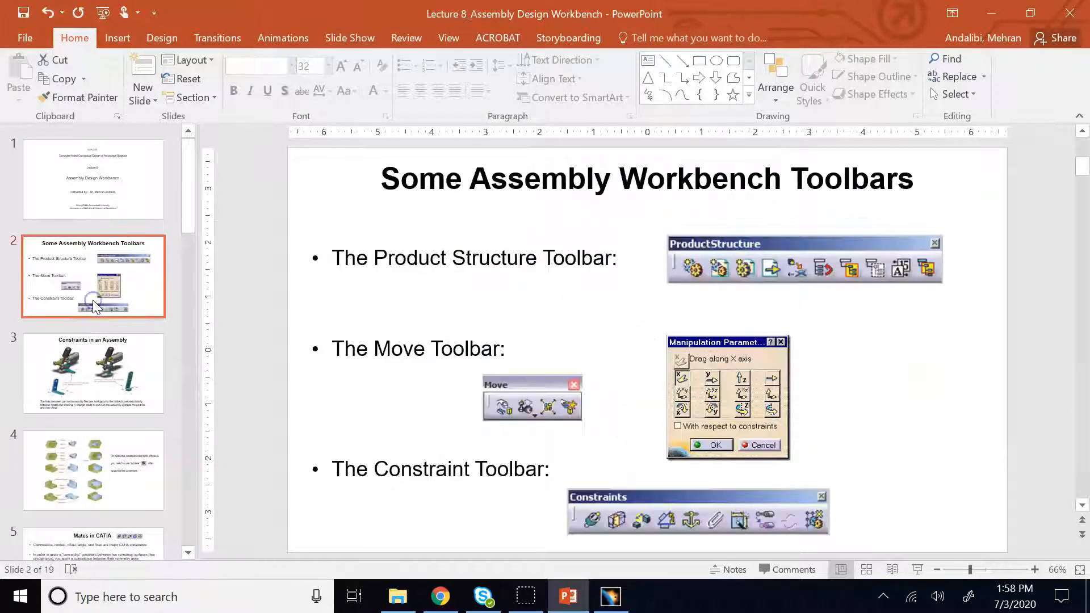
{"action": "scroll", "coordinate": [102, 375], "scroll_direction": "down", "scroll_amount": 3}
{"action": "scroll", "coordinate": [105, 391], "scroll_direction": "down", "scroll_amount": 1}
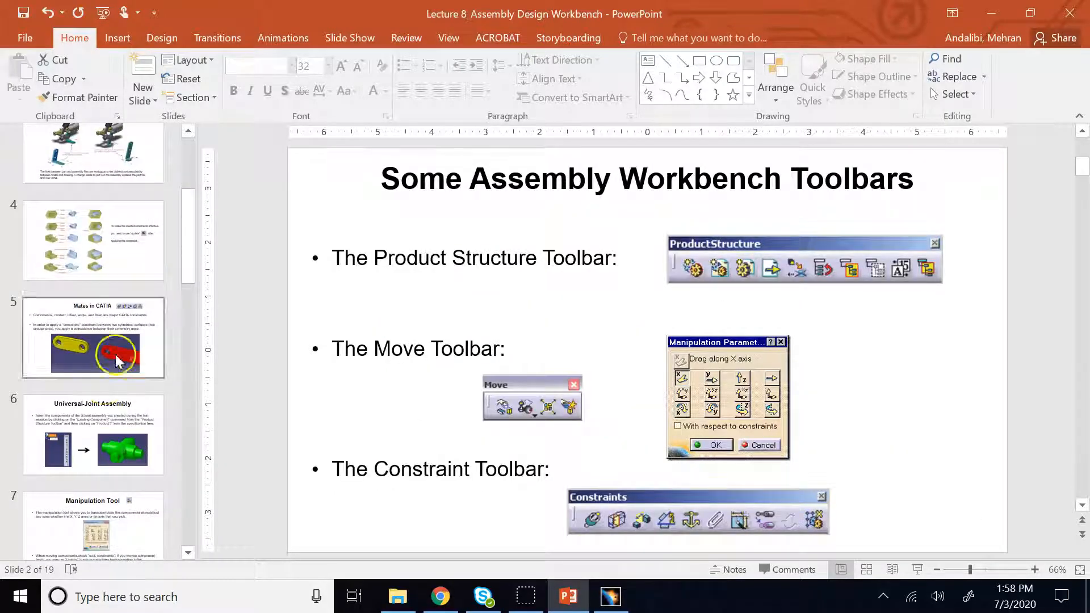
{"action": "left_click", "coordinate": [126, 335]}
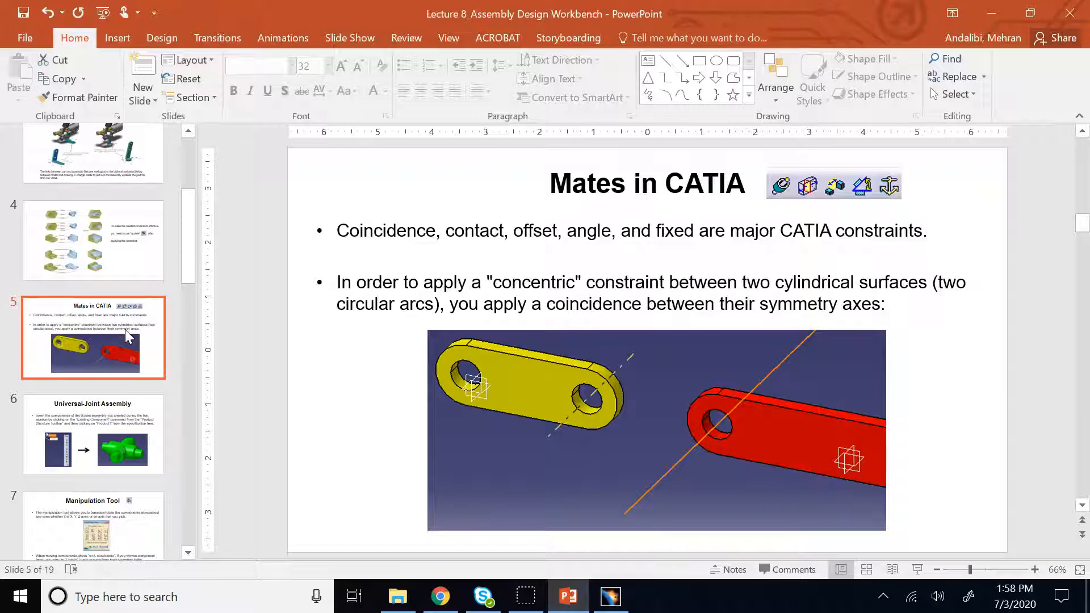
{"action": "scroll", "coordinate": [125, 330], "scroll_direction": "down", "scroll_amount": 5}
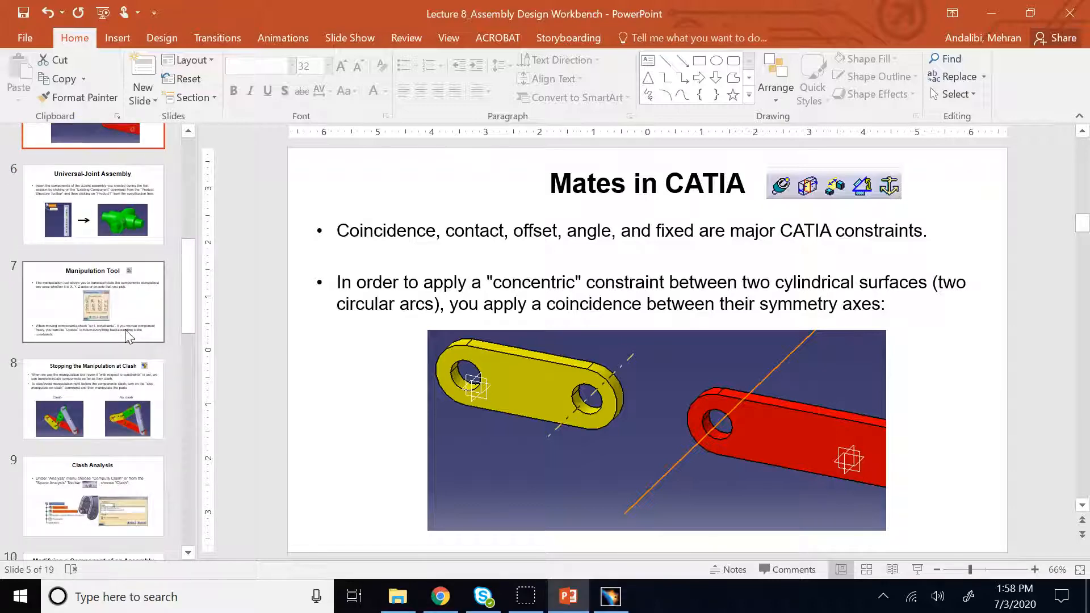
{"action": "scroll", "coordinate": [125, 331], "scroll_direction": "up", "scroll_amount": 5}
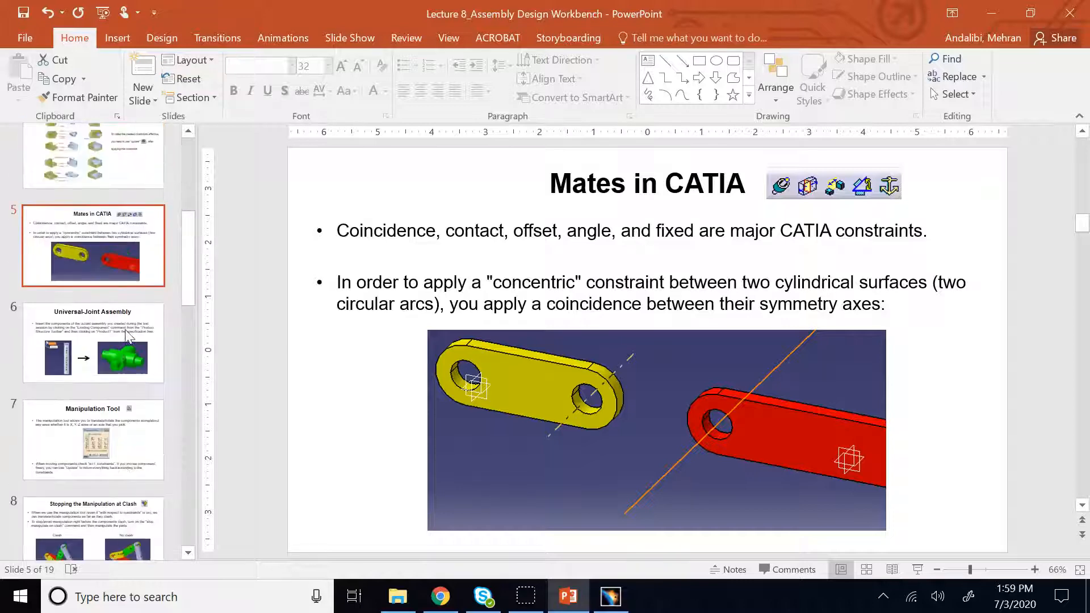
{"action": "scroll", "coordinate": [126, 335], "scroll_direction": "down", "scroll_amount": 5}
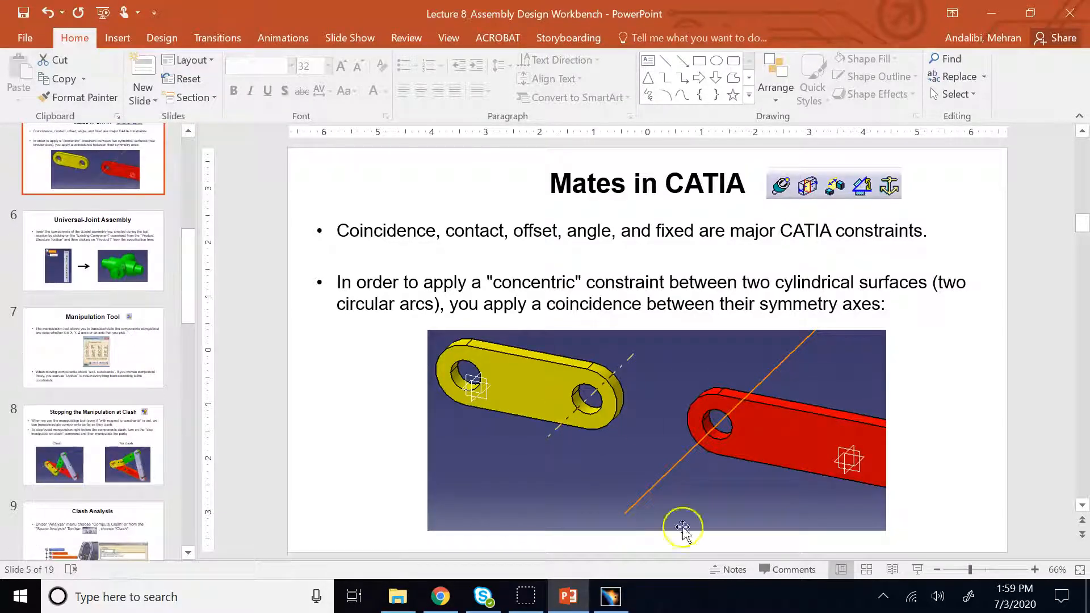
Switch to CATIA and reframe the view on the input link (Part1.2), leaving nothing selected.
{"action": "left_click", "coordinate": [612, 595]}
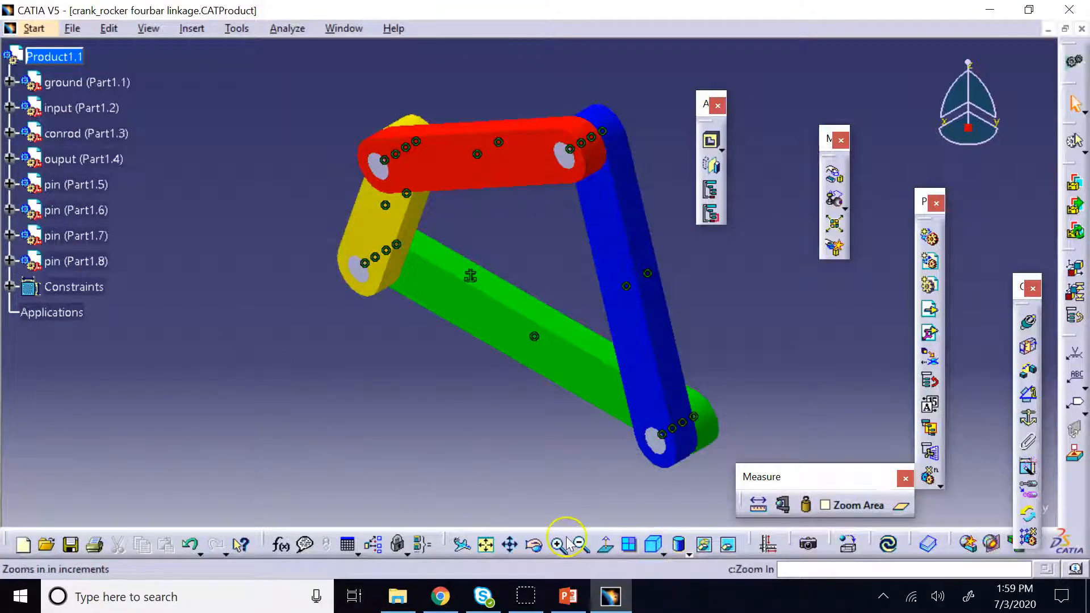
{"action": "left_click", "coordinate": [580, 545]}
{"action": "left_click", "coordinate": [579, 547]}
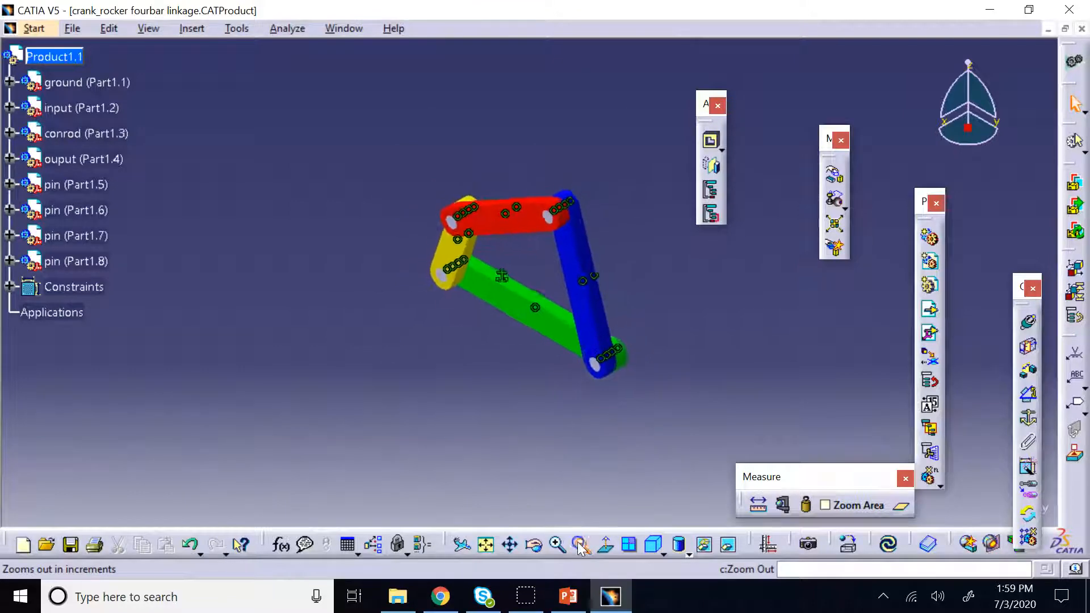
{"action": "left_click", "coordinate": [579, 546]}
{"action": "left_click", "coordinate": [580, 547]}
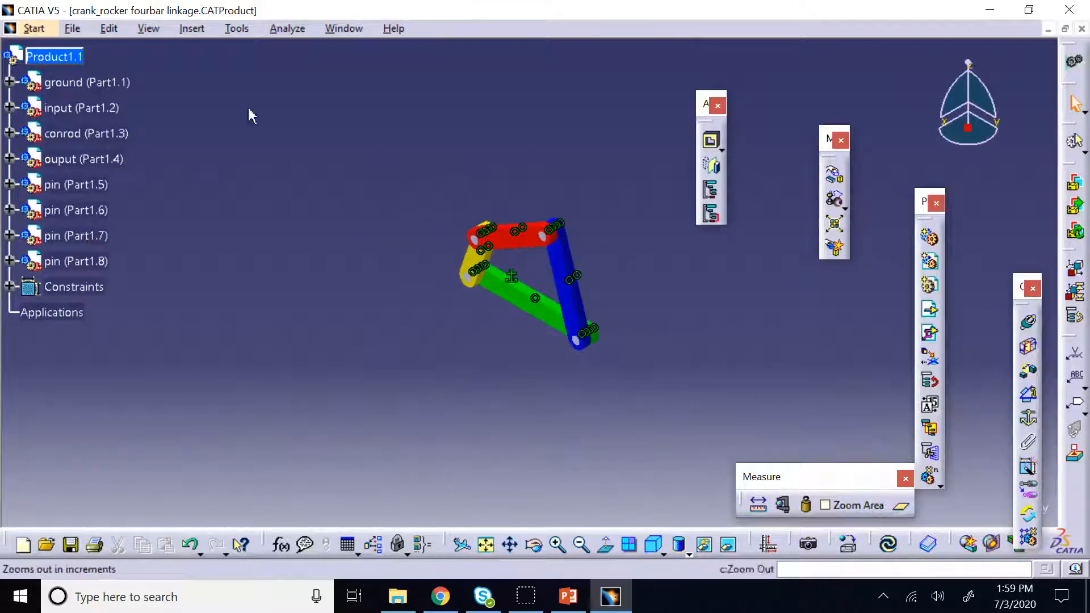
{"action": "left_click", "coordinate": [99, 113]}
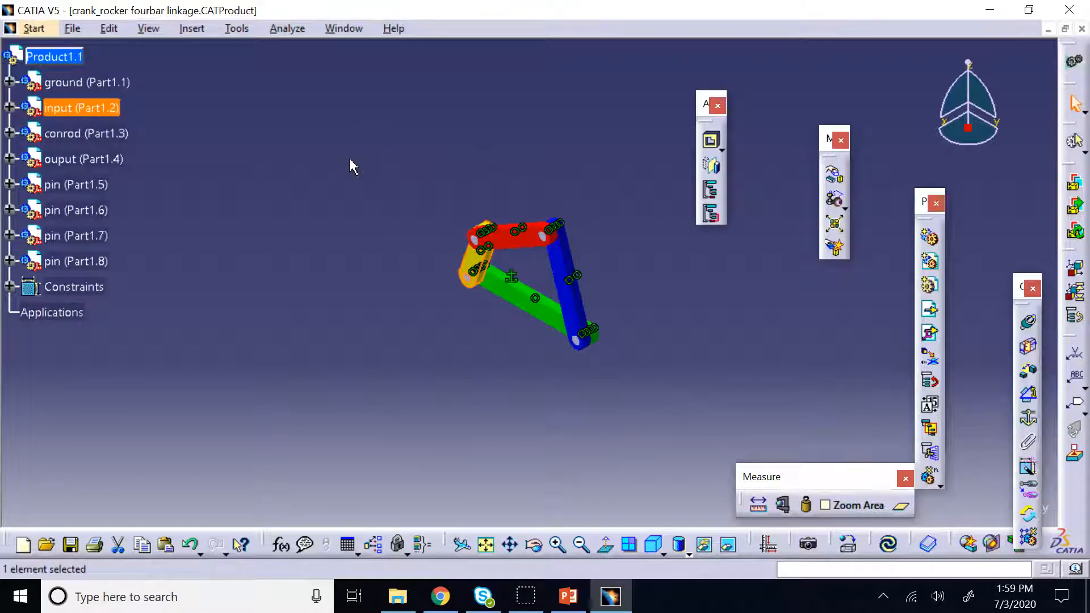
{"action": "left_click", "coordinate": [331, 163]}
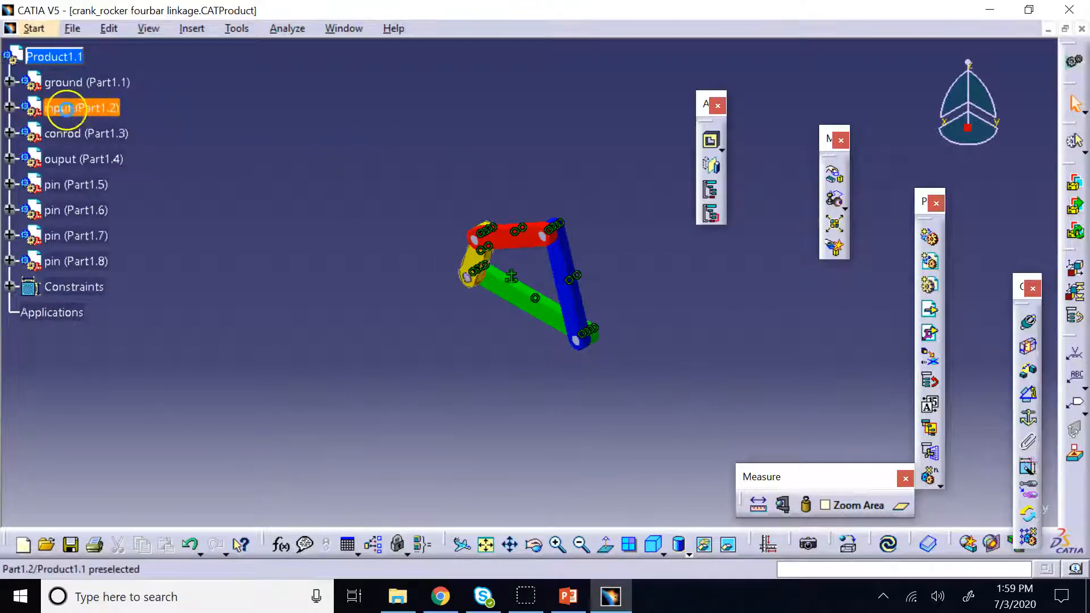
{"action": "right_click", "coordinate": [67, 111]}
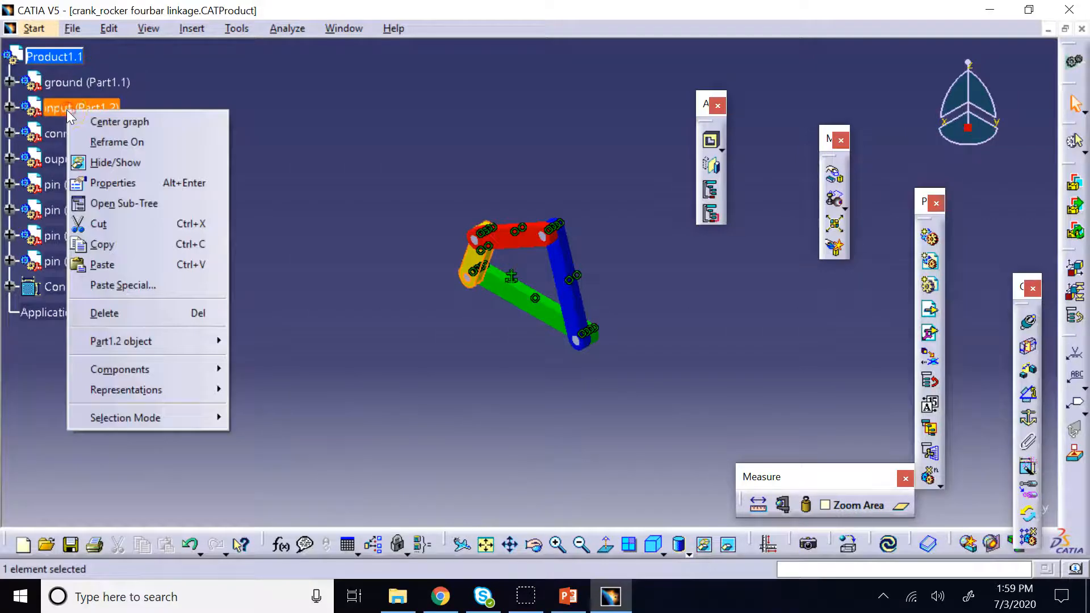
{"action": "left_click", "coordinate": [146, 143]}
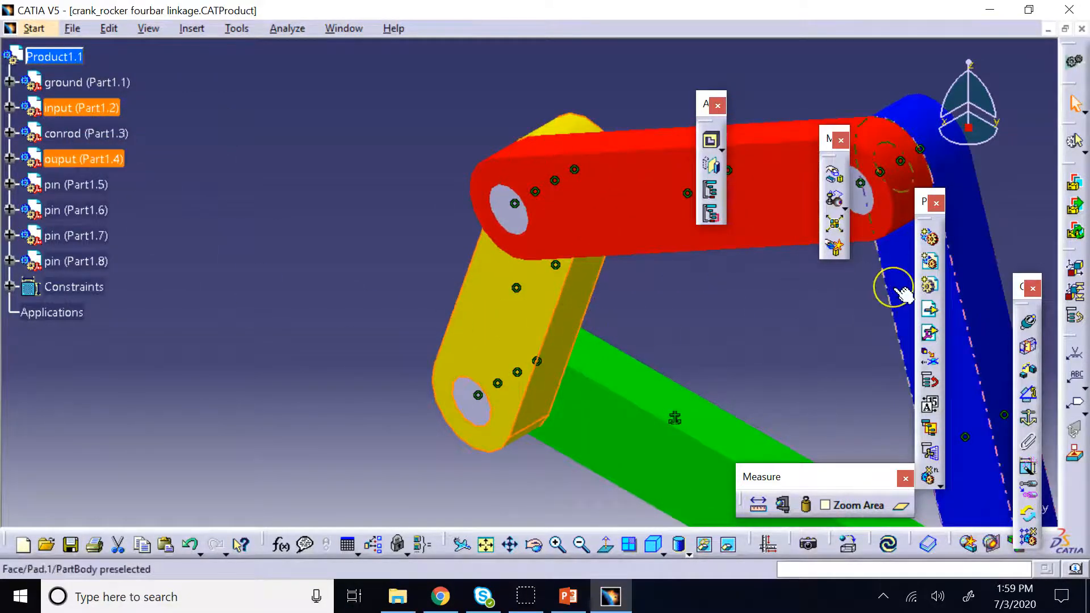
{"action": "left_click", "coordinate": [341, 189]}
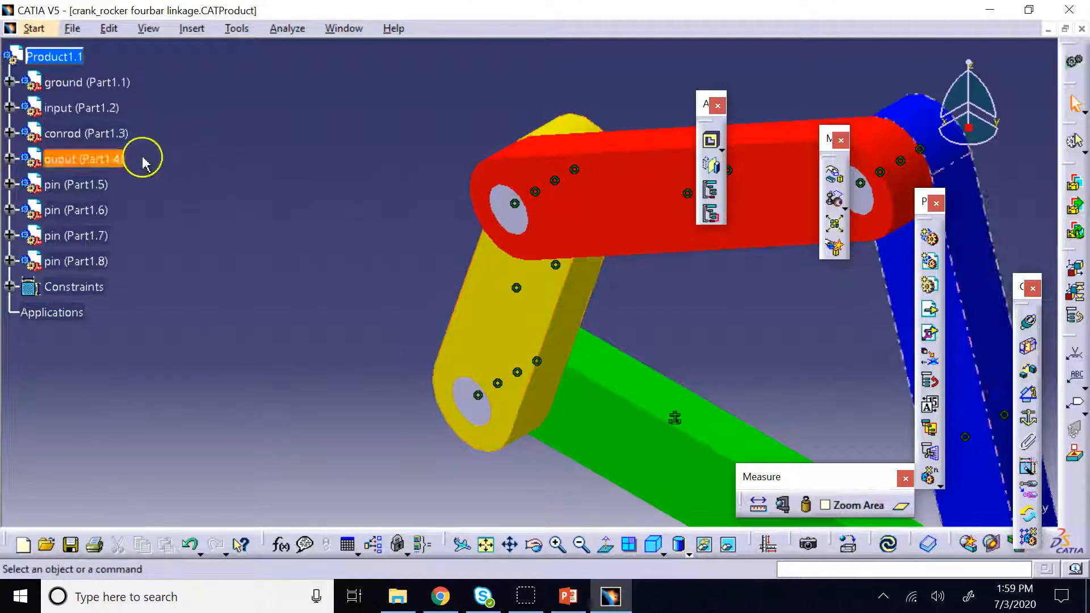
Reframe the view on the ouput link (Part1.4) and clear the selection.
{"action": "right_click", "coordinate": [80, 164]}
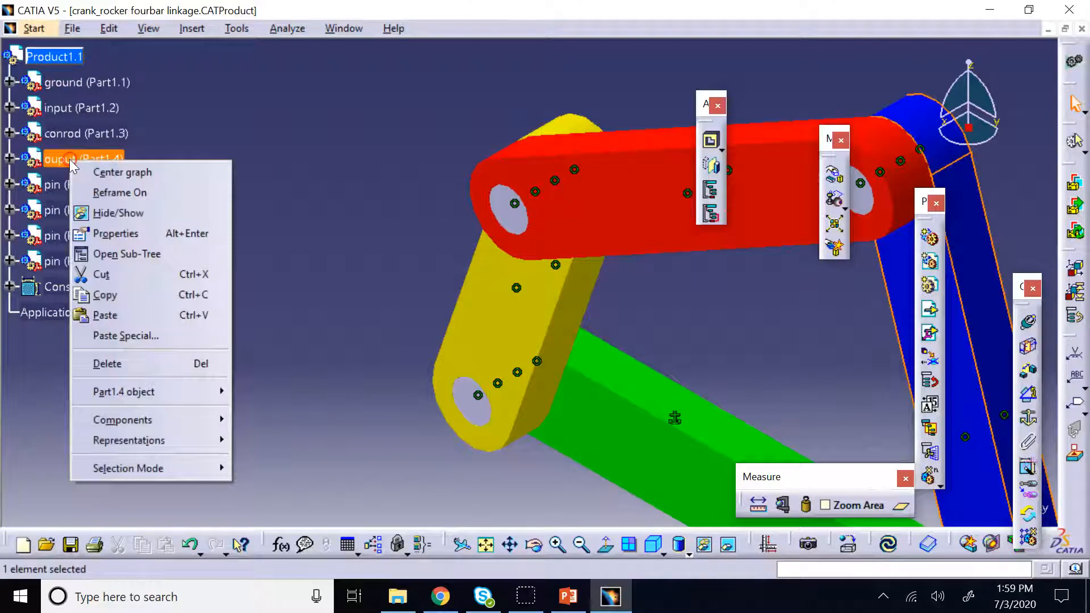
{"action": "left_click", "coordinate": [140, 191]}
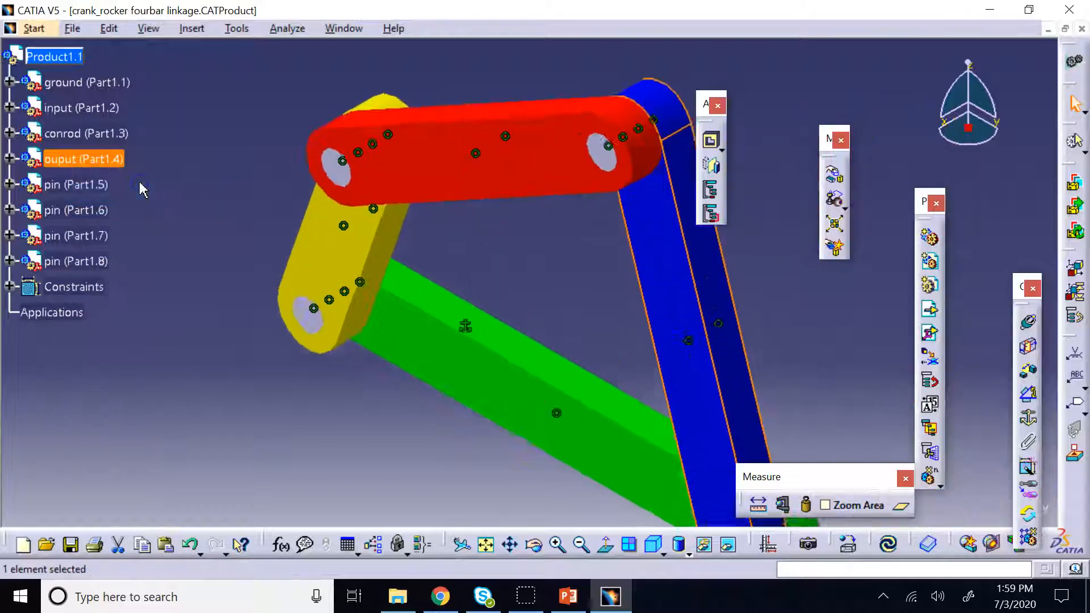
{"action": "left_click", "coordinate": [339, 458]}
Reframe the view on the pin (Part1.5), then fit the whole linkage in view and deselect the pin.
{"action": "left_click", "coordinate": [556, 460]}
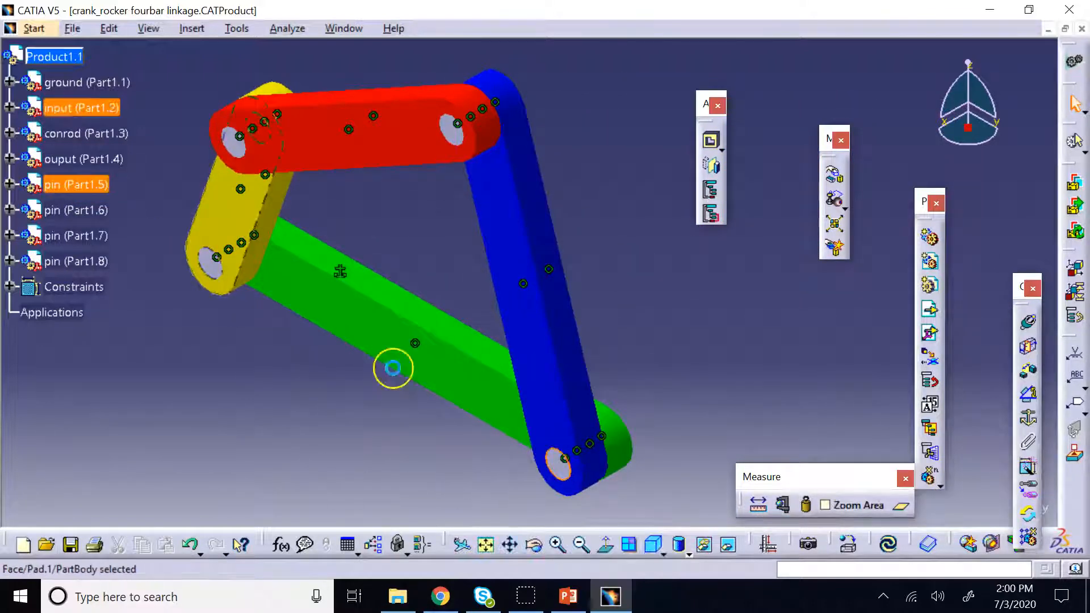
{"action": "right_click", "coordinate": [94, 184]}
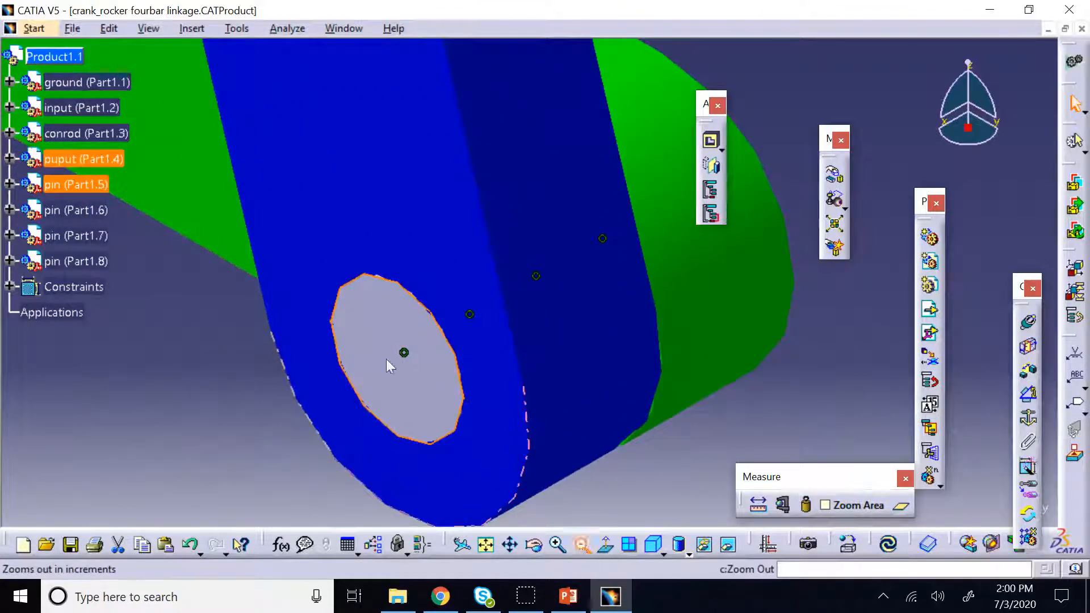
{"action": "left_click", "coordinate": [581, 544]}
{"action": "left_click", "coordinate": [485, 544]}
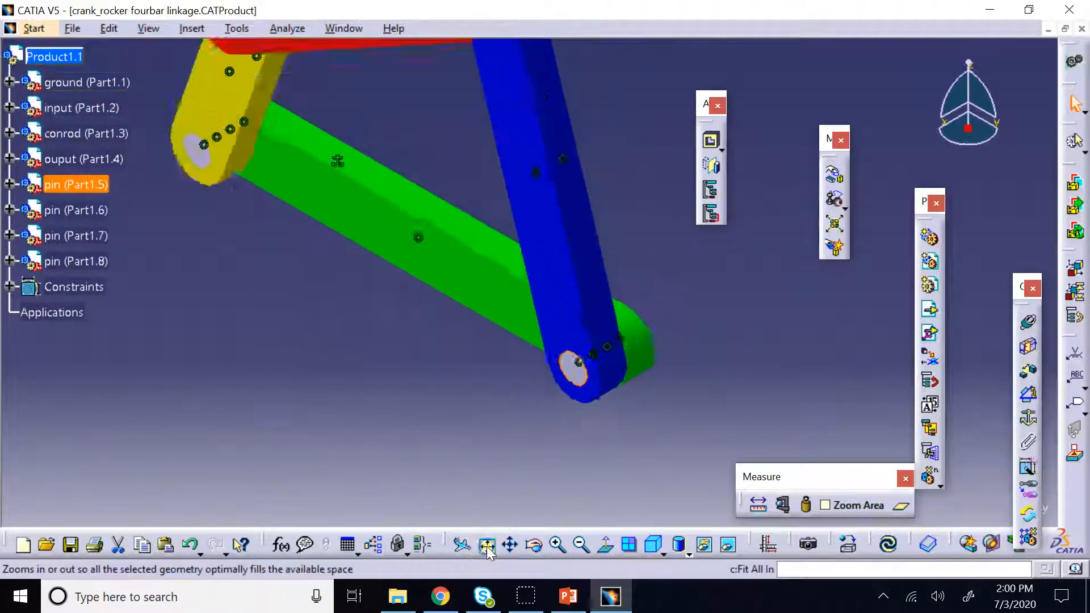
{"action": "left_click", "coordinate": [390, 374]}
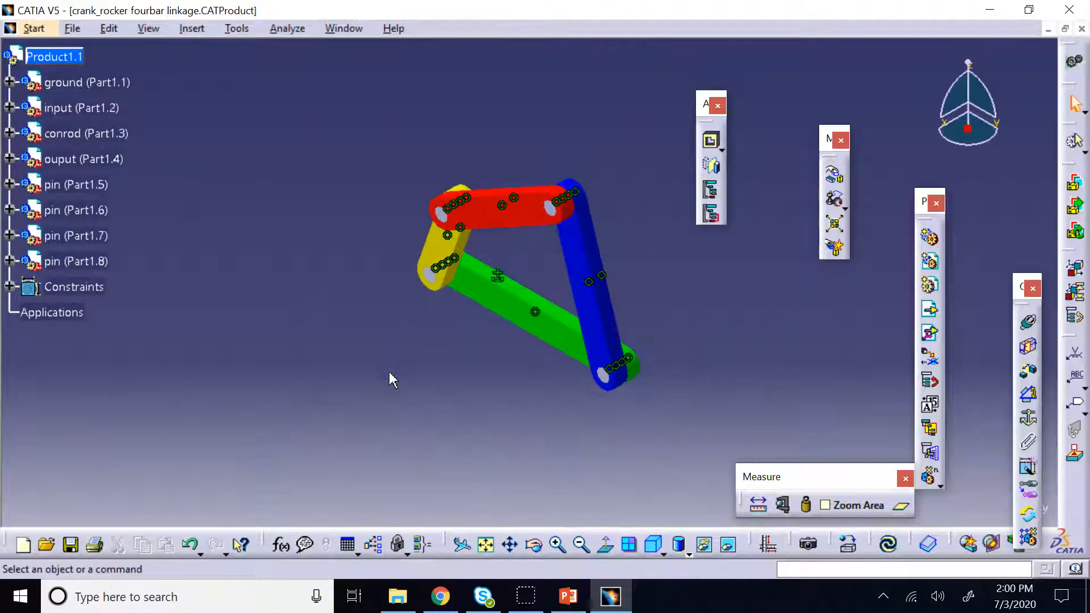